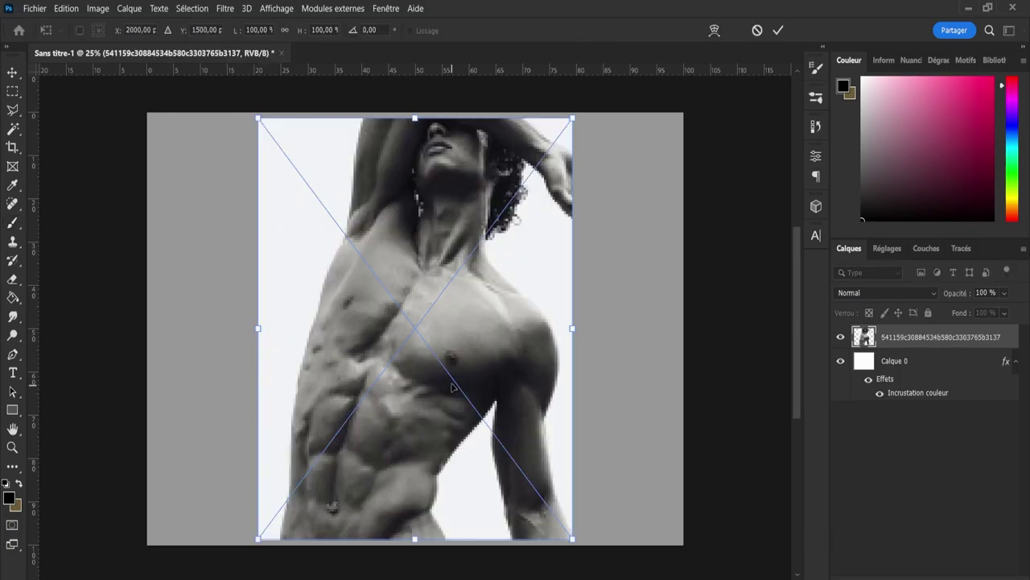
Scale the reference photo to about 78% and place it along the left side of the canvas
left_click_drag(569, 537, 503, 446)
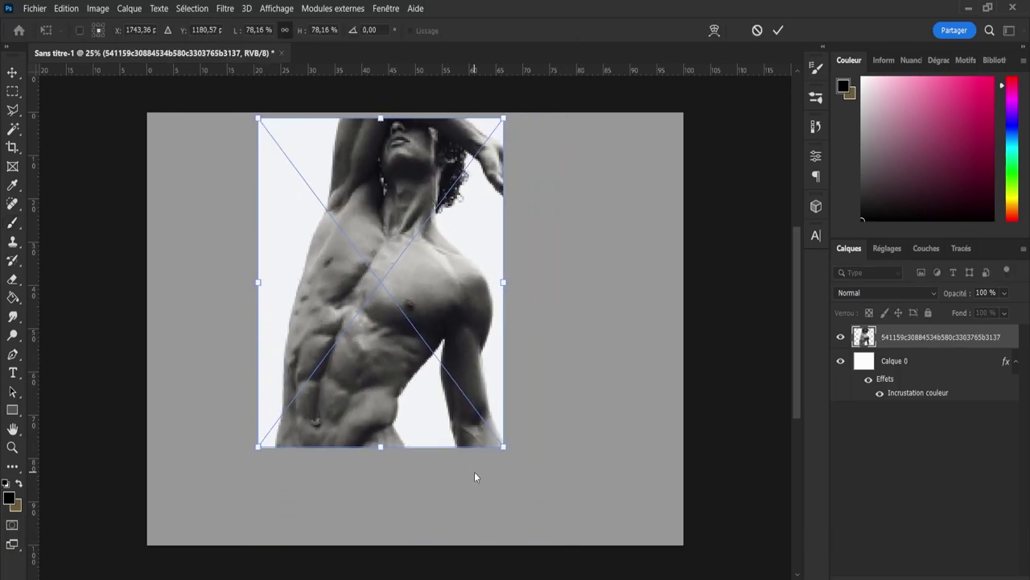
left_click_drag(477, 366, 379, 367)
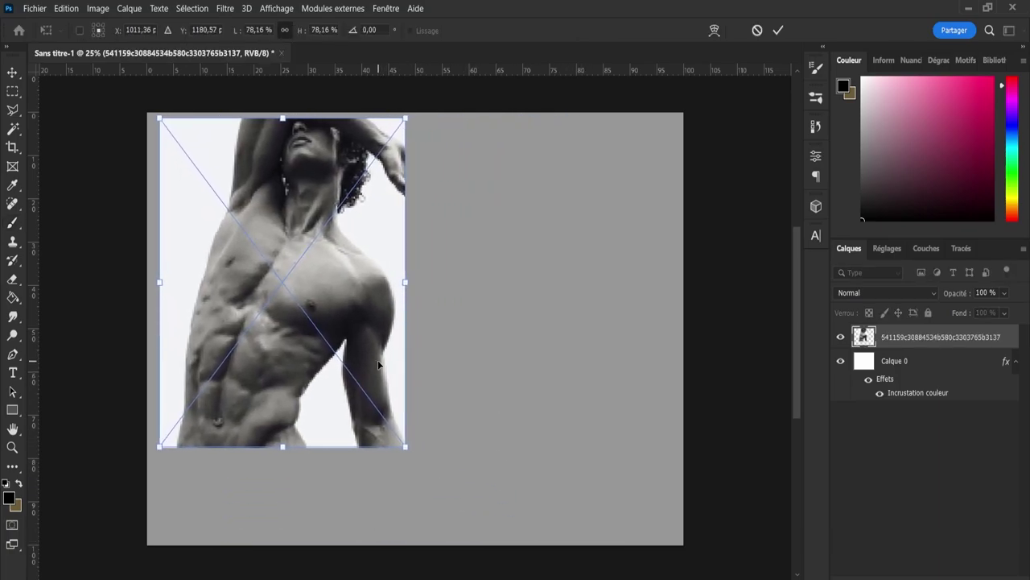
left_click(778, 30)
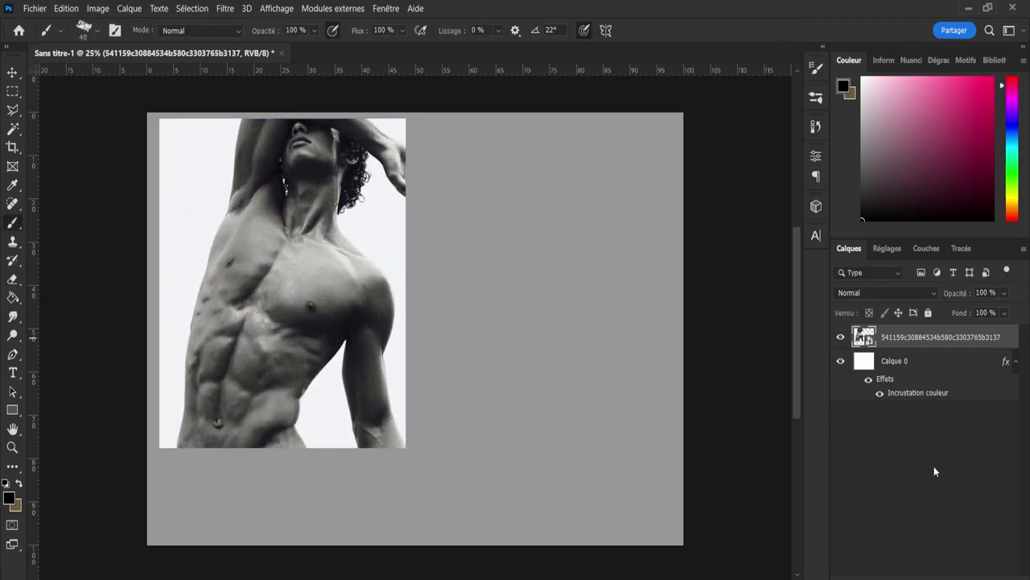
Add a new layer and sketch the rough rounded head and hair mass in the empty area beside the photo
left_click(972, 576)
scroll(290, 226, "up", 2)
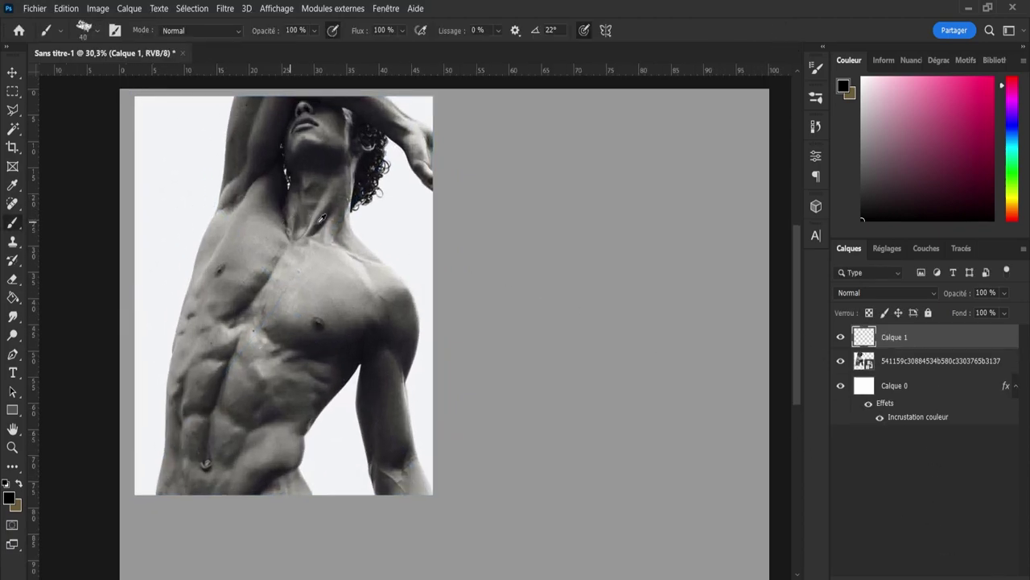
scroll(462, 242, "down", 2)
scroll(652, 253, "up", 2)
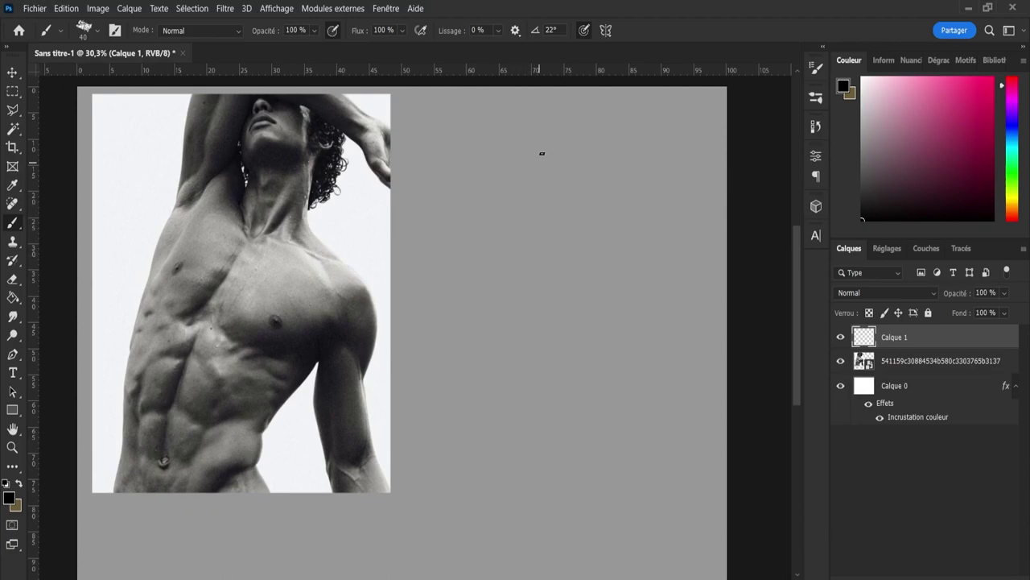
left_click_drag(513, 135, 514, 161)
mouse_move(518, 195)
left_mouse_down()
mouse_move(549, 180)
mouse_move(528, 138)
mouse_move(553, 135)
mouse_move(513, 173)
mouse_move(506, 141)
mouse_move(541, 191)
mouse_move(549, 167)
mouse_move(562, 168)
mouse_move(536, 191)
left_mouse_up()
mouse_move(563, 154)
left_mouse_down()
mouse_move(554, 174)
mouse_move(567, 167)
left_mouse_up()
mouse_move(562, 119)
left_mouse_down()
mouse_move(574, 153)
mouse_move(539, 115)
mouse_move(558, 128)
mouse_move(568, 169)
mouse_move(558, 168)
mouse_move(551, 191)
mouse_move(575, 178)
left_mouse_up()
mouse_move(531, 124)
left_mouse_down()
mouse_move(489, 147)
mouse_move(508, 135)
mouse_move(490, 171)
mouse_move(509, 132)
mouse_move(508, 184)
left_mouse_up()
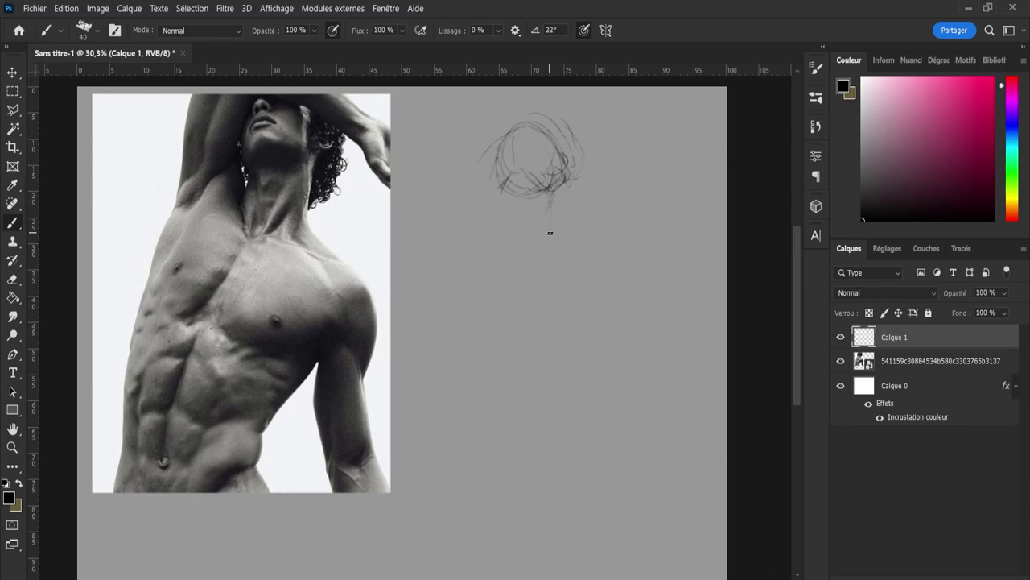
Sketch the neck and the sloping trapezius lines on both sides below the head
left_click_drag(547, 229, 549, 189)
mouse_move(498, 214)
left_mouse_down()
mouse_move(505, 199)
mouse_move(500, 218)
left_mouse_up()
mouse_move(551, 206)
left_mouse_down()
mouse_move(573, 231)
mouse_move(553, 224)
mouse_move(547, 236)
mouse_move(575, 239)
left_mouse_up()
mouse_move(483, 215)
left_mouse_down()
mouse_move(473, 215)
mouse_move(502, 227)
mouse_move(479, 219)
mouse_move(499, 217)
mouse_move(498, 194)
mouse_move(501, 230)
mouse_move(494, 180)
mouse_move(502, 208)
left_mouse_up()
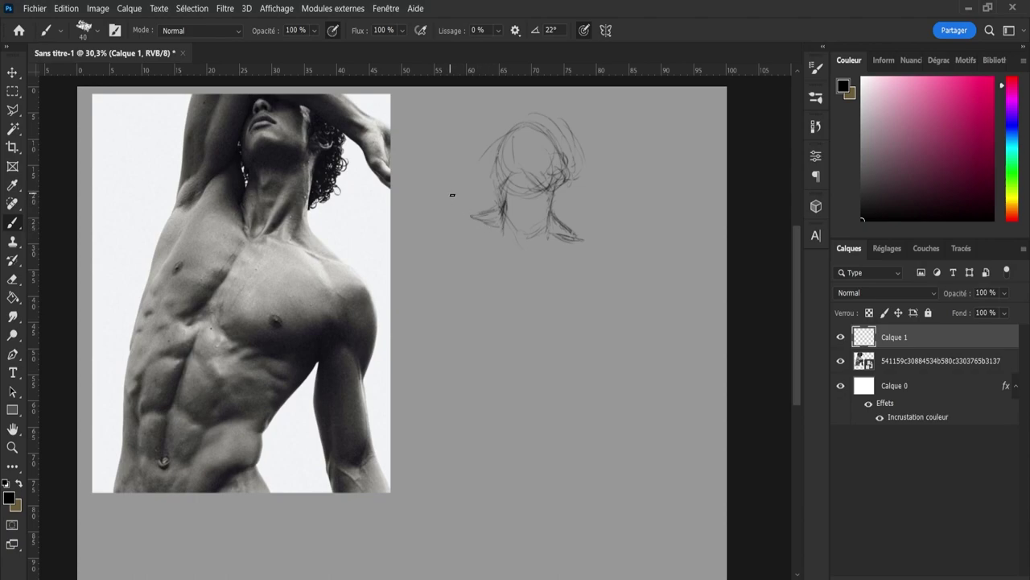
left_click_drag(461, 230, 457, 209)
Move the head and neck sketch slightly lower on the canvas
key("ctrl+t")
left_click_drag(527, 177, 527, 224)
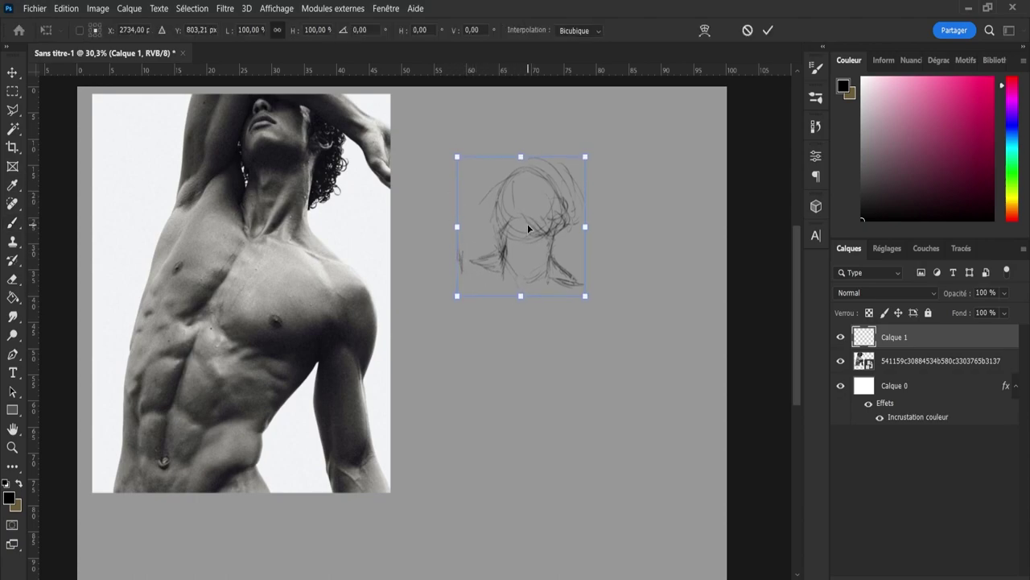
left_click(769, 29)
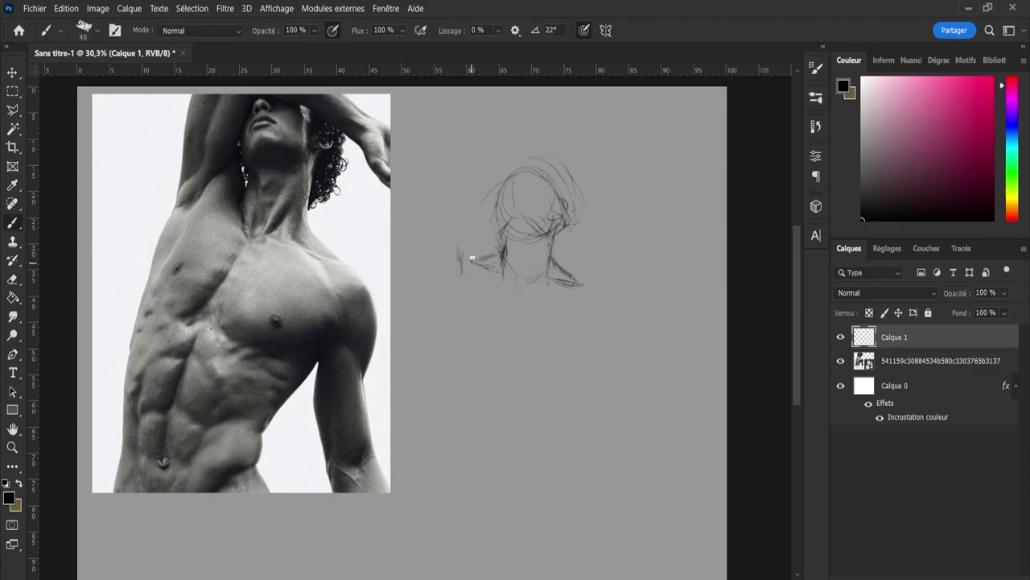
Rough in the arm raised over the head and the curved guide lines of the torso
left_click_drag(463, 264, 459, 234)
left_click_drag(515, 161, 603, 211)
left_click_drag(482, 165, 475, 244)
left_click_drag(505, 283, 479, 414)
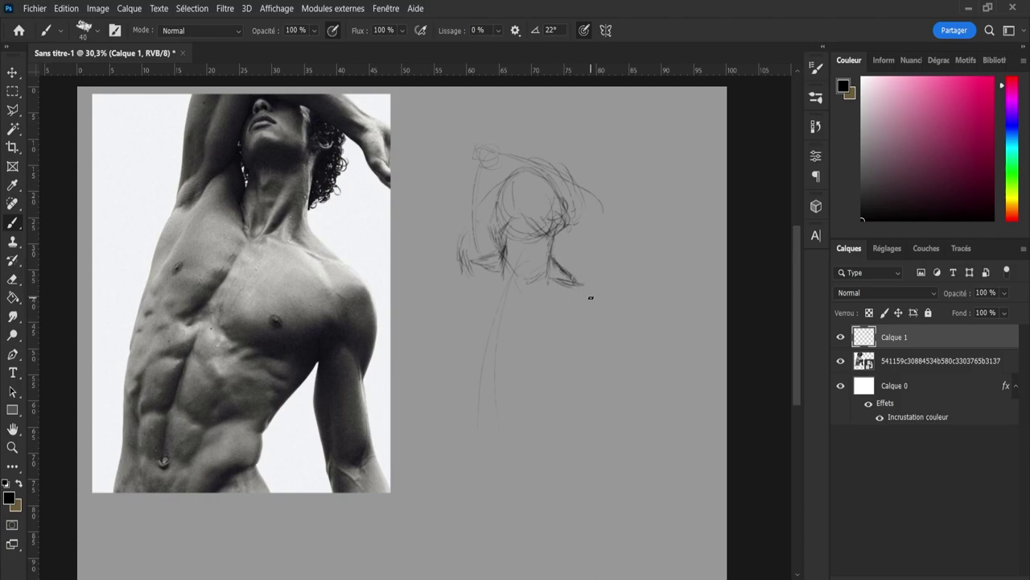
Sketch the rounded shoulder and the upper arm and forearm of the lowered arm
mouse_move(571, 295)
left_mouse_down()
mouse_move(586, 315)
mouse_move(602, 309)
left_mouse_up()
mouse_move(571, 277)
left_mouse_down()
mouse_move(605, 306)
mouse_move(601, 347)
mouse_move(600, 293)
mouse_move(572, 321)
mouse_move(570, 306)
mouse_move(590, 337)
mouse_move(574, 293)
mouse_move(594, 326)
mouse_move(583, 318)
mouse_move(585, 331)
mouse_move(598, 306)
mouse_move(594, 334)
mouse_move(608, 324)
mouse_move(580, 364)
mouse_move(579, 328)
mouse_move(594, 400)
left_mouse_up()
left_click_drag(603, 341, 608, 358)
left_click_drag(591, 402, 601, 409)
mouse_move(610, 354)
left_mouse_down()
mouse_move(594, 403)
mouse_move(603, 441)
left_mouse_up()
left_click_drag(605, 398, 642, 448)
mouse_move(584, 285)
left_mouse_down()
mouse_move(586, 318)
mouse_move(572, 297)
mouse_move(595, 340)
mouse_move(610, 349)
mouse_move(610, 322)
mouse_move(602, 340)
mouse_move(613, 343)
mouse_move(595, 283)
mouse_move(609, 322)
mouse_move(577, 346)
mouse_move(579, 330)
mouse_move(600, 340)
mouse_move(576, 330)
mouse_move(576, 360)
left_mouse_up()
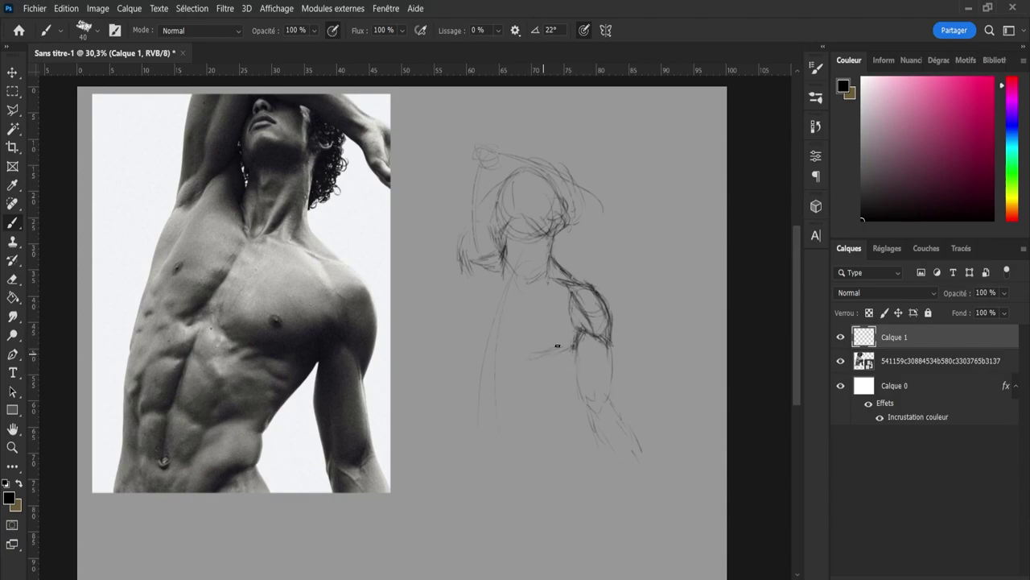
Outline the chest muscles, the armpit of the raised arm and the ribcage curve beneath them
mouse_move(571, 342)
left_mouse_down()
mouse_move(530, 349)
mouse_move(559, 345)
mouse_move(572, 331)
mouse_move(528, 355)
mouse_move(507, 345)
mouse_move(521, 295)
mouse_move(516, 351)
left_mouse_up()
mouse_move(520, 291)
left_mouse_down()
mouse_move(509, 343)
mouse_move(530, 355)
left_mouse_up()
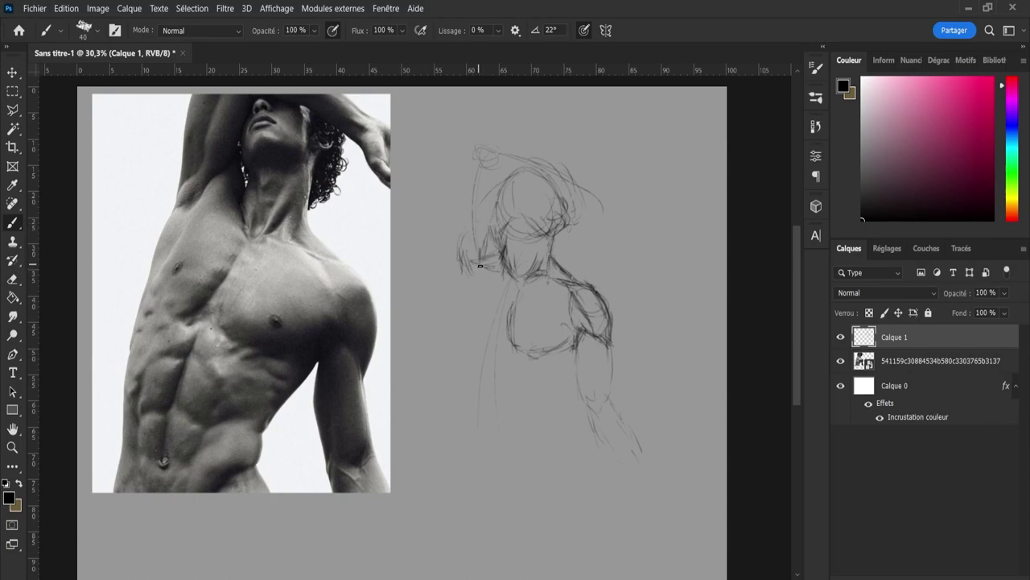
left_click_drag(491, 279, 484, 283)
left_click_drag(487, 247, 489, 277)
left_click_drag(464, 327, 477, 310)
left_click_drag(462, 275, 435, 300)
mouse_move(482, 359)
left_mouse_down()
mouse_move(526, 391)
mouse_move(580, 342)
mouse_move(533, 387)
mouse_move(580, 301)
mouse_move(500, 386)
mouse_move(531, 394)
left_mouse_up()
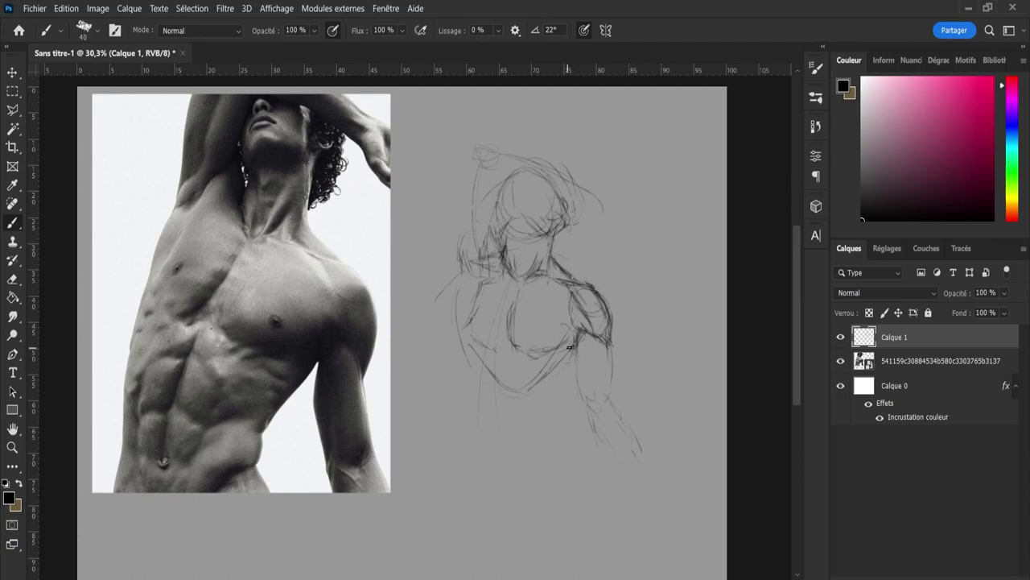
Draw both sides of the waist below the ribcage and strengthen the centre line between the chest muscles
left_click_drag(561, 376, 559, 379)
mouse_move(574, 345)
left_mouse_down()
mouse_move(557, 382)
mouse_move(562, 356)
mouse_move(557, 411)
mouse_move(554, 398)
mouse_move(547, 424)
left_mouse_up()
mouse_move(468, 356)
left_mouse_down()
mouse_move(469, 430)
mouse_move(467, 356)
mouse_move(463, 407)
left_mouse_up()
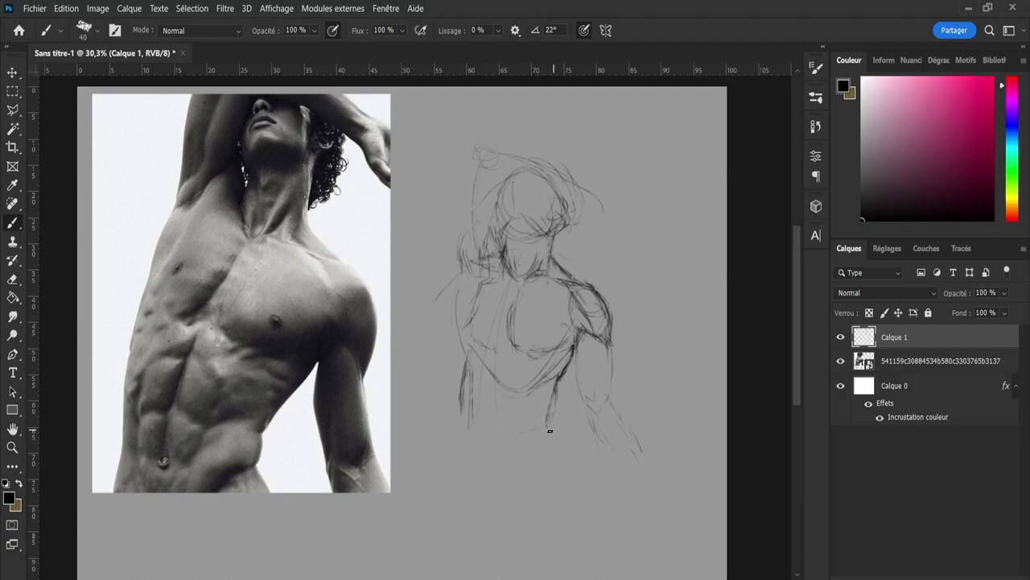
left_click_drag(548, 426, 558, 441)
left_click_drag(554, 392, 558, 442)
left_click_drag(459, 416, 462, 431)
left_click_drag(551, 424, 554, 441)
mouse_move(518, 328)
left_mouse_down()
mouse_move(514, 282)
mouse_move(480, 358)
mouse_move(508, 299)
mouse_move(502, 322)
left_mouse_up()
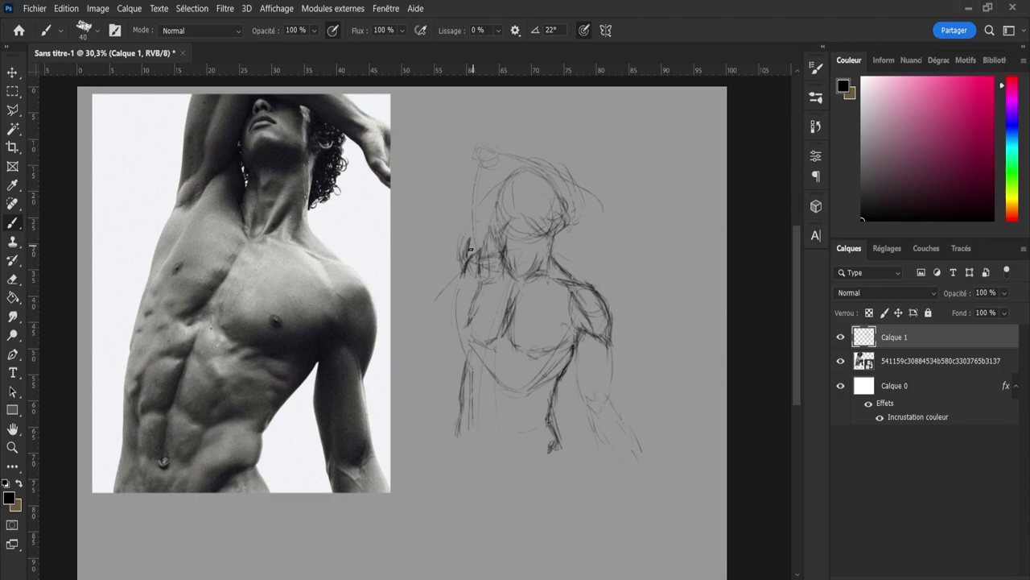
Define the raised arm with darker contours, adding the forearm across the head and the hand
mouse_move(475, 229)
left_mouse_down()
mouse_move(492, 149)
mouse_move(500, 164)
mouse_move(493, 156)
mouse_move(516, 157)
mouse_move(491, 150)
mouse_move(544, 159)
mouse_move(591, 198)
left_mouse_up()
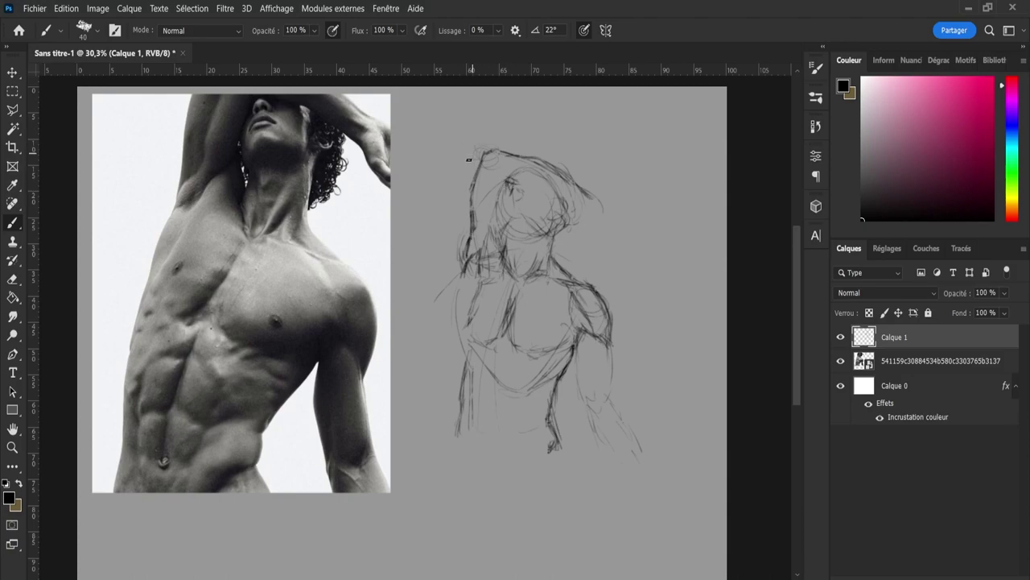
mouse_move(510, 190)
left_mouse_down()
mouse_move(597, 220)
mouse_move(543, 206)
mouse_move(599, 220)
mouse_move(585, 208)
mouse_move(597, 207)
mouse_move(594, 196)
mouse_move(590, 227)
mouse_move(608, 247)
mouse_move(591, 225)
mouse_move(600, 221)
mouse_move(614, 219)
left_mouse_up()
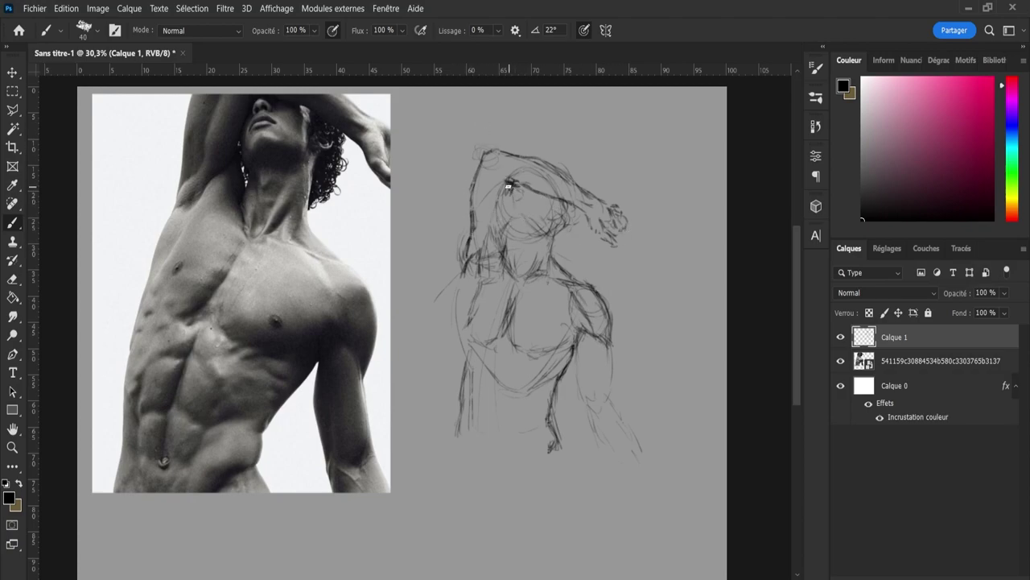
mouse_move(508, 186)
left_mouse_down()
mouse_move(496, 216)
mouse_move(506, 255)
mouse_move(498, 227)
mouse_move(503, 219)
mouse_move(502, 247)
mouse_move(509, 199)
mouse_move(485, 238)
mouse_move(490, 196)
left_mouse_up()
Darken the torso's outer contour below the raised arm down to the waist and clean up its lower end
left_click_drag(464, 273, 463, 343)
left_click_drag(474, 292, 456, 428)
left_click_drag(466, 362, 456, 422)
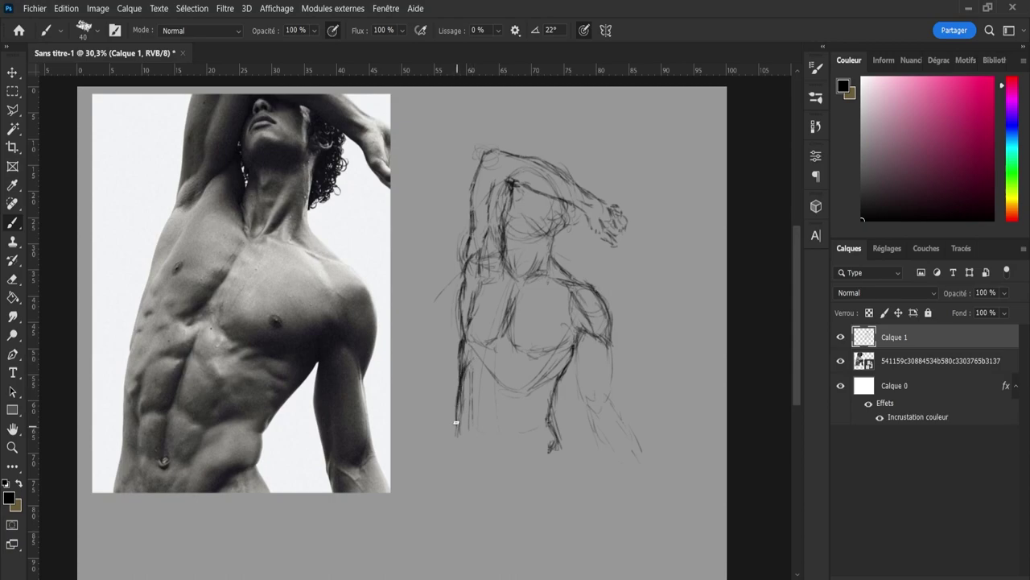
left_click_drag(463, 371, 458, 443)
key("e")
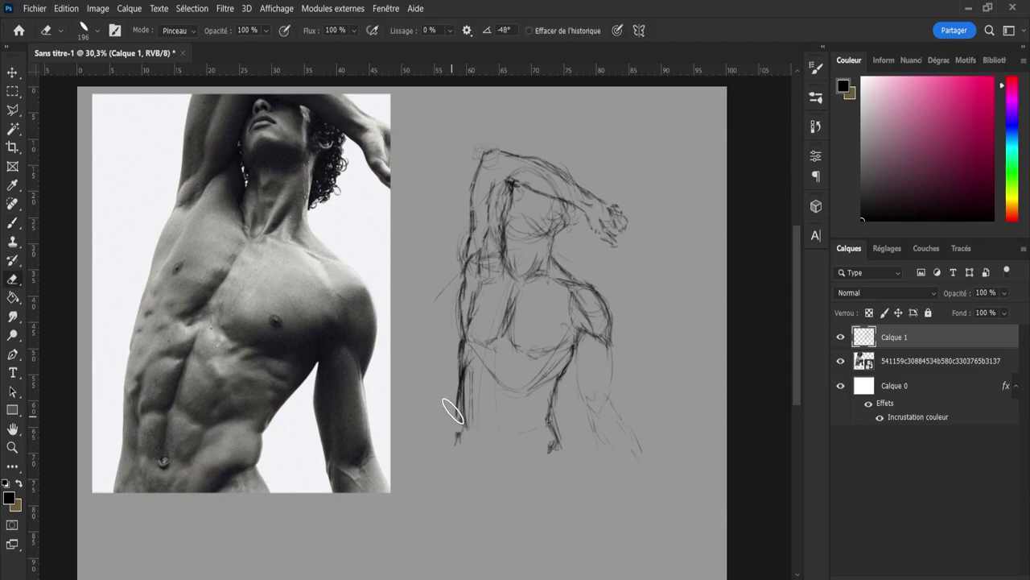
key("g")
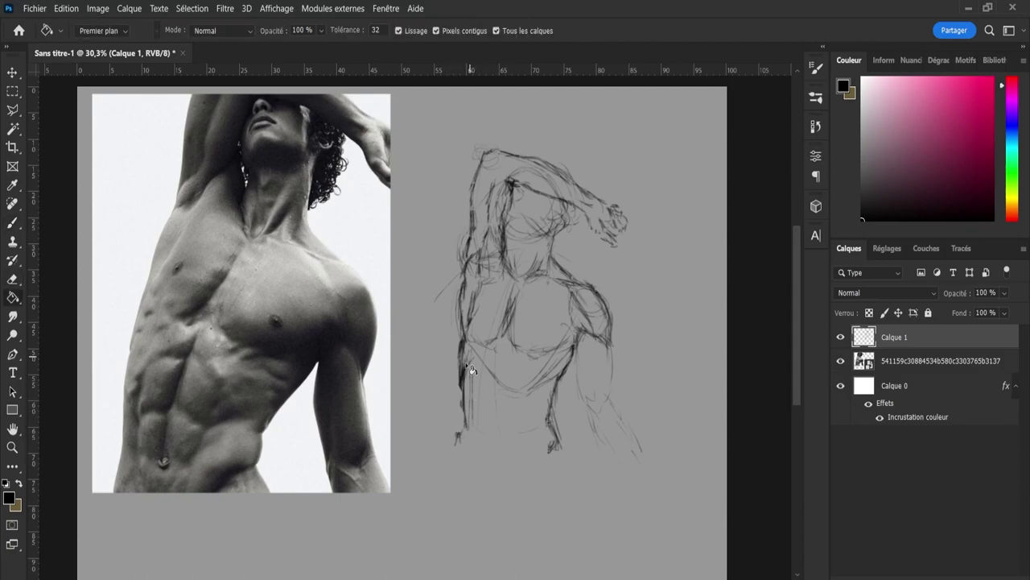
left_click(466, 388)
key("ctrl+z")
Add the nipples, rib contours and abdominal muscle lines inside the torso, refining the waist with Brush and Eraser
key("b")
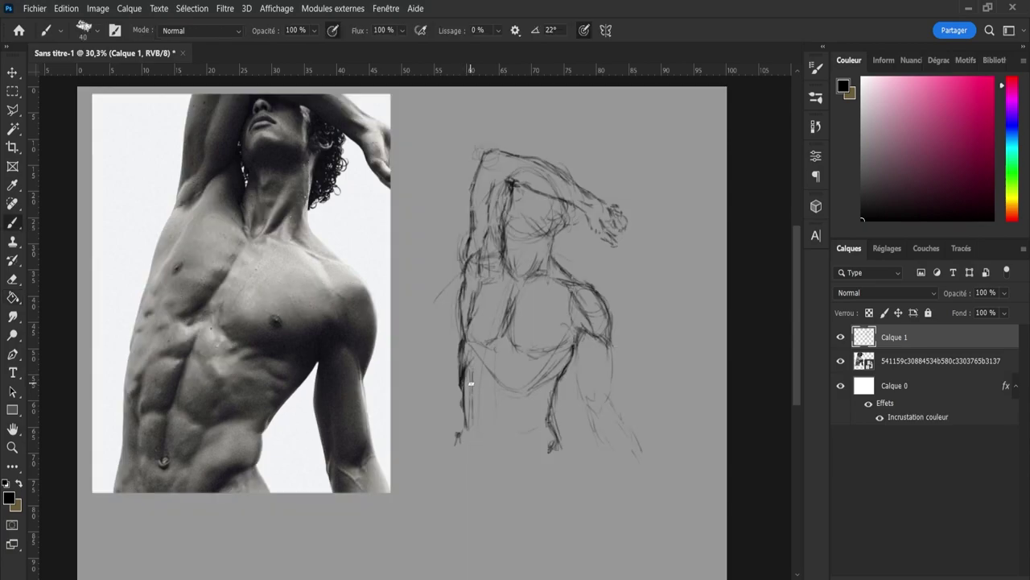
left_click_drag(463, 386, 455, 435)
left_click_drag(539, 339, 539, 350)
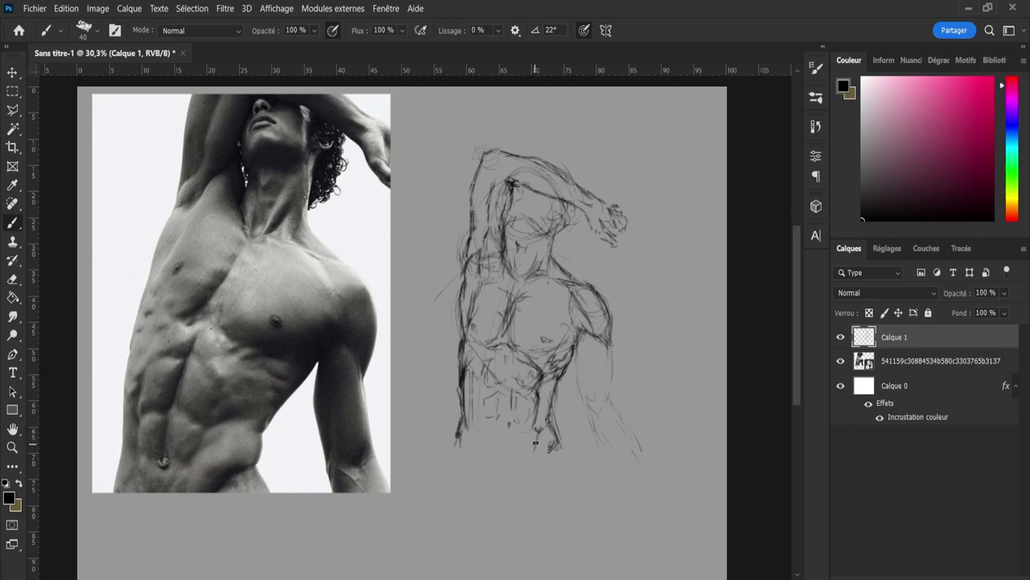
key("e")
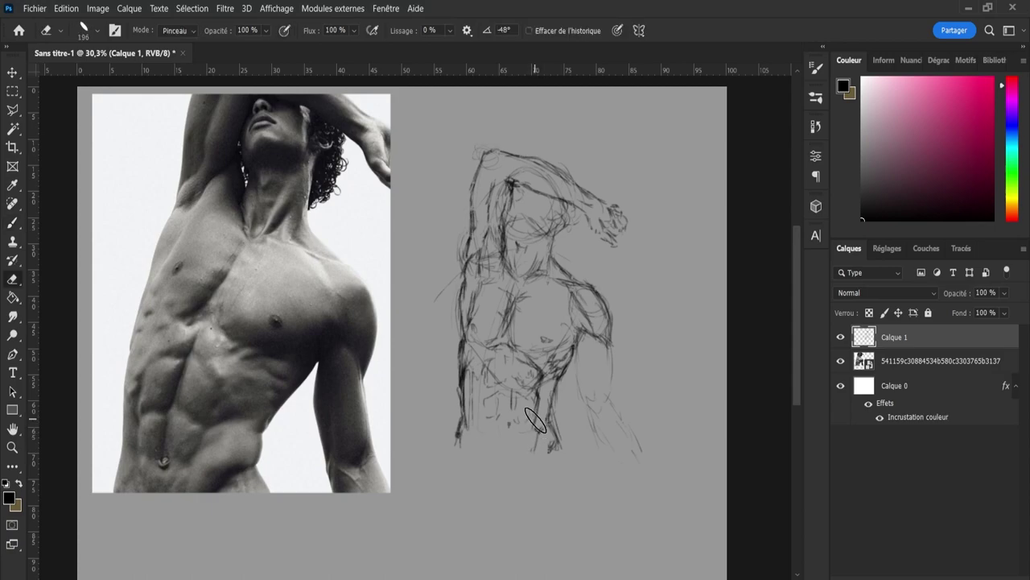
key("b")
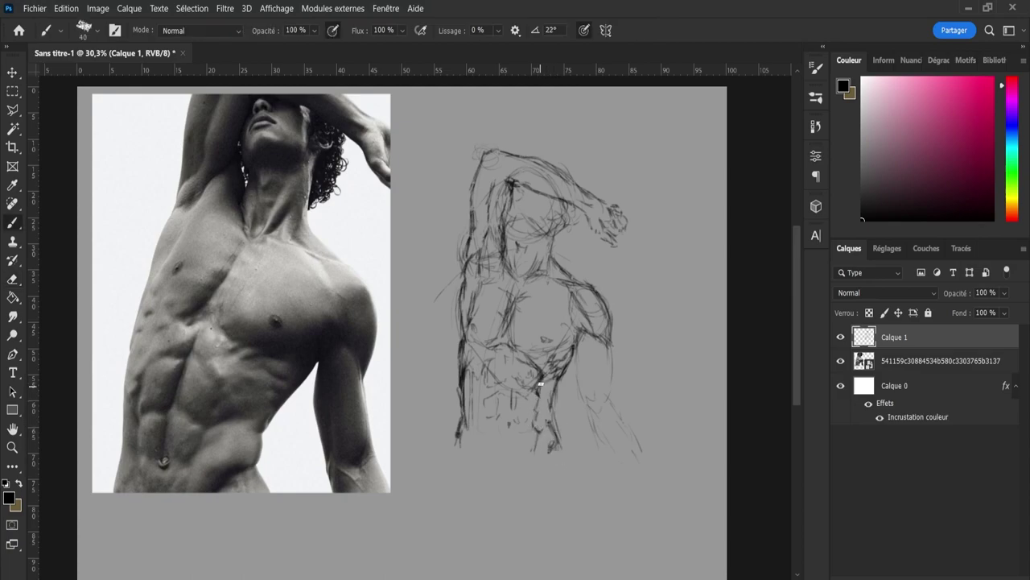
key("e")
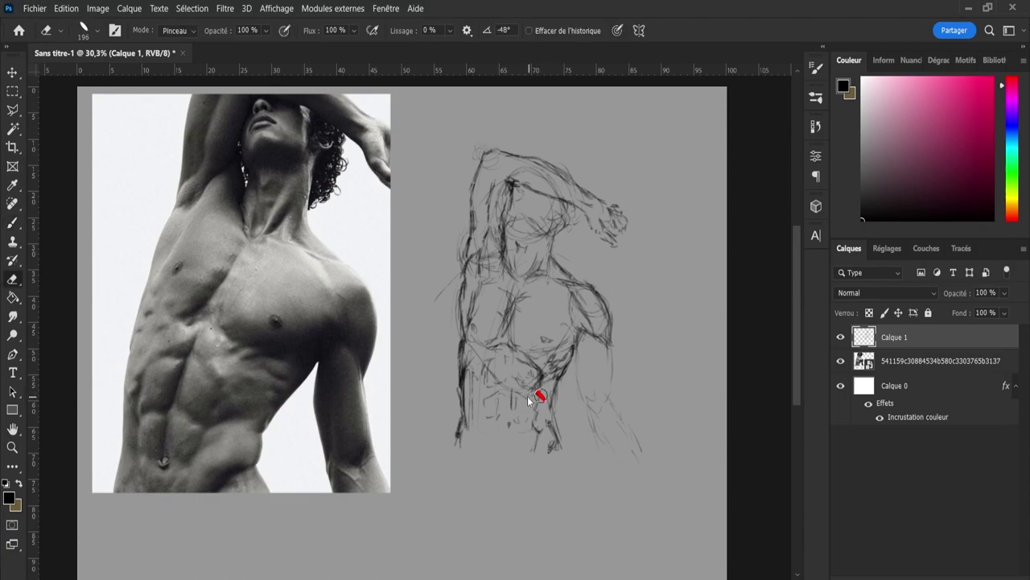
key("b")
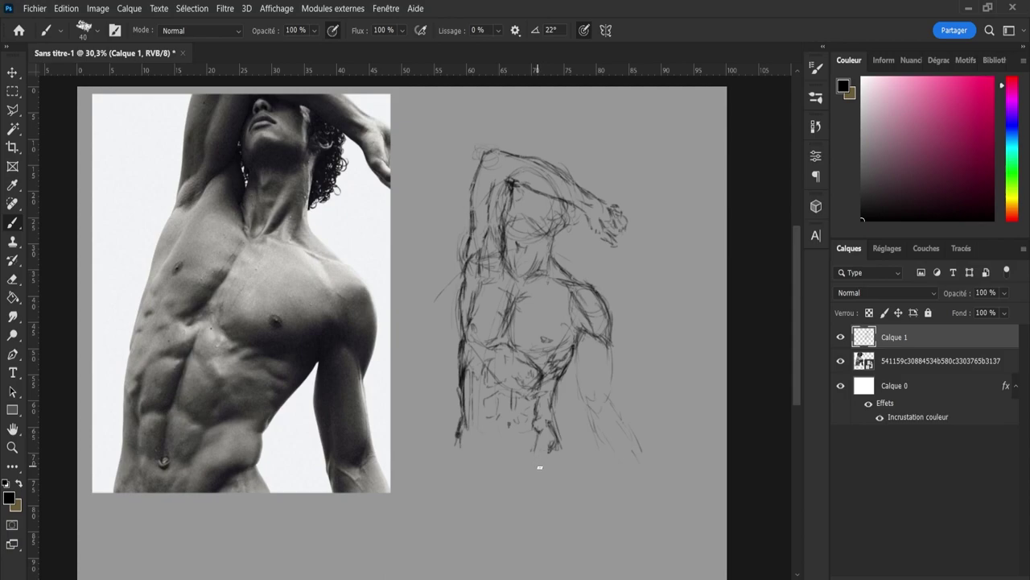
Sketch the facial features, extend the hip contours and close the torso with a curved line at its base
left_click_drag(554, 446, 534, 457)
mouse_move(562, 451)
left_mouse_down()
mouse_move(557, 464)
mouse_move(558, 455)
left_mouse_up()
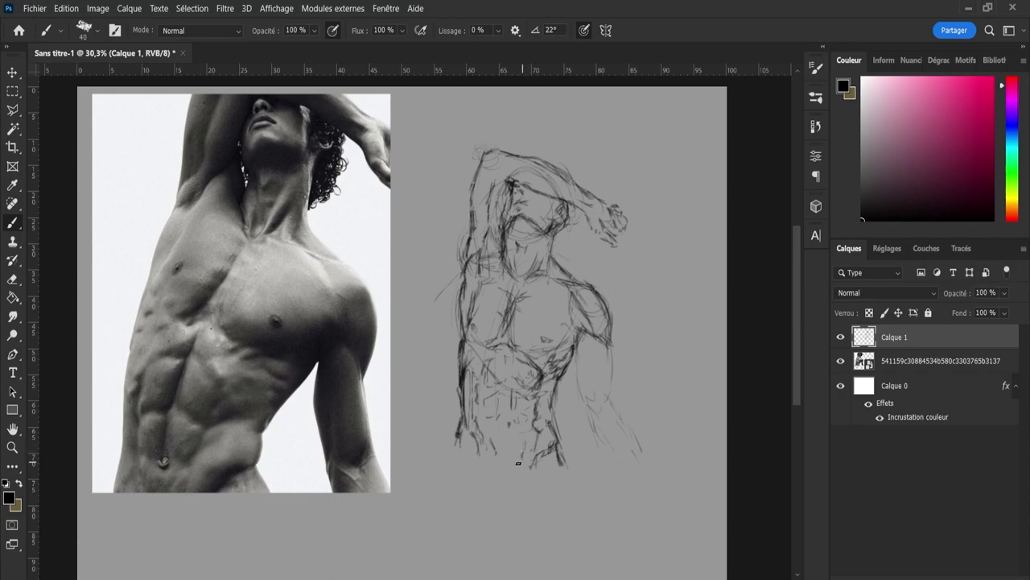
mouse_move(458, 439)
left_mouse_down()
mouse_move(476, 471)
mouse_move(462, 467)
mouse_move(463, 459)
mouse_move(552, 486)
mouse_move(511, 478)
mouse_move(546, 482)
left_mouse_up()
Redraw the lowered arm with darker contours from the shoulder through the elbow to the end of the forearm
left_click_drag(577, 339, 581, 380)
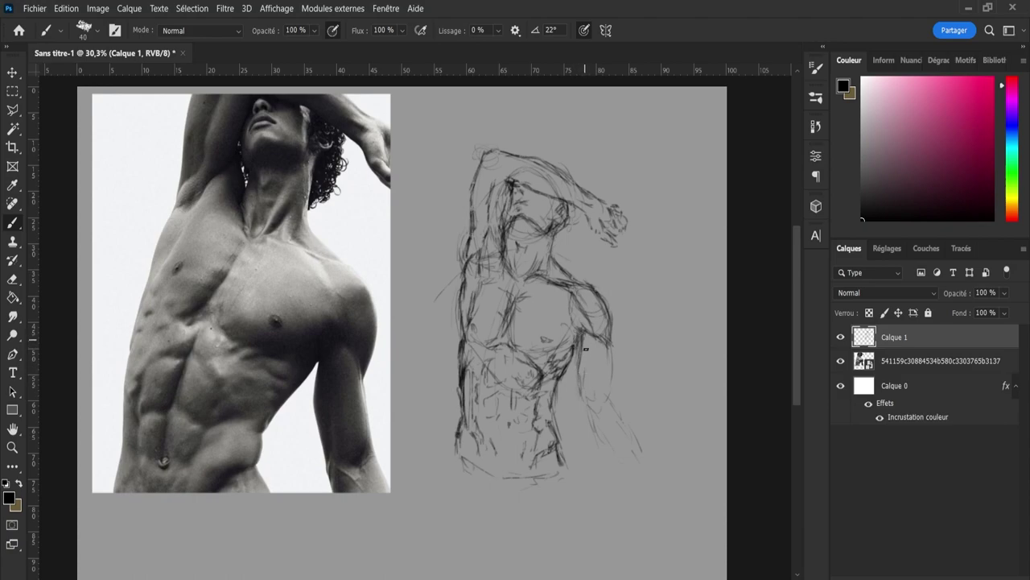
mouse_move(584, 341)
left_mouse_down()
mouse_move(581, 399)
mouse_move(578, 370)
mouse_move(587, 402)
left_mouse_up()
mouse_move(604, 337)
left_mouse_down()
mouse_move(608, 391)
mouse_move(594, 412)
mouse_move(608, 387)
left_mouse_up()
mouse_move(598, 413)
left_mouse_down()
mouse_move(608, 465)
mouse_move(620, 430)
mouse_move(625, 445)
mouse_move(609, 384)
mouse_move(629, 451)
mouse_move(630, 472)
mouse_move(613, 468)
mouse_move(623, 491)
mouse_move(634, 483)
left_mouse_up()
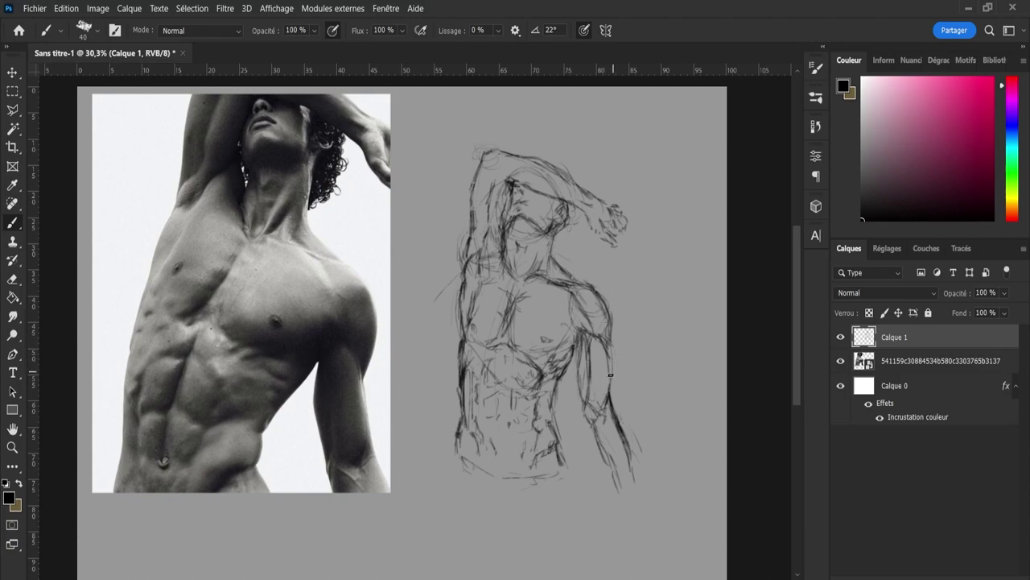
mouse_move(610, 383)
left_mouse_down()
mouse_move(612, 331)
mouse_move(598, 328)
left_mouse_up()
Rename the sketch layer as pose 01
scroll(412, 322, "left", 3)
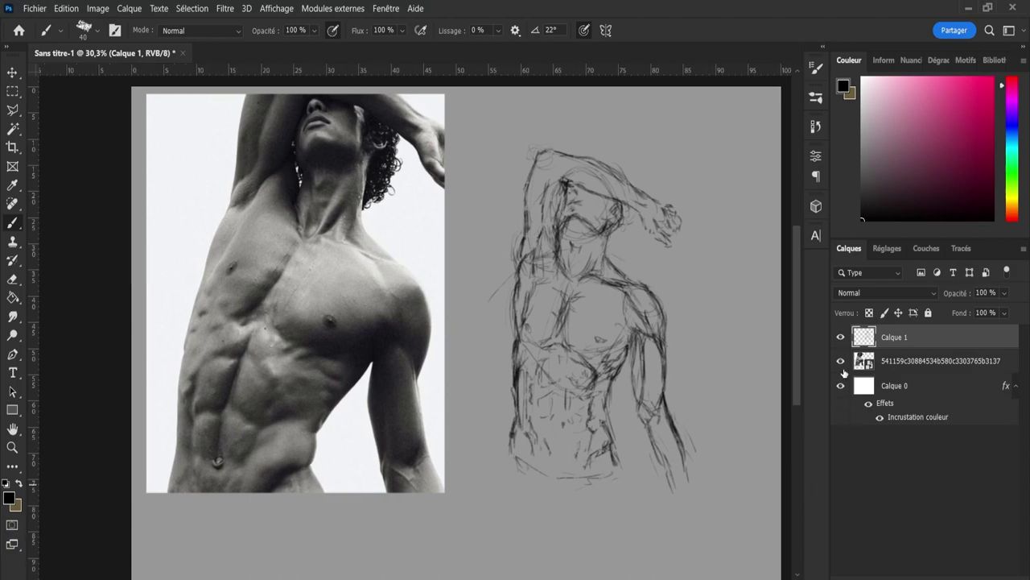
double_click(893, 336)
type("pose 01")
key("Return")
Scale the pose 01 sketch and the reference photo together to about 66%, keeping the upper-left corner in place
left_click(910, 368, "shift")
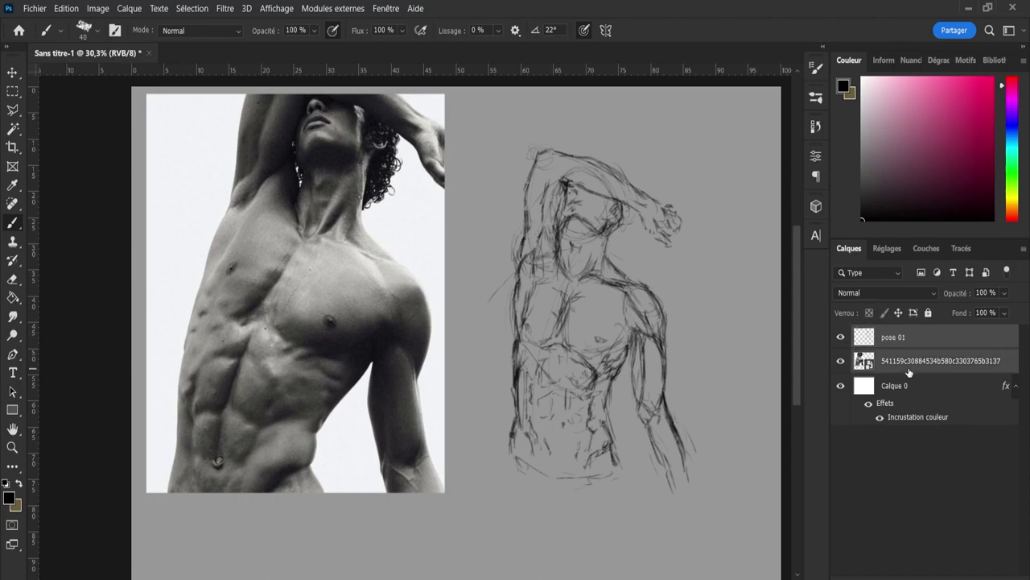
key("ctrl+t")
left_click_drag(699, 495, 512, 360)
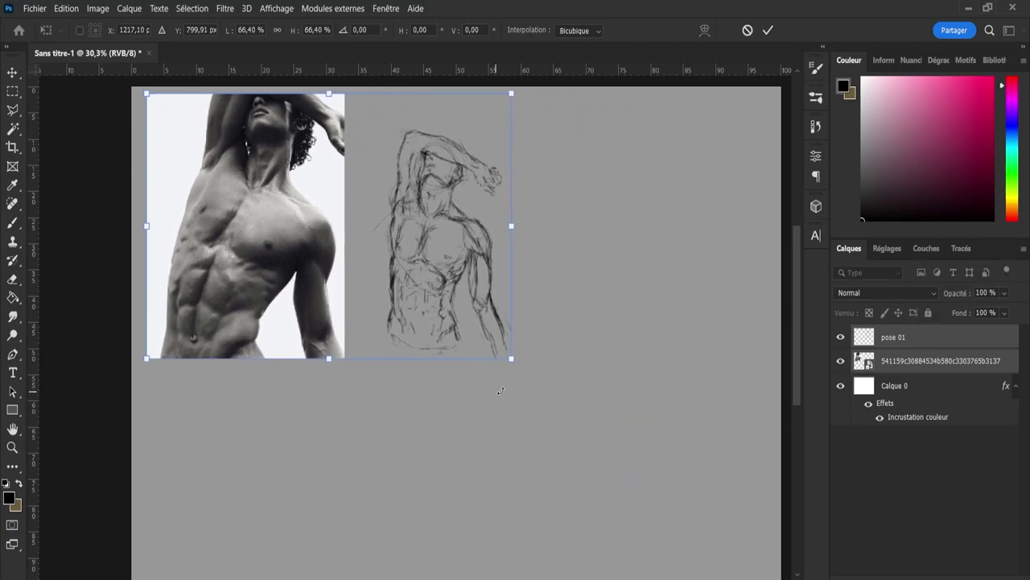
Shrink the reference photo alone to about 29%, anchored at its upper-left corner
left_click(904, 376)
key("ctrl+t")
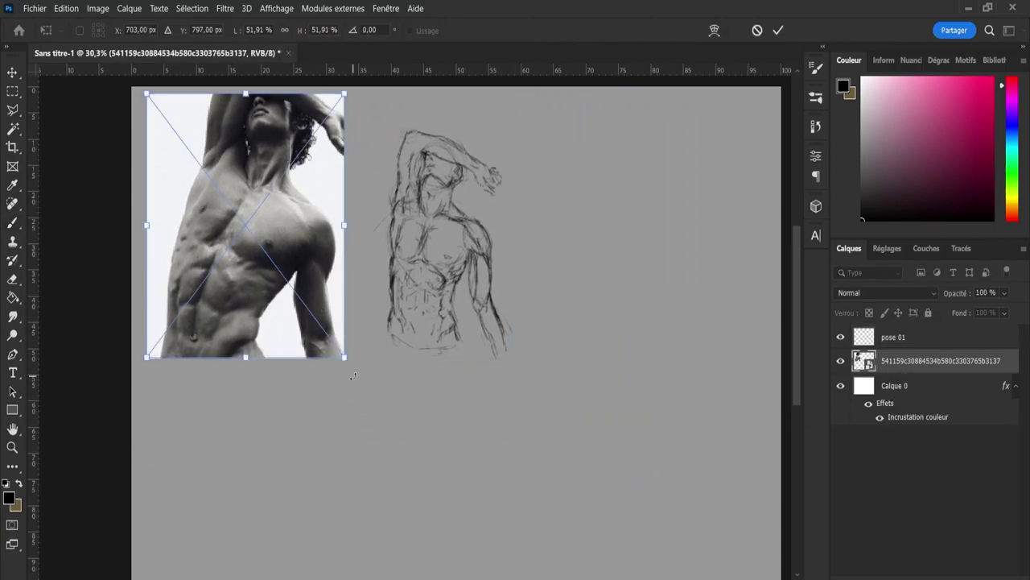
left_click_drag(344, 352, 217, 276)
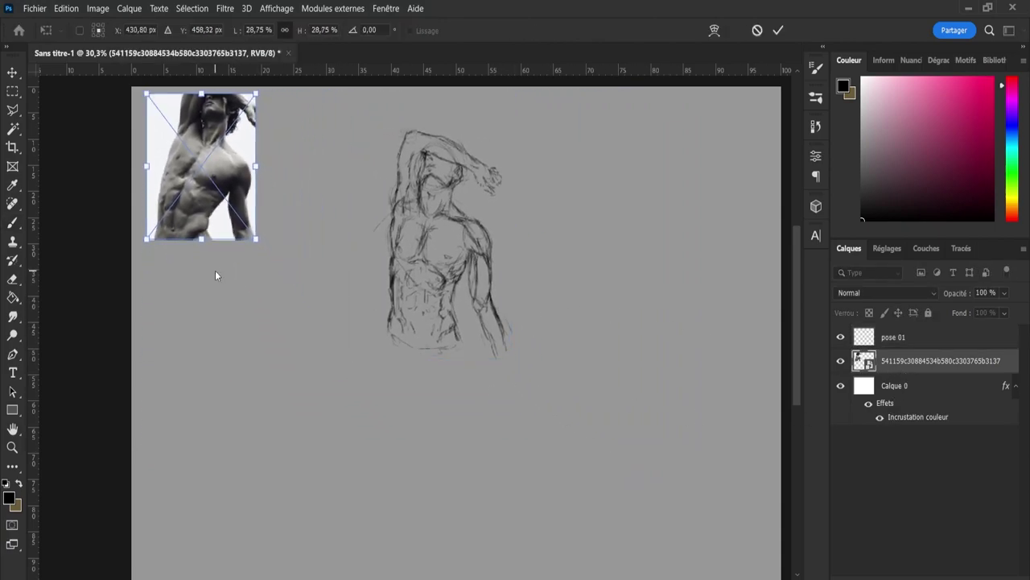
Scale the pose 01 sketch to about 80.5% and move it directly beside the torso reference photo
left_click(890, 337)
key("ctrl+t")
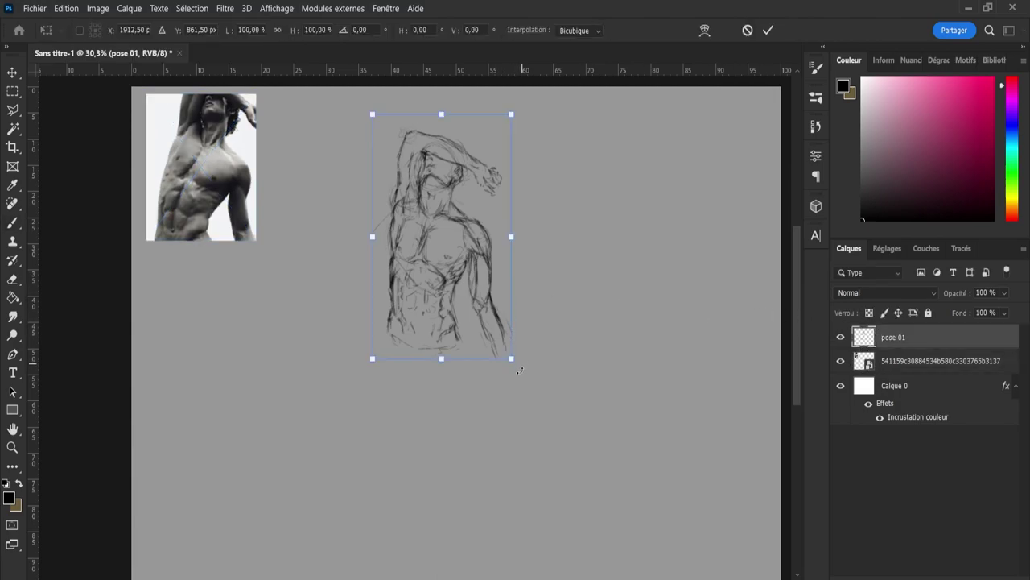
left_click_drag(519, 370, 491, 322)
mouse_move(438, 224)
left_mouse_down()
mouse_move(312, 223)
mouse_move(330, 190)
left_mouse_up()
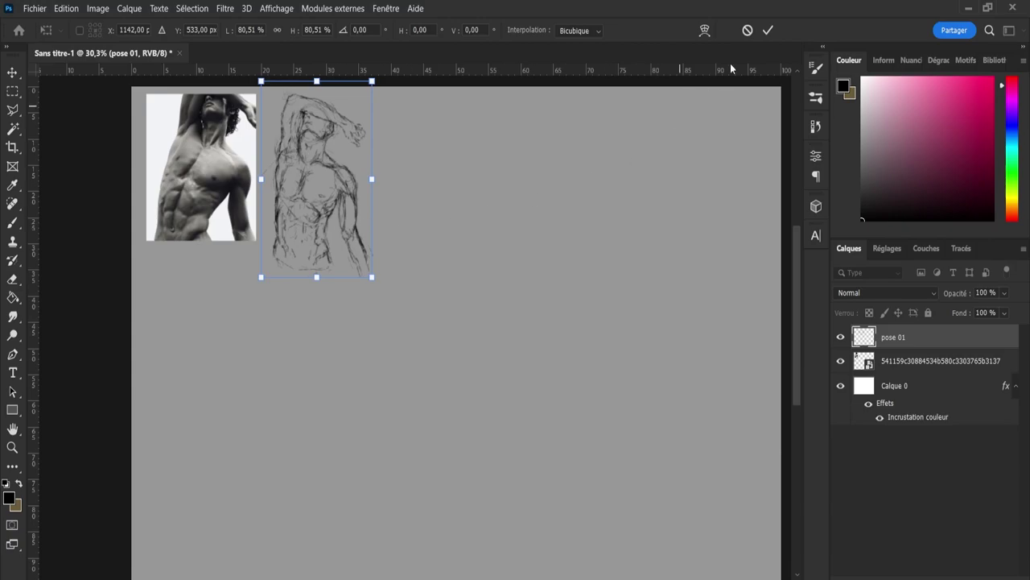
left_click(769, 32)
Enlarge the torso reference photo to about 33% and shift it against the canvas's left edge
left_click(886, 362)
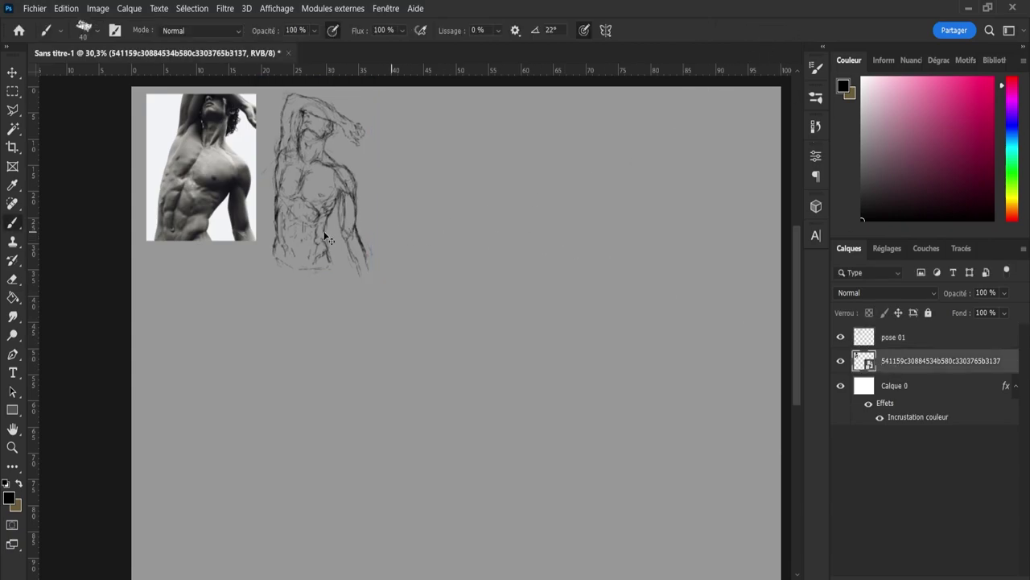
key("ctrl+t")
mouse_move(201, 240)
left_mouse_down()
mouse_move(201, 262)
mouse_move(206, 228)
left_mouse_up()
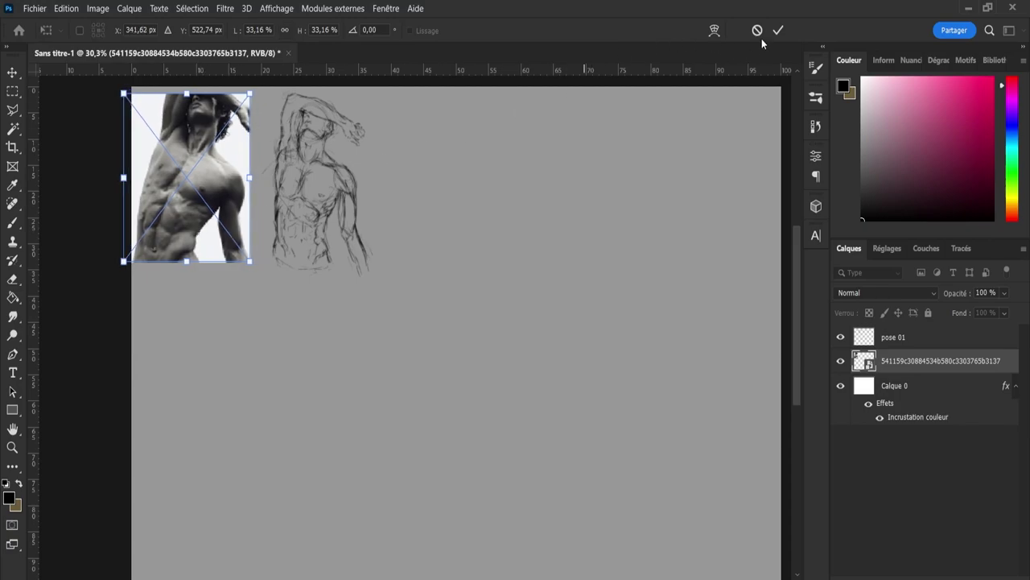
left_click(778, 31)
Nudge the pose 01 sketch closer to the enlarged torso photo
left_click(886, 336)
key("ctrl+t")
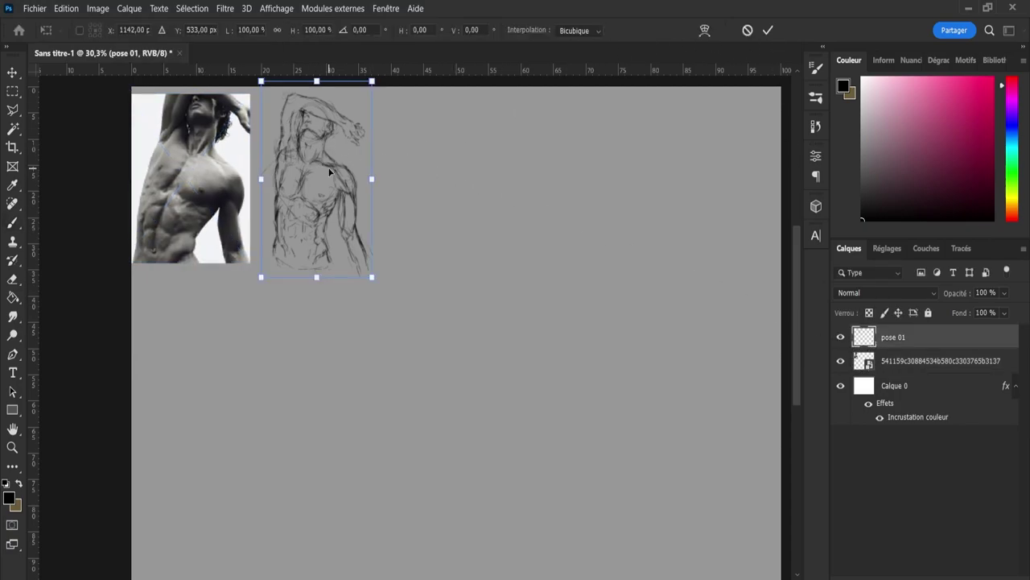
left_click_drag(329, 167, 316, 168)
left_click(766, 30)
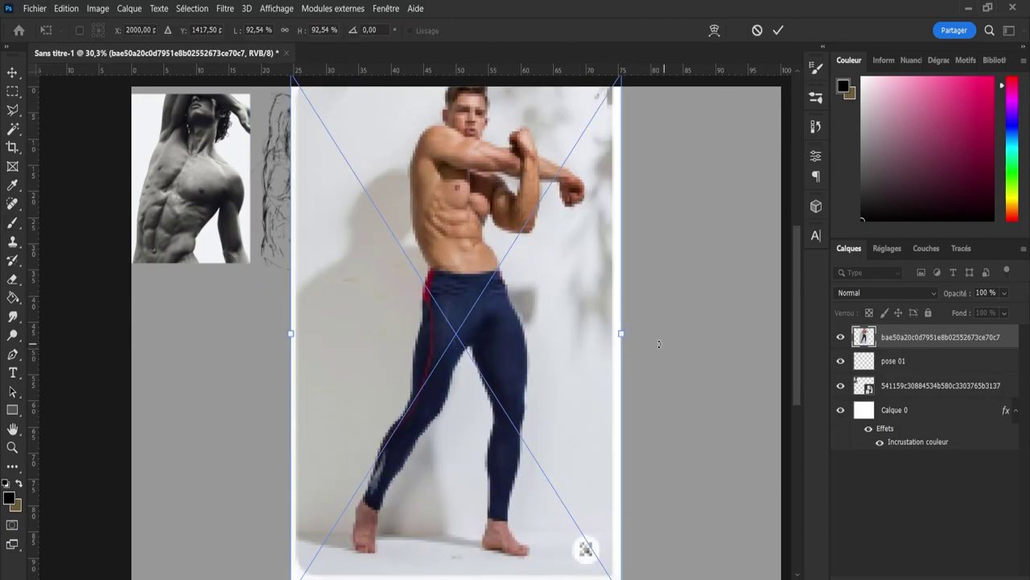
Scale the newly placed full-body reference photo to about 87% and place it below the pose 01 sketch
left_click_drag(620, 335, 493, 342)
left_click_drag(410, 360, 376, 472)
scroll(451, 350, "down", 2)
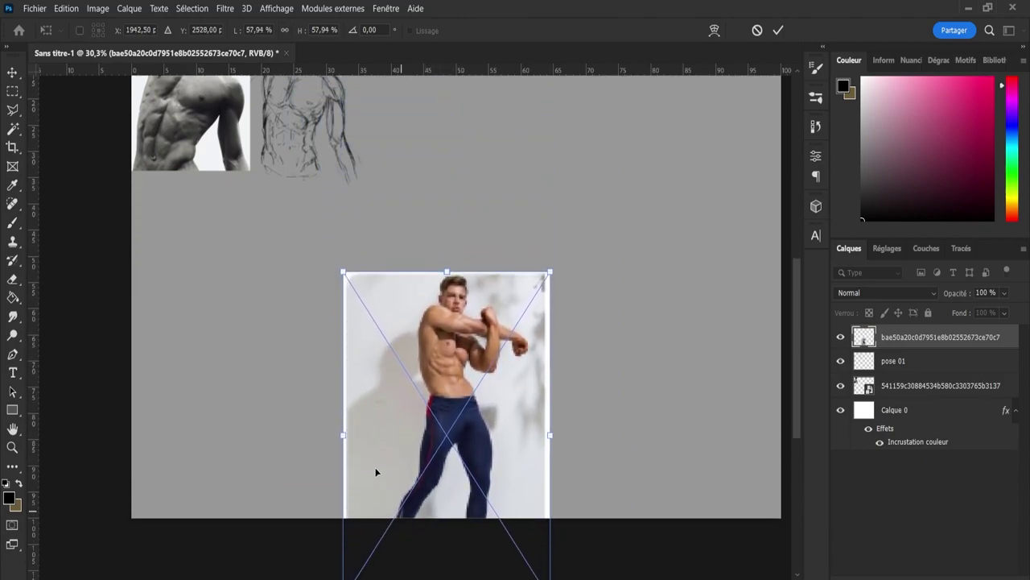
left_click_drag(341, 281, 240, 191)
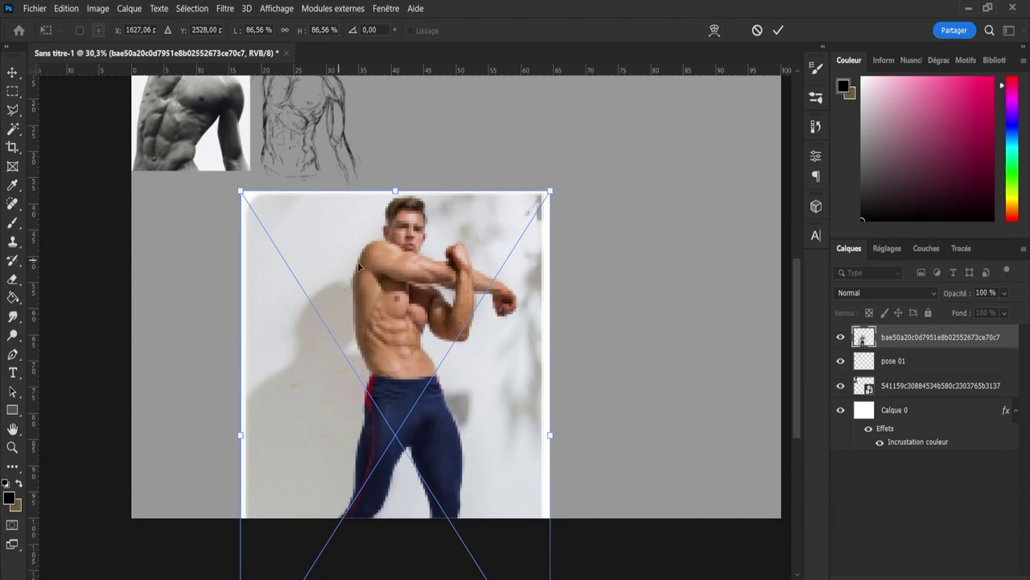
left_click(778, 30)
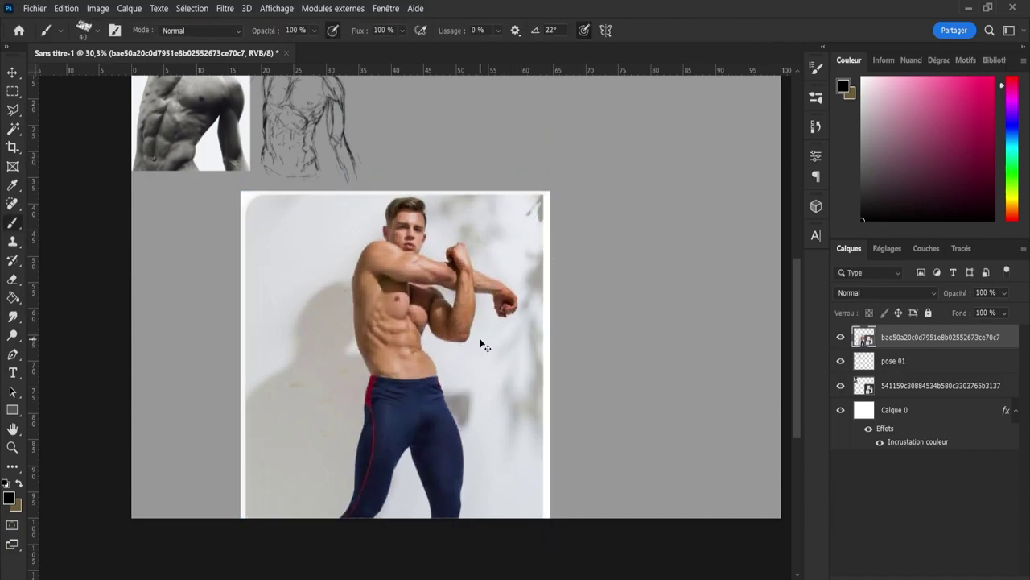
Reposition the full-body reference photo higher and further left, keeping the area beside it free for sketching
key("ctrl+t")
left_click_drag(409, 386, 400, 255)
scroll(401, 345, "up", 2)
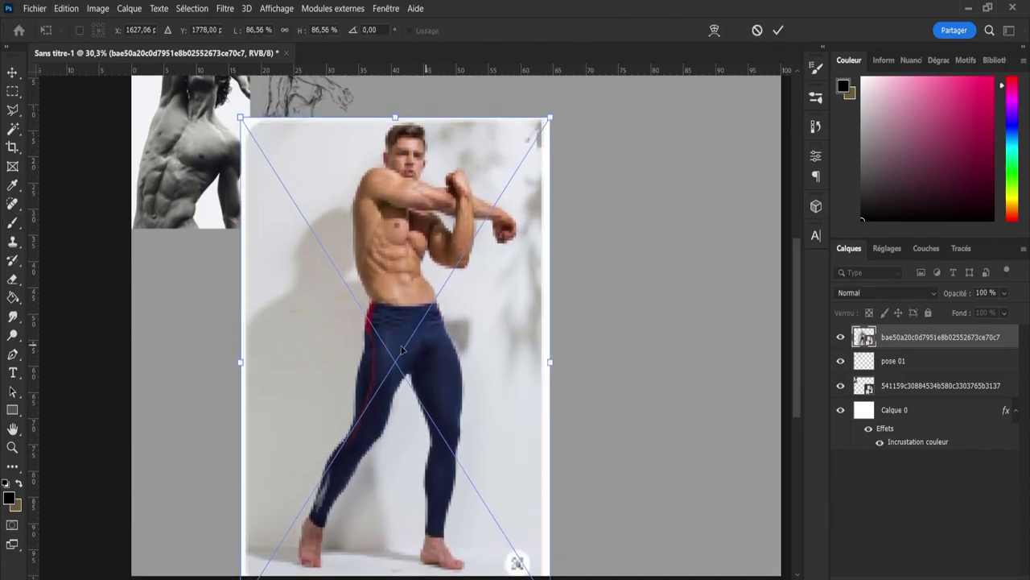
scroll(151, 352, "down", 2)
scroll(151, 357, "up", 1)
left_click_drag(358, 312, 300, 342)
left_click_drag(475, 577, 443, 577)
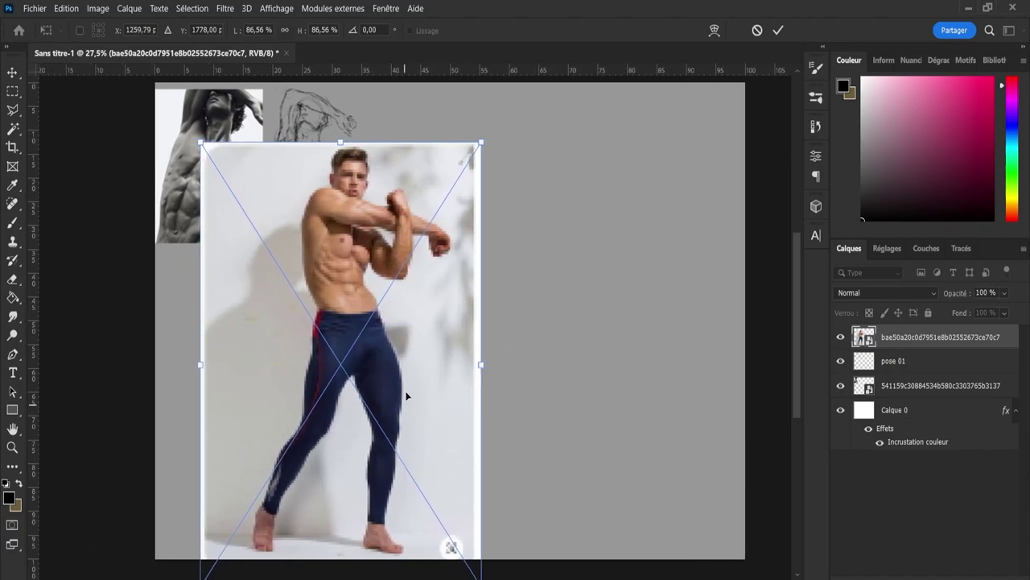
left_click_drag(402, 387, 419, 371)
left_click(778, 29)
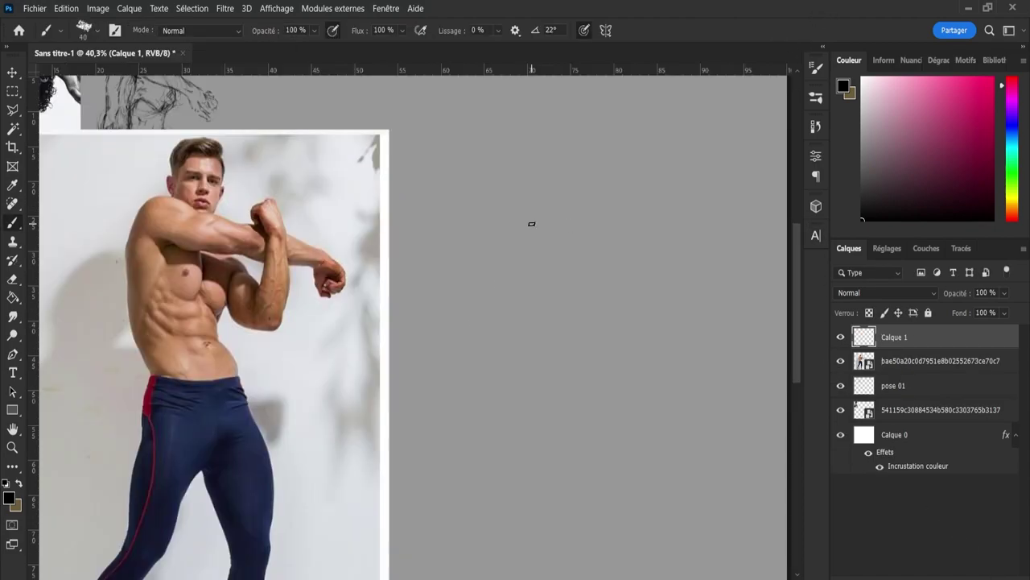
Sketch a round head with ears, a facial guideline, chin and neck lines on the empty layer beside the full-body photo
mouse_move(582, 148)
left_mouse_down()
mouse_move(594, 179)
mouse_move(612, 143)
mouse_move(568, 155)
mouse_move(600, 137)
mouse_move(569, 185)
mouse_move(565, 171)
mouse_move(571, 181)
mouse_move(622, 168)
mouse_move(598, 184)
left_mouse_up()
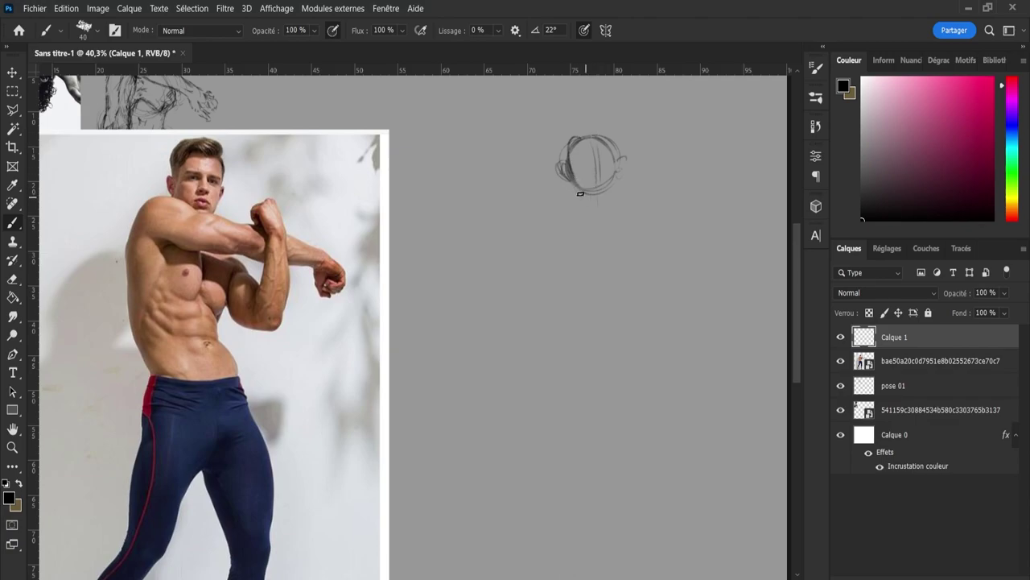
mouse_move(600, 202)
left_mouse_down()
mouse_move(572, 183)
mouse_move(590, 203)
mouse_move(612, 197)
mouse_move(618, 181)
mouse_move(582, 202)
left_mouse_up()
left_click_drag(617, 199, 619, 214)
mouse_move(594, 204)
left_mouse_down()
mouse_move(604, 206)
mouse_move(595, 205)
left_mouse_up()
mouse_move(564, 168)
left_mouse_down()
mouse_move(568, 186)
mouse_move(618, 156)
left_mouse_up()
Block in the shoulder slopes and an egg-shaped ribcage beneath the neck
mouse_move(572, 218)
left_mouse_down()
mouse_move(590, 287)
mouse_move(548, 244)
mouse_move(557, 230)
mouse_move(584, 305)
left_mouse_up()
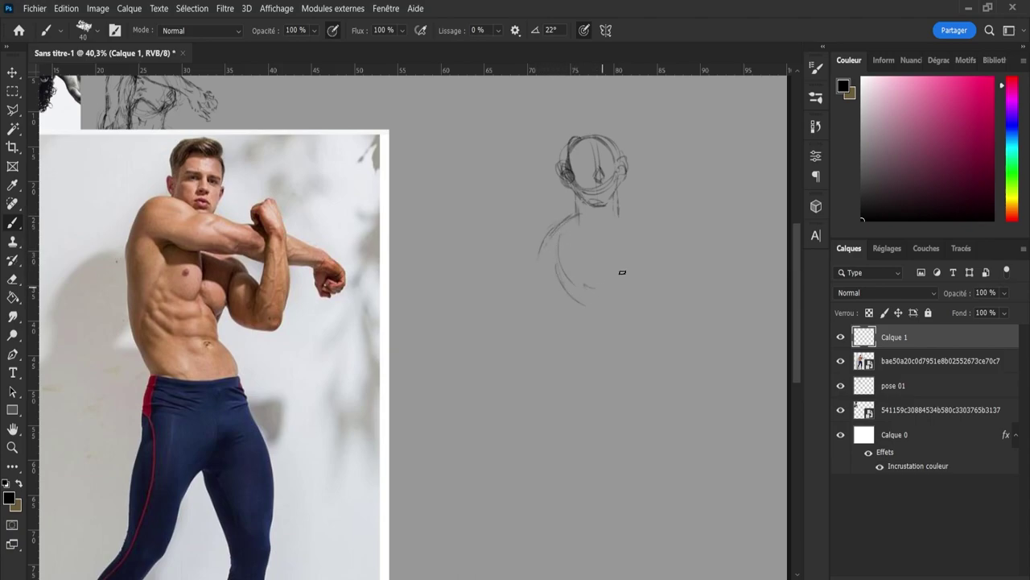
mouse_move(629, 203)
left_mouse_down()
mouse_move(652, 235)
mouse_move(617, 298)
mouse_move(575, 294)
mouse_move(596, 303)
left_mouse_up()
left_click_drag(641, 241, 612, 302)
left_click_drag(546, 244, 608, 305)
left_click_drag(653, 236, 604, 307)
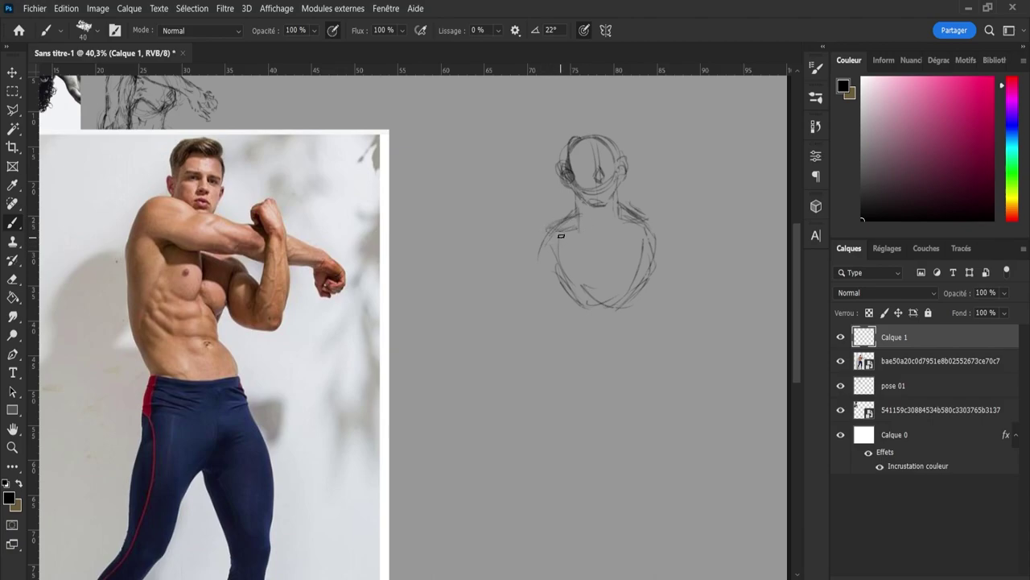
Sketch the shoulder line and shoulder masses, with the outstretched arm crossing the chest to a rough hand
mouse_move(561, 236)
left_mouse_down()
mouse_move(587, 228)
mouse_move(578, 203)
mouse_move(566, 223)
mouse_move(574, 203)
mouse_move(561, 210)
mouse_move(575, 217)
mouse_move(572, 200)
mouse_move(553, 207)
mouse_move(560, 231)
mouse_move(590, 231)
left_mouse_up()
left_click_drag(628, 223, 709, 245)
mouse_move(542, 198)
left_mouse_down()
mouse_move(549, 229)
mouse_move(556, 221)
mouse_move(638, 237)
mouse_move(521, 231)
mouse_move(680, 240)
mouse_move(558, 214)
mouse_move(670, 240)
mouse_move(551, 220)
mouse_move(691, 251)
mouse_move(657, 225)
mouse_move(635, 239)
mouse_move(653, 257)
mouse_move(611, 242)
mouse_move(605, 227)
mouse_move(626, 245)
mouse_move(655, 245)
mouse_move(650, 228)
mouse_move(652, 262)
mouse_move(669, 253)
mouse_move(643, 243)
left_mouse_up()
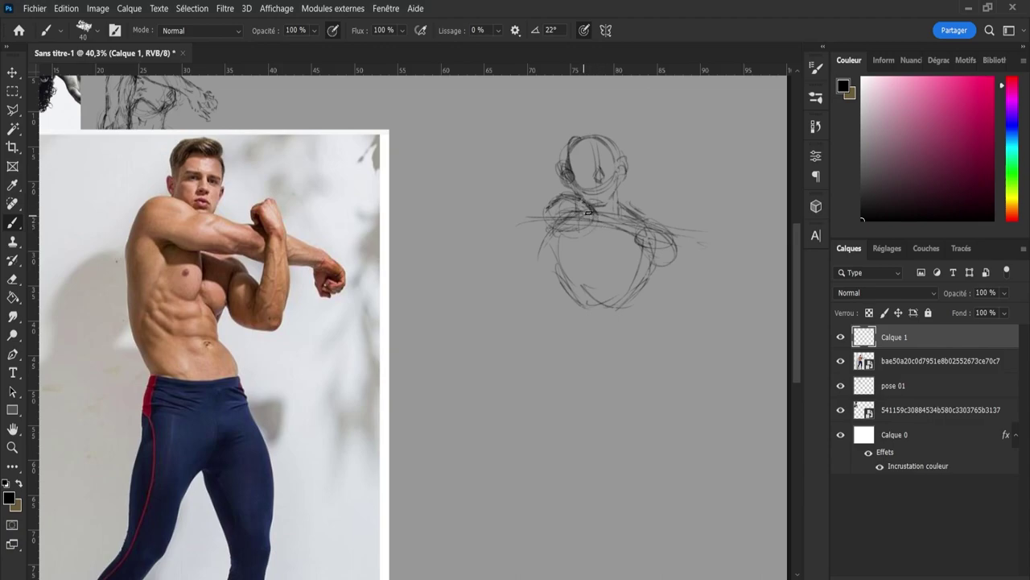
mouse_move(600, 205)
left_mouse_down()
mouse_move(651, 225)
mouse_move(591, 214)
mouse_move(603, 236)
mouse_move(665, 228)
mouse_move(612, 211)
mouse_move(592, 222)
mouse_move(655, 233)
mouse_move(643, 220)
mouse_move(658, 240)
mouse_move(650, 218)
mouse_move(684, 230)
mouse_move(673, 218)
mouse_move(654, 218)
mouse_move(654, 236)
mouse_move(688, 242)
mouse_move(707, 239)
mouse_move(703, 231)
mouse_move(724, 238)
mouse_move(717, 247)
mouse_move(721, 232)
mouse_move(730, 263)
left_mouse_up()
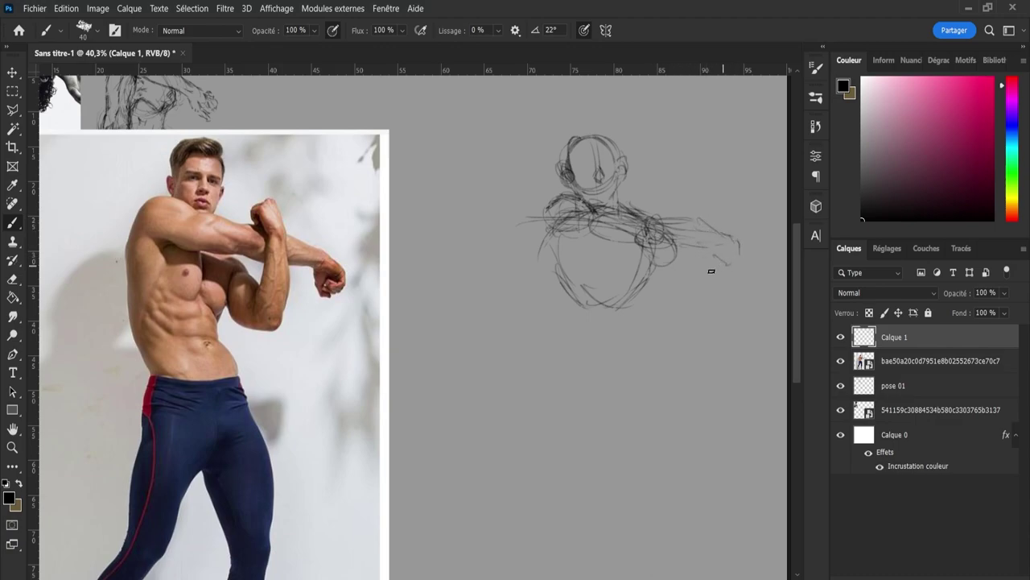
Block in the bent arm hooked around the outstretched one, from elbow up the vertical forearm to the fist
left_click_drag(669, 204, 670, 243)
left_click_drag(676, 279, 677, 300)
mouse_move(670, 261)
left_mouse_down()
mouse_move(679, 303)
mouse_move(673, 273)
left_mouse_up()
mouse_move(670, 238)
left_mouse_down()
mouse_move(692, 272)
mouse_move(689, 294)
mouse_move(695, 267)
mouse_move(675, 304)
left_mouse_up()
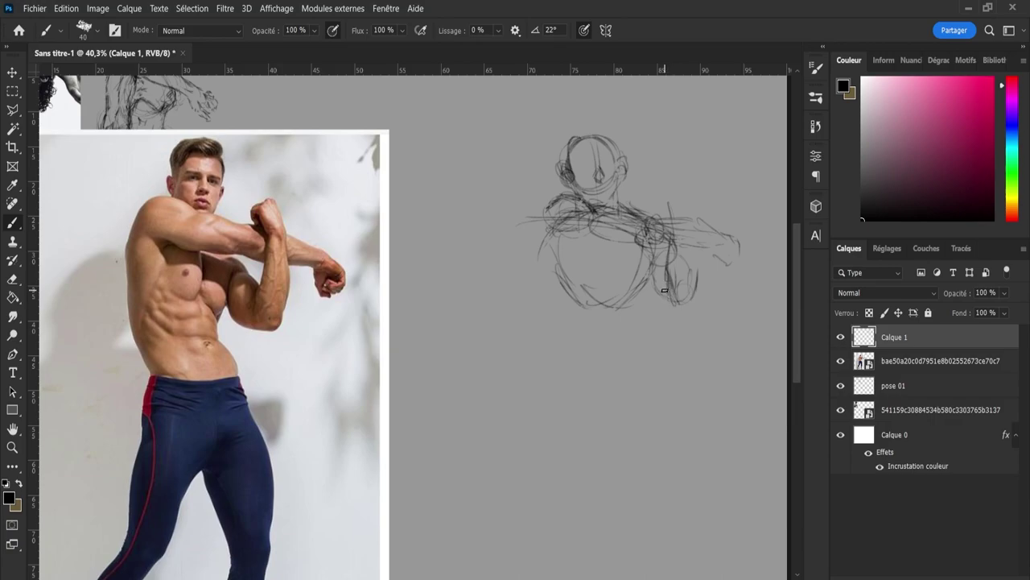
left_click_drag(686, 233, 694, 281)
mouse_move(669, 219)
left_mouse_down()
mouse_move(672, 244)
mouse_move(686, 240)
left_mouse_up()
mouse_move(666, 205)
left_mouse_down()
mouse_move(672, 217)
mouse_move(677, 188)
mouse_move(690, 212)
left_mouse_up()
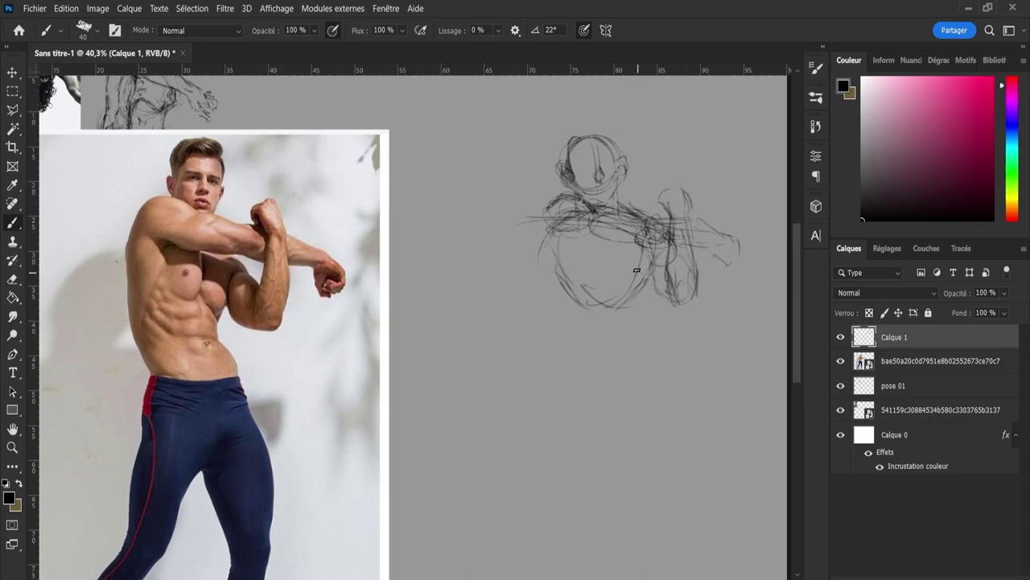
Draw light curved guidelines for both sides of the torso, from the shoulder and ribcage down to the waist
left_click_drag(554, 268, 573, 324)
mouse_move(544, 225)
left_mouse_down()
mouse_move(557, 297)
mouse_move(610, 375)
left_mouse_up()
left_click_drag(545, 227, 582, 377)
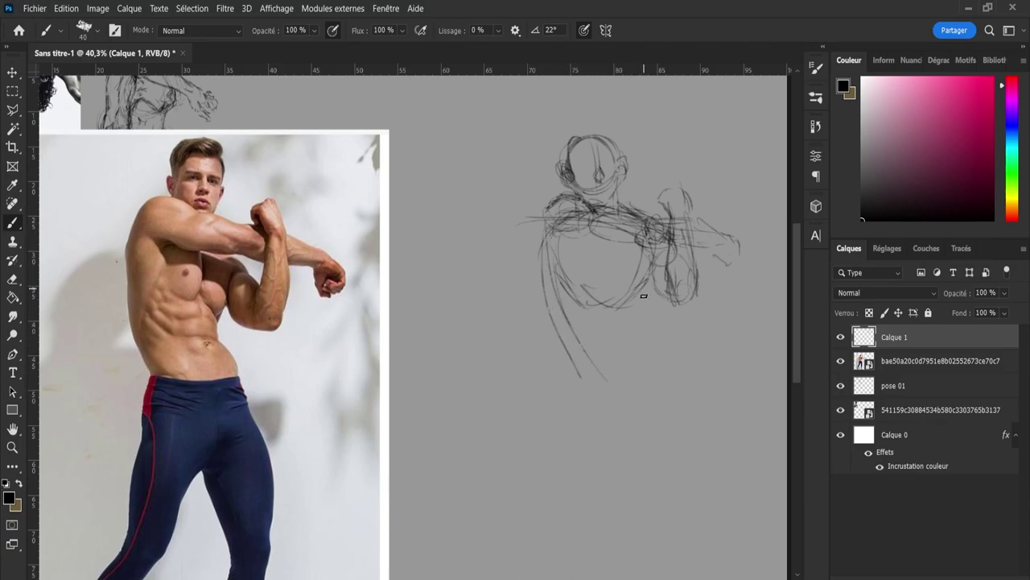
mouse_move(633, 288)
left_mouse_down()
mouse_move(636, 359)
mouse_move(632, 338)
left_mouse_up()
left_click_drag(638, 332, 663, 367)
Draw the chest's centre line and lower pectoral edges, and darken the bent arm's elbow contour
left_click_drag(605, 248, 608, 293)
left_click_drag(587, 267, 606, 272)
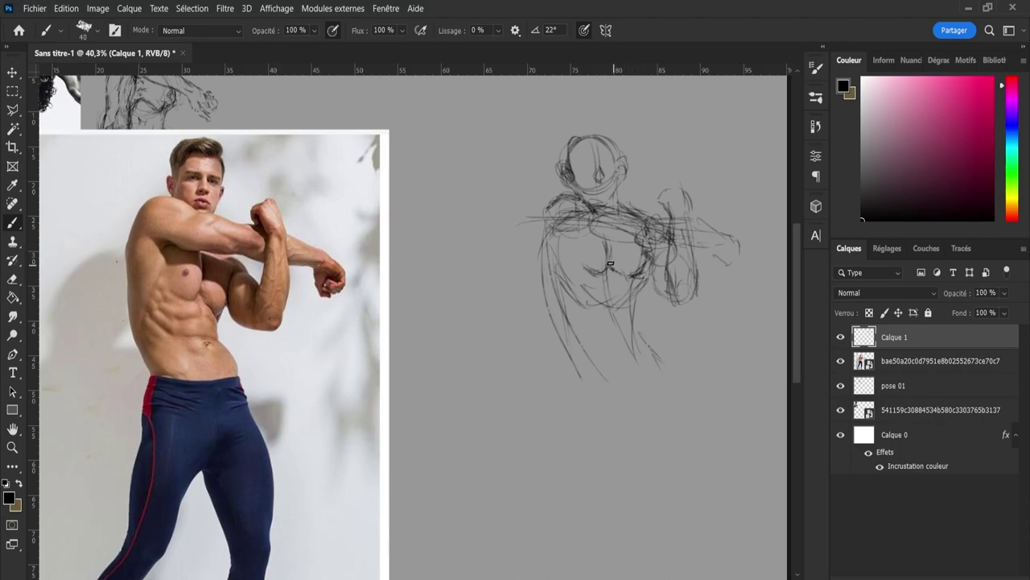
mouse_move(611, 264)
left_mouse_down()
mouse_move(639, 271)
mouse_move(636, 280)
mouse_move(645, 255)
mouse_move(635, 280)
mouse_move(657, 272)
mouse_move(638, 271)
mouse_move(658, 259)
mouse_move(652, 277)
mouse_move(651, 257)
mouse_move(656, 279)
mouse_move(652, 254)
mouse_move(665, 294)
left_mouse_up()
mouse_move(656, 289)
left_mouse_down()
mouse_move(698, 292)
mouse_move(694, 251)
mouse_move(683, 282)
left_mouse_up()
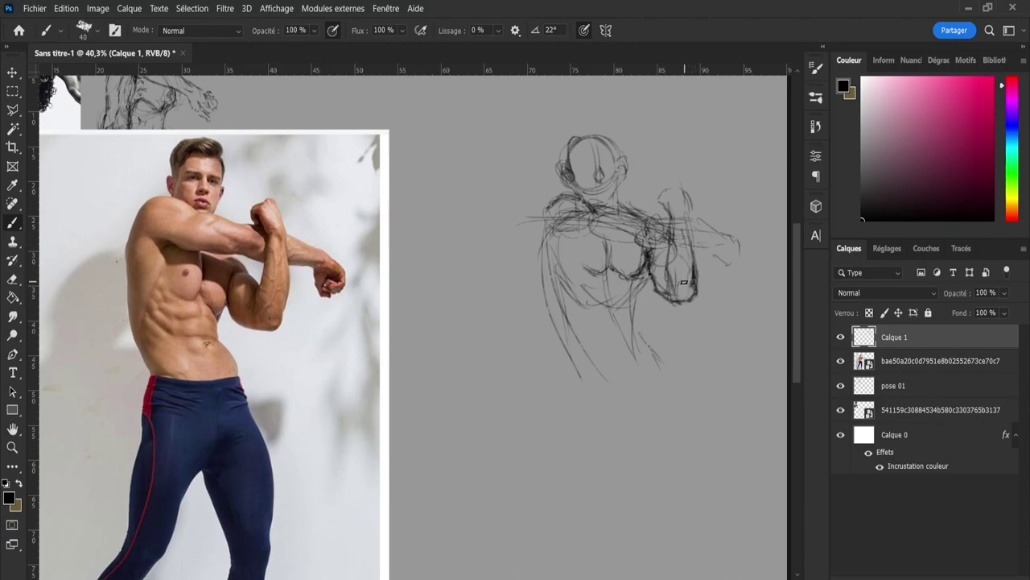
mouse_move(642, 252)
left_mouse_down()
mouse_move(668, 266)
mouse_move(670, 285)
mouse_move(667, 265)
mouse_move(696, 255)
mouse_move(691, 289)
left_mouse_up()
Add the inner flank and lower waist lines, and darken the outer torso contour from shoulder to hip
left_click_drag(561, 267, 590, 341)
left_click_drag(570, 303, 607, 367)
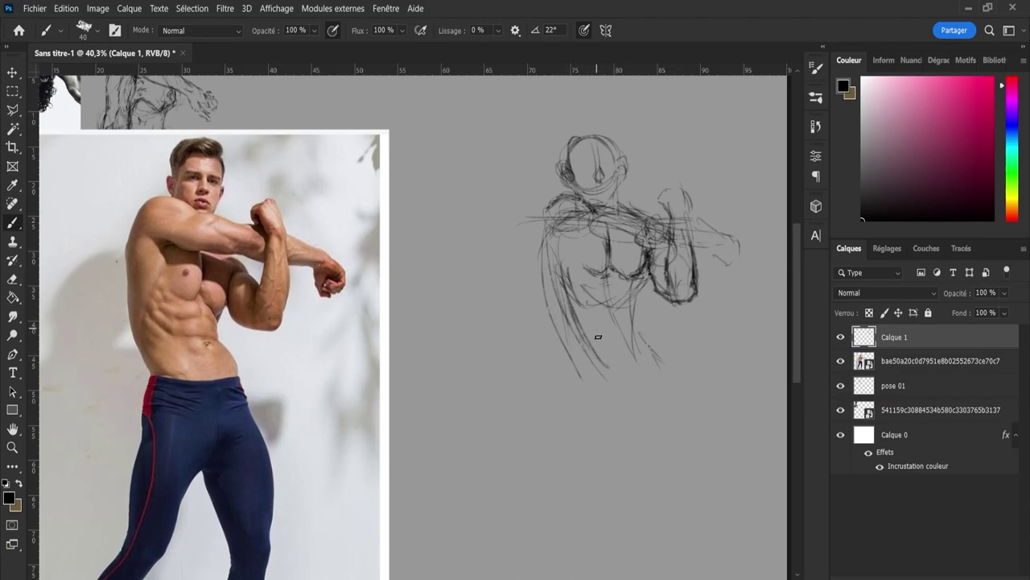
mouse_move(592, 359)
left_mouse_down()
mouse_move(604, 383)
mouse_move(672, 373)
mouse_move(642, 386)
mouse_move(576, 371)
mouse_move(644, 386)
left_mouse_up()
mouse_move(547, 209)
left_mouse_down()
mouse_move(533, 284)
mouse_move(541, 231)
mouse_move(538, 272)
mouse_move(534, 237)
mouse_move(549, 207)
mouse_move(535, 231)
mouse_move(537, 272)
mouse_move(535, 253)
mouse_move(545, 294)
mouse_move(536, 235)
mouse_move(535, 308)
left_mouse_up()
left_click_drag(533, 256, 548, 309)
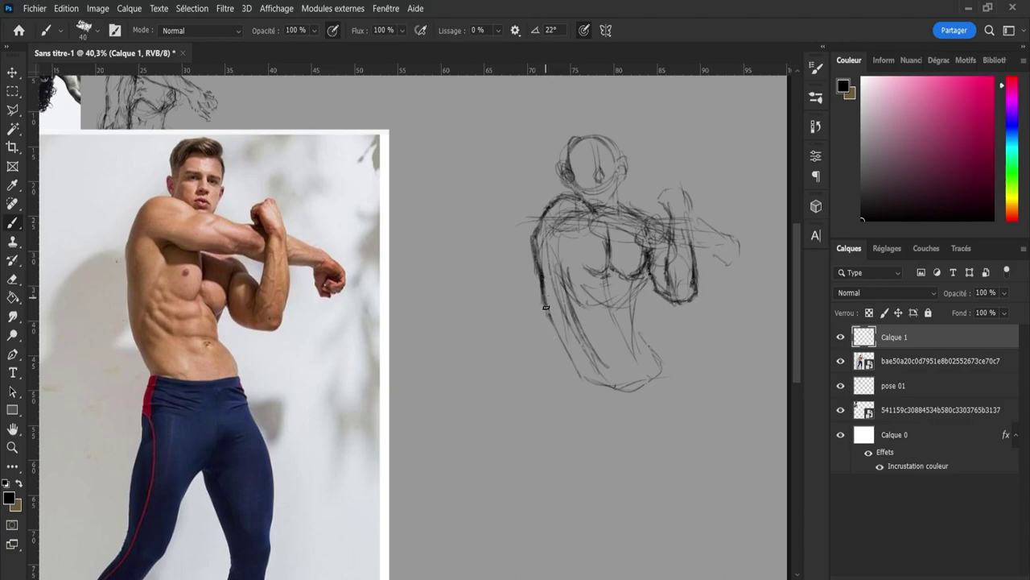
mouse_move(546, 307)
left_mouse_down()
mouse_move(570, 360)
mouse_move(550, 313)
mouse_move(577, 380)
left_mouse_up()
Define the front edge of the near shoulder, the armpit and the outer side of the chest with darker strokes
left_click_drag(595, 213, 583, 236)
left_click_drag(579, 244, 572, 296)
left_click_drag(578, 238, 571, 282)
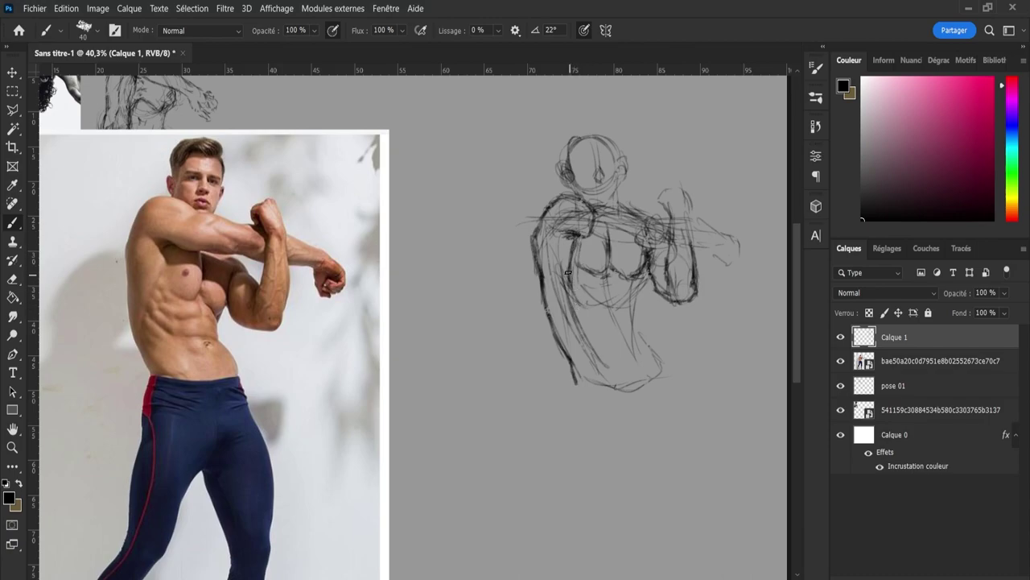
left_click_drag(578, 240, 564, 299)
Sketch the side muscles and abdominal forms below the chest
mouse_move(567, 349)
left_mouse_down()
mouse_move(563, 278)
mouse_move(578, 233)
mouse_move(563, 322)
left_mouse_up()
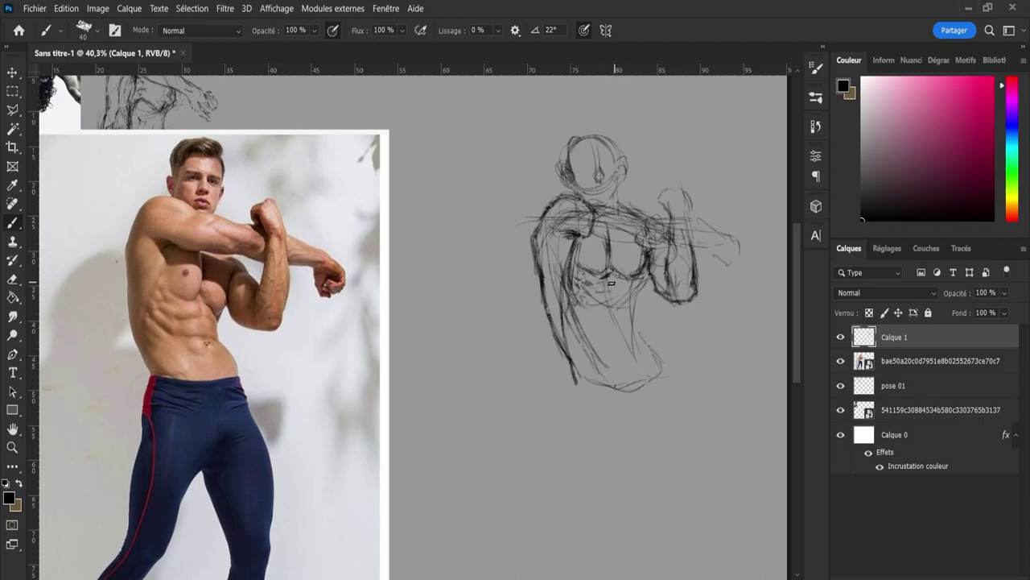
mouse_move(594, 291)
left_mouse_down()
mouse_move(605, 298)
mouse_move(596, 325)
mouse_move(600, 305)
left_mouse_up()
left_click_drag(608, 351, 619, 363)
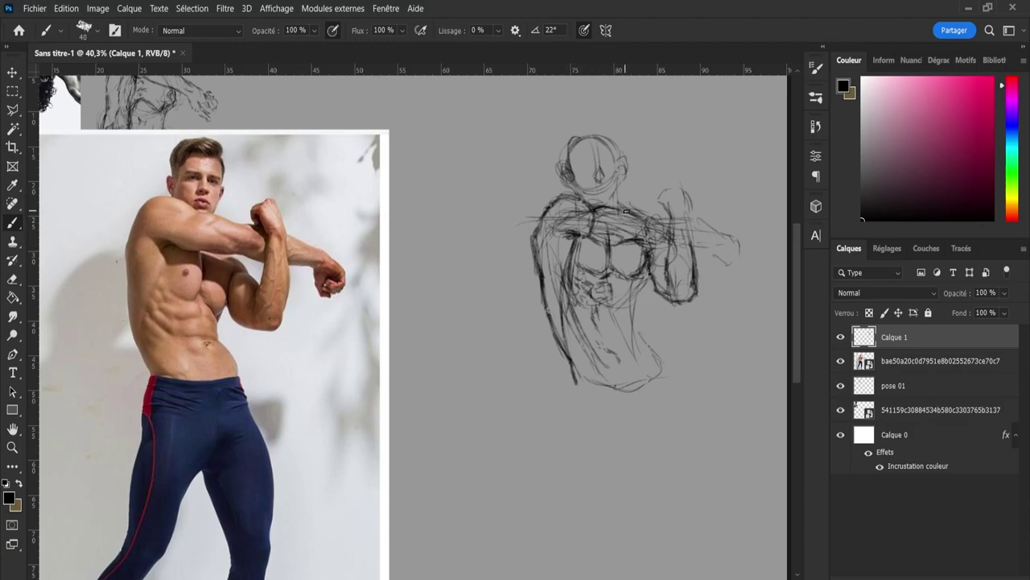
Redraw the outstretched arm with dark contours from shoulder to wrist and sketch its hand
mouse_move(617, 207)
left_mouse_down()
mouse_move(669, 234)
mouse_move(649, 217)
mouse_move(668, 222)
left_mouse_up()
mouse_move(683, 218)
left_mouse_down()
mouse_move(754, 243)
mouse_move(743, 239)
left_mouse_up()
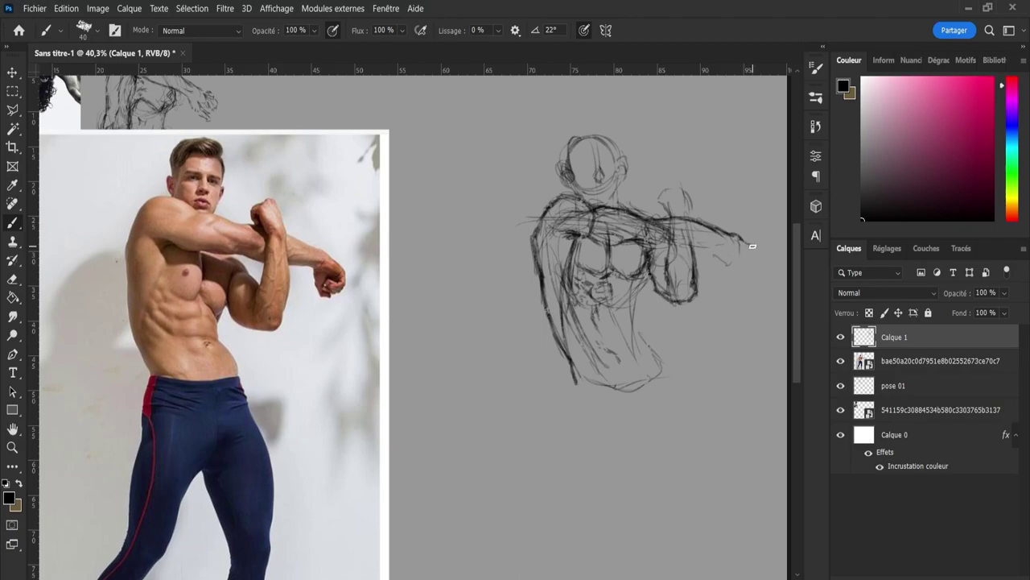
left_click_drag(750, 245, 756, 261)
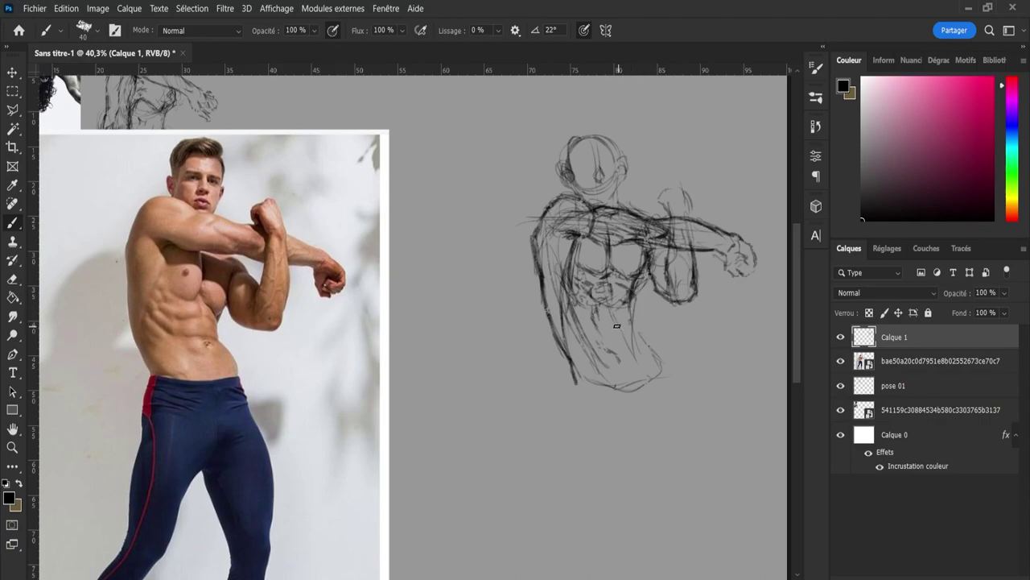
Darken the waist contour, add strokes to the lower abdomen and flank, and close the torso's bottom edge
mouse_move(630, 321)
left_mouse_down()
mouse_move(648, 350)
mouse_move(628, 326)
mouse_move(652, 356)
mouse_move(645, 362)
mouse_move(641, 341)
mouse_move(657, 367)
left_mouse_up()
mouse_move(613, 355)
left_mouse_down()
mouse_move(624, 365)
mouse_move(615, 358)
left_mouse_up()
left_click_drag(571, 355, 600, 376)
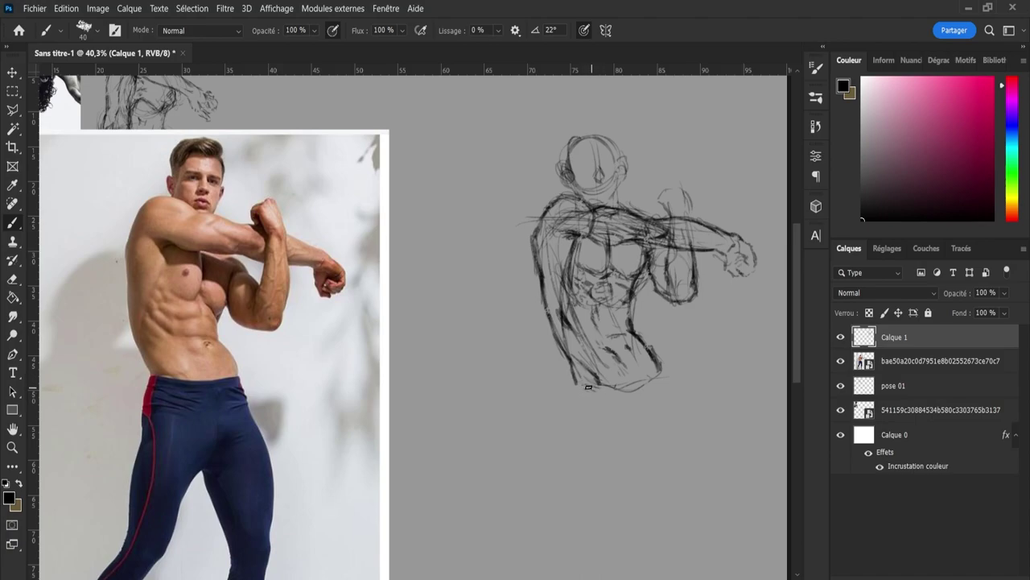
mouse_move(579, 390)
left_mouse_down()
mouse_move(659, 388)
mouse_move(669, 371)
mouse_move(612, 396)
left_mouse_up()
Erase the construction lines inside the near shoulder and the outstretched arm
key("r")
key("e")
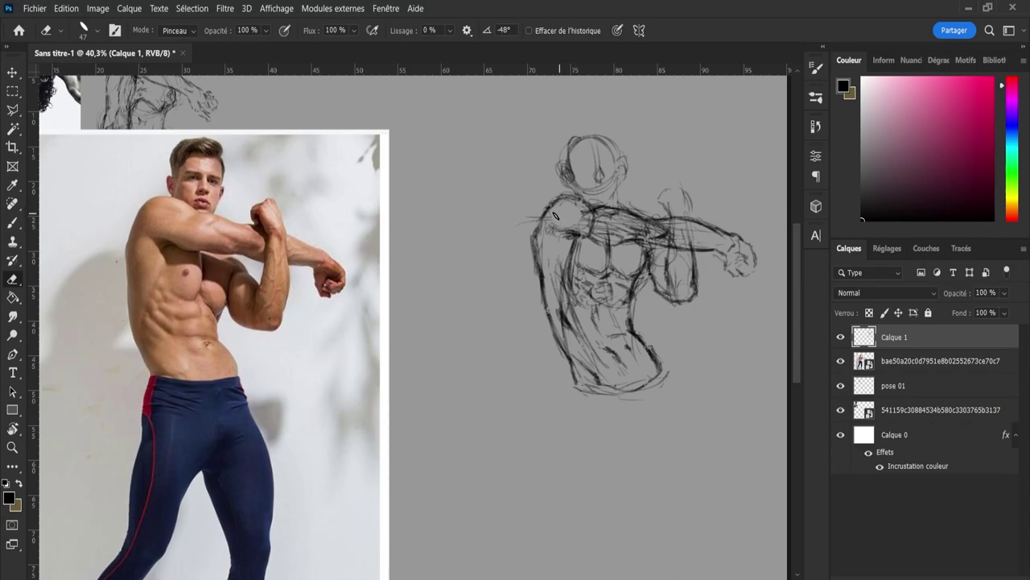
mouse_move(554, 215)
left_mouse_down()
mouse_move(554, 225)
mouse_move(566, 217)
left_mouse_up()
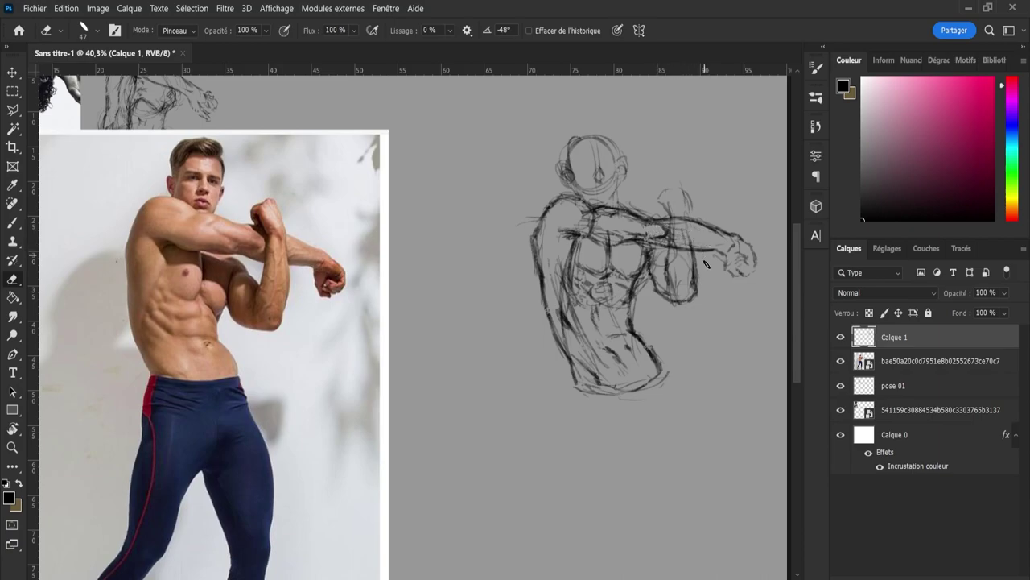
Redraw the upright forearm and fist of the bent arm with dark brush contours
key("b")
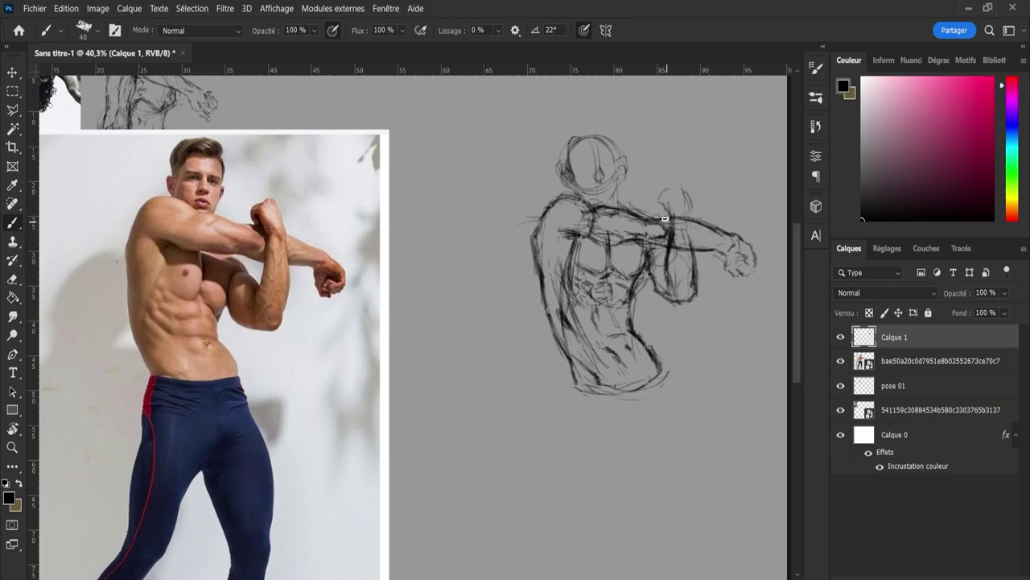
left_click_drag(671, 217, 665, 195)
mouse_move(678, 183)
left_mouse_down()
mouse_move(670, 192)
mouse_move(686, 187)
mouse_move(692, 208)
mouse_move(689, 195)
mouse_move(695, 282)
left_mouse_up()
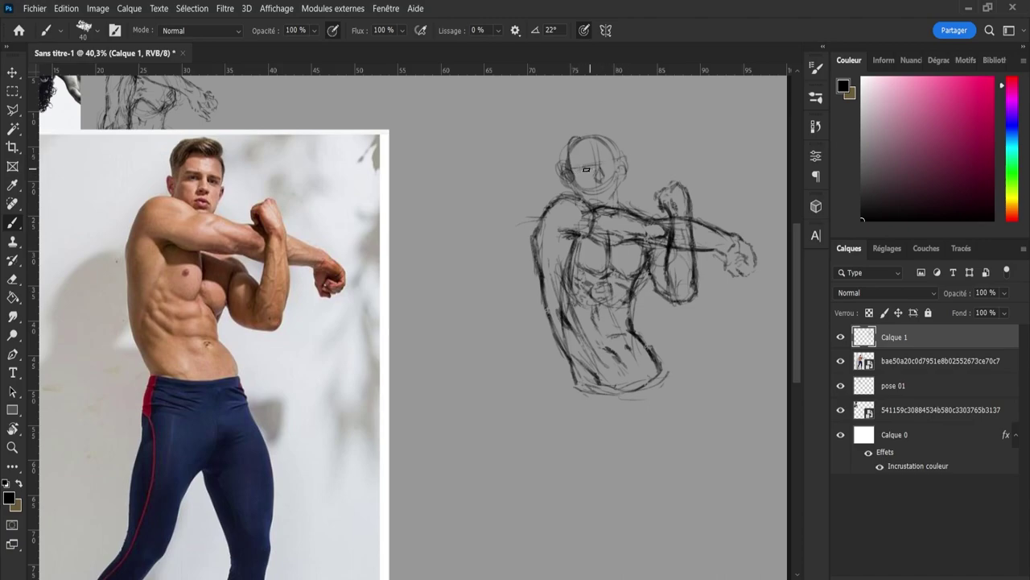
Sketch the eyes, brows, nose and mouth on the head and draw the swept hair around the skull
mouse_move(586, 170)
left_mouse_down()
mouse_move(614, 163)
mouse_move(613, 177)
mouse_move(585, 171)
mouse_move(621, 165)
mouse_move(585, 168)
left_mouse_up()
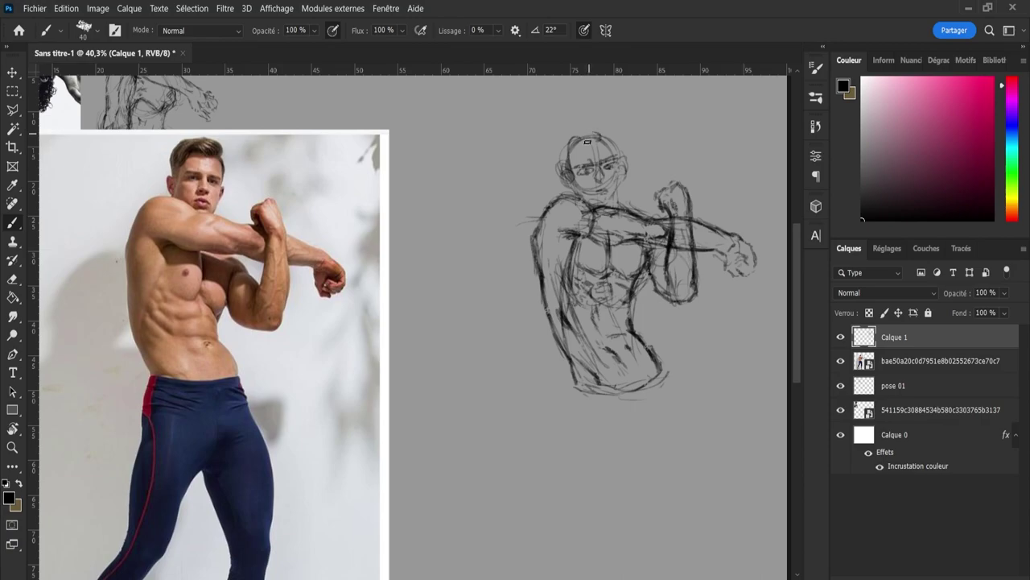
mouse_move(589, 145)
left_mouse_down()
mouse_move(600, 135)
mouse_move(594, 128)
mouse_move(598, 138)
left_mouse_up()
mouse_move(602, 139)
left_mouse_down()
mouse_move(569, 135)
mouse_move(562, 149)
mouse_move(537, 133)
mouse_move(566, 144)
mouse_move(578, 130)
mouse_move(580, 159)
mouse_move(579, 139)
mouse_move(592, 142)
mouse_move(570, 143)
mouse_move(562, 160)
mouse_move(553, 152)
mouse_move(562, 160)
mouse_move(557, 153)
mouse_move(584, 133)
mouse_move(610, 138)
left_mouse_up()
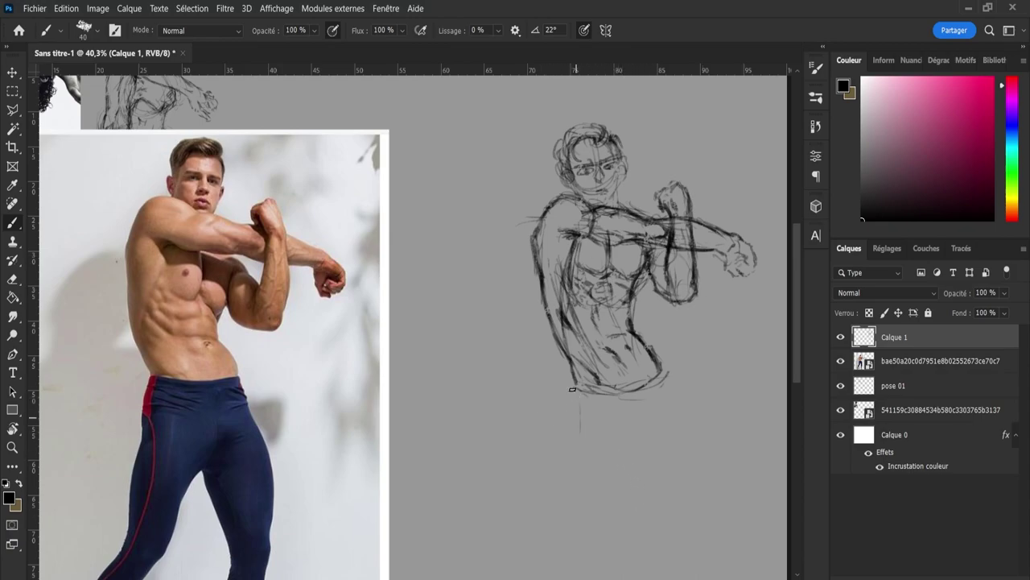
Rough in the outer lines of both thighs with light strokes running down from the waist
mouse_move(575, 388)
left_mouse_down()
mouse_move(565, 464)
mouse_move(576, 522)
left_mouse_up()
mouse_move(792, 348)
left_mouse_down()
mouse_move(802, 380)
mouse_move(796, 360)
left_mouse_up()
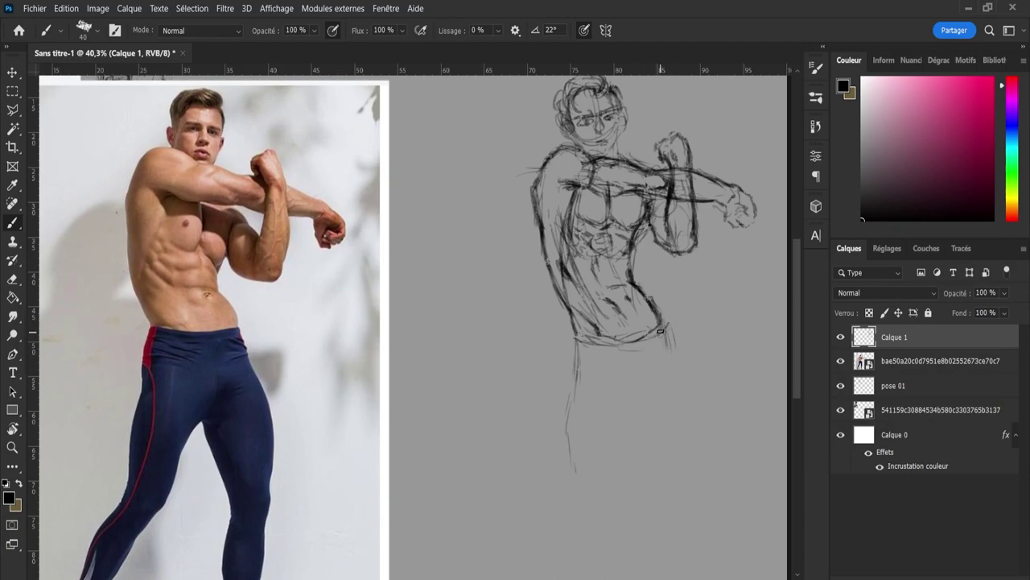
mouse_move(667, 344)
left_mouse_down()
mouse_move(709, 446)
mouse_move(699, 463)
mouse_move(652, 402)
mouse_move(686, 462)
left_mouse_up()
mouse_move(685, 362)
left_mouse_down()
mouse_move(702, 483)
mouse_move(681, 347)
mouse_move(701, 471)
left_mouse_up()
Add light guidelines for the direction of both legs down to the ankles and mark each knee with an ellipse
left_click_drag(799, 353, 794, 401)
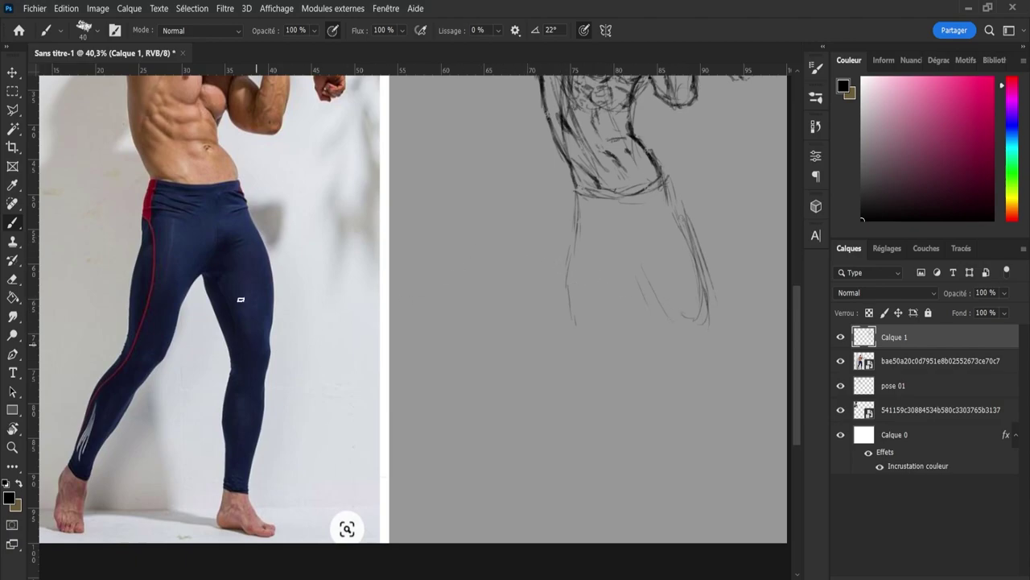
mouse_move(613, 203)
left_mouse_down()
mouse_move(600, 395)
mouse_move(546, 508)
left_mouse_up()
left_click_drag(678, 248, 686, 320)
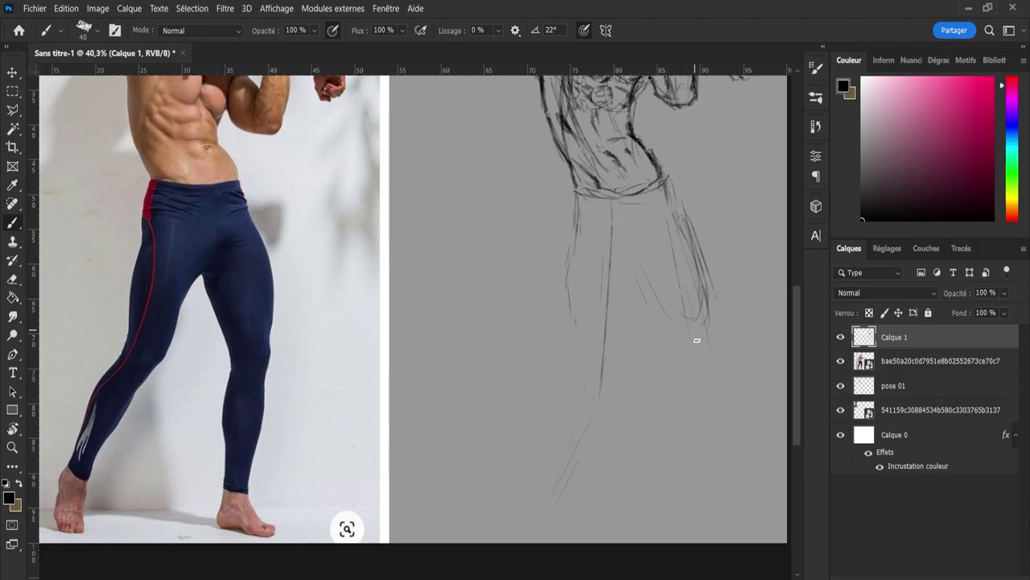
left_click_drag(713, 500, 703, 392)
left_click_drag(706, 443, 708, 513)
left_click_drag(587, 358, 614, 361)
left_click_drag(696, 350, 737, 349)
Draw the outer and inner thigh contours of the viewer-left leg with darker strokes from waist and crotch to knee
mouse_move(609, 368)
left_mouse_down()
mouse_move(604, 378)
mouse_move(621, 352)
left_mouse_up()
mouse_move(572, 324)
left_mouse_down()
mouse_move(578, 354)
mouse_move(566, 278)
mouse_move(577, 226)
left_mouse_up()
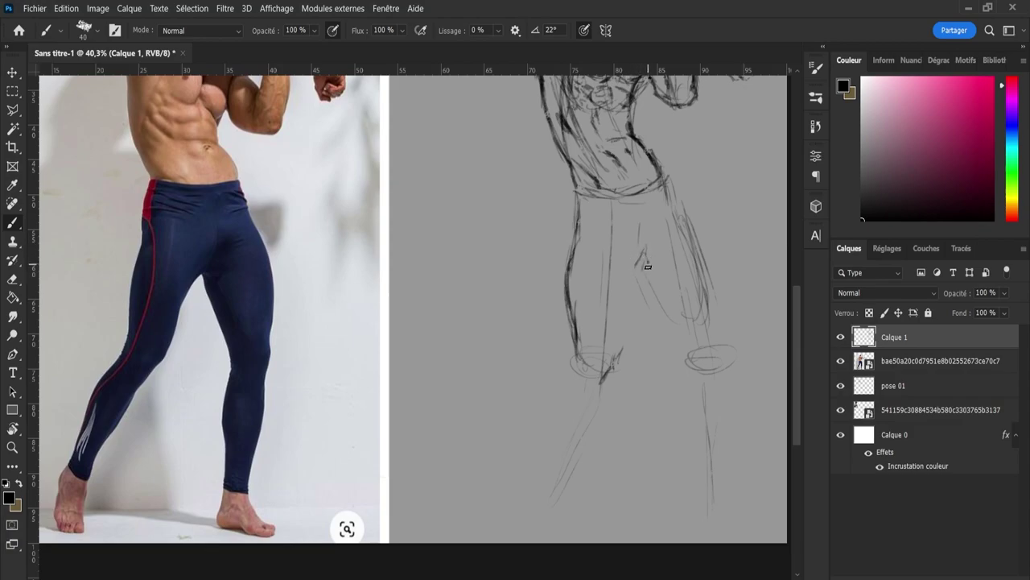
mouse_move(640, 259)
left_mouse_down()
mouse_move(625, 279)
mouse_move(630, 321)
mouse_move(629, 276)
mouse_move(626, 318)
mouse_move(628, 293)
left_mouse_up()
Draw the calf and shin contours of the viewer-left leg from the knee towards the ankle
mouse_move(562, 378)
left_mouse_down()
mouse_move(577, 360)
mouse_move(541, 406)
mouse_move(547, 419)
mouse_move(526, 468)
left_mouse_up()
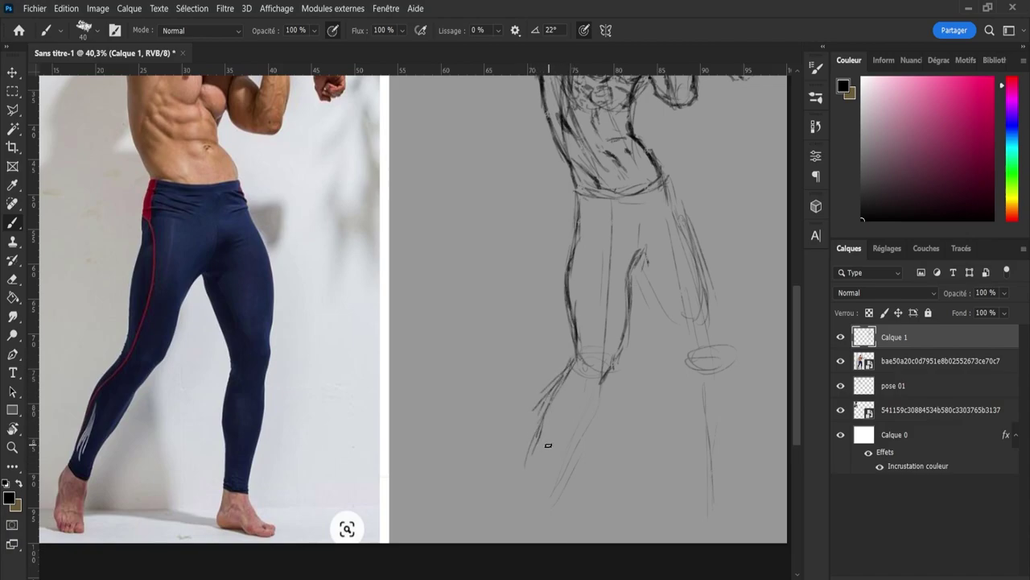
left_click_drag(591, 391, 568, 435)
left_click_drag(588, 399, 546, 475)
mouse_move(570, 362)
left_mouse_down()
mouse_move(550, 383)
mouse_move(533, 457)
left_mouse_up()
mouse_move(540, 414)
left_mouse_down()
mouse_move(523, 470)
mouse_move(567, 448)
mouse_move(612, 371)
left_mouse_up()
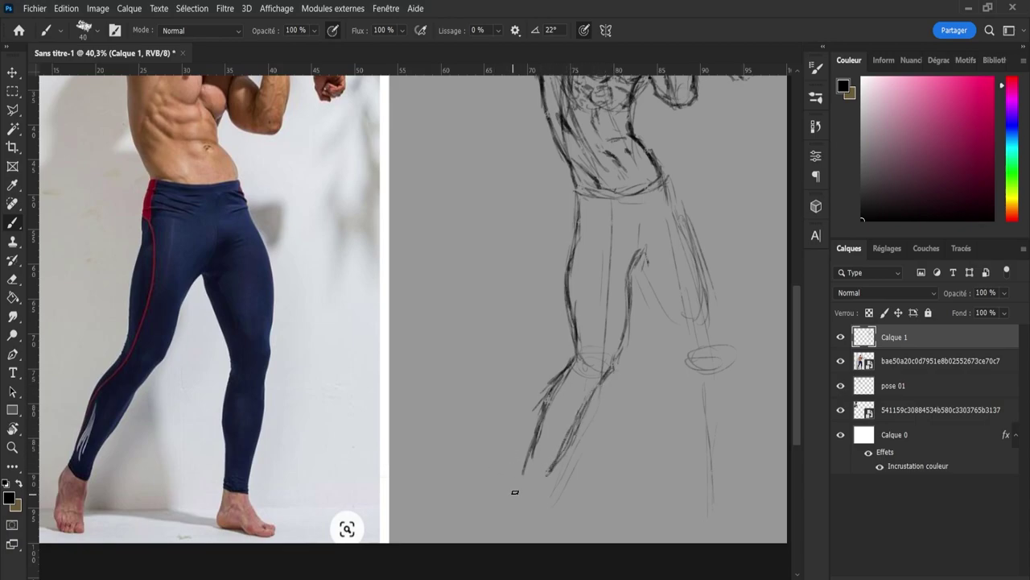
Sketch the viewer-left foot with its toes and darken both contours of the lower leg above it
mouse_move(524, 470)
left_mouse_down()
mouse_move(499, 521)
mouse_move(529, 535)
left_mouse_up()
left_click_drag(525, 520, 526, 499)
mouse_move(524, 465)
left_mouse_down()
mouse_move(560, 375)
mouse_move(575, 367)
left_mouse_up()
left_click_drag(529, 490, 614, 366)
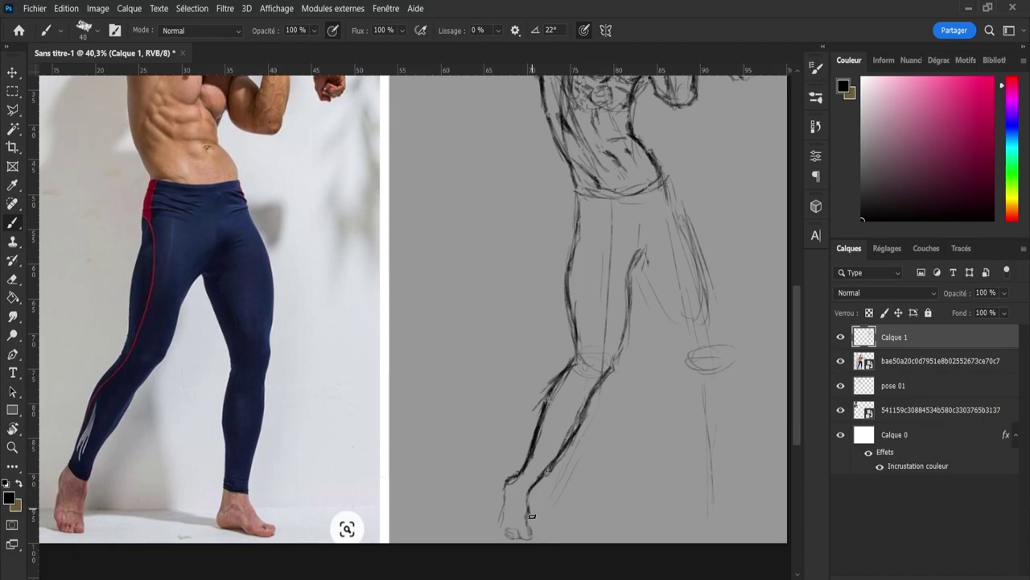
Draw the inner and outer thigh contours of the viewer-right leg with dark strokes down to its knee ellipse
left_click_drag(552, 576, 584, 576)
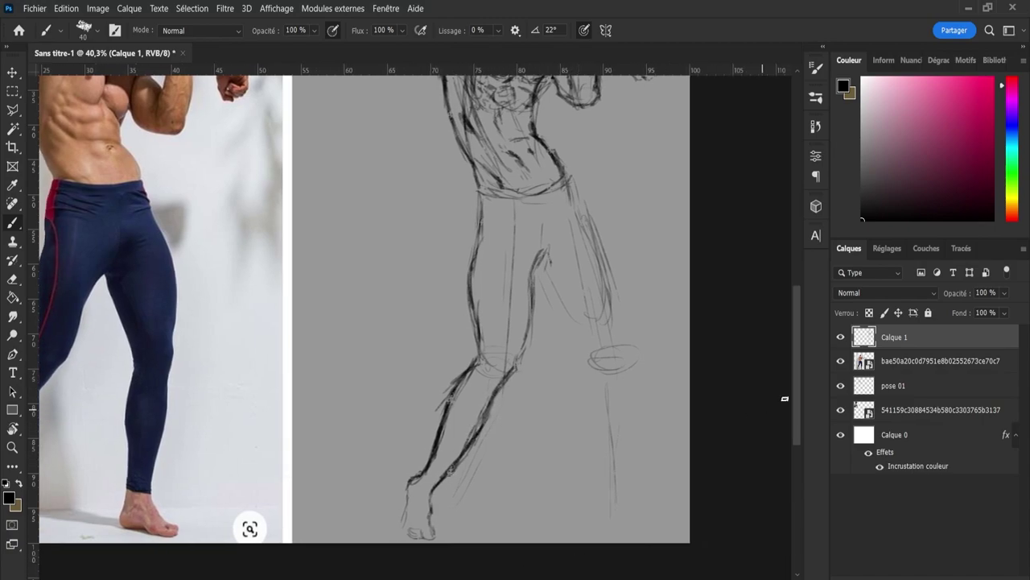
left_click_drag(802, 350, 796, 328)
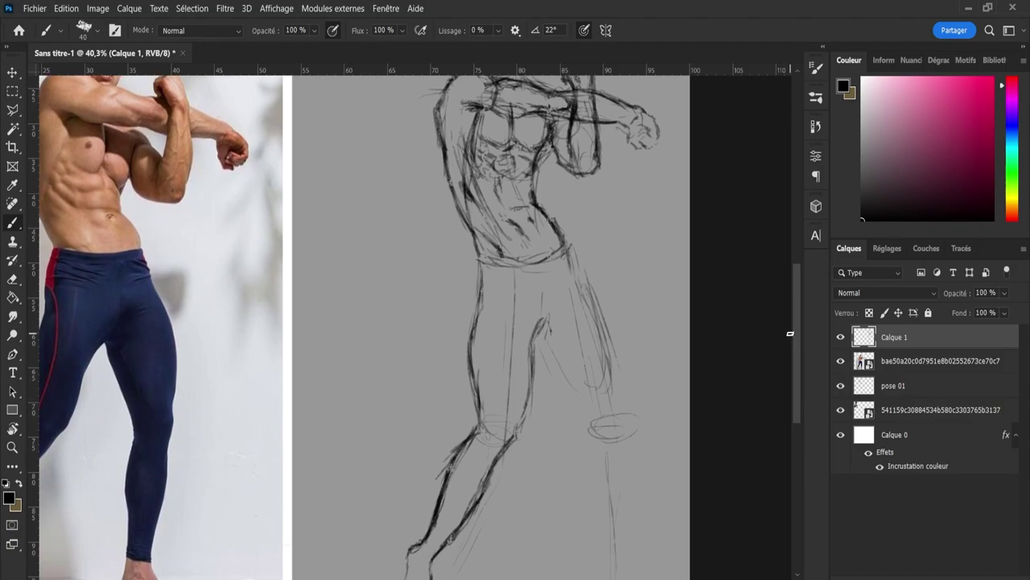
mouse_move(540, 328)
left_mouse_down()
mouse_move(533, 370)
mouse_move(545, 321)
mouse_move(539, 333)
mouse_move(564, 377)
mouse_move(540, 352)
mouse_move(595, 426)
left_mouse_up()
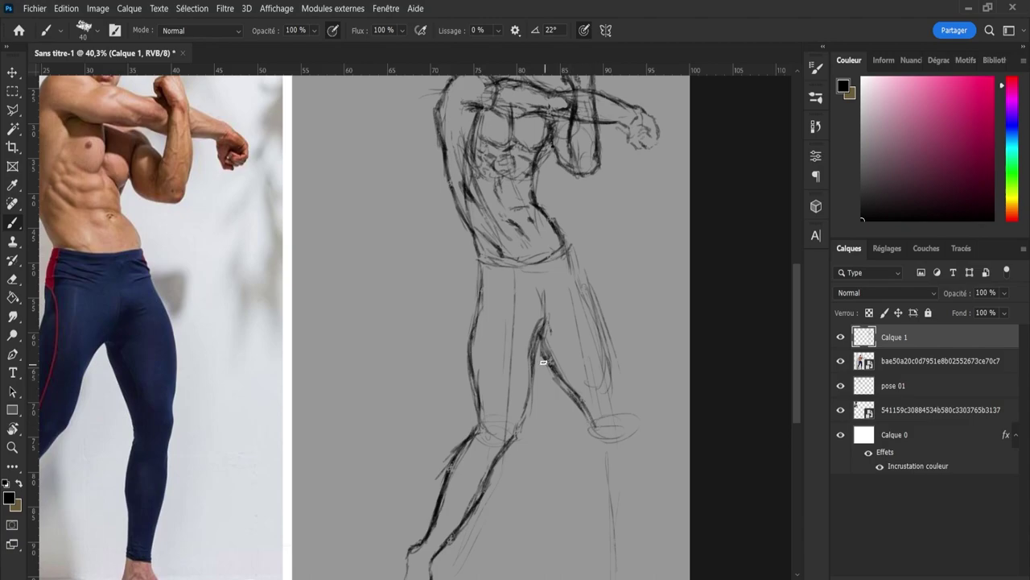
left_click_drag(545, 362, 583, 430)
left_click_drag(585, 285, 614, 366)
mouse_move(593, 302)
left_mouse_down()
mouse_move(632, 432)
mouse_move(592, 444)
left_mouse_up()
Draw and darken both contours of the viewer-right lower leg from the knee to the ankle
scroll(602, 356, "down", 2)
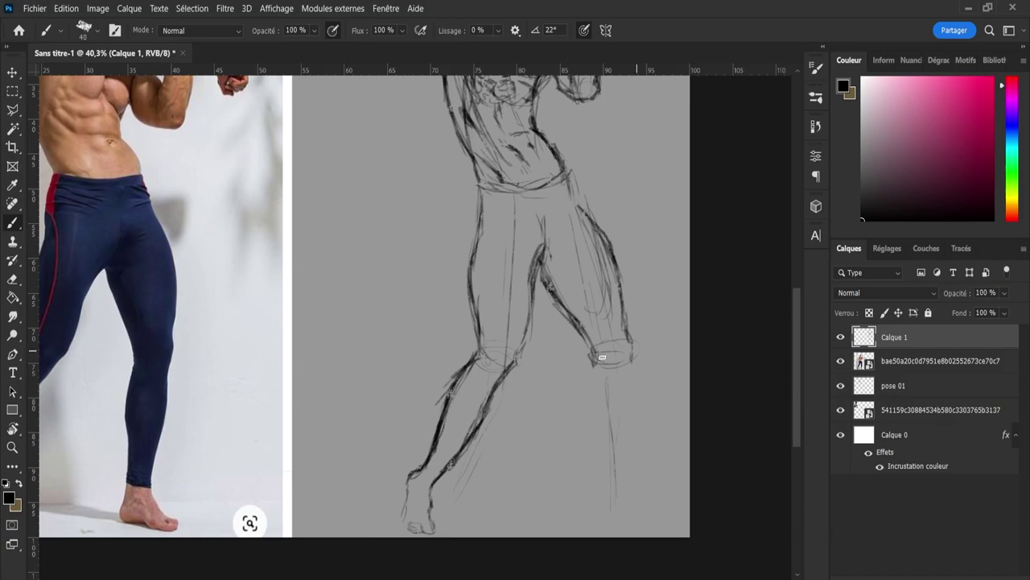
mouse_move(595, 357)
left_mouse_down()
mouse_move(592, 421)
mouse_move(596, 355)
mouse_move(592, 426)
mouse_move(598, 457)
left_mouse_up()
left_click_drag(596, 422, 606, 474)
mouse_move(633, 354)
left_mouse_down()
mouse_move(624, 401)
mouse_move(636, 439)
left_mouse_up()
left_click_drag(622, 387, 634, 486)
mouse_move(631, 362)
left_mouse_down()
mouse_move(625, 443)
mouse_move(627, 401)
left_mouse_up()
left_click_drag(596, 436, 609, 504)
mouse_move(633, 445)
left_mouse_down()
mouse_move(621, 493)
mouse_move(607, 496)
mouse_move(605, 509)
mouse_move(606, 495)
mouse_move(597, 525)
mouse_move(654, 528)
mouse_move(627, 476)
left_mouse_up()
Sketch and darken the viewer-right foot with its toes, and join that leg's outer thigh contour to the waist
mouse_move(614, 525)
left_mouse_down()
mouse_move(603, 521)
mouse_move(606, 530)
left_mouse_up()
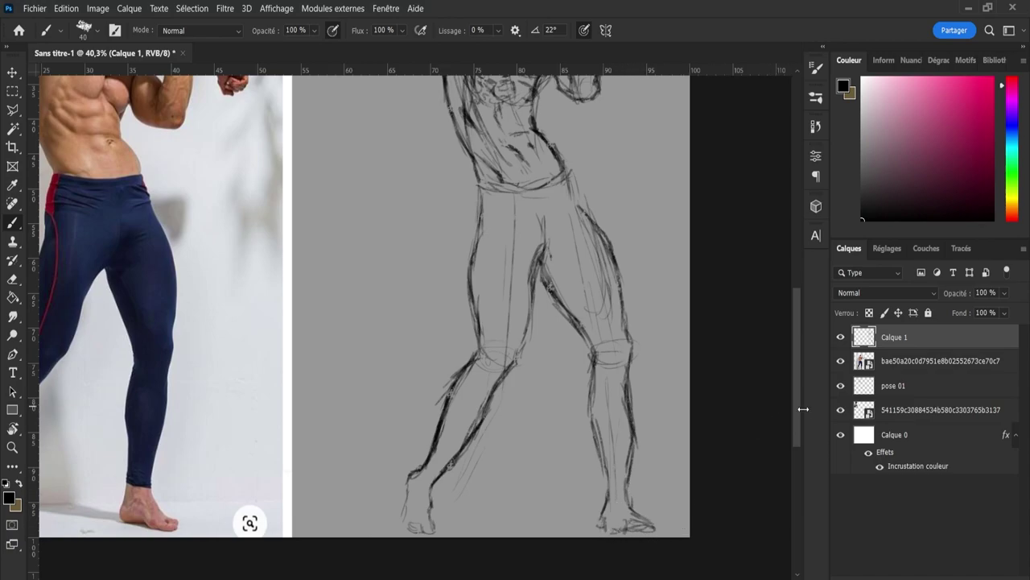
scroll(794, 415, "up", 1)
mouse_move(605, 522)
left_mouse_down()
mouse_move(604, 553)
mouse_move(662, 552)
left_mouse_up()
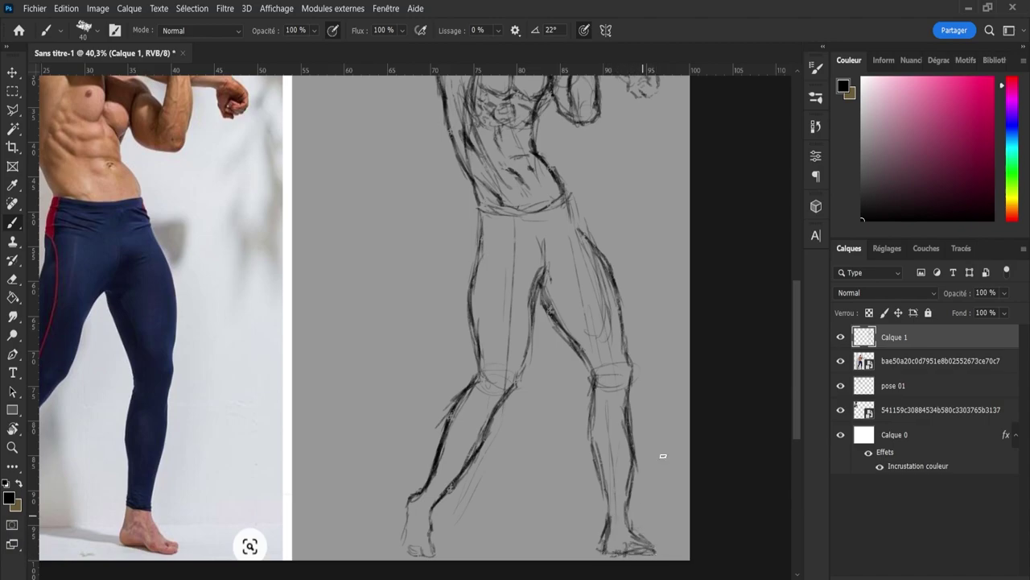
mouse_move(799, 338)
left_mouse_down()
mouse_move(792, 292)
mouse_move(795, 326)
left_mouse_up()
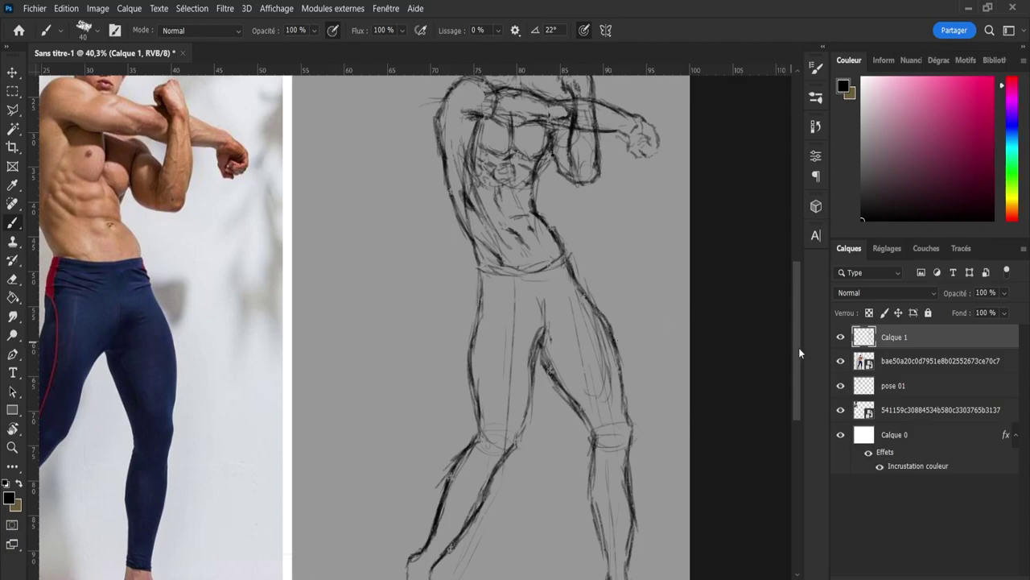
left_click_drag(796, 373, 797, 395)
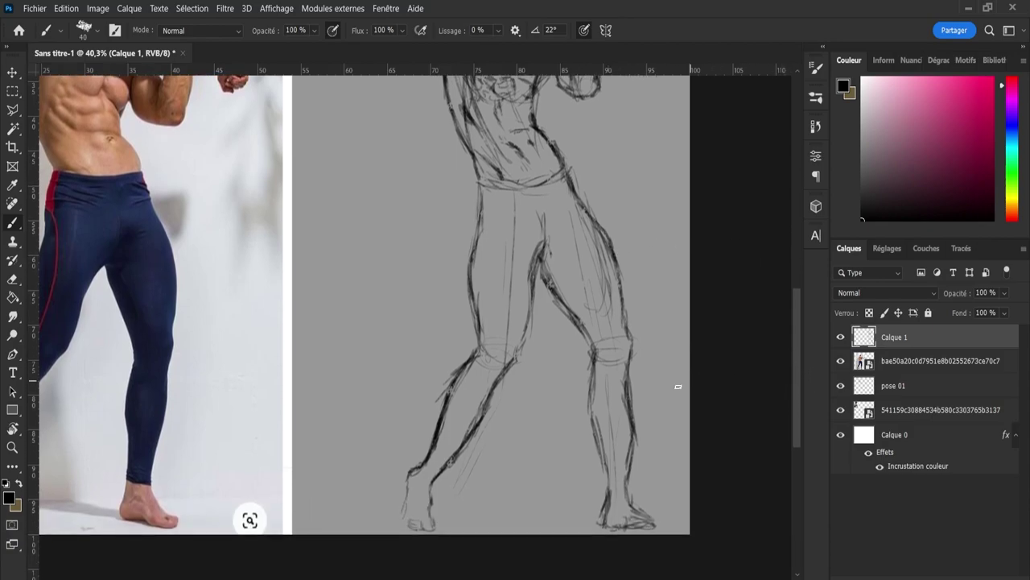
Lasso the viewer-right leg, rotate it 2.72°, shift it slightly towards the other leg, and deselect it
key("l")
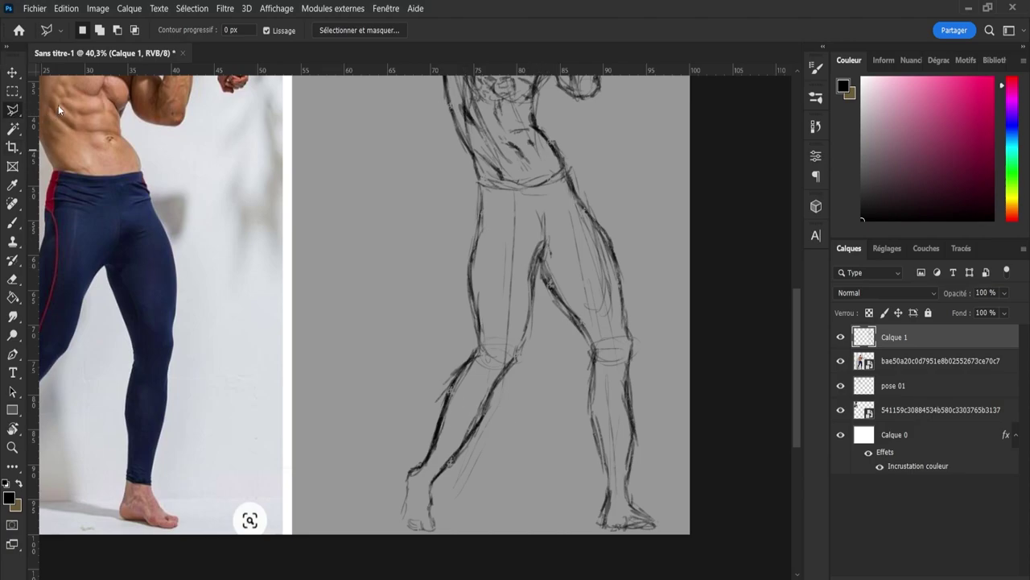
key("shift+l")
mouse_move(562, 510)
left_mouse_down()
mouse_move(555, 538)
mouse_move(651, 212)
mouse_move(586, 181)
mouse_move(545, 274)
mouse_move(545, 533)
left_mouse_up()
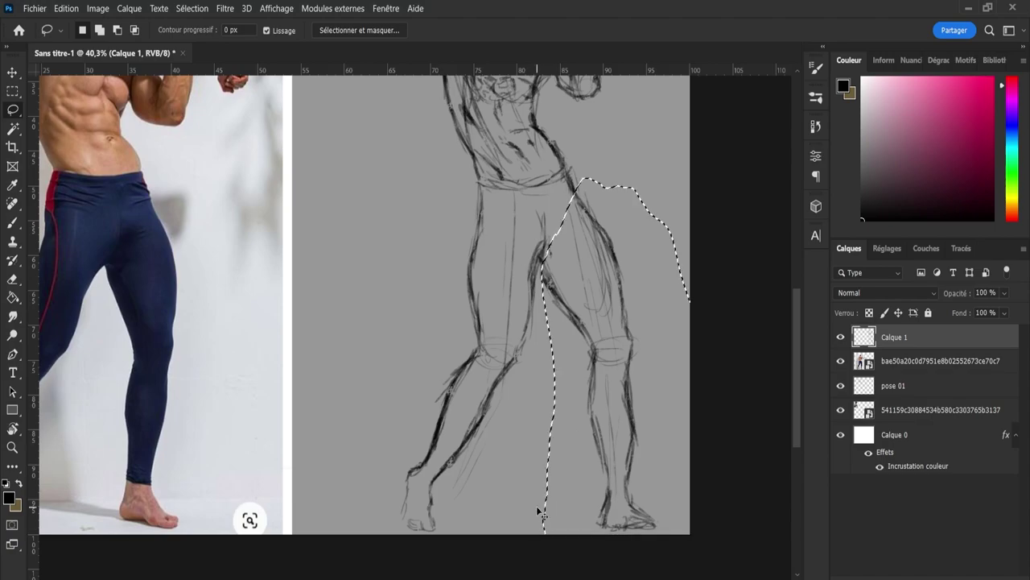
key("ctrl+t")
left_click_drag(706, 179, 706, 202)
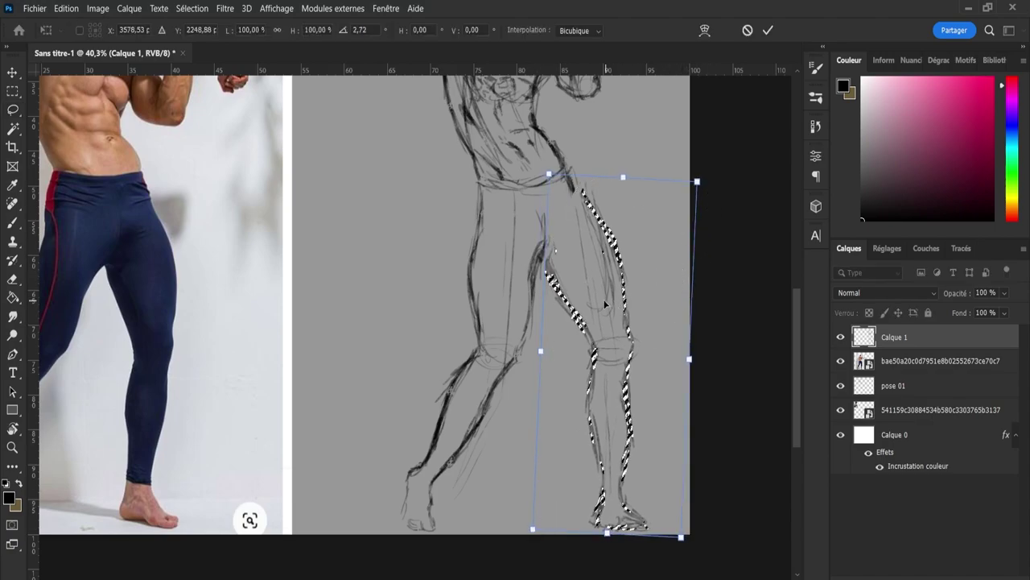
left_click_drag(605, 304, 594, 299)
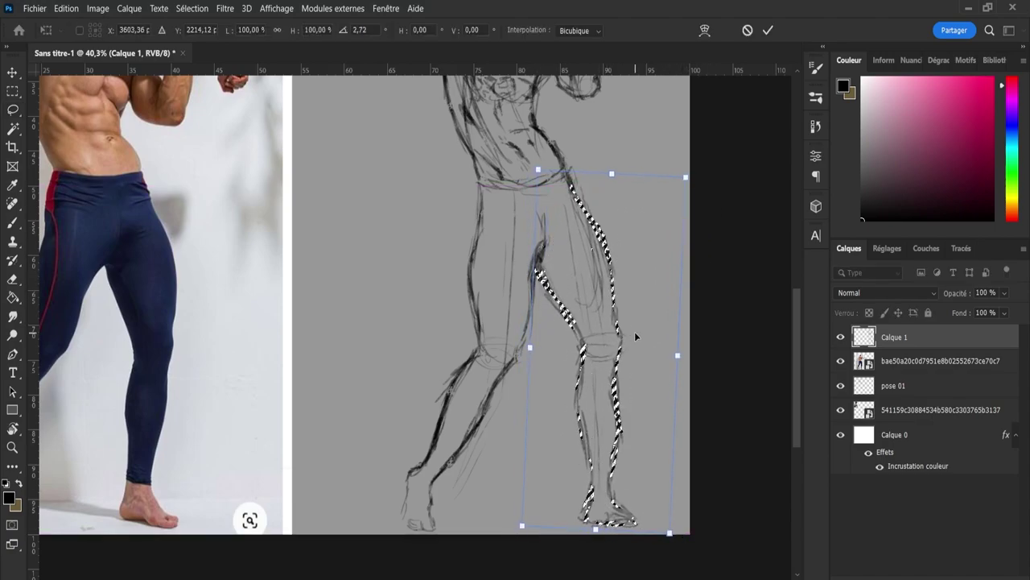
left_click(768, 30)
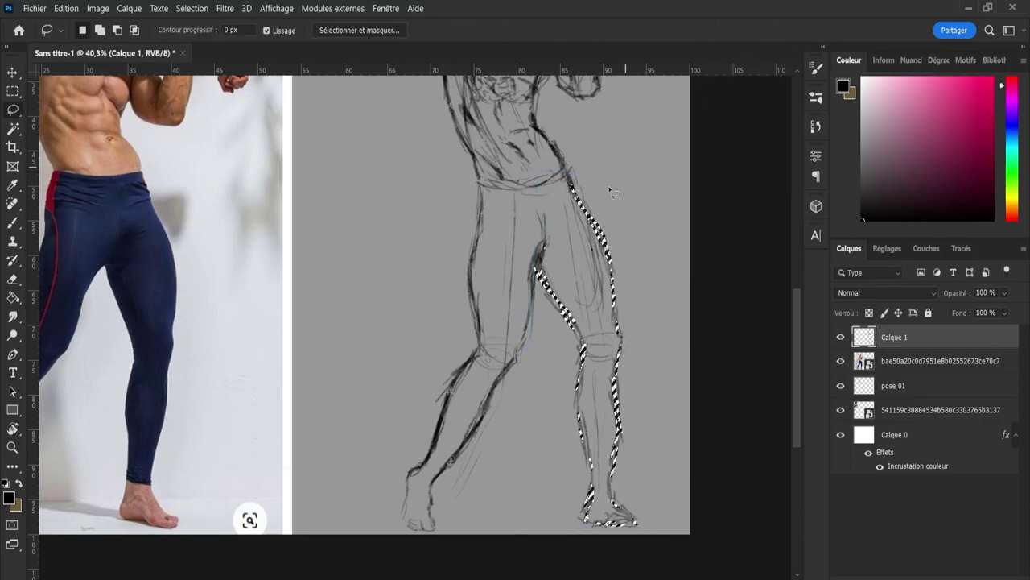
key("ctrl+d")
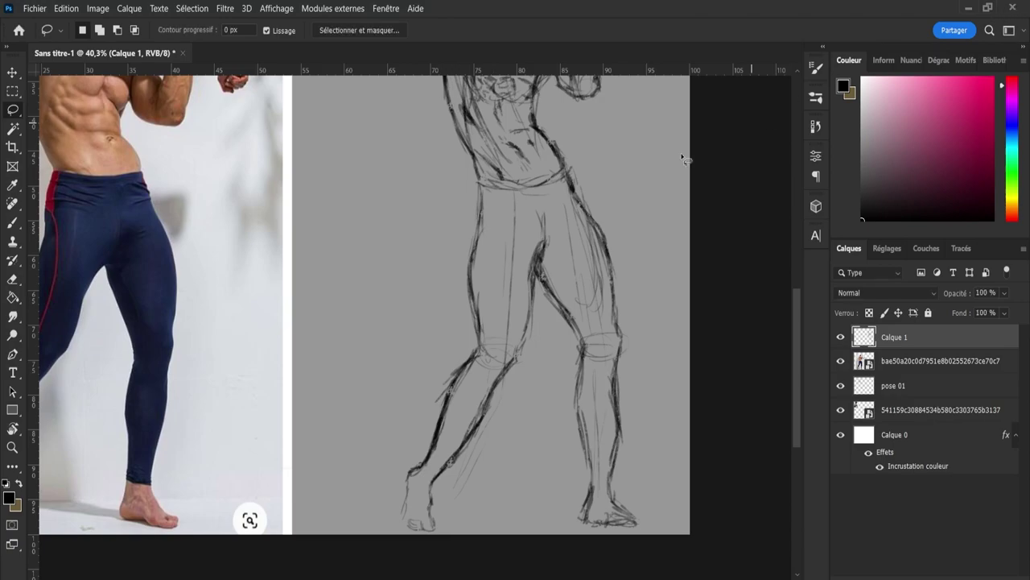
Save the document as the cloud document Torso_Training
key("b")
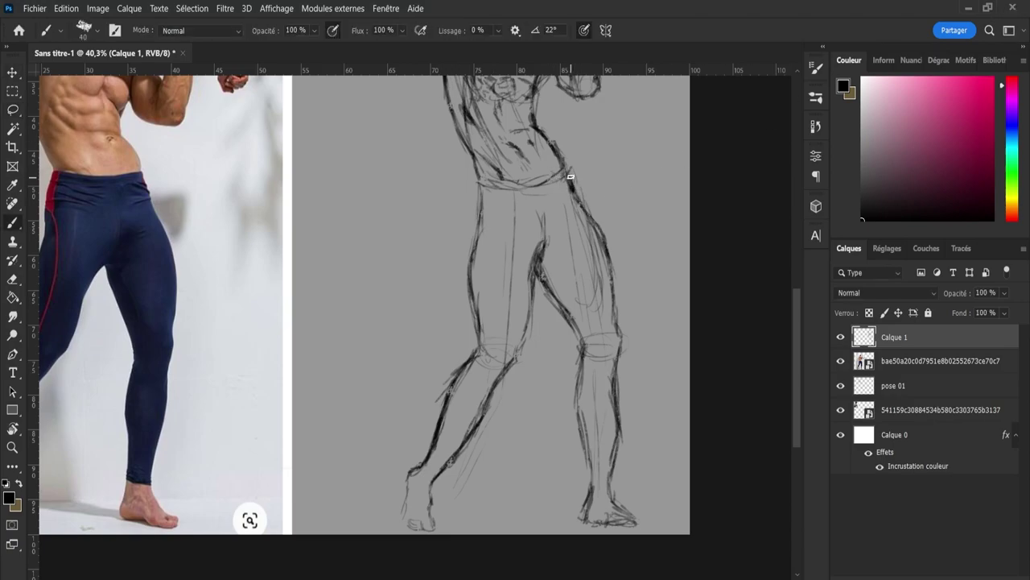
key("e")
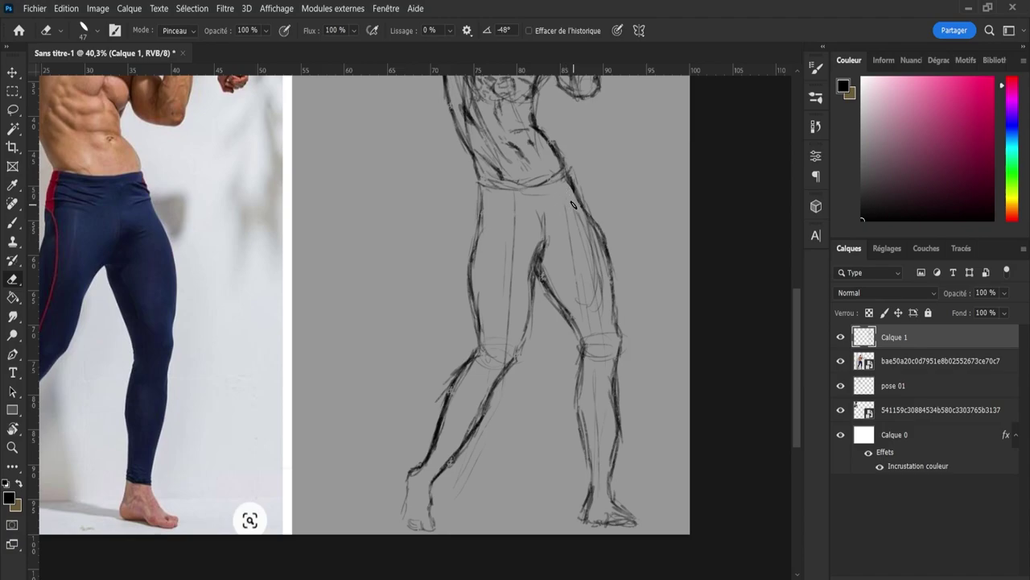
scroll(573, 205, "down", 3)
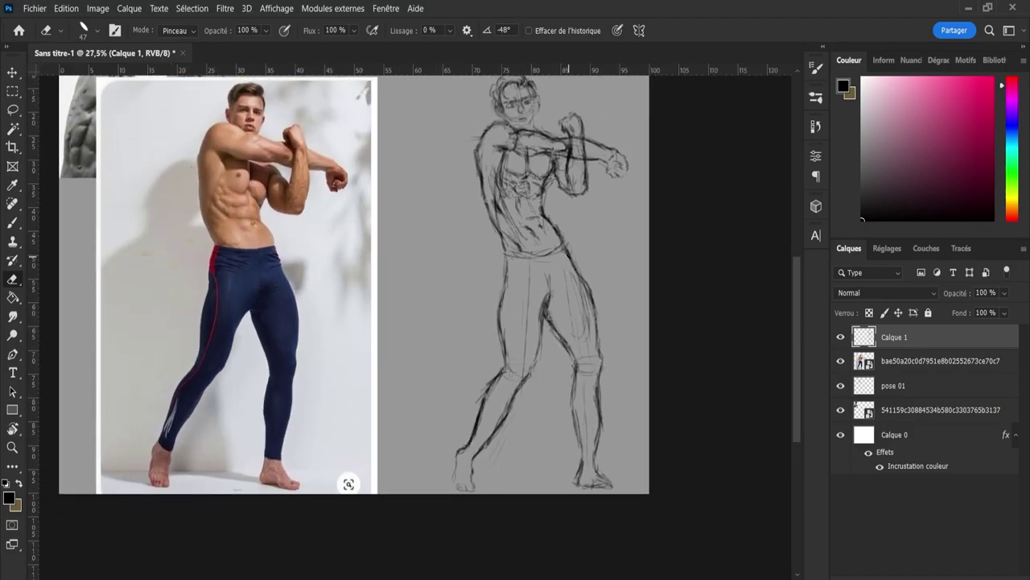
scroll(569, 256, "up", 2)
key("ctrl+s")
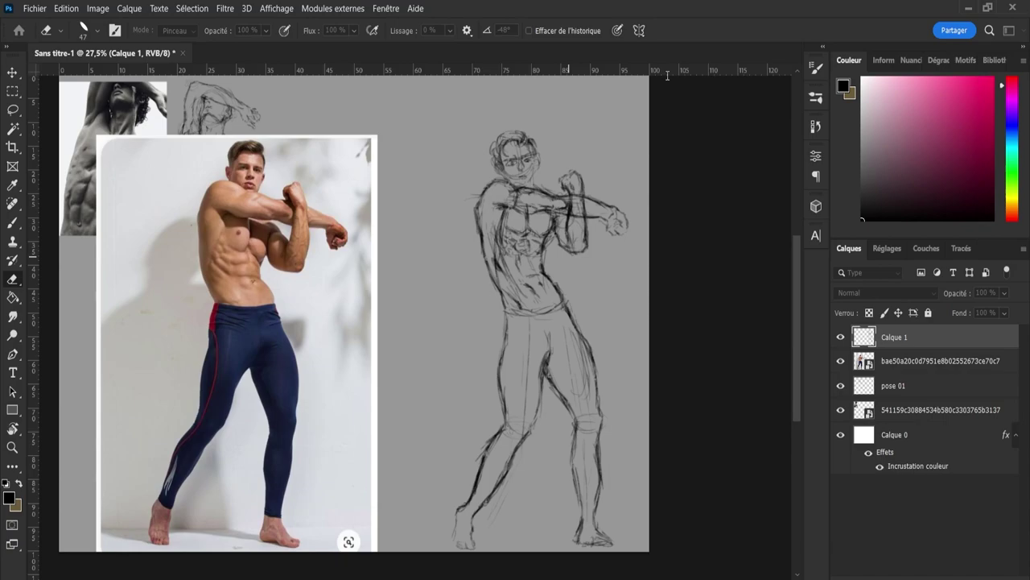
Scale Calque 1 and its reference photo layer together to 48.80% and place them below the first torso study
scroll(625, 295, "down", 2)
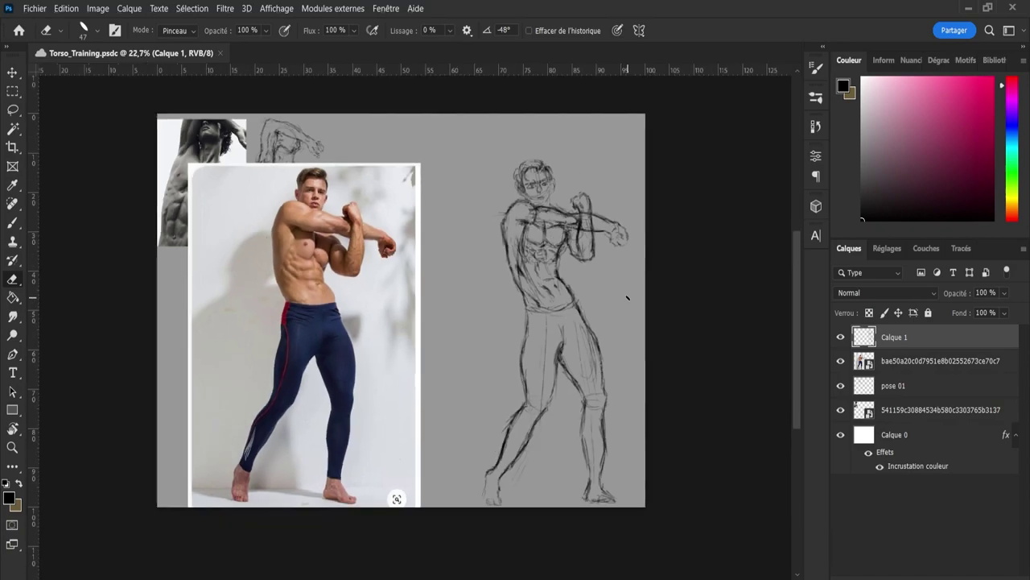
scroll(440, 304, "up", 2)
scroll(539, 317, "down", 2)
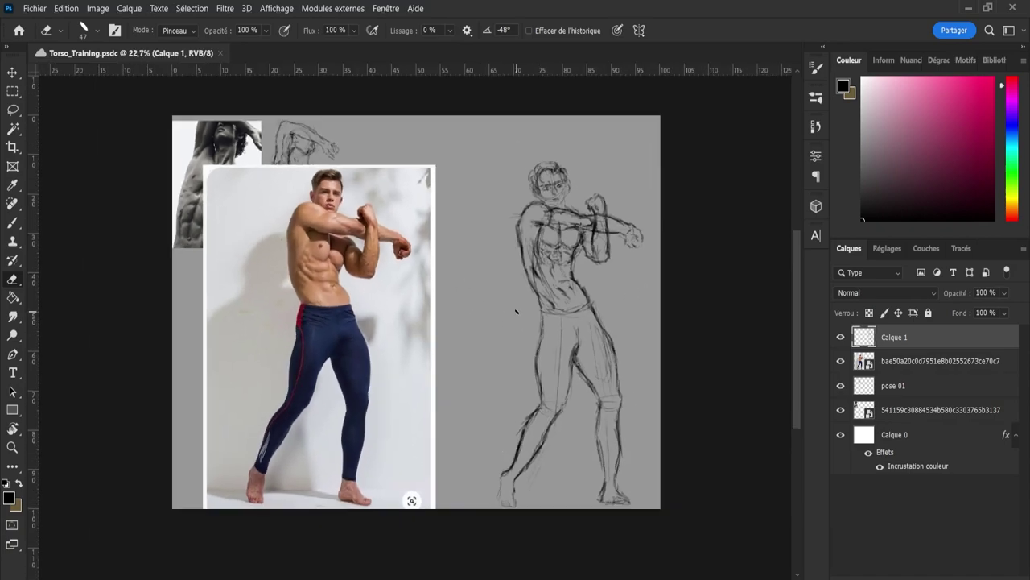
scroll(518, 313, "down", 1)
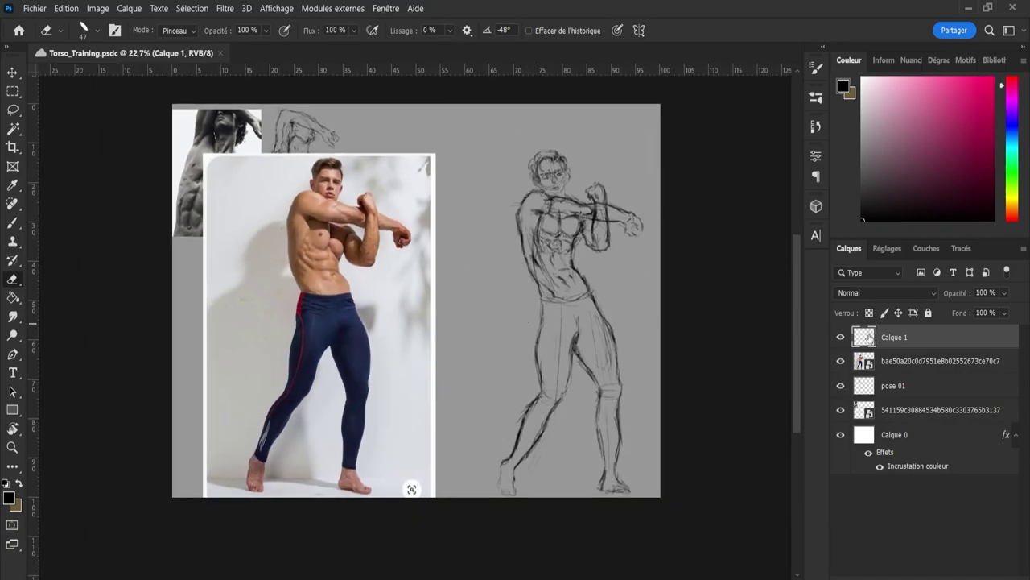
left_click(893, 365, "shift")
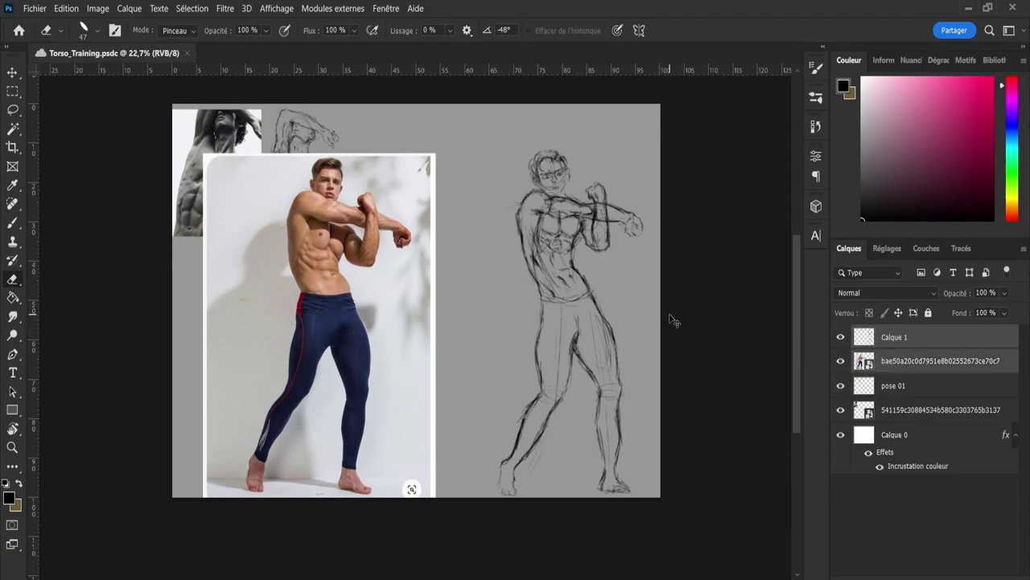
key("ctrl+t")
left_click_drag(644, 517, 400, 351)
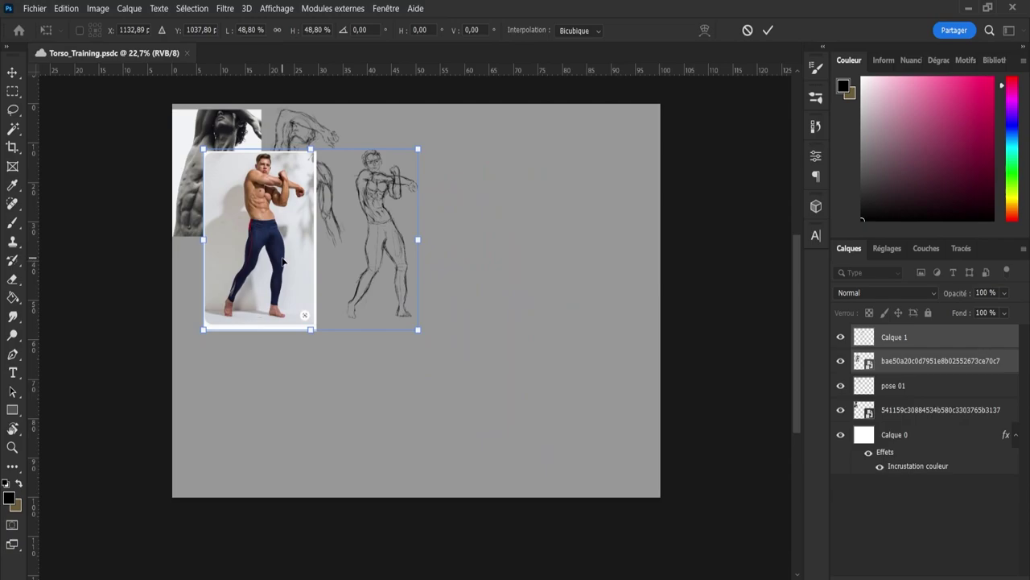
left_click_drag(283, 261, 262, 364)
left_click_drag(259, 354, 257, 356)
left_click(768, 30)
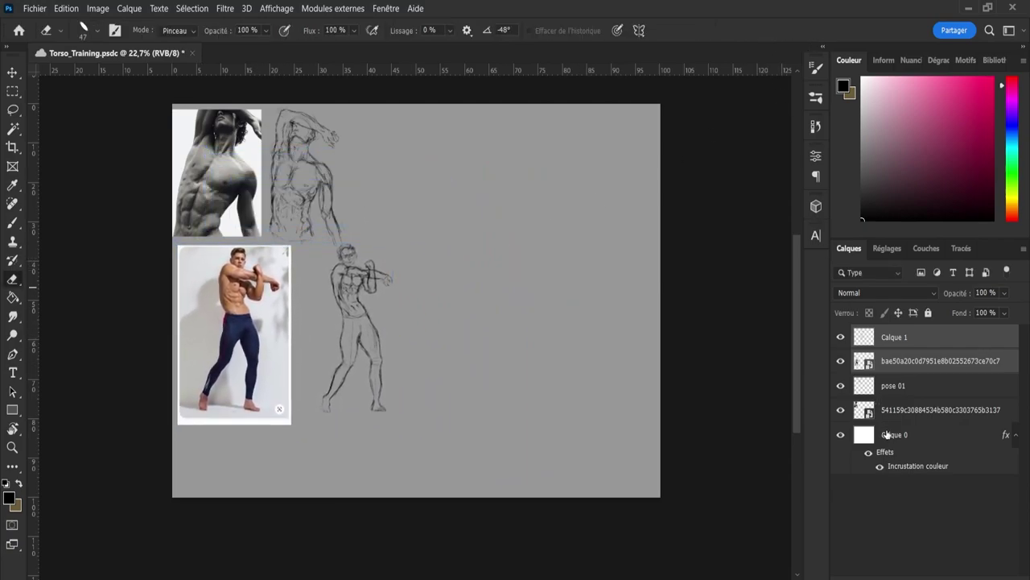
Shift the full-body reference photo alone to the canvas's left edge, and make the sketch layer Calque 1 active
left_click(868, 367)
key("ctrl+t")
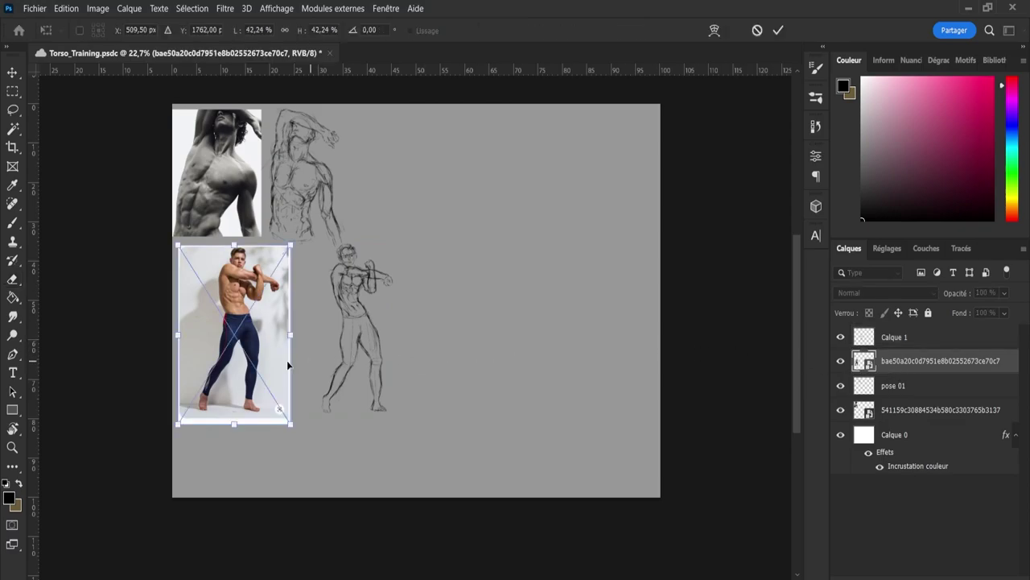
left_click_drag(262, 343, 238, 343)
left_click(910, 339)
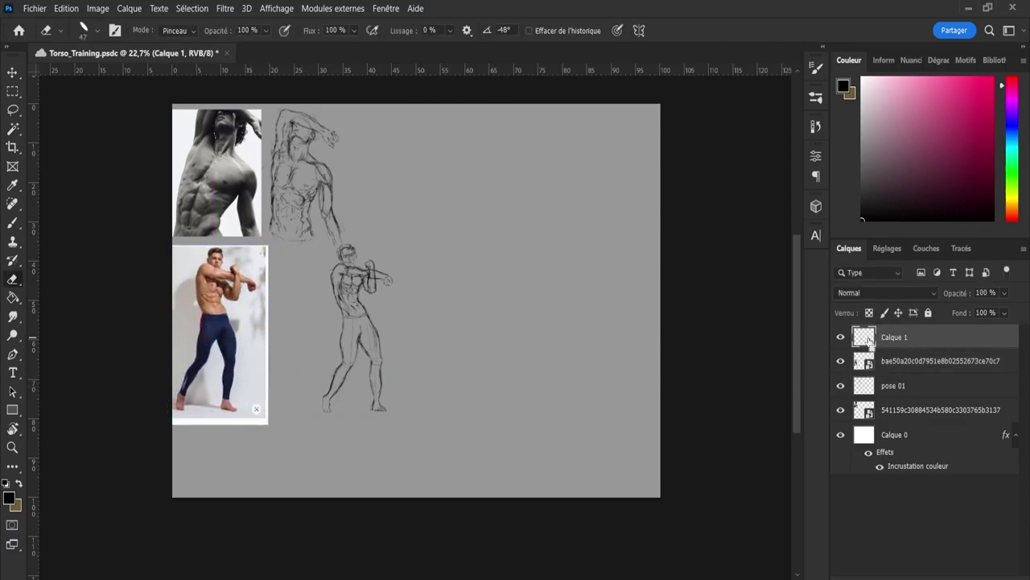
Move the full-body pose sketch on Calque 1 over so it sits directly beside its reference photo
key("ctrl+t")
left_click_drag(362, 331, 318, 334)
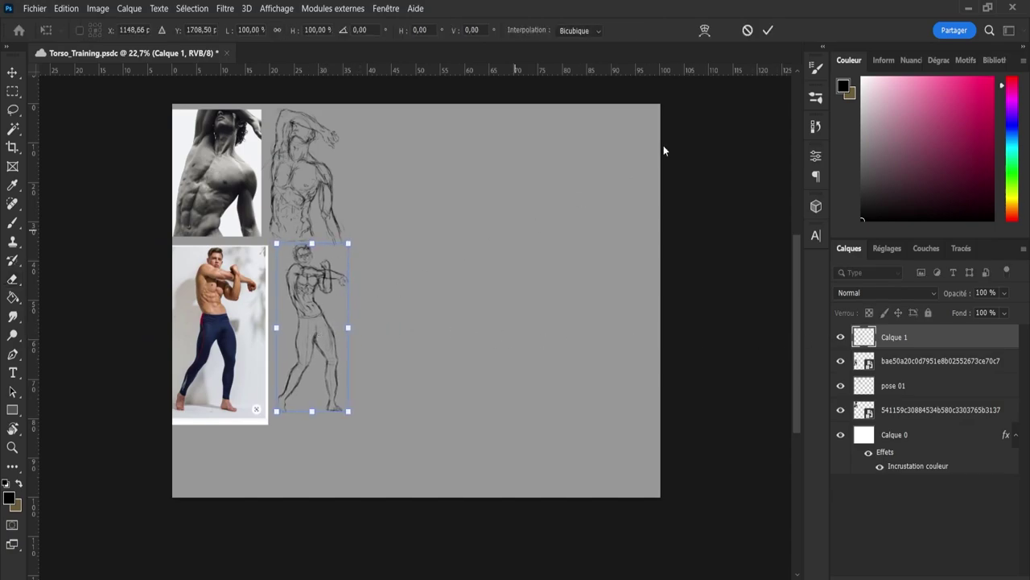
key("Return")
key("e")
Add a new empty layer, rename the full-body sketch layer as pose 02, and make the new layer active
key("ctrl+shift+alt+n")
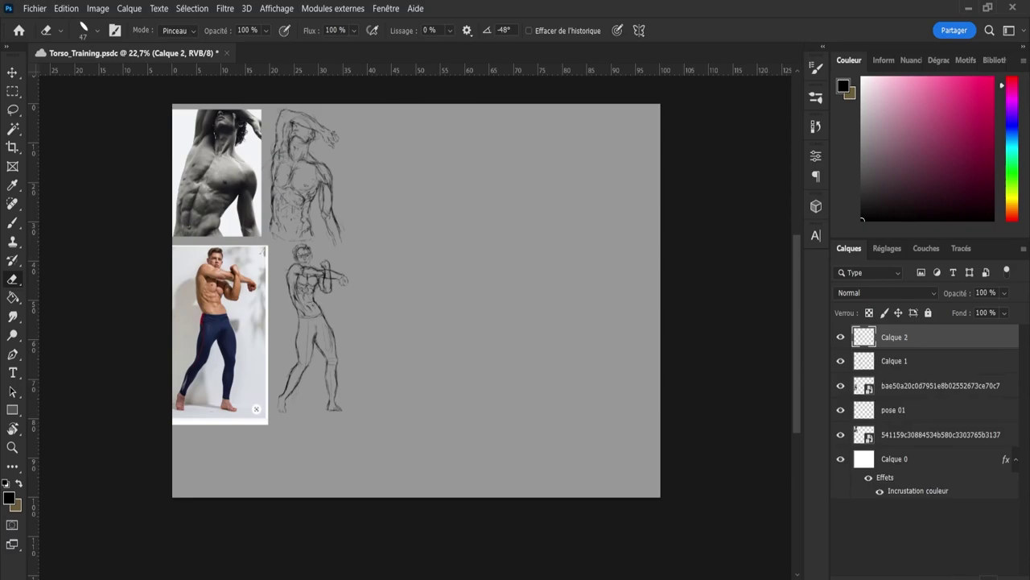
double_click(894, 360)
type("pose 02")
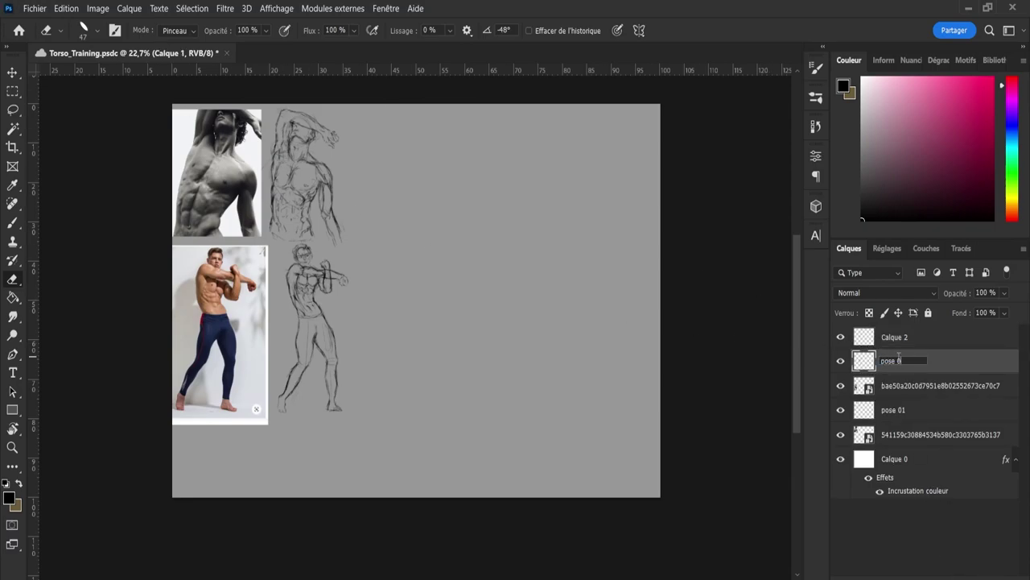
key("Return")
left_click(896, 340)
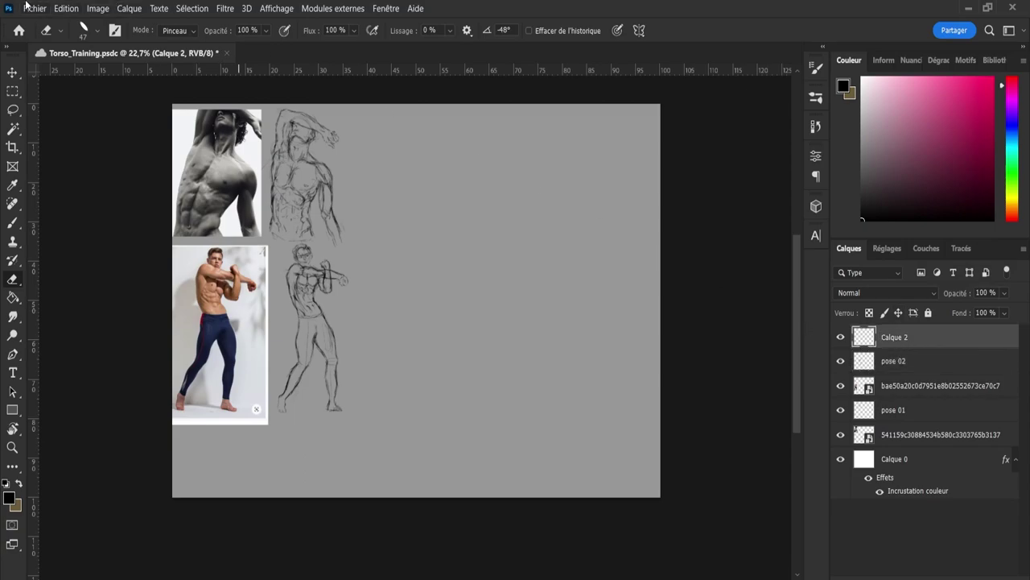
Place the photo of the shouting shirtless man in the document, enlarged to about 324% so it nearly fills the canvas height
left_click_drag(266, 362, 415, 487)
left_click_drag(438, 453, 353, 346)
left_click_drag(333, 384, 331, 487)
left_click_drag(339, 435, 339, 364)
left_click_drag(325, 458, 326, 470)
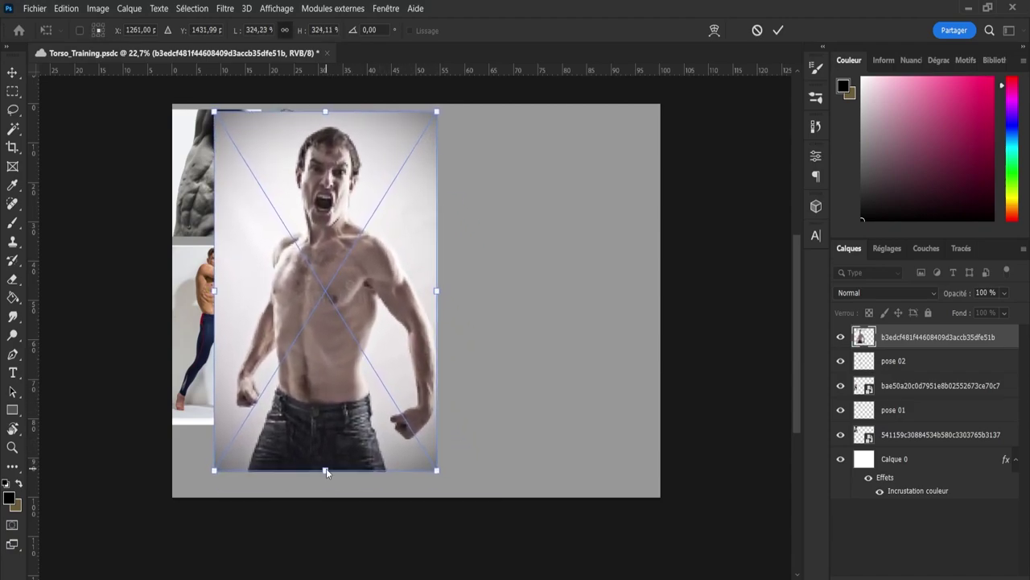
left_click(778, 29)
key("e")
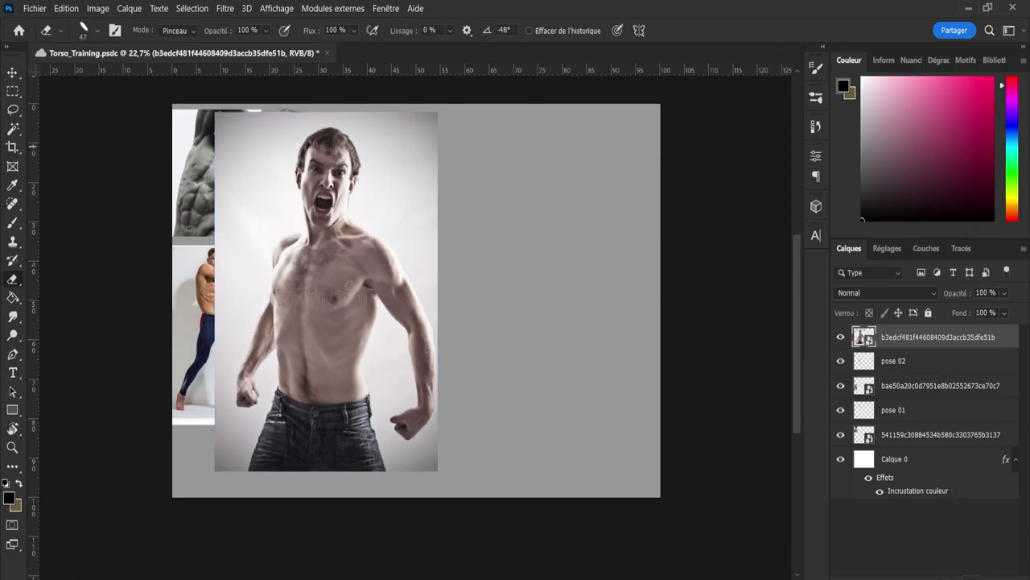
Create a new layer above the shouting man's photo and rough in his head with construction lines on the empty canvas area
left_click(981, 576)
scroll(497, 244, "up", 1)
key("b")
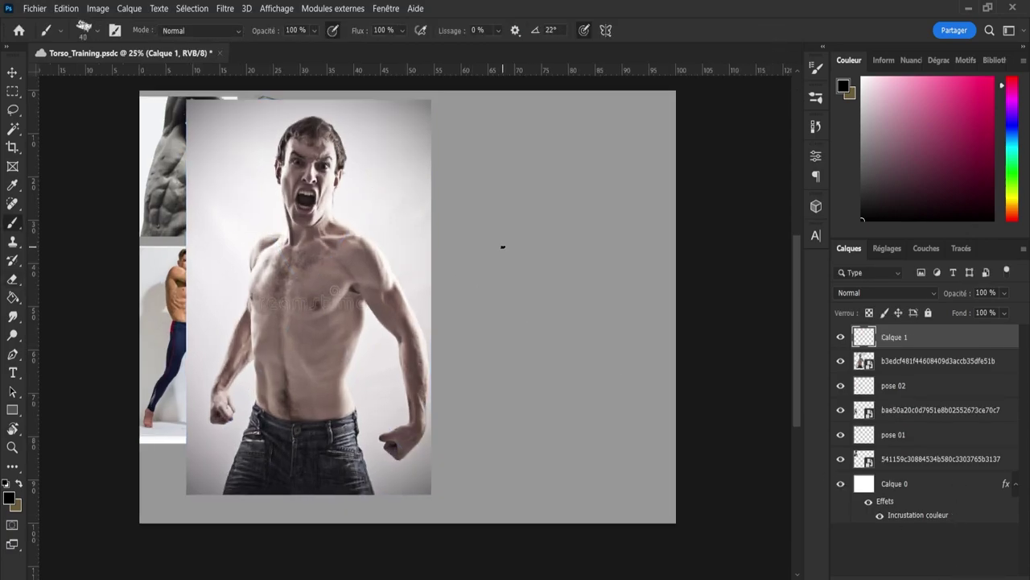
scroll(502, 247, "up", 1)
scroll(543, 267, "up", 1)
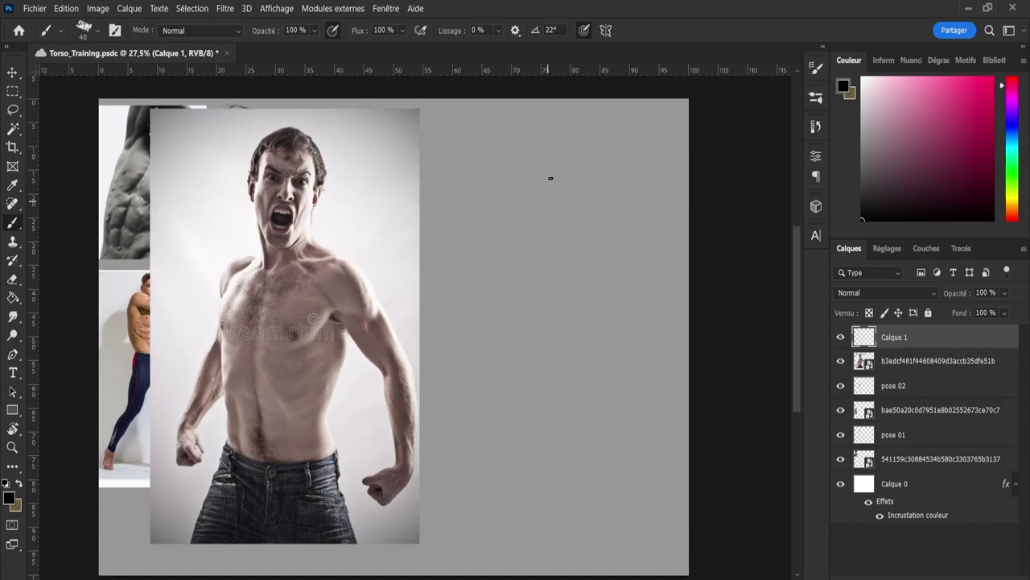
left_click_drag(537, 158, 556, 178)
left_click_drag(538, 157, 534, 231)
mouse_move(514, 199)
left_mouse_down()
mouse_move(520, 223)
mouse_move(548, 227)
left_mouse_up()
mouse_move(513, 190)
left_mouse_down()
mouse_move(530, 225)
mouse_move(557, 201)
mouse_move(558, 179)
left_mouse_up()
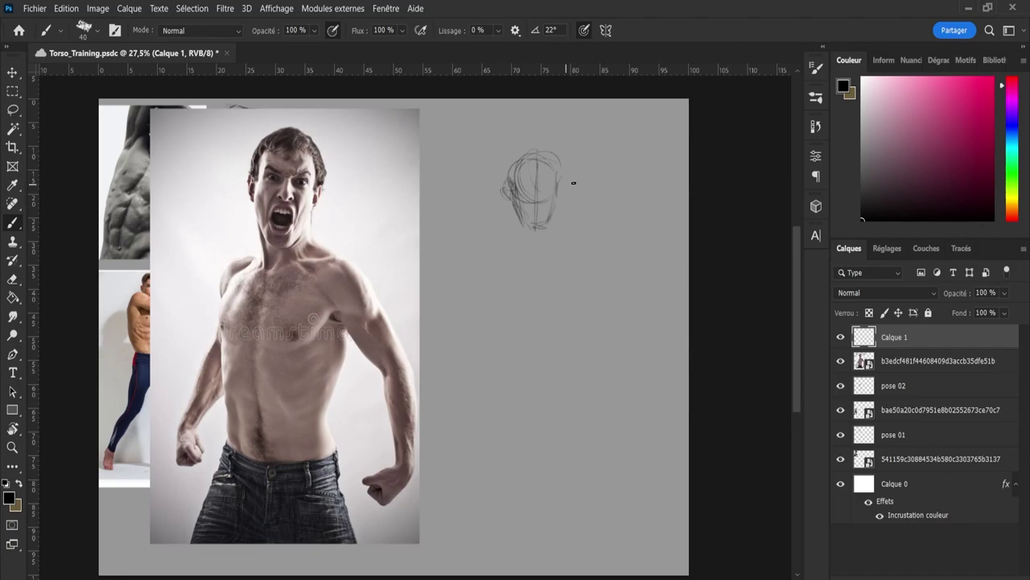
Sketch the viewer-right ear, the neck and trapezius slopes, and a curved centre line down the torso
left_click_drag(563, 185, 518, 243)
left_click_drag(555, 206, 556, 242)
mouse_move(521, 301)
left_mouse_down()
mouse_move(532, 399)
mouse_move(549, 430)
left_mouse_up()
mouse_move(517, 229)
left_mouse_down()
mouse_move(514, 232)
mouse_move(497, 246)
mouse_move(507, 248)
mouse_move(574, 236)
left_mouse_up()
left_click_drag(567, 229, 579, 231)
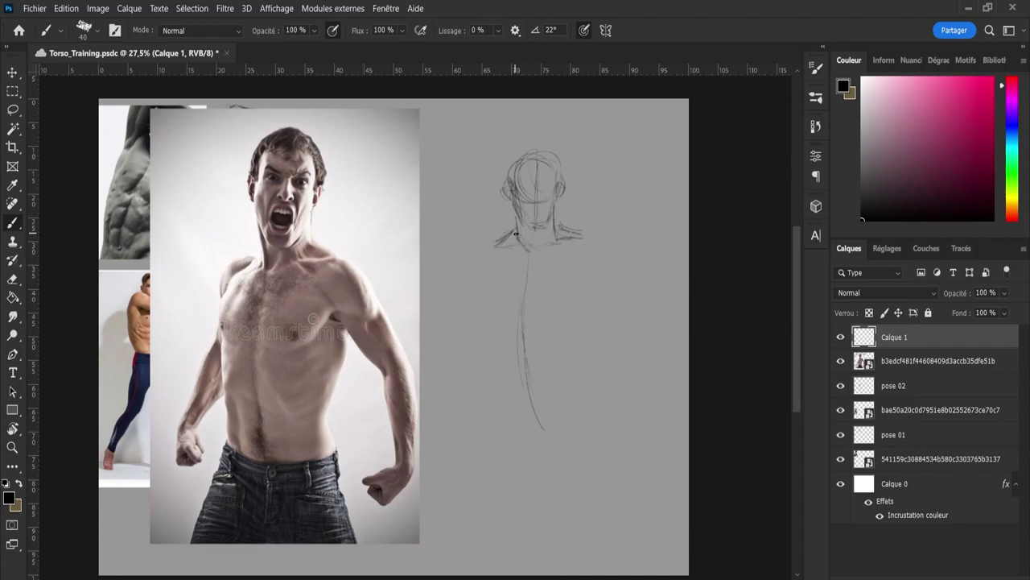
Sketch the collarbones meeting at the base of the neck and block in the viewer-right shoulder
mouse_move(518, 242)
left_mouse_down()
mouse_move(532, 256)
mouse_move(554, 235)
left_mouse_up()
left_click_drag(559, 240, 597, 234)
left_click_drag(576, 263, 596, 277)
left_click_drag(596, 235, 621, 265)
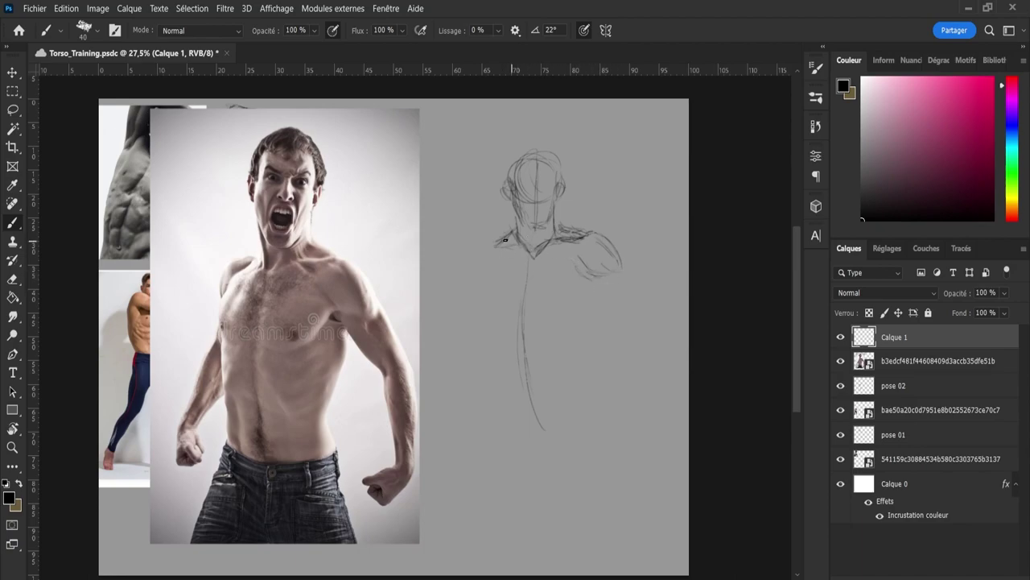
Block in the ribcage and both sides of the torso down to the waist, plus the viewer-left shoulder
left_click_drag(495, 251, 497, 291)
left_click_drag(513, 298, 534, 326)
left_click_drag(574, 246, 590, 259)
left_click_drag(490, 258, 516, 325)
mouse_move(525, 331)
left_mouse_down()
mouse_move(573, 310)
mouse_move(585, 256)
left_mouse_up()
left_click_drag(494, 317, 512, 399)
left_click_drag(504, 357, 540, 432)
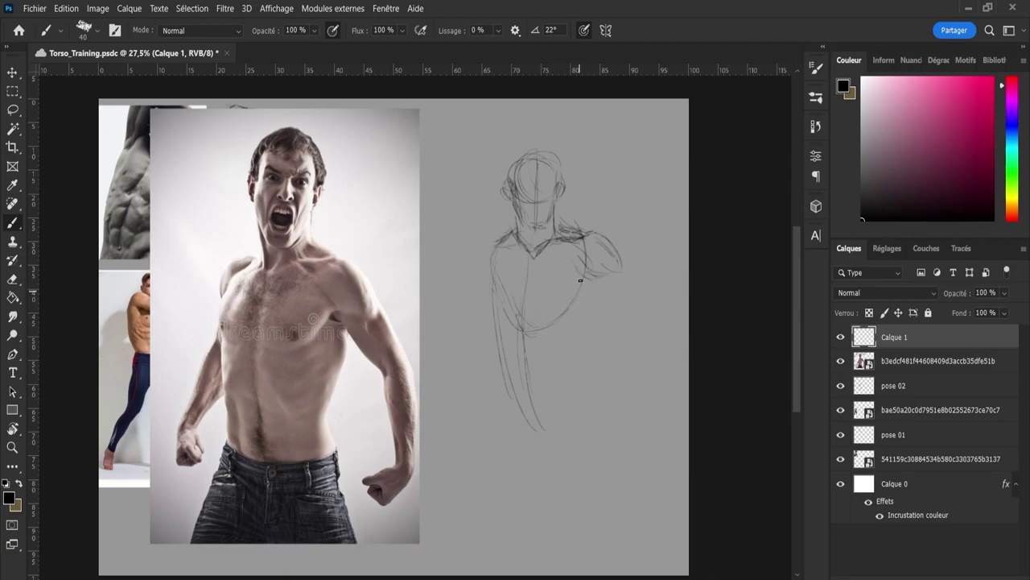
mouse_move(566, 318)
left_mouse_down()
mouse_move(568, 372)
mouse_move(588, 414)
left_mouse_up()
mouse_move(489, 243)
left_mouse_down()
mouse_move(503, 236)
mouse_move(477, 242)
left_mouse_up()
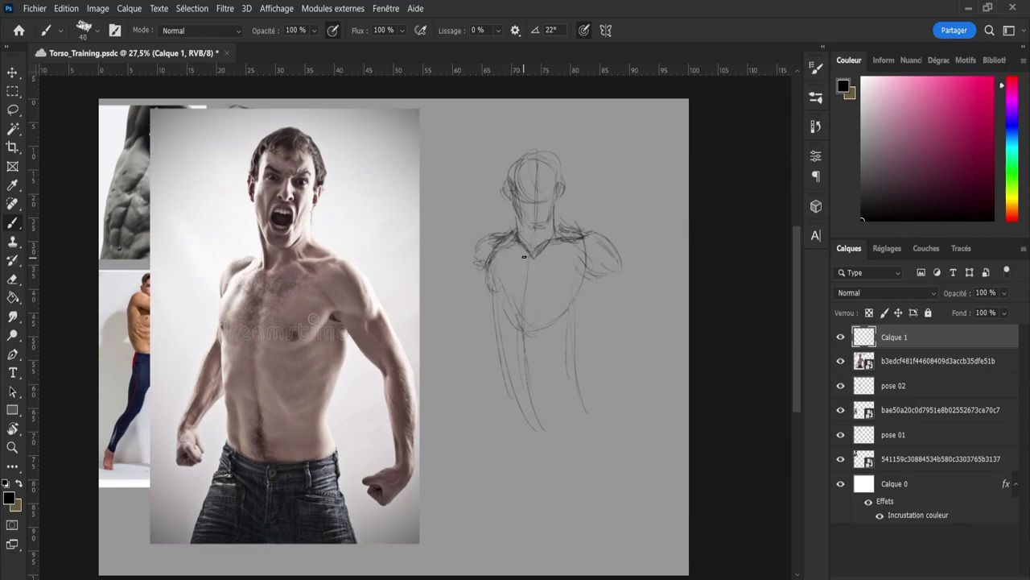
Define the pectorals and lower ribcage, and rough in both arms with light construction lines
mouse_move(531, 259)
left_mouse_down()
mouse_move(514, 297)
mouse_move(491, 287)
mouse_move(504, 305)
mouse_move(523, 301)
mouse_move(534, 254)
mouse_move(525, 281)
left_mouse_up()
mouse_move(595, 271)
left_mouse_down()
mouse_move(621, 272)
mouse_move(595, 234)
mouse_move(616, 276)
mouse_move(619, 255)
mouse_move(590, 233)
mouse_move(617, 255)
left_mouse_up()
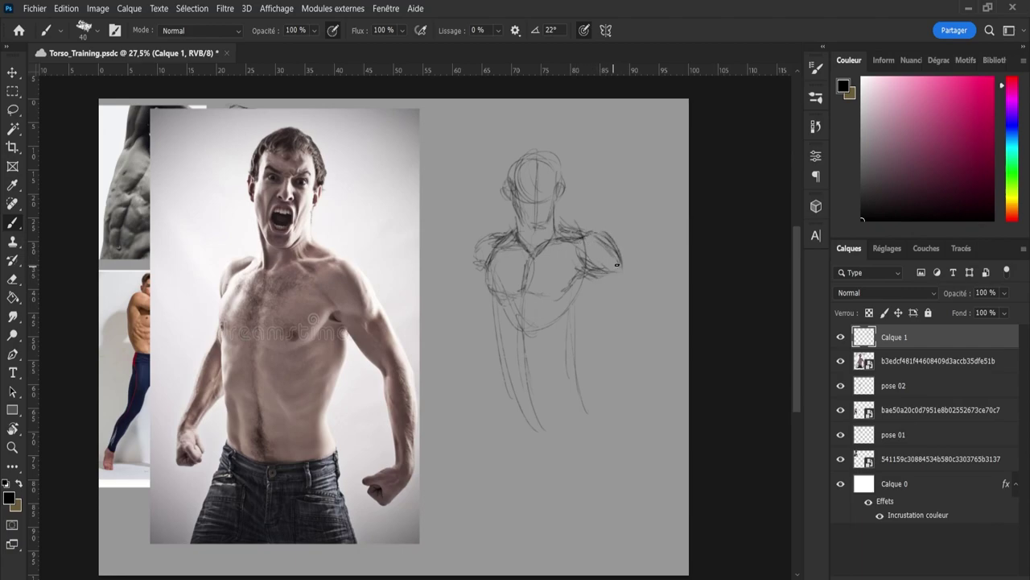
left_click_drag(598, 278, 617, 311)
mouse_move(630, 269)
left_mouse_down()
mouse_move(649, 296)
mouse_move(636, 321)
left_mouse_up()
mouse_move(612, 280)
left_mouse_down()
mouse_move(636, 307)
mouse_move(649, 409)
left_mouse_up()
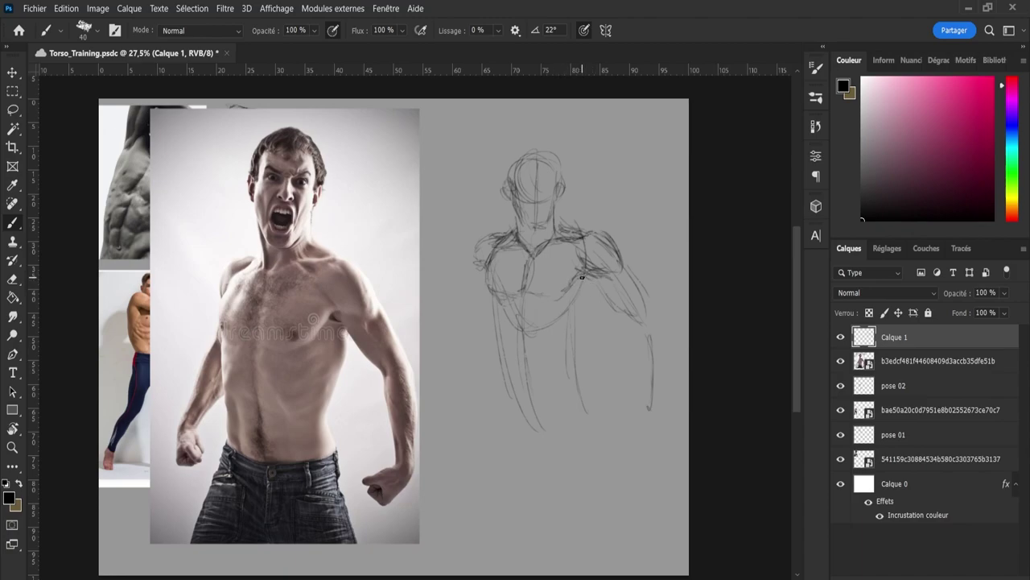
mouse_move(530, 313)
left_mouse_down()
mouse_move(558, 333)
mouse_move(580, 297)
mouse_move(553, 340)
mouse_move(561, 337)
mouse_move(586, 293)
mouse_move(502, 336)
mouse_move(537, 305)
mouse_move(561, 329)
mouse_move(581, 295)
left_mouse_up()
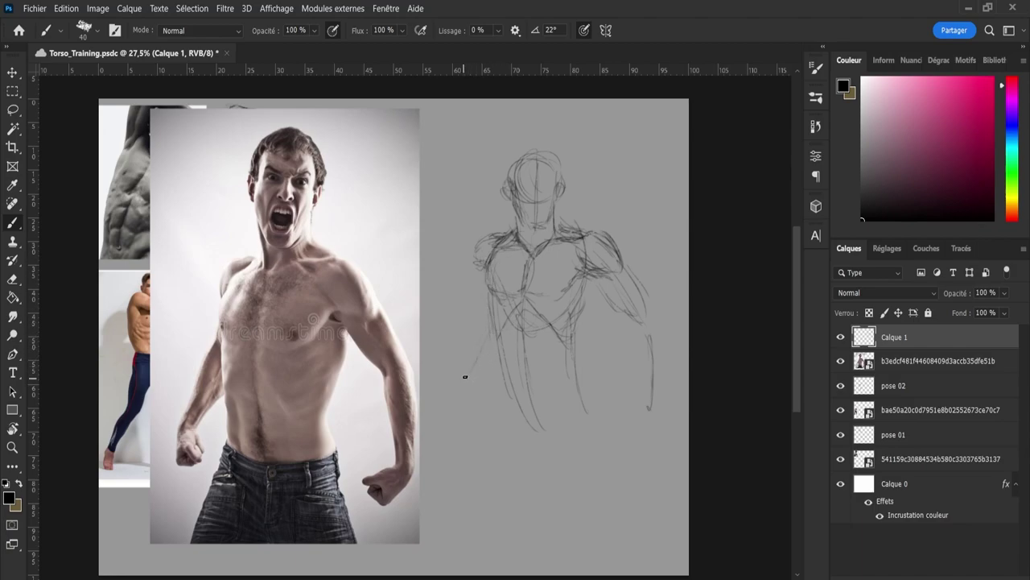
left_click_drag(470, 377, 460, 396)
Darken the viewer-right armpit and the torso contour running from it down to the waist
left_click_drag(592, 271, 604, 275)
left_click_drag(592, 280, 574, 344)
mouse_move(587, 306)
left_mouse_down()
mouse_move(590, 276)
mouse_move(575, 342)
left_mouse_up()
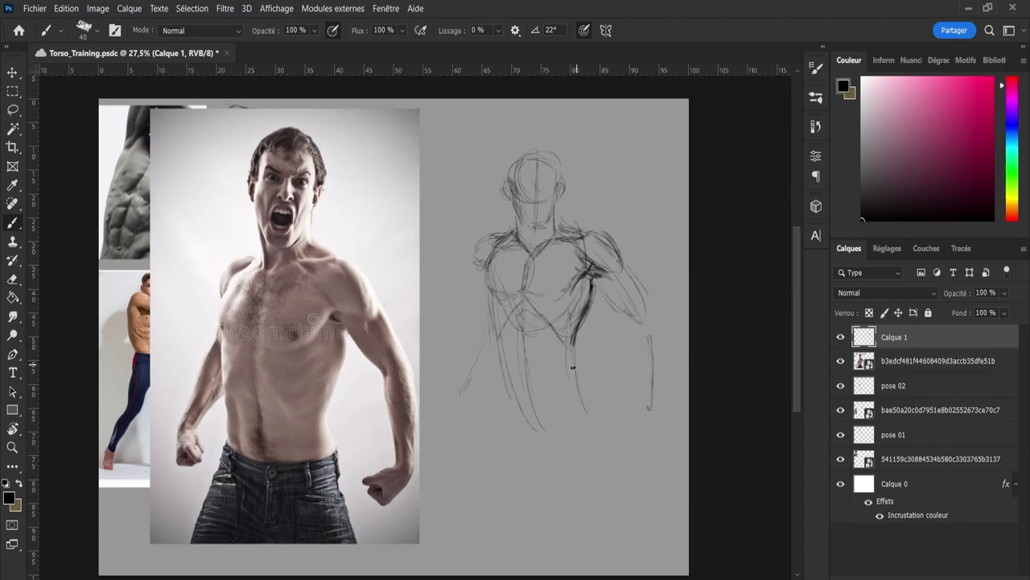
mouse_move(573, 368)
left_mouse_down()
mouse_move(579, 337)
mouse_move(578, 384)
mouse_move(577, 370)
mouse_move(589, 398)
mouse_move(572, 375)
mouse_move(585, 409)
left_mouse_up()
left_click_drag(574, 359, 584, 418)
Outline the viewer-right upper arm and forearm with darker contours down to the wrist
left_click_drag(597, 280, 640, 327)
left_click_drag(604, 292, 631, 316)
mouse_move(623, 263)
left_mouse_down()
mouse_move(665, 329)
mouse_move(663, 326)
left_mouse_up()
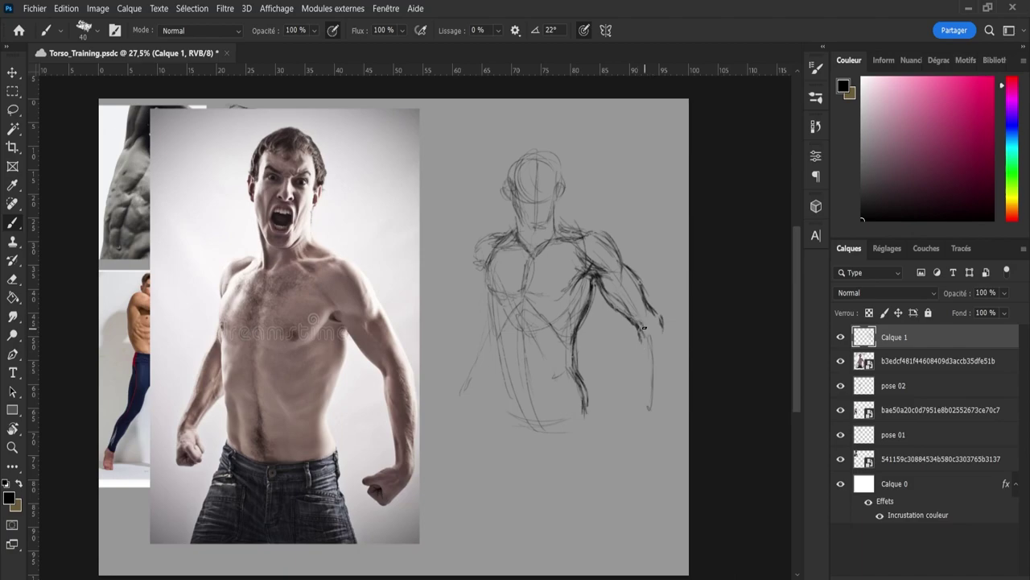
left_click_drag(642, 337, 645, 353)
mouse_move(663, 338)
left_mouse_down()
mouse_move(669, 350)
mouse_move(661, 322)
mouse_move(659, 402)
left_mouse_up()
left_click_drag(644, 367, 651, 400)
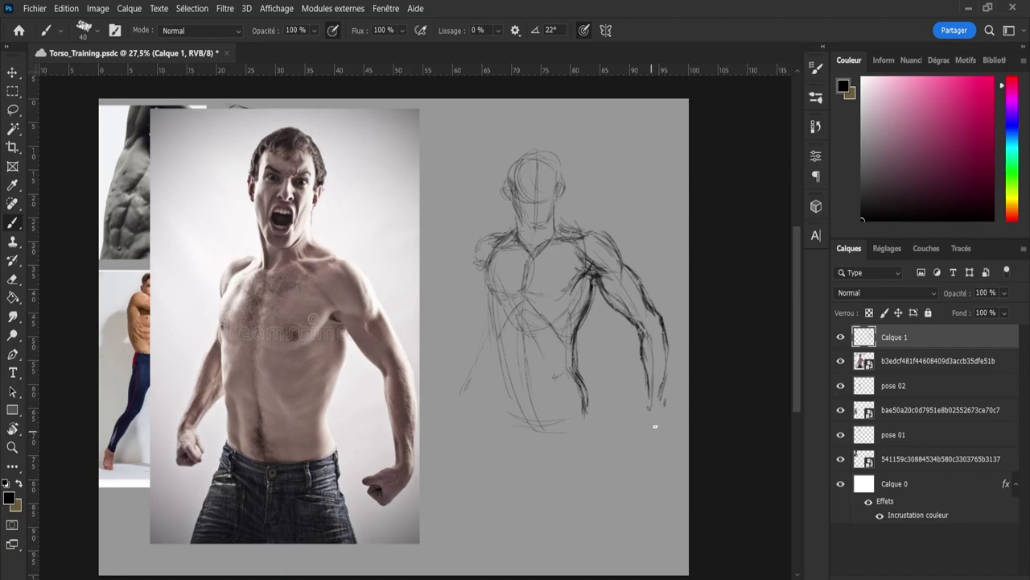
Draw the viewer-right wrist and clenched fist, and strengthen the inner forearm line up to the elbow
mouse_move(662, 388)
left_mouse_down()
mouse_move(659, 410)
mouse_move(652, 388)
mouse_move(649, 400)
left_mouse_up()
mouse_move(643, 427)
left_mouse_down()
mouse_move(657, 422)
mouse_move(638, 433)
mouse_move(626, 410)
mouse_move(635, 407)
mouse_move(623, 405)
mouse_move(648, 402)
mouse_move(623, 403)
mouse_move(651, 401)
left_mouse_up()
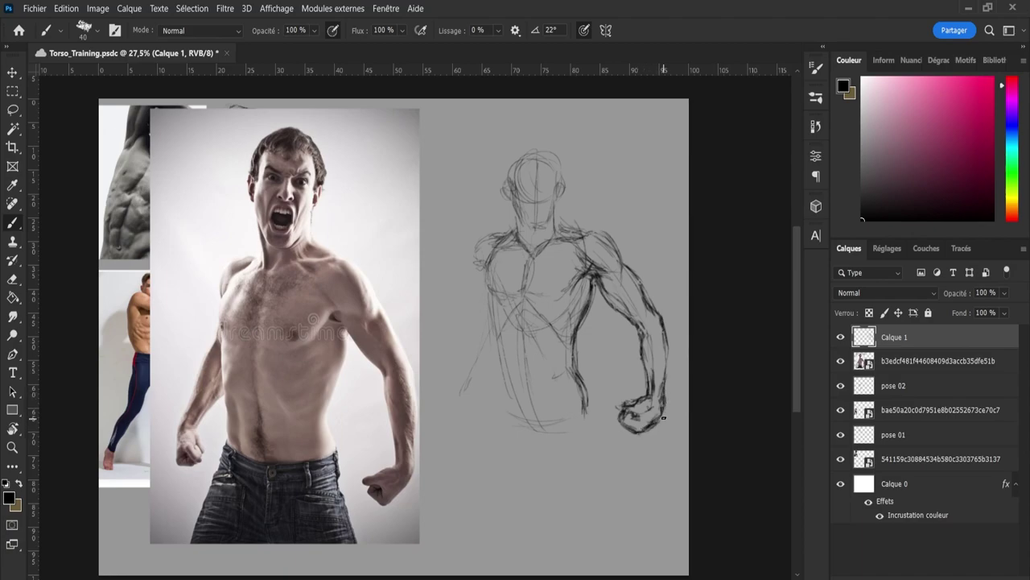
left_click_drag(643, 398, 641, 331)
Erase excess lines around the viewer-right elbow and redraw the forearm's outer contour
key("r")
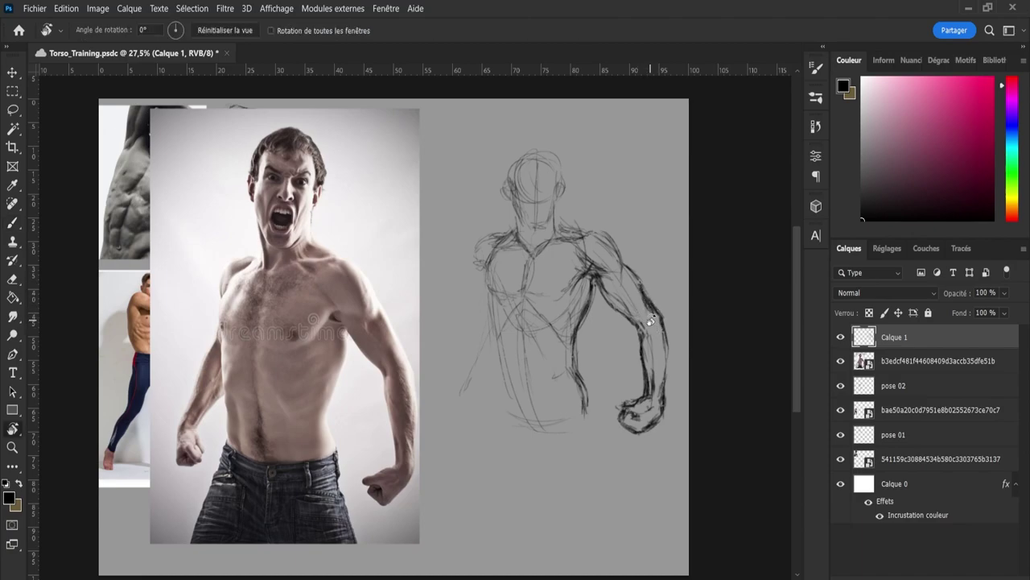
key("e")
left_click_drag(644, 306, 653, 311)
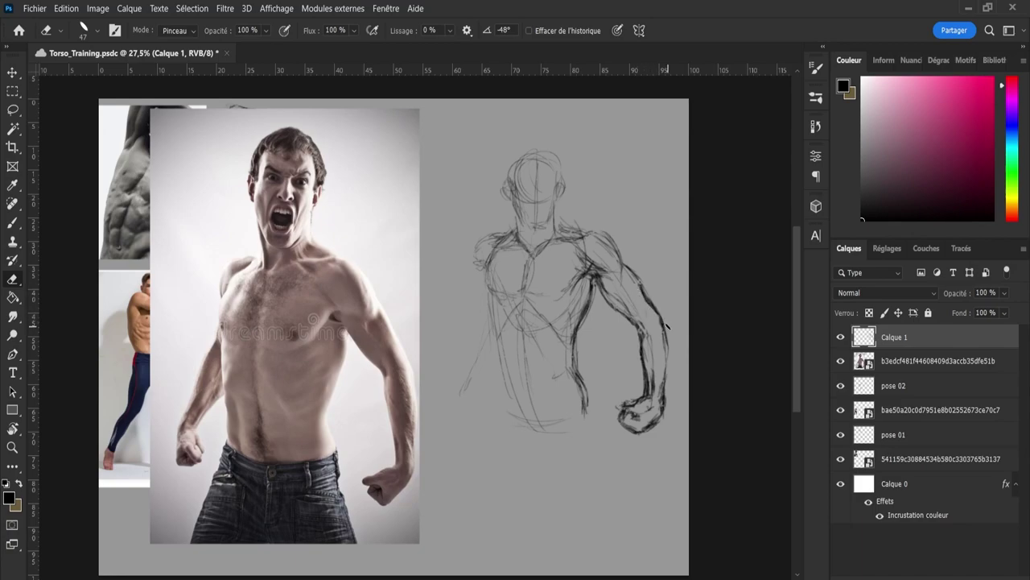
key("b")
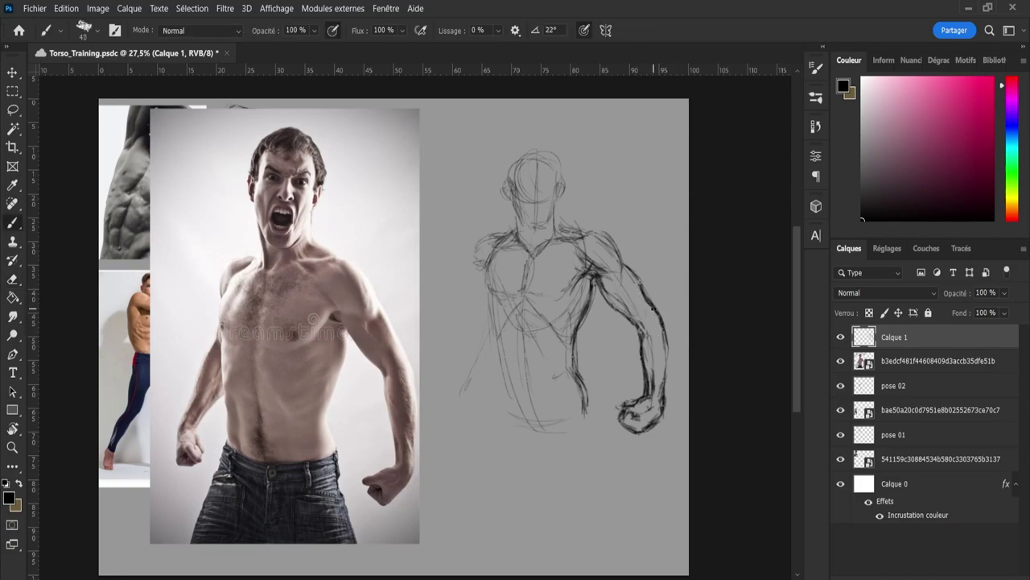
left_click_drag(665, 344, 667, 362)
key("e")
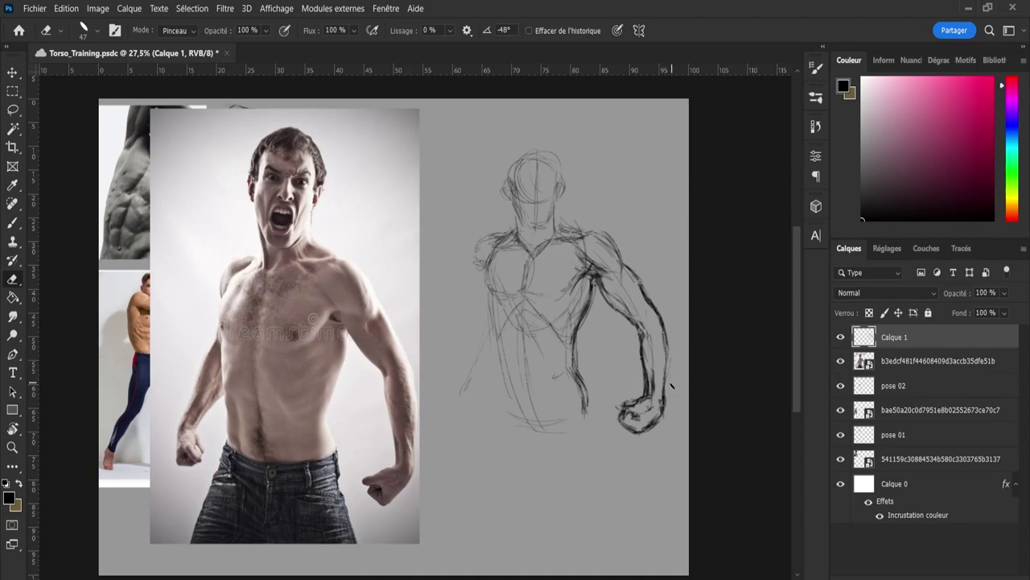
Darken the outline of the viewer-left pectoral and shoulder with the brush
key("b")
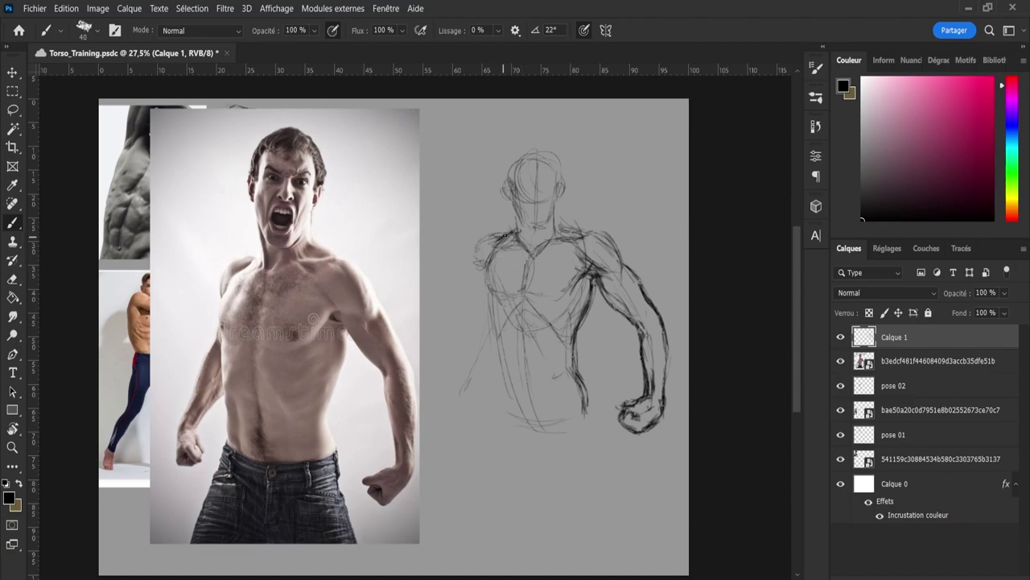
mouse_move(507, 235)
left_mouse_down()
mouse_move(484, 256)
mouse_move(500, 242)
left_mouse_up()
left_click_drag(487, 260, 483, 293)
left_click_drag(482, 282, 493, 296)
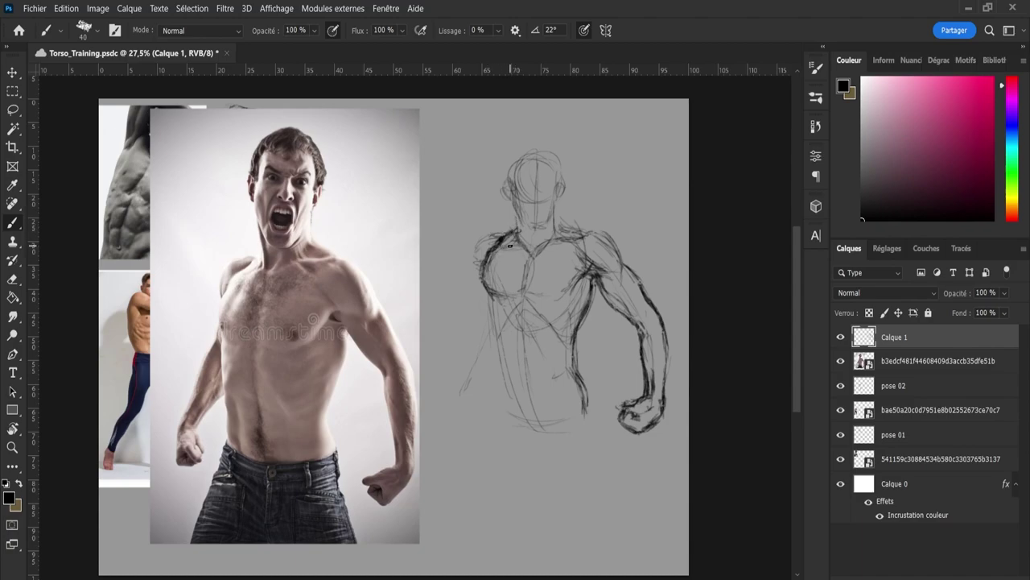
left_click_drag(503, 247, 517, 245)
left_click_drag(506, 233, 481, 265)
left_click_drag(481, 259, 478, 261)
mouse_move(491, 239)
left_mouse_down()
mouse_move(483, 250)
mouse_move(486, 237)
left_mouse_up()
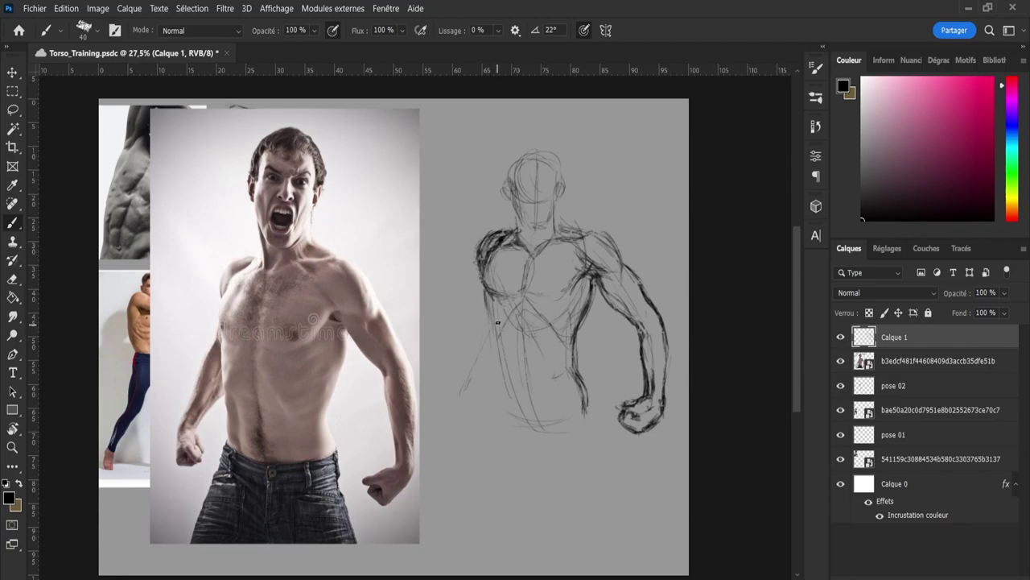
Outline the viewer-left side of the torso and draw the adjoining arm down to its clenched fist
left_click_drag(490, 296, 498, 338)
mouse_move(503, 348)
left_mouse_down()
mouse_move(503, 384)
mouse_move(486, 403)
mouse_move(504, 397)
mouse_move(503, 380)
mouse_move(508, 418)
mouse_move(502, 387)
left_mouse_up()
mouse_move(483, 321)
left_mouse_down()
mouse_move(462, 368)
mouse_move(466, 354)
mouse_move(464, 363)
mouse_move(480, 367)
mouse_move(499, 349)
mouse_move(483, 361)
left_mouse_up()
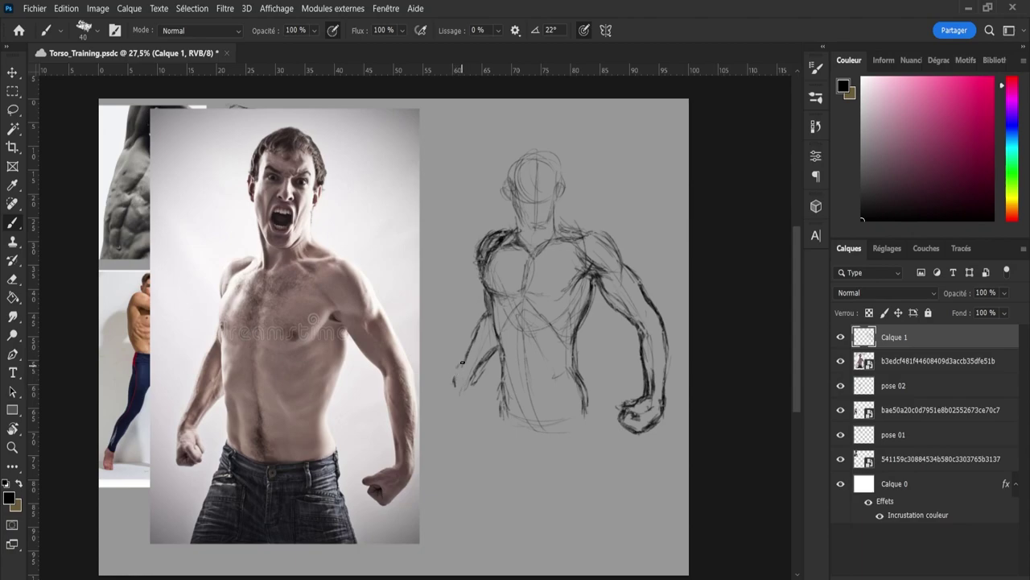
mouse_move(462, 360)
left_mouse_down()
mouse_move(453, 412)
mouse_move(476, 411)
left_mouse_up()
left_click_drag(455, 377, 480, 318)
left_click_drag(488, 311, 481, 326)
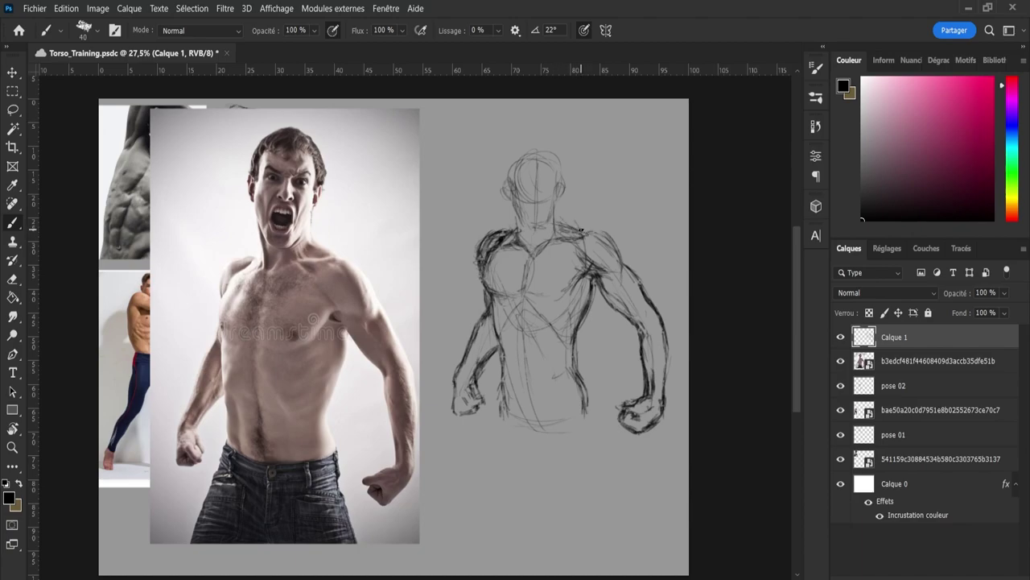
Firm up the neck and trapezius lines and draw the shouting face's nose, open mouth, eyes and brows
mouse_move(589, 232)
left_mouse_down()
mouse_move(553, 219)
mouse_move(563, 228)
mouse_move(518, 232)
mouse_move(551, 285)
mouse_move(519, 240)
mouse_move(492, 227)
mouse_move(521, 241)
mouse_move(513, 209)
left_mouse_up()
left_click_drag(532, 198, 541, 205)
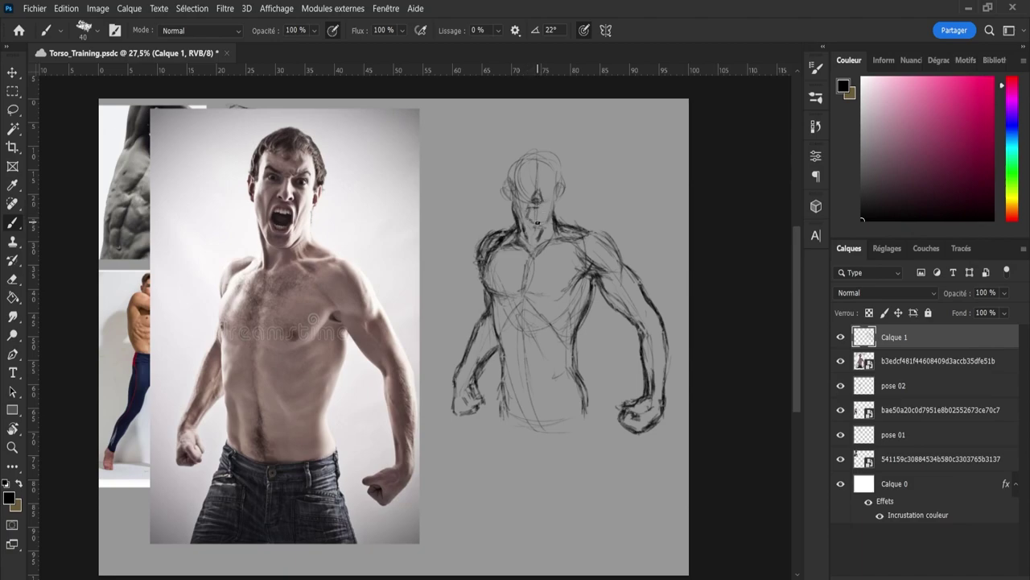
left_click_drag(541, 220, 540, 210)
left_click_drag(544, 188, 552, 188)
left_click_drag(524, 187, 557, 184)
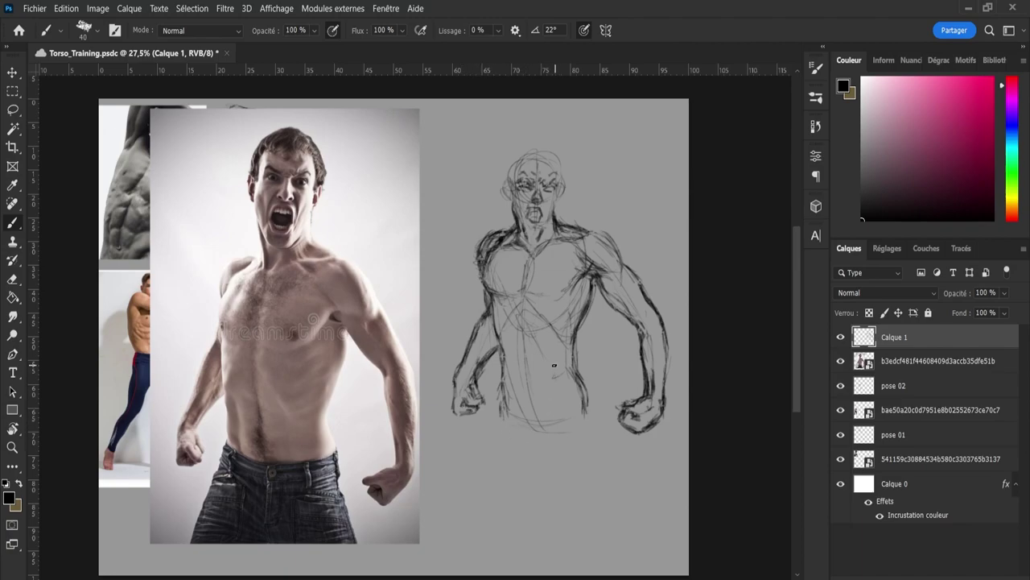
Add muscle lines to the viewer-left forearm and strengthen the chest's centre line and lower pectoral edges
mouse_move(470, 363)
left_mouse_down()
mouse_move(484, 335)
mouse_move(472, 358)
left_mouse_up()
left_click_drag(484, 355, 489, 343)
left_click_drag(531, 264, 525, 290)
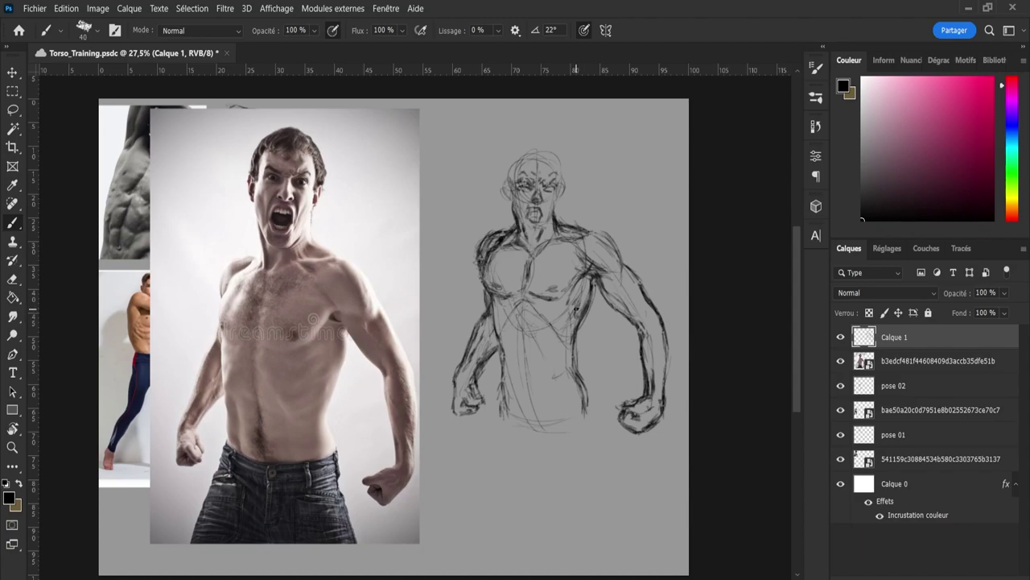
Sketch the upper abdominal and rib lines below the chest, and save the document
left_click_drag(540, 307, 552, 310)
left_click_drag(555, 344, 560, 368)
key("ctrl+s")
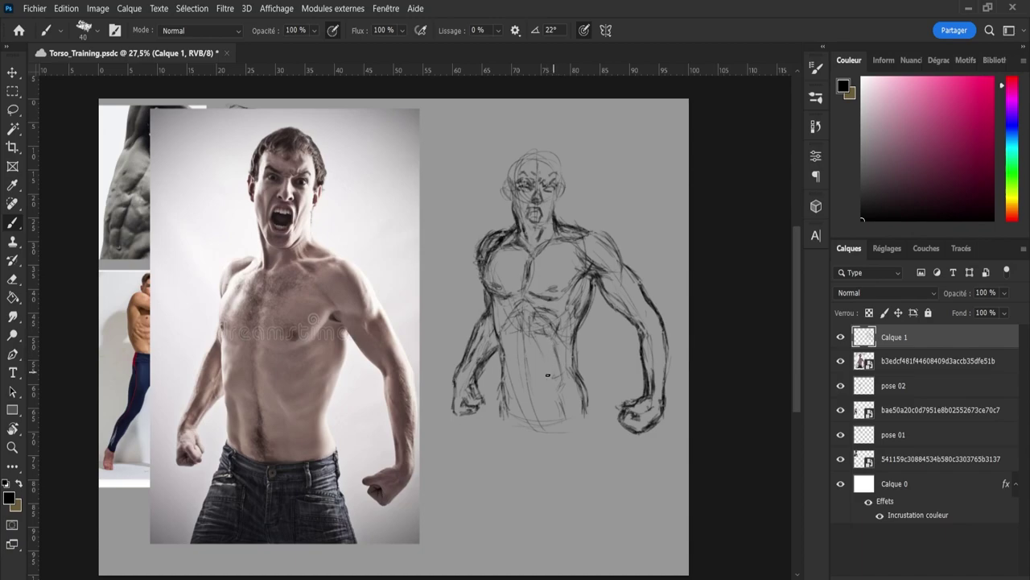
Erase stray lines below the chest and redraw the upper abdominal segments along the midline
mouse_move(558, 339)
left_mouse_down()
mouse_move(552, 416)
mouse_move(555, 346)
mouse_move(541, 316)
left_mouse_up()
key("e")
key("b")
key("e")
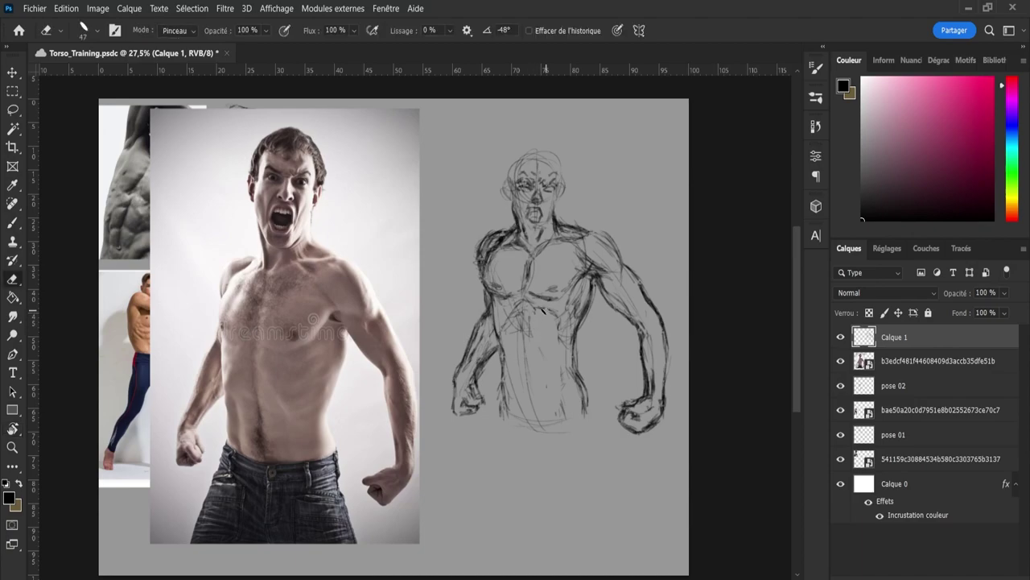
key("b")
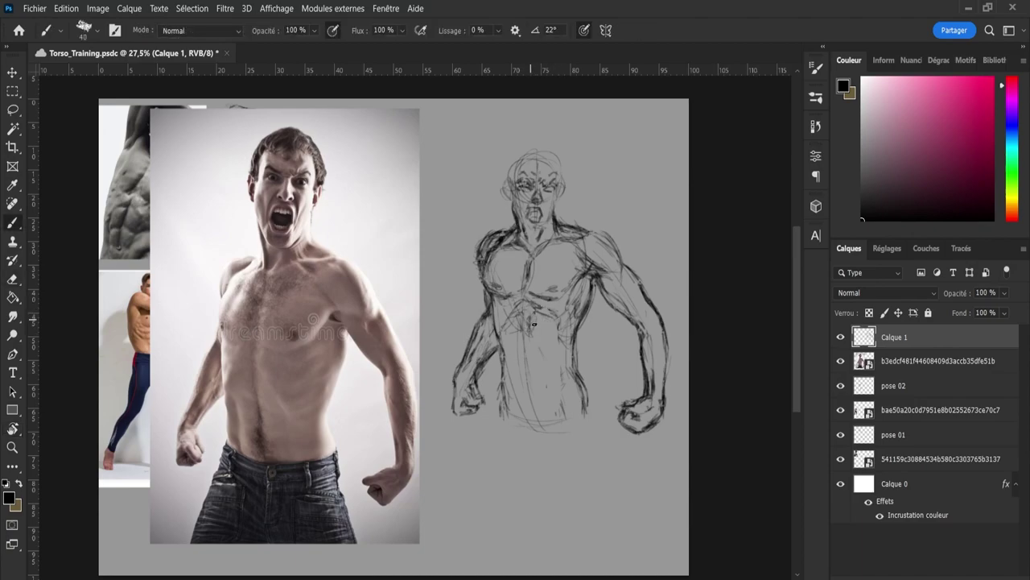
left_click_drag(536, 330, 555, 332)
left_click_drag(557, 378, 555, 343)
Clean up the stomach lines with the Eraser and sketch the side abdominal and rib contours on the viewer-right side
key("e")
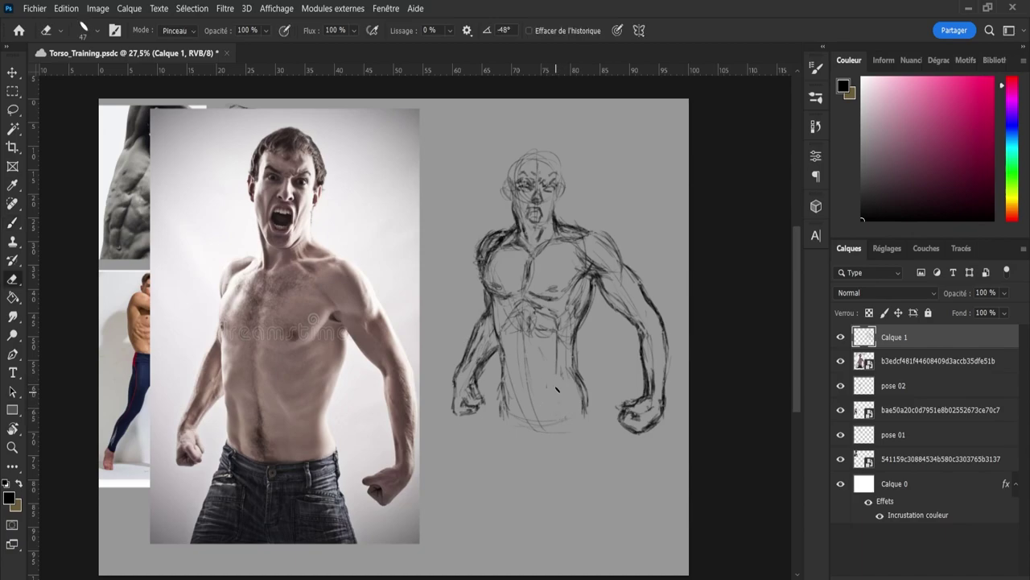
key("b")
key("e")
left_click_drag(557, 335, 556, 352)
key("b")
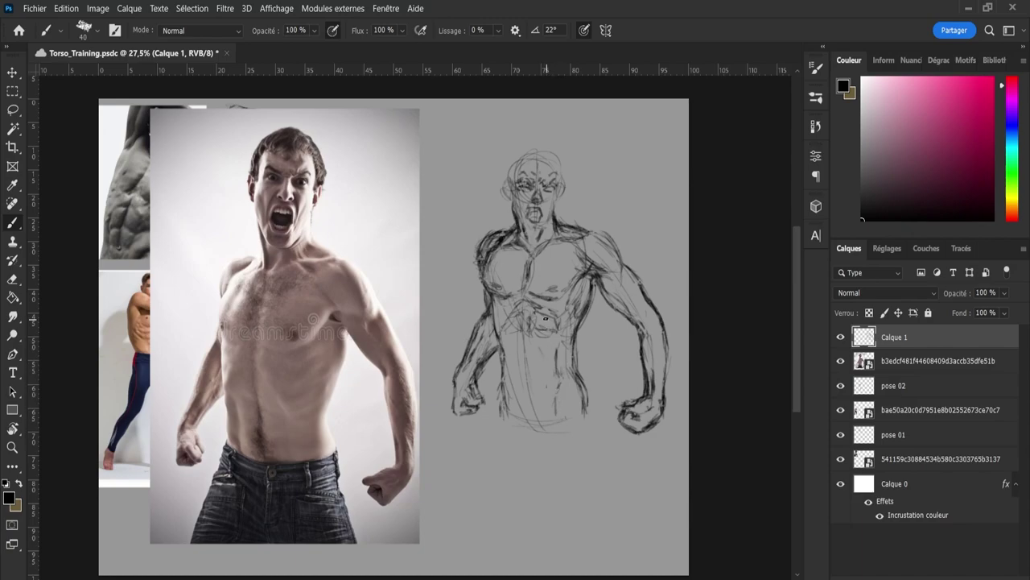
mouse_move(571, 314)
left_mouse_down()
mouse_move(570, 326)
mouse_move(573, 306)
left_mouse_up()
left_click_drag(570, 330, 564, 348)
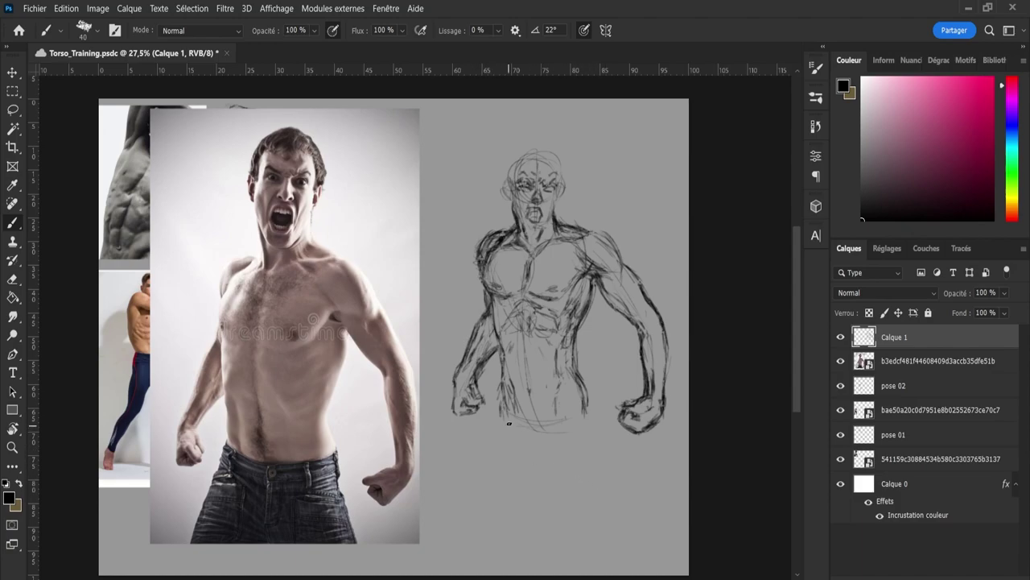
Sketch the shouting man's curved waistline, trouser centre line and light outer leg lines
mouse_move(503, 418)
left_mouse_down()
mouse_move(499, 430)
mouse_move(588, 413)
mouse_move(503, 425)
mouse_move(581, 421)
left_mouse_up()
left_click_drag(537, 455, 541, 495)
left_click_drag(539, 428, 537, 472)
left_click_drag(598, 451, 600, 499)
left_click_drag(495, 442, 495, 507)
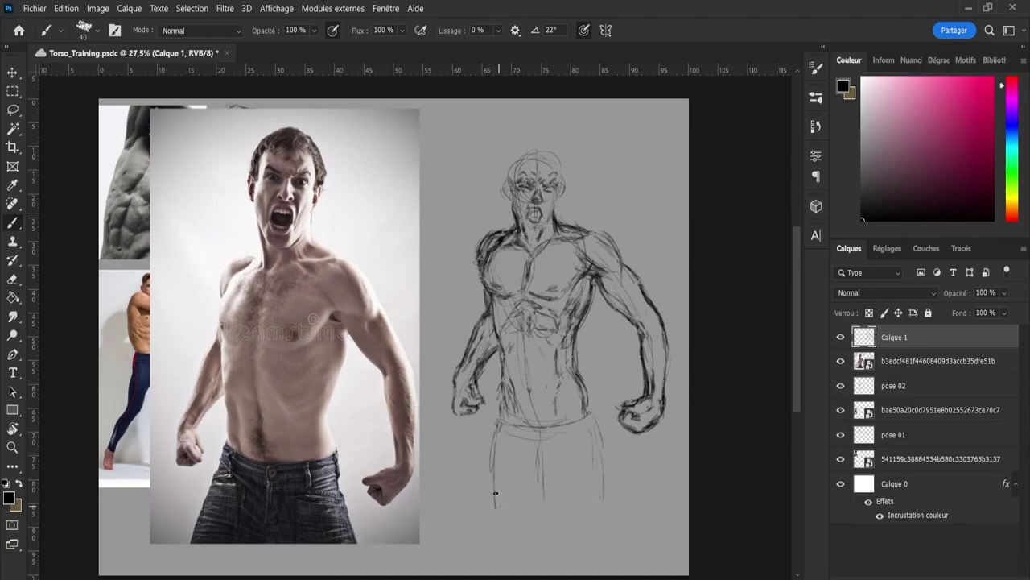
Strengthen the outer trouser contours on both legs and sketch spiky hair over the shouting man's head
left_click_drag(493, 425, 499, 519)
left_click_drag(491, 424, 498, 523)
left_click_drag(604, 433, 610, 499)
left_click_drag(488, 495, 482, 529)
left_click_drag(493, 474, 489, 525)
mouse_move(507, 175)
left_mouse_down()
mouse_move(517, 150)
mouse_move(516, 159)
mouse_move(540, 155)
mouse_move(526, 172)
mouse_move(519, 157)
mouse_move(504, 164)
left_mouse_up()
mouse_move(546, 141)
left_mouse_down()
mouse_move(538, 147)
mouse_move(562, 185)
mouse_move(544, 151)
left_mouse_up()
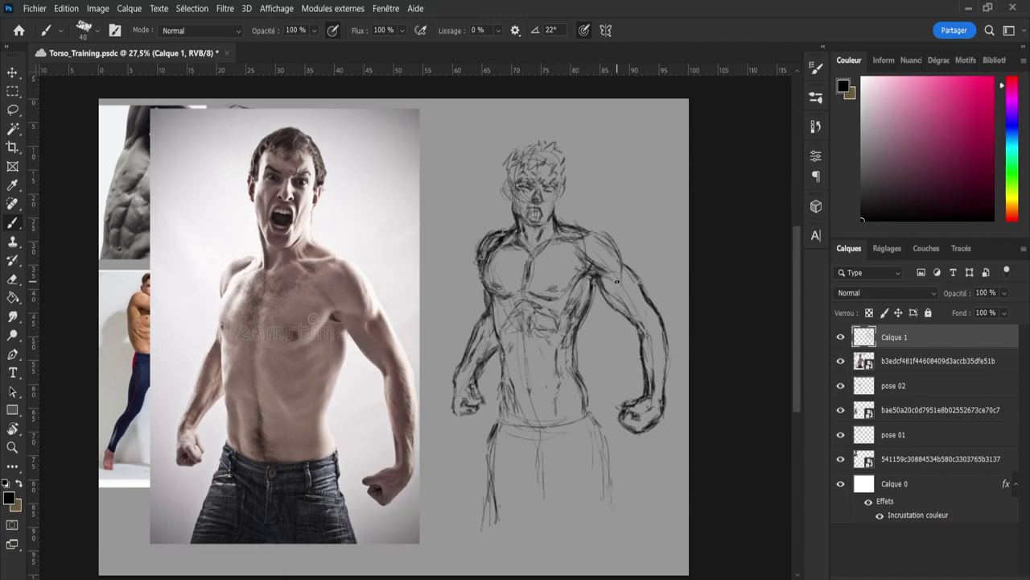
Scale the shouting-man photo and its sketch together to 43.11% and place them to the right of the earlier studies
left_click(908, 366, "ctrl")
key("ctrl+t")
left_click_drag(670, 322, 462, 326)
left_click_drag(262, 346, 428, 326)
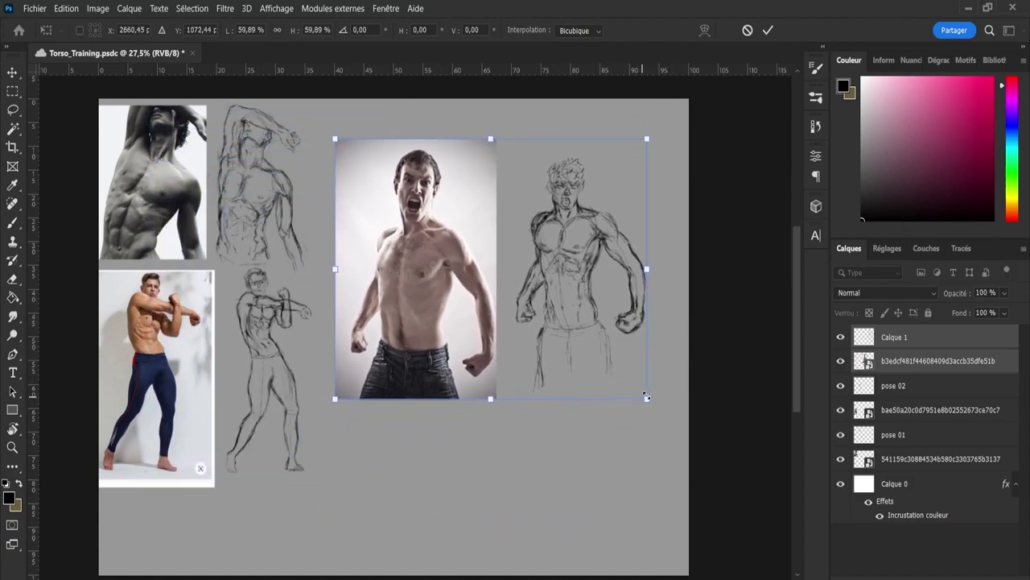
left_click_drag(649, 403, 558, 330)
left_click_drag(426, 290, 420, 269)
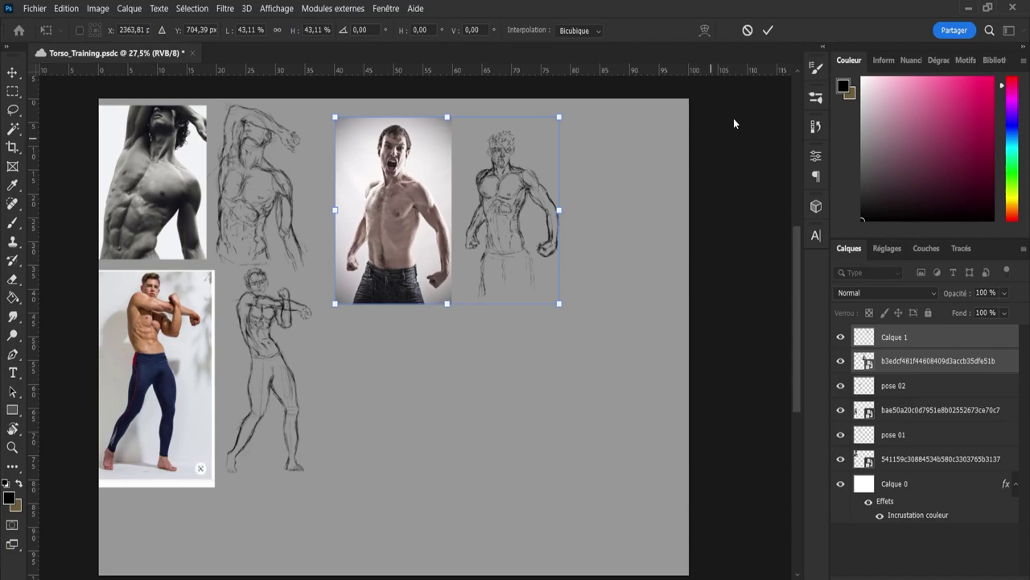
left_click(769, 30)
key("b")
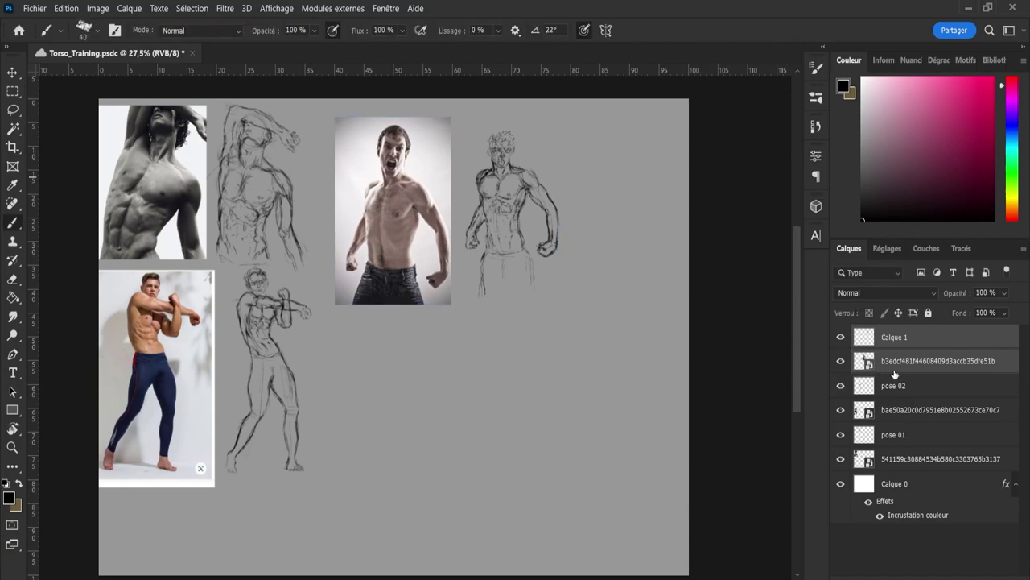
Shrink the shouting-man photo further and place it near the canvas's upper edge beside the first pose study
left_click(892, 369)
key("ctrl+t")
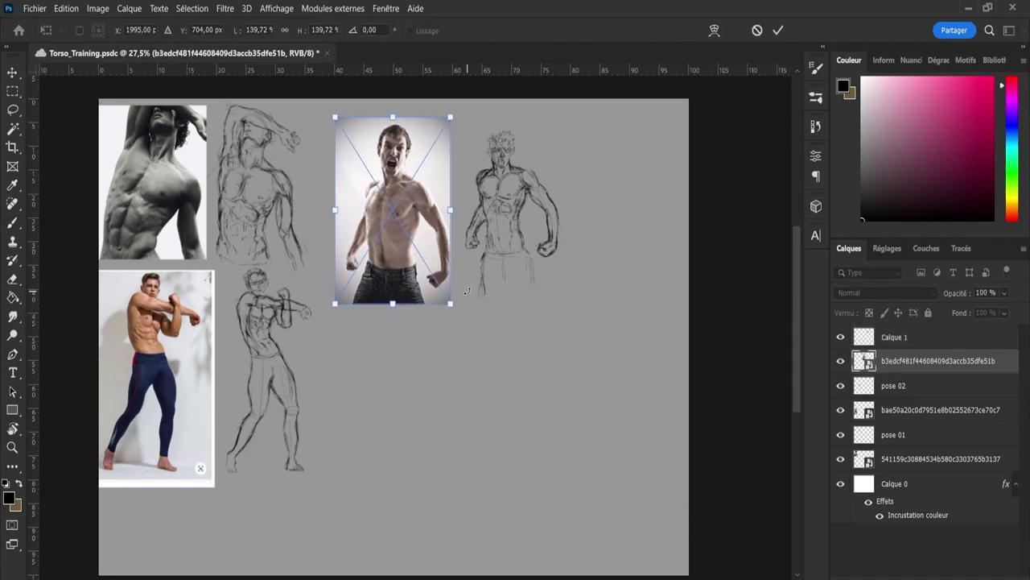
left_click_drag(451, 300, 364, 220)
left_click(776, 32)
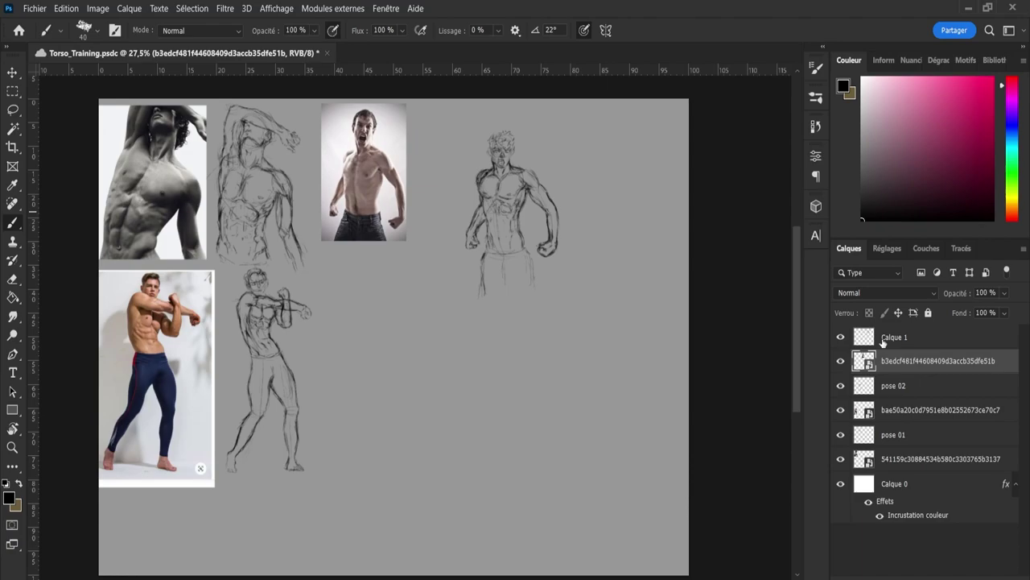
Scale the shouting-man sketch on Calque 1 to match its photo and place it directly beside the photo
left_click(863, 333)
key("ctrl+t")
left_click_drag(503, 240, 499, 207)
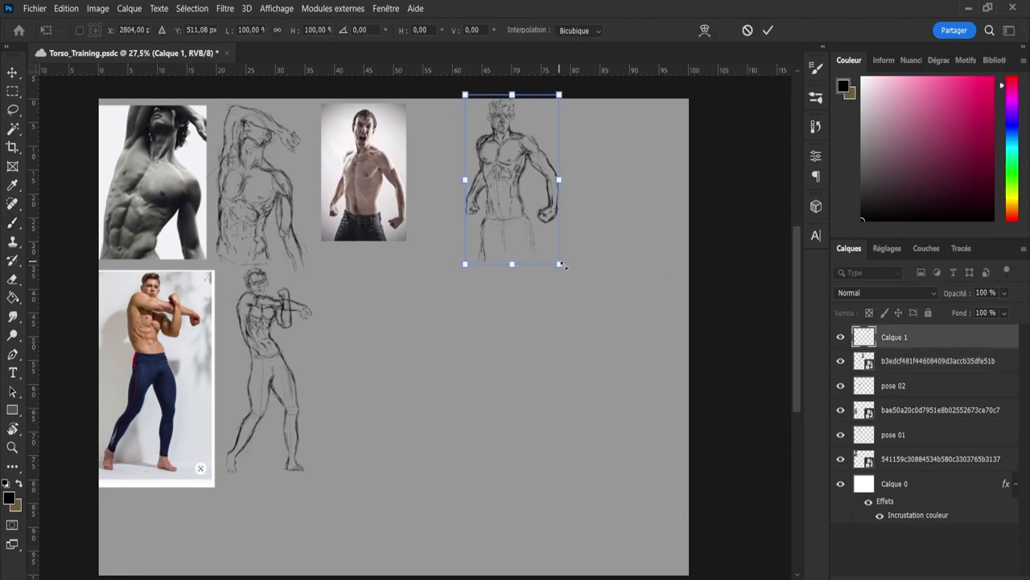
left_click_drag(563, 265, 531, 248)
left_click_drag(515, 188, 459, 186)
left_click(768, 30)
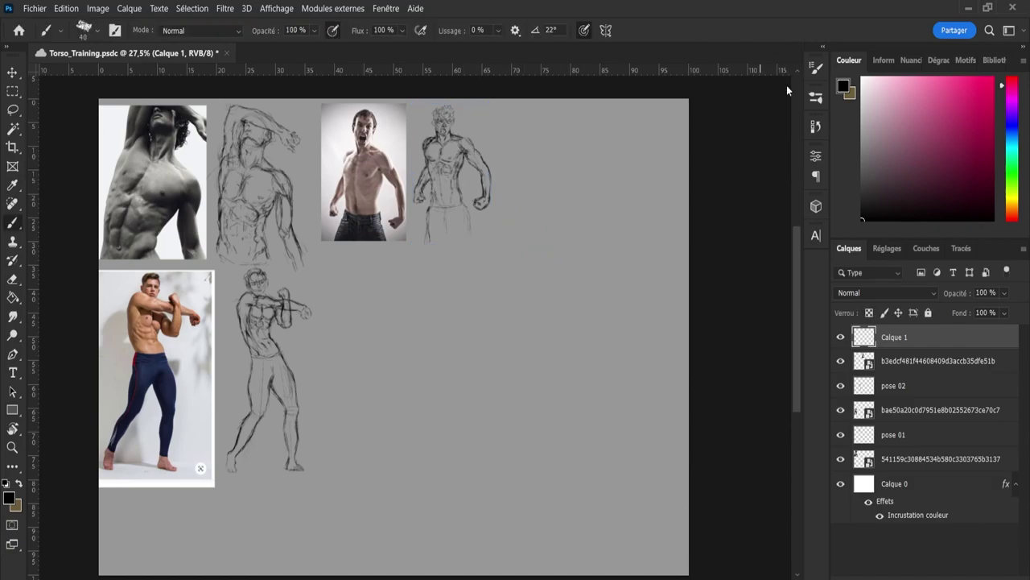
Paste the photo of the turned man, place it over the earlier studies, and add a new layer above it
key("ctrl+v")
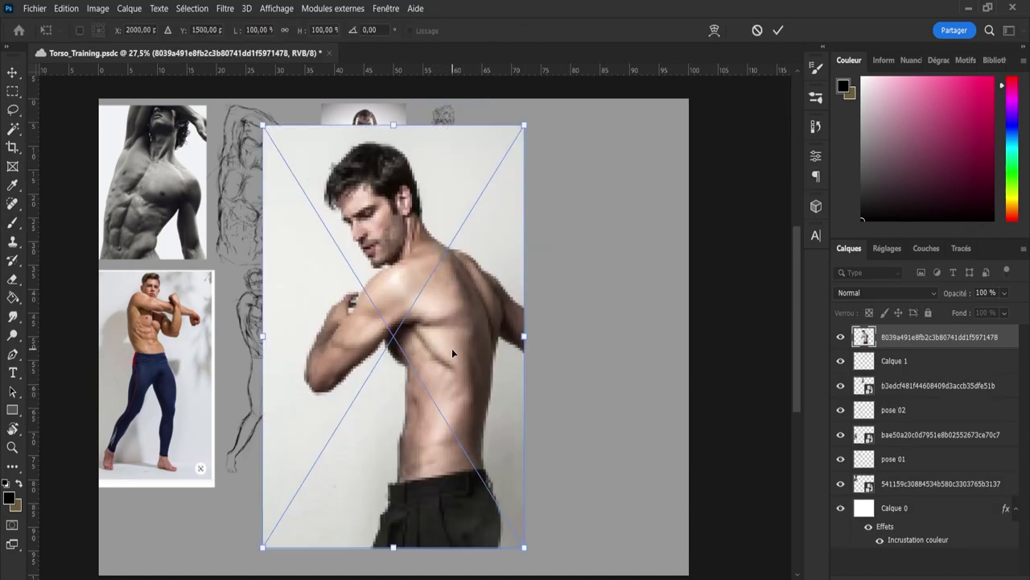
left_click_drag(452, 347, 310, 371)
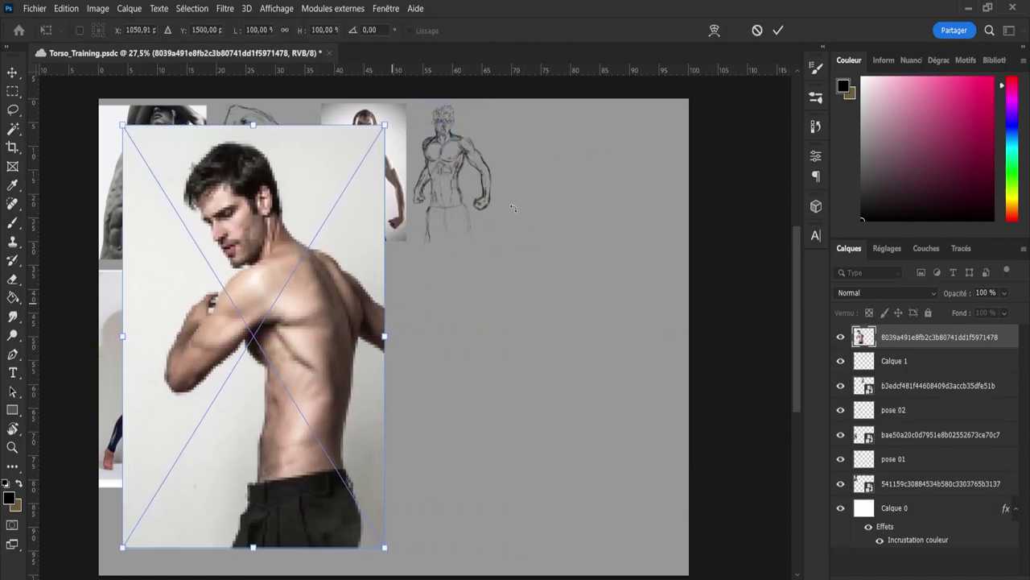
left_click(779, 30)
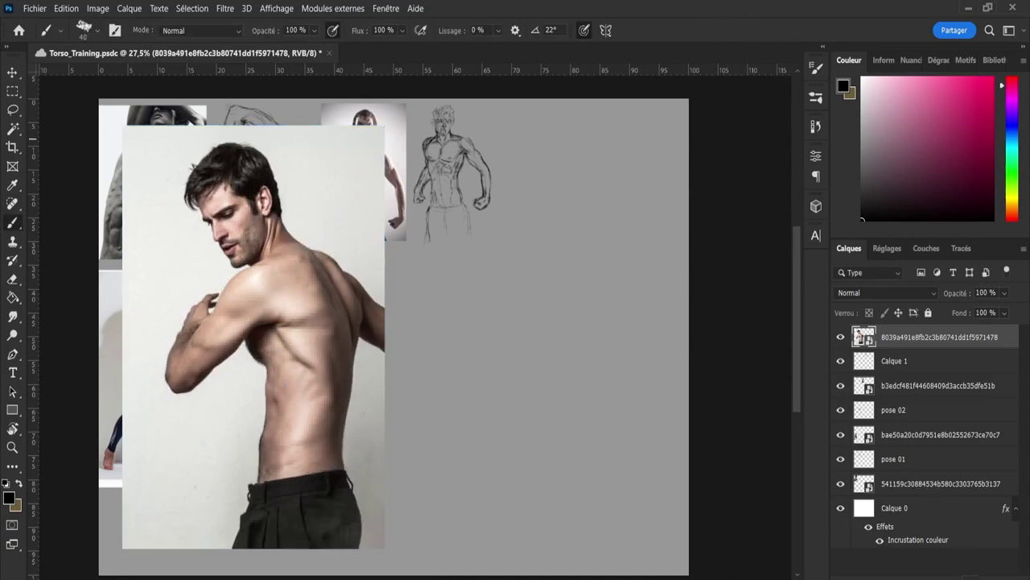
key("ctrl+shift+alt+n")
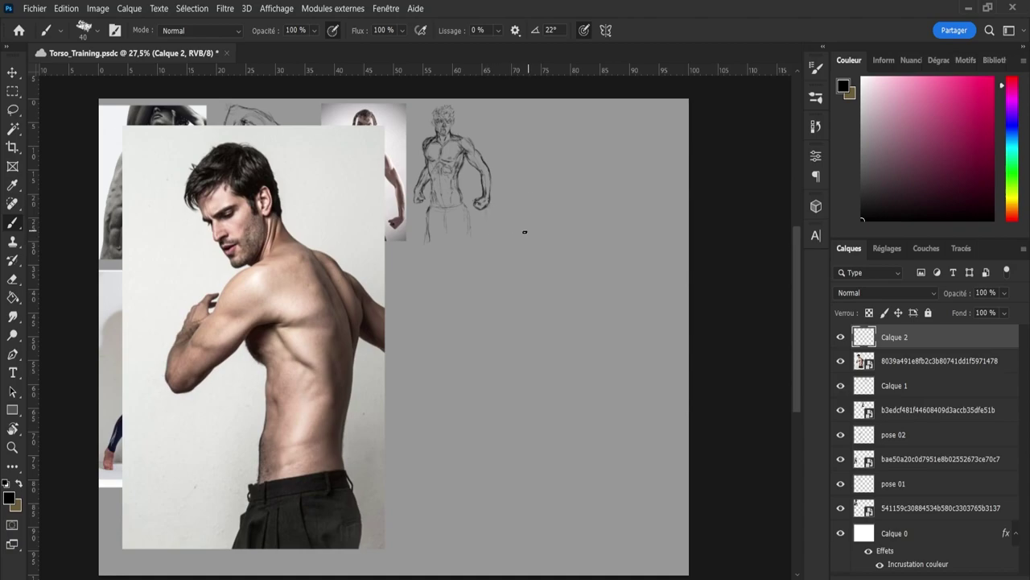
Sketch the turned man's head beside the photo with a skull oval, ear, jaw and facial guide lines
left_click_drag(524, 232, 538, 228)
left_click_drag(504, 208, 528, 234)
mouse_move(532, 214)
left_mouse_down()
mouse_move(544, 228)
mouse_move(541, 211)
mouse_move(544, 234)
left_mouse_up()
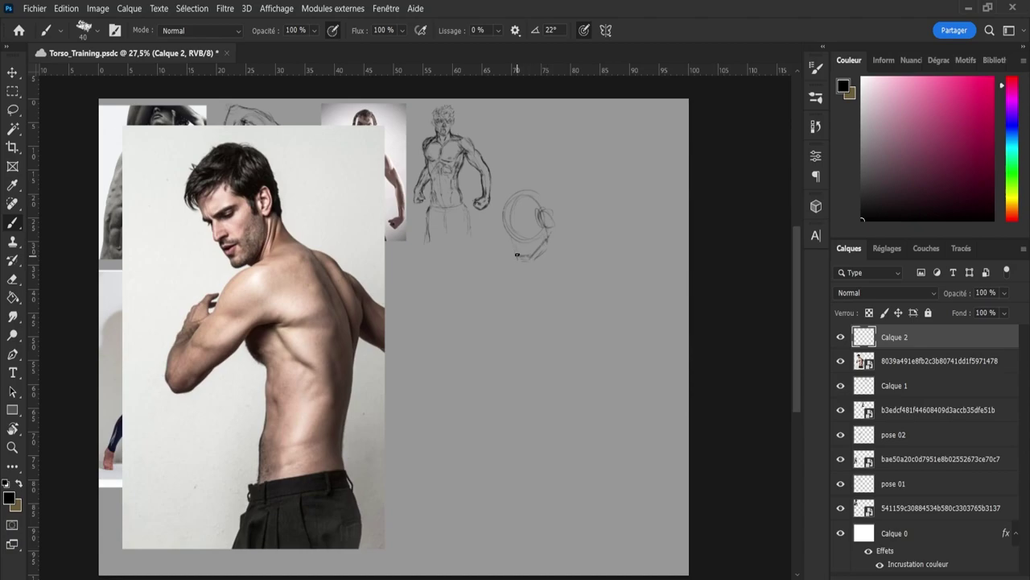
left_click_drag(514, 247, 504, 228)
left_click_drag(511, 232, 513, 241)
mouse_move(526, 221)
left_mouse_down()
mouse_move(502, 227)
mouse_move(541, 209)
left_mouse_up()
Sketch the neck, the long curved body line and the rounded rib cage below the turned man's head
mouse_move(563, 244)
left_mouse_down()
mouse_move(565, 260)
mouse_move(534, 272)
left_mouse_up()
left_click_drag(527, 296, 539, 318)
mouse_move(555, 262)
left_mouse_down()
mouse_move(574, 367)
mouse_move(553, 424)
mouse_move(573, 325)
mouse_move(585, 422)
mouse_move(586, 455)
left_mouse_up()
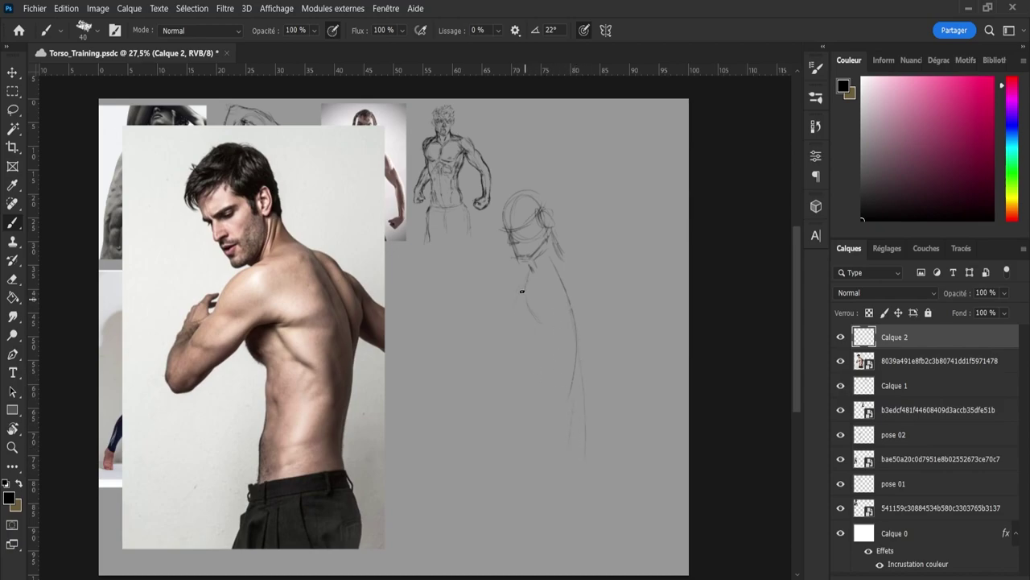
left_click_drag(529, 309, 566, 330)
mouse_move(581, 261)
left_mouse_down()
mouse_move(561, 340)
mouse_move(594, 298)
mouse_move(572, 336)
left_mouse_up()
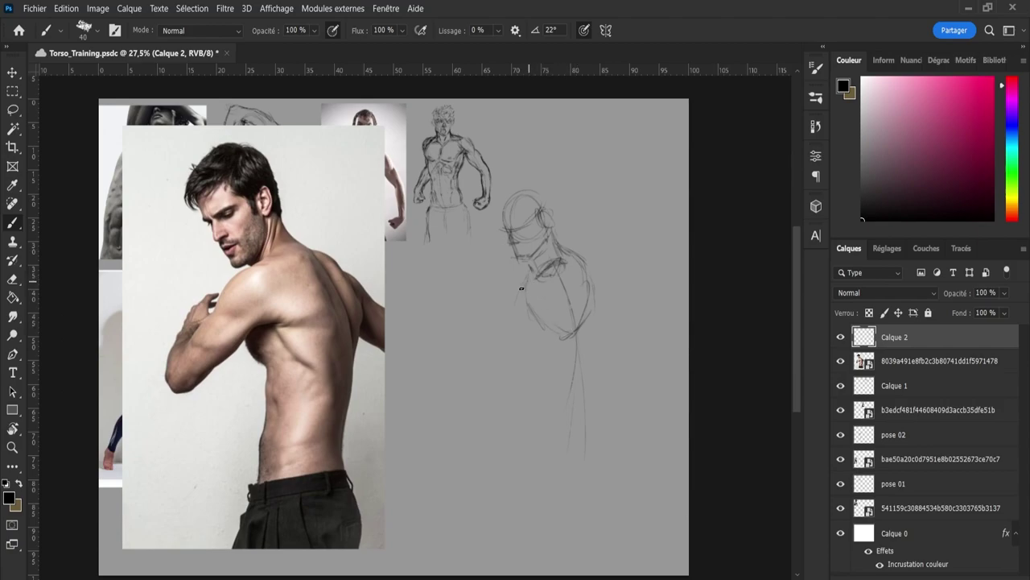
Rough in the near shoulder, the bent arm with its elbow and raised hand, and the upper back contour
left_click_drag(527, 276, 512, 294)
mouse_move(514, 284)
left_mouse_down()
mouse_move(523, 277)
mouse_move(542, 298)
mouse_move(549, 284)
left_mouse_up()
mouse_move(516, 278)
left_mouse_down()
mouse_move(521, 307)
mouse_move(541, 293)
mouse_move(517, 300)
left_mouse_up()
mouse_move(474, 334)
left_mouse_down()
mouse_move(514, 311)
mouse_move(491, 334)
mouse_move(496, 299)
mouse_move(500, 330)
left_mouse_up()
left_click_drag(588, 268, 582, 306)
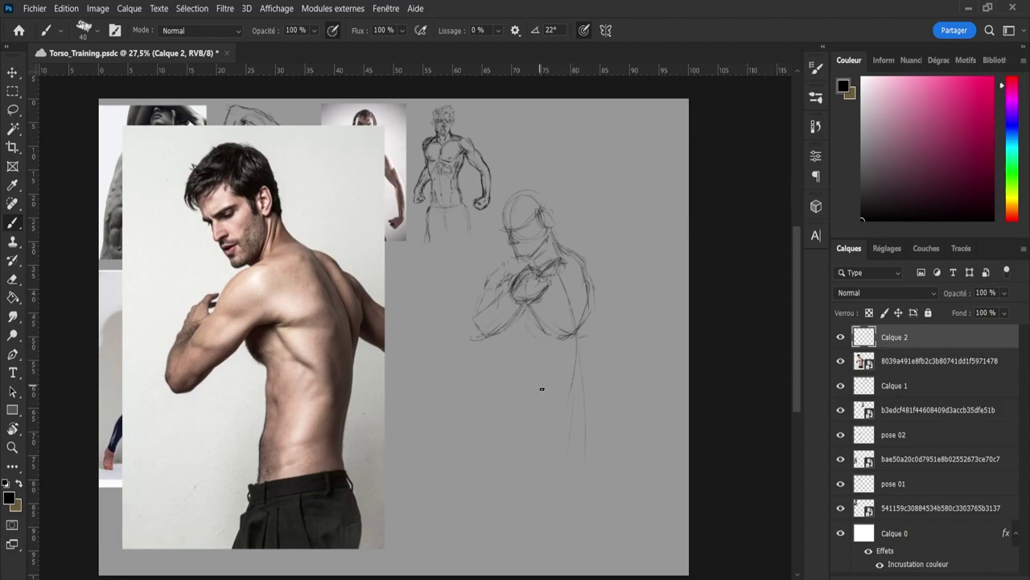
Add light side lines for the lower torso and rough in the far shoulder and arm extending behind the body
left_click_drag(547, 347, 548, 398)
left_click_drag(547, 350, 548, 400)
left_click_drag(598, 326, 593, 380)
mouse_move(588, 252)
left_mouse_down()
mouse_move(599, 314)
mouse_move(599, 298)
left_mouse_up()
mouse_move(601, 259)
left_mouse_down()
mouse_move(606, 292)
mouse_move(639, 290)
mouse_move(632, 308)
mouse_move(652, 301)
mouse_move(645, 312)
mouse_move(632, 321)
left_mouse_up()
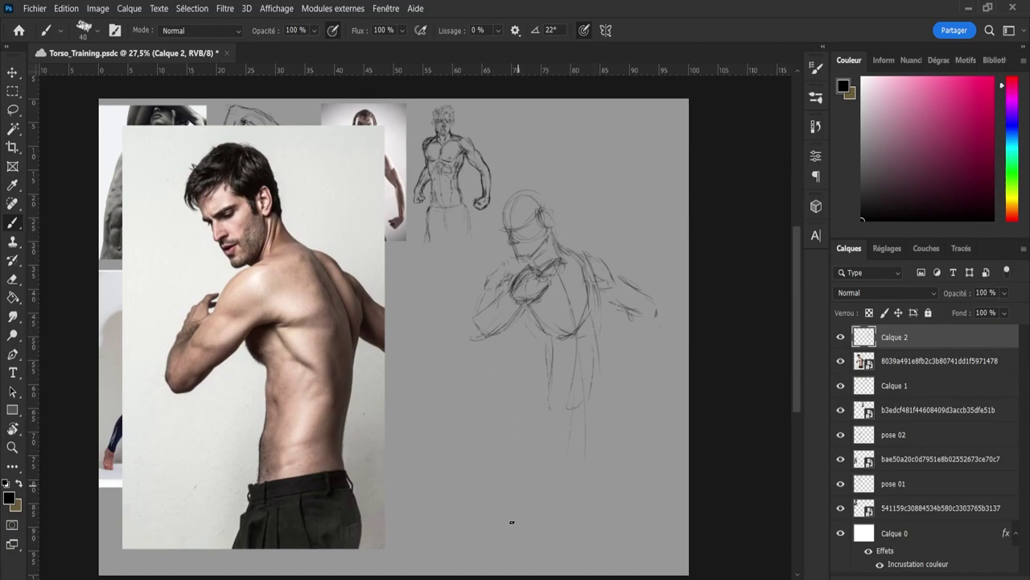
Darken the neck and near shoulder contours and define the upper arm's muscle lines down towards the elbow
mouse_move(523, 308)
left_mouse_down()
mouse_move(553, 296)
mouse_move(535, 295)
mouse_move(520, 271)
mouse_move(511, 289)
mouse_move(547, 263)
left_mouse_up()
mouse_move(545, 262)
left_mouse_down()
mouse_move(532, 266)
mouse_move(547, 265)
left_mouse_up()
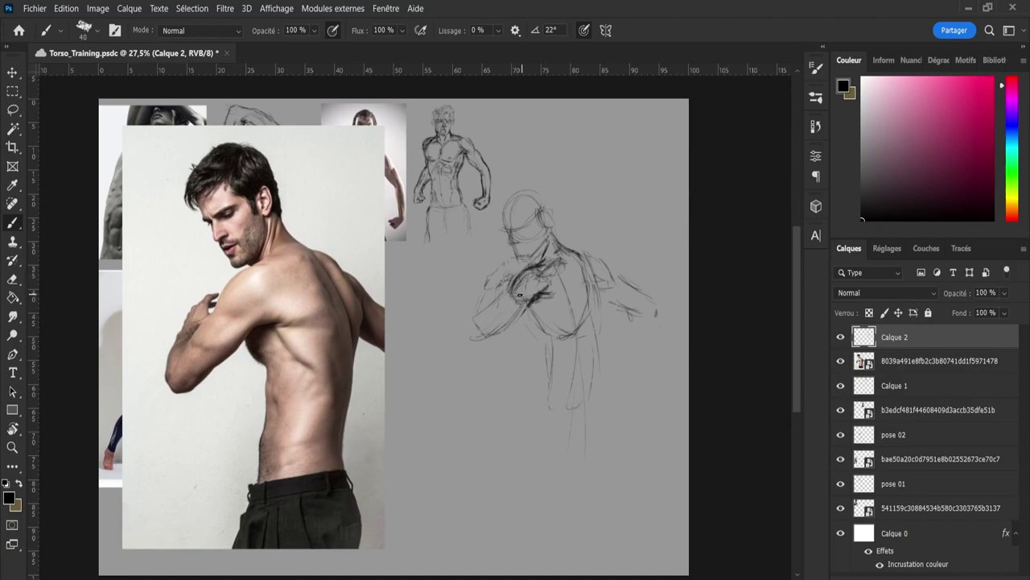
left_click_drag(509, 294, 523, 292)
left_click_drag(505, 296, 490, 316)
left_click_drag(503, 330, 526, 309)
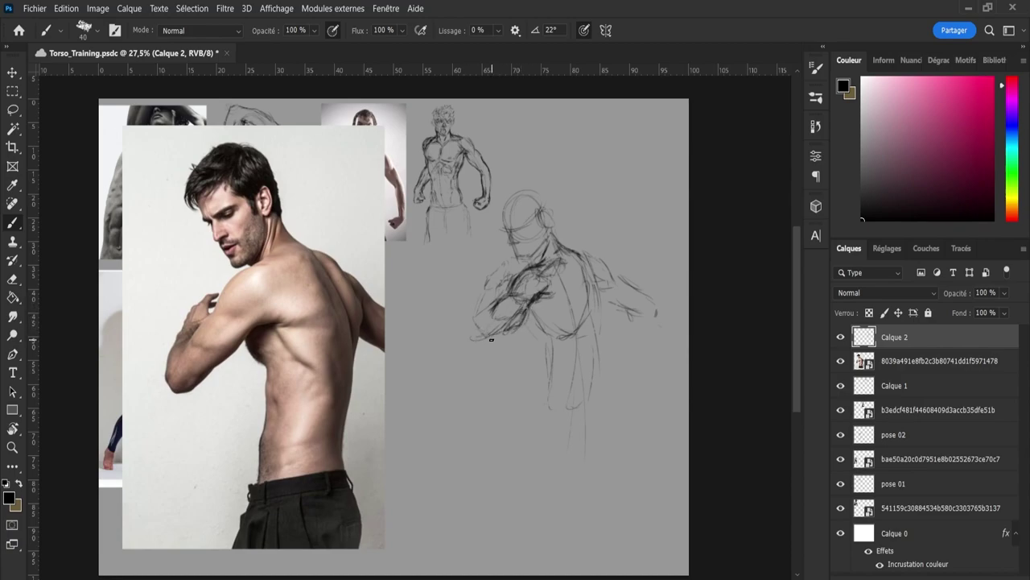
Outline the bent arm's elbow, forearm and raised hand, and erase stray lines along the forearm's outer edge
mouse_move(491, 339)
left_mouse_down()
mouse_move(501, 333)
mouse_move(481, 337)
left_mouse_up()
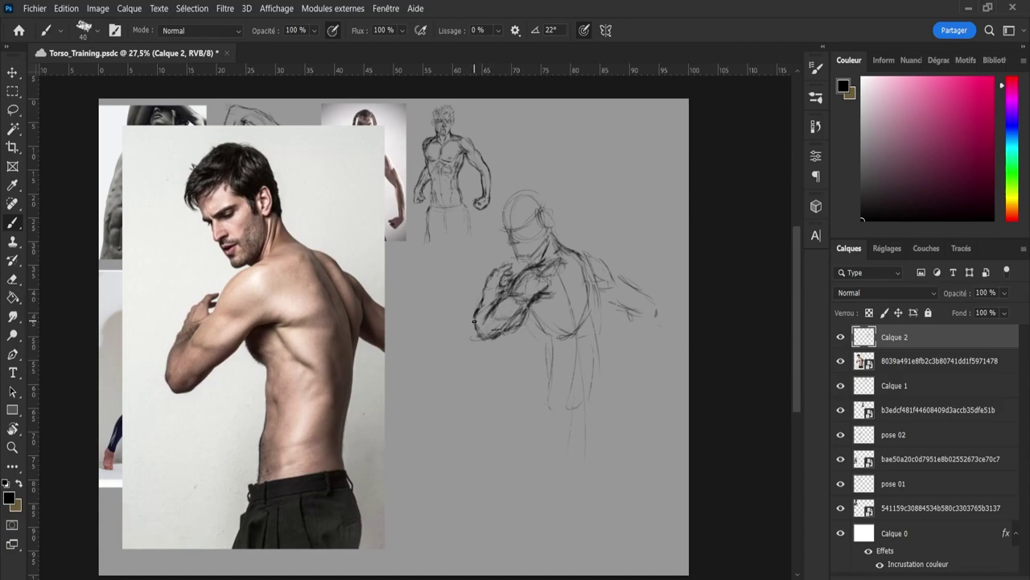
left_click_drag(477, 328, 481, 307)
key("e")
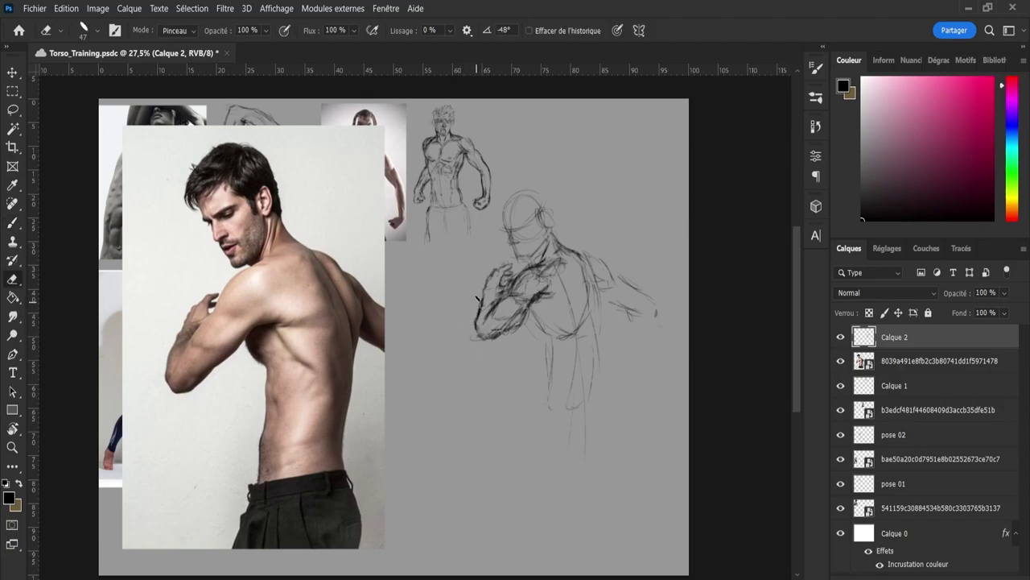
key("b")
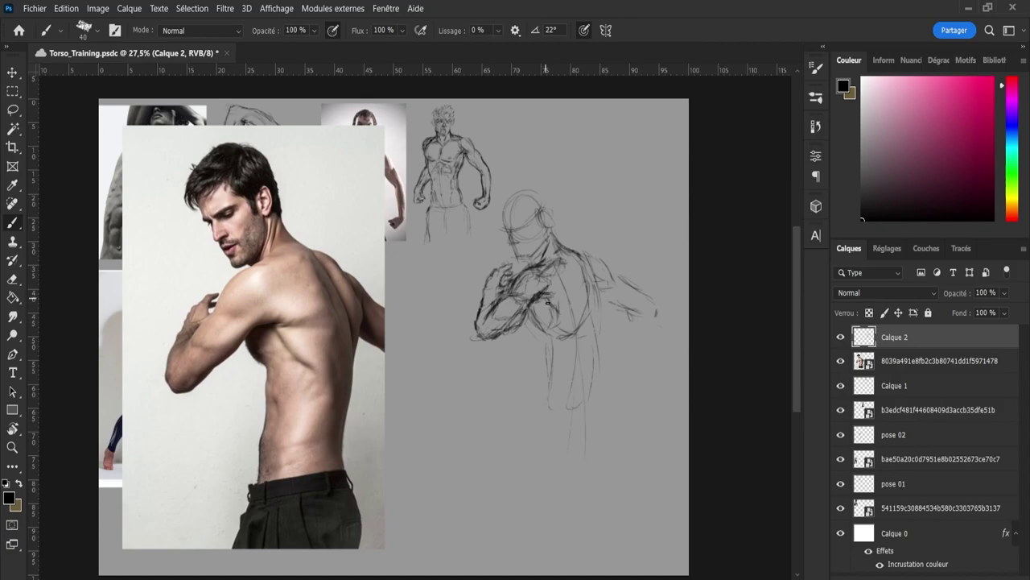
Strengthen the armpit, side of the chest and shoulder-blade contours of the turned man's upper torso
left_click_drag(547, 299, 561, 320)
mouse_move(583, 336)
left_mouse_down()
mouse_move(562, 261)
mouse_move(583, 308)
left_mouse_up()
left_click_drag(561, 260, 580, 306)
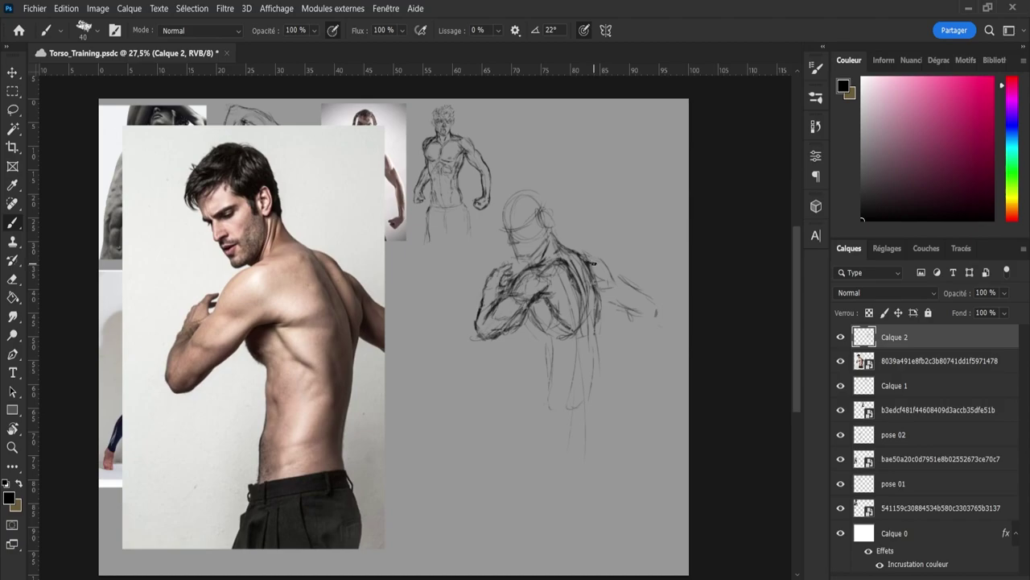
Define the far shoulder and outline the upper and lower edges of the arm extending behind the body
left_click_drag(588, 261, 604, 272)
left_click_drag(583, 256, 595, 263)
left_click_drag(607, 302, 631, 316)
left_click_drag(600, 267, 628, 283)
mouse_move(644, 316)
left_mouse_down()
mouse_move(629, 307)
mouse_move(651, 296)
left_mouse_up()
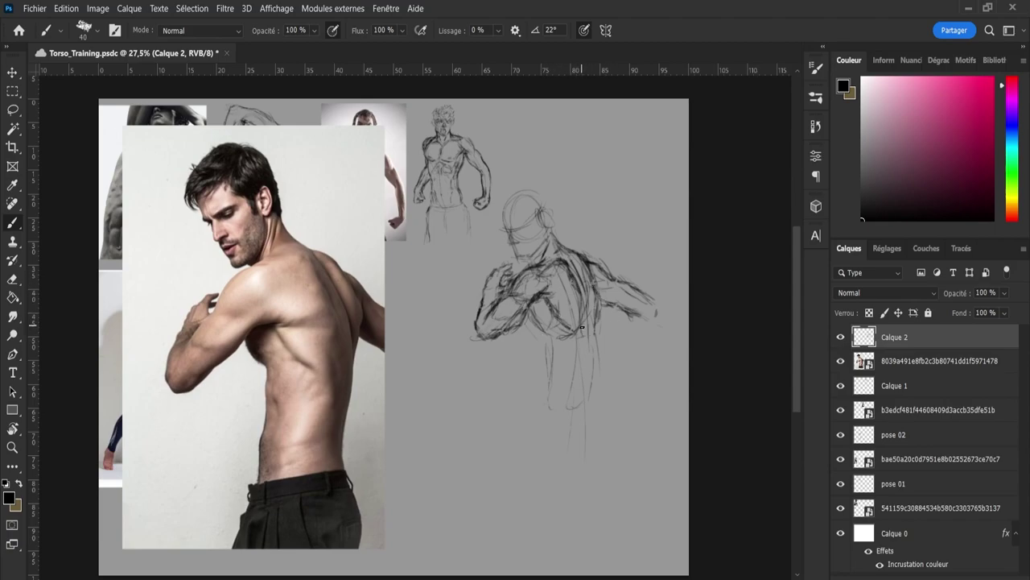
Sketch the back muscle line and outer back contour down to the waist, and erase the stray outer lines
left_click_drag(582, 327, 580, 358)
left_click_drag(595, 309, 596, 351)
mouse_move(575, 274)
left_mouse_down()
mouse_move(603, 367)
mouse_move(607, 359)
mouse_move(593, 420)
left_mouse_up()
left_click_drag(604, 354, 596, 409)
key("e")
left_click_drag(602, 364, 593, 393)
left_click_drag(603, 343, 599, 364)
Redraw the back contour and outline the front of the abdomen down to the waistline
key("b")
left_click_drag(588, 299, 594, 412)
left_click_drag(552, 361, 543, 413)
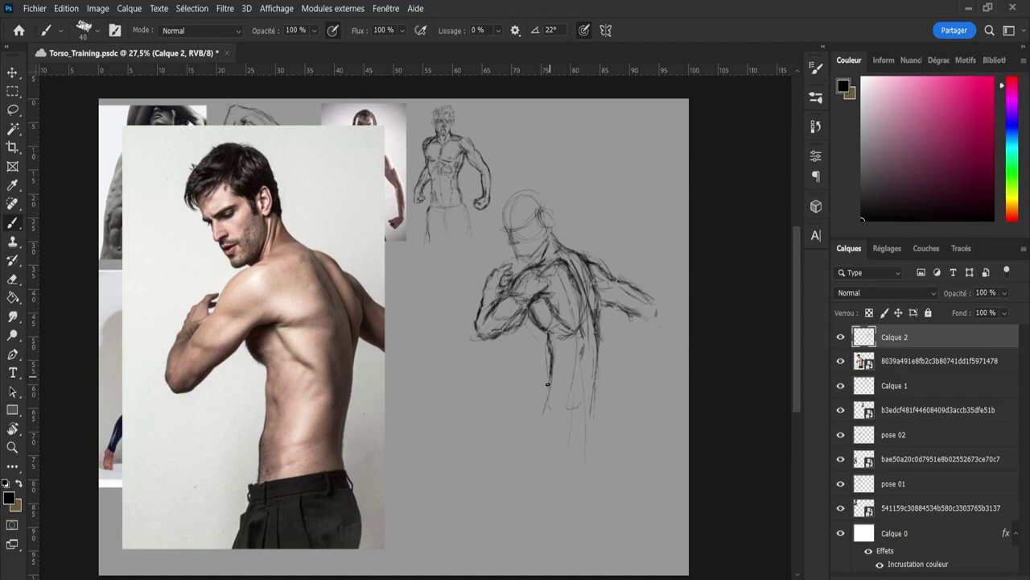
mouse_move(548, 379)
left_mouse_down()
mouse_move(537, 419)
mouse_move(542, 400)
mouse_move(556, 424)
mouse_move(541, 425)
mouse_move(583, 420)
mouse_move(539, 418)
mouse_move(539, 434)
mouse_move(601, 404)
mouse_move(565, 423)
mouse_move(595, 411)
mouse_move(596, 324)
left_mouse_up()
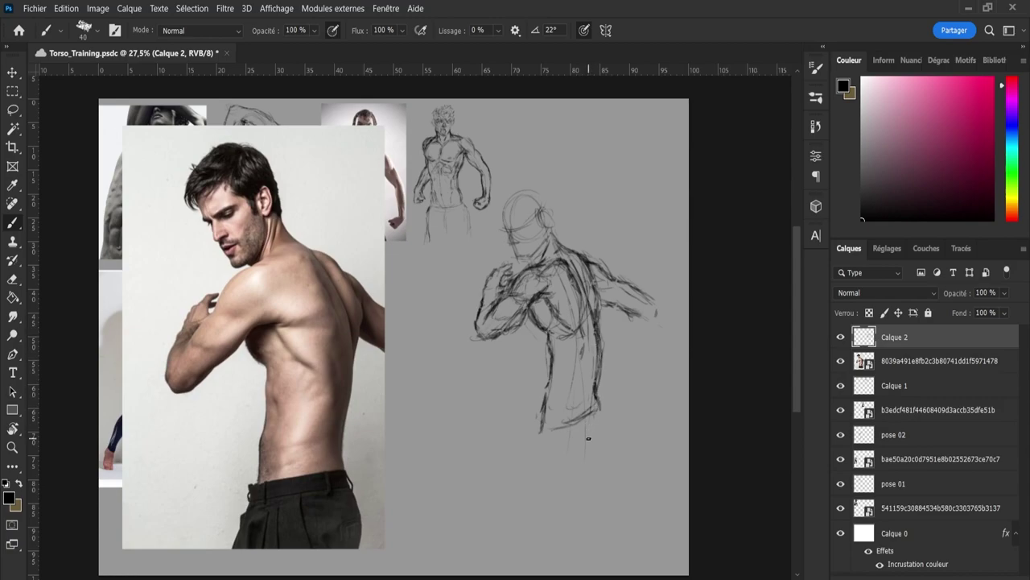
Select the back contour and far arm with the Lasso, widen them to about 112%, and deselect
key("l")
mouse_move(624, 417)
left_mouse_down()
mouse_move(593, 406)
mouse_move(592, 311)
mouse_move(573, 264)
mouse_move(581, 236)
mouse_move(675, 282)
mouse_move(634, 368)
left_mouse_up()
key("ctrl+t")
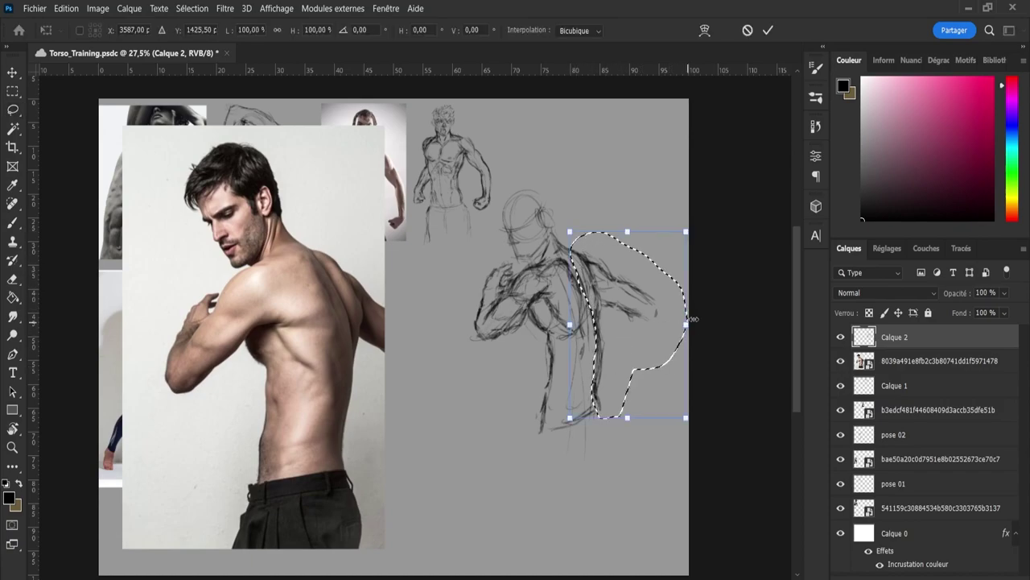
left_click_drag(687, 325, 700, 325)
left_click(769, 30)
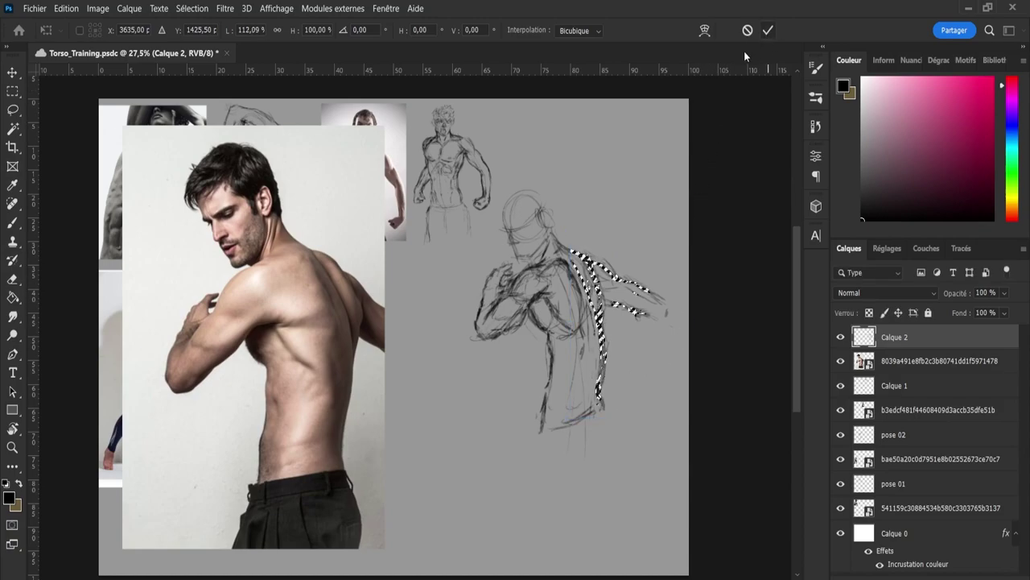
key("ctrl+d")
Select the arm extending behind the body with the Lasso, shorten it slightly with Free Transform, and deselect
mouse_move(643, 341)
left_mouse_down()
mouse_move(650, 268)
mouse_move(613, 259)
mouse_move(610, 288)
mouse_move(643, 341)
left_mouse_up()
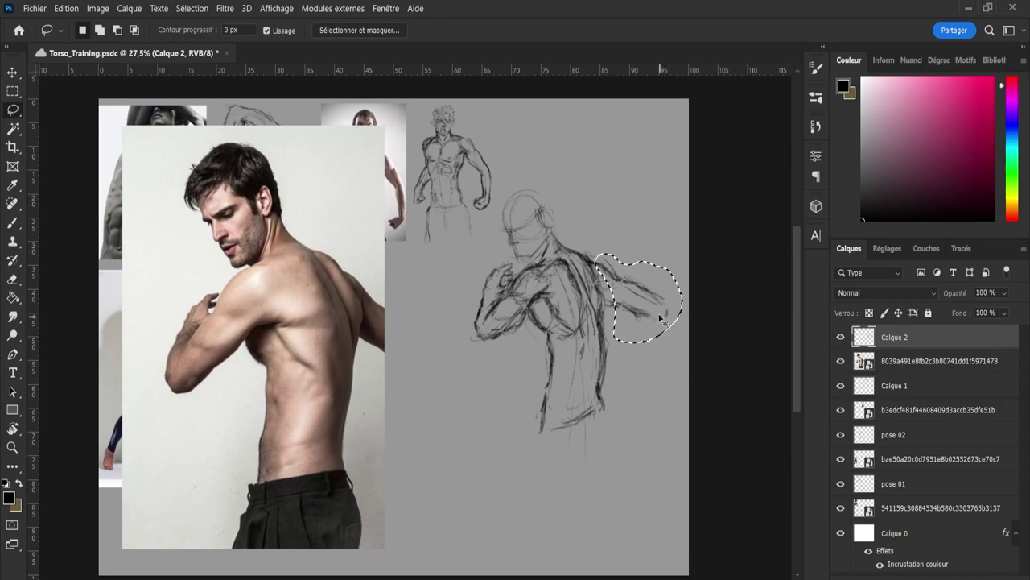
key("ctrl+t")
left_click_drag(681, 299, 673, 297)
left_click(768, 30)
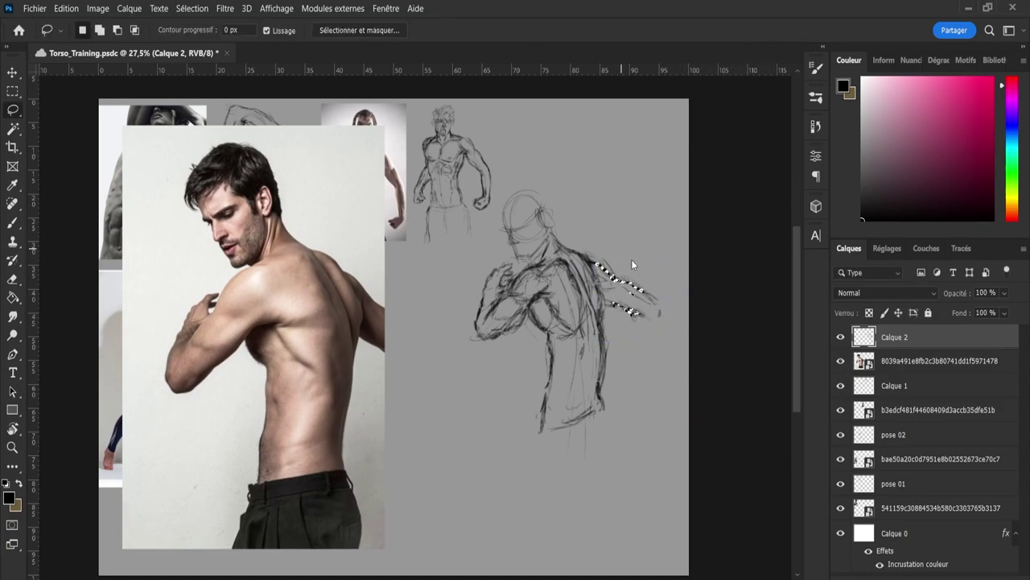
key("ctrl+d")
Sketch the waistband, hips and upper trouser lines below the torso, erasing and redrawing the front edge
key("b")
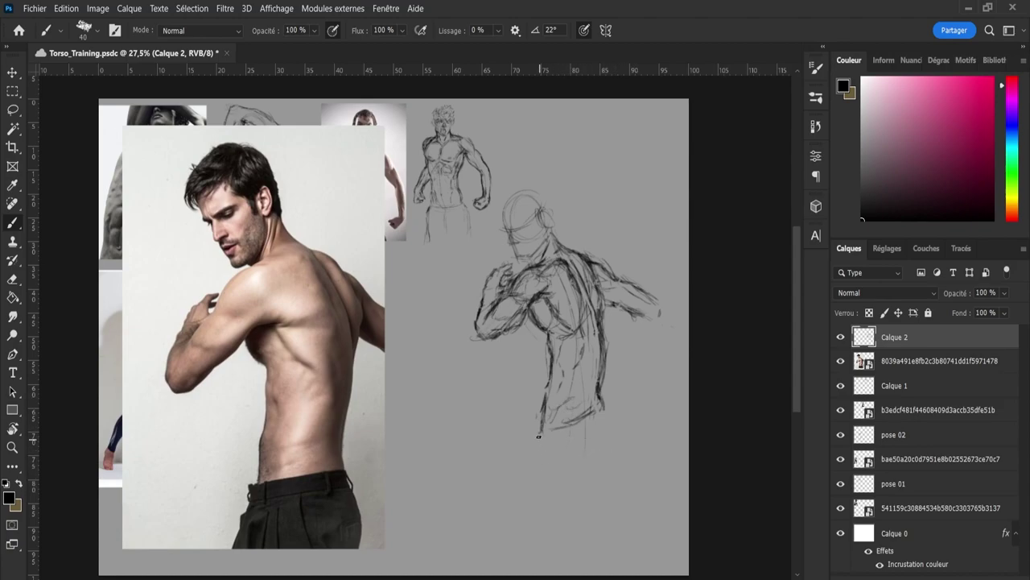
mouse_move(537, 431)
left_mouse_down()
mouse_move(537, 442)
mouse_move(530, 423)
mouse_move(546, 431)
mouse_move(536, 472)
mouse_move(544, 480)
left_mouse_up()
key("e")
mouse_move(529, 427)
left_mouse_down()
mouse_move(539, 496)
mouse_move(534, 437)
mouse_move(544, 467)
left_mouse_up()
key("b")
left_click_drag(537, 431, 534, 480)
left_click_drag(600, 407, 620, 452)
left_click_drag(610, 412, 618, 436)
left_click_drag(539, 435, 529, 459)
Select the trousers with the Lasso, scale them to about 89%, shift them under the waist, and deselect
key("l")
mouse_move(524, 507)
left_mouse_down()
mouse_move(522, 459)
mouse_move(543, 431)
mouse_move(651, 458)
mouse_move(519, 507)
left_mouse_up()
key("ctrl+t")
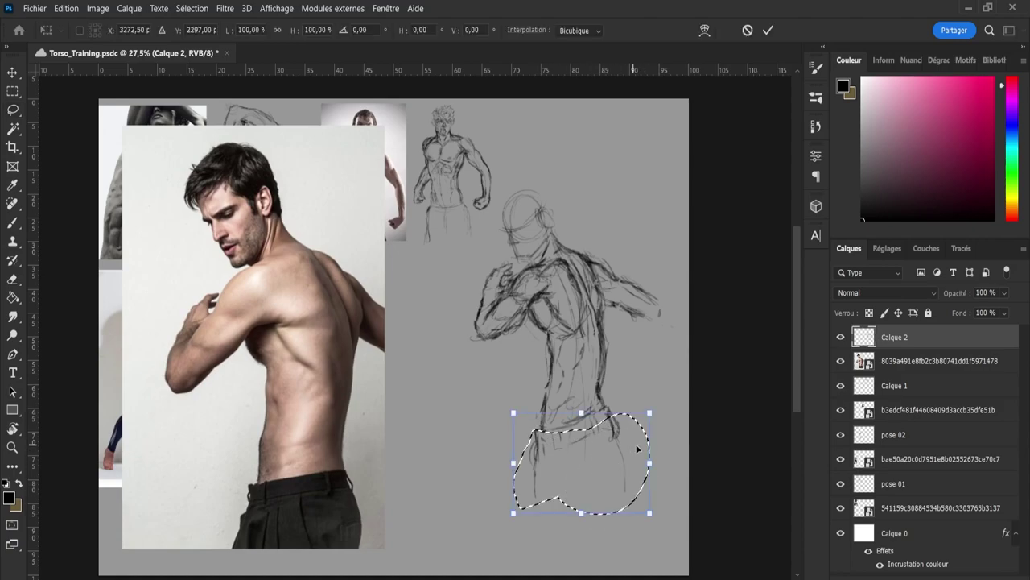
left_click_drag(654, 515, 638, 505)
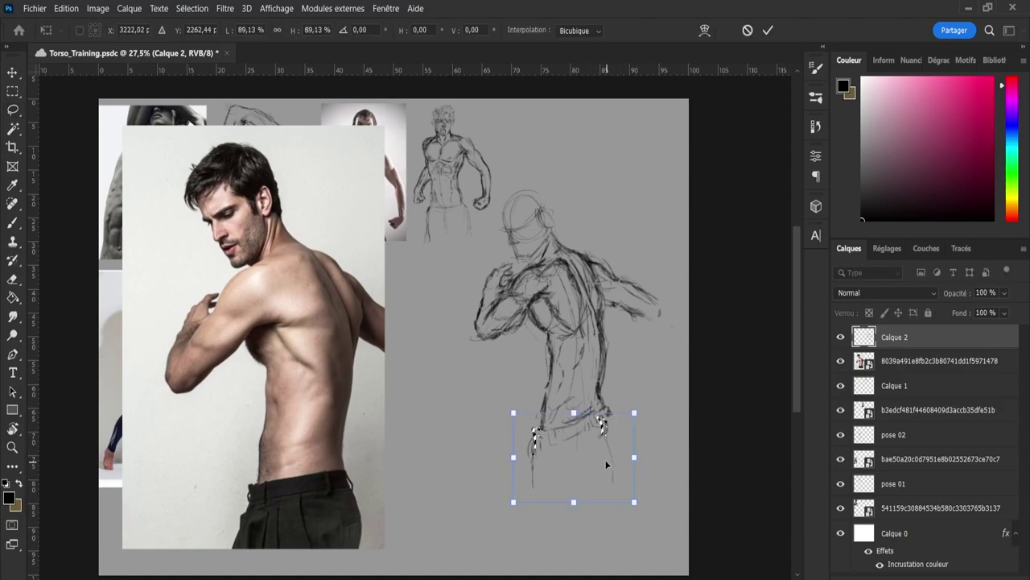
left_click_drag(604, 458, 608, 455)
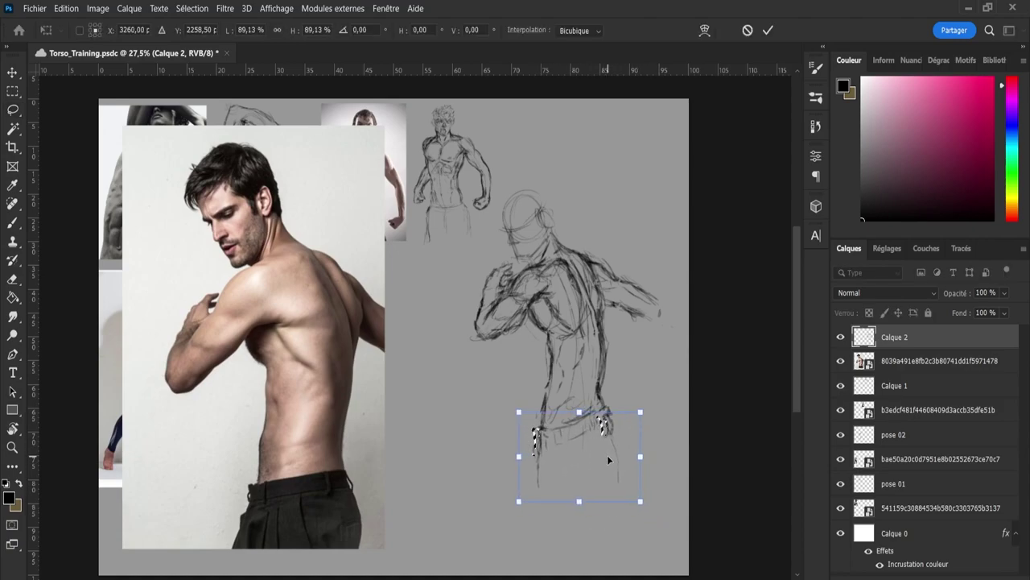
left_click(768, 30)
key("ctrl+d")
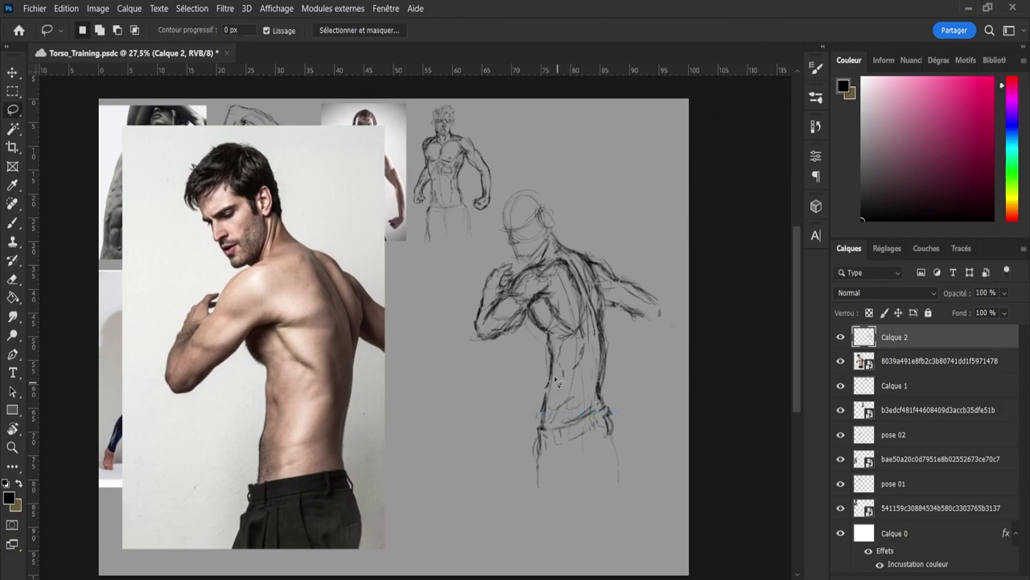
Detail the man's face, ear and tousled hair, cleaning up the back of the head, and add the far hand
key("b")
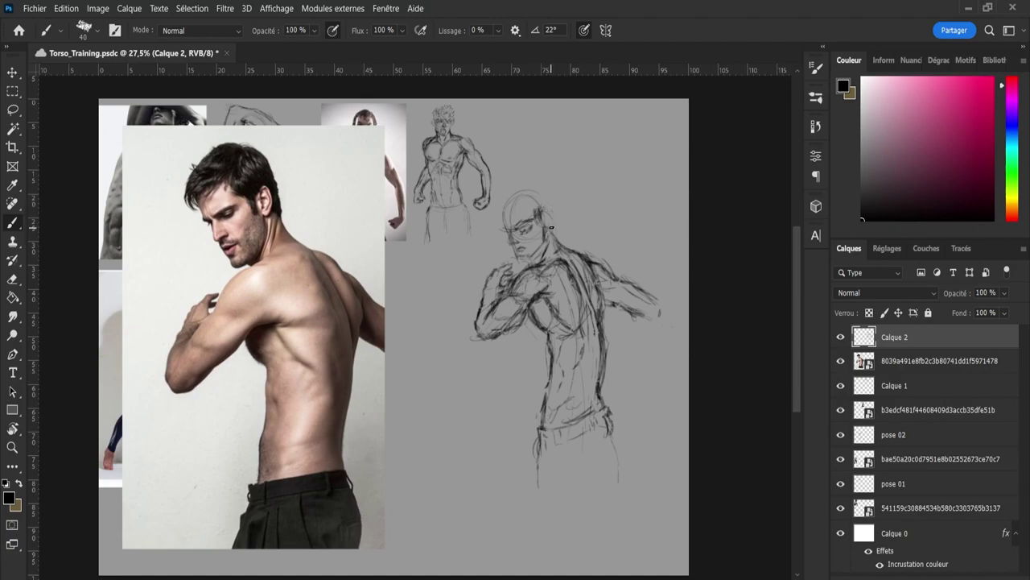
left_click_drag(553, 214, 544, 190)
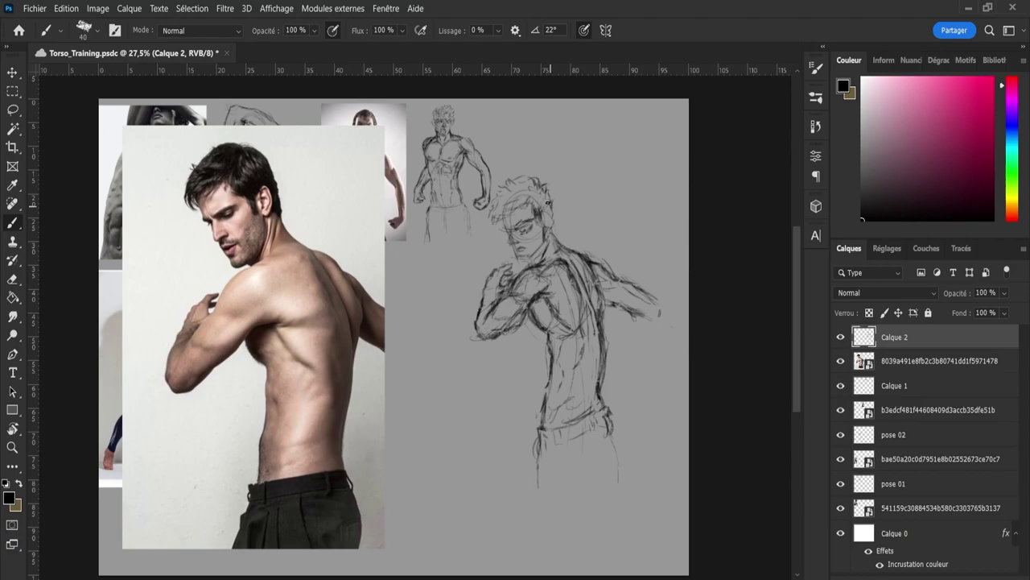
key("e")
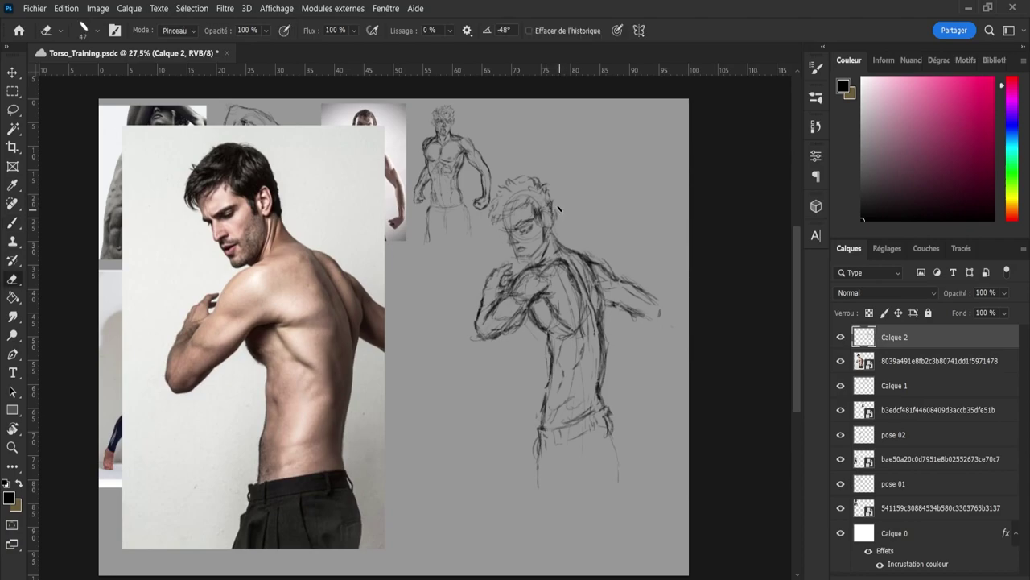
left_click_drag(558, 213, 553, 202)
key("b")
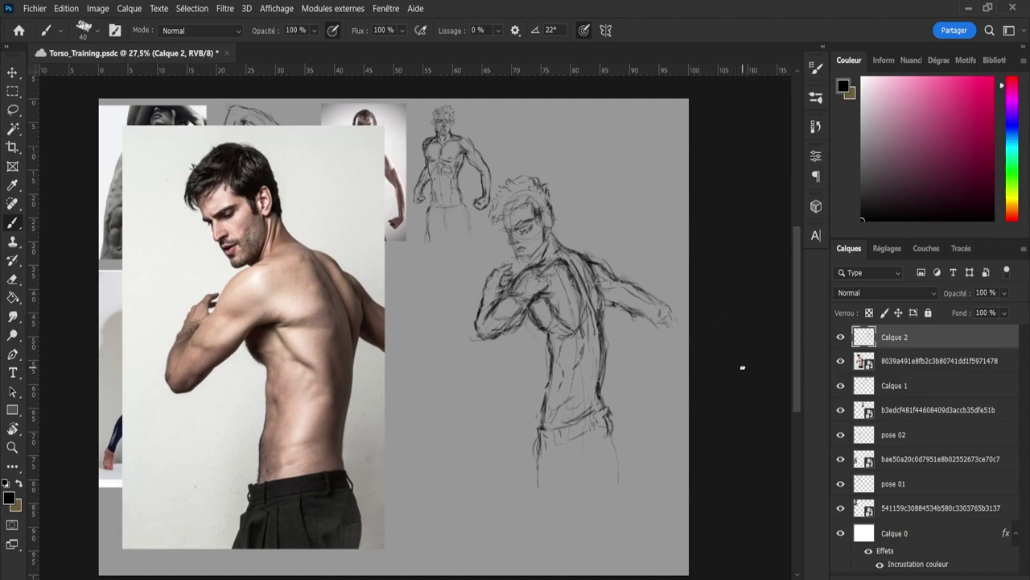
Scale the fourth sketch and its reference photo together to about 54% and move them below the third pose
left_click(893, 361, "shift")
key("ctrl+t")
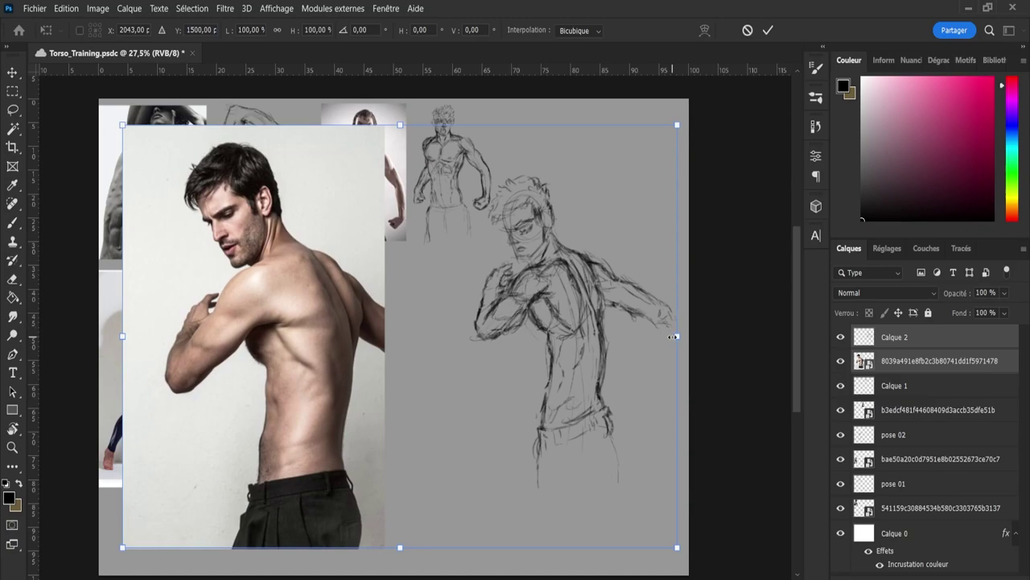
left_click_drag(673, 337, 483, 337)
left_click_drag(216, 368, 382, 376)
left_click_drag(662, 337, 599, 338)
left_click_drag(366, 358, 420, 377)
left_click(768, 30)
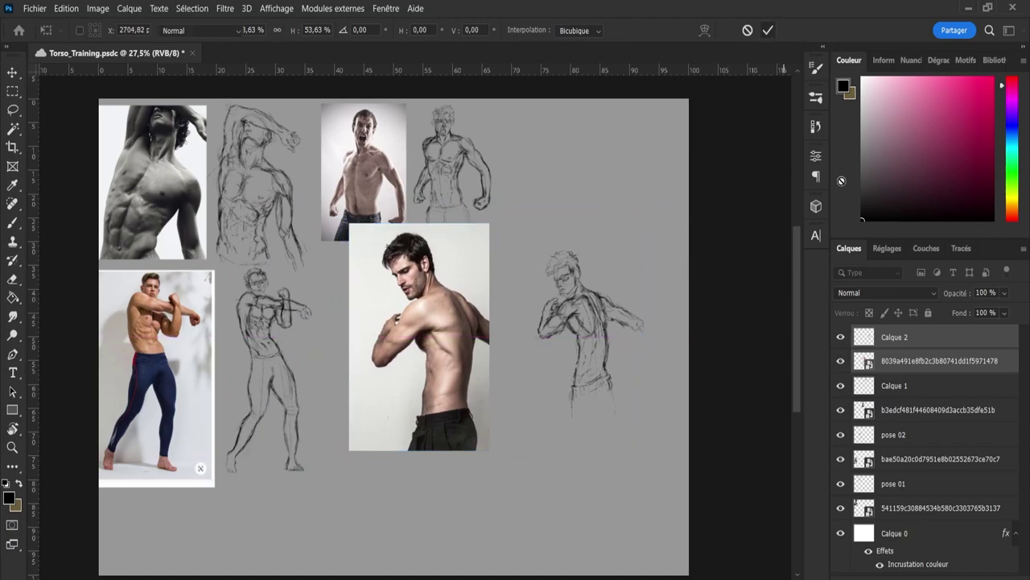
Scale the turned man's reference photo to about 32% and place it in the top row beside the third sketch
left_click(923, 362)
key("ctrl+t")
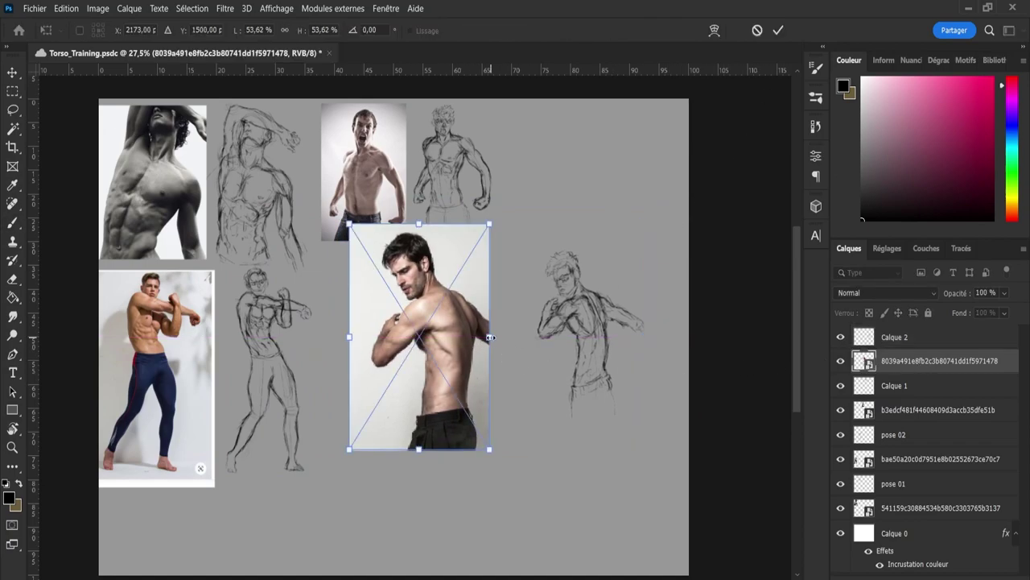
left_click_drag(490, 337, 439, 336)
mouse_move(399, 364)
left_mouse_down()
mouse_move(566, 237)
mouse_move(550, 199)
mouse_move(588, 174)
mouse_move(560, 181)
mouse_move(573, 172)
left_mouse_up()
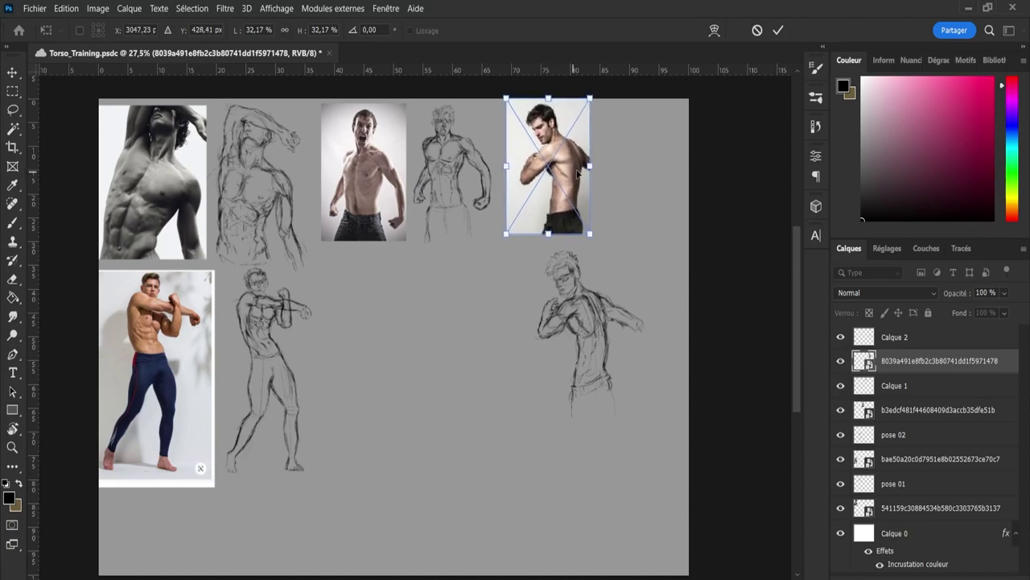
left_click(777, 30)
Scale the turned man's sketch to about 92% and place it directly beside its reference photo in the top row
left_click(922, 341)
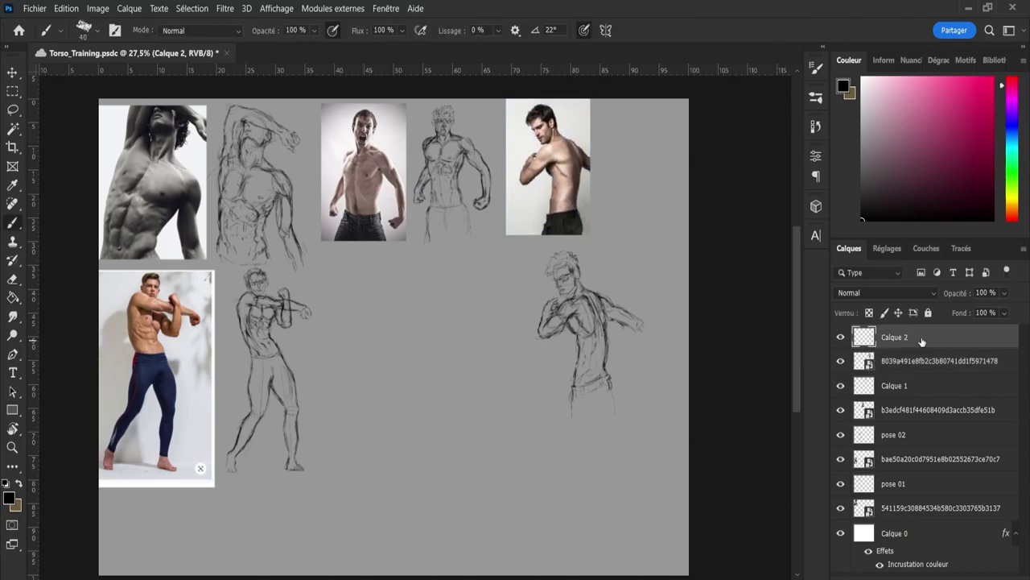
key("ctrl+t")
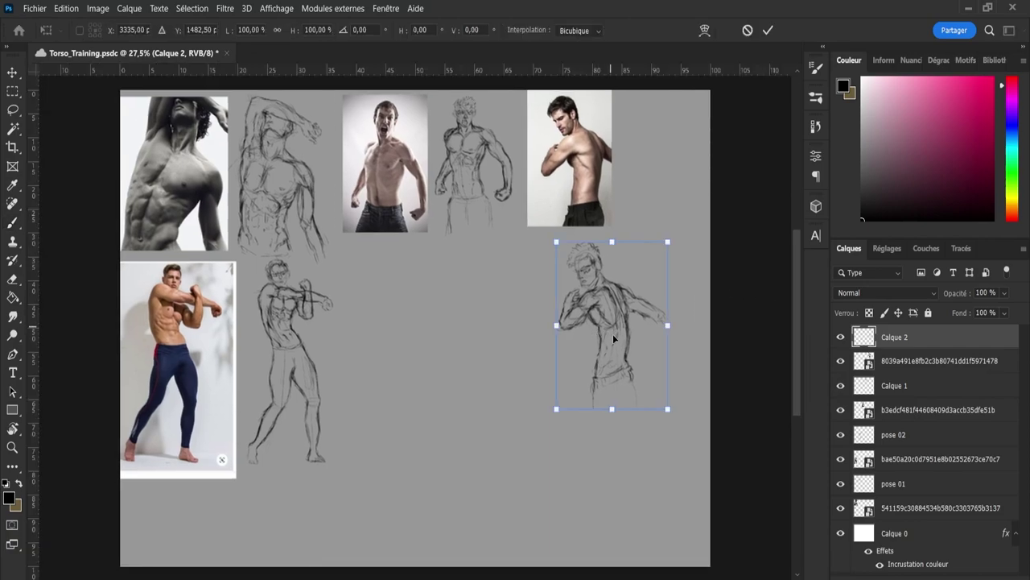
mouse_move(612, 338)
left_mouse_down()
mouse_move(672, 216)
mouse_move(670, 187)
left_mouse_up()
left_click_drag(733, 172, 663, 163)
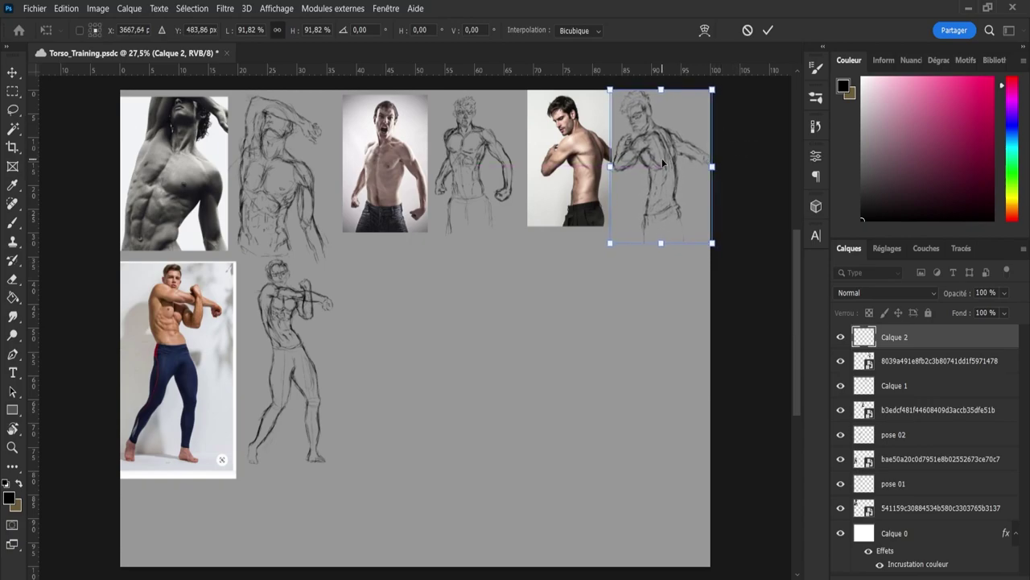
left_click(769, 31)
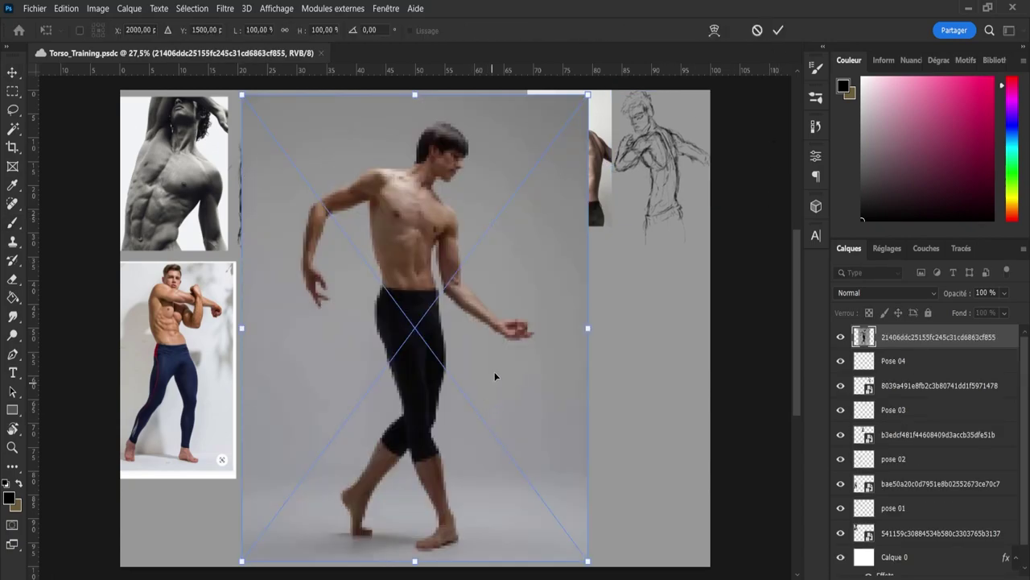
Scale the dancer reference photo to about 88.5% and position it over the canvas's left half near the lower edge
left_click_drag(587, 331, 546, 347)
left_click_drag(480, 349, 397, 357)
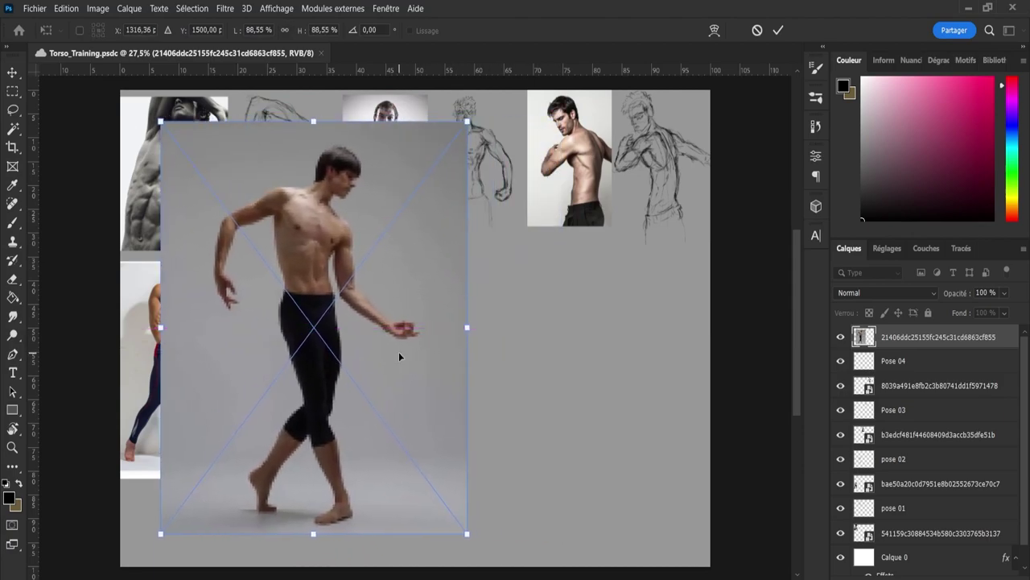
left_click(778, 30)
scroll(483, 370, "down", 1)
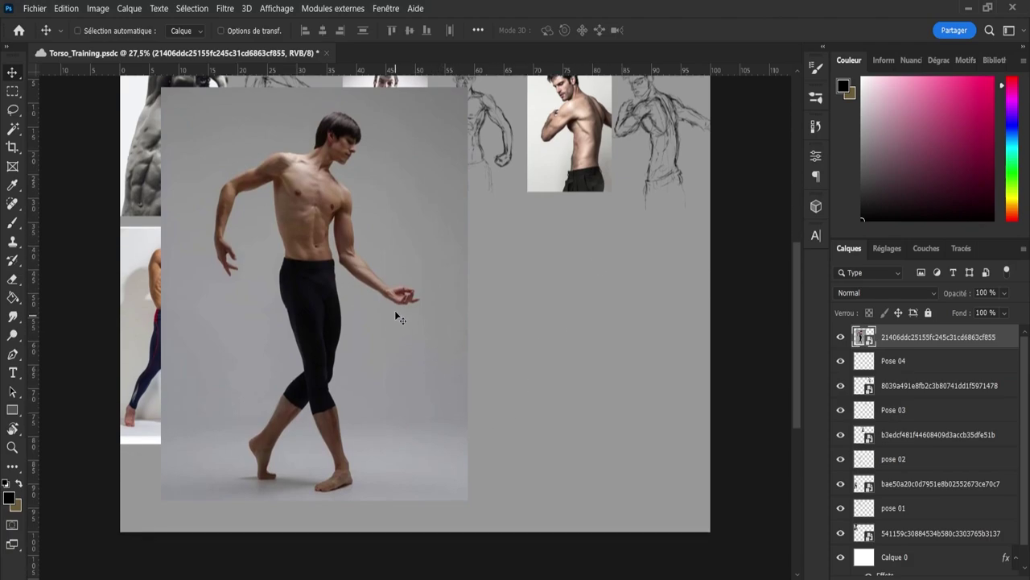
left_click_drag(394, 310, 378, 343)
scroll(476, 450, "left", 2)
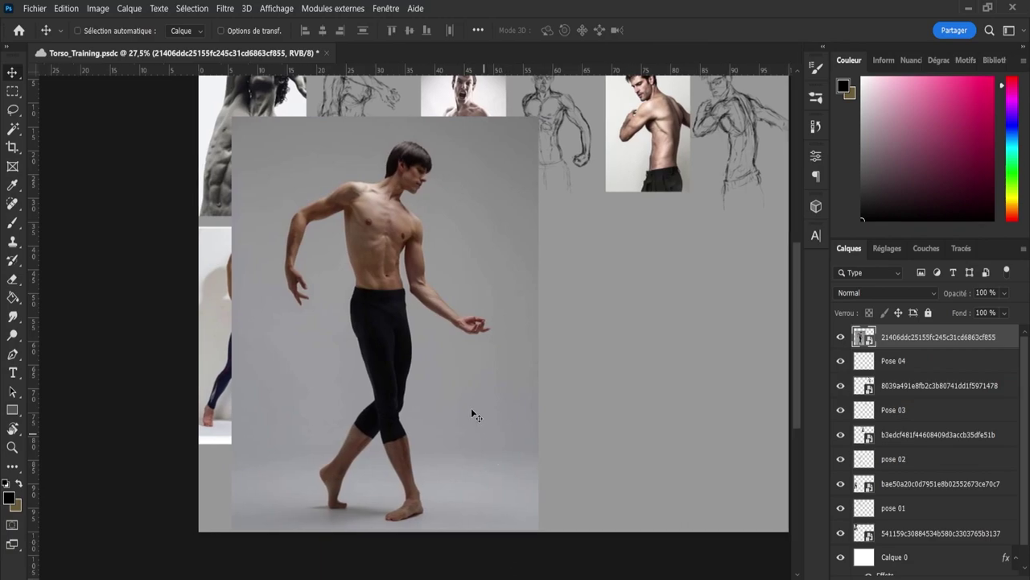
left_click_drag(471, 407, 458, 408)
Add a new empty layer above the dancer photo for the fifth pose sketch
key("ctrl+shift+alt+n")
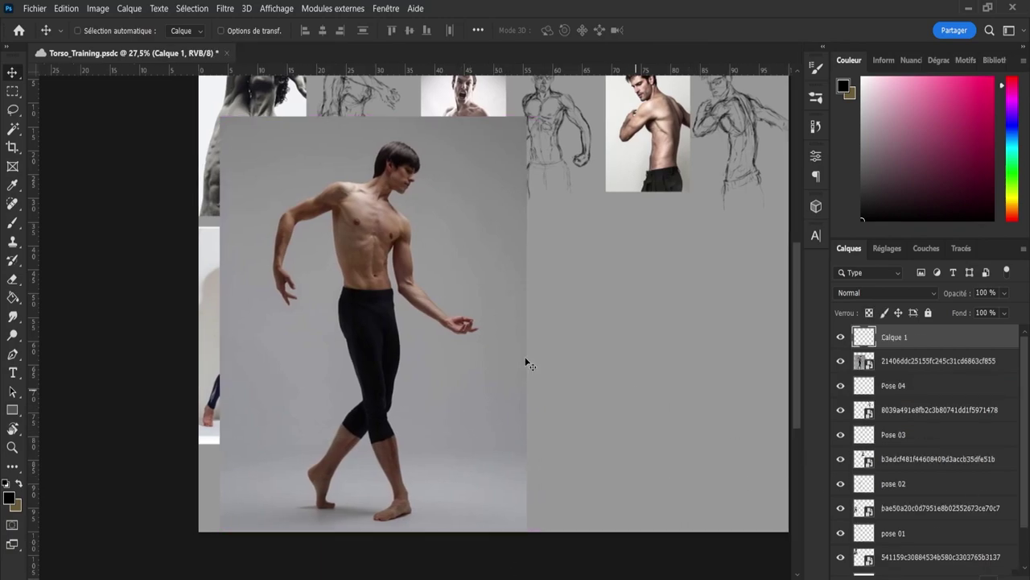
scroll(465, 300, "down", 1)
scroll(638, 292, "up", 1)
scroll(483, 248, "up", 1)
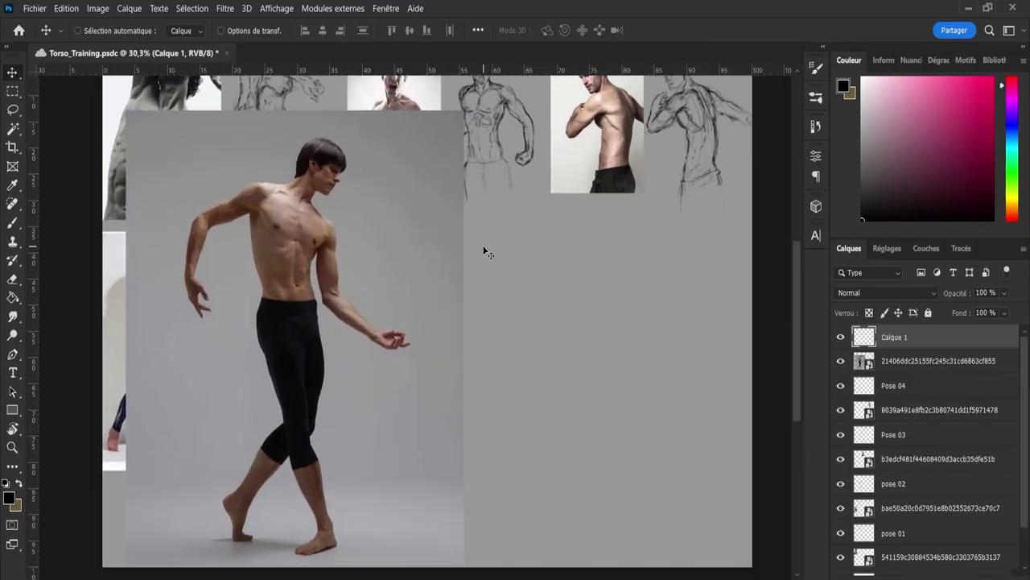
key("b")
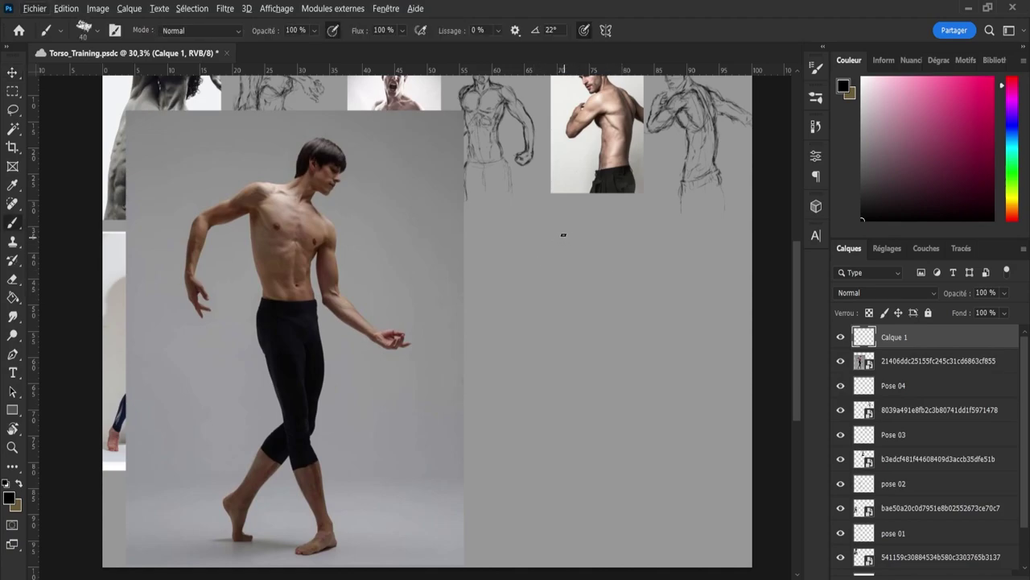
mouse_move(567, 225)
left_mouse_down()
mouse_move(556, 258)
mouse_move(568, 257)
left_mouse_up()
left_click_drag(561, 243, 577, 264)
left_click_drag(561, 263, 579, 268)
left_click_drag(581, 250, 582, 238)
left_click_drag(555, 259, 576, 266)
mouse_move(564, 263)
left_mouse_down()
mouse_move(562, 276)
mouse_move(583, 279)
mouse_move(604, 308)
mouse_move(553, 202)
left_mouse_up()
key("ctrl+t")
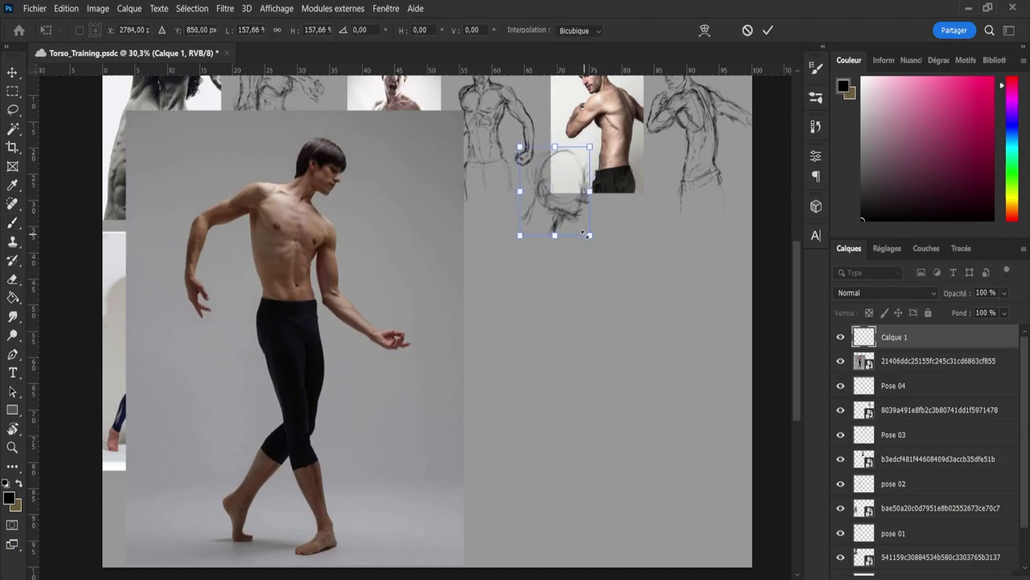
mouse_move(585, 234)
left_mouse_down()
mouse_move(572, 211)
mouse_move(581, 203)
mouse_move(595, 212)
mouse_move(552, 230)
left_mouse_up()
left_click(768, 30)
key("e")
Hide the Pose 04 sketch and its reference photo, keeping the dancer reference visible
left_click(840, 361)
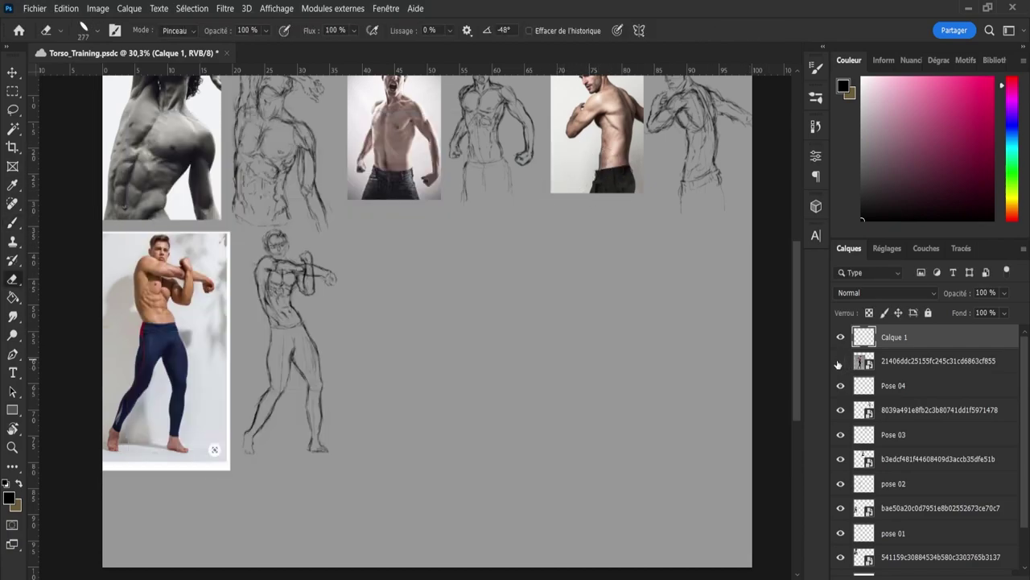
left_click(840, 361)
left_click_drag(841, 386, 841, 410)
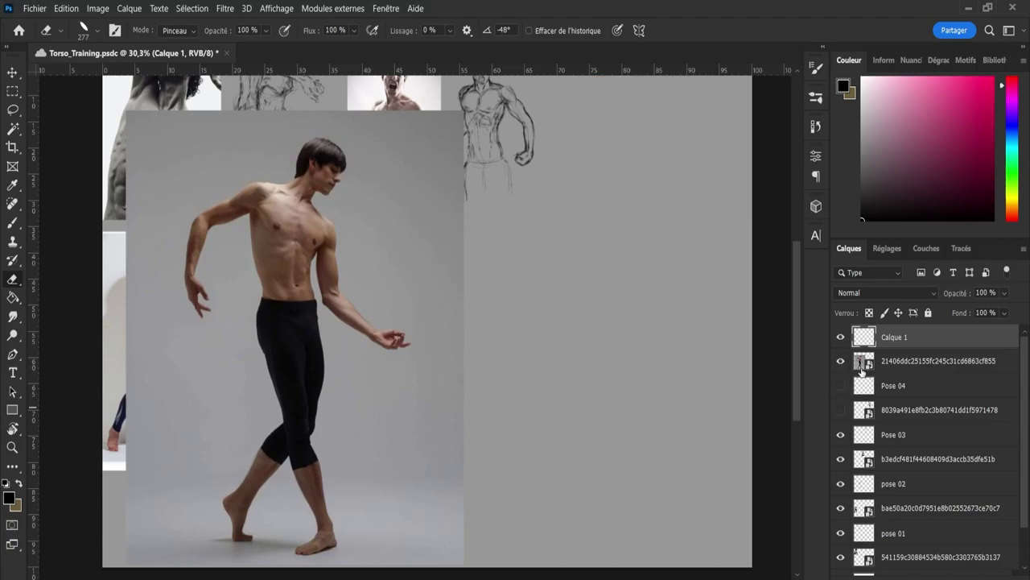
Sketch the dancer's head in profile with ear and neck, and lay in the slanted shoulder line
key("b")
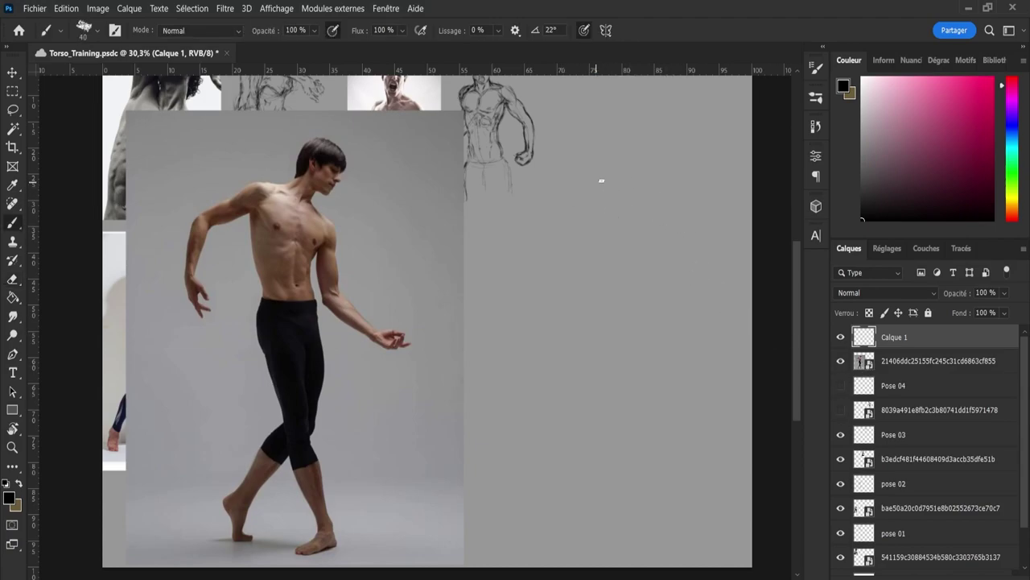
mouse_move(601, 181)
left_mouse_down()
mouse_move(599, 207)
mouse_move(616, 187)
mouse_move(607, 178)
mouse_move(624, 186)
mouse_move(615, 216)
mouse_move(580, 205)
mouse_move(614, 211)
mouse_move(582, 206)
left_mouse_up()
left_click_drag(581, 206, 608, 224)
left_click_drag(613, 201, 609, 214)
mouse_move(577, 232)
left_mouse_down()
mouse_move(588, 216)
mouse_move(570, 206)
mouse_move(562, 212)
mouse_move(589, 221)
mouse_move(587, 231)
mouse_move(562, 213)
mouse_move(538, 217)
left_mouse_up()
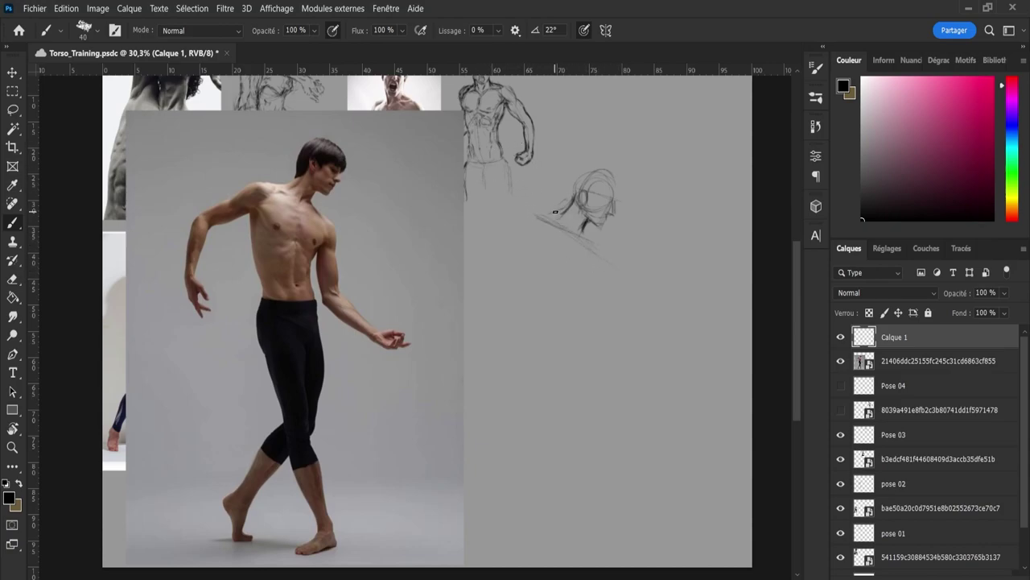
Reinforce the slanted shoulder line and rough in the rib cage as a tapered rounded form beneath it
mouse_move(545, 215)
left_mouse_down()
mouse_move(560, 212)
mouse_move(549, 218)
mouse_move(598, 240)
mouse_move(584, 237)
mouse_move(600, 254)
left_mouse_up()
mouse_move(536, 228)
left_mouse_down()
mouse_move(548, 266)
mouse_move(580, 283)
mouse_move(596, 256)
mouse_move(561, 280)
left_mouse_up()
left_click_drag(539, 223, 571, 285)
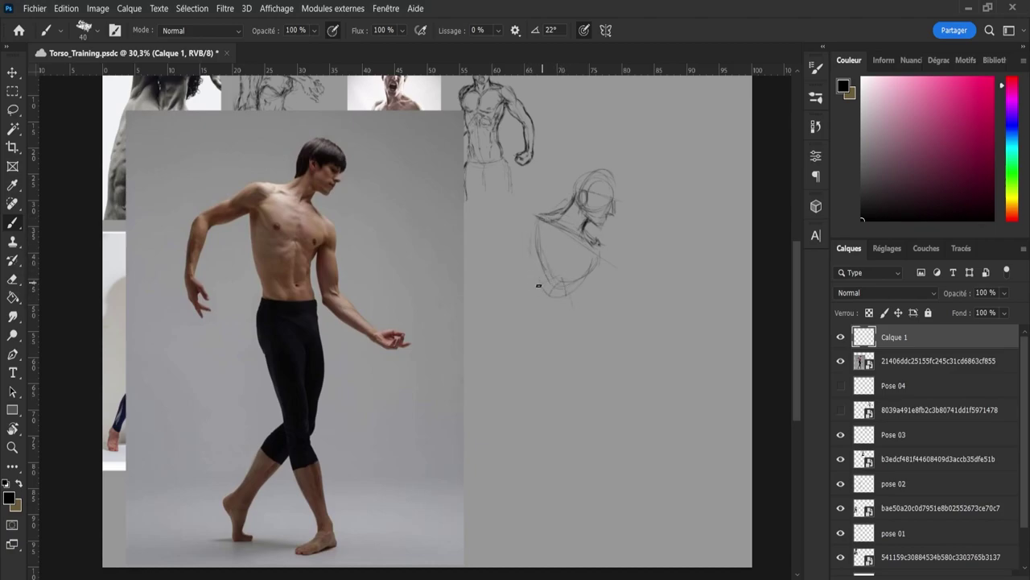
mouse_move(538, 286)
left_mouse_down()
mouse_move(562, 272)
mouse_move(574, 300)
left_mouse_up()
left_click_drag(570, 298, 595, 267)
Add round shoulder masses at both ends of the shoulder line and sketch the collarbone toward the near-face shoulder
left_click_drag(534, 227, 528, 284)
left_click_drag(517, 226, 533, 215)
left_click_drag(607, 244, 616, 275)
left_click_drag(610, 253, 619, 273)
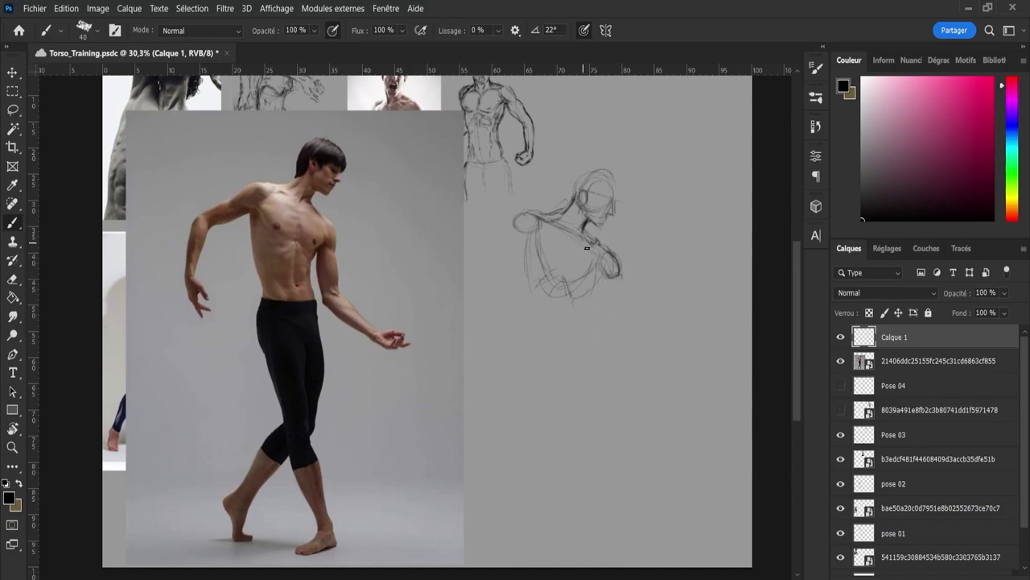
mouse_move(589, 231)
left_mouse_down()
mouse_move(592, 245)
mouse_move(614, 256)
left_mouse_up()
Lay in the long side curves of the torso and darken the raised arm's shoulder and the chest edge
left_click_drag(532, 260, 539, 378)
left_click_drag(587, 298, 594, 354)
left_click_drag(528, 234, 506, 220)
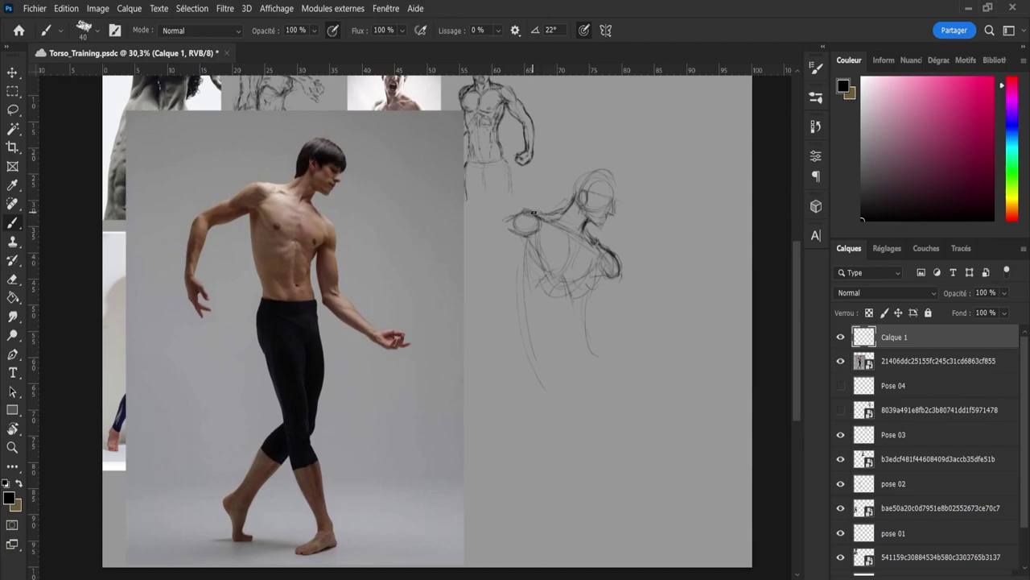
left_click_drag(518, 219, 545, 218)
left_click_drag(534, 251, 548, 263)
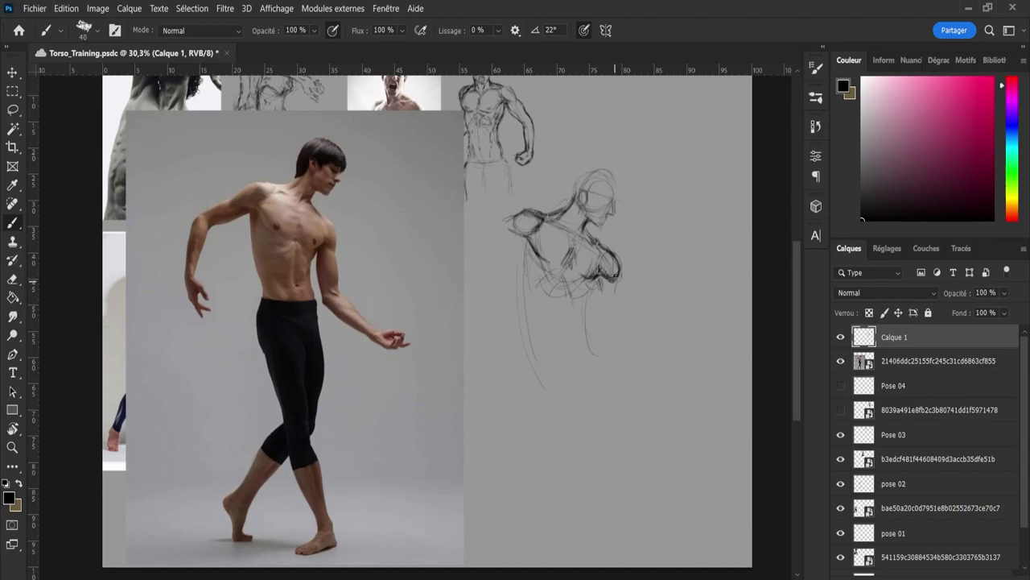
Lay in guide lines for both arms and darken the outer contour of the torso under the raised arm
left_click_drag(619, 279, 620, 304)
mouse_move(599, 286)
left_mouse_down()
mouse_move(607, 313)
mouse_move(624, 309)
mouse_move(611, 322)
mouse_move(602, 314)
mouse_move(600, 330)
mouse_move(601, 310)
mouse_move(667, 378)
left_mouse_up()
left_click_drag(460, 243, 457, 342)
left_click_drag(526, 241, 522, 278)
left_click_drag(526, 239, 527, 332)
left_click_drag(522, 288, 525, 359)
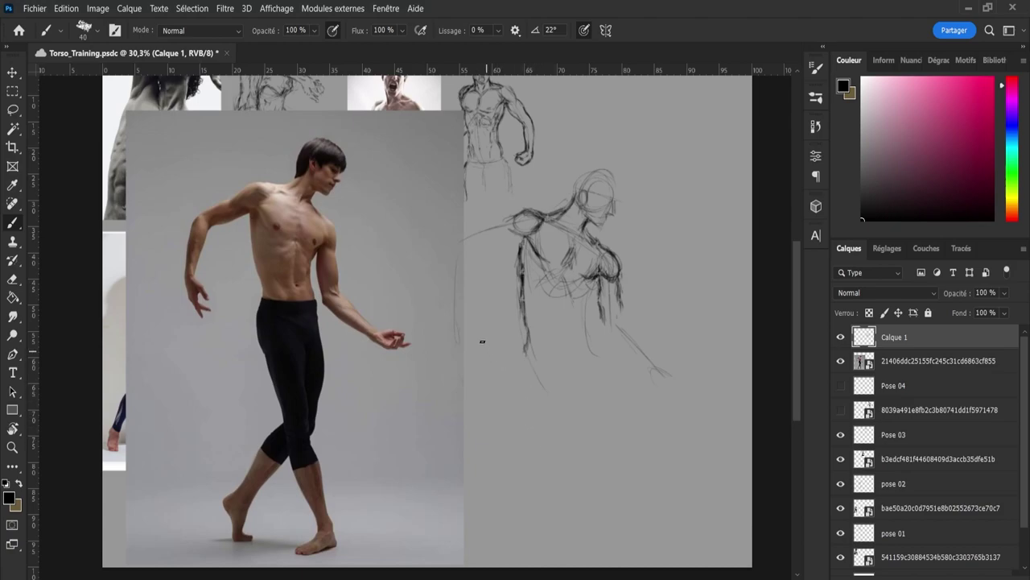
Erase the torso's long side contour under the raised arm and redraw it darker from armpit to waist
key("e")
mouse_move(507, 323)
left_mouse_down()
mouse_move(523, 347)
mouse_move(512, 252)
mouse_move(531, 324)
left_mouse_up()
key("b")
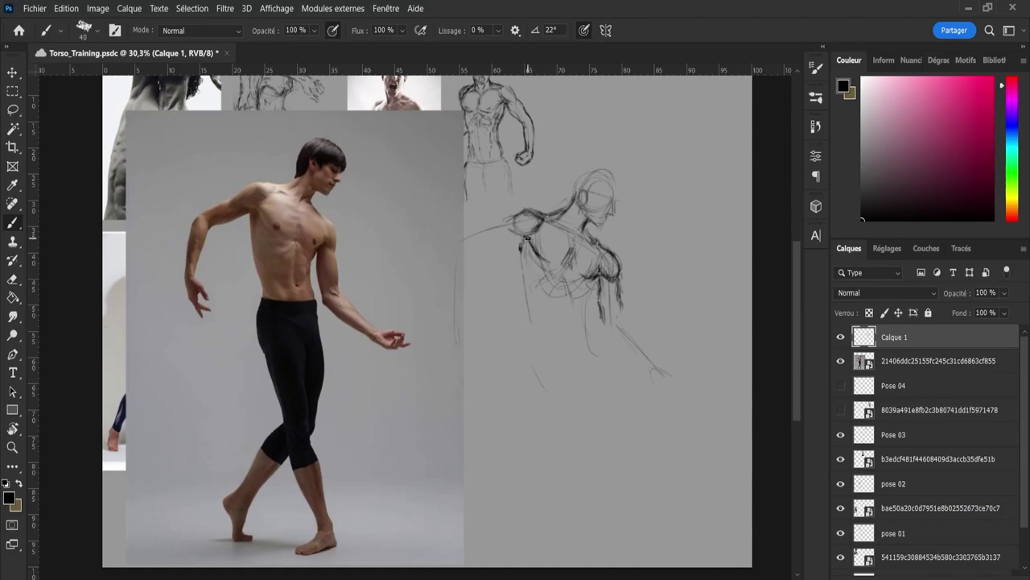
mouse_move(522, 245)
left_mouse_down()
mouse_move(519, 293)
mouse_move(530, 325)
left_mouse_up()
left_click_drag(526, 244, 531, 346)
left_click_drag(527, 308, 533, 322)
key("e")
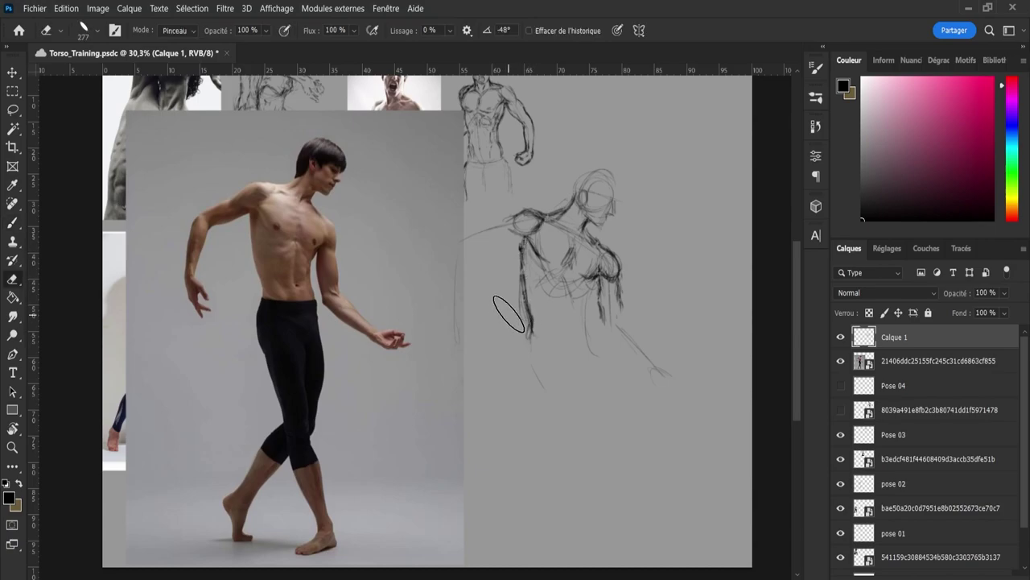
key("b")
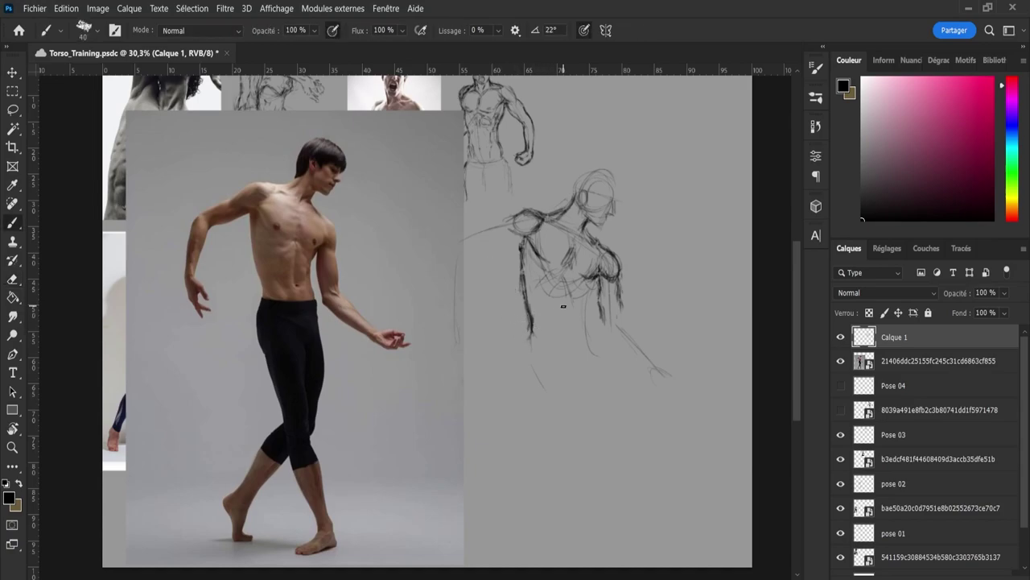
Darken the opposite side contour of the torso from below the chest to the waist and save the document
mouse_move(590, 285)
left_mouse_down()
mouse_move(581, 326)
mouse_move(582, 304)
mouse_move(584, 339)
left_mouse_up()
key("e")
key("ctrl+s")
Clean up and redraw the inner contour of the lowered arm's upper arm from armpit to elbow
mouse_move(597, 319)
left_mouse_down()
mouse_move(569, 313)
mouse_move(602, 315)
mouse_move(602, 325)
left_mouse_up()
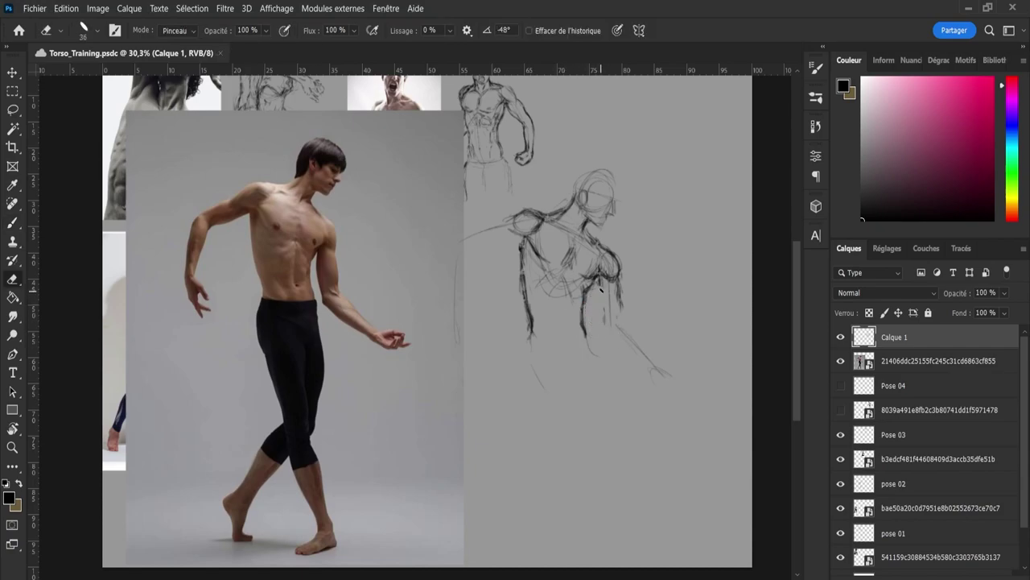
left_click_drag(601, 288, 603, 279)
key("b")
key("e")
key("b")
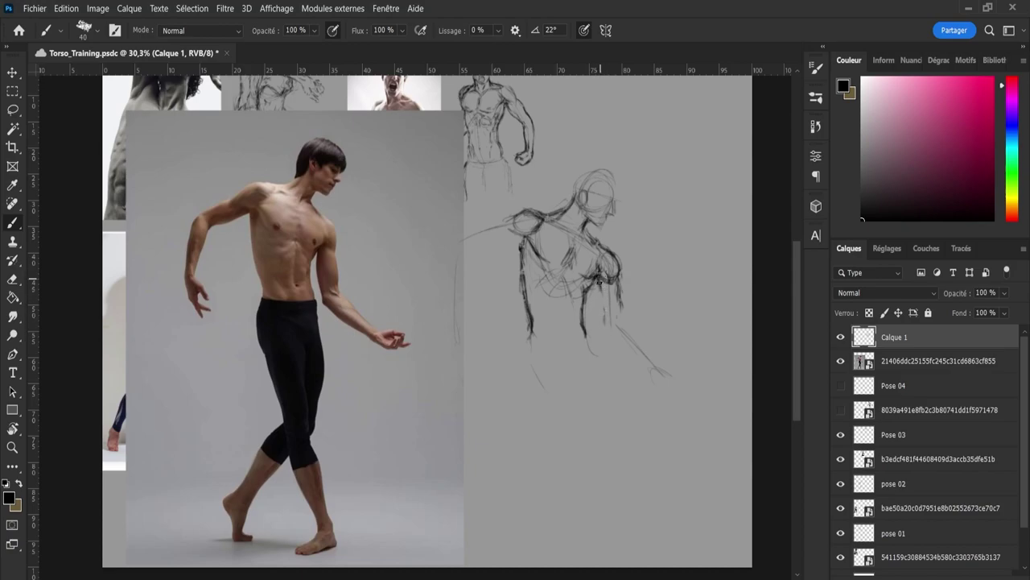
mouse_move(599, 296)
left_mouse_down()
mouse_move(608, 339)
mouse_move(608, 320)
mouse_move(621, 289)
left_mouse_up()
key("e")
key("b")
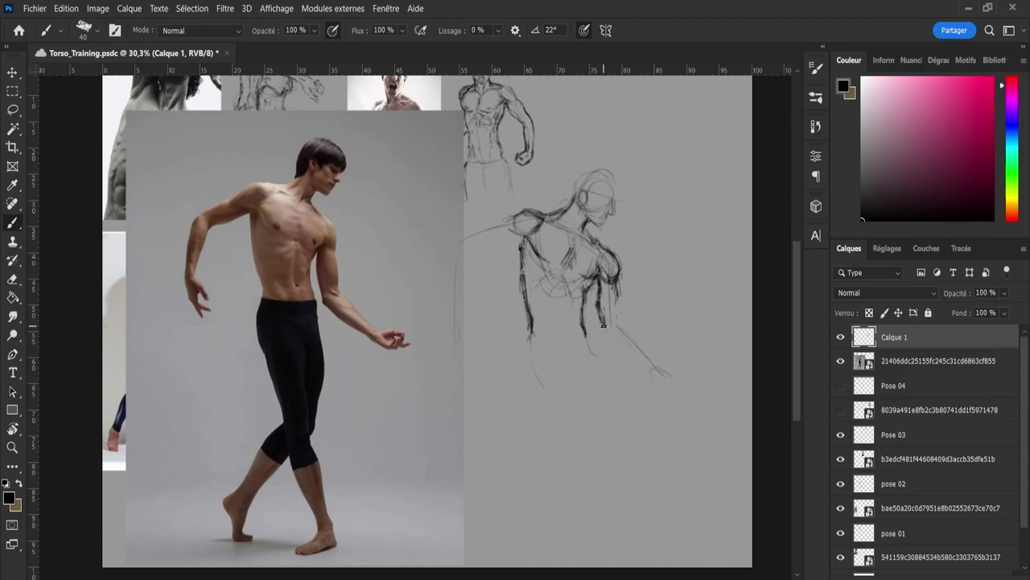
Draw both contours of the lowered arm's forearm, tapering from the elbow to the wrist
left_click_drag(603, 324, 615, 338)
key("e")
mouse_move(612, 342)
left_mouse_down()
mouse_move(603, 308)
mouse_move(603, 334)
left_mouse_up()
key("b")
left_click_drag(606, 337, 644, 369)
left_click_drag(656, 377, 669, 384)
left_click_drag(620, 324, 656, 360)
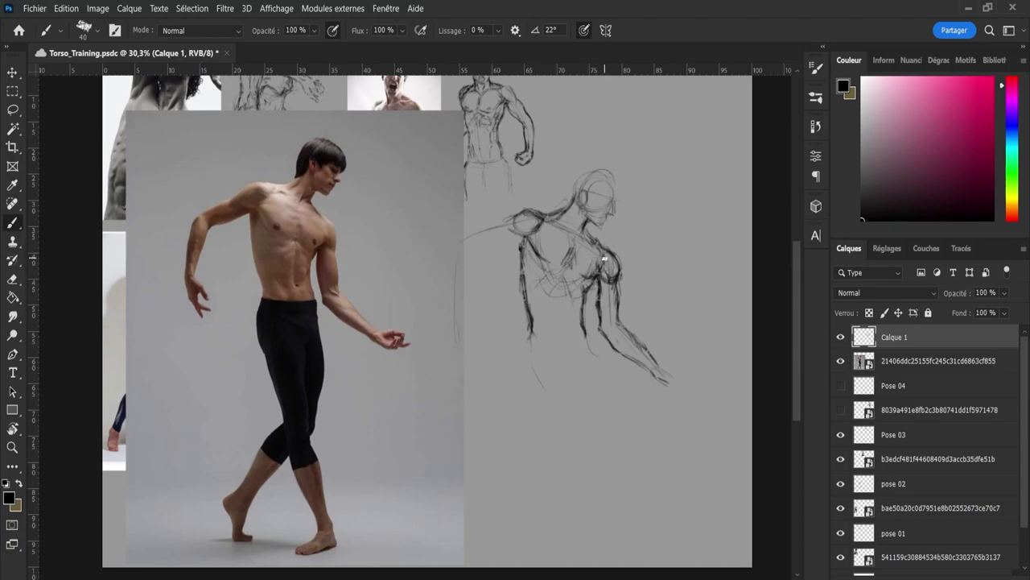
Refine the lowered arm's shoulder by erasing excess lines and redrawing where the deltoid meets the upper arm
key("e")
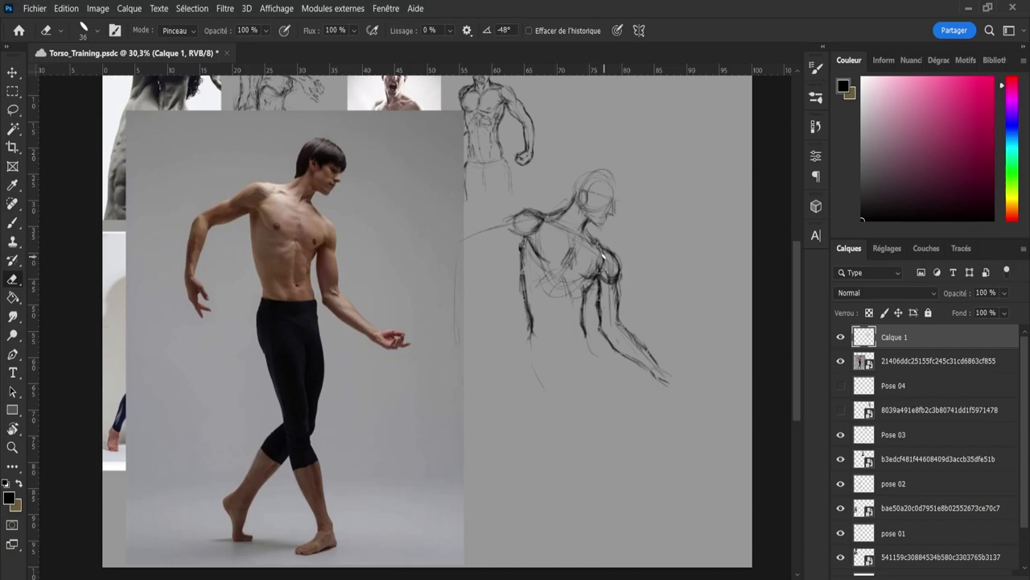
key("b")
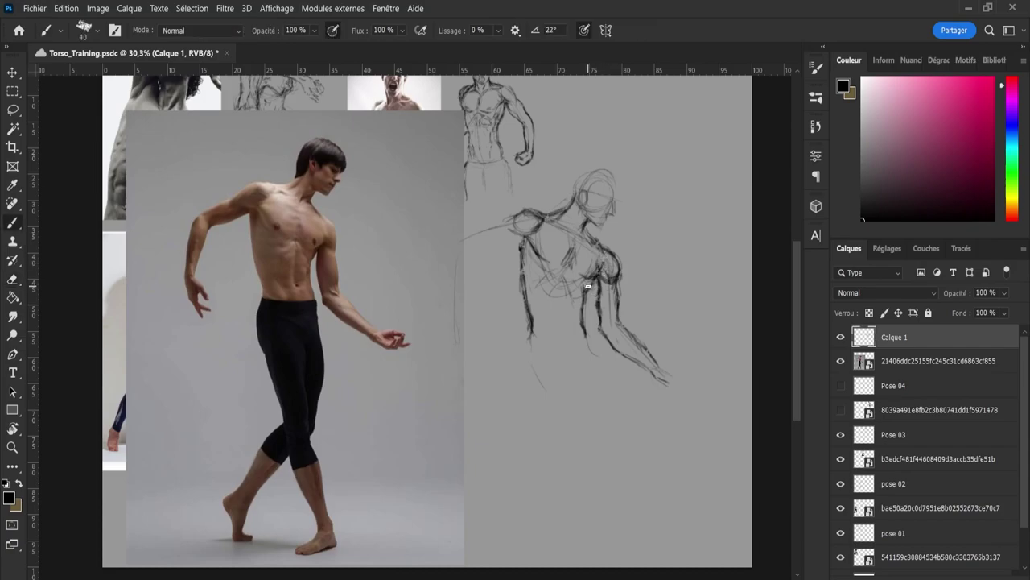
key("e")
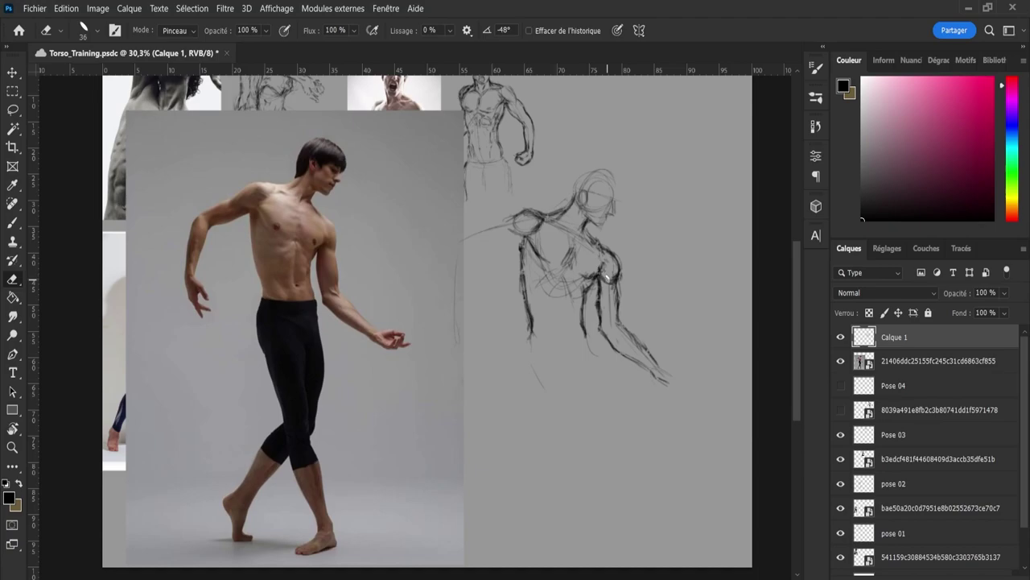
key("b")
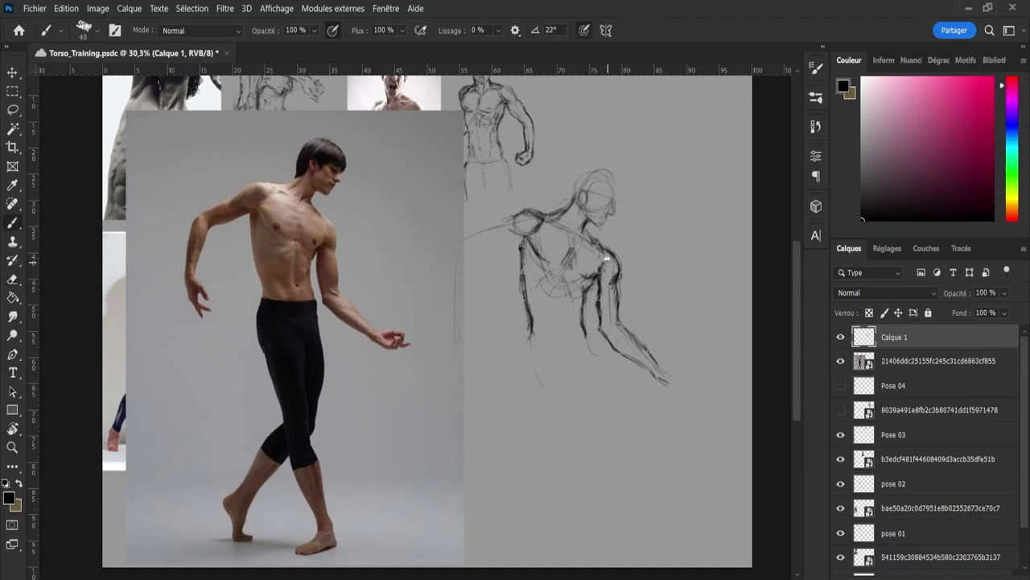
key("e")
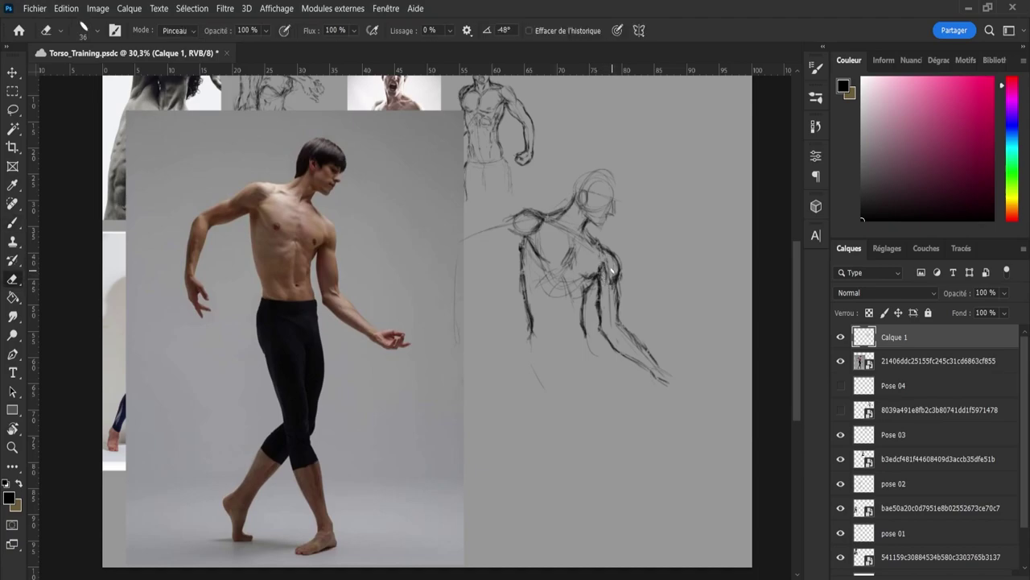
key("b")
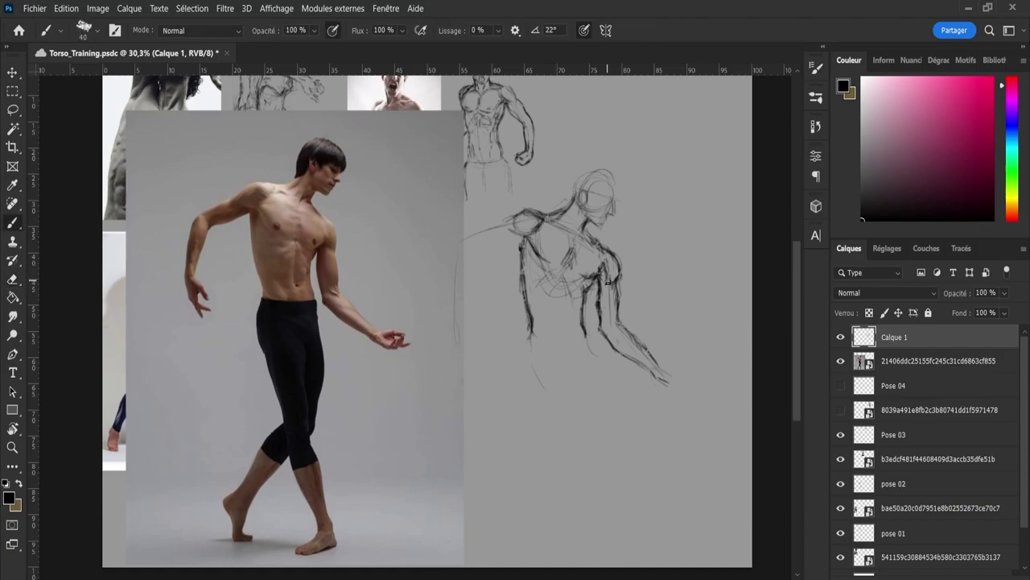
Sketch the lowered arm's hand at the wrist, erasing the first rough shape and redrawing the open palm and fingers
key("e")
key("b")
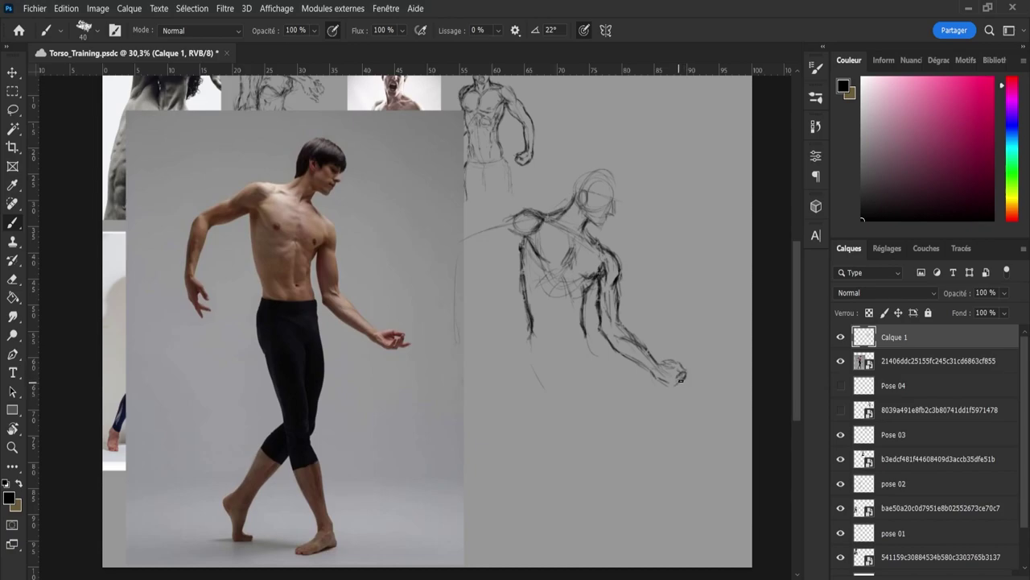
key("e")
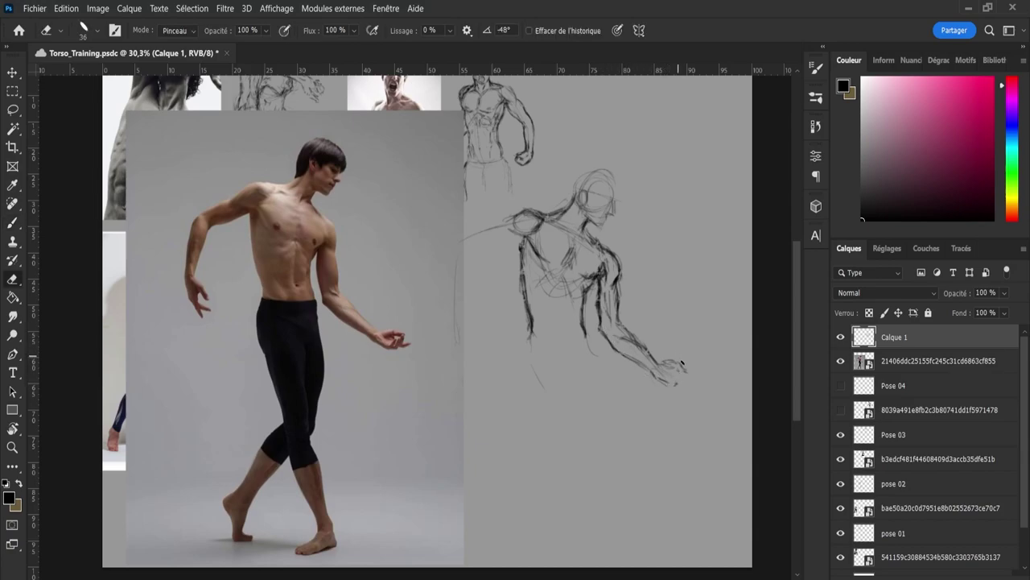
key("b")
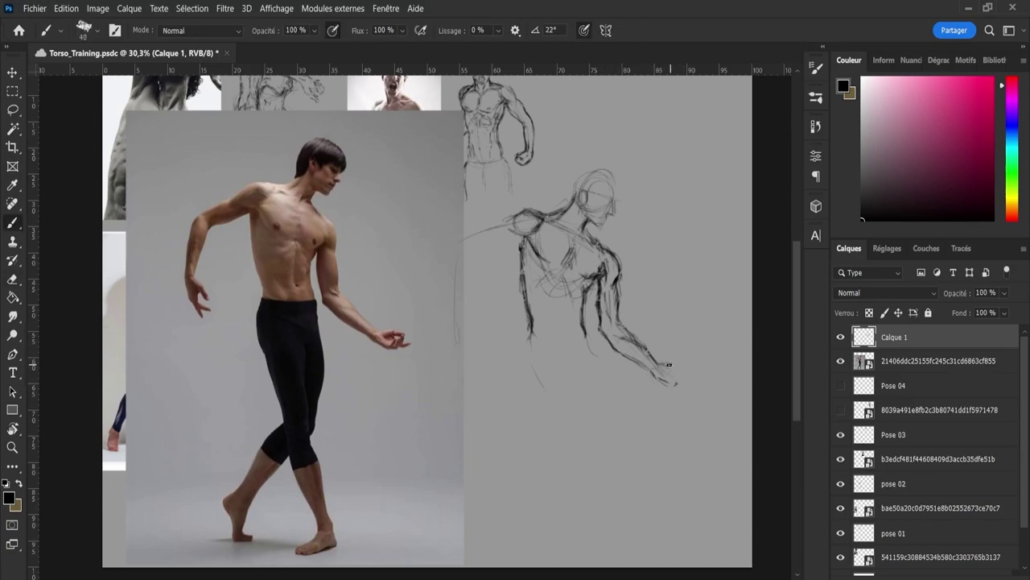
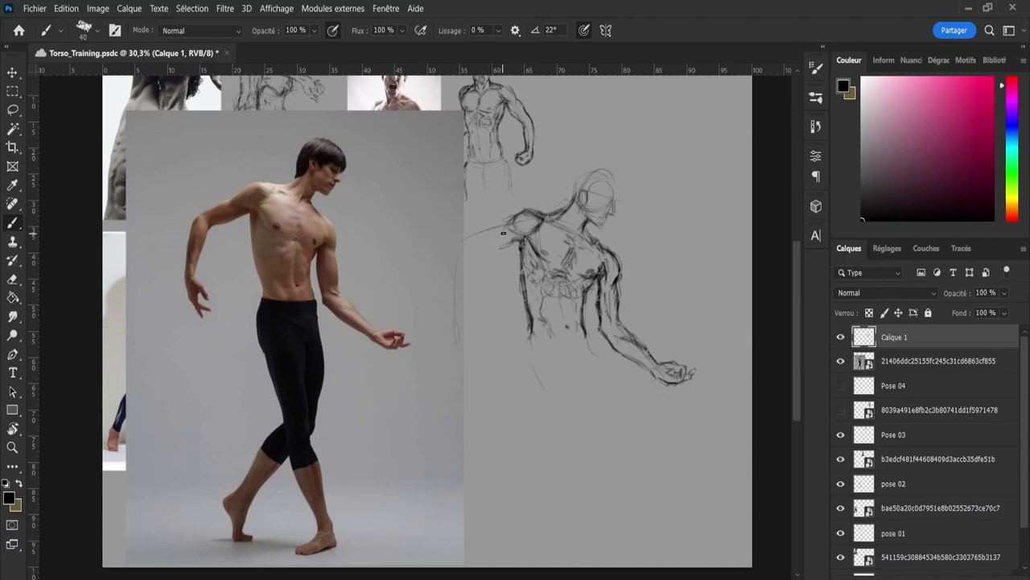
Draw the upper and lower contours of the raised arm from the shoulder to the bent elbow
left_click_drag(508, 222, 505, 231)
mouse_move(465, 238)
left_mouse_down()
mouse_move(501, 223)
mouse_move(459, 239)
left_mouse_up()
left_click_drag(472, 254, 506, 246)
left_click_drag(472, 251, 468, 262)
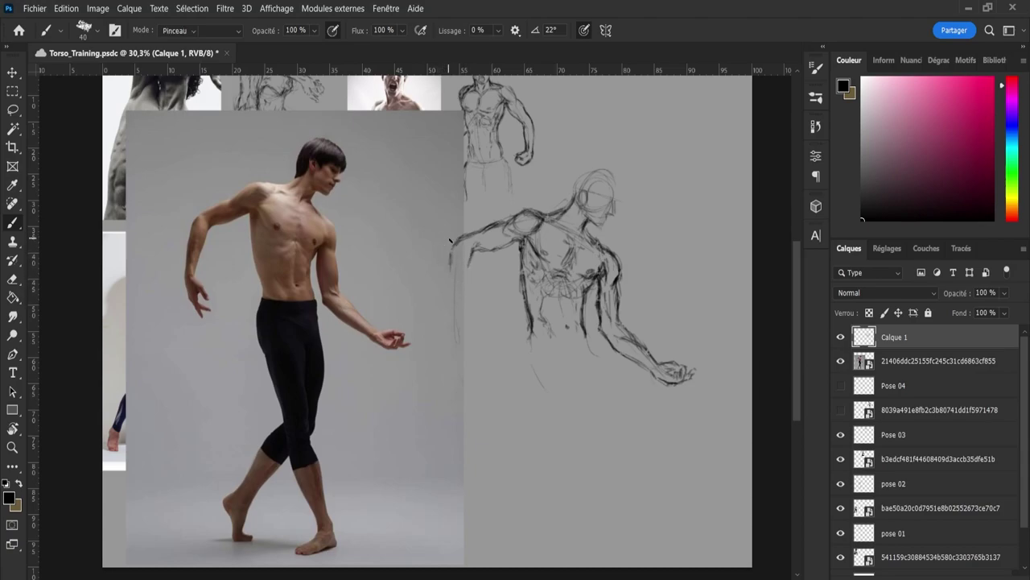
Lasso the raised arm's elbow lines and shift them slightly toward the upper arm with Free Transform
key("e")
key("l")
mouse_move(449, 256)
left_mouse_down()
mouse_move(464, 232)
mouse_move(462, 252)
left_mouse_up()
key("ctrl+t")
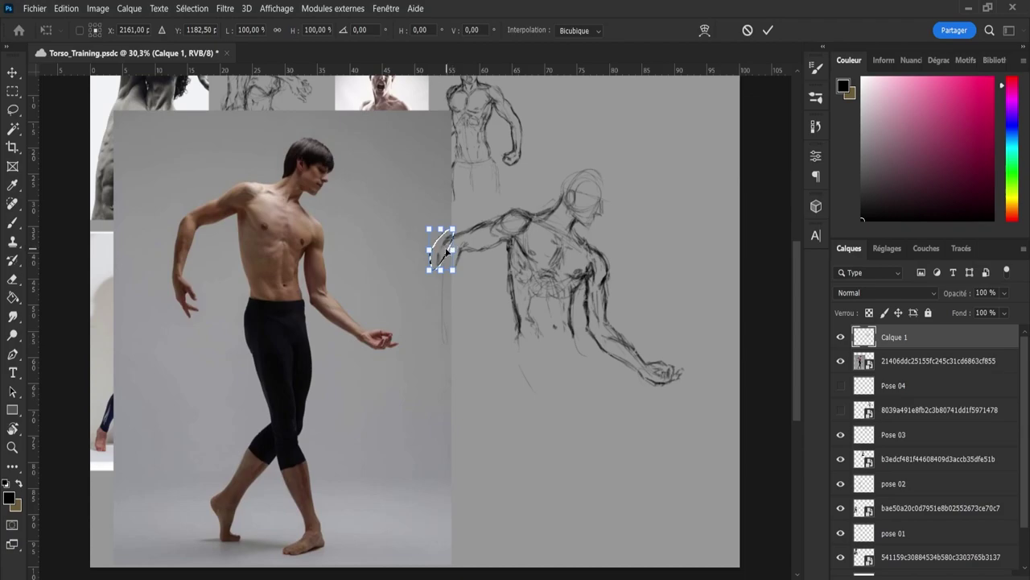
left_click_drag(440, 248, 445, 248)
left_click(768, 31)
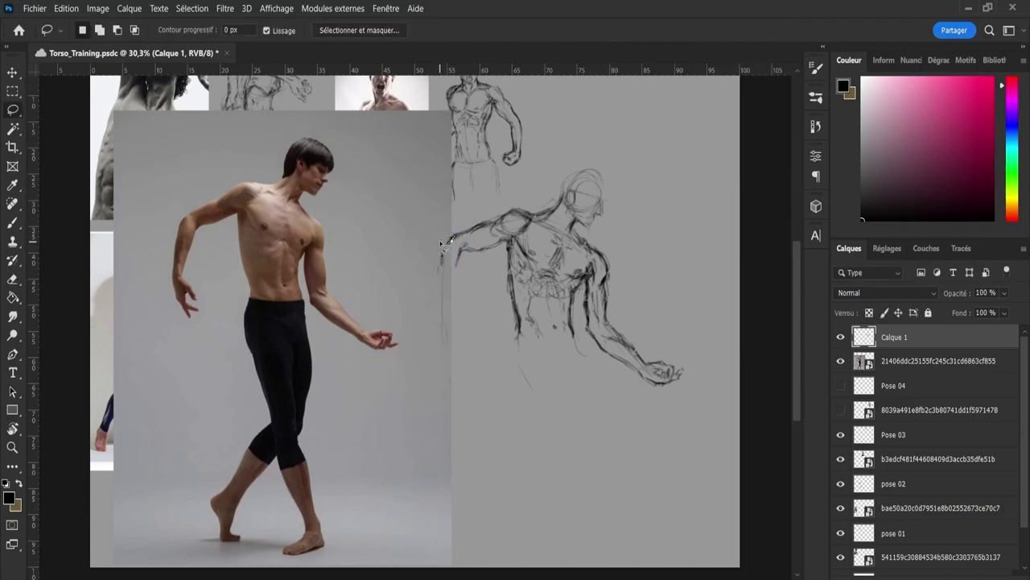
Clean up the shifted elbow and redraw its contour so it joins the upper arm smoothly
key("e")
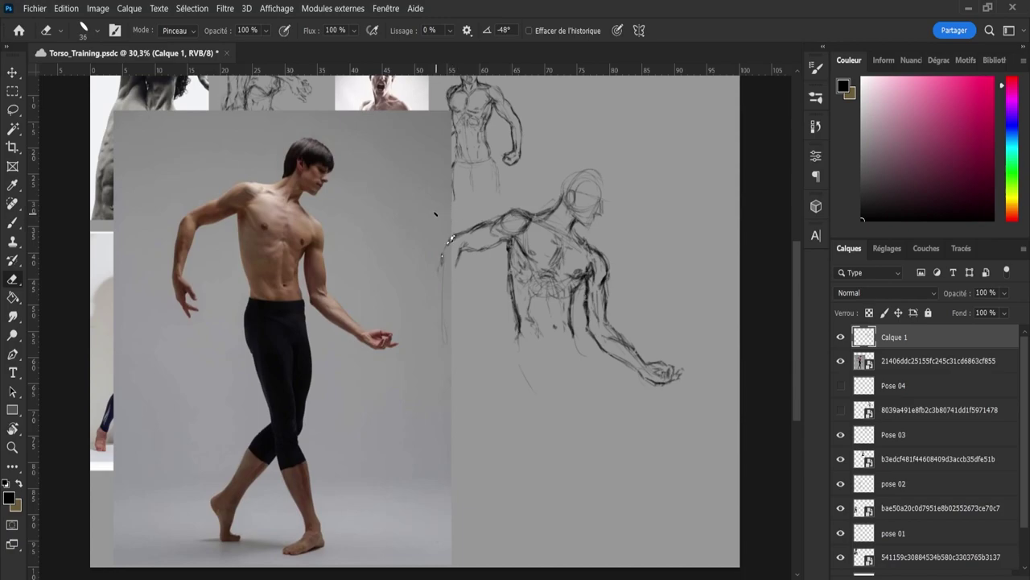
key("l")
key("e")
key("b")
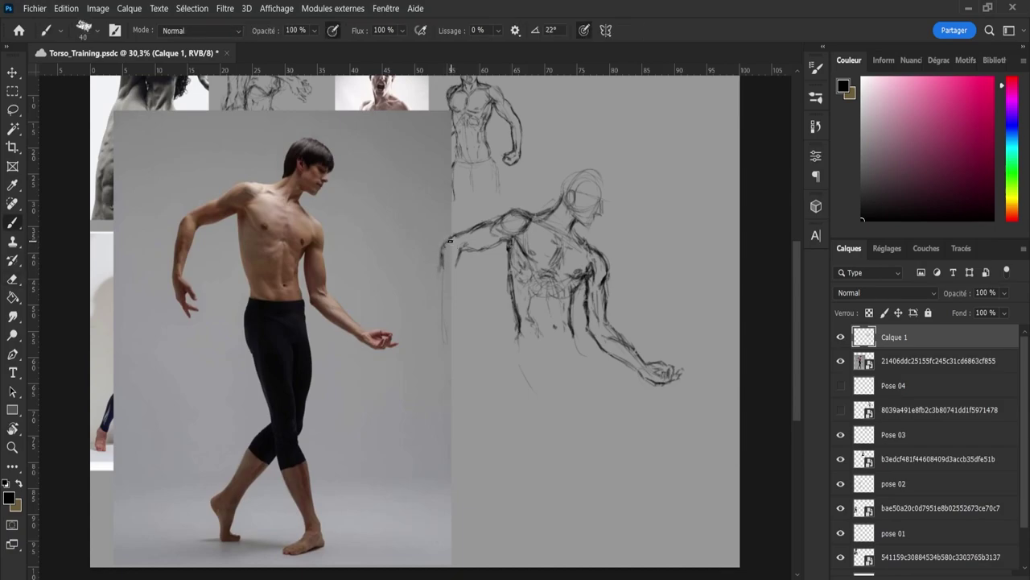
key("e")
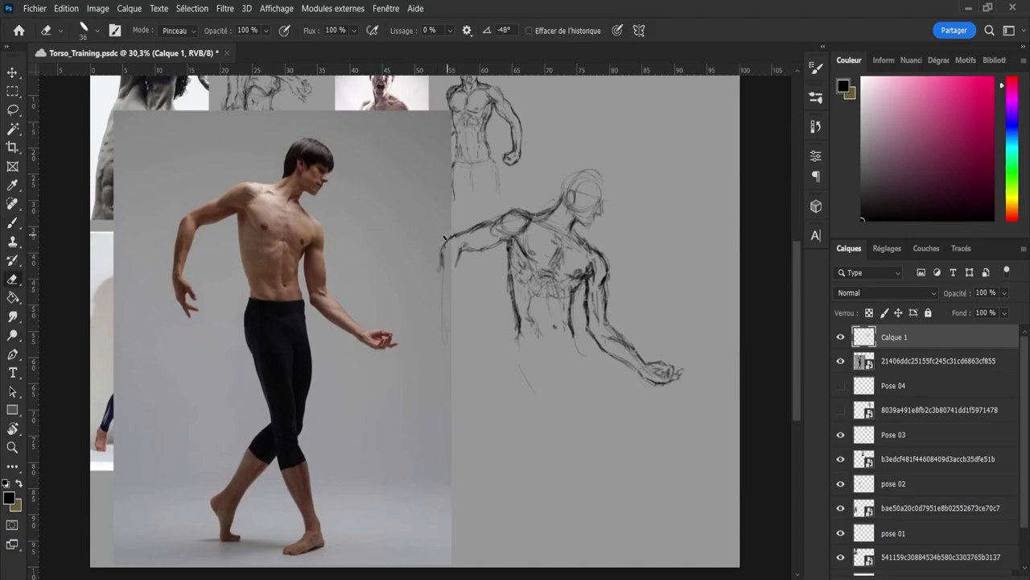
key("b")
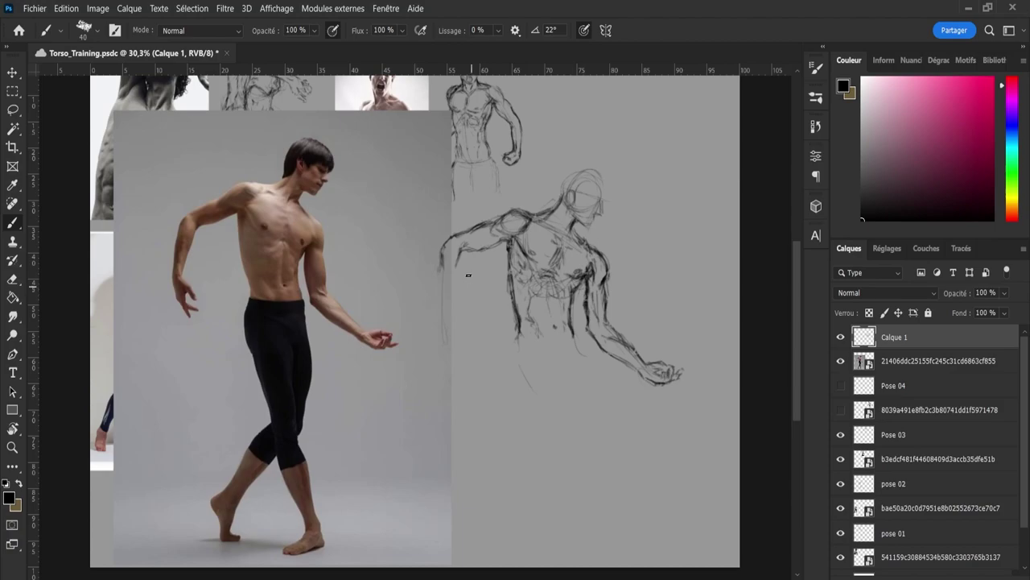
key("e")
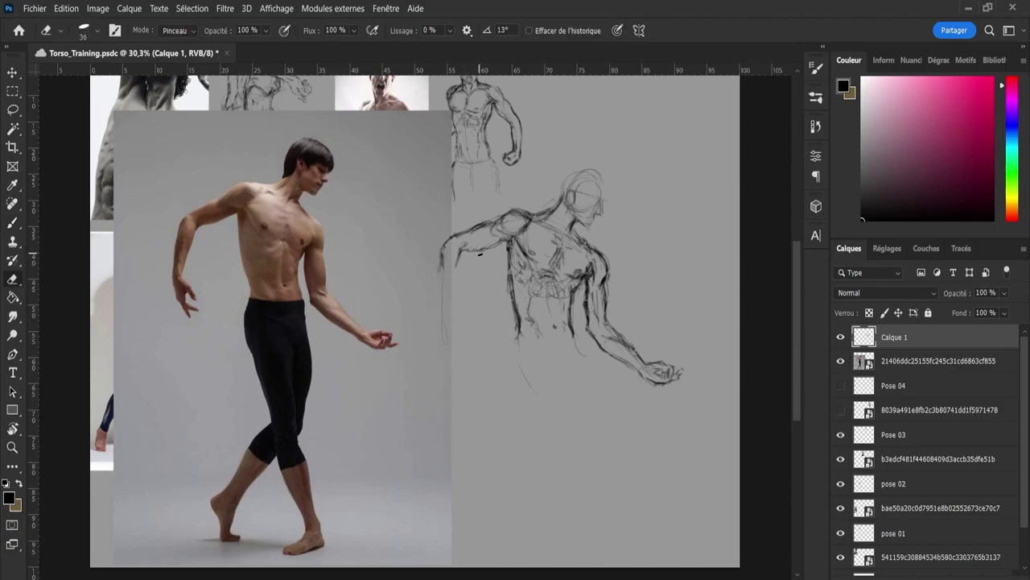
key("b")
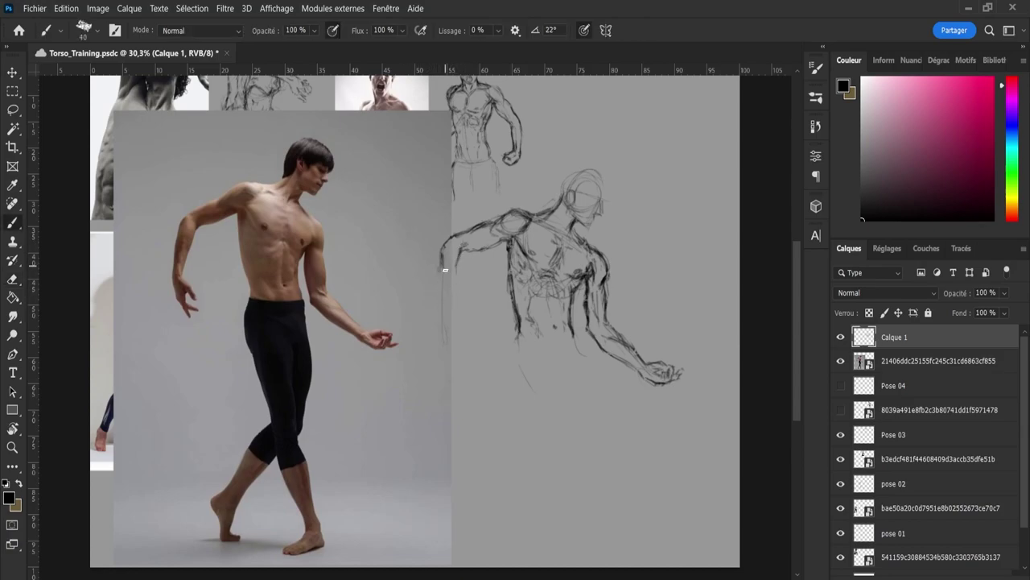
Draw the raised arm's hanging forearm and its hand with extended fingers, saving the document along the way
left_click_drag(436, 283, 439, 312)
left_click_drag(441, 254, 442, 309)
left_click_drag(459, 255, 450, 294)
left_click_drag(455, 330, 467, 330)
left_click_drag(455, 325, 471, 328)
left_click_drag(462, 311, 463, 326)
key("ctrl+s")
left_click_drag(453, 323, 455, 331)
Tidy the lines around the raised arm's fingers and bent elbow with alternating eraser and brush touches
key("e")
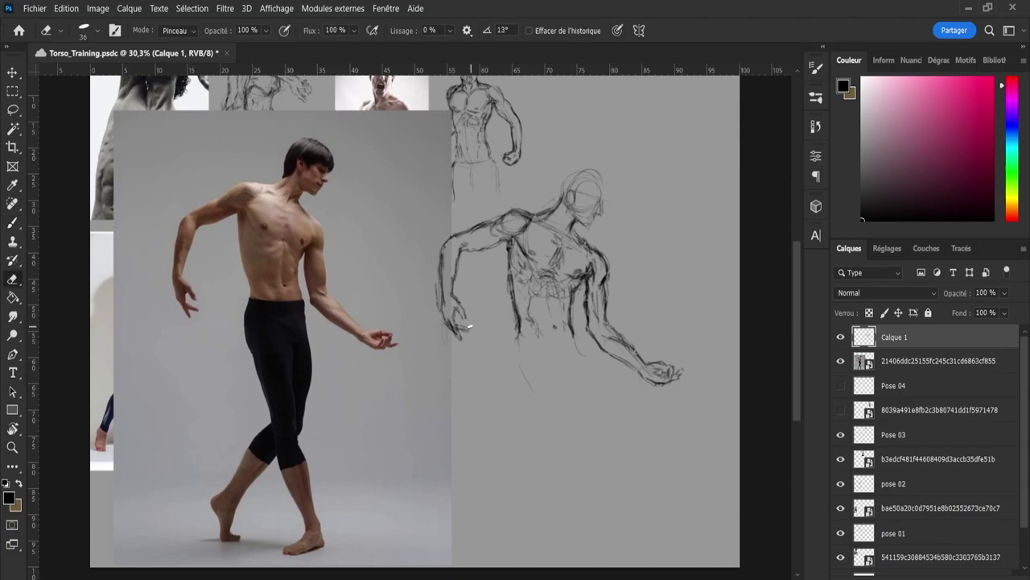
key("b")
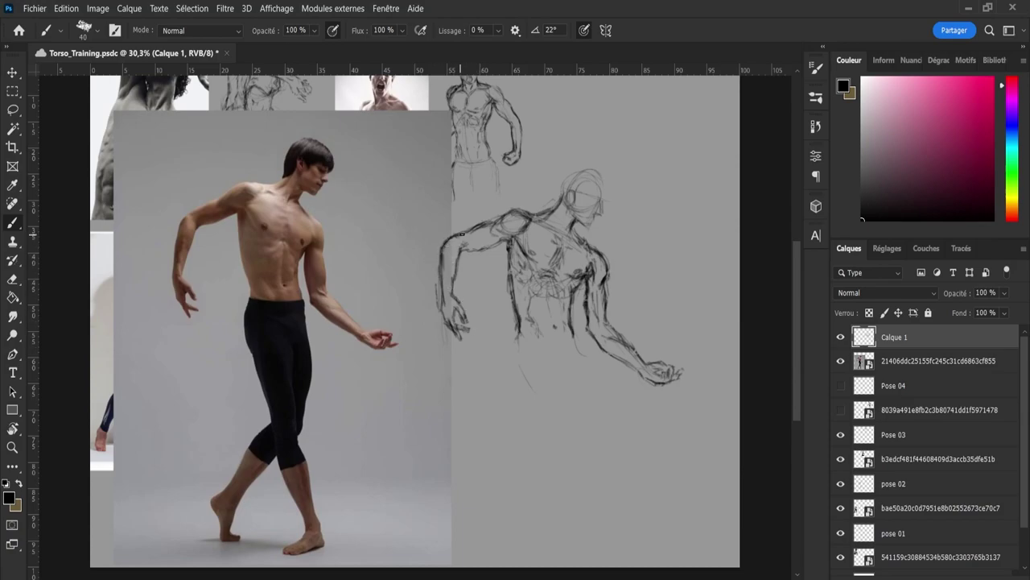
key("e")
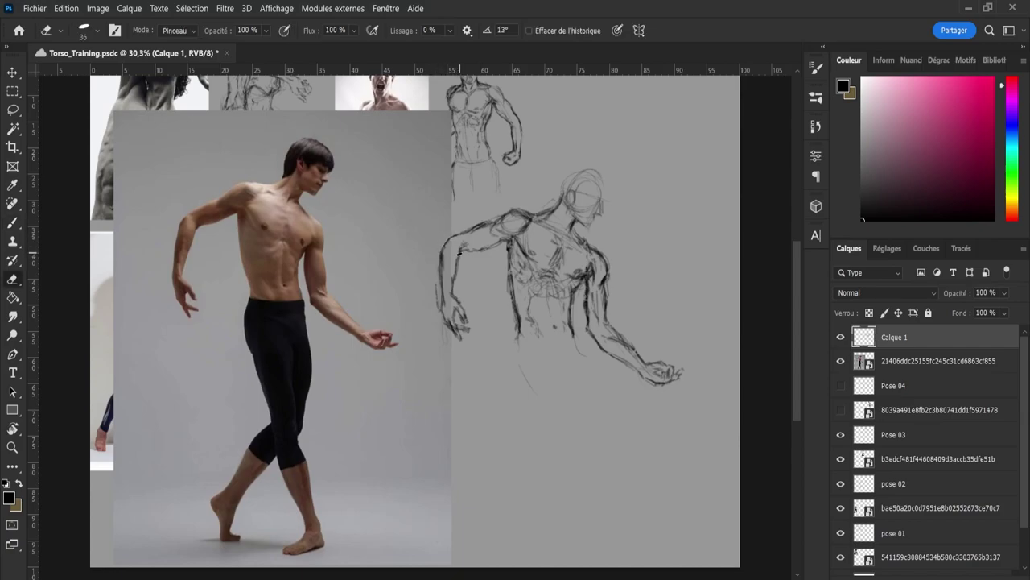
Sketch the curved waistband across the bottom of the torso and light hip and thigh lines below it
key("b")
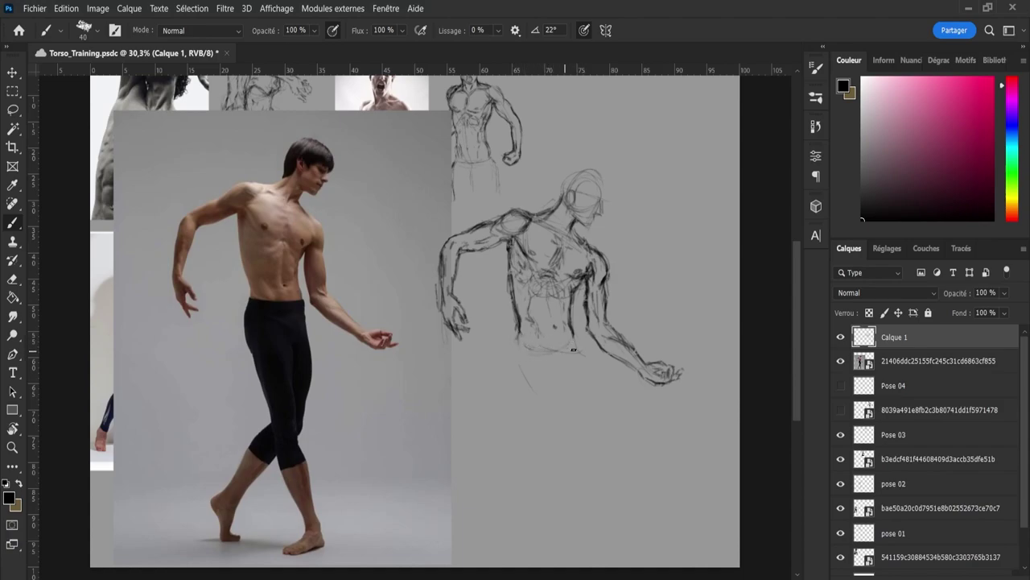
mouse_move(559, 350)
left_mouse_down()
mouse_move(575, 343)
mouse_move(537, 348)
left_mouse_up()
left_click_drag(514, 353, 511, 385)
left_click_drag(583, 398, 580, 431)
left_click_drag(513, 400, 523, 421)
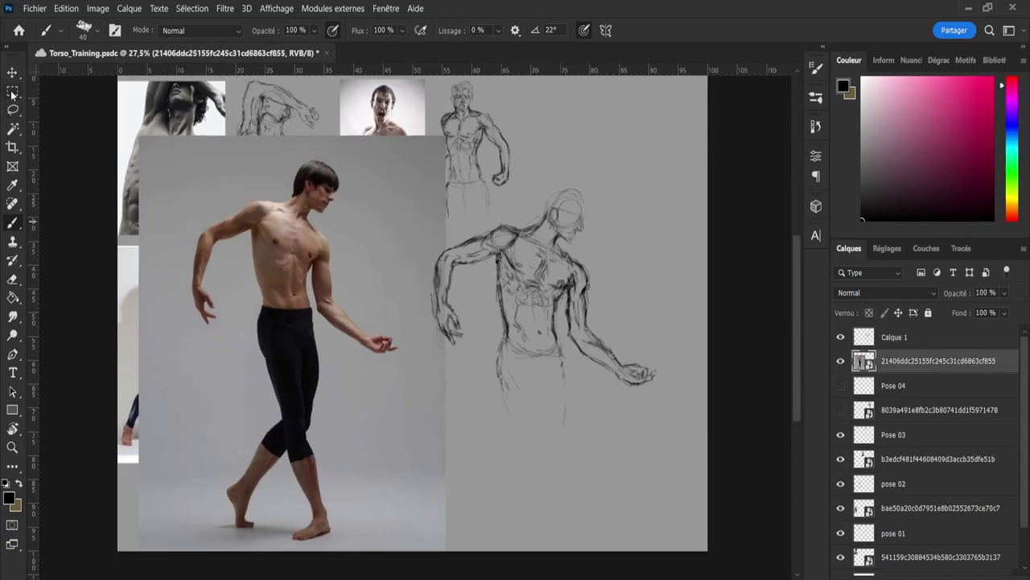
Copy the dancer photo's head-to-knee area to a new layer and hide the full-length photo layer
left_click(13, 91)
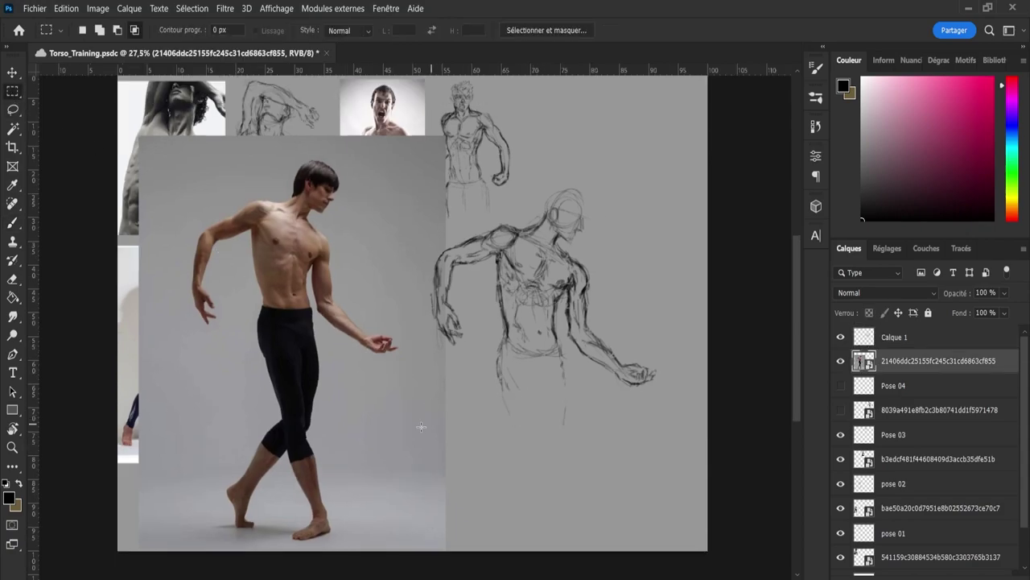
left_click_drag(411, 448, 176, 144)
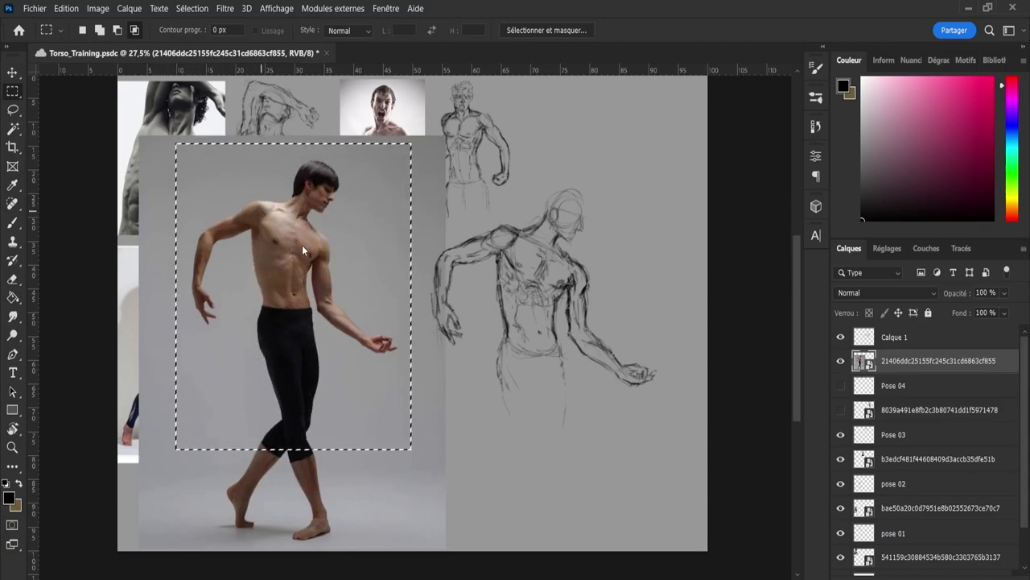
key("ctrl+j")
left_click(842, 387)
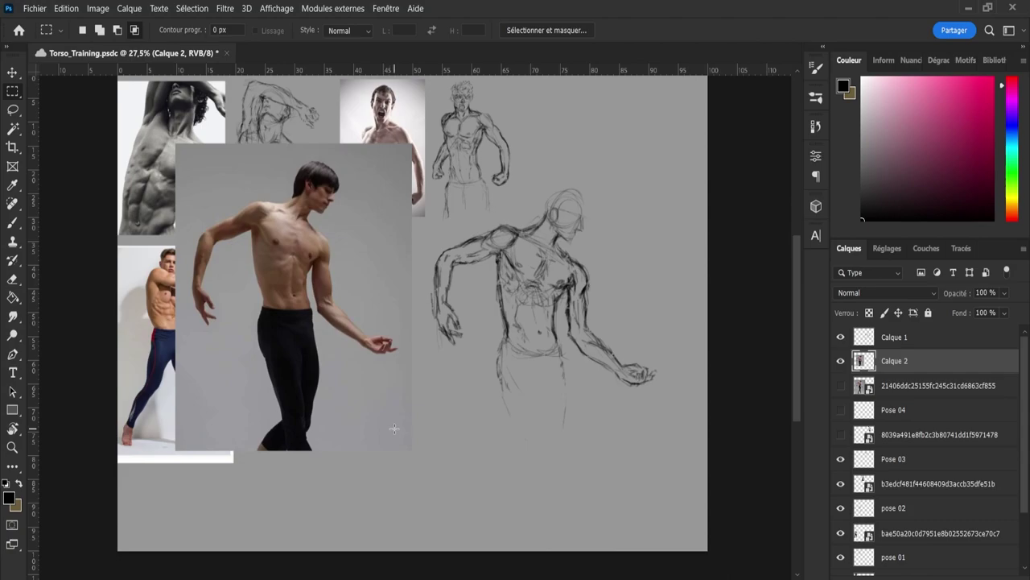
Copy a tighter crop of the dancer photo to a new layer and hide the previous crop
left_click_drag(403, 435, 188, 156)
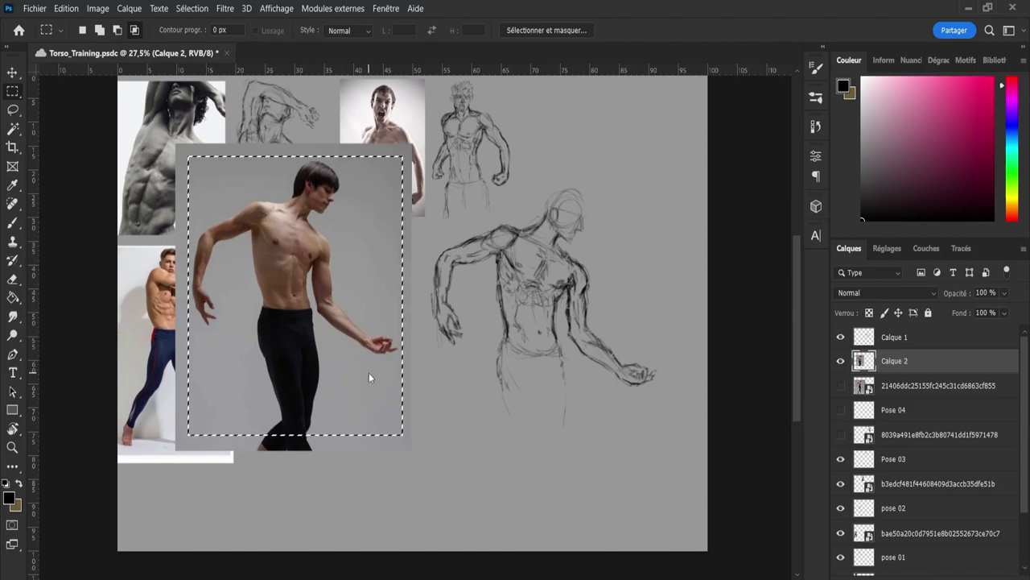
key("ctrl+j")
left_click(841, 385)
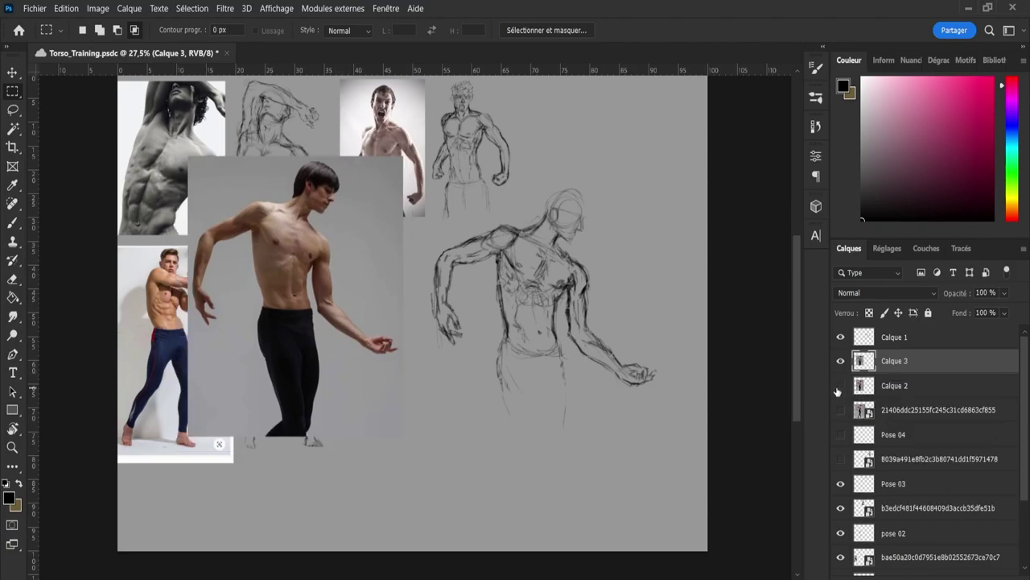
Scale the dancer crop and its sketch together to 78.56% and shift them sideways toward the sheet's middle
left_click(891, 345, "shift")
key("ctrl+t")
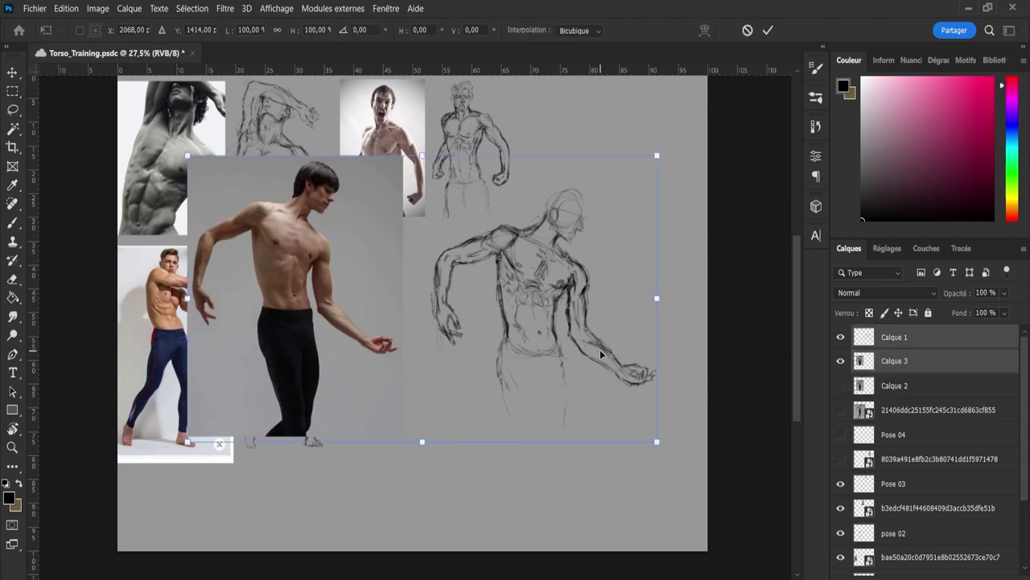
left_click_drag(655, 442, 557, 380)
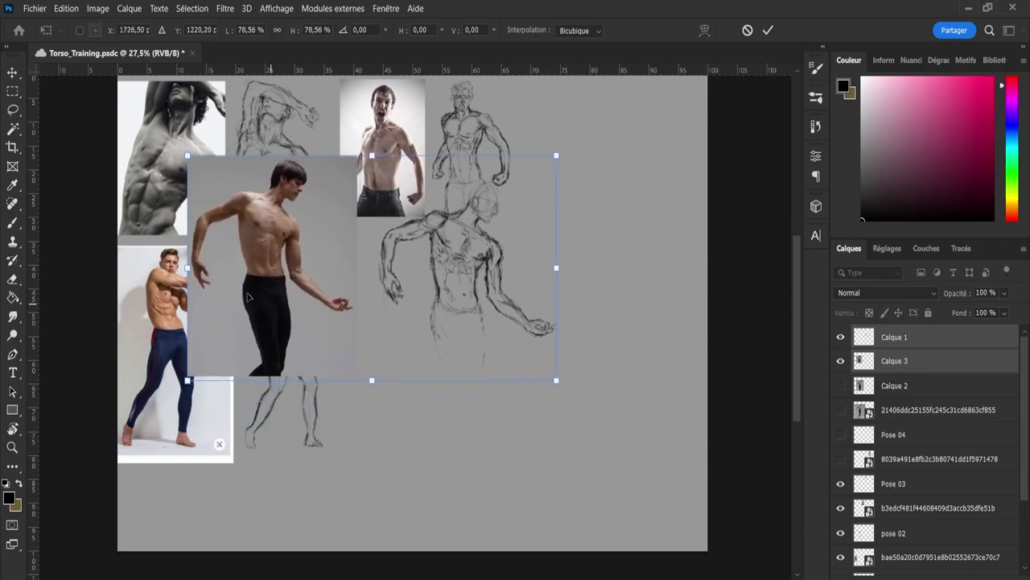
left_click_drag(250, 297, 333, 300)
left_click(768, 30)
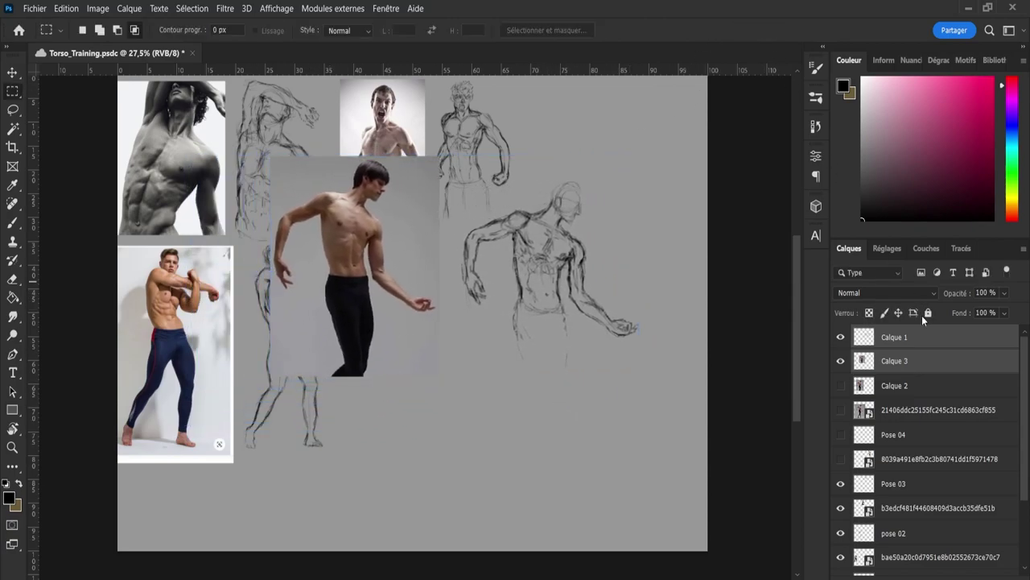
Scale the cropped dancer photo alone to 84.13% and place it directly below the shouting man's photo
left_click(904, 362)
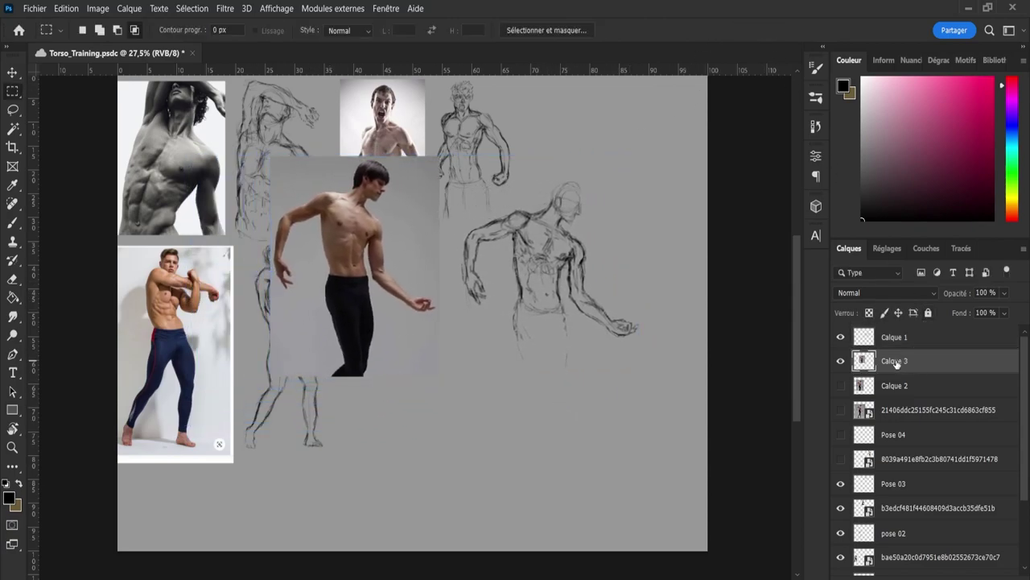
key("ctrl+t")
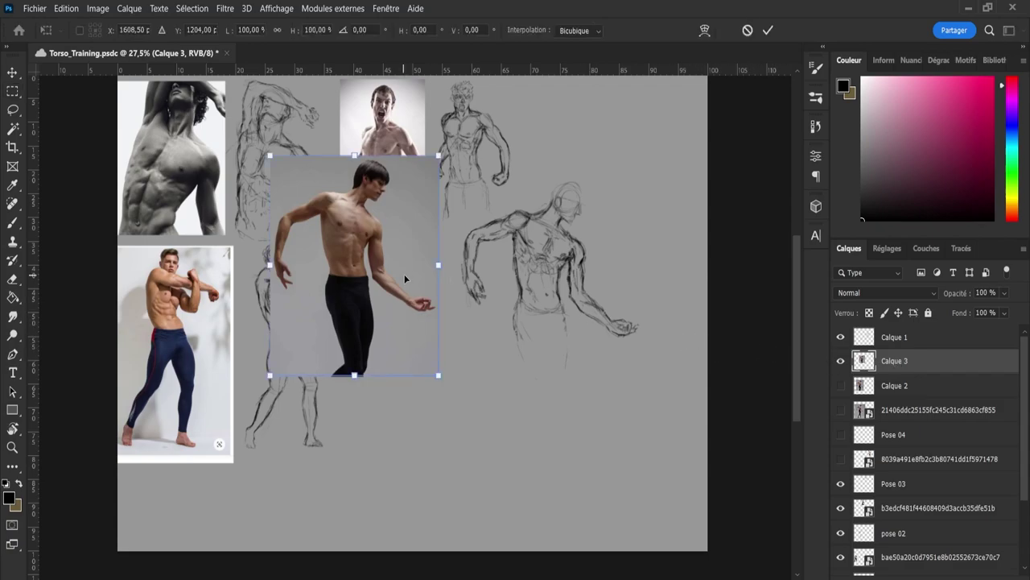
left_click_drag(360, 266, 436, 342)
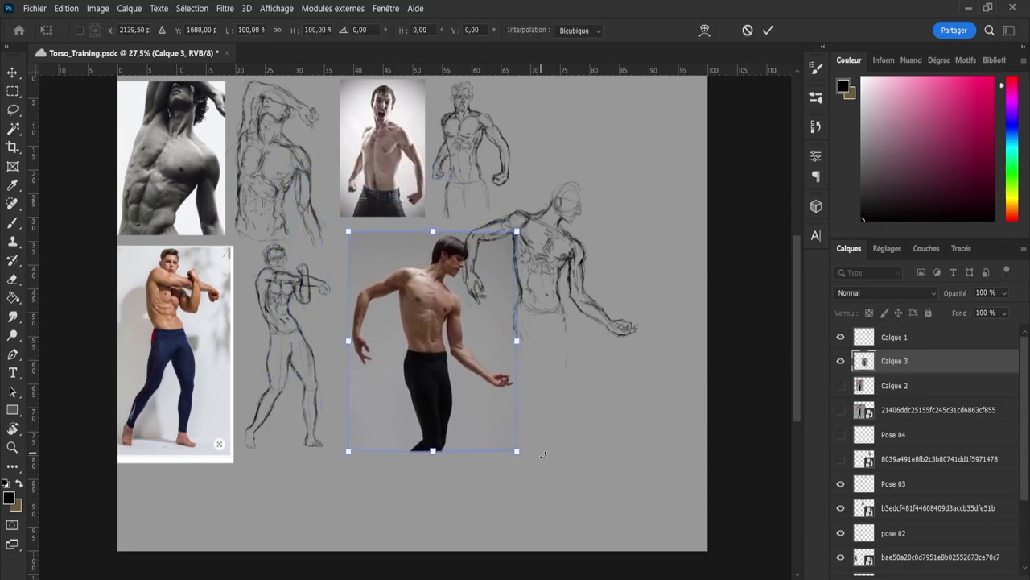
left_click_drag(516, 451, 486, 419)
left_click_drag(433, 371, 425, 362)
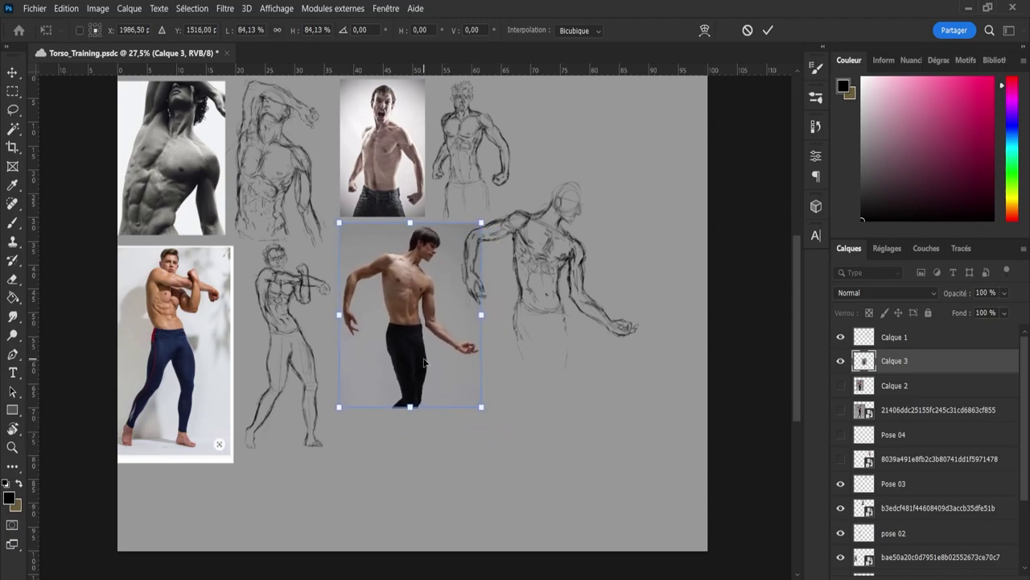
left_click(769, 31)
Scale the dancer sketch to 83.71% and place it beside its cropped photo
left_click(908, 338)
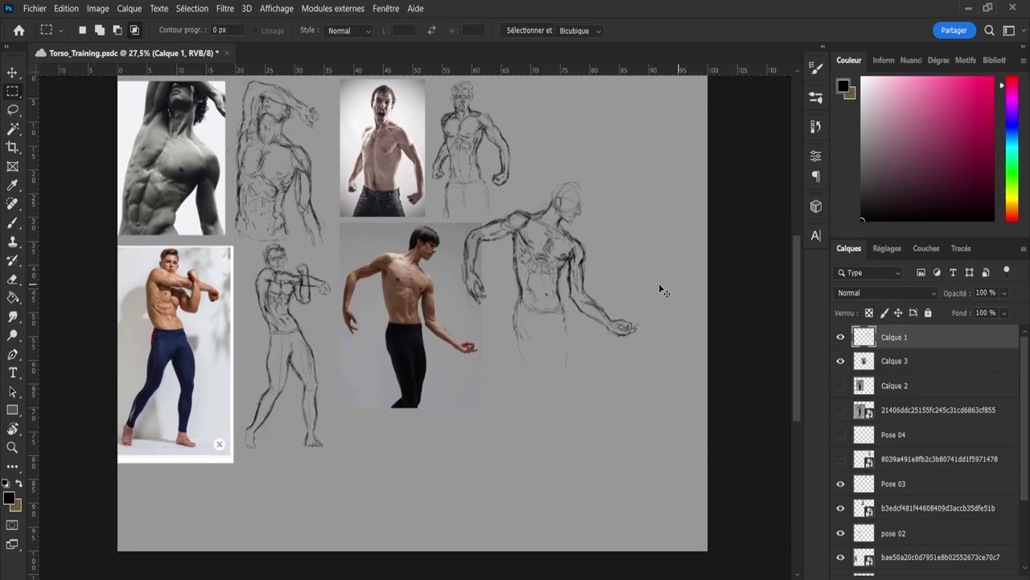
key("ctrl+t")
mouse_move(633, 375)
left_mouse_down()
mouse_move(618, 414)
mouse_move(588, 388)
left_mouse_up()
mouse_move(535, 346)
left_mouse_down()
mouse_move(500, 355)
mouse_move(571, 361)
left_mouse_up()
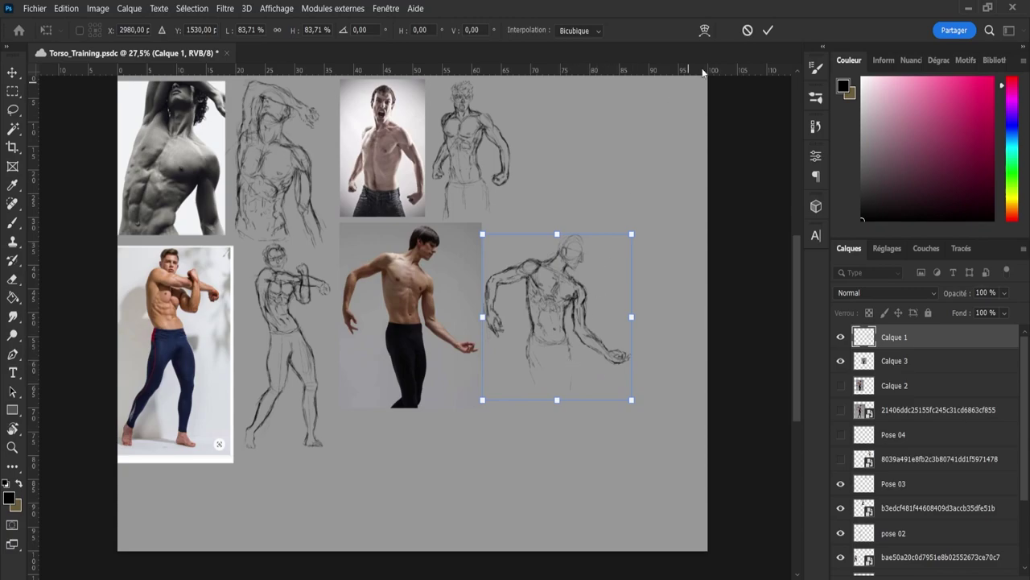
left_click(770, 31)
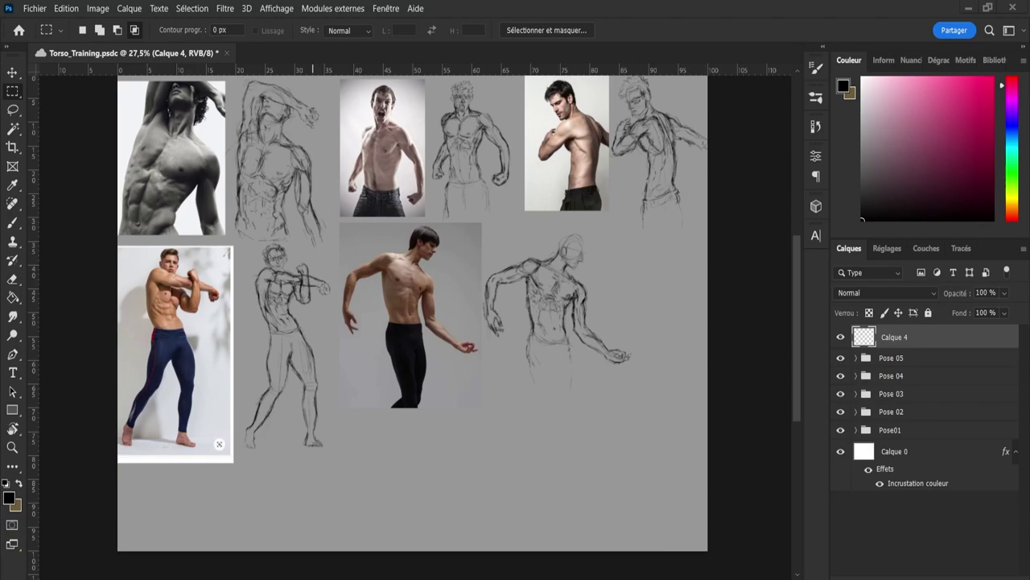
Place the full-length raised-arm dancer photo over the earlier studies and hide the Pose 05 and Pose 04 groups
left_click_drag(410, 432, 410, 431)
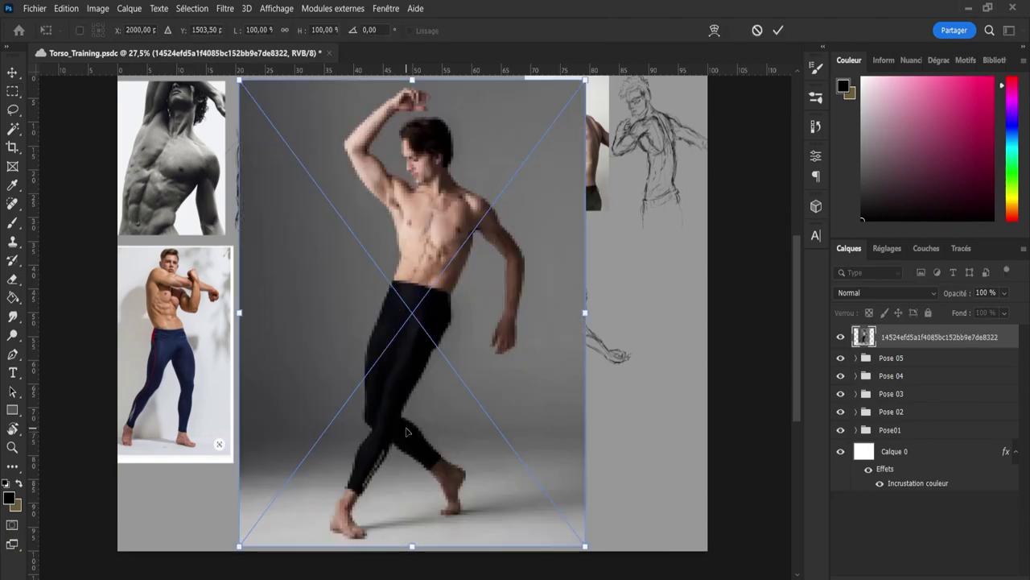
left_click_drag(531, 318, 417, 267)
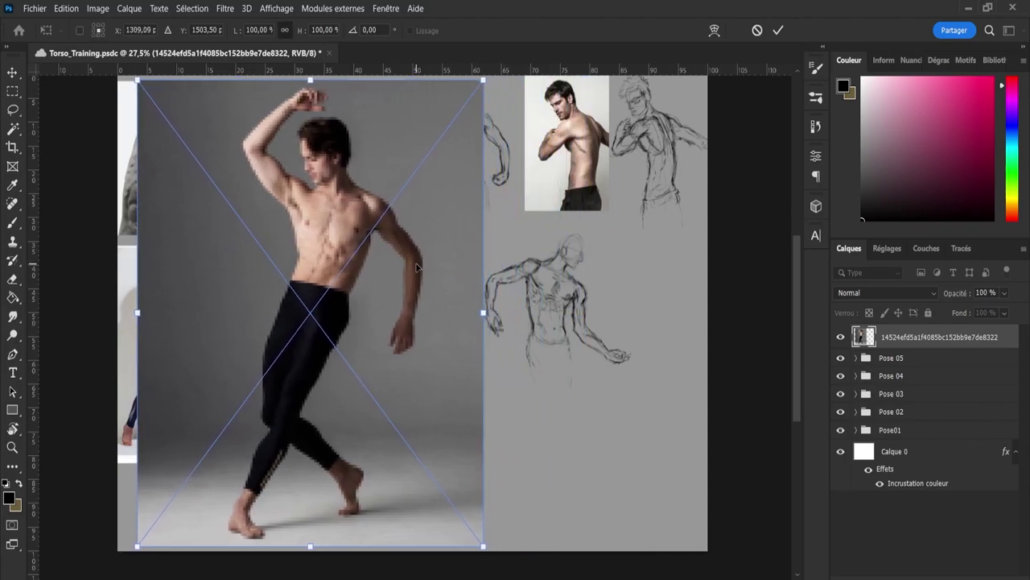
left_click(778, 30)
left_click_drag(842, 367, 842, 376)
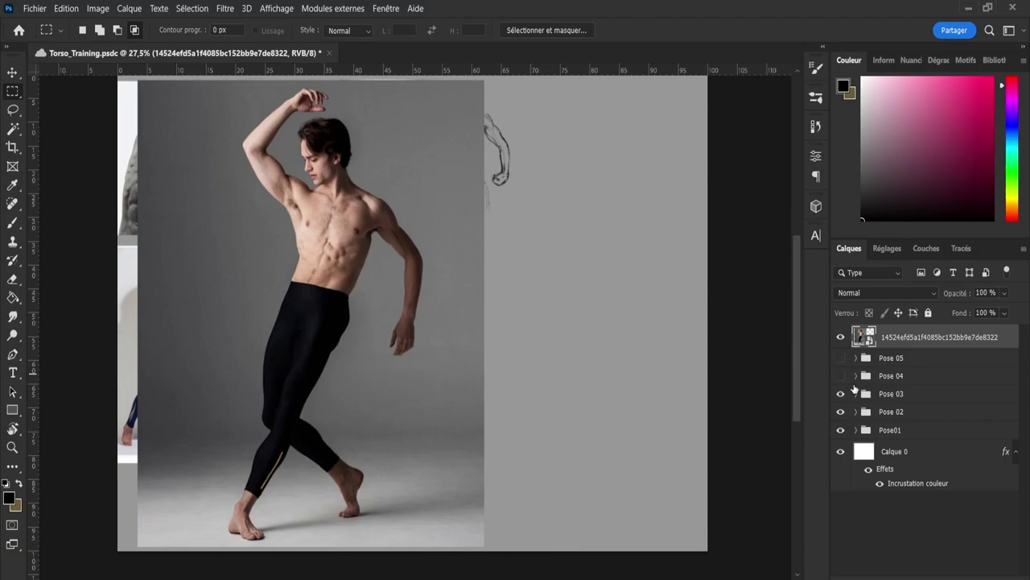
Sketch the raised-arm dancer's tilted head on a new layer beside the photo with loose brush strokes
key("ctrl+shift+alt+n")
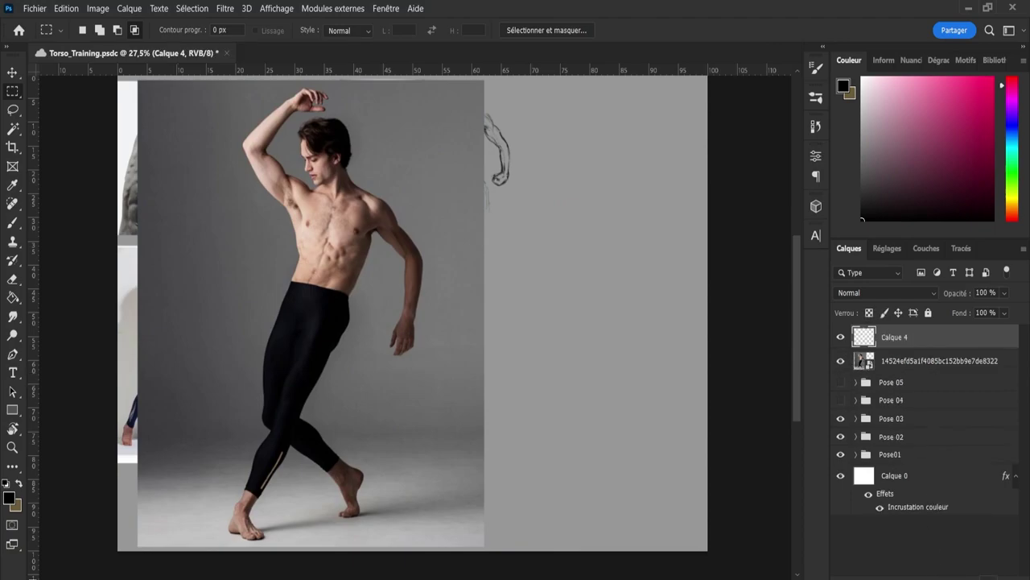
key("b")
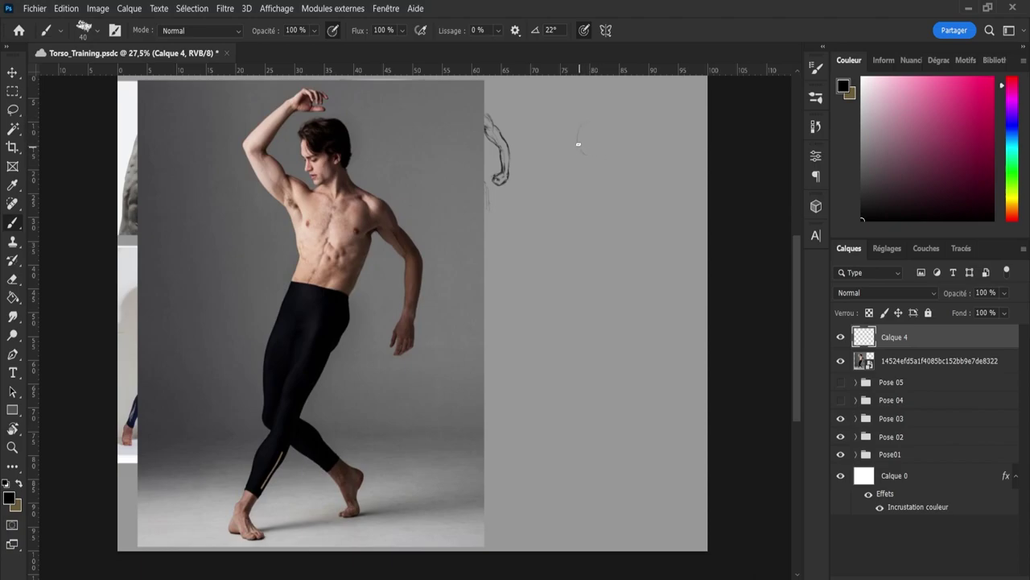
mouse_move(578, 144)
left_mouse_down()
mouse_move(596, 157)
mouse_move(599, 129)
mouse_move(608, 149)
mouse_move(577, 160)
mouse_move(602, 145)
mouse_move(615, 155)
left_mouse_up()
mouse_move(576, 153)
left_mouse_down()
mouse_move(572, 161)
mouse_move(584, 122)
left_mouse_up()
left_click_drag(616, 123, 608, 143)
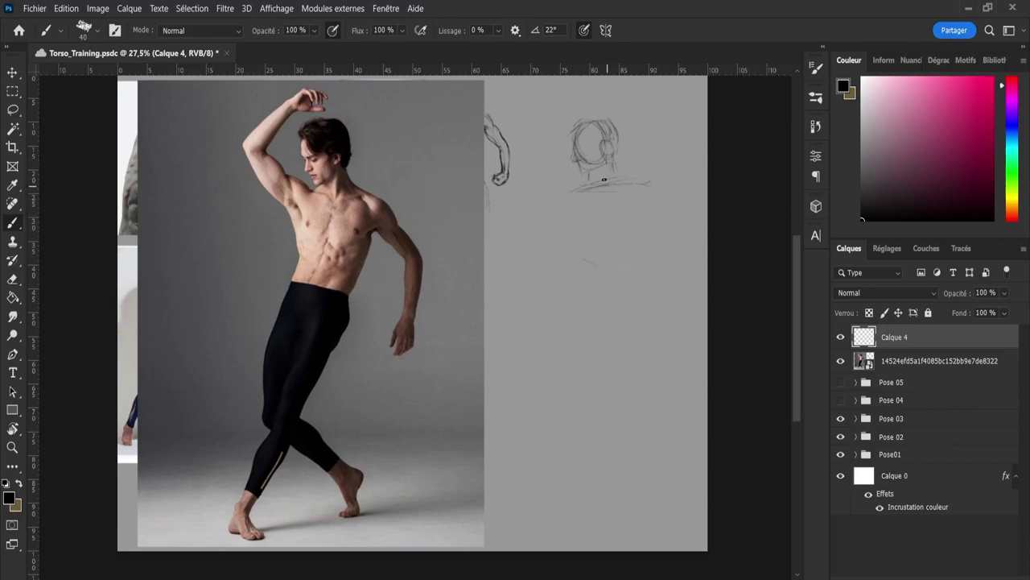
Sketch the torso's curved centre line, the oval rib cage and the slope from neck to shoulder
mouse_move(604, 179)
left_mouse_down()
mouse_move(594, 284)
mouse_move(615, 258)
mouse_move(597, 302)
left_mouse_up()
left_click_drag(614, 259, 580, 352)
left_click_drag(574, 202, 608, 250)
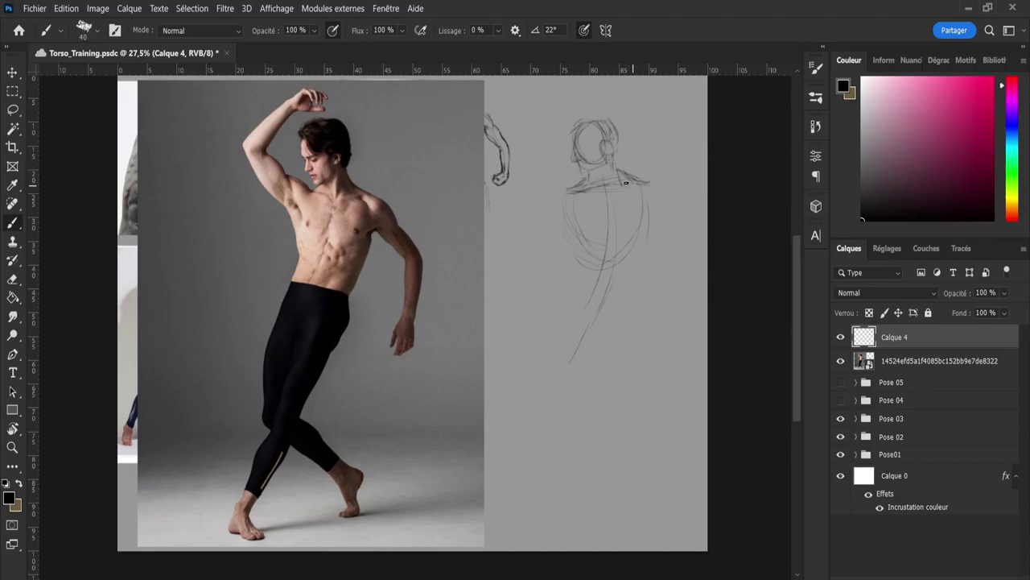
left_click_drag(615, 167, 628, 183)
mouse_move(625, 180)
left_mouse_down()
mouse_move(654, 188)
mouse_move(649, 199)
mouse_move(662, 183)
mouse_move(663, 203)
mouse_move(645, 186)
mouse_move(657, 219)
mouse_move(672, 215)
mouse_move(702, 237)
left_mouse_up()
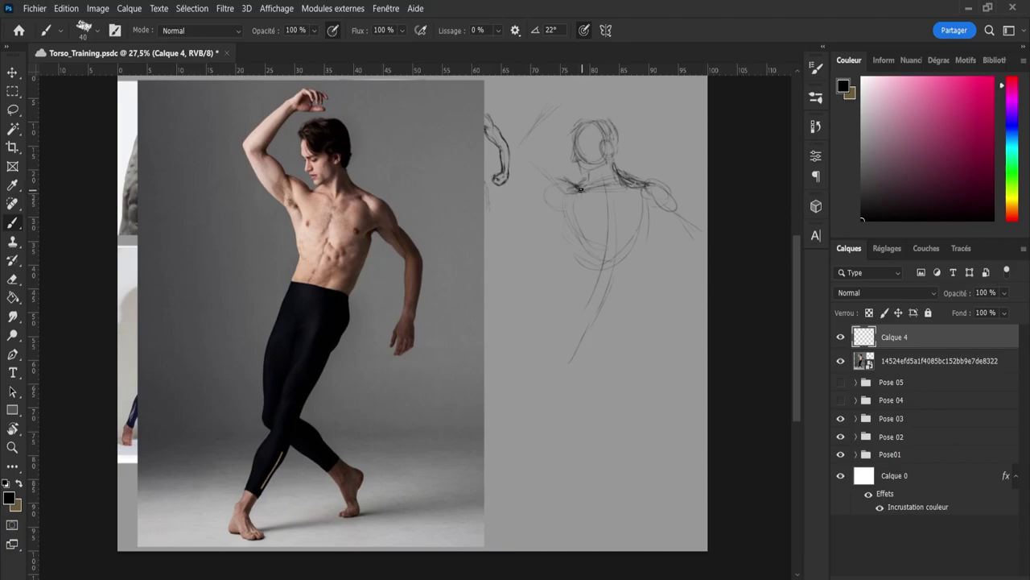
Draw the collarbone, the lowered arm's rounded shoulder and upper arm, and the chest and torso edge beneath it
left_click_drag(581, 189, 598, 188)
left_click_drag(578, 186, 599, 191)
mouse_move(651, 198)
left_mouse_down()
mouse_move(672, 215)
mouse_move(681, 211)
mouse_move(672, 199)
left_mouse_up()
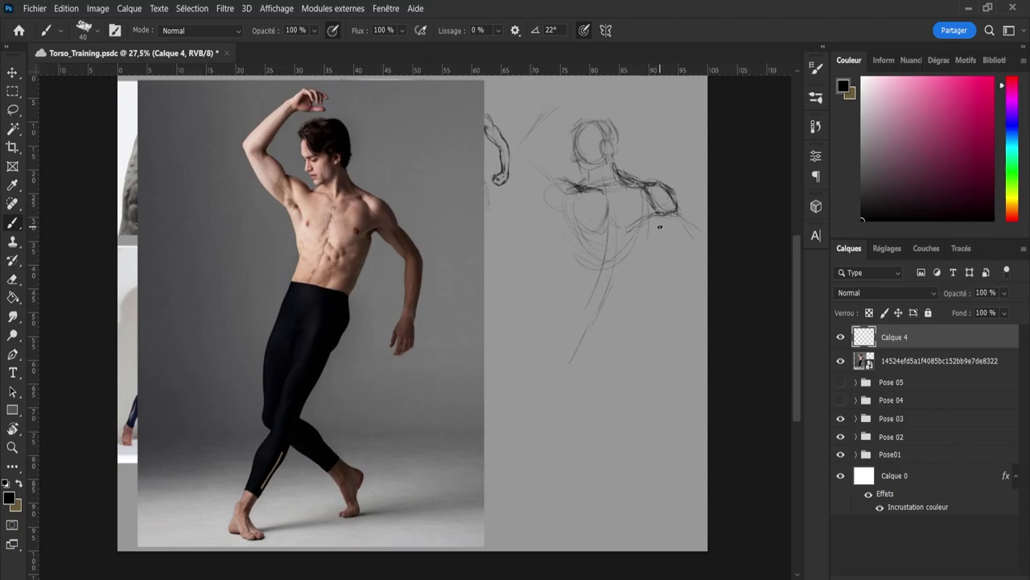
left_click_drag(649, 217, 631, 230)
left_click_drag(679, 209, 699, 231)
left_click_drag(689, 242, 699, 250)
left_click_drag(655, 218, 624, 292)
Draw the raised arm's outer contour, bent elbow, forearm and curled hand above the head
left_click_drag(577, 186, 568, 175)
left_click_drag(551, 199, 561, 211)
mouse_move(551, 196)
left_mouse_down()
mouse_move(516, 137)
mouse_move(519, 145)
mouse_move(556, 100)
mouse_move(589, 87)
left_mouse_up()
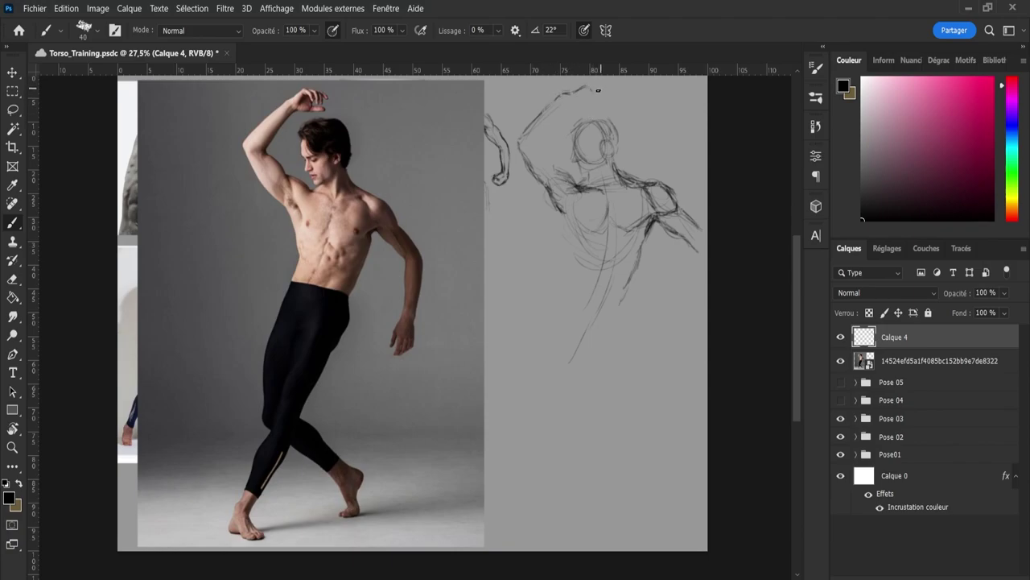
key("e")
key("b")
left_click_drag(597, 107, 587, 102)
mouse_move(552, 132)
left_mouse_down()
mouse_move(579, 105)
mouse_move(563, 109)
mouse_move(565, 94)
mouse_move(556, 103)
mouse_move(570, 94)
mouse_move(520, 138)
left_mouse_up()
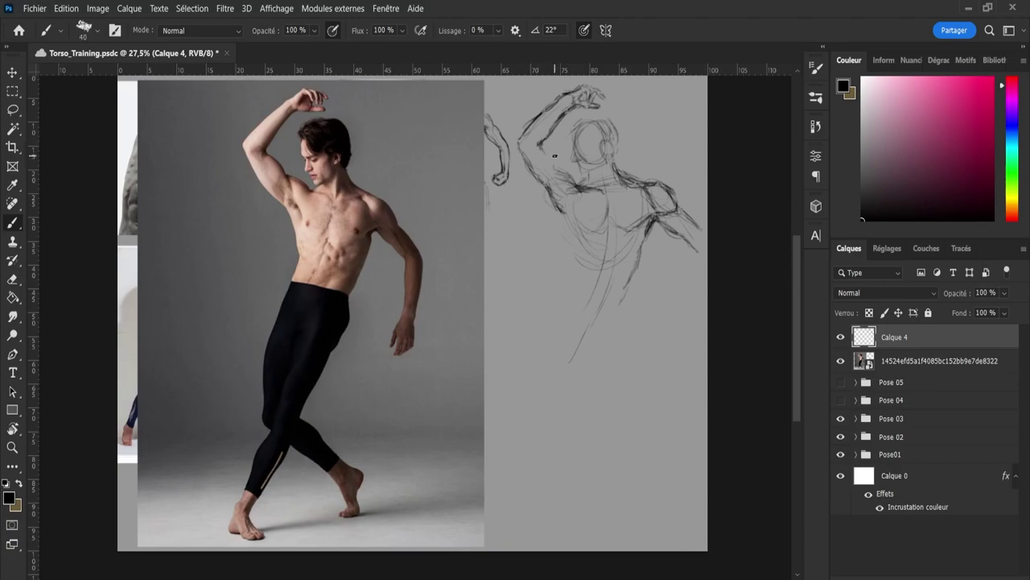
Draw the raised arm's inner contour and armpit, outline both sides of the torso to the waist, and save
mouse_move(538, 144)
left_mouse_down()
mouse_move(571, 188)
mouse_move(572, 177)
mouse_move(583, 188)
left_mouse_up()
left_click_drag(566, 184, 569, 198)
left_click_drag(562, 209, 563, 208)
left_click_drag(561, 111, 573, 100)
mouse_move(550, 197)
left_mouse_down()
mouse_move(580, 267)
mouse_move(574, 284)
mouse_move(565, 218)
mouse_move(577, 278)
mouse_move(578, 263)
mouse_move(568, 289)
mouse_move(578, 256)
mouse_move(559, 300)
left_mouse_up()
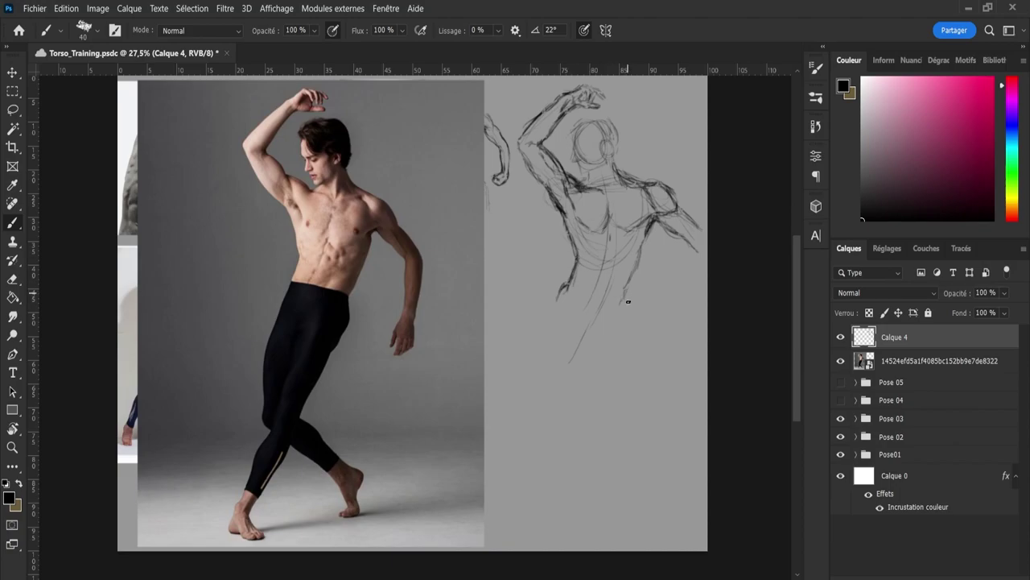
mouse_move(629, 289)
left_mouse_down()
mouse_move(618, 312)
mouse_move(637, 260)
left_mouse_up()
mouse_move(571, 285)
left_mouse_down()
mouse_move(565, 293)
mouse_move(572, 259)
left_mouse_up()
key("ctrl+s")
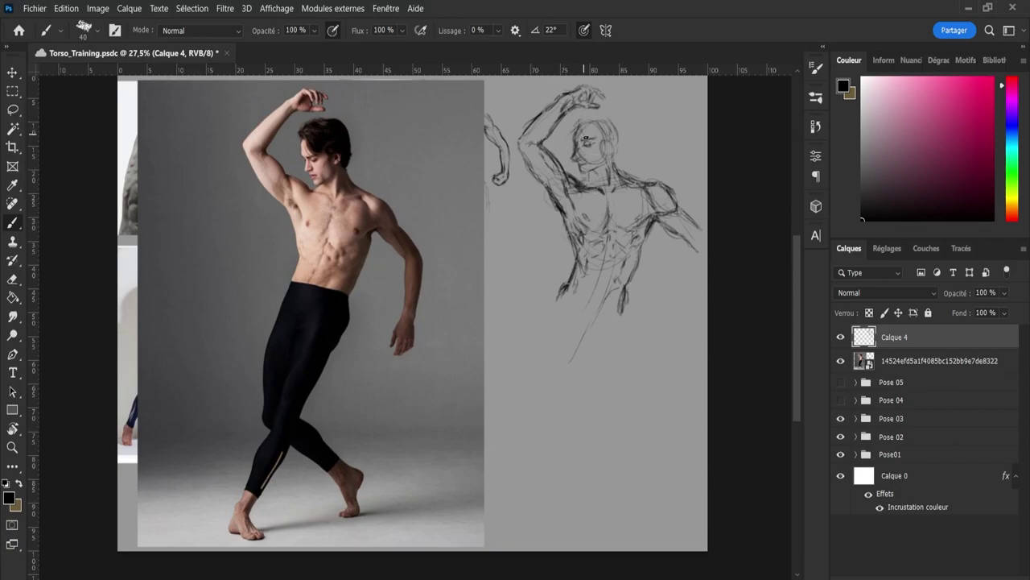
Add the eye and hair to the head and darken the contours of both upper arms
left_click_drag(586, 137, 600, 137)
mouse_move(616, 153)
left_mouse_down()
mouse_move(624, 129)
mouse_move(597, 111)
left_mouse_up()
mouse_move(620, 150)
left_mouse_down()
mouse_move(615, 118)
mouse_move(578, 123)
left_mouse_up()
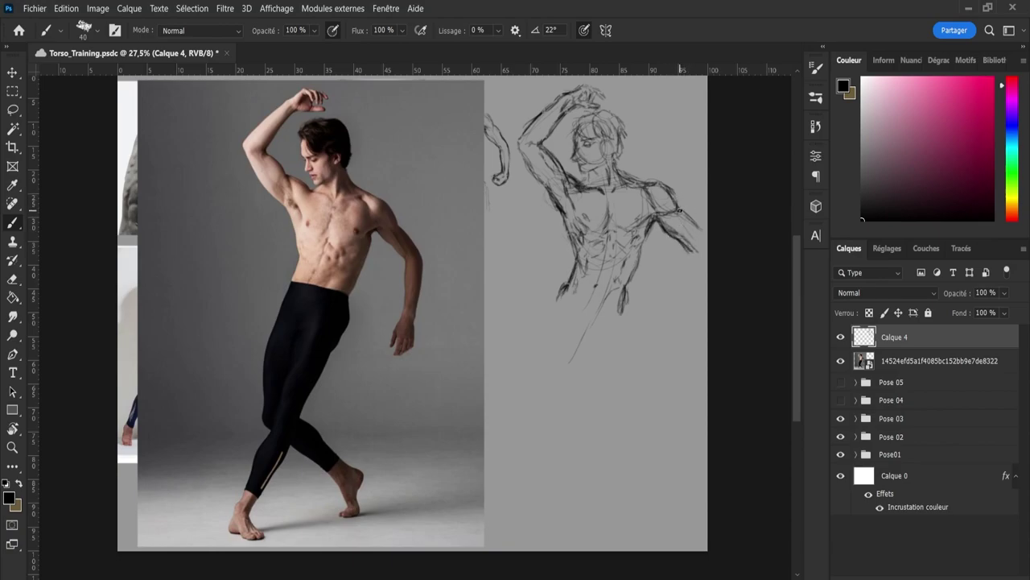
mouse_move(681, 213)
left_mouse_down()
mouse_move(703, 240)
mouse_move(696, 252)
left_mouse_up()
mouse_move(543, 148)
left_mouse_down()
mouse_move(572, 172)
mouse_move(572, 188)
mouse_move(570, 174)
mouse_move(586, 189)
mouse_move(580, 182)
left_mouse_up()
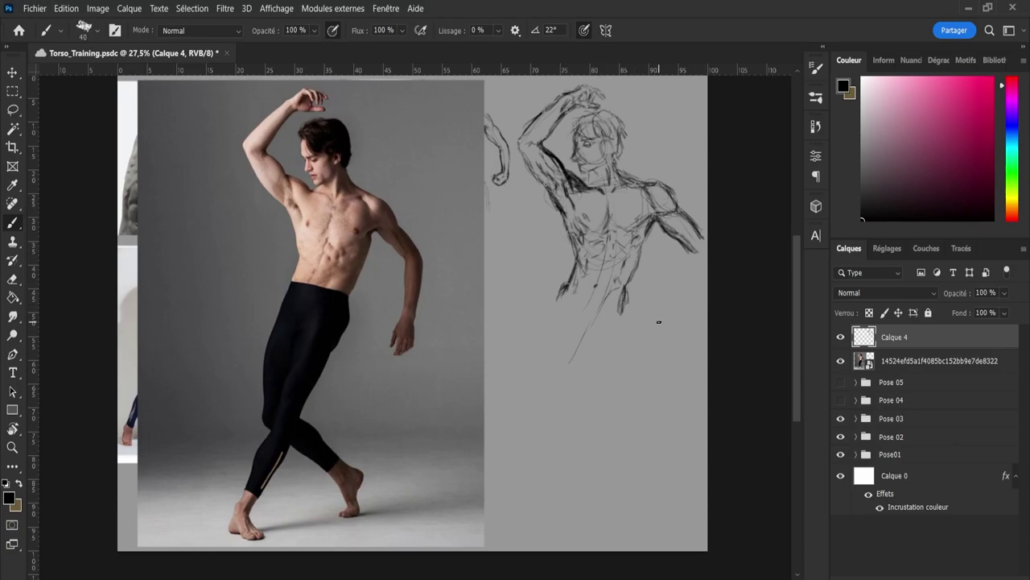
Sketch the curved waistband below the torso and light hip and thigh lines under it
mouse_move(563, 300)
left_mouse_down()
mouse_move(573, 311)
mouse_move(617, 313)
left_mouse_up()
left_click_drag(621, 314, 618, 368)
mouse_move(557, 301)
left_mouse_down()
mouse_move(539, 403)
mouse_move(550, 329)
mouse_move(535, 376)
mouse_move(532, 403)
left_mouse_up()
left_click_drag(622, 327, 619, 363)
mouse_move(625, 312)
left_mouse_down()
mouse_move(620, 369)
mouse_move(599, 396)
mouse_move(585, 354)
mouse_move(565, 384)
mouse_move(564, 424)
left_mouse_up()
left_click_drag(615, 385, 599, 411)
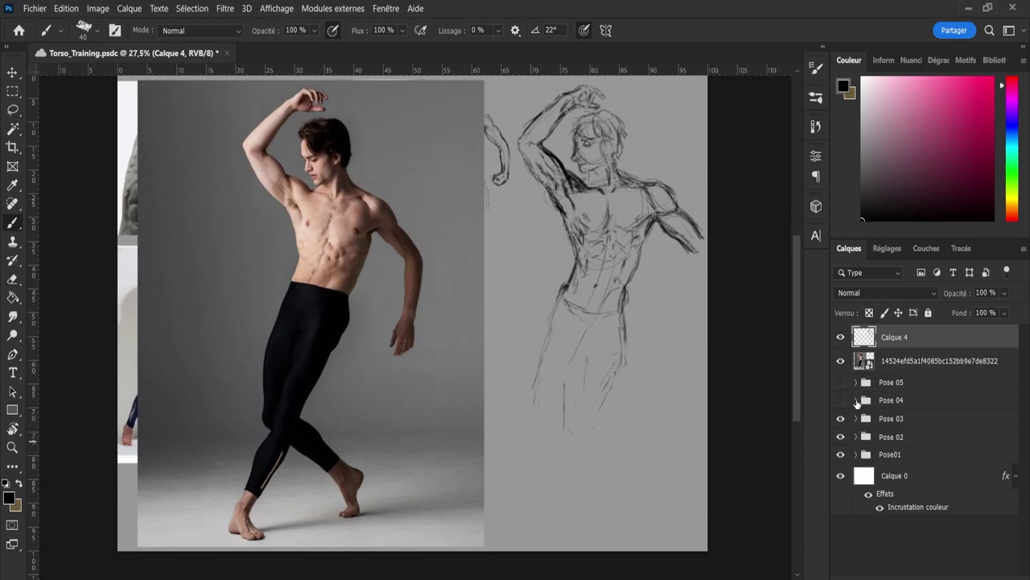
Scale the raised-arm photo and sketch together to 51.65%, move them lower on the sheet, and show Pose 05 and Pose 04
left_click(890, 362, "shift")
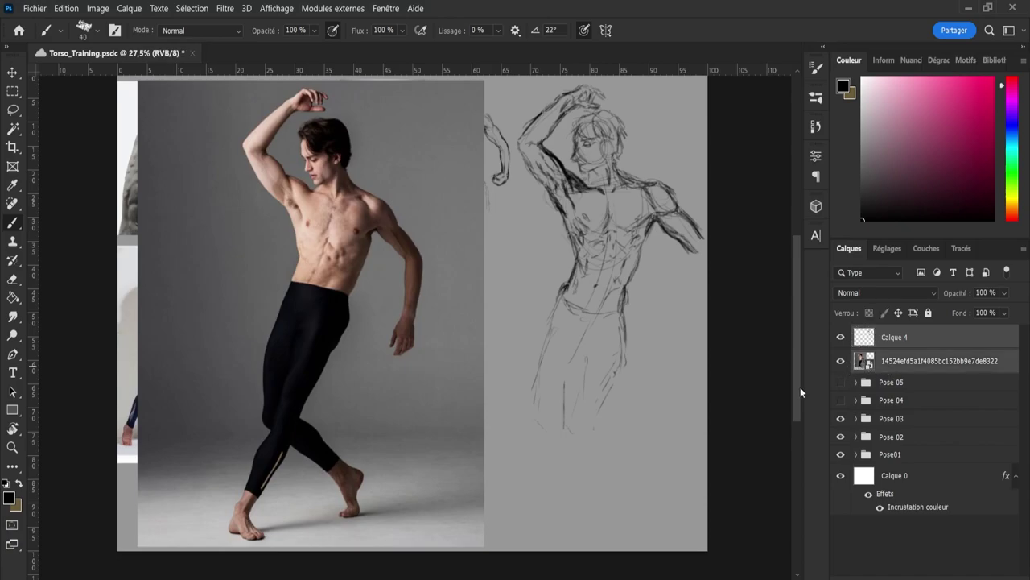
key("ctrl+t")
left_click_drag(707, 312, 472, 322)
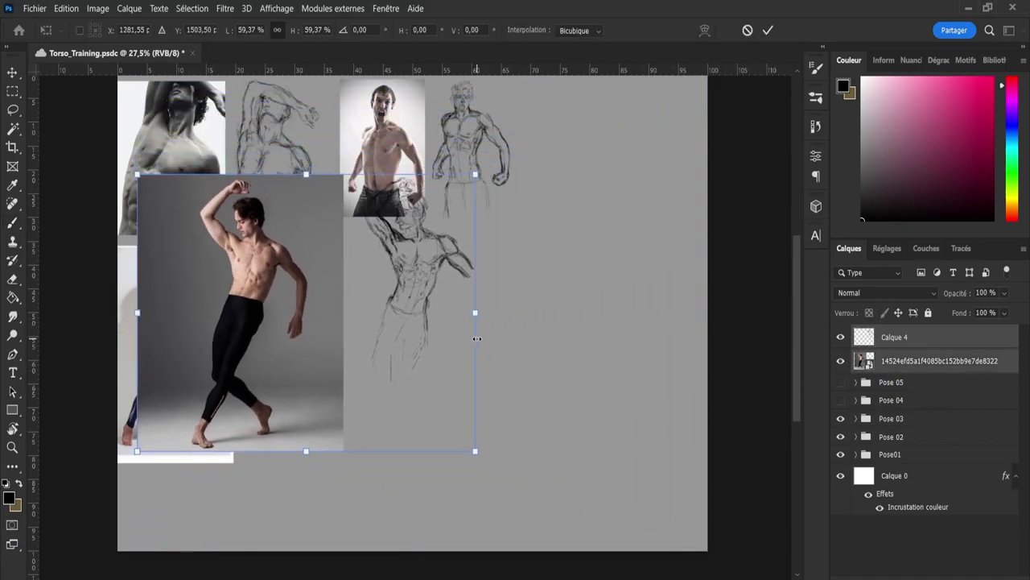
left_click_drag(310, 322, 464, 404)
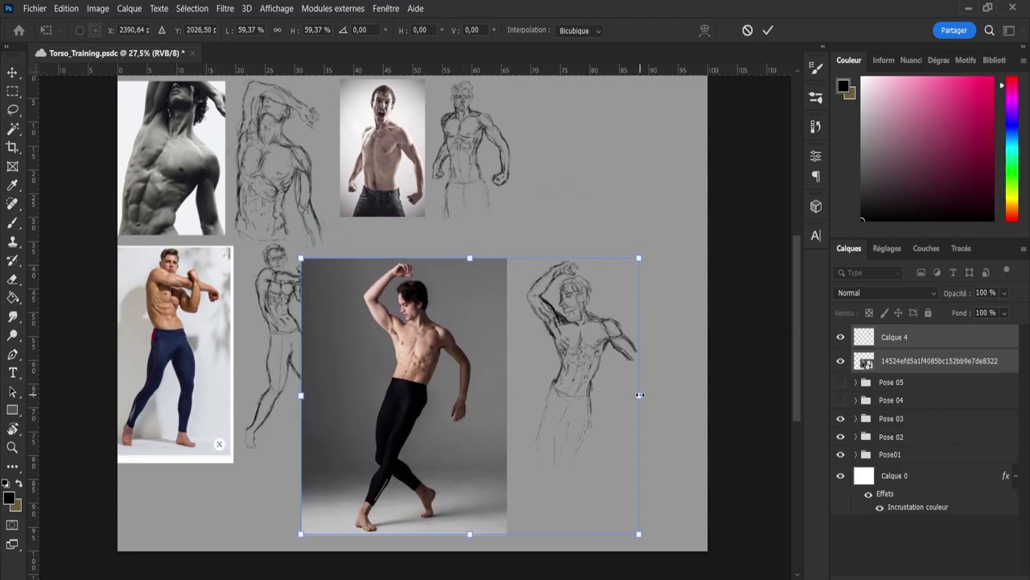
left_click_drag(639, 395, 596, 396)
left_click_drag(436, 418, 519, 401)
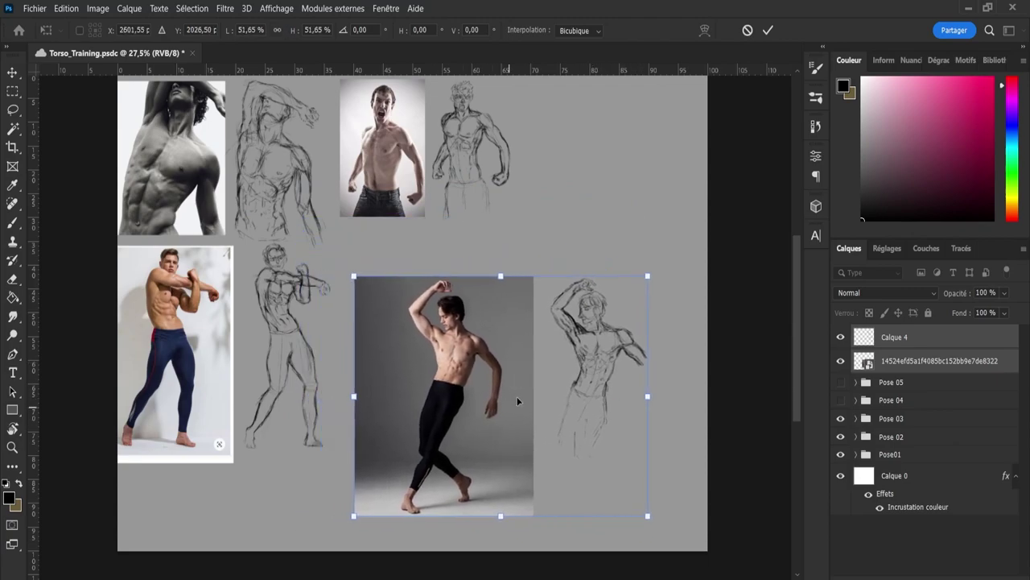
left_click(768, 30)
left_click(840, 382)
left_click(841, 400)
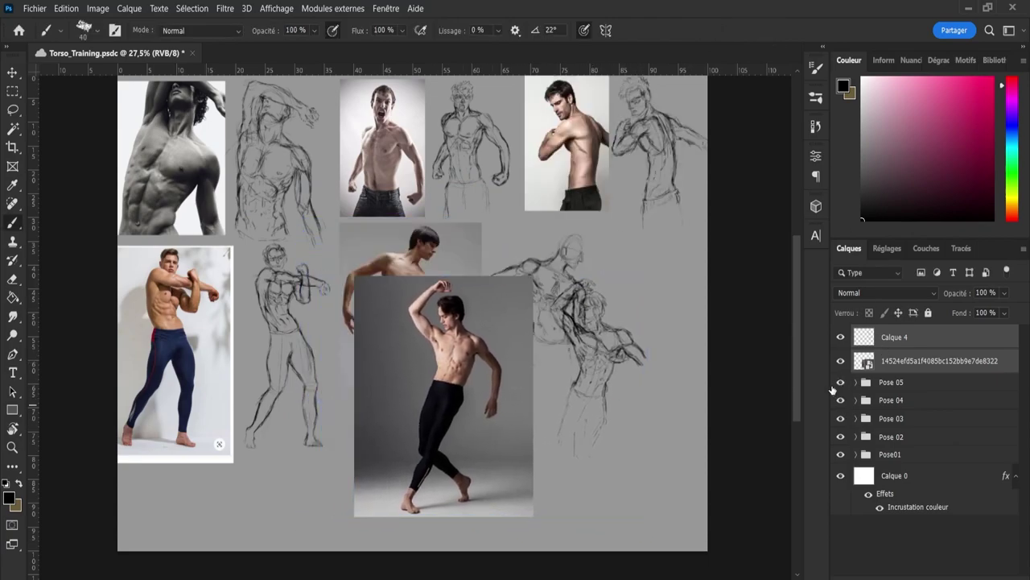
Scale the raised-arm photo and sketch together to 94.38% and move them to the lower right of the sheet
scroll(587, 347, "down", 1)
key("ctrl+t")
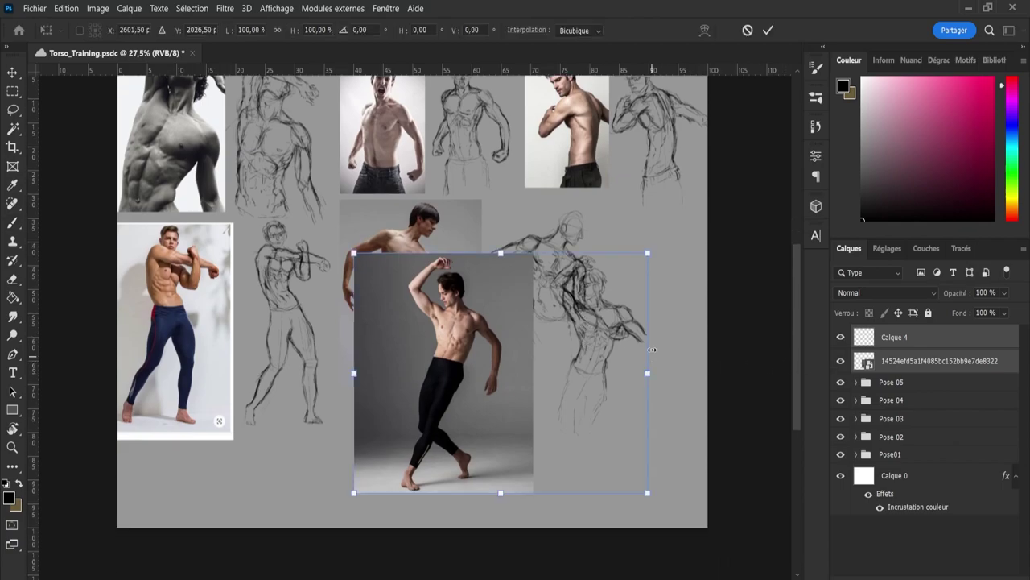
left_click_drag(648, 368, 598, 368)
mouse_move(483, 375)
left_mouse_down()
mouse_move(546, 380)
mouse_move(542, 444)
left_mouse_up()
scroll(542, 403, "down", 3)
left_click_drag(542, 399, 542, 436)
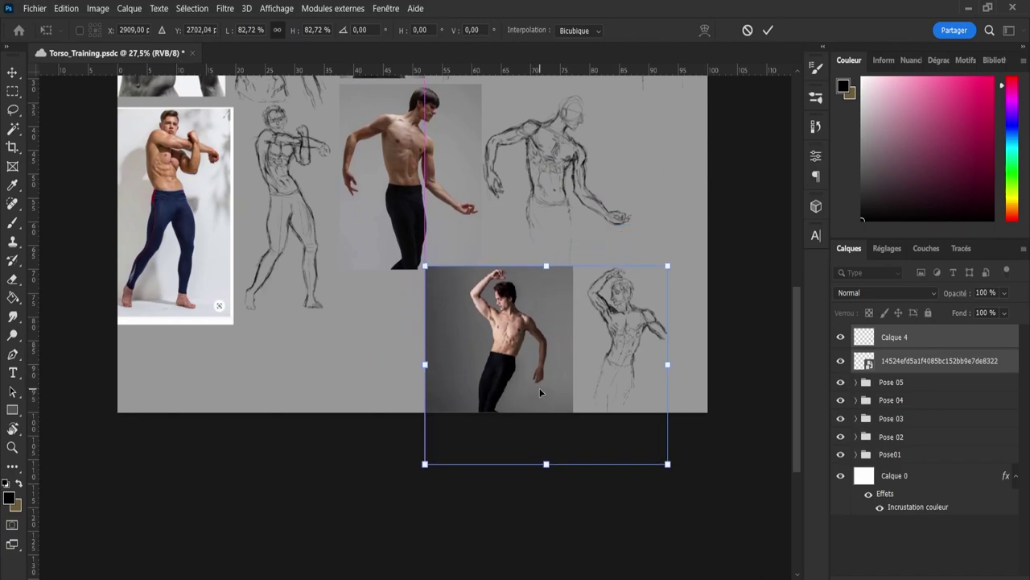
left_click_drag(669, 362, 702, 363)
left_click_drag(580, 362, 569, 364)
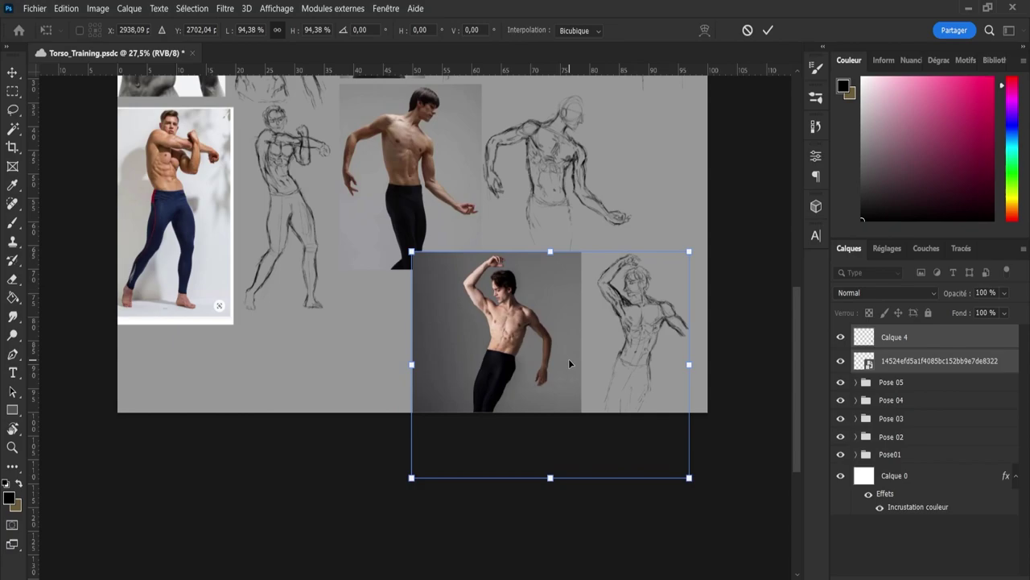
key("Return")
Scale the Pose 05 group to 88.24% and shift it up and slightly left, clear of the raised-arm photo
left_click(891, 381)
key("ctrl+t")
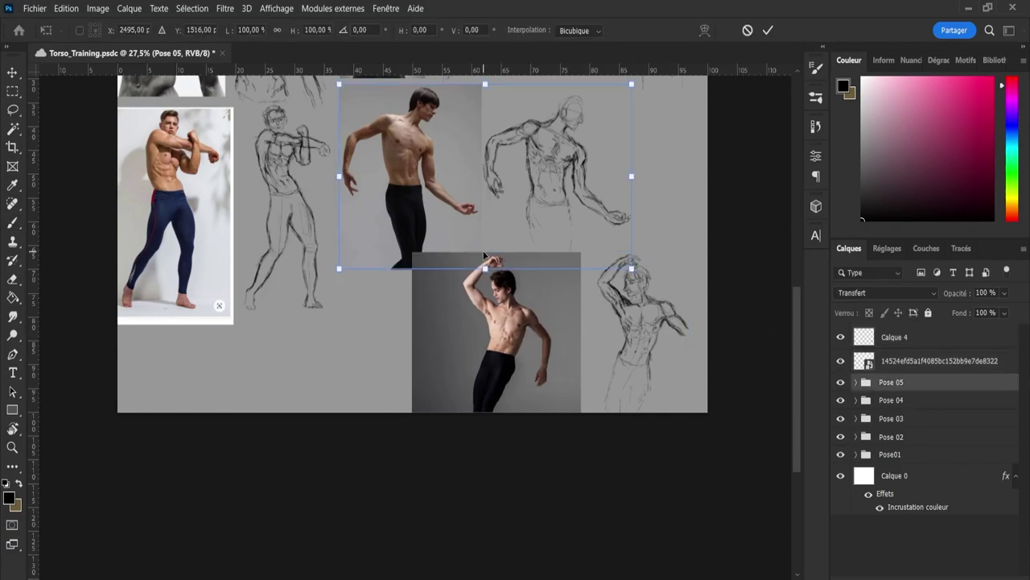
scroll(542, 255, "up", 2)
left_click_drag(632, 314, 596, 286)
left_click_drag(438, 238, 431, 232)
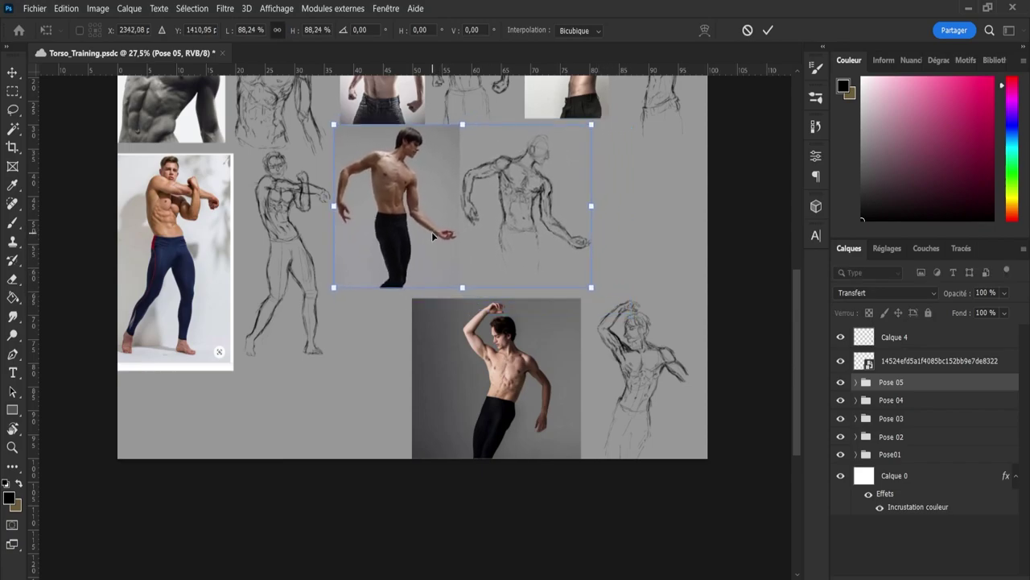
left_click(768, 30)
Group the raised-arm photo and its sketch as pose 06, move the group up and slightly right, and save
key("b")
left_click(895, 362)
left_click(894, 337, "shift")
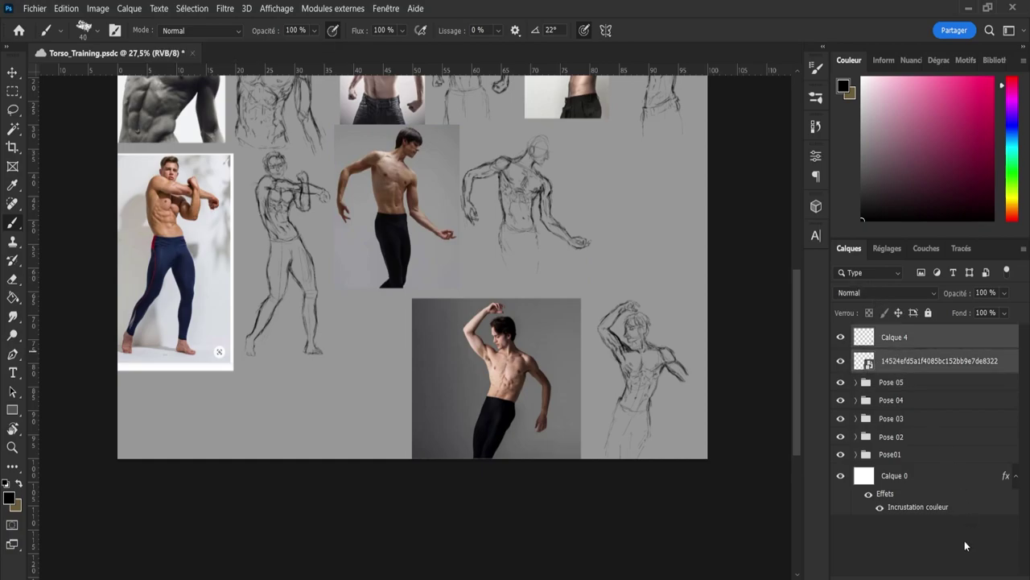
key("ctrl+g")
key("ctrl+t")
left_click_drag(555, 433, 546, 404)
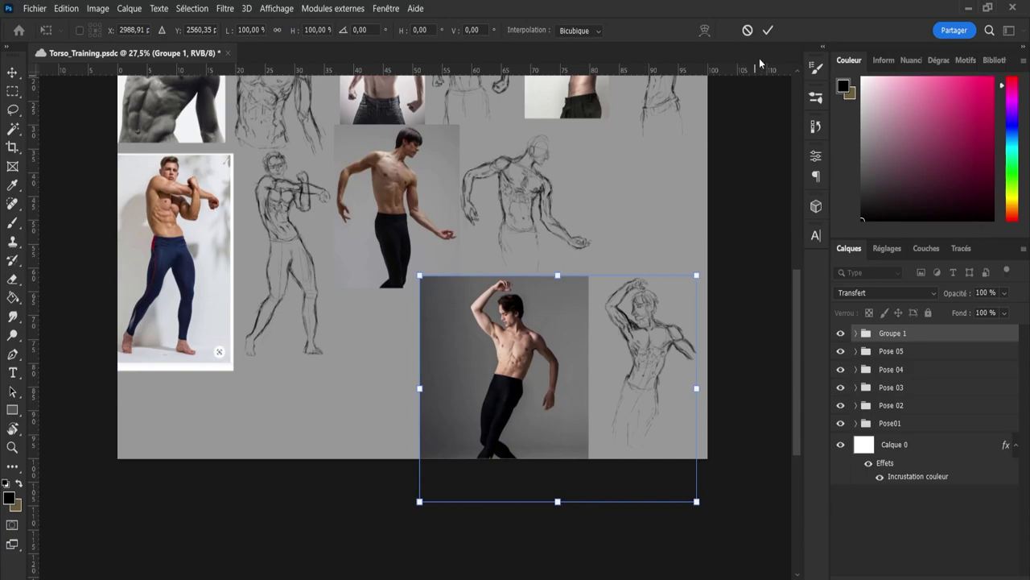
left_click(768, 30)
scroll(543, 276, "up", 2)
key("ctrl+s")
scroll(542, 275, "up", 2)
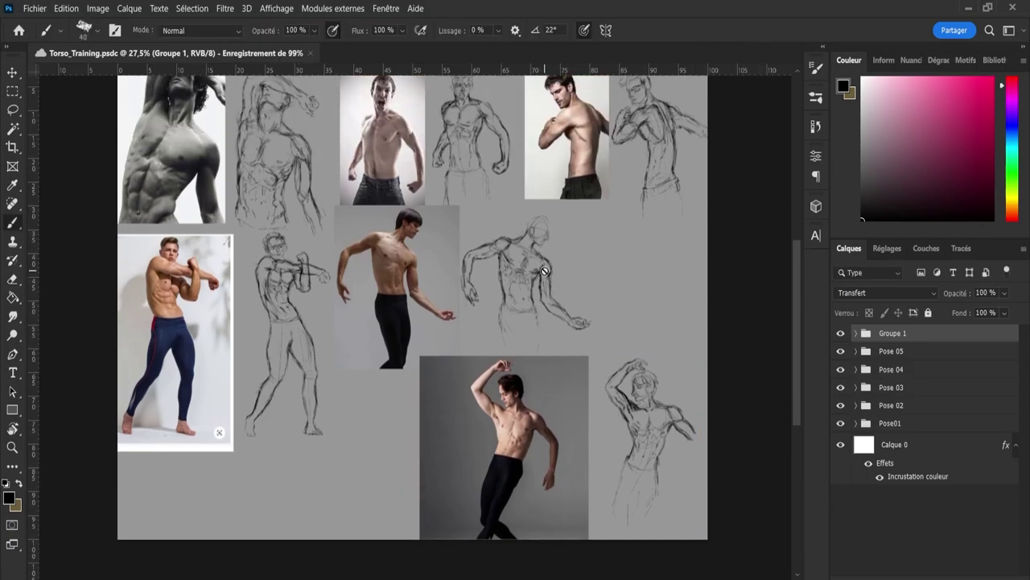
scroll(542, 272, "down", 1)
scroll(536, 290, "down", 1)
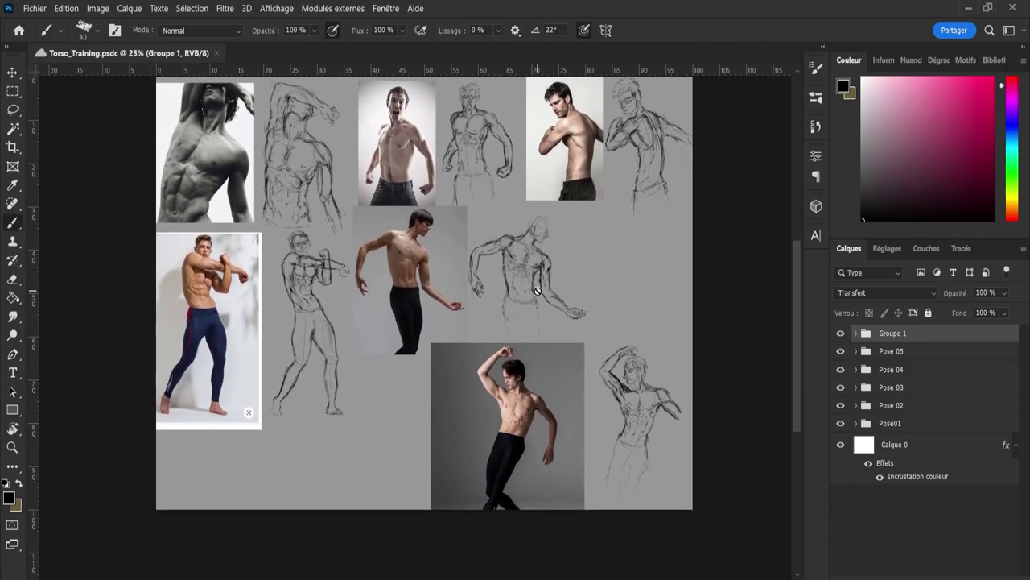
scroll(537, 291, "up", 1)
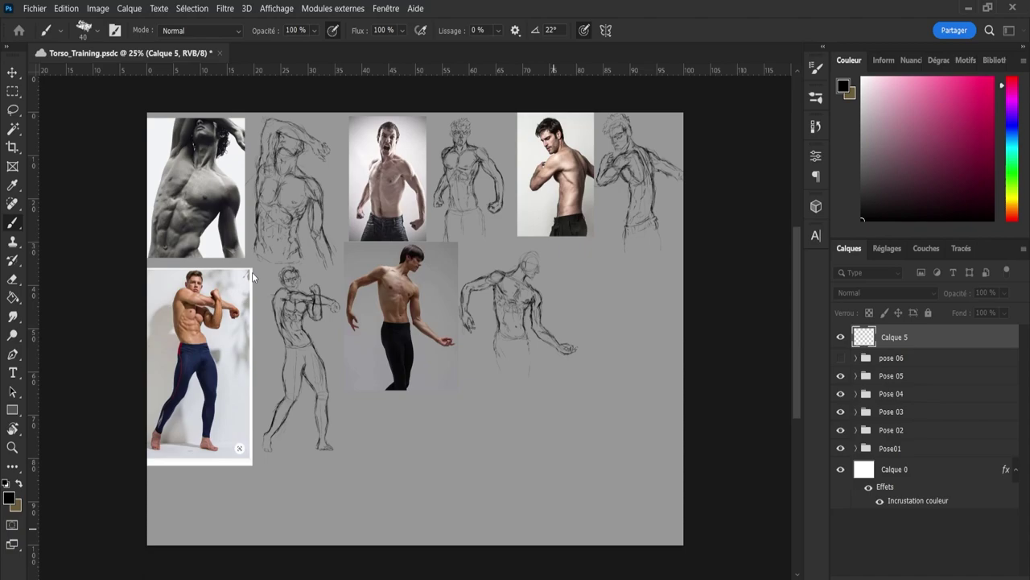
Place the hands-behind-head photo on the left half of the sheet at 70.74% and hide Pose 05 and Pose 04
left_click(665, 401)
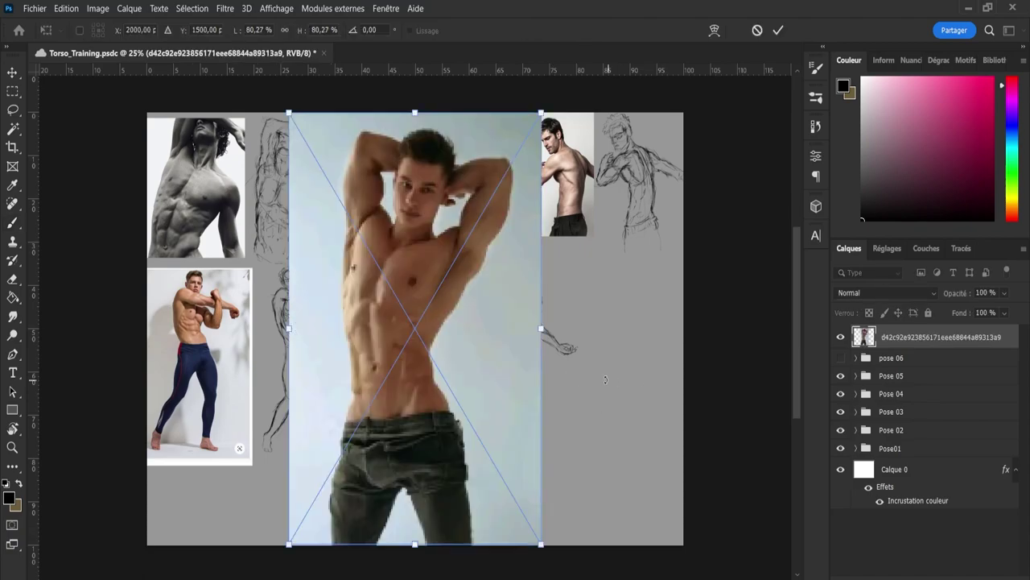
left_click_drag(545, 328, 387, 346)
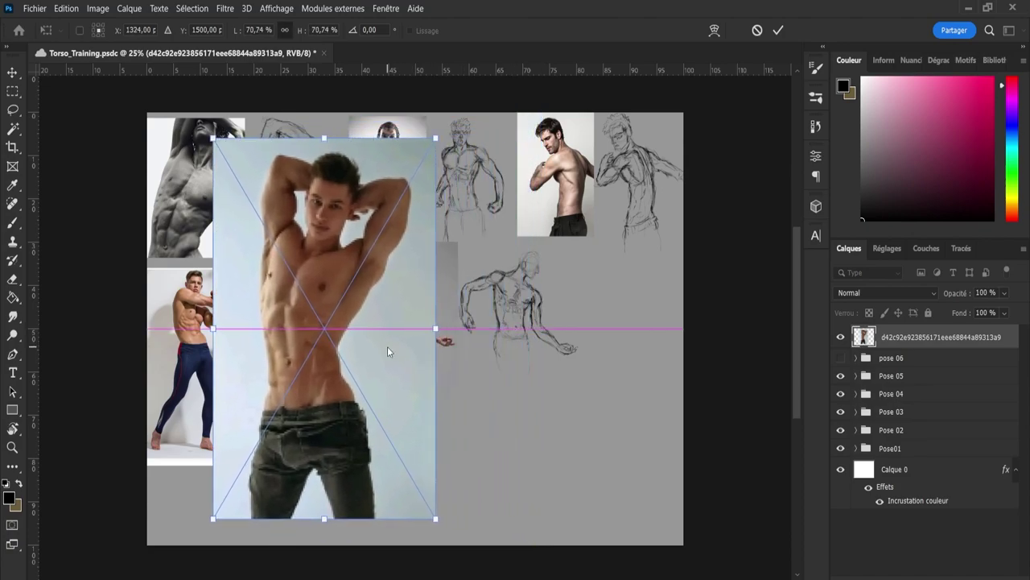
left_click(779, 30)
left_click(840, 375)
left_click(841, 393)
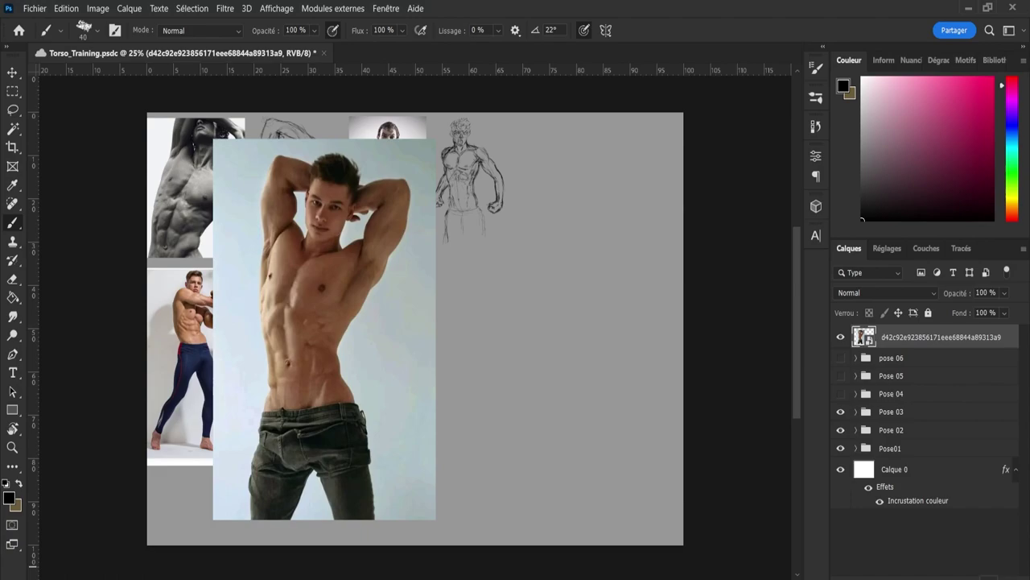
On a new layer above the photo, lightly sketch the head oval, jaw, neck and collar lines beside it
key("ctrl+shift+alt+n")
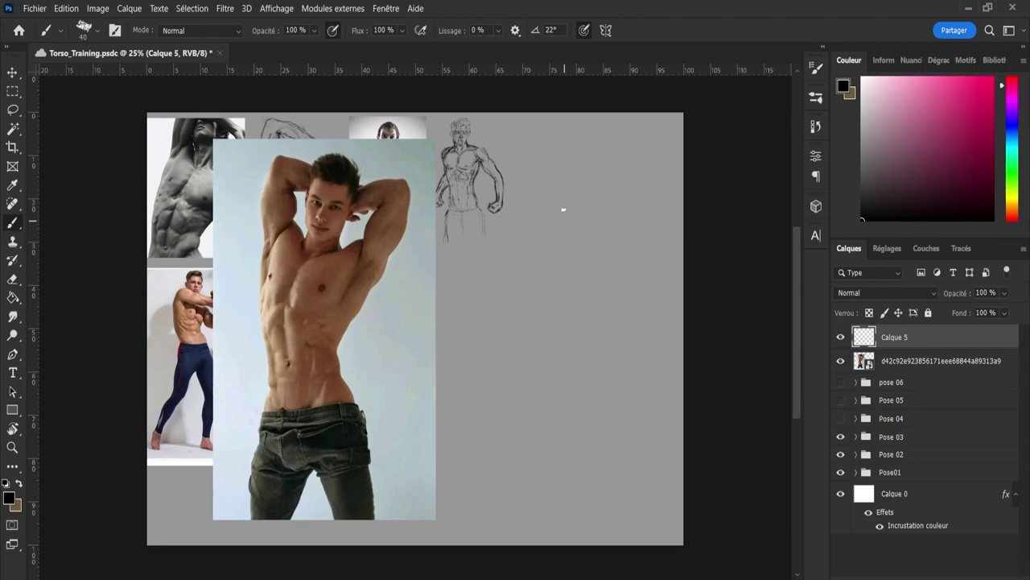
mouse_move(588, 171)
left_mouse_down()
mouse_move(575, 216)
mouse_move(567, 203)
left_mouse_up()
left_click_drag(593, 212, 595, 235)
left_click_drag(569, 224, 589, 223)
key("ctrl+z")
left_click_drag(589, 228, 591, 247)
left_click_drag(591, 237, 597, 246)
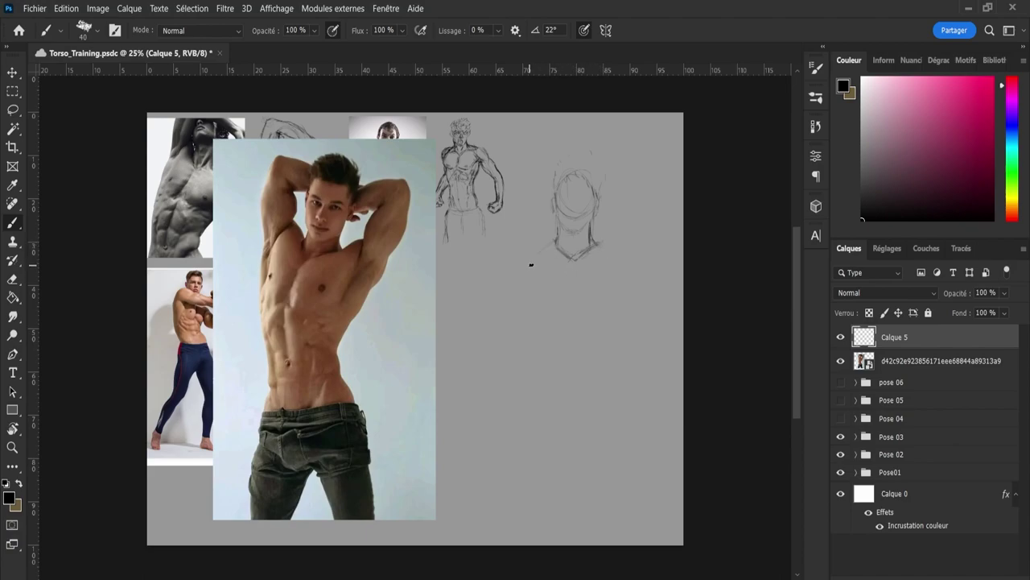
Rough in the shoulders, rounded chest, both raised arms and torso lines, moving the whole sketch lower on the sheet
left_click_drag(557, 249, 525, 287)
left_click_drag(598, 252, 611, 294)
mouse_move(607, 248)
left_mouse_down()
mouse_move(579, 319)
mouse_move(605, 252)
mouse_move(616, 310)
mouse_move(608, 251)
mouse_move(607, 310)
left_mouse_up()
left_click_drag(539, 255, 524, 192)
key("ctrl+t")
mouse_move(576, 267)
left_mouse_down()
mouse_move(563, 283)
mouse_move(561, 322)
left_mouse_up()
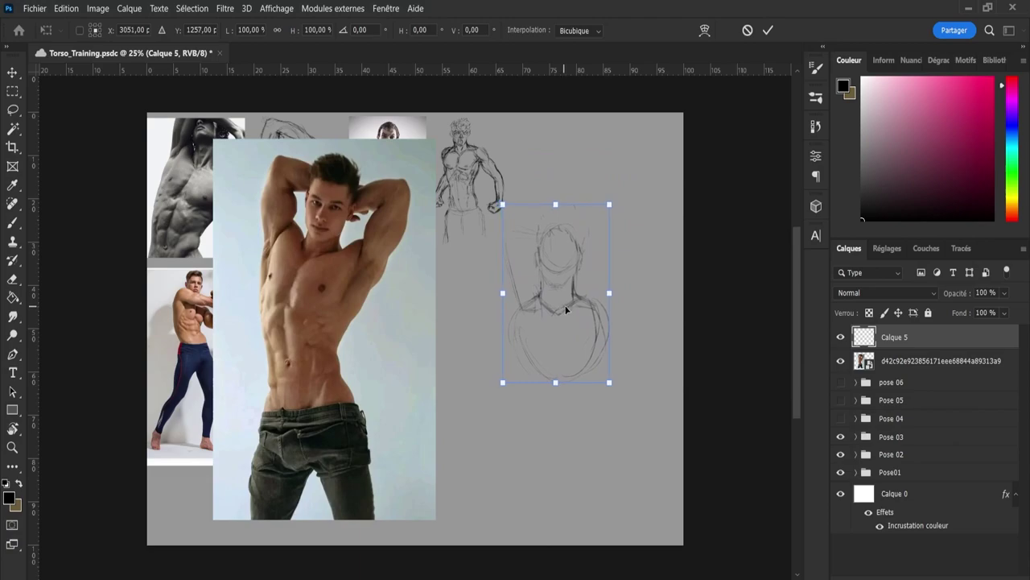
left_click(768, 30)
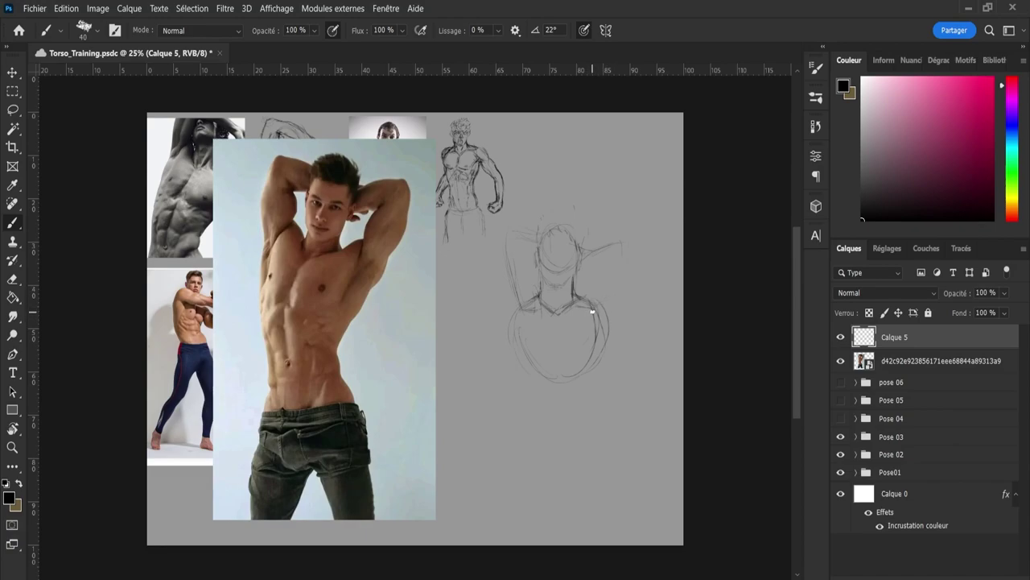
mouse_move(593, 244)
left_mouse_down()
mouse_move(612, 272)
mouse_move(603, 318)
left_mouse_up()
left_click_drag(557, 320, 589, 458)
Rotate the left arm and left torso part of the sketch by 4.65° and shift it slightly outward
key("l")
mouse_move(516, 421)
left_mouse_down()
mouse_move(492, 319)
mouse_move(500, 235)
mouse_move(517, 208)
mouse_move(539, 229)
mouse_move(530, 283)
mouse_move(576, 420)
mouse_move(528, 460)
left_mouse_up()
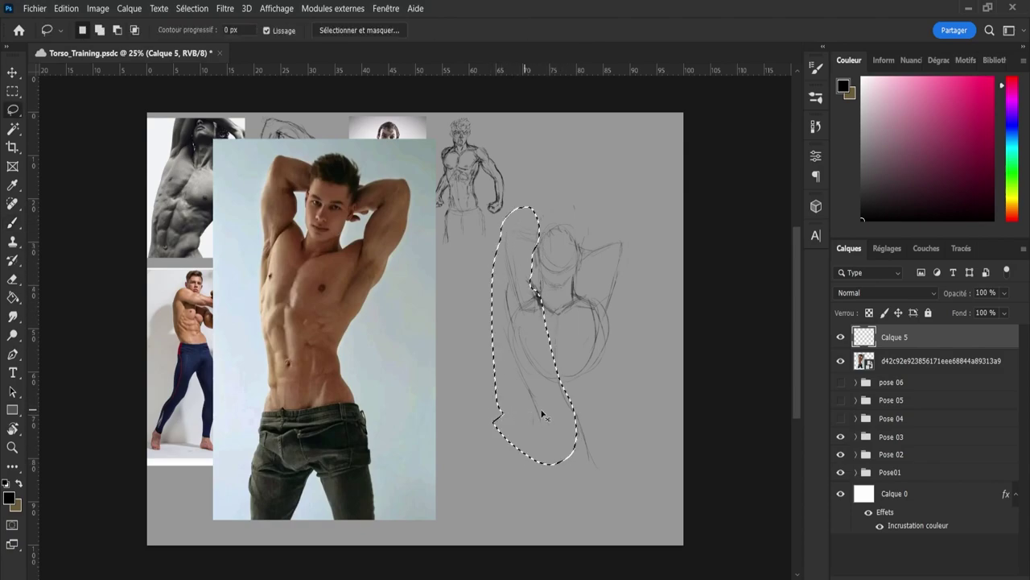
key("ctrl+t")
left_click_drag(592, 479, 577, 475)
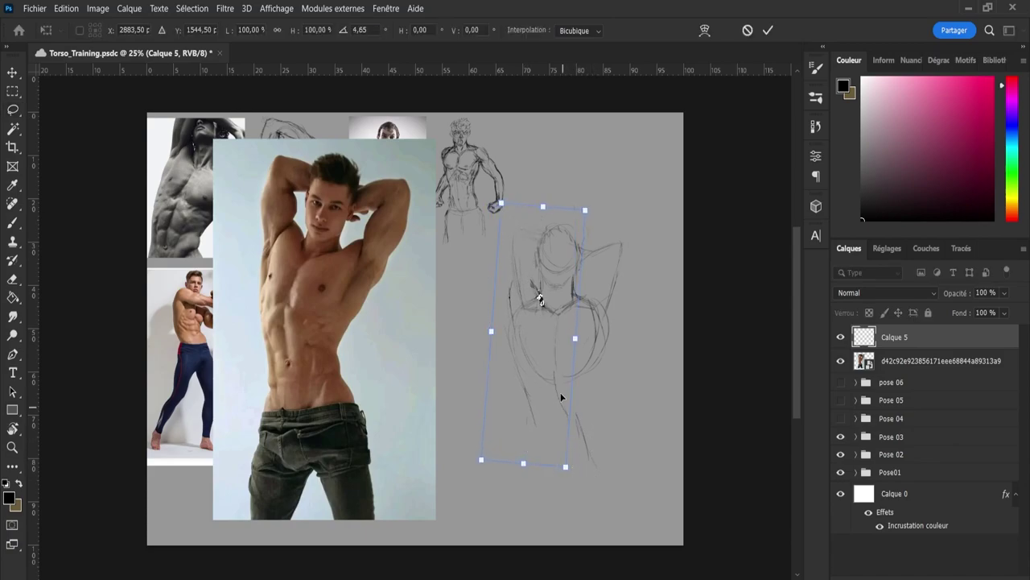
left_click_drag(545, 363, 538, 366)
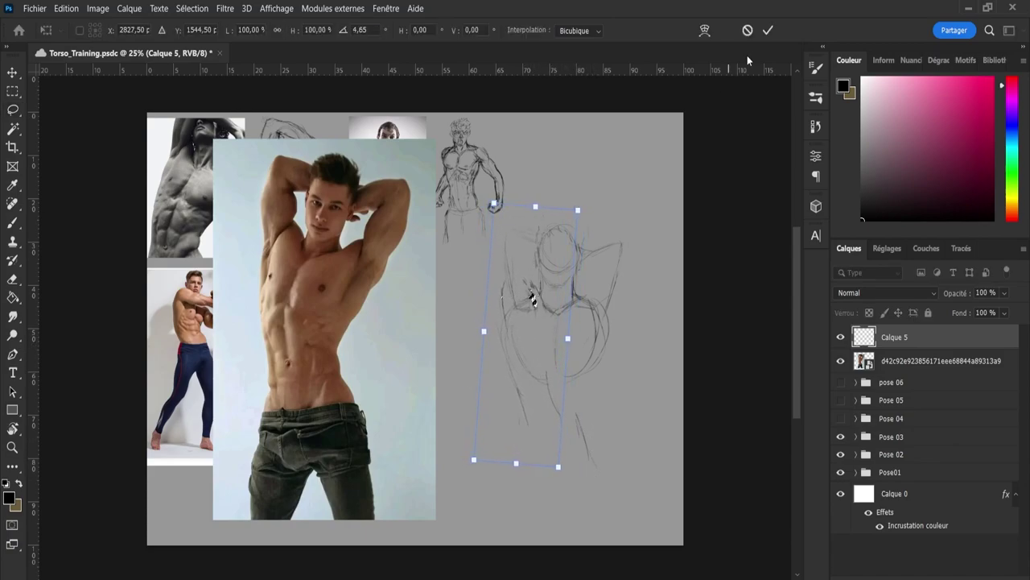
left_click(768, 30)
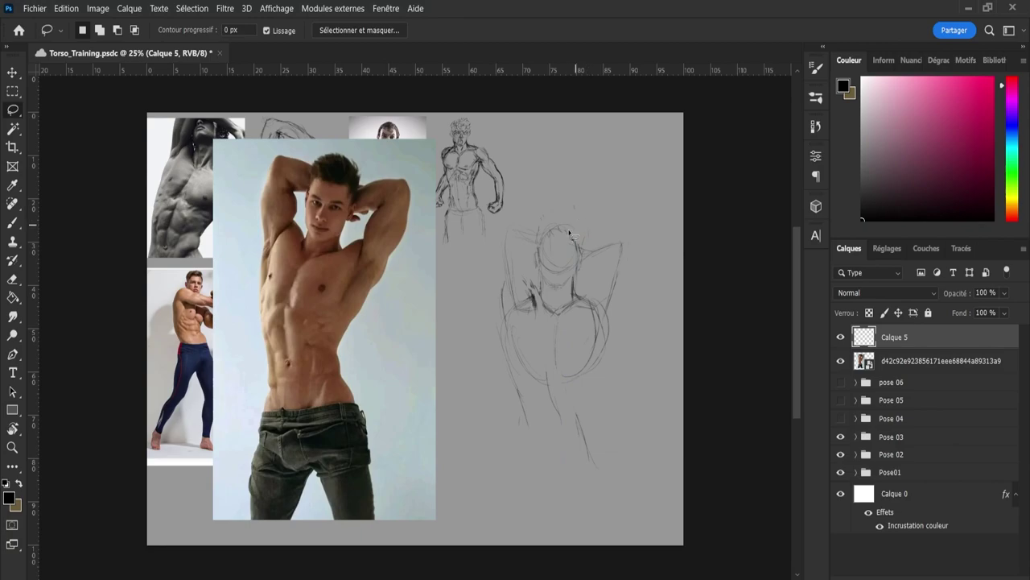
Outline both sides of the torso from under the arms down to the waist
key("b")
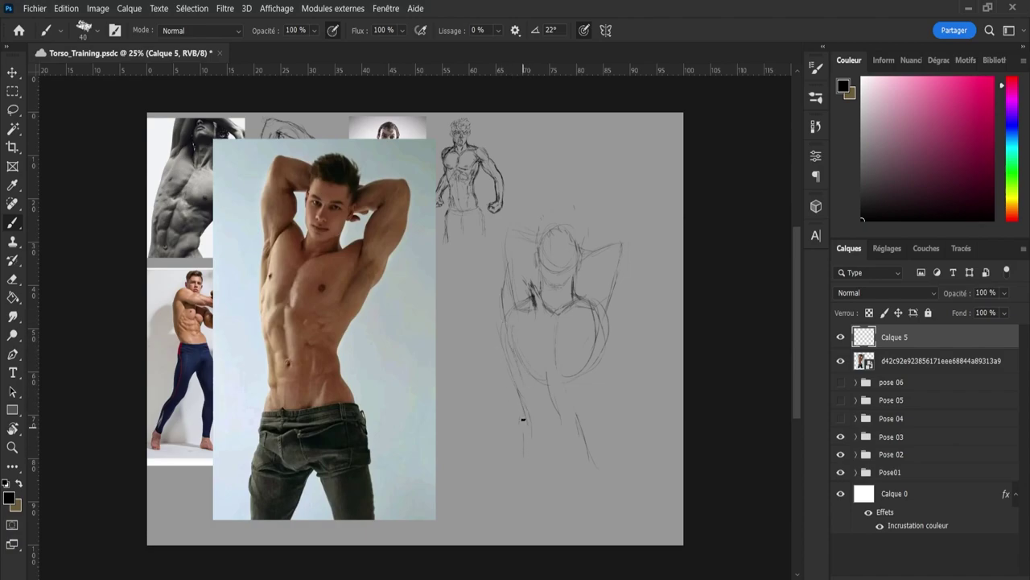
left_click_drag(522, 456, 529, 407)
mouse_move(505, 330)
left_mouse_down()
mouse_move(502, 391)
mouse_move(499, 344)
mouse_move(521, 459)
left_mouse_up()
left_click_drag(594, 364, 583, 414)
left_click_drag(594, 363, 589, 405)
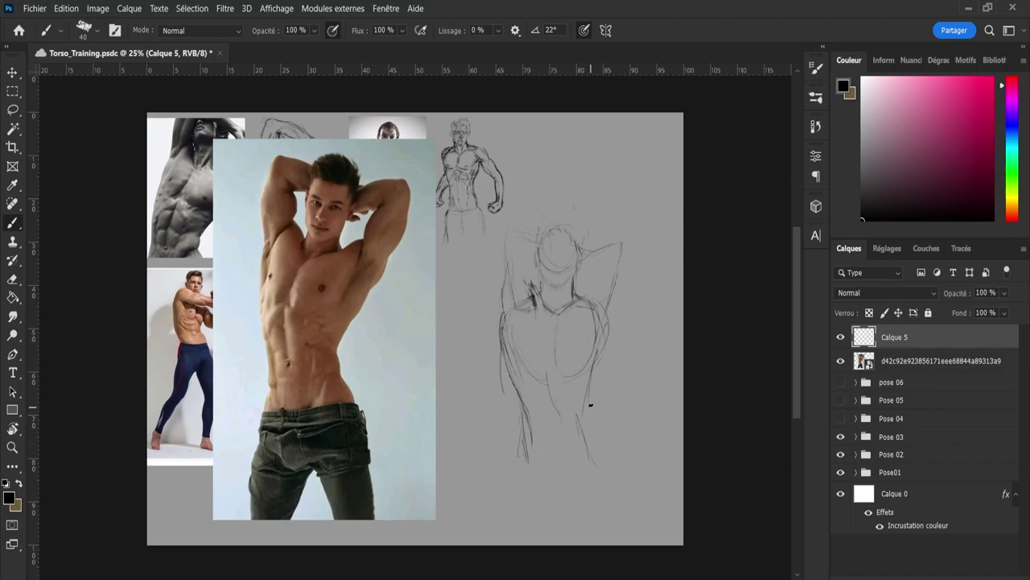
mouse_move(596, 330)
left_mouse_down()
mouse_move(588, 397)
mouse_move(609, 461)
left_mouse_up()
left_click_drag(608, 344, 603, 369)
Draw the left shoulder muscle and armpit, and add the lower edges of the chest muscles
left_click_drag(505, 314, 499, 282)
mouse_move(507, 321)
left_mouse_down()
mouse_move(503, 274)
mouse_move(523, 266)
mouse_move(509, 271)
mouse_move(514, 260)
mouse_move(533, 283)
mouse_move(515, 269)
mouse_move(501, 280)
mouse_move(510, 344)
mouse_move(483, 305)
mouse_move(490, 328)
mouse_move(515, 322)
left_mouse_up()
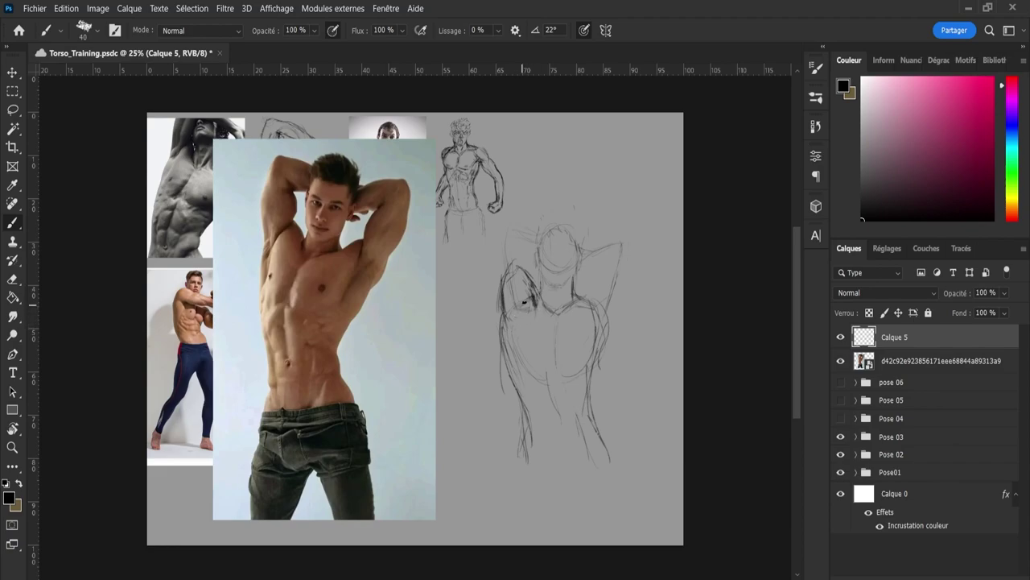
mouse_move(524, 302)
left_mouse_down()
mouse_move(531, 296)
mouse_move(521, 311)
left_mouse_up()
left_click_drag(520, 343, 538, 360)
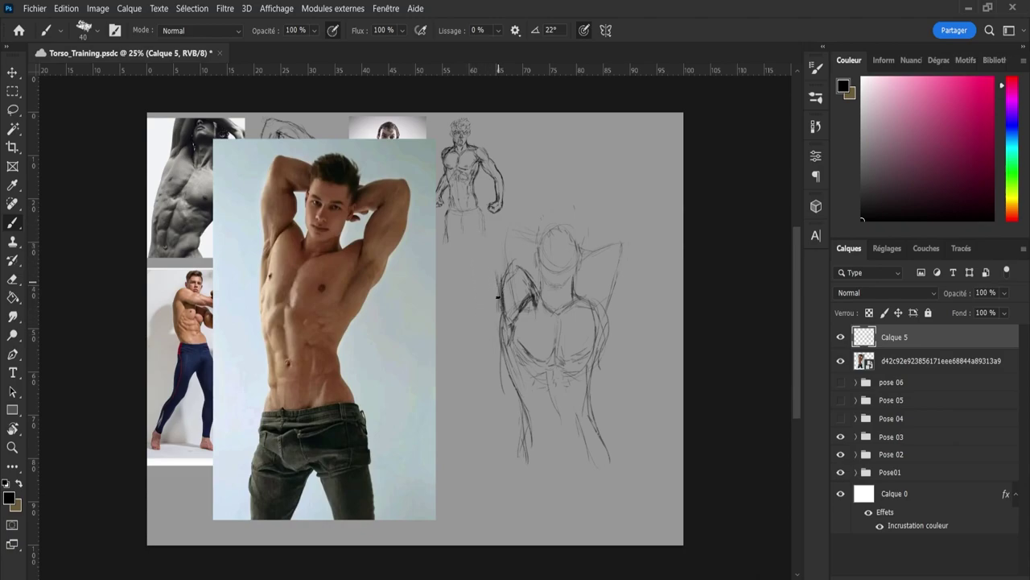
Draw the left raised arm's outer contour up to the elbow, erase stray lines, and darken its inner edge
left_click_drag(500, 292, 495, 264)
key("e")
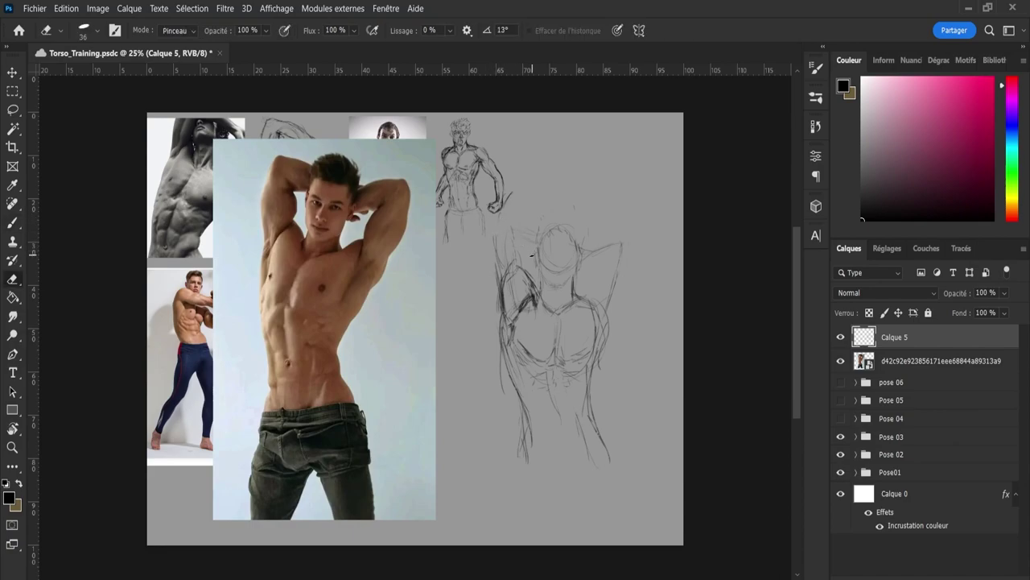
left_click_drag(499, 250, 497, 269)
key("b")
mouse_move(500, 287)
left_mouse_down()
mouse_move(492, 263)
mouse_move(505, 217)
left_mouse_up()
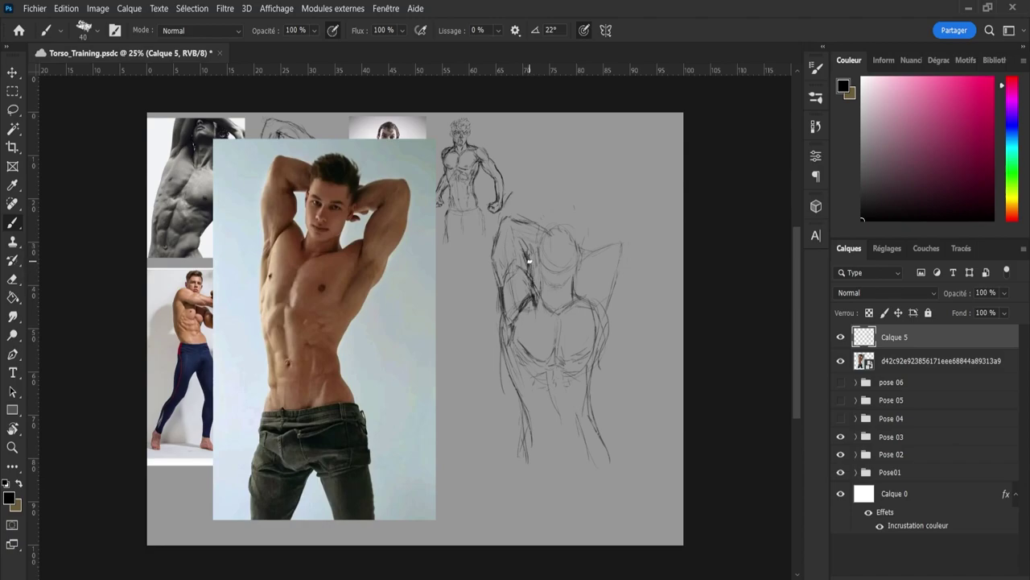
left_click_drag(528, 260, 527, 290)
left_click_drag(525, 302, 532, 272)
left_click_drag(526, 247, 520, 239)
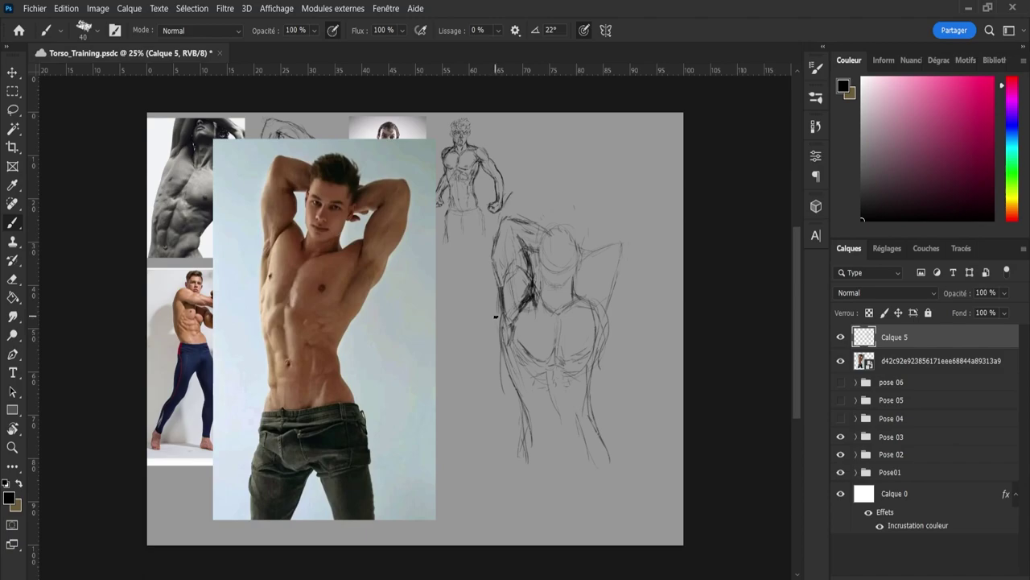
Save the document, darken the left torso contour to the waist, and draw the side muscle line beside the abdomen
key("ctrl+s")
mouse_move(503, 306)
left_mouse_down()
mouse_move(508, 374)
mouse_move(511, 384)
mouse_move(507, 347)
mouse_move(529, 440)
mouse_move(521, 465)
left_mouse_up()
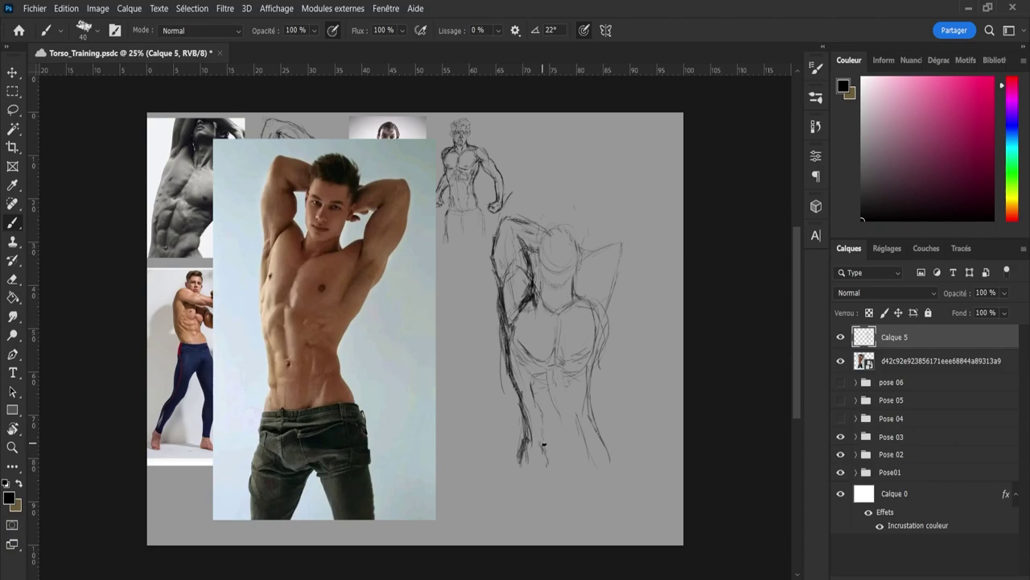
left_click_drag(544, 451, 548, 471)
left_click_drag(540, 408, 547, 428)
left_click_drag(534, 392, 546, 426)
Darken the right neck and shoulder crease and draw the right raised arm's elbow and outer contour to the armpit
mouse_move(584, 296)
left_mouse_down()
mouse_move(592, 287)
mouse_move(570, 306)
mouse_move(581, 296)
left_mouse_up()
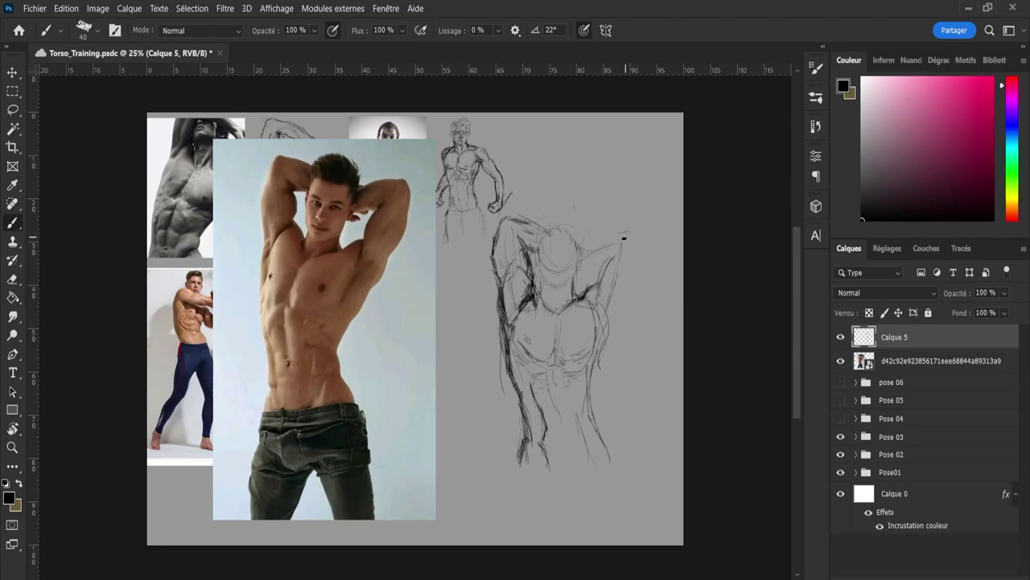
mouse_move(621, 237)
left_mouse_down()
mouse_move(628, 281)
mouse_move(630, 251)
mouse_move(624, 272)
mouse_move(632, 266)
mouse_move(624, 297)
mouse_move(632, 244)
mouse_move(629, 284)
mouse_move(633, 255)
mouse_move(627, 287)
left_mouse_up()
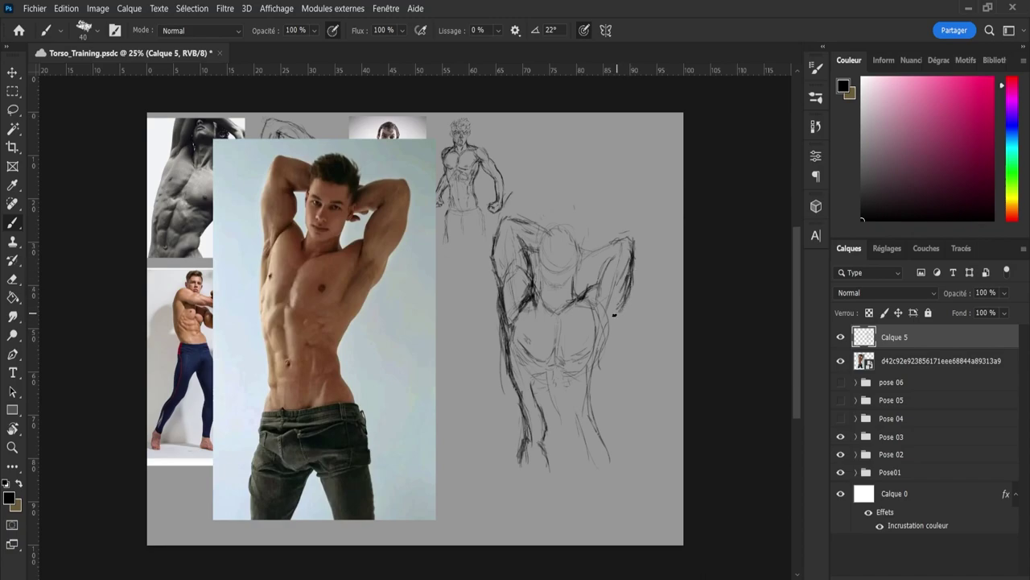
mouse_move(611, 333)
left_mouse_down()
mouse_move(610, 319)
mouse_move(607, 334)
left_mouse_up()
key("e")
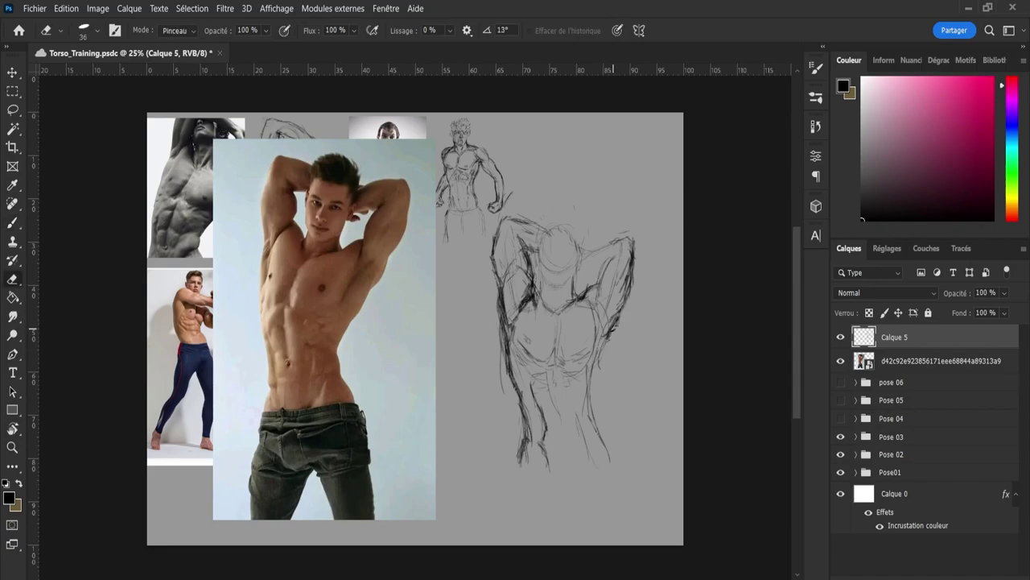
key("b")
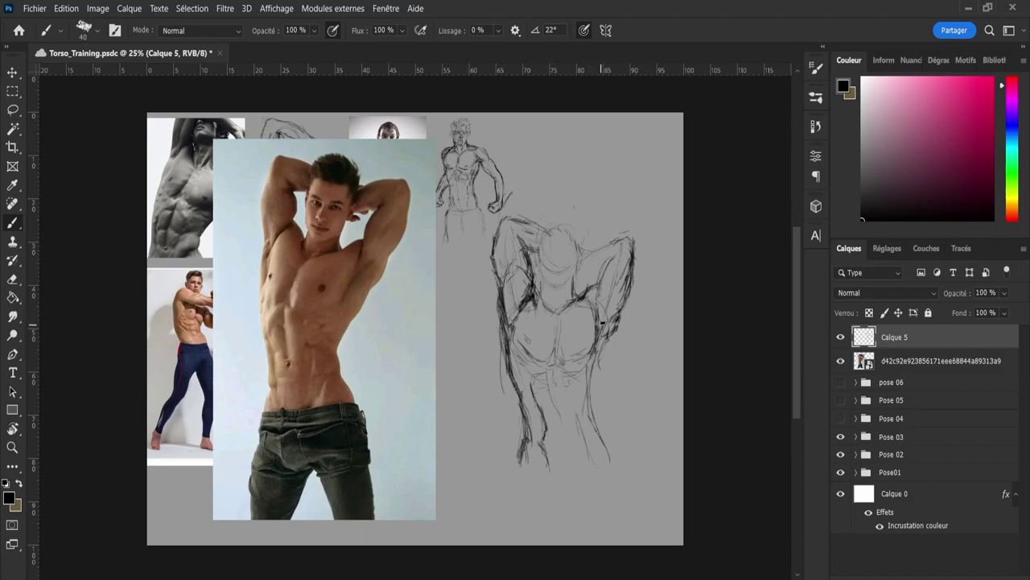
Darken the right torso contour, sketch the abdominal muscles, and define the right raised arm's inner and forearm lines
mouse_move(600, 334)
left_mouse_down()
mouse_move(603, 365)
mouse_move(606, 330)
mouse_move(587, 394)
mouse_move(596, 368)
mouse_move(589, 405)
mouse_move(611, 460)
left_mouse_up()
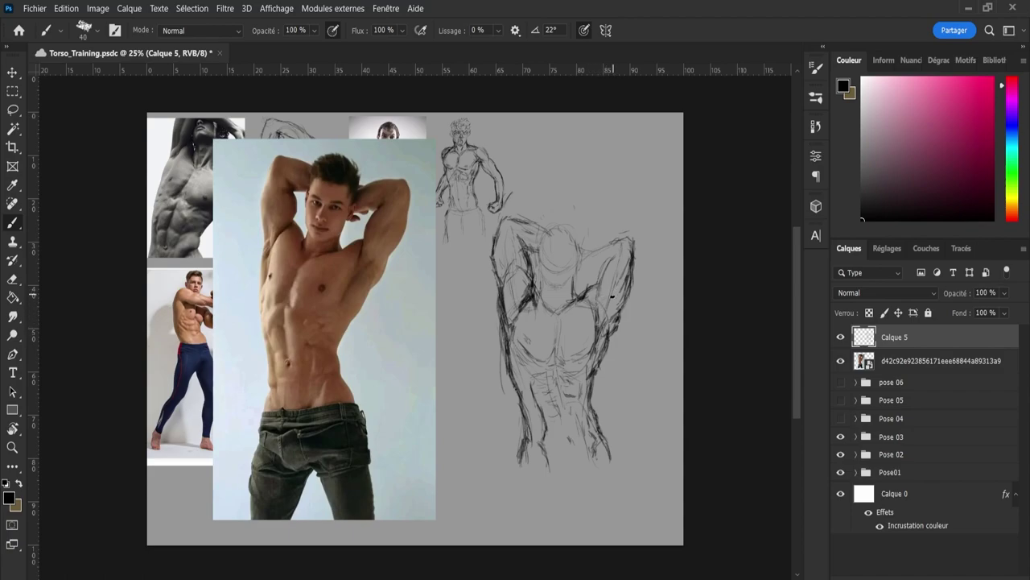
mouse_move(611, 297)
left_mouse_down()
mouse_move(619, 278)
mouse_move(613, 285)
left_mouse_up()
mouse_move(627, 234)
left_mouse_down()
mouse_move(632, 248)
mouse_move(601, 239)
mouse_move(585, 254)
mouse_move(625, 236)
mouse_move(581, 258)
left_mouse_up()
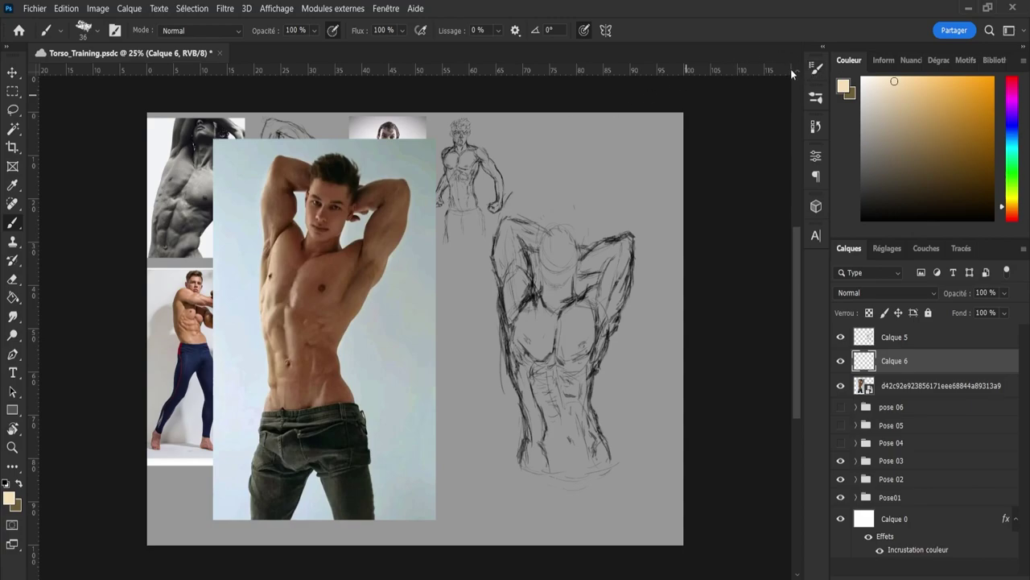
Fill the figure's torso, raised arms, neck and head with light beige on Calque 6, using a brush size of 222
right_click(547, 320, "alt")
left_click_drag(557, 369, 550, 307)
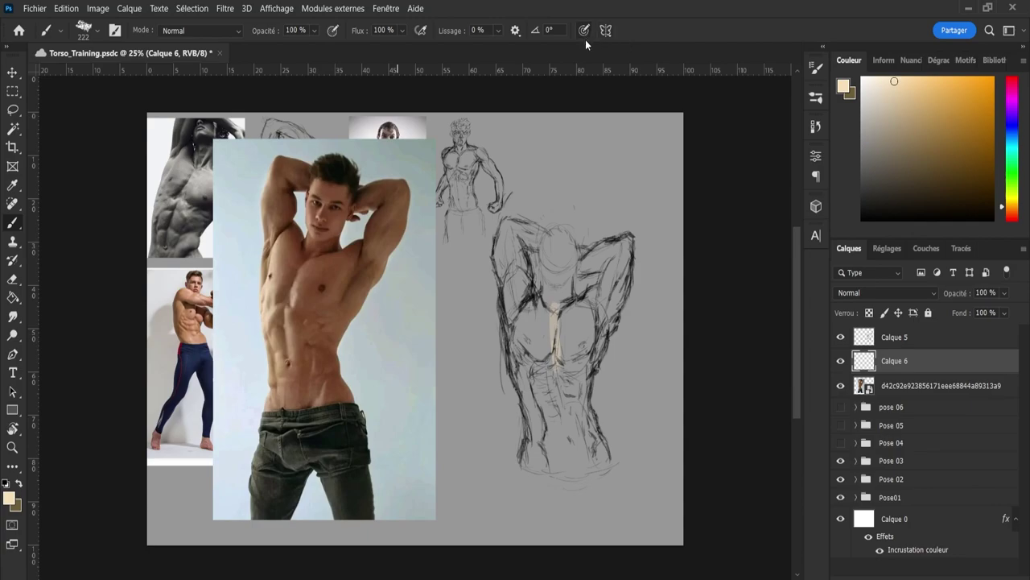
mouse_move(551, 330)
left_mouse_down()
mouse_move(521, 299)
mouse_move(528, 359)
mouse_move(513, 293)
mouse_move(531, 379)
mouse_move(524, 329)
mouse_move(527, 363)
mouse_move(563, 304)
mouse_move(587, 313)
mouse_move(601, 291)
mouse_move(570, 359)
mouse_move(607, 306)
mouse_move(586, 352)
mouse_move(606, 307)
mouse_move(574, 412)
left_mouse_up()
mouse_move(563, 421)
left_mouse_down()
mouse_move(533, 401)
mouse_move(548, 435)
mouse_move(534, 426)
mouse_move(543, 453)
mouse_move(531, 467)
mouse_move(549, 470)
mouse_move(589, 445)
mouse_move(576, 418)
mouse_move(592, 441)
mouse_move(568, 458)
left_mouse_up()
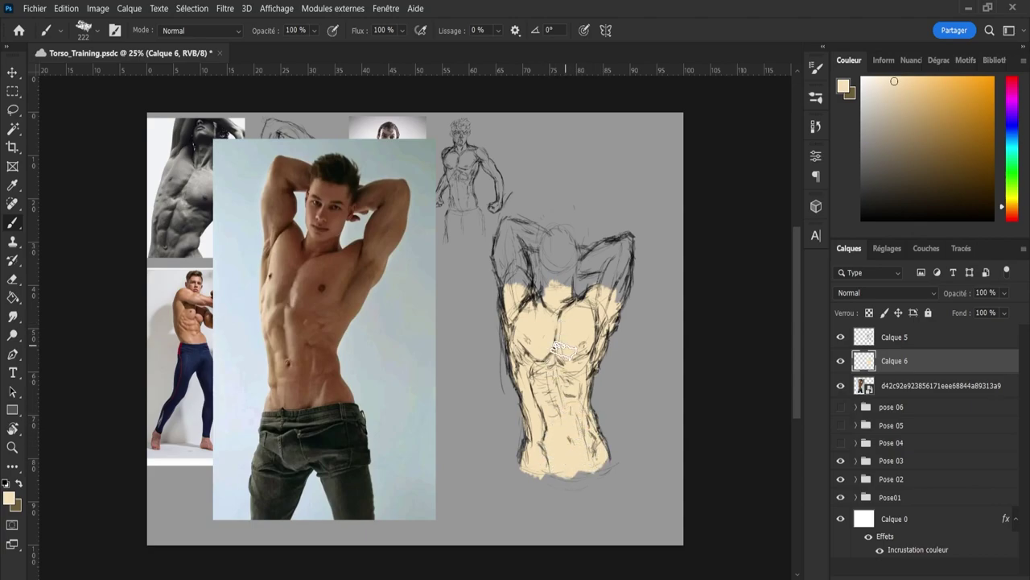
mouse_move(599, 303)
left_mouse_down()
mouse_move(613, 298)
mouse_move(616, 276)
left_mouse_up()
mouse_move(515, 304)
left_mouse_down()
mouse_move(504, 249)
mouse_move(523, 229)
mouse_move(519, 236)
mouse_move(560, 249)
mouse_move(557, 274)
mouse_move(562, 240)
mouse_move(576, 262)
mouse_move(622, 240)
left_mouse_up()
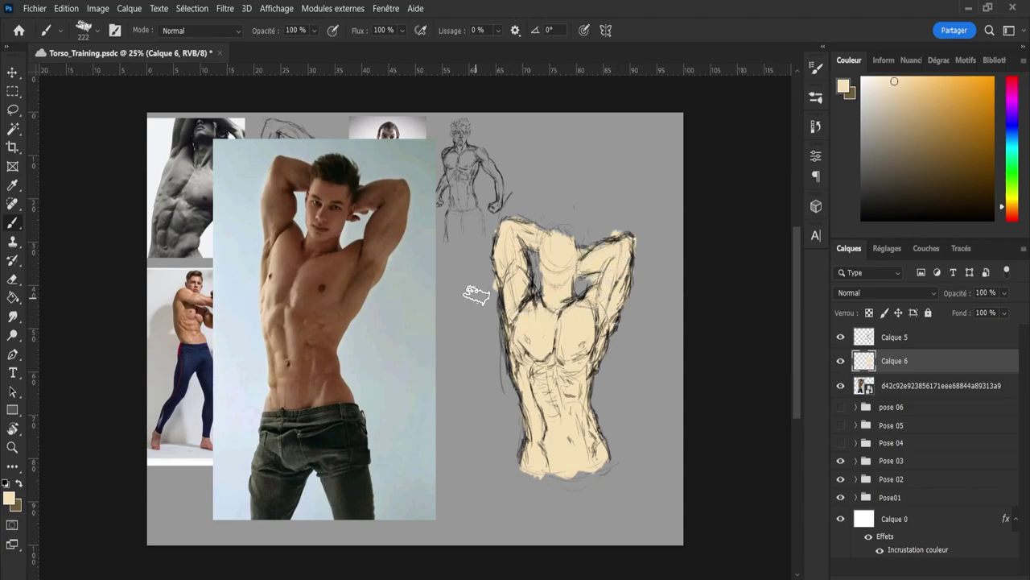
Erase the beige spill from the gap between the neck and the right raised arm
key("e")
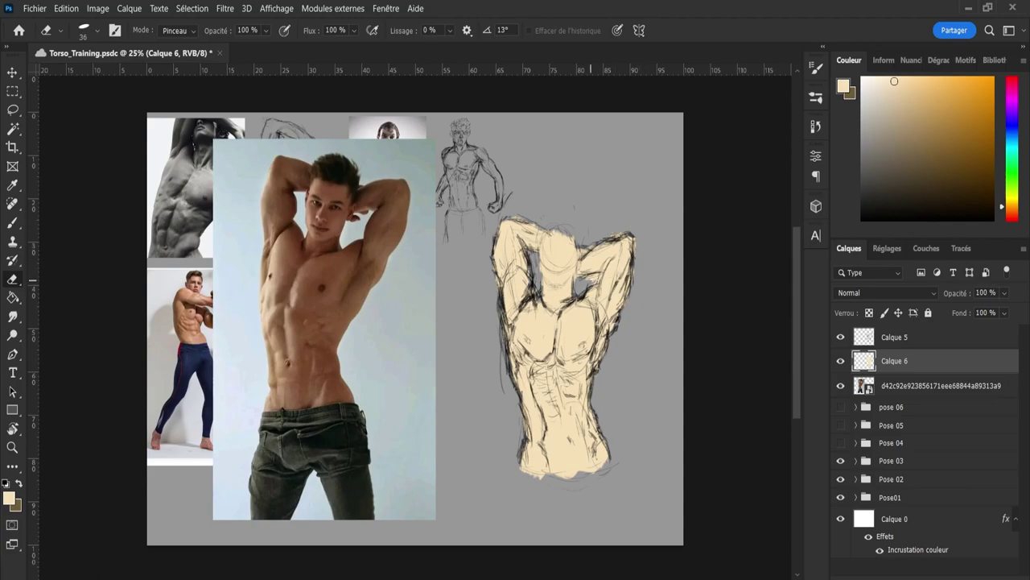
left_click_drag(592, 279, 583, 282)
key("b")
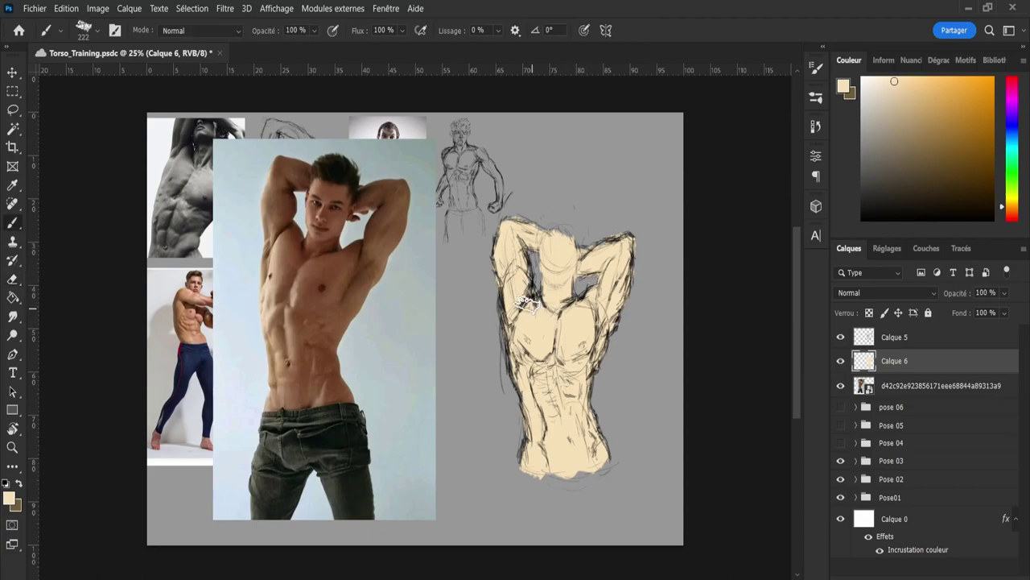
key("e")
key("b")
Choose a slightly darker beige for the shadows and reduce the brush size to 72
left_click_drag(894, 83, 902, 99)
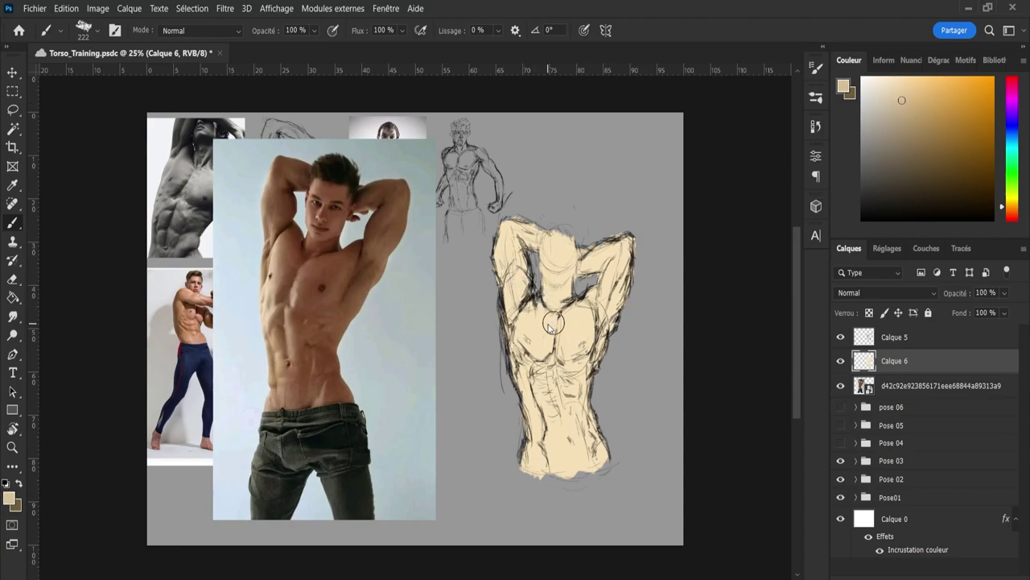
key("bracketleft")
key("bracketleft")
key("bracketleft")
key("bracketleft")
key("bracketleft")
key("bracketleft")
key("bracketleft")
key("bracketleft")
key("bracketleft")
key("bracketleft")
key("bracketleft")
key("bracketleft")
key("bracketright")
key("bracketright")
key("bracketright")
key("bracketright")
key("bracketright")
key("bracketright")
key("bracketright")
key("bracketright")
key("bracketright")
key("bracketright")
left_click_drag(527, 306, 531, 329)
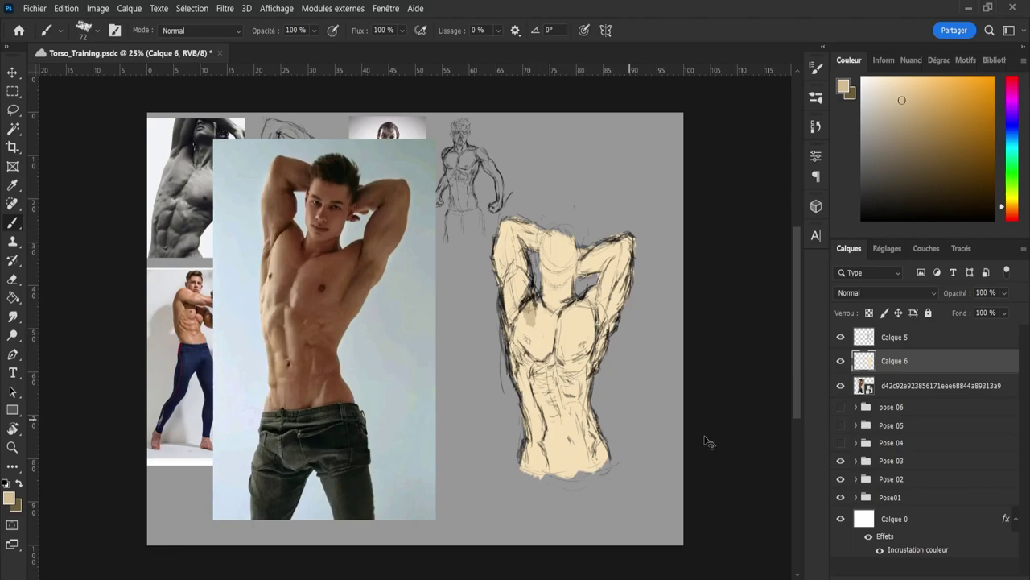
key("ctrl+z")
key("ctrl+z")
key("ctrl+z")
Add a new layer above the skin base and shade part of the left chest in the darker beige
key("ctrl+shift+alt+n")
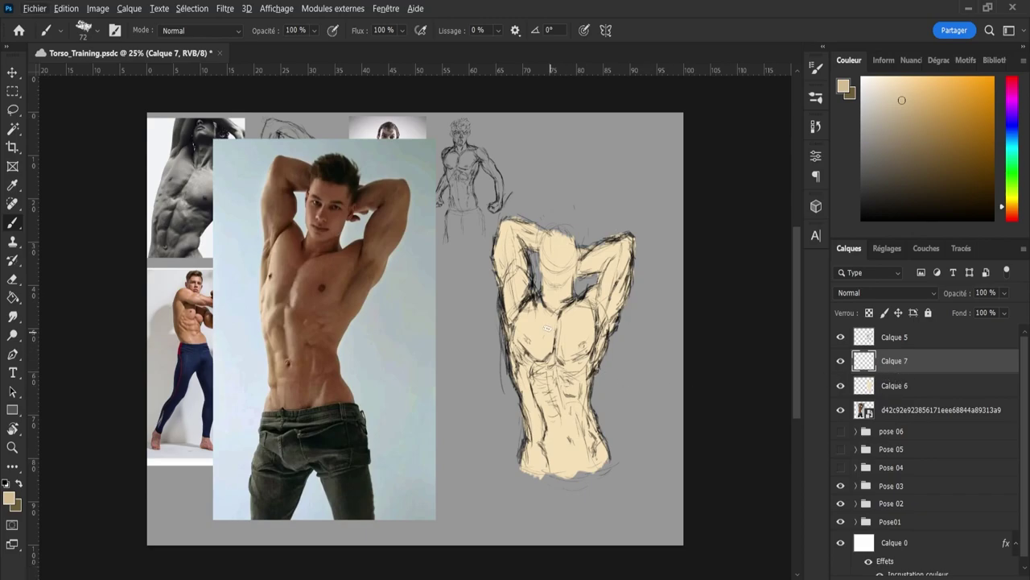
mouse_move(528, 297)
left_mouse_down()
mouse_move(528, 323)
mouse_move(520, 309)
mouse_move(534, 354)
mouse_move(535, 322)
left_mouse_up()
key("e")
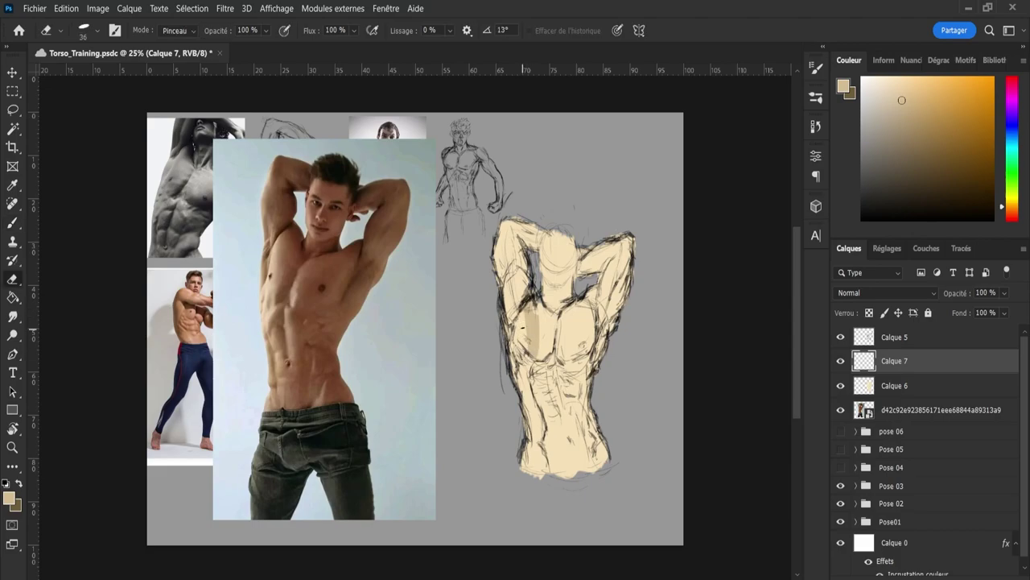
key("b")
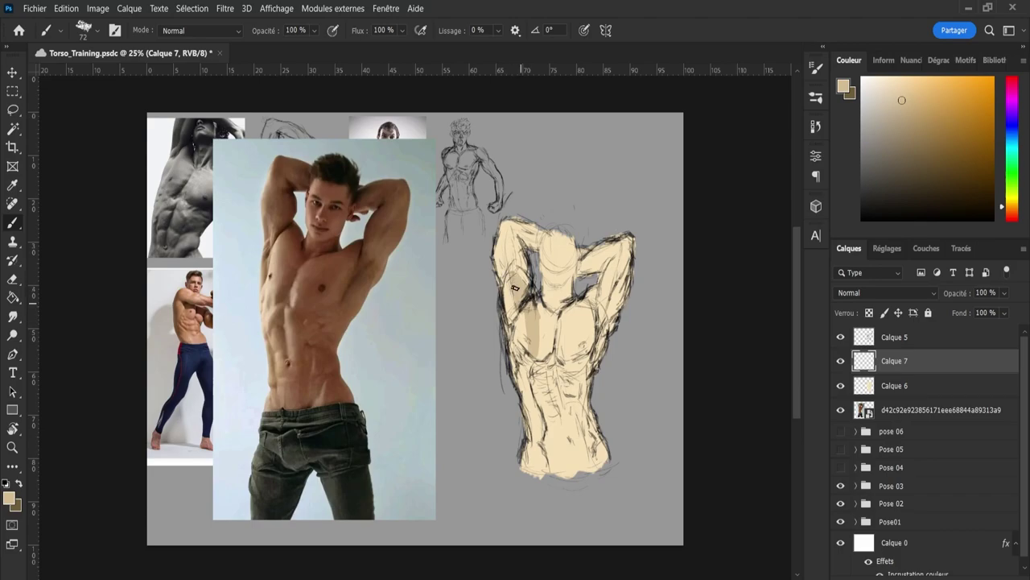
Shade the left raised arm, face and neck in darker beige, trimming the edges with the eraser
mouse_move(515, 287)
left_mouse_down()
mouse_move(508, 225)
mouse_move(554, 238)
mouse_move(541, 247)
mouse_move(567, 240)
mouse_move(563, 282)
mouse_move(569, 245)
left_mouse_up()
key("e")
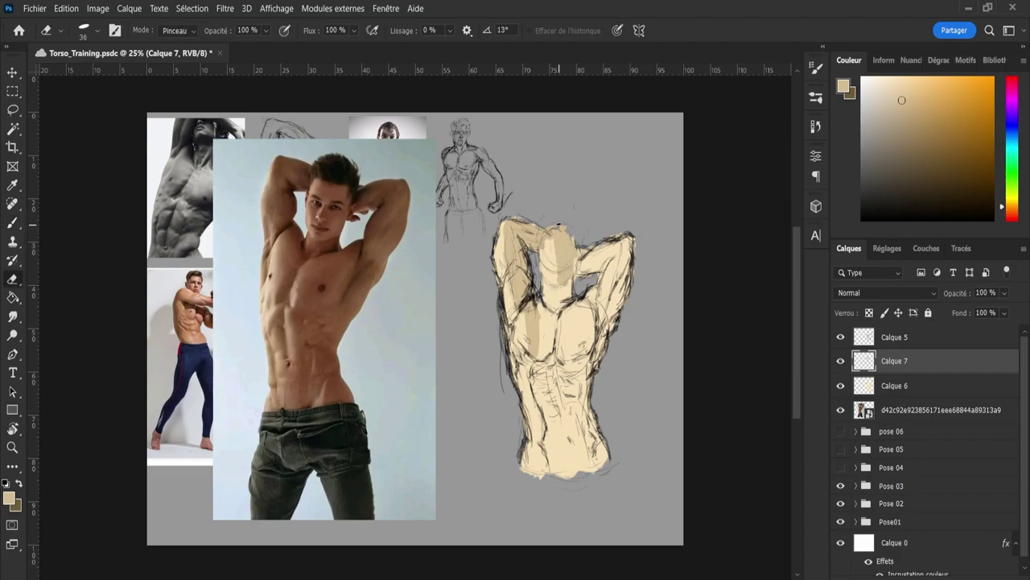
key("b")
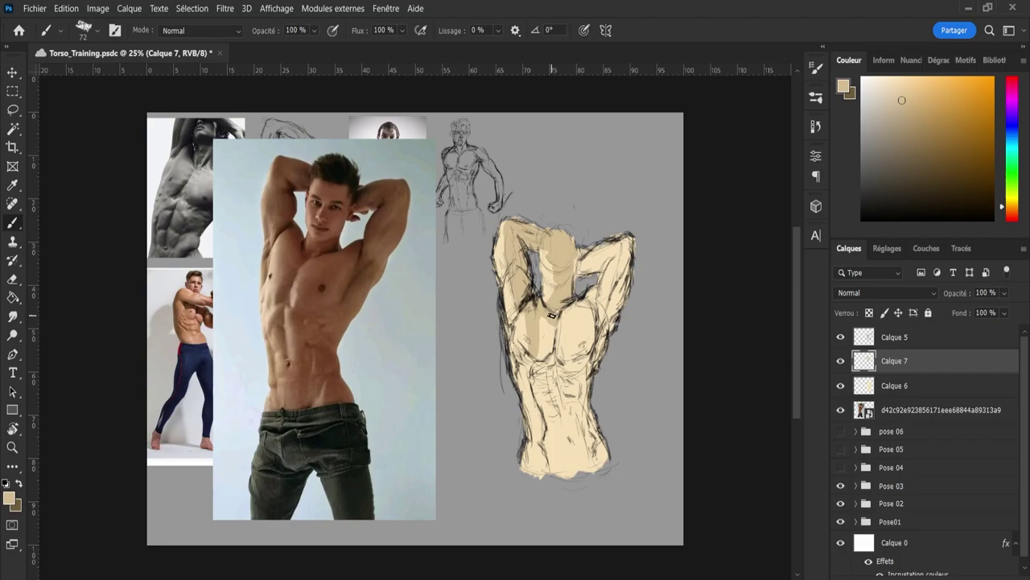
Extend the darker beige shading across both chest muscles and clean up its edges
mouse_move(552, 316)
left_mouse_down()
mouse_move(539, 323)
mouse_move(543, 337)
left_mouse_up()
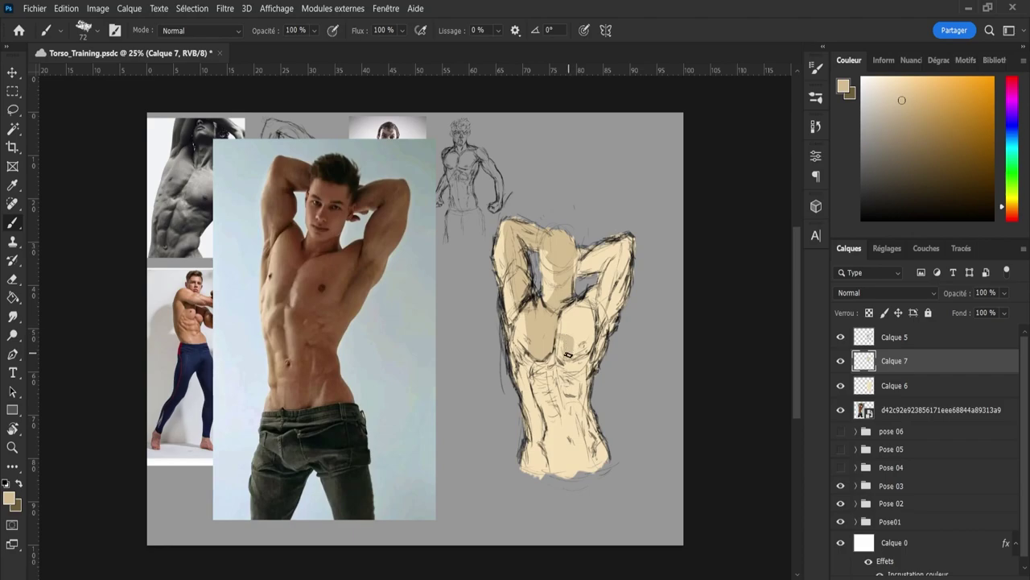
left_click_drag(568, 354, 562, 312)
key("e")
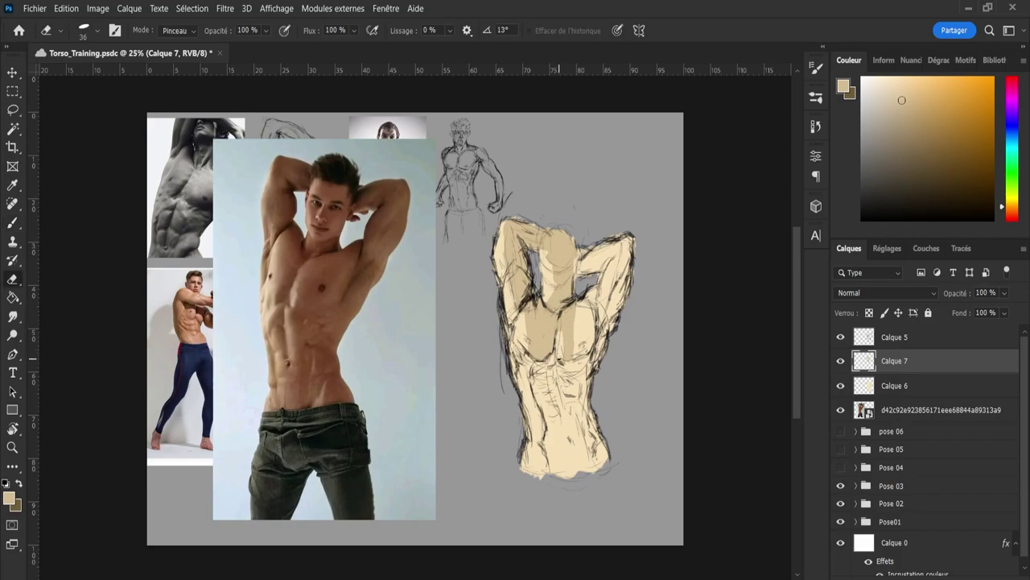
key("b")
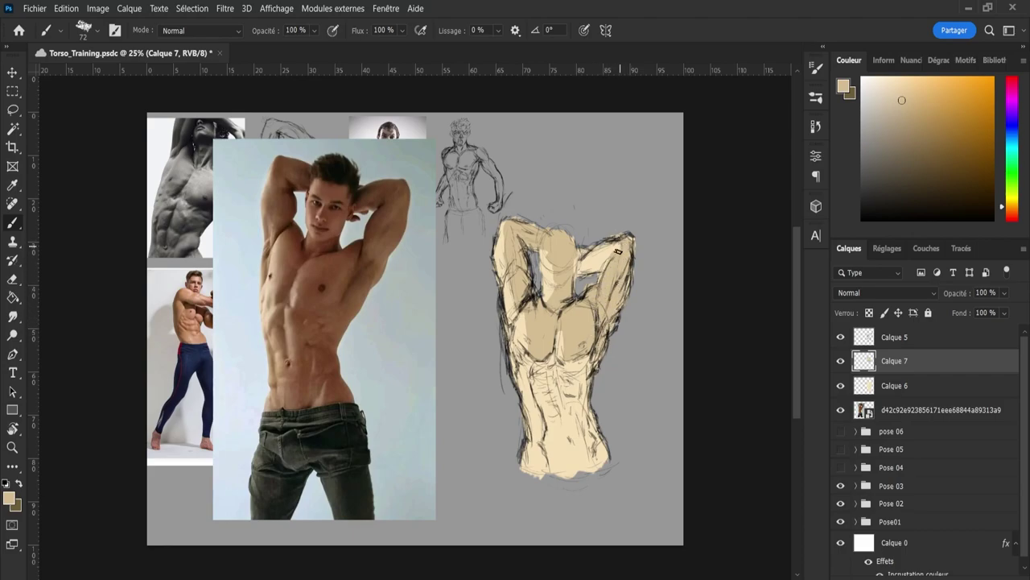
Shade the right raised arm, upper abdomen and right flank in darker beige, and refine the left flank shading with a smaller brush
left_click_drag(630, 239, 576, 263)
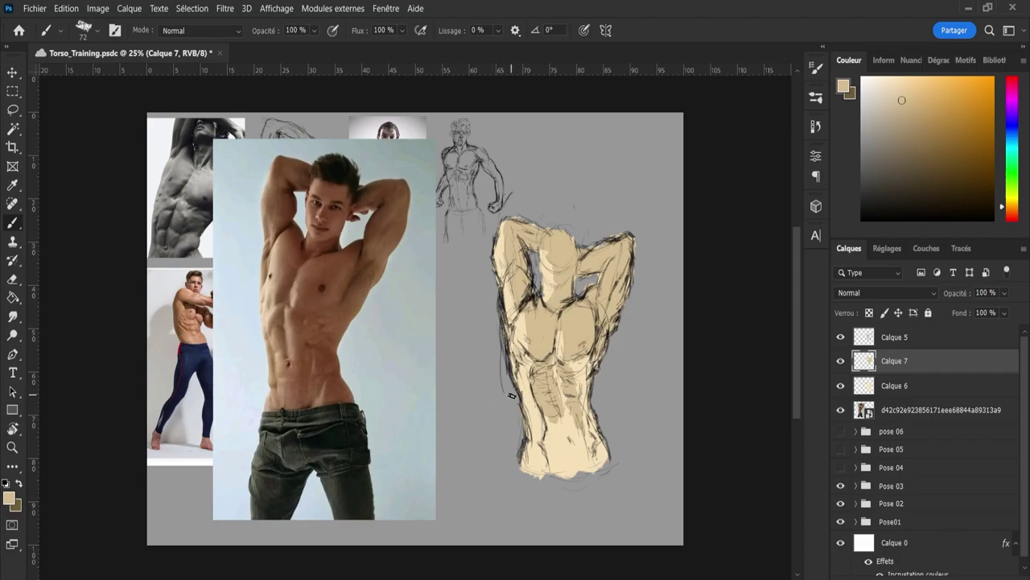
key("alt")
key("e")
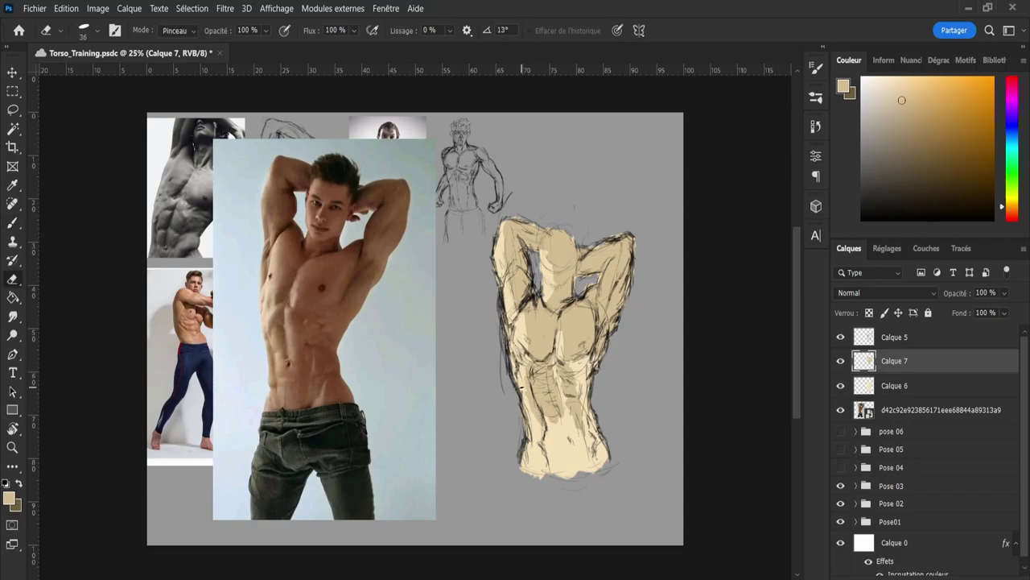
key("b")
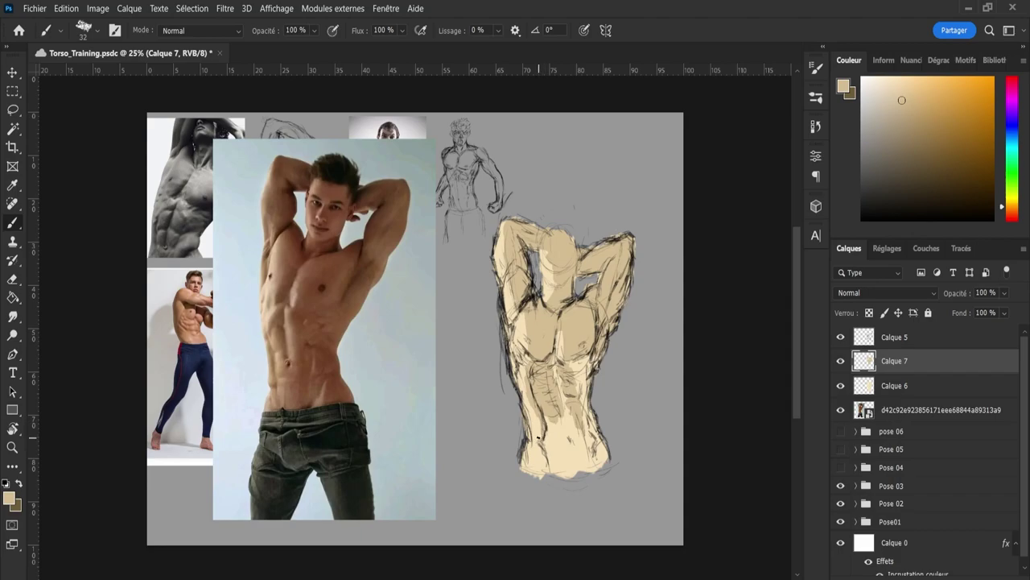
key("e")
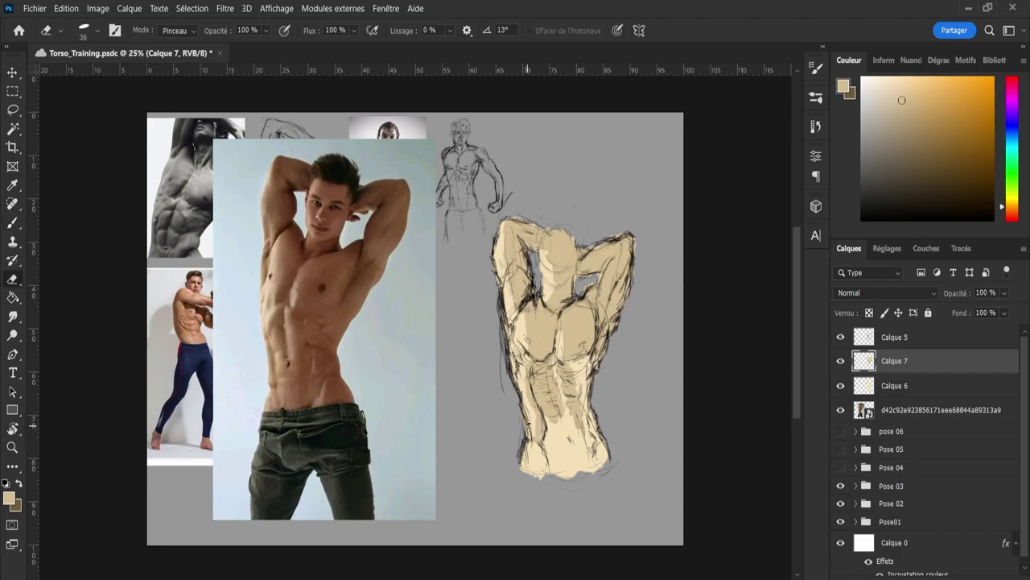
key("b")
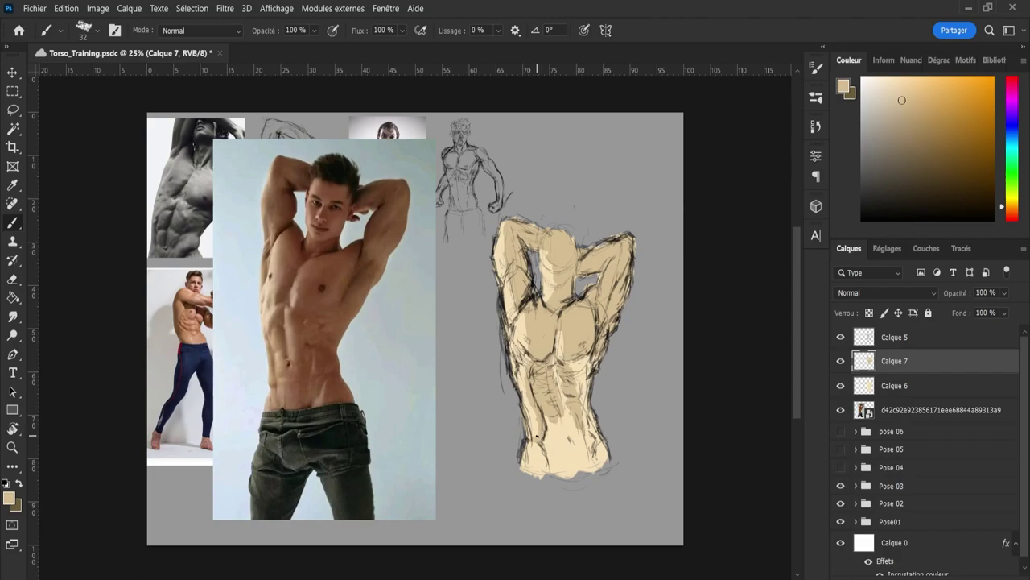
Shade the left waist and lower abdomen down to the hips with a brush size of 79, leaving light highlights
left_click_drag(544, 445, 544, 467)
right_click(532, 452, "alt")
key("e")
key("b")
mouse_move(549, 444)
left_mouse_down()
mouse_move(567, 472)
mouse_move(557, 460)
mouse_move(588, 433)
mouse_move(601, 461)
mouse_move(588, 454)
mouse_move(586, 432)
mouse_move(594, 438)
mouse_move(579, 399)
mouse_move(591, 419)
mouse_move(592, 348)
mouse_move(576, 383)
left_mouse_up()
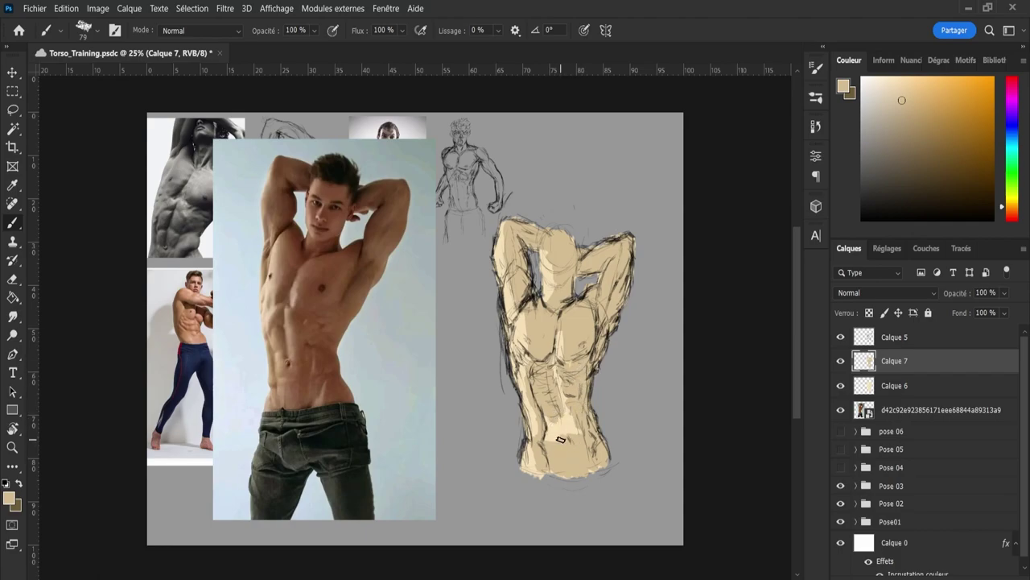
mouse_move(564, 452)
left_mouse_down()
mouse_move(552, 447)
mouse_move(573, 439)
left_mouse_up()
key("e")
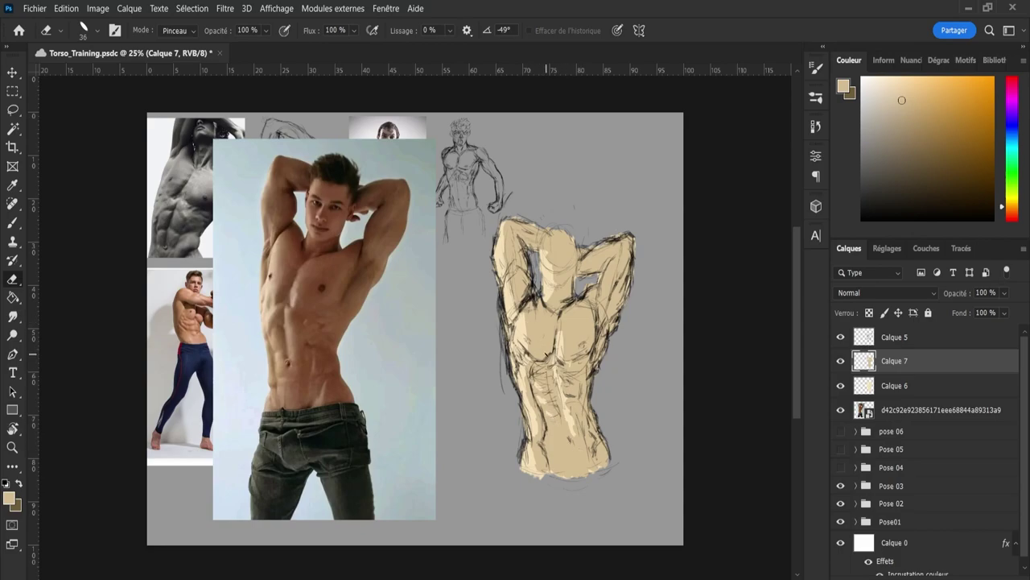
Add a new layer, paint reddish-brown shadows along the face, neck and left arm's inner edge, and save the document
left_click(987, 576)
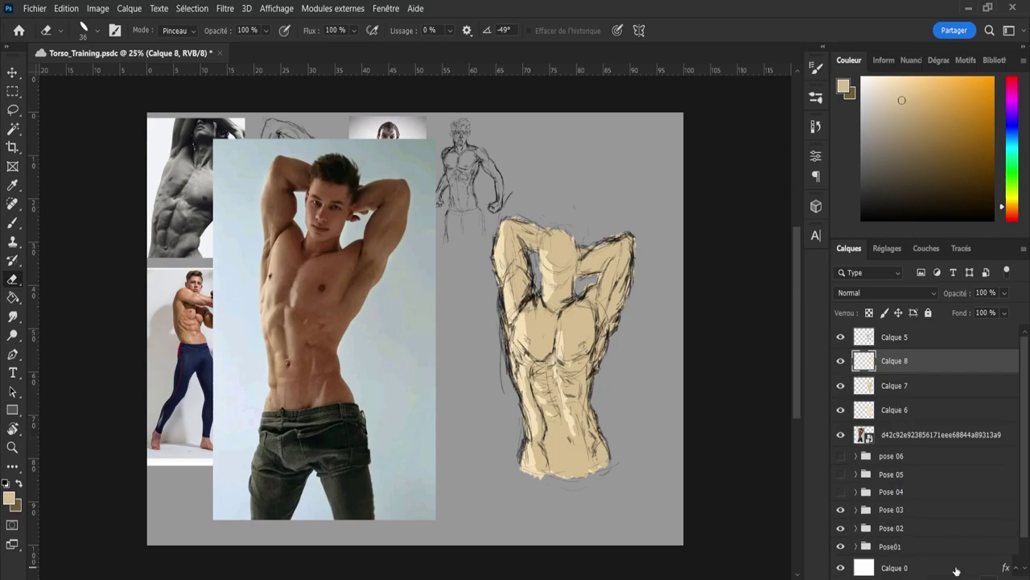
left_click_drag(901, 100, 917, 119)
left_click_drag(1009, 218, 1008, 214)
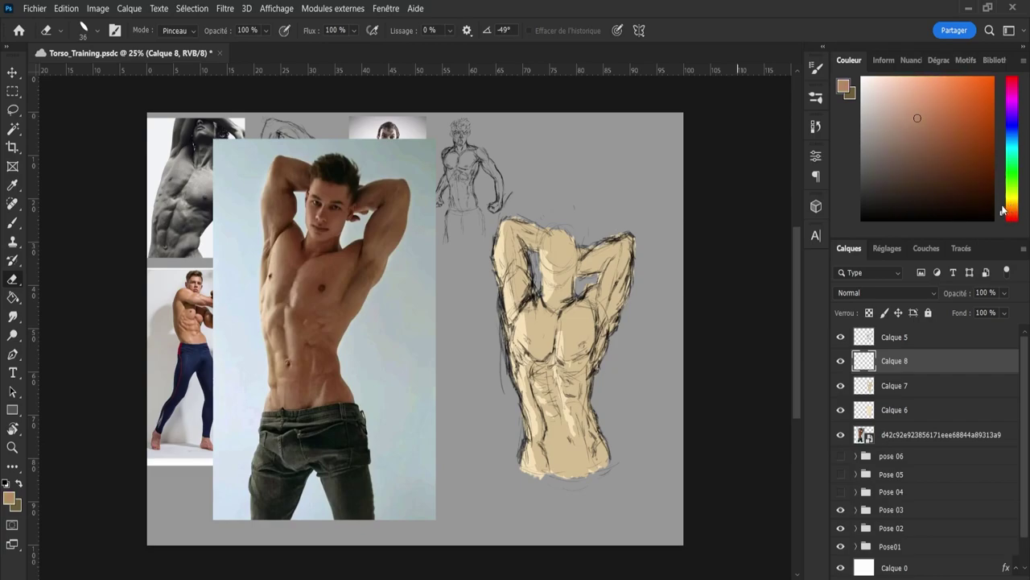
key("b")
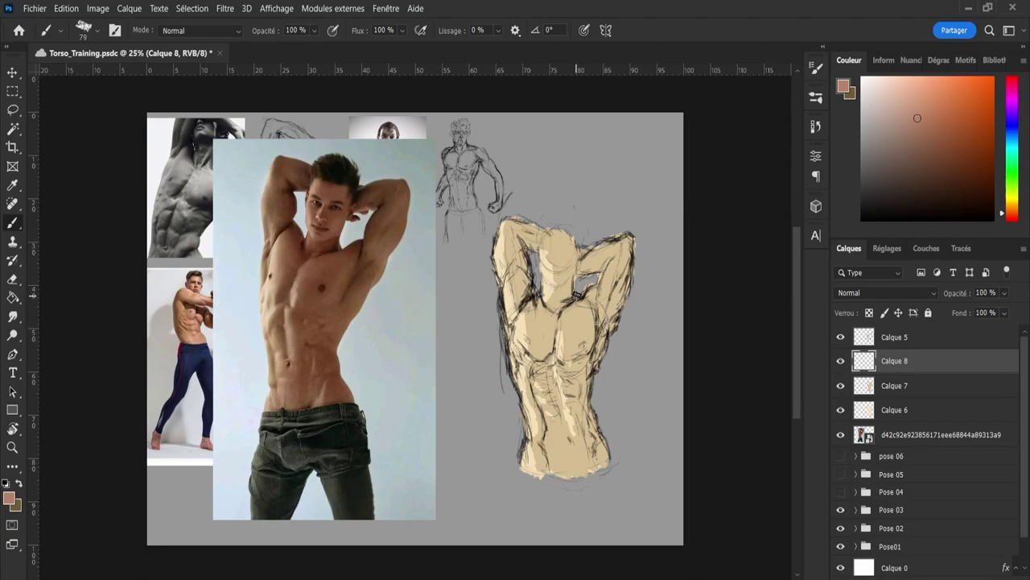
mouse_move(576, 295)
left_mouse_down()
mouse_move(564, 300)
mouse_move(569, 290)
mouse_move(565, 307)
mouse_move(570, 238)
mouse_move(568, 276)
mouse_move(527, 267)
mouse_move(528, 280)
mouse_move(520, 240)
mouse_move(531, 251)
left_mouse_up()
key("ctrl+s")
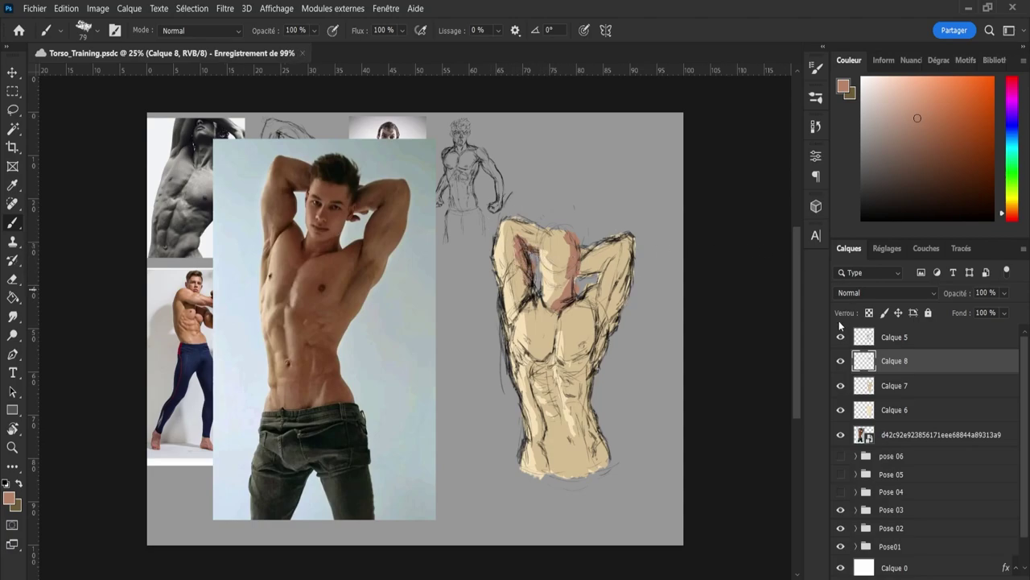
Mix a softer pinkish brown from the sampled skin colour and repaint the left arm, face and neck shadows, extending them to the right arm
key("i")
left_click(521, 338)
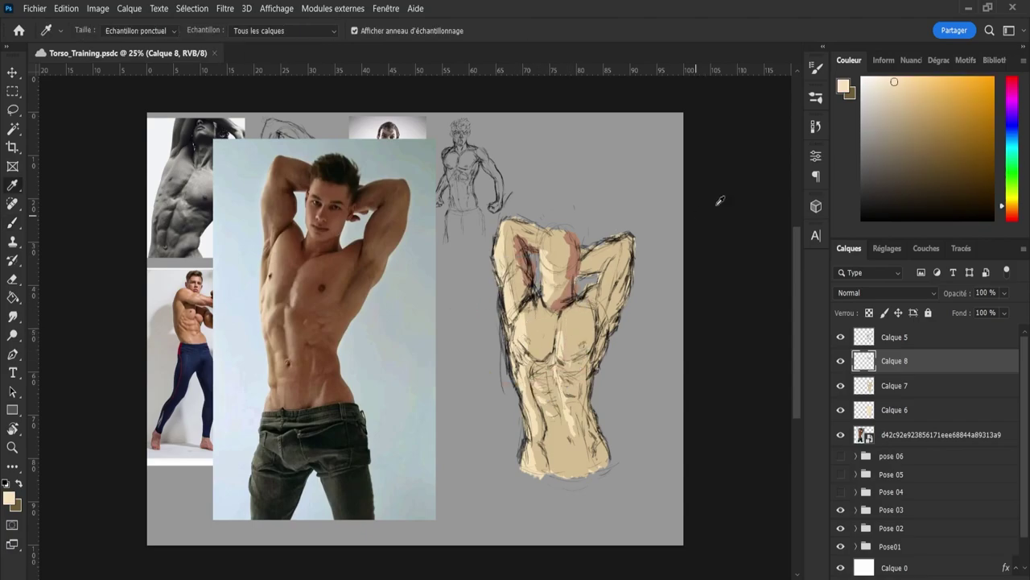
left_click_drag(894, 83, 904, 115)
left_click(1011, 213)
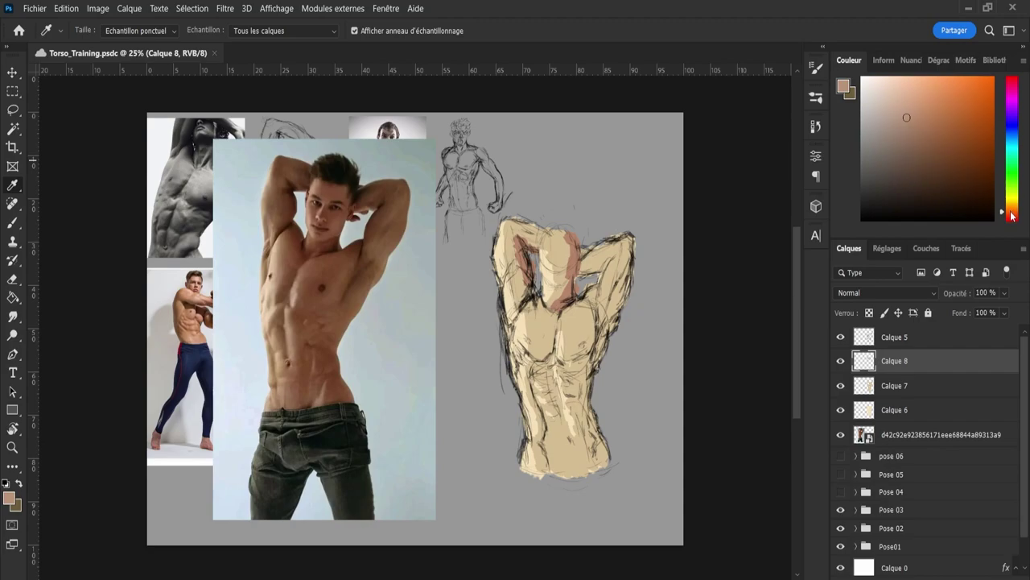
key("b")
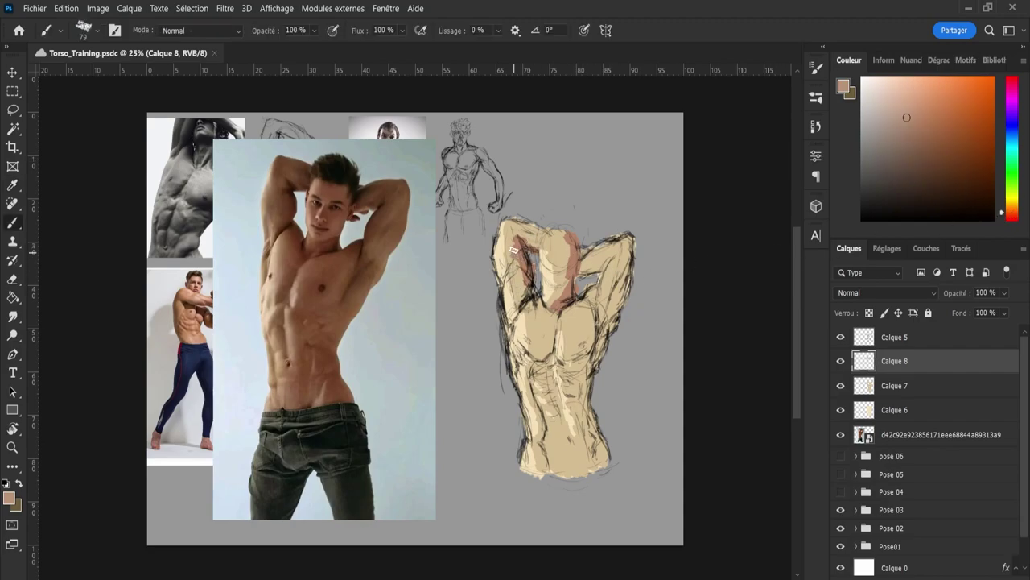
mouse_move(522, 240)
left_mouse_down()
mouse_move(516, 253)
mouse_move(525, 243)
left_mouse_up()
left_click_drag(531, 277, 528, 289)
left_click_drag(572, 234, 572, 287)
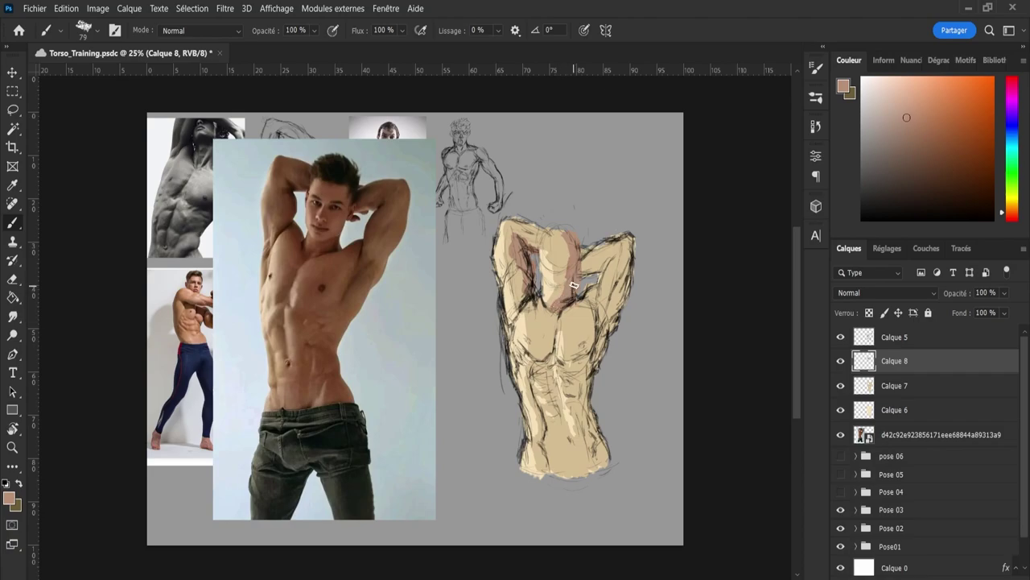
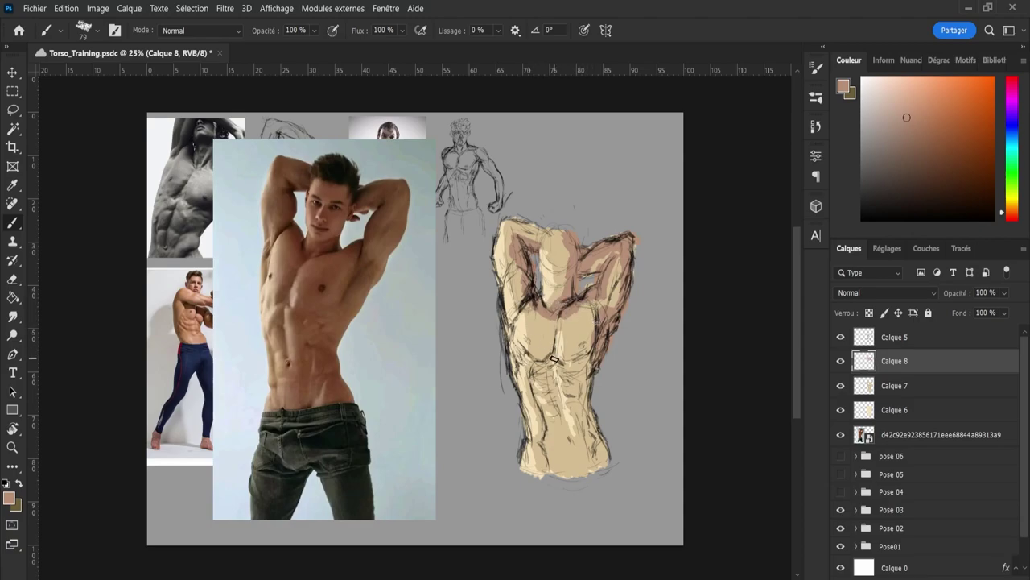
Reduce the brush size to 41 and paint pinkish-brown shadows beneath and between the chest muscles
key("bracketleft")
key("bracketleft")
key("bracketleft")
key("bracketleft")
left_click_drag(541, 361, 551, 346)
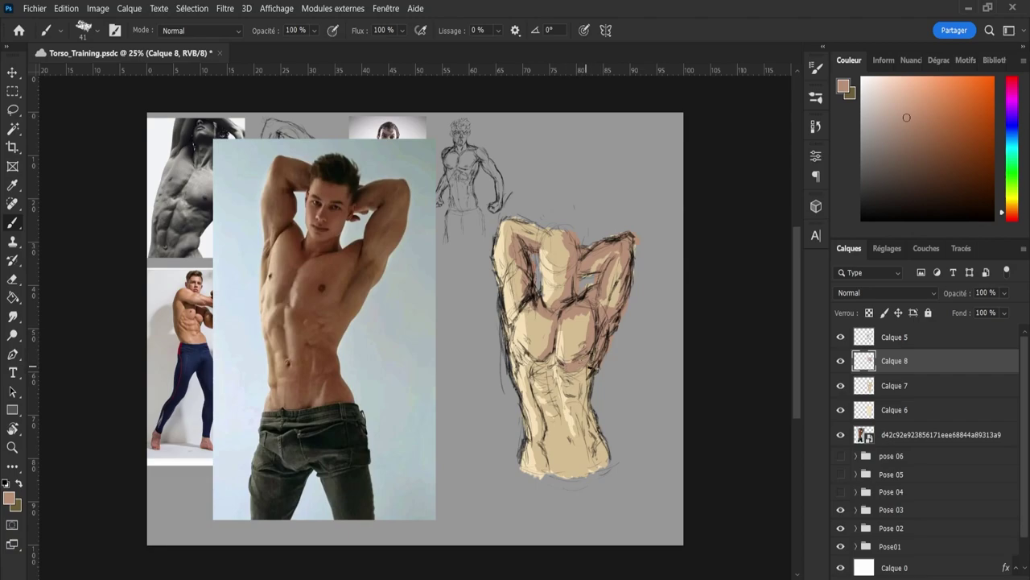
Paint pinkish-brown shadows down the right side of the waist to the hip, erasing the excess paint
mouse_move(583, 366)
left_mouse_down()
mouse_move(611, 462)
mouse_move(596, 447)
mouse_move(592, 457)
left_mouse_up()
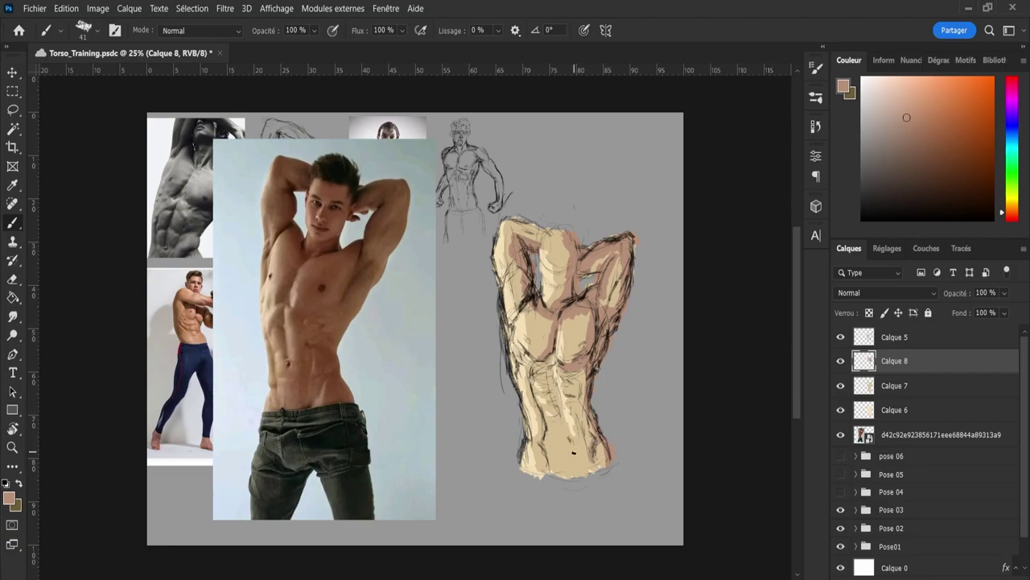
key("e")
key("b")
mouse_move(595, 444)
left_mouse_down()
mouse_move(594, 464)
mouse_move(608, 461)
left_mouse_up()
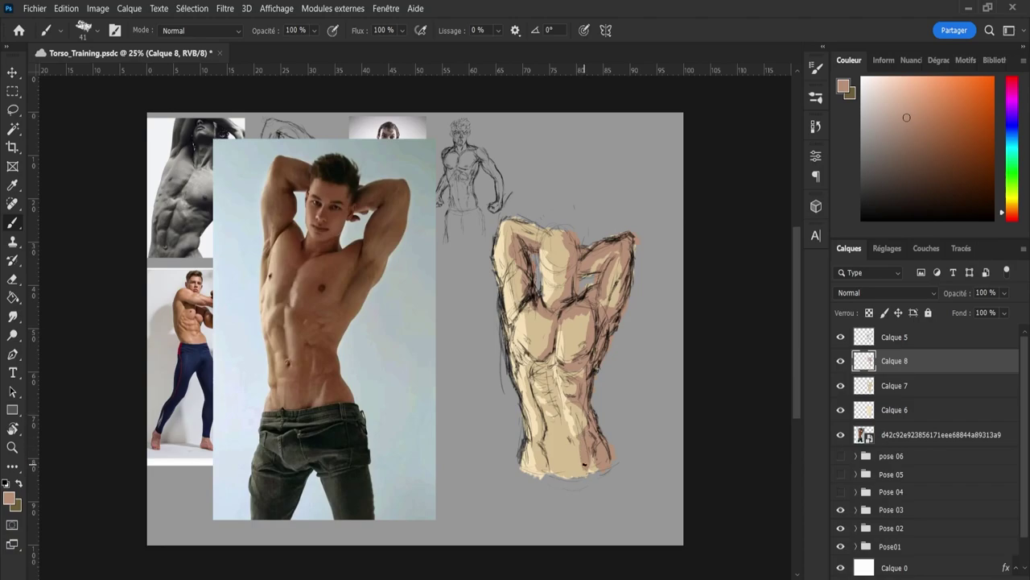
key("e")
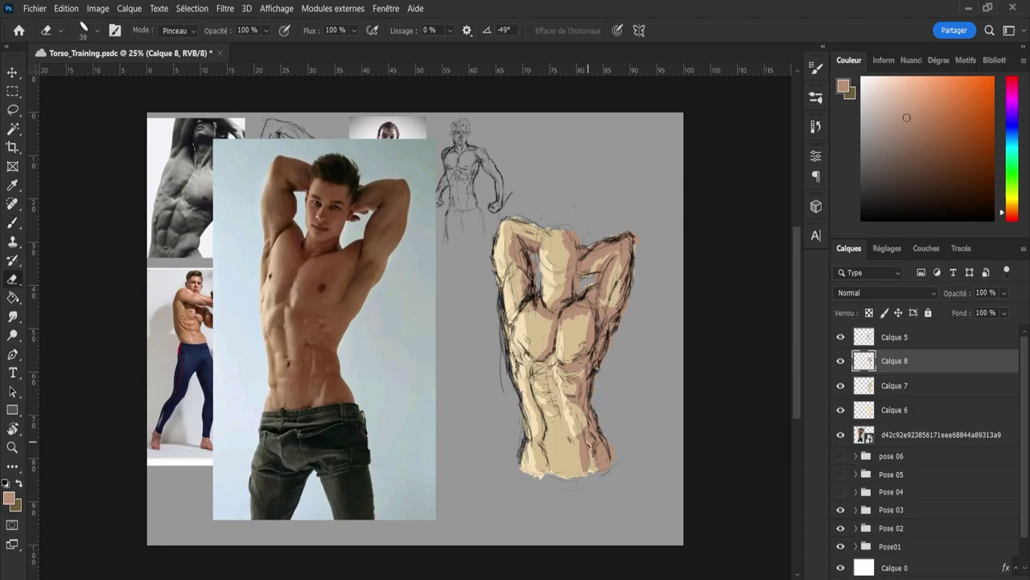
key("b")
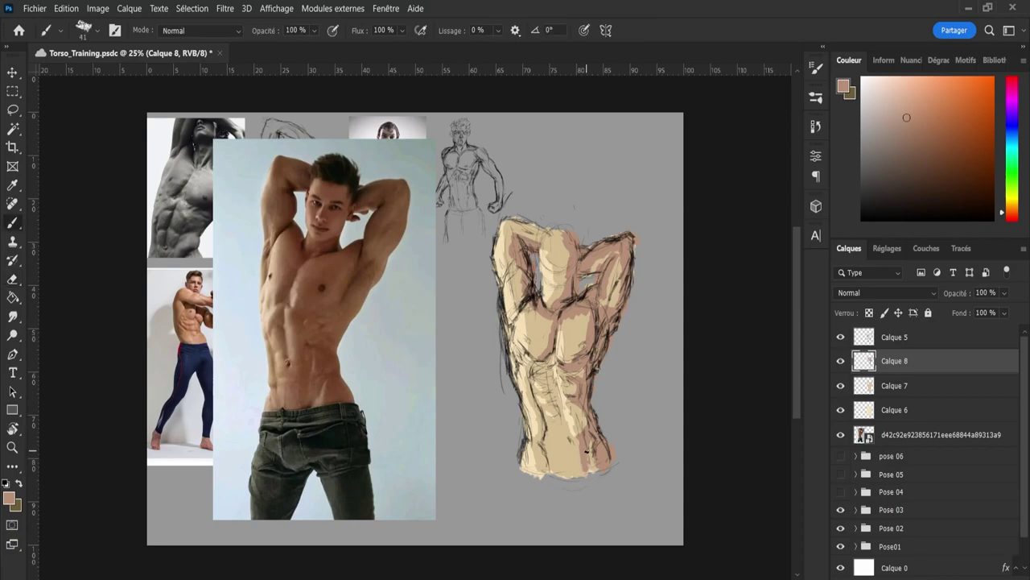
key("e")
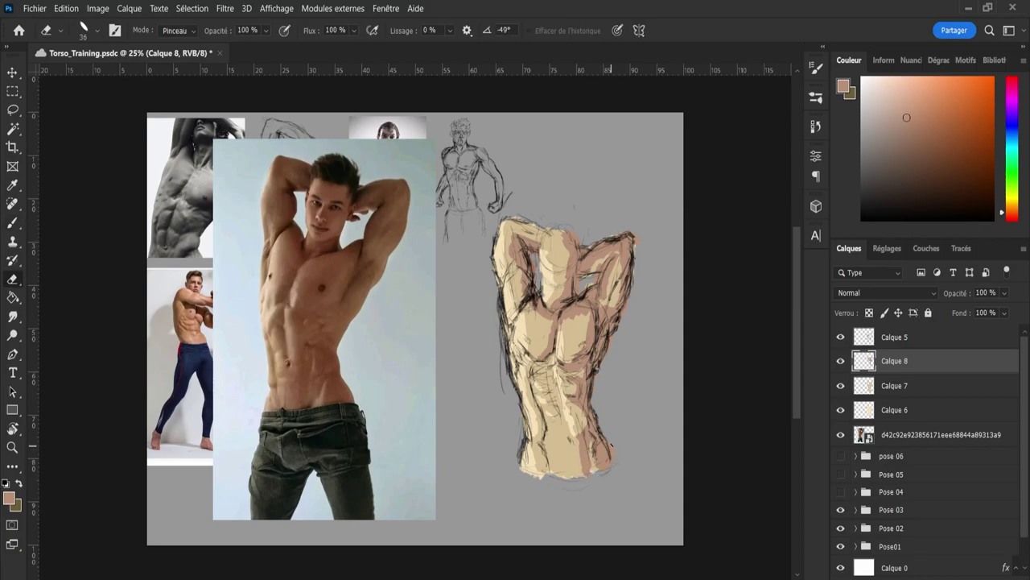
key("b")
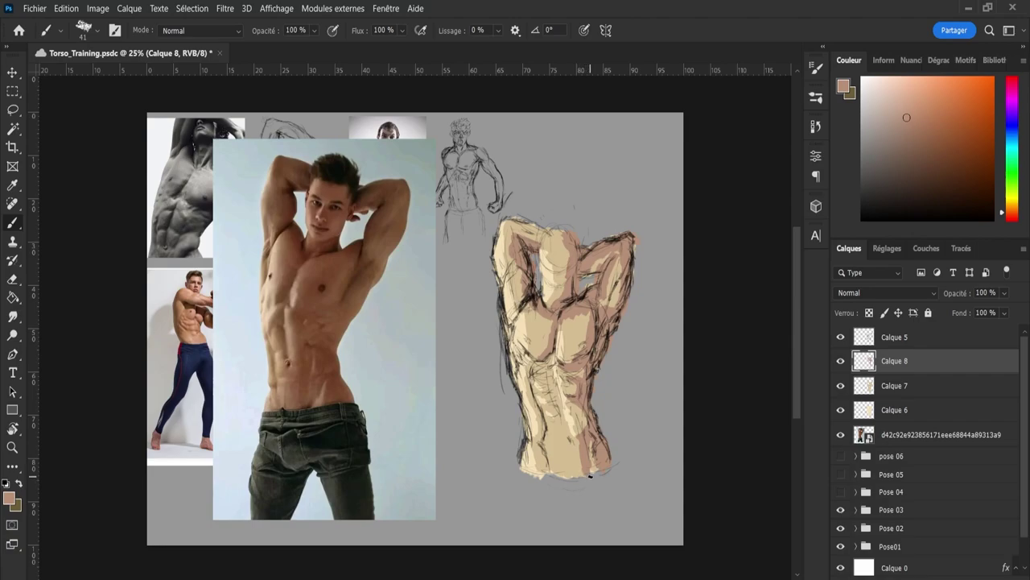
Extend the pinkish-brown shadow over the lower abdomen beside the right hip and clean up its edges with the Eraser
key("e")
key("b")
left_click_drag(585, 466, 579, 448)
key("e")
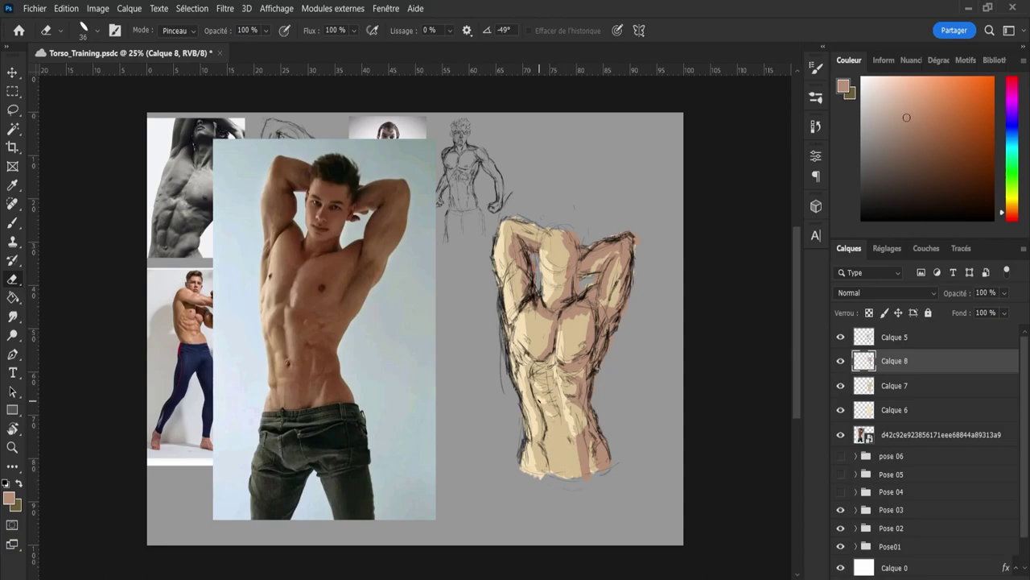
key("b")
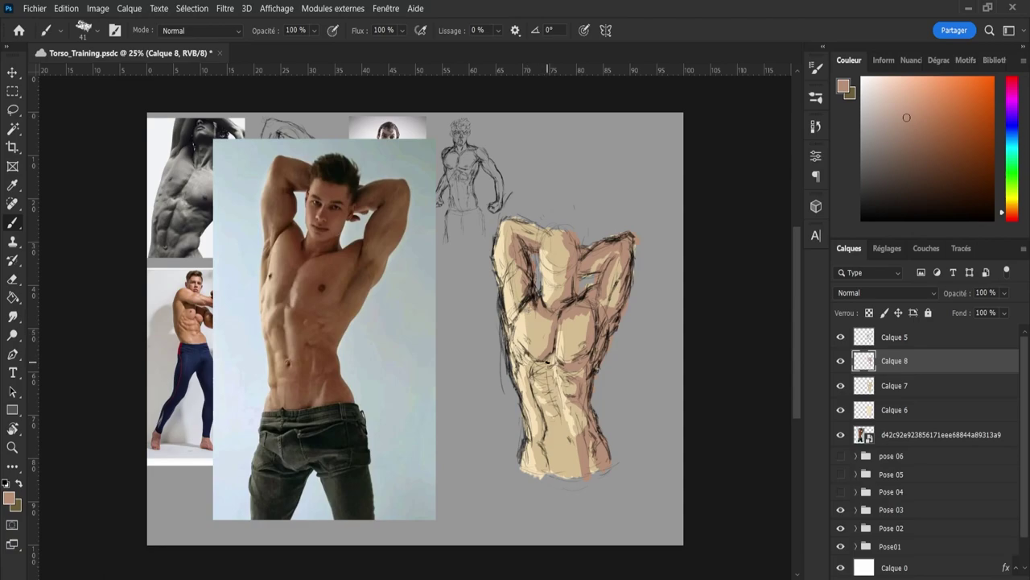
Refine the pinkish-brown shadows around the head and neck, alternating brush strokes with erasing
scroll(585, 324, "up", 3)
scroll(560, 398, "down", 2)
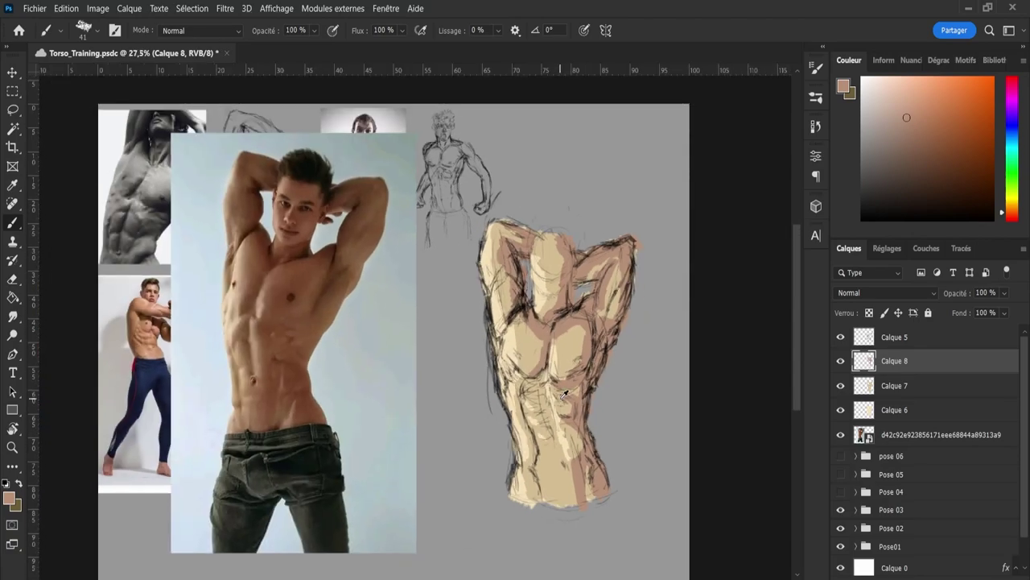
scroll(561, 398, "up", 2)
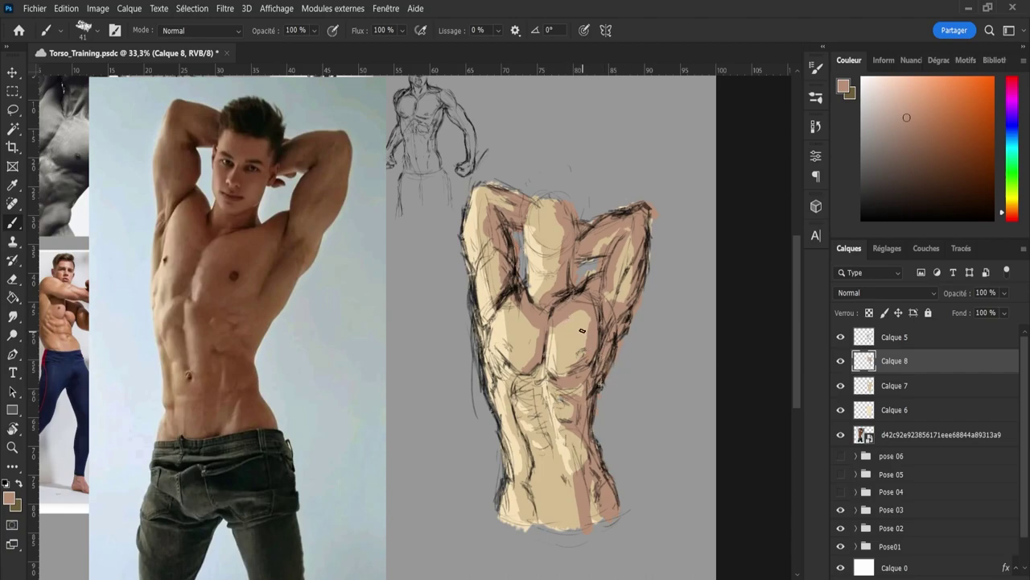
key("e")
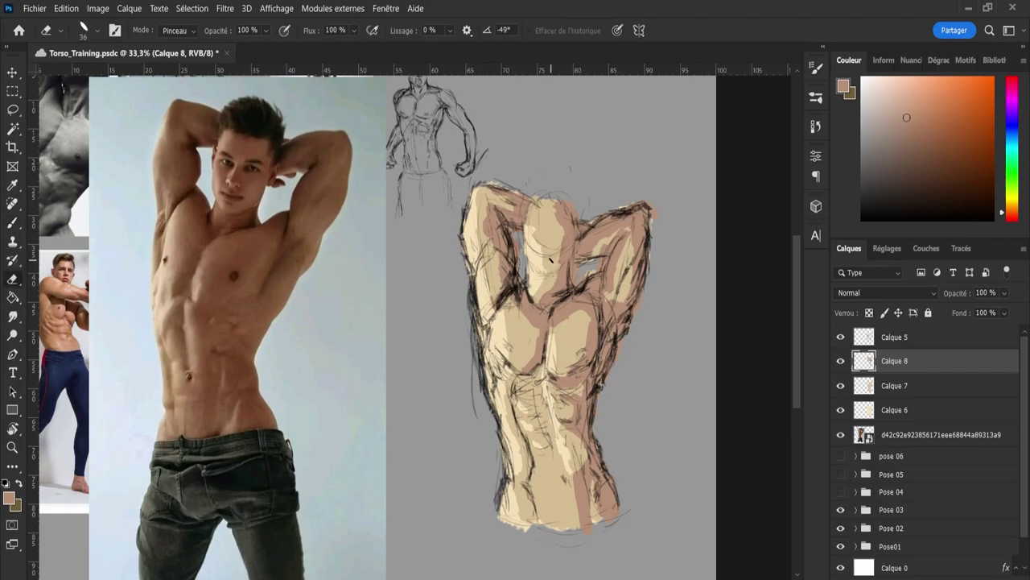
key("b")
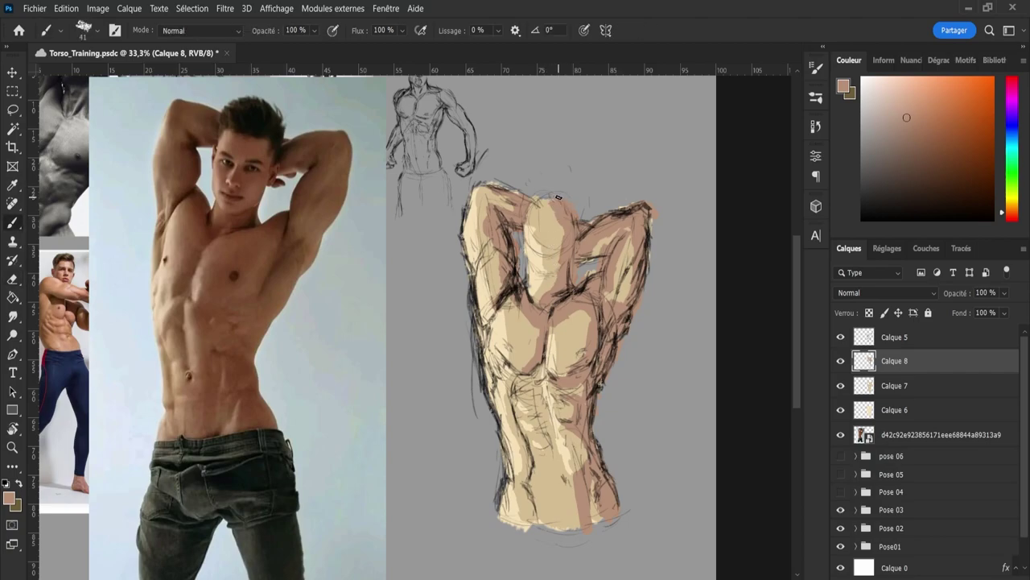
key("v")
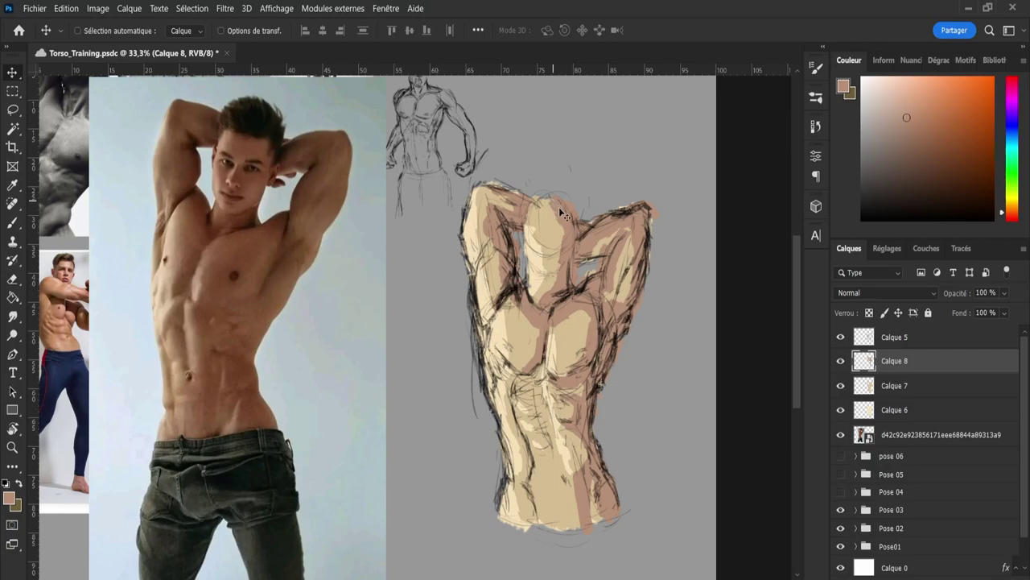
key("b")
key("e")
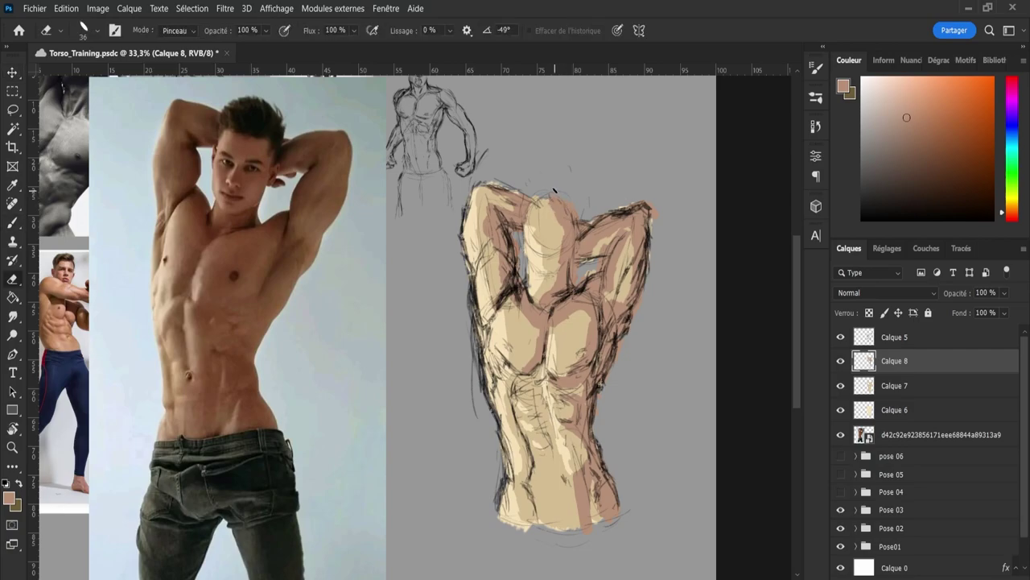
key("b")
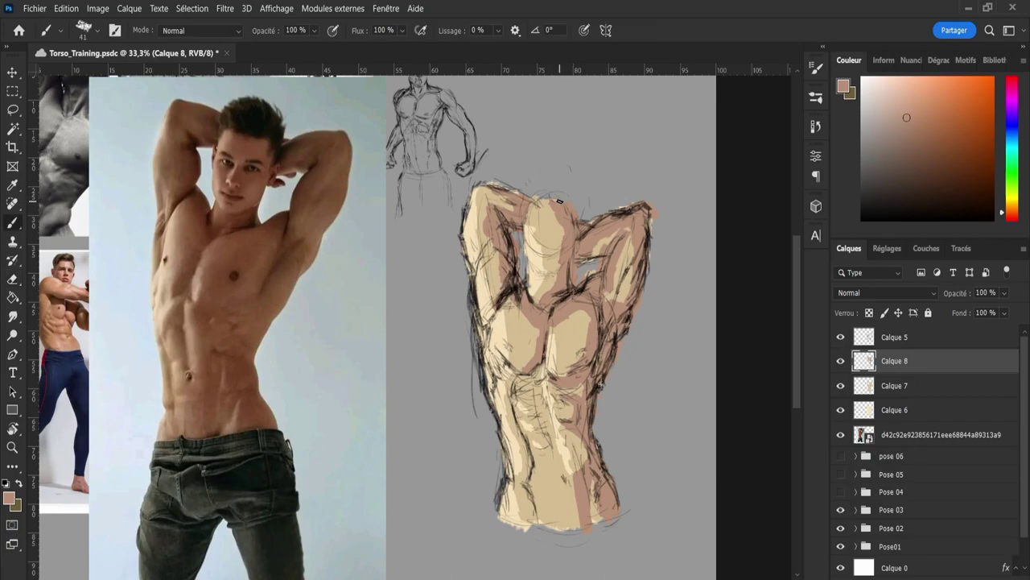
key("e")
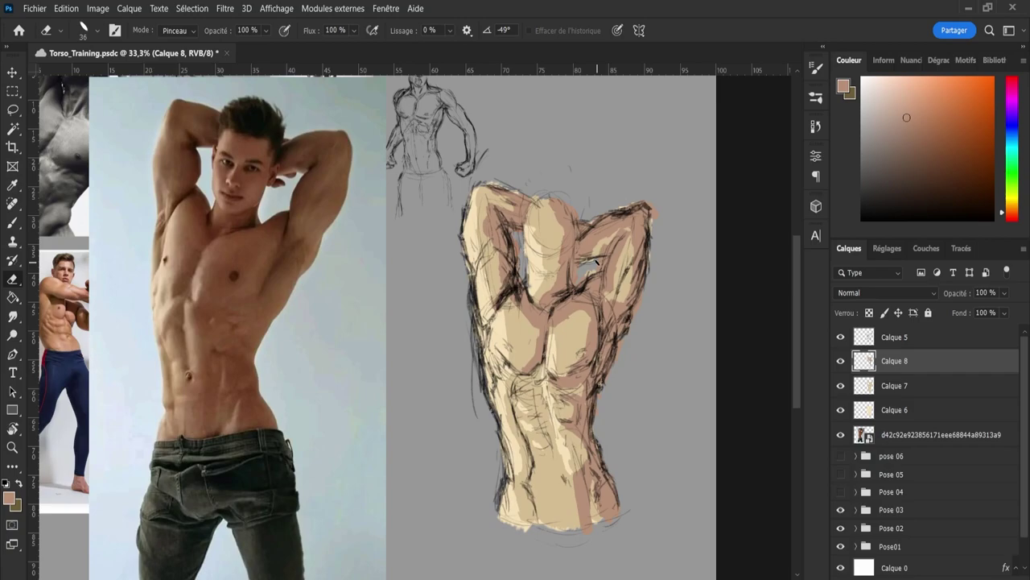
key("b")
Shade the right flank below the chest in pinkish brown and trim its outer edge
scroll(563, 322, "down", 2)
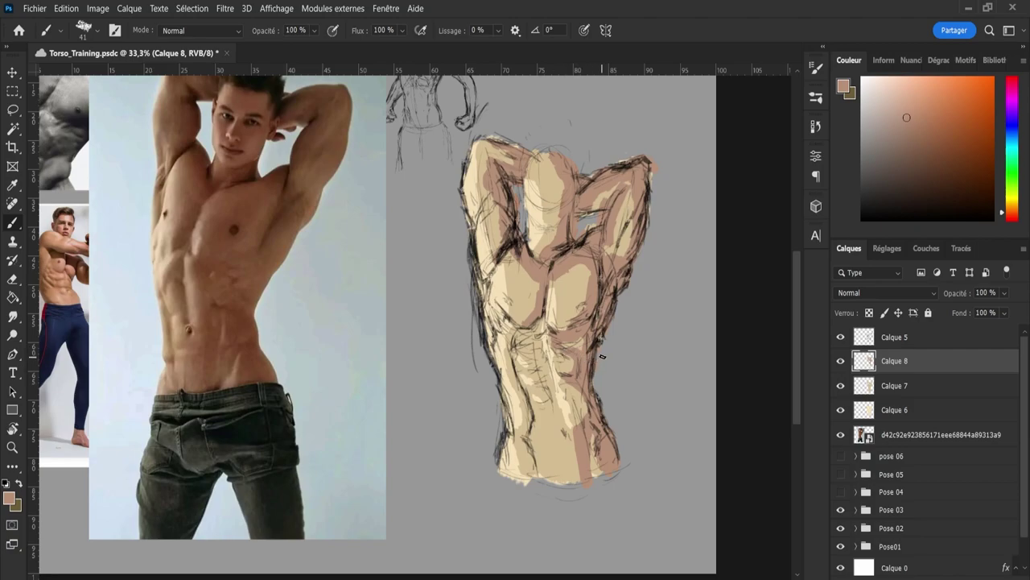
key("e")
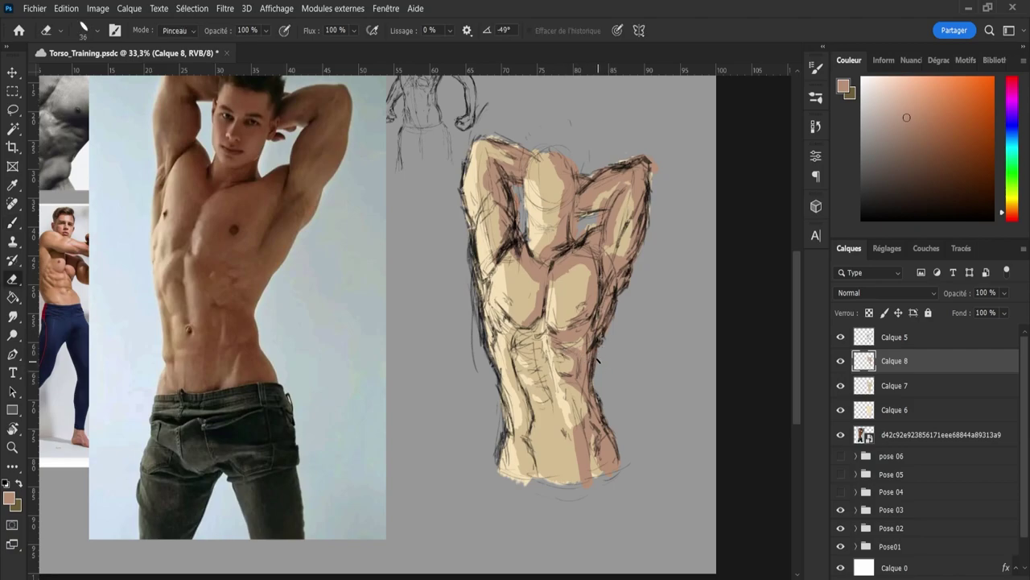
key("b")
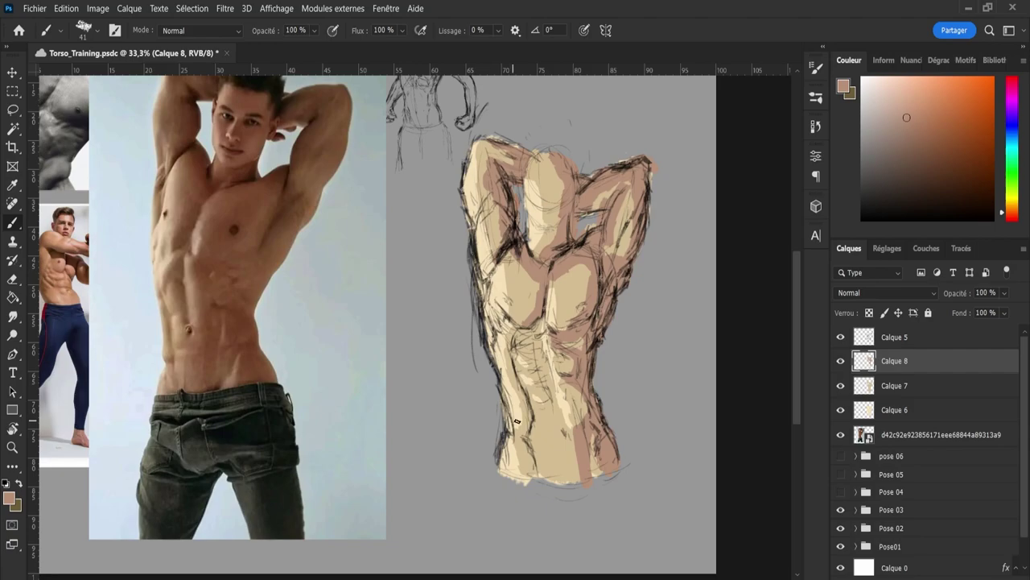
Paint shadows between the abdominal muscles with a brush size of 31 and erase the spill between the left arm and head
key("bracketleft")
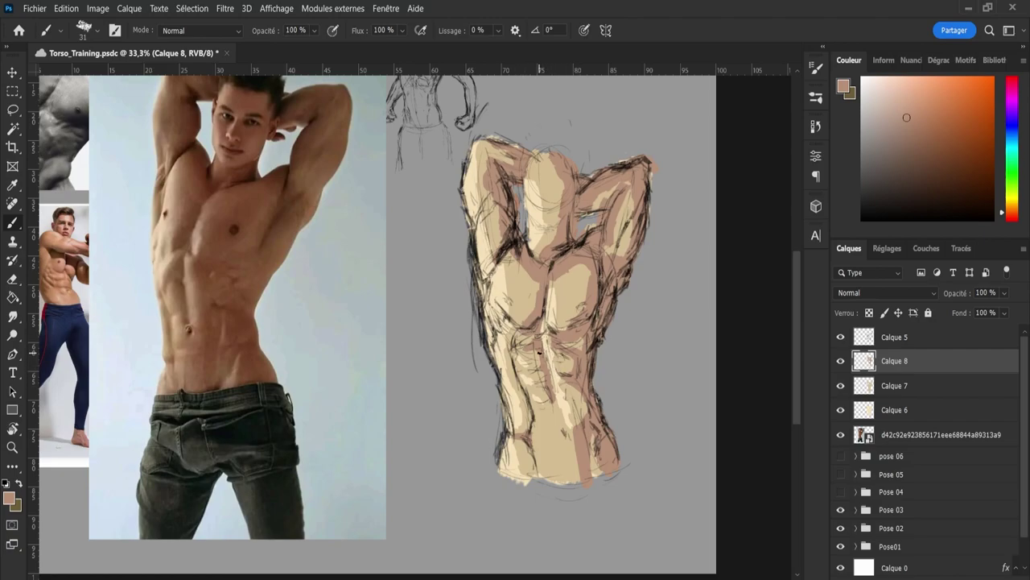
key("e")
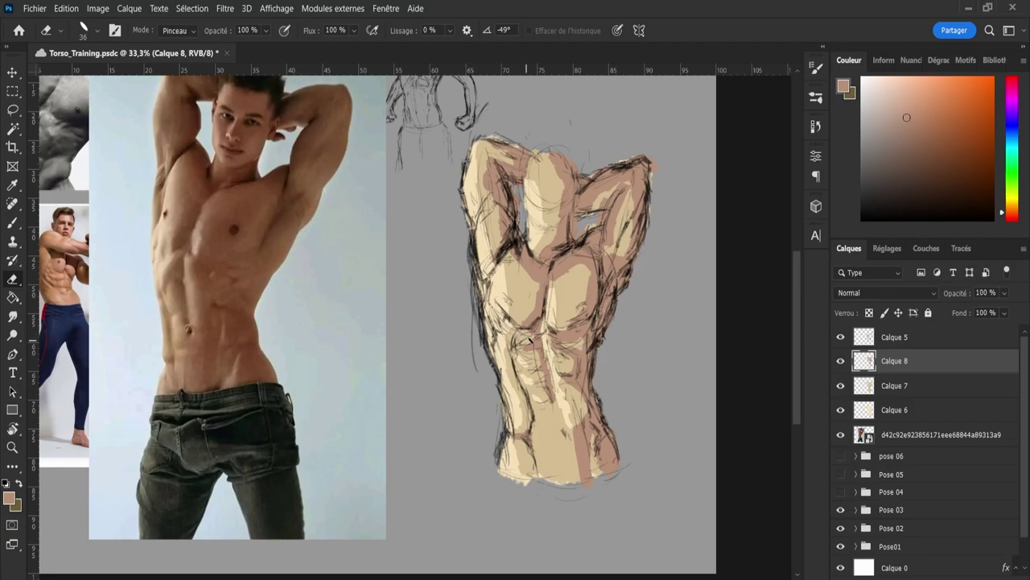
key("b")
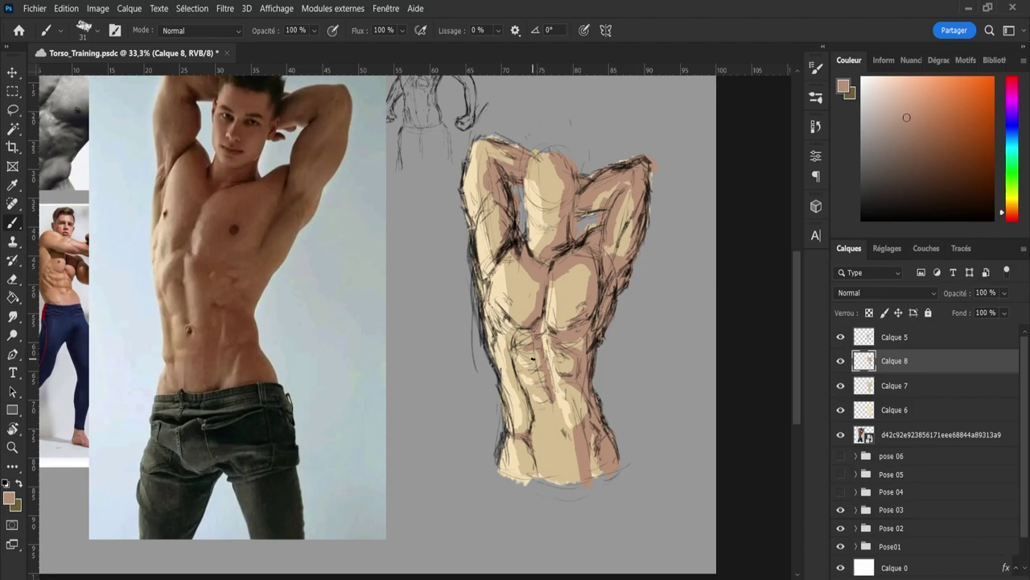
key("e")
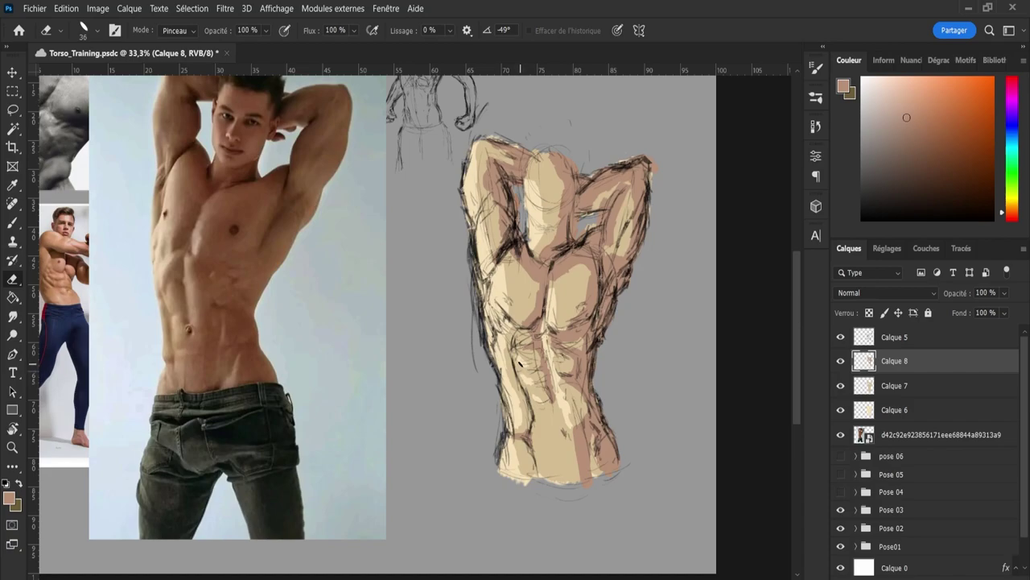
key("b")
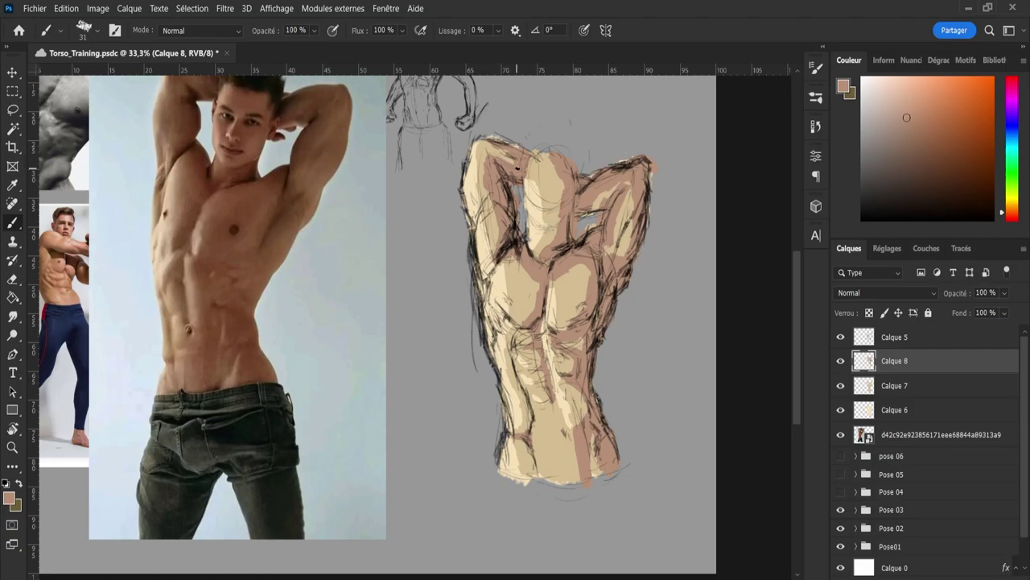
key("e")
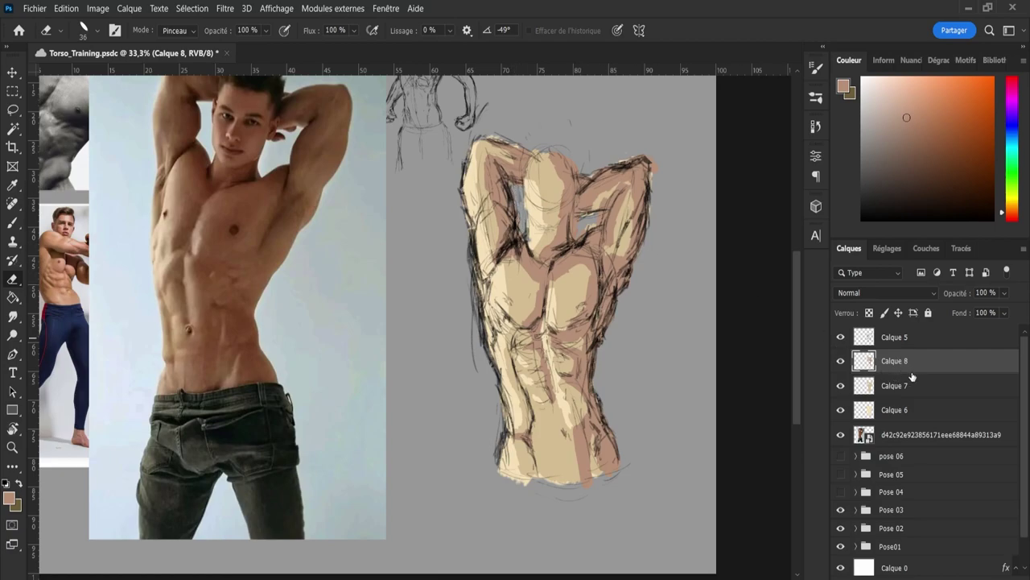
Add a new layer, paint dark reddish-brown shadows along the inner arms, and save the document
left_click(981, 576)
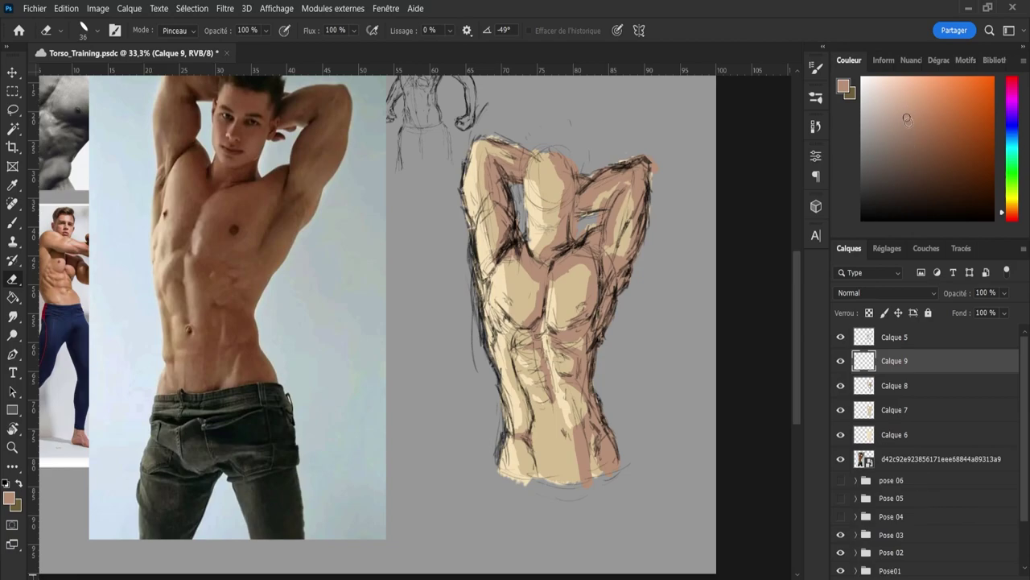
left_click(920, 152)
left_click(1011, 218)
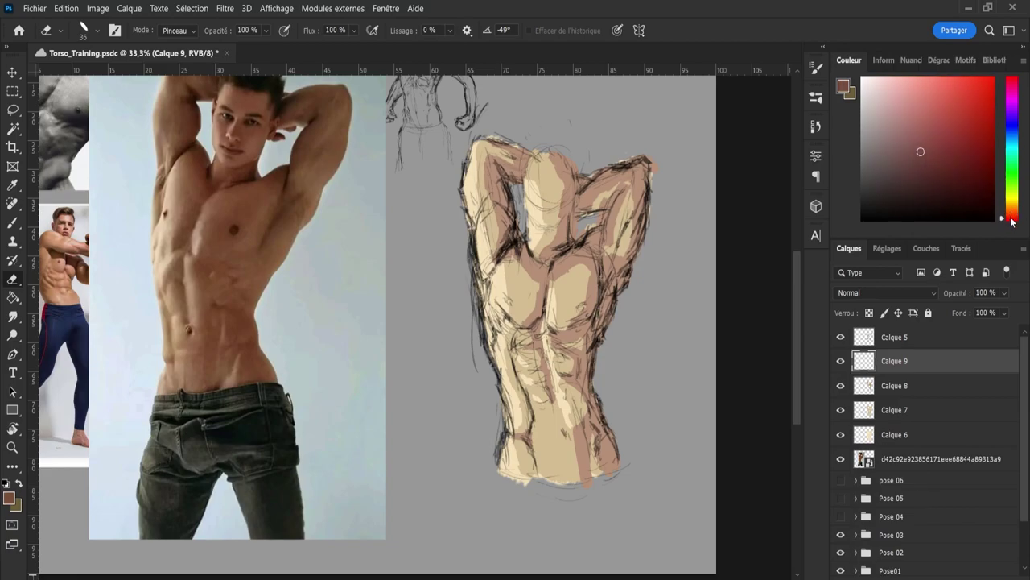
left_click_drag(920, 152, 923, 153)
key("b")
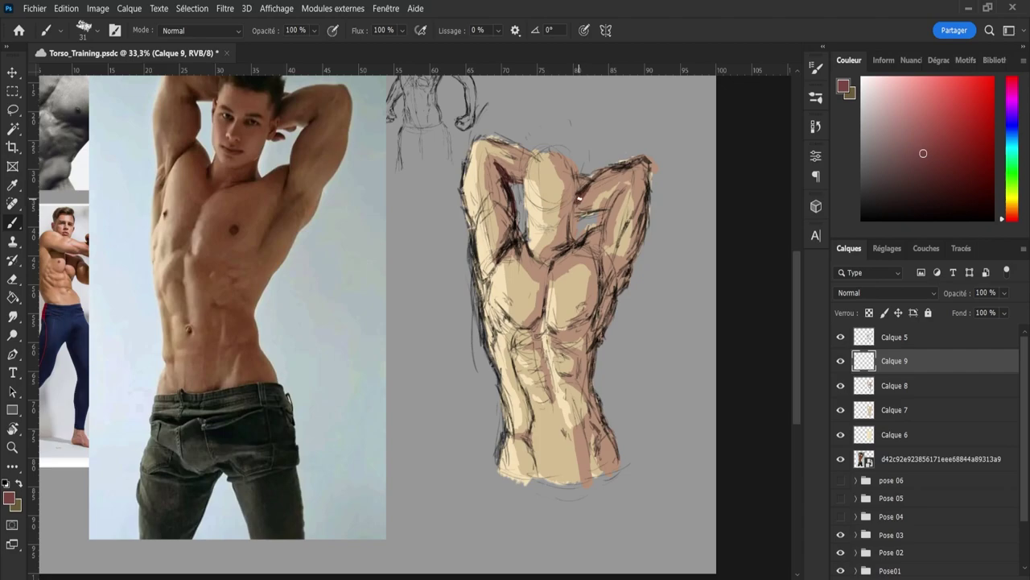
key("ctrl+s")
Reduce the brush size to 22 and paint dark reddish accents on the neck, collarbones, abdominal muscles and right hip
key("bracketleft")
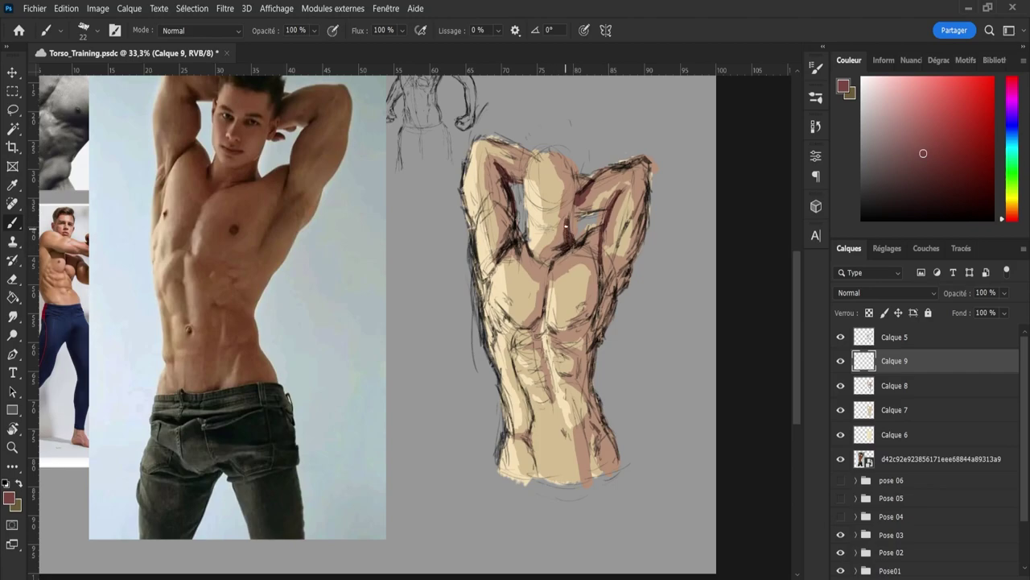
mouse_move(566, 227)
left_mouse_down()
mouse_move(562, 245)
mouse_move(565, 223)
left_mouse_up()
left_click_drag(527, 241, 530, 246)
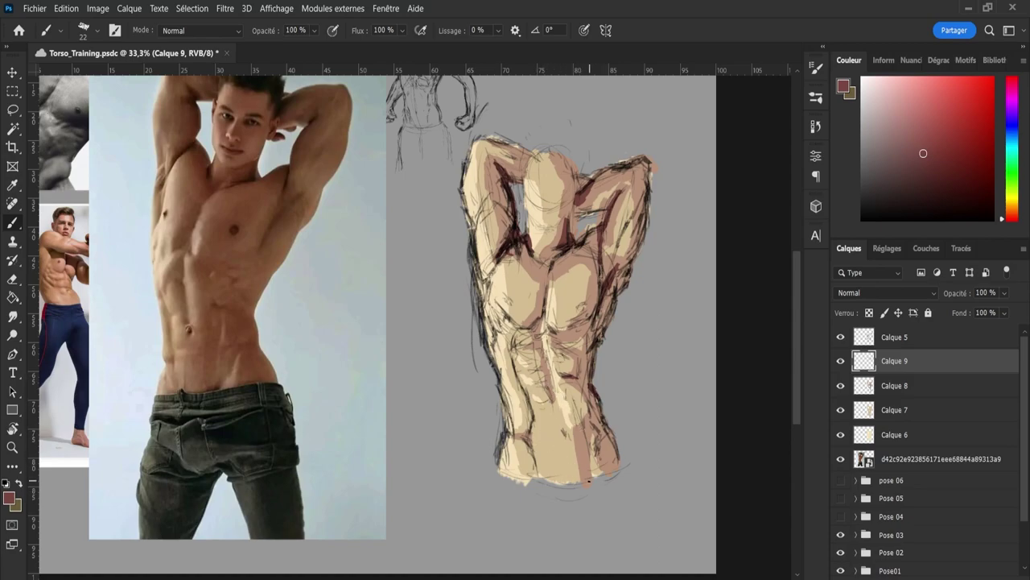
left_click_drag(587, 483, 621, 462)
Add a new layer above Calque 9 and mix a pale cream highlight colour for the brush from the sampled light skin tone
left_click(899, 437)
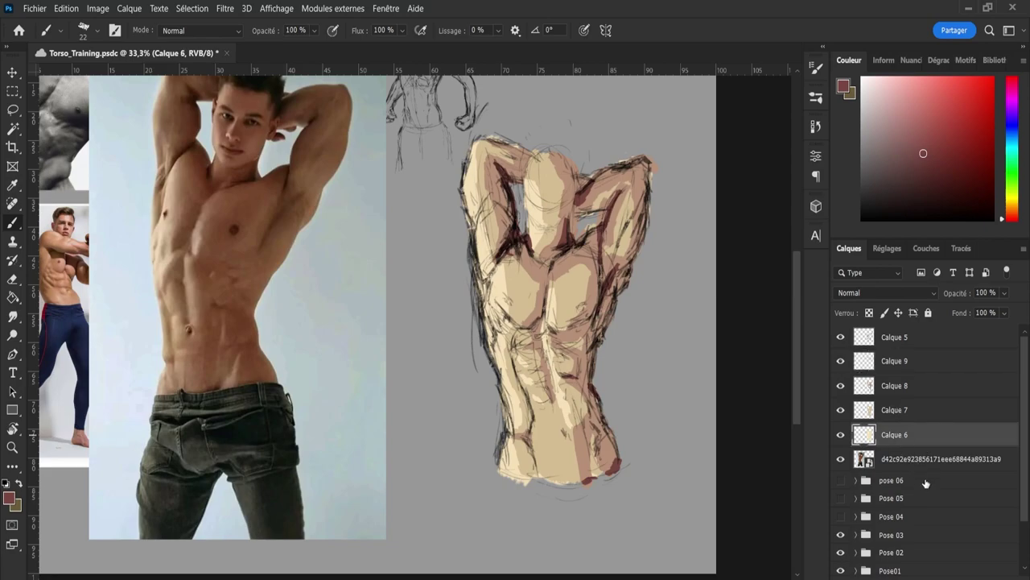
left_click(918, 362)
left_click(998, 578)
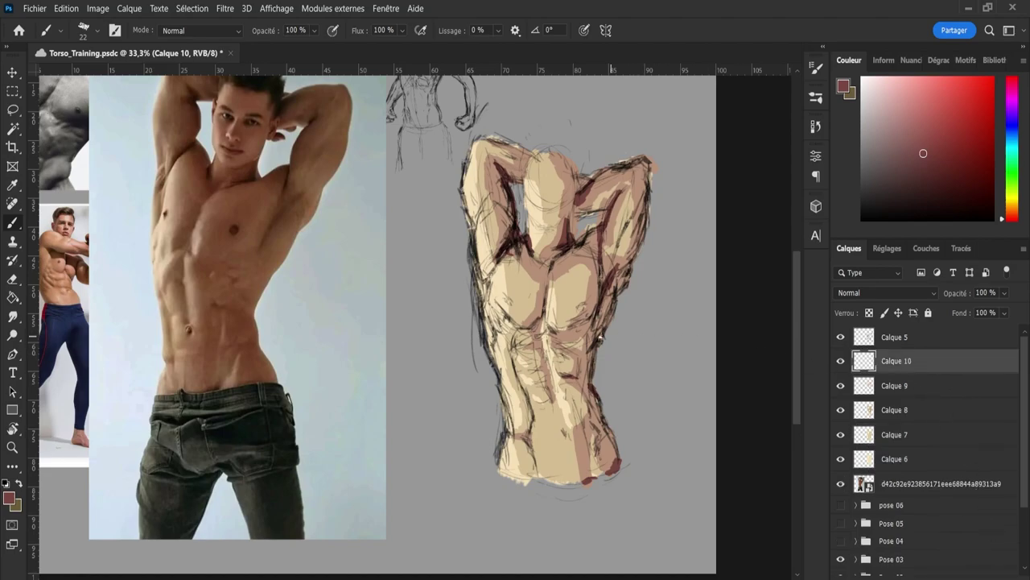
key("i")
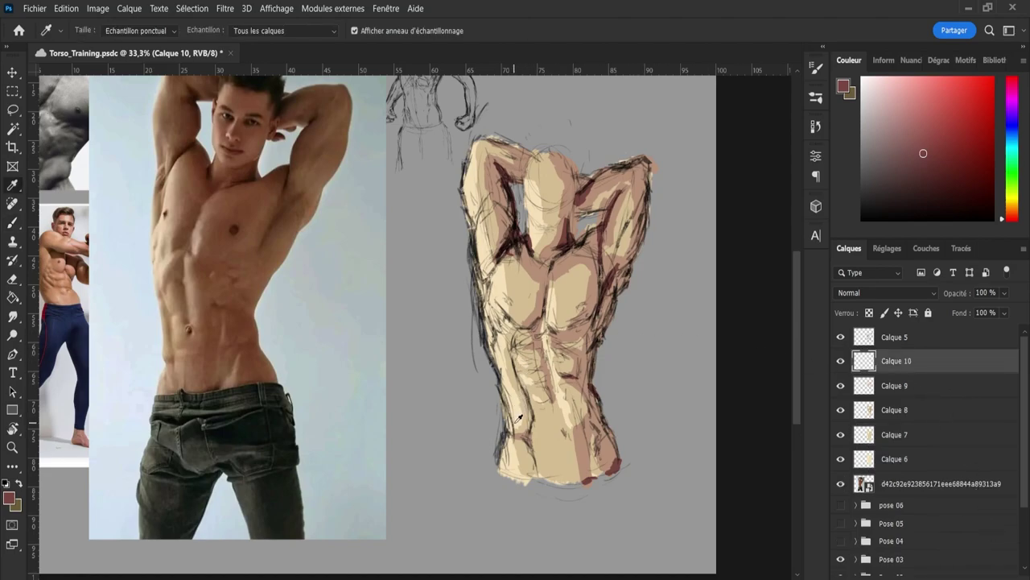
left_click(520, 409)
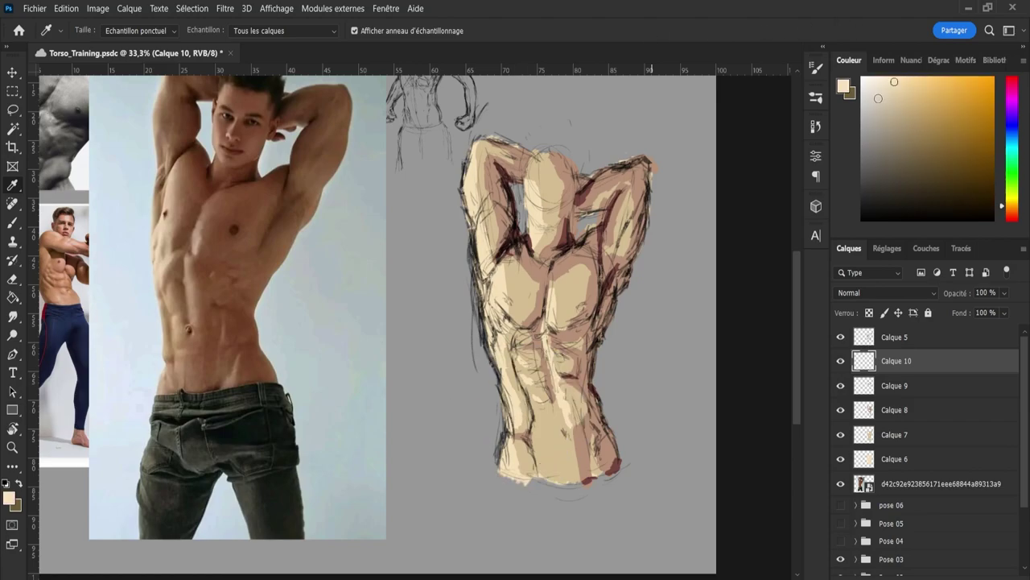
left_click(883, 79)
left_click_drag(882, 80, 884, 79)
left_click(1012, 202)
key("b")
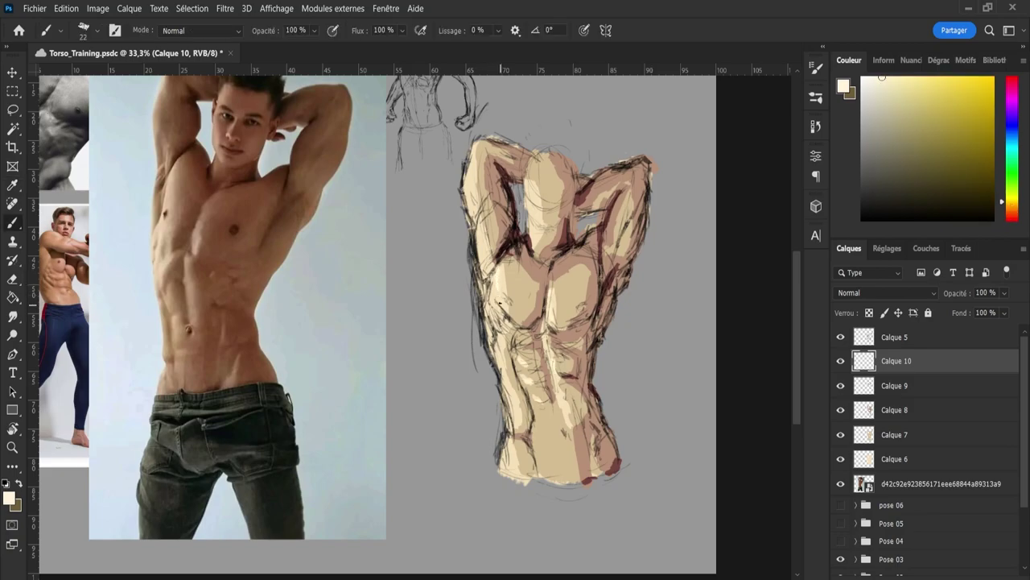
Paint pale cream highlights along the abdomen and left flank on Calque 10, erase the excess, and save the document
key("e")
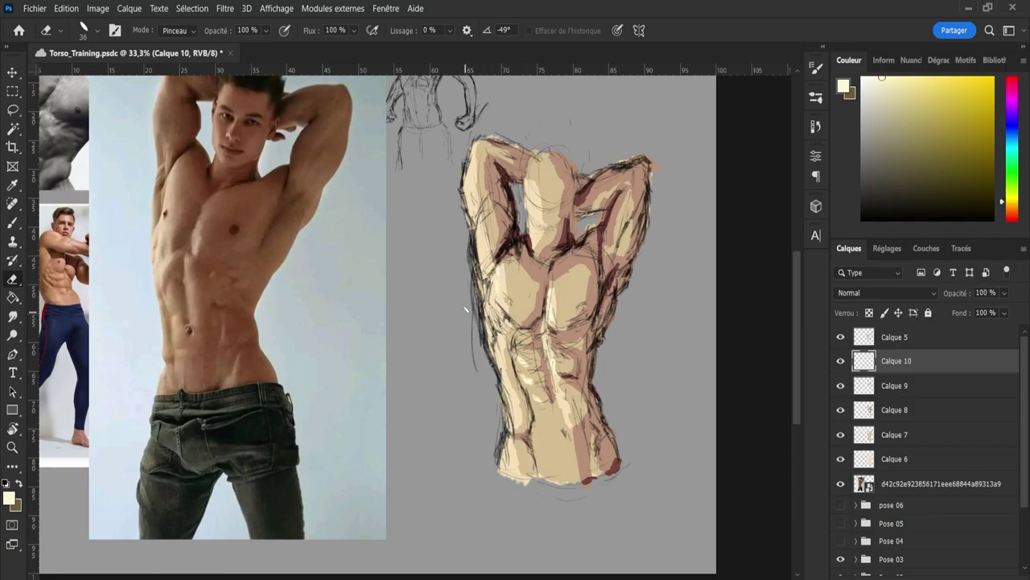
key("b")
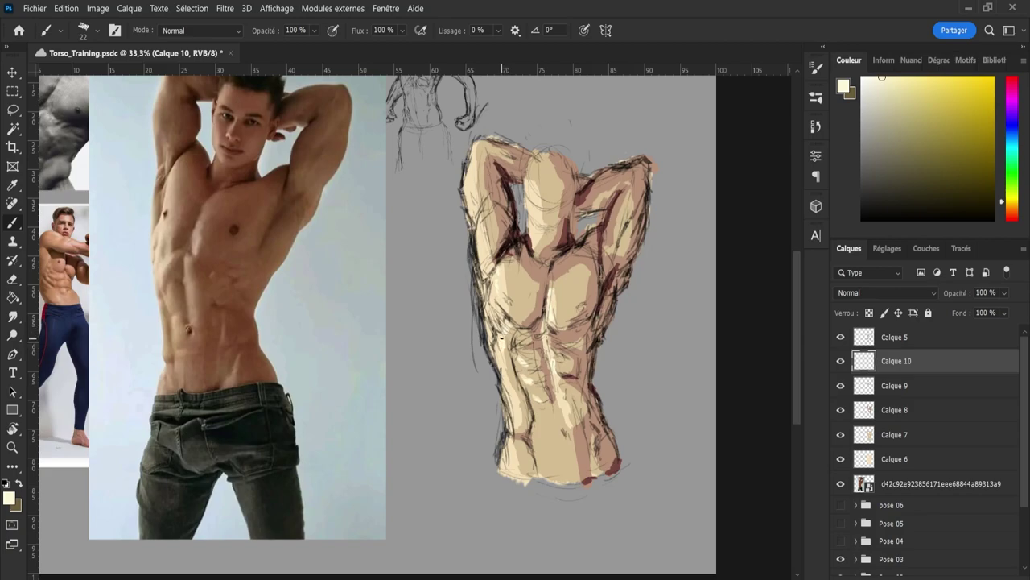
key("e")
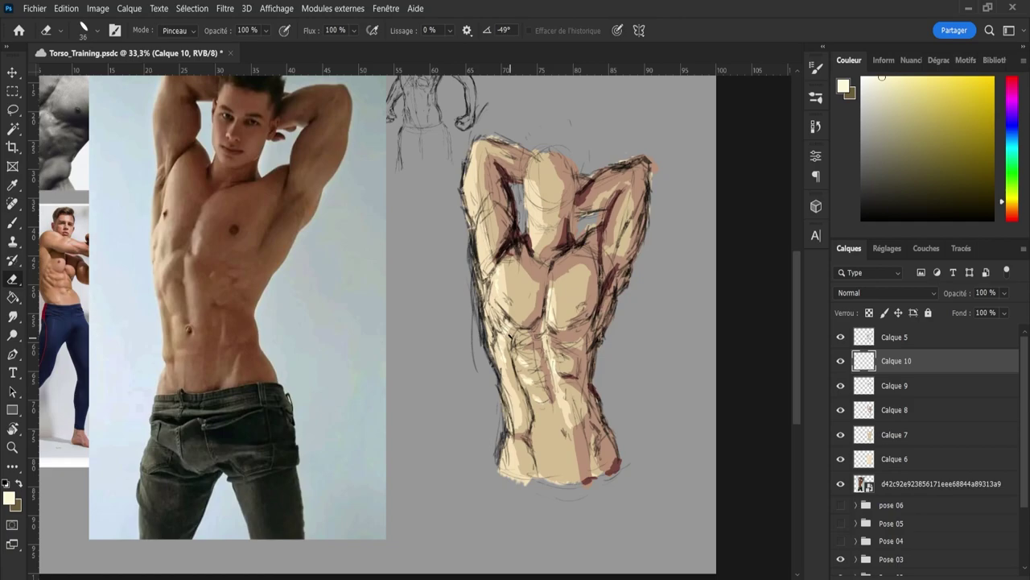
key("b")
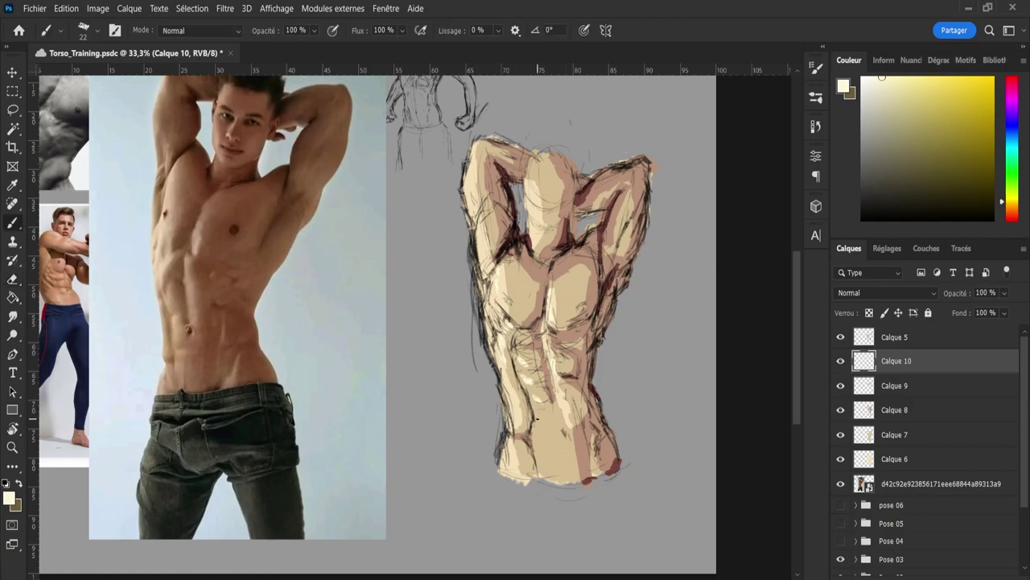
key("e")
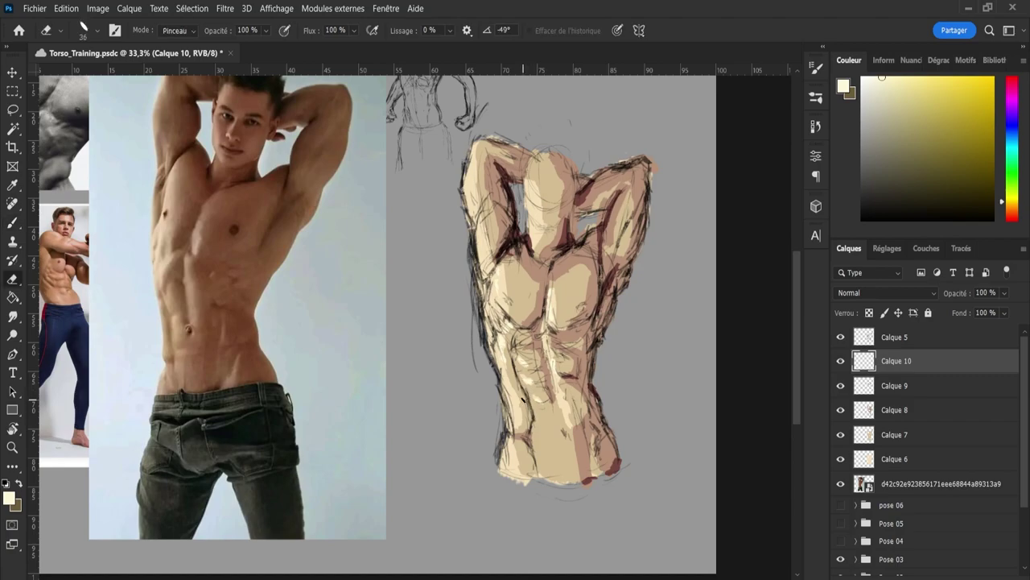
key("b")
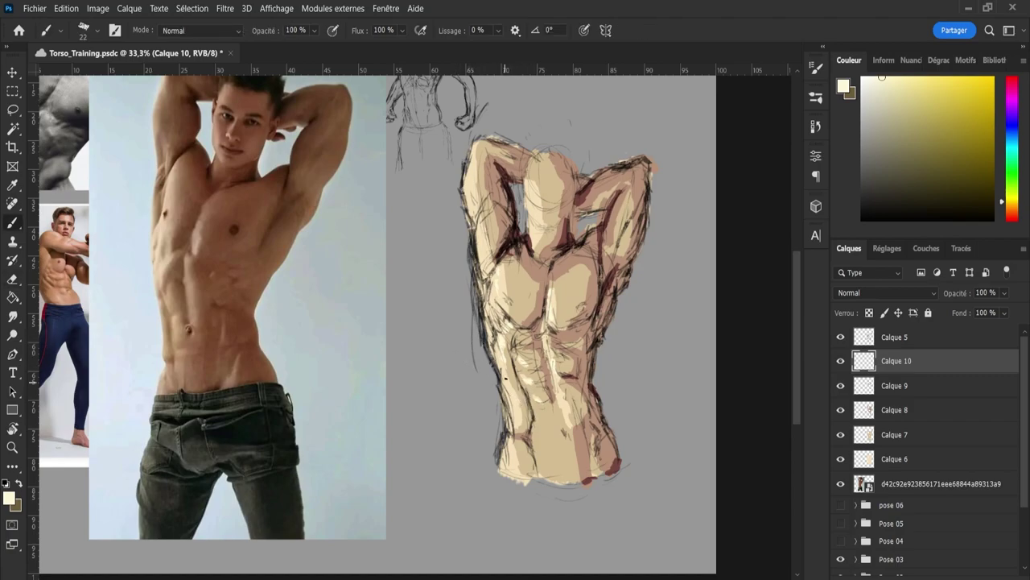
key("e")
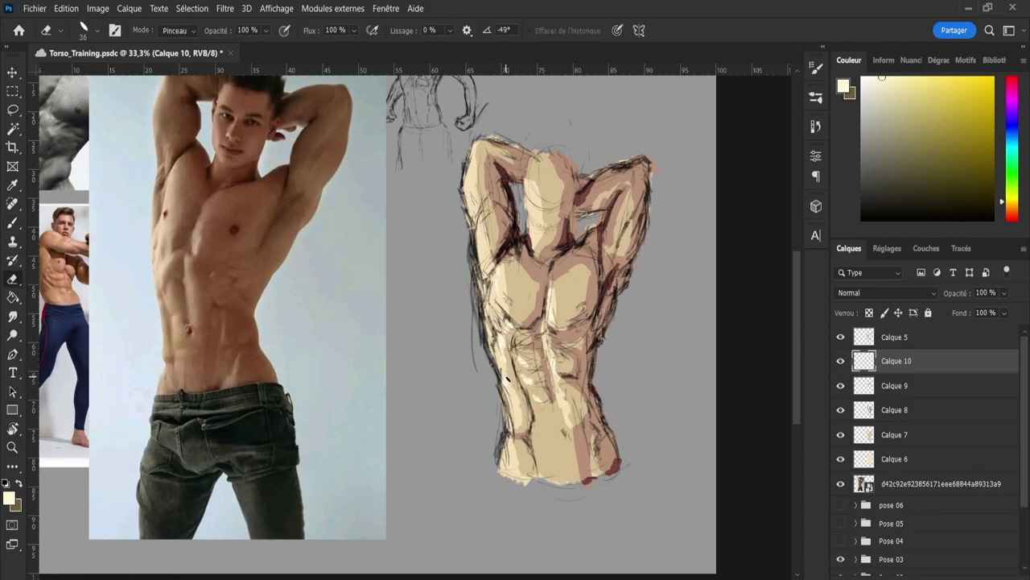
key("b")
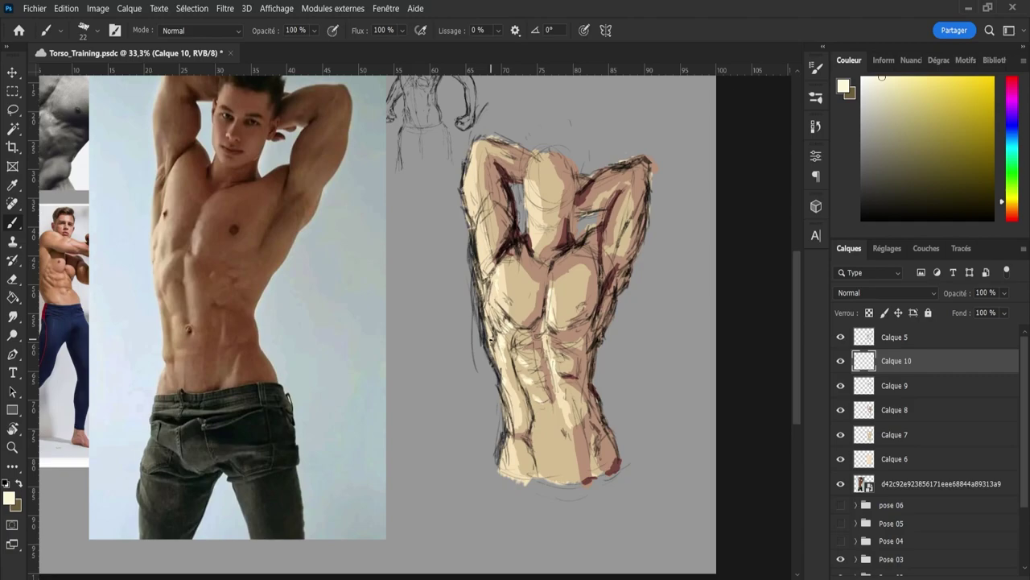
scroll(491, 339, "down", 2)
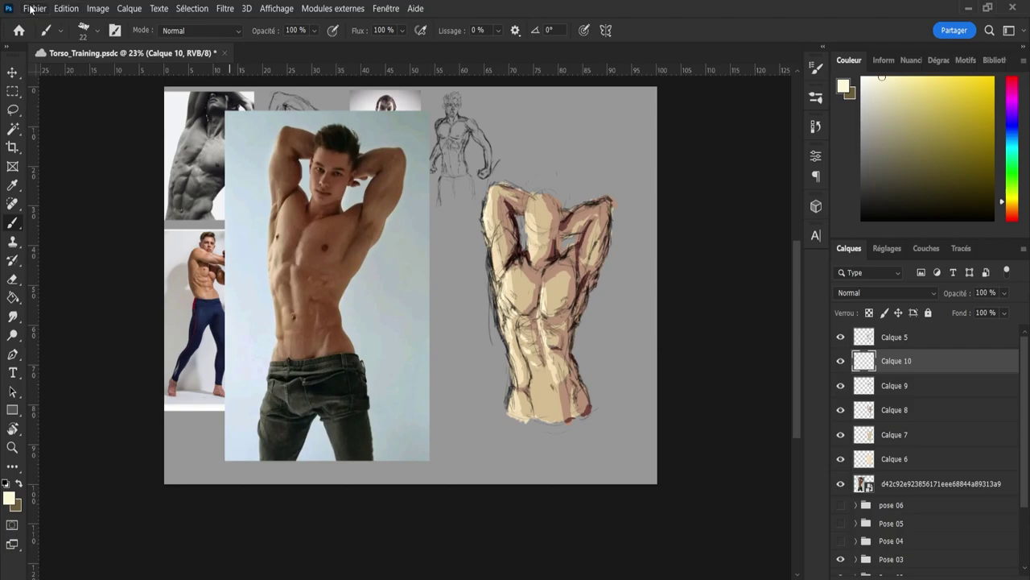
key("ctrl+s")
Group Calque 6 through Calque 10, nest that group with Calque 5, and group the result with the reference photo
left_click(917, 467, "shift")
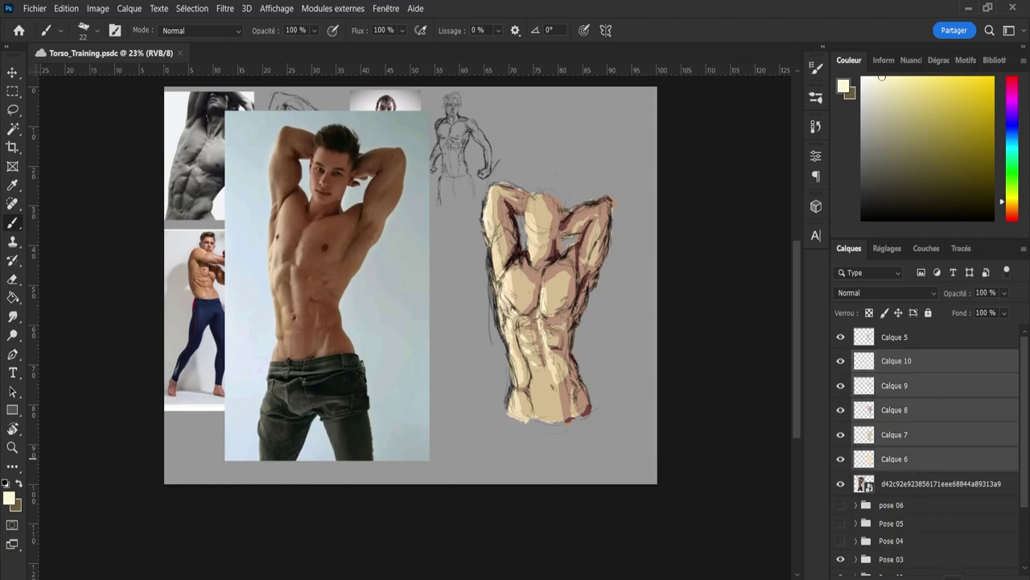
key("ctrl+g")
left_click(901, 338, "shift")
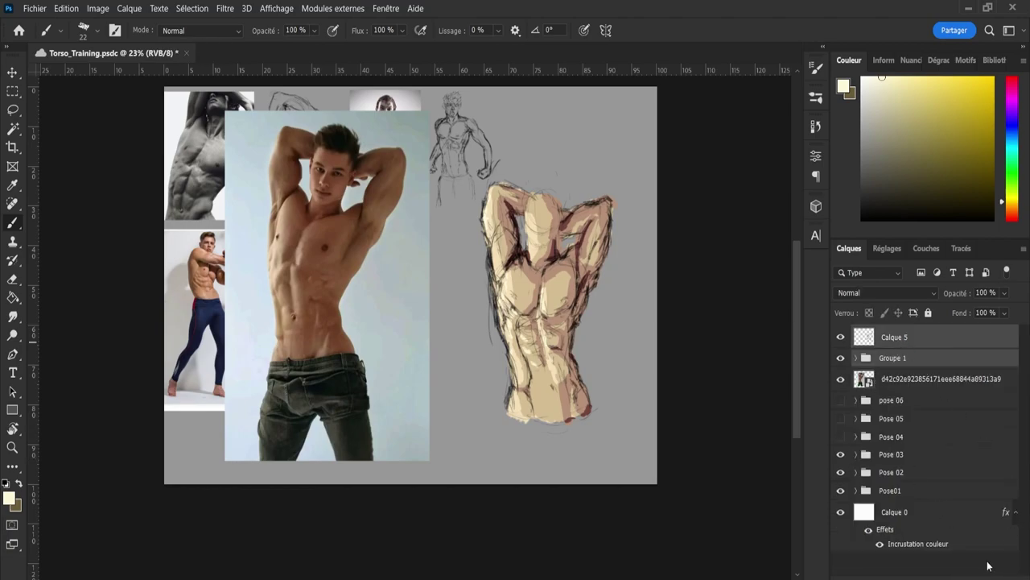
key("ctrl+g")
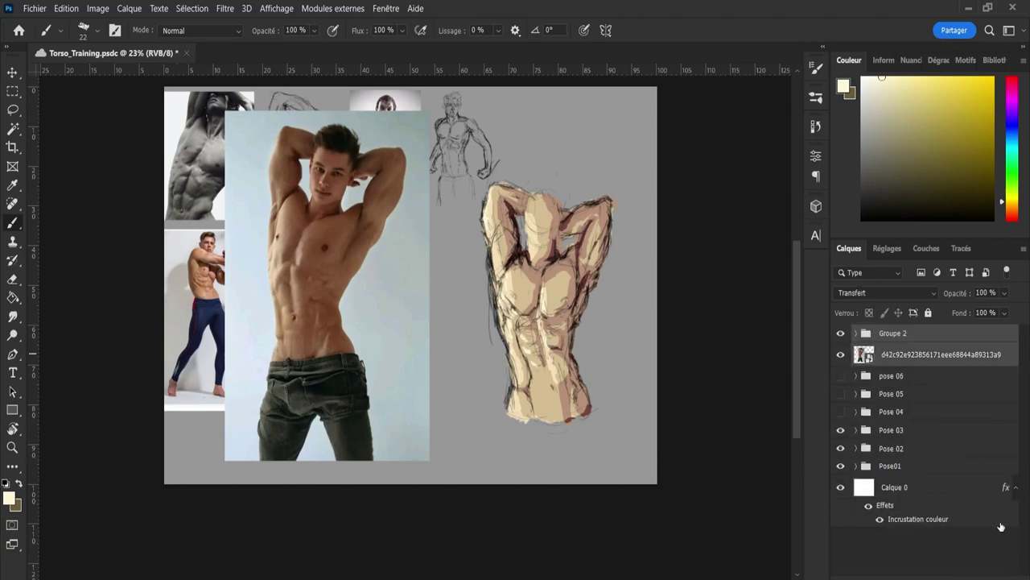
key("ctrl+g")
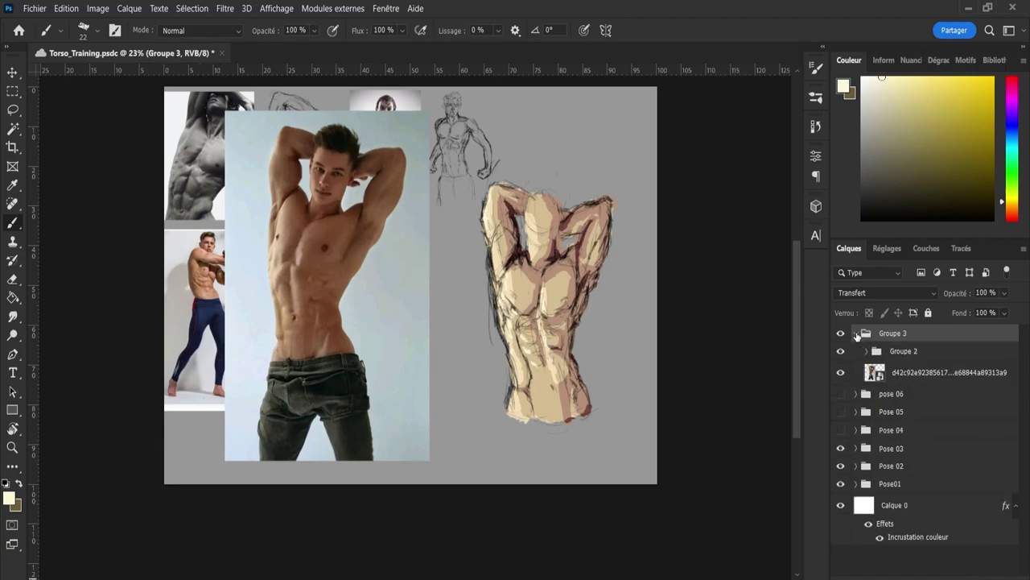
Scale the hands-behind-head reference photo to 54.26% and place it just beside the painted torso
left_click(892, 376)
key("ctrl+t")
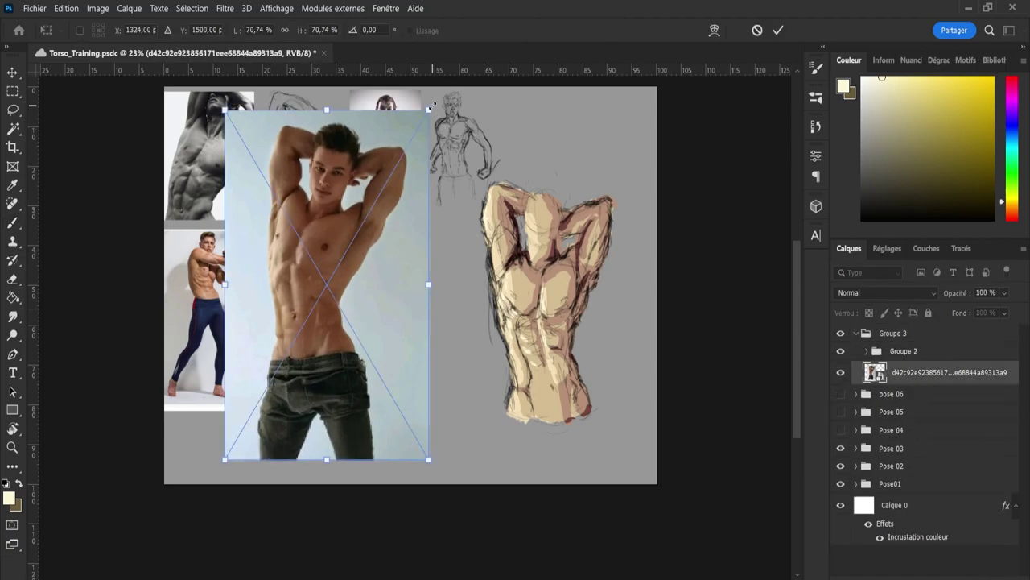
left_click_drag(434, 114, 356, 176)
left_click_drag(282, 268, 449, 241)
mouse_move(456, 279)
left_mouse_down()
mouse_move(534, 289)
mouse_move(379, 284)
left_mouse_up()
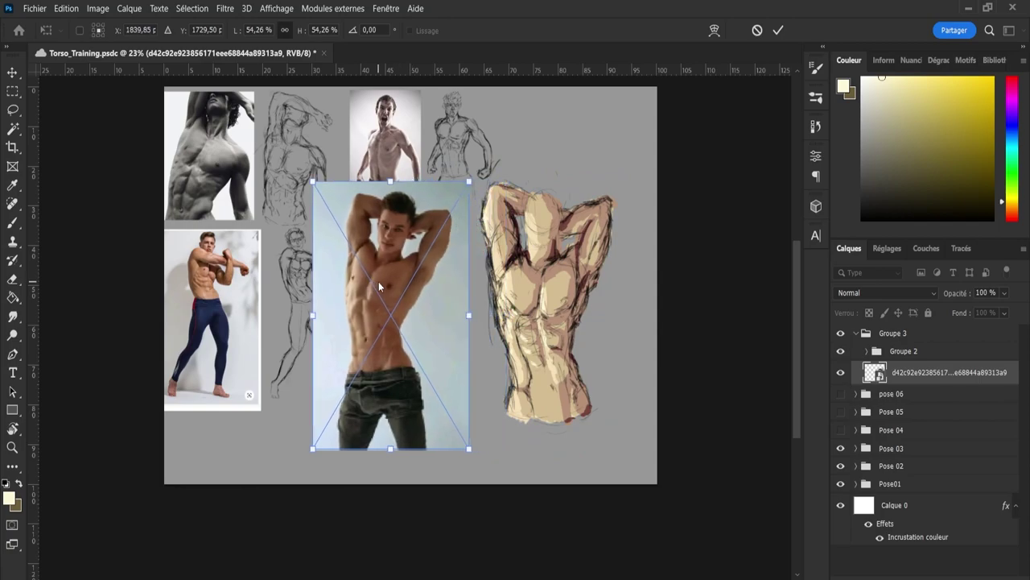
left_click(778, 30)
key("b")
Unlock all layer groups from Groupe 3 down to Pose01 on the widened sheet
scroll(694, 283, "up", 1)
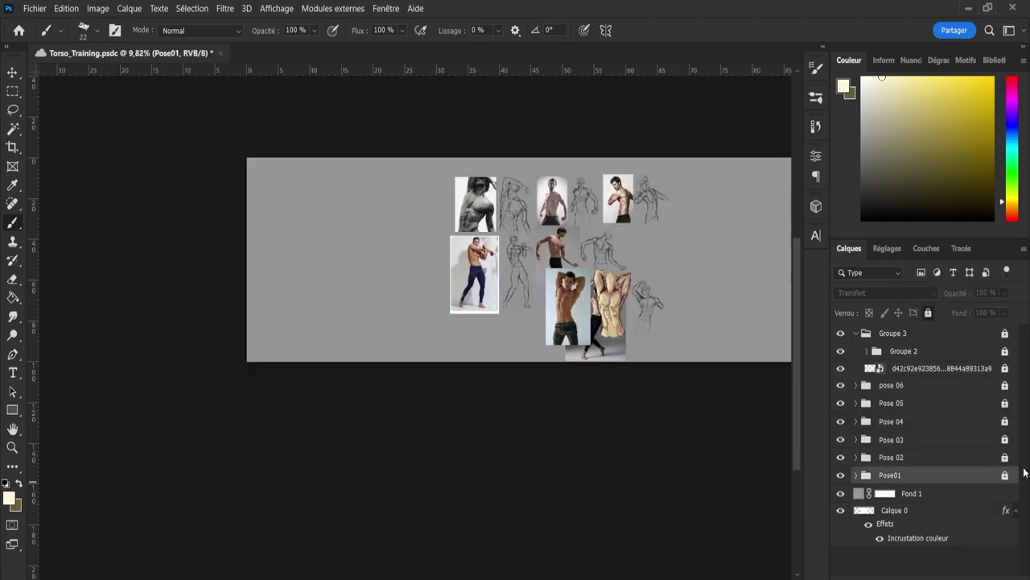
left_click(952, 342, "shift")
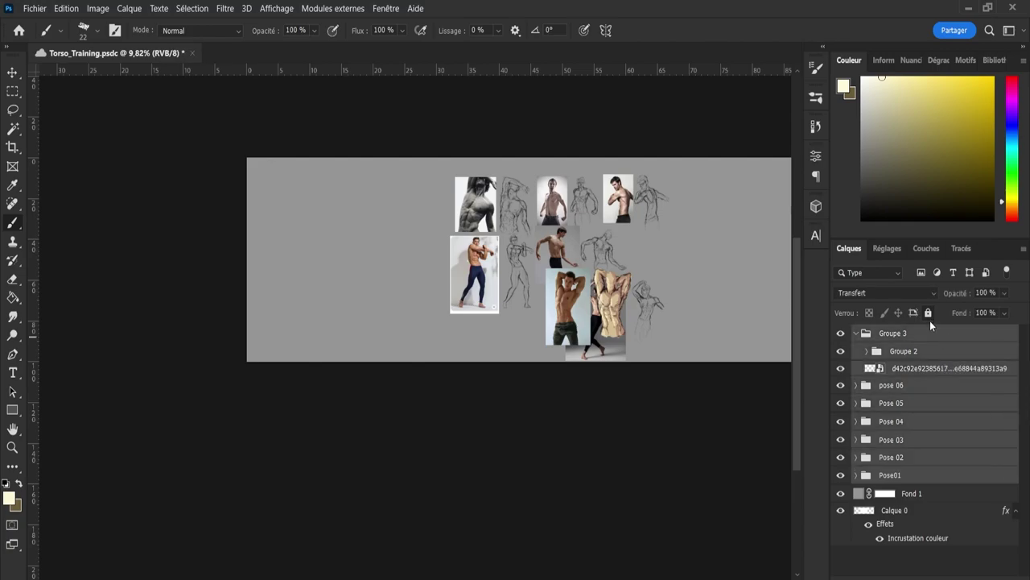
Move the Pose01 group to the sheet's upper-left corner and scale it to 143.86%
left_click(925, 475)
key("ctrl+t")
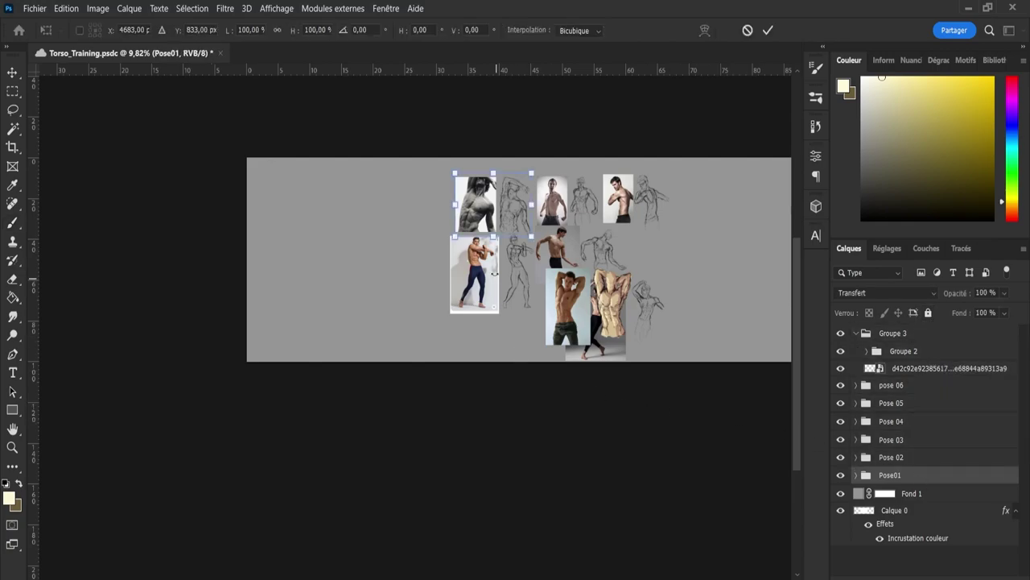
left_click_drag(491, 203, 333, 203)
scroll(219, 208, "up", 1)
scroll(218, 207, "up", 1)
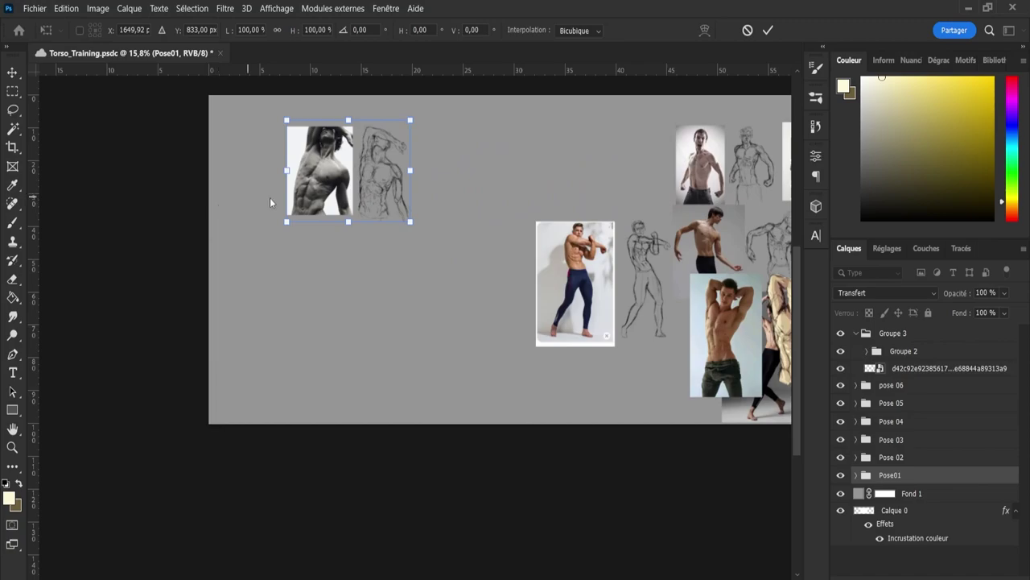
left_click_drag(410, 223, 448, 249)
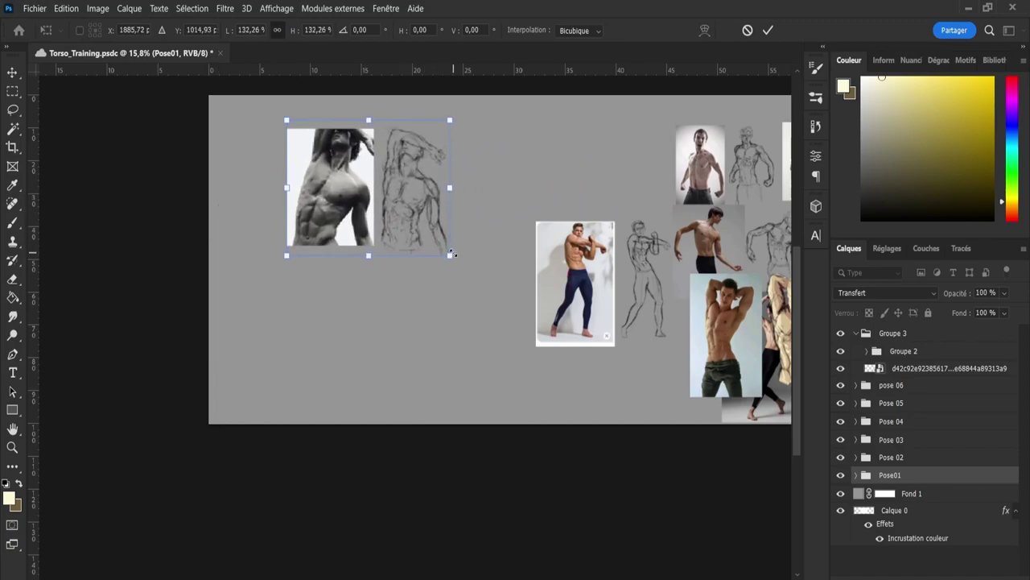
scroll(452, 252, "up", 2)
mouse_move(325, 262)
left_mouse_down()
mouse_move(259, 261)
mouse_move(263, 234)
left_mouse_up()
left_click_drag(383, 297, 397, 309)
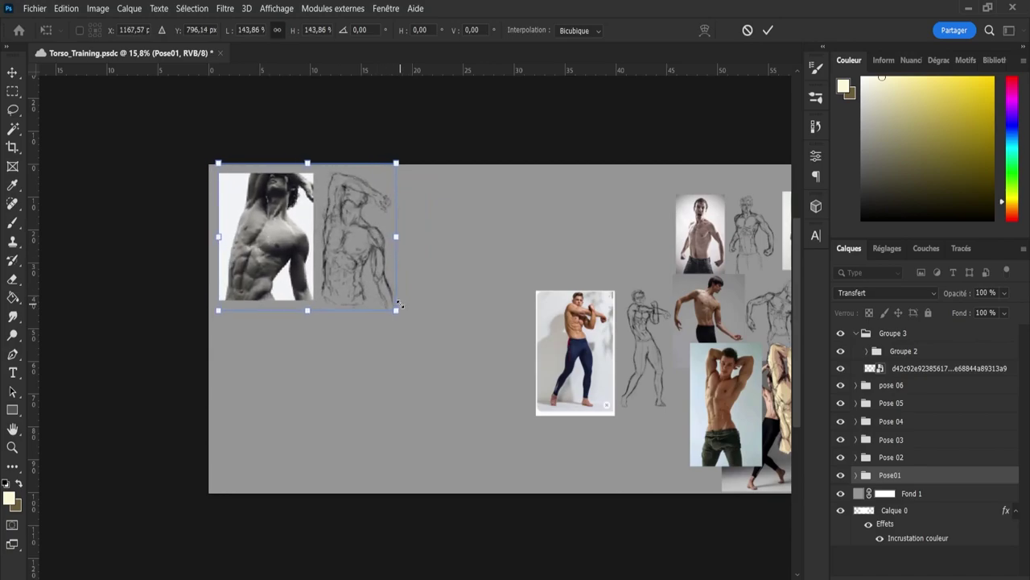
left_click(771, 31)
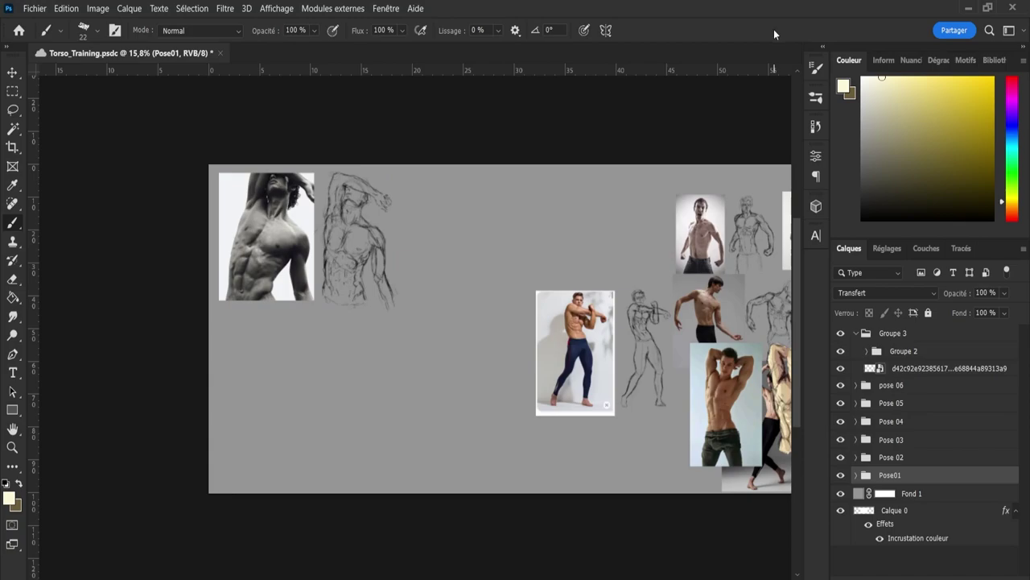
Move the Pose 02 group directly below the Pose01 photo and sketch and enlarge it proportionally to about 147%
left_click(900, 459)
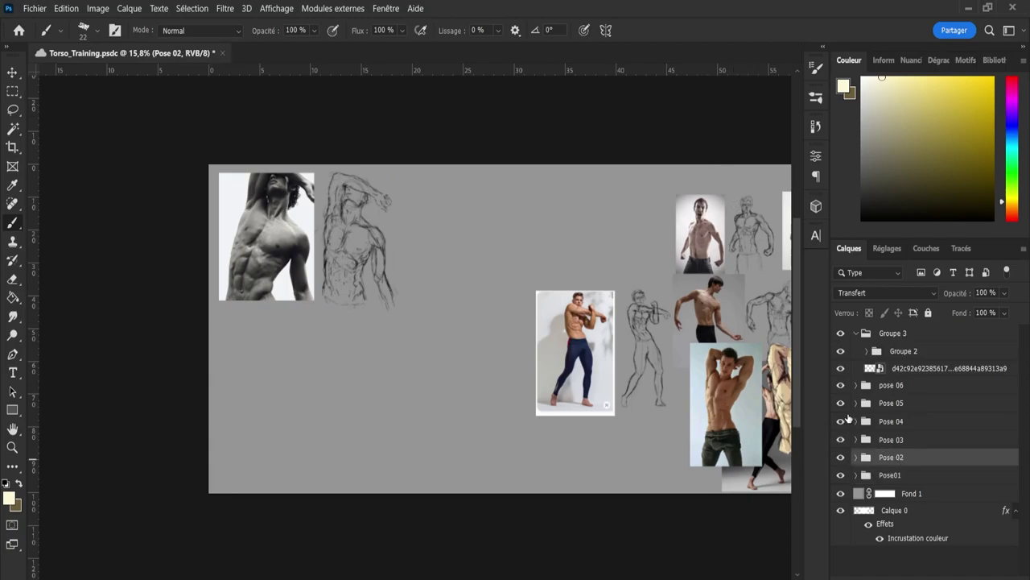
key("ctrl+t")
mouse_move(605, 364)
left_mouse_down()
mouse_move(397, 362)
mouse_move(395, 398)
mouse_move(278, 388)
left_mouse_up()
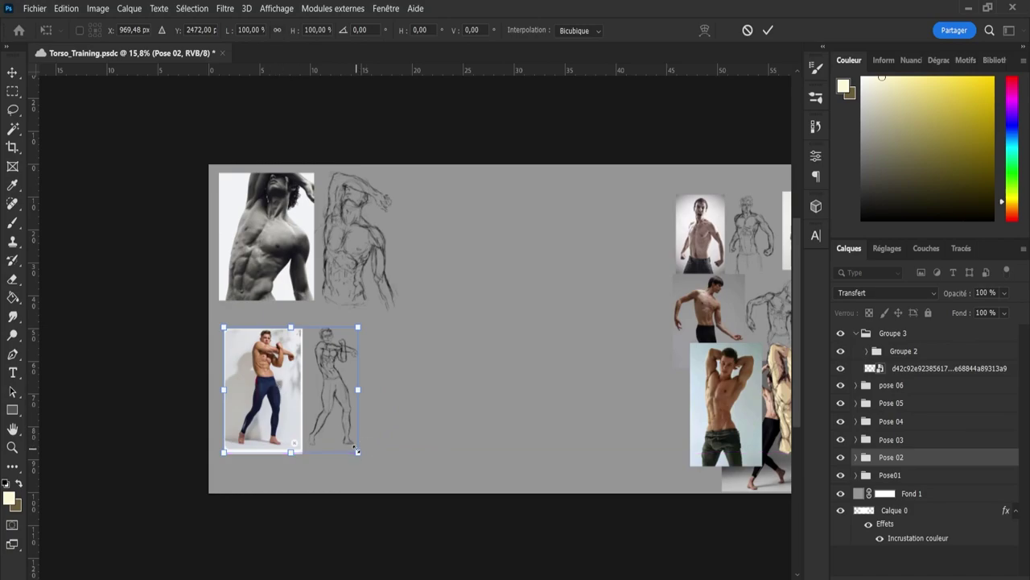
left_click_drag(357, 451, 394, 487)
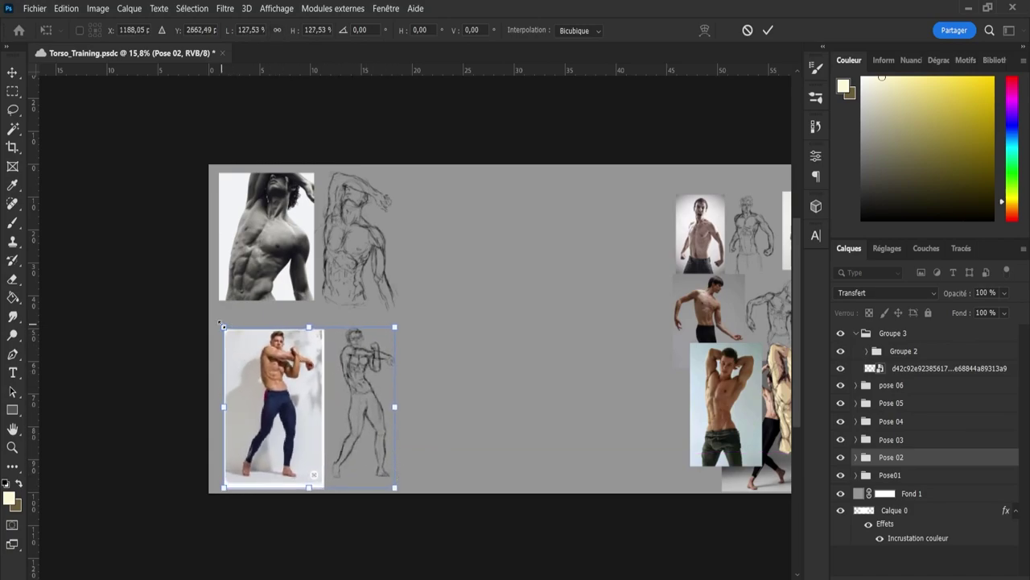
left_click_drag(220, 324, 192, 307)
left_click_drag(288, 334, 287, 341)
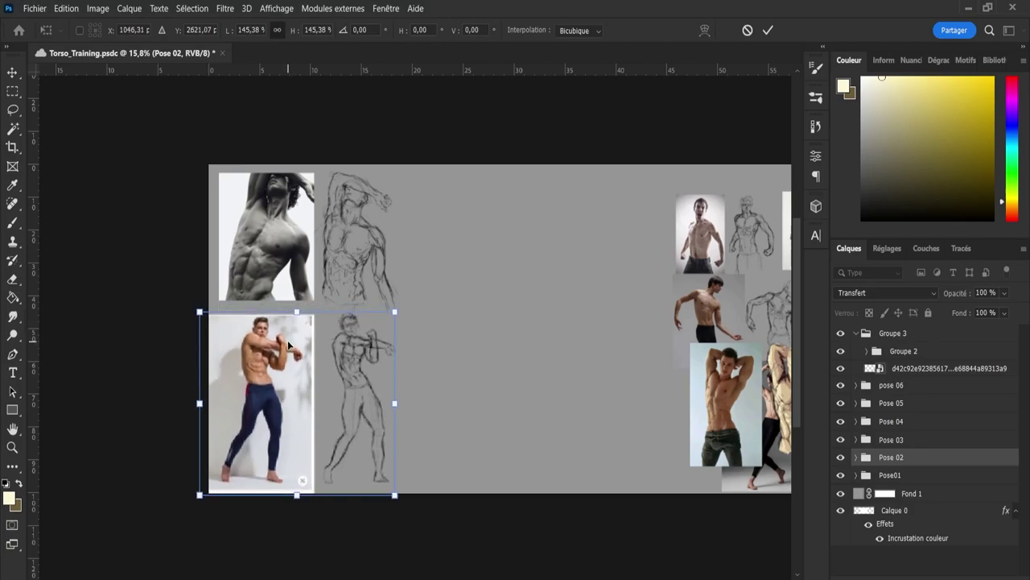
left_click_drag(397, 305, 400, 306)
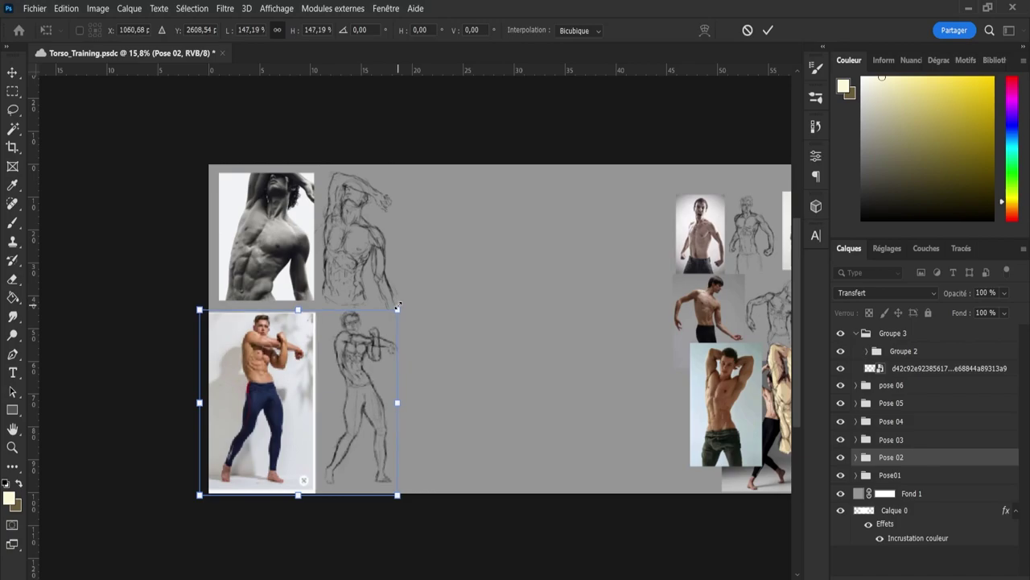
left_click(768, 31)
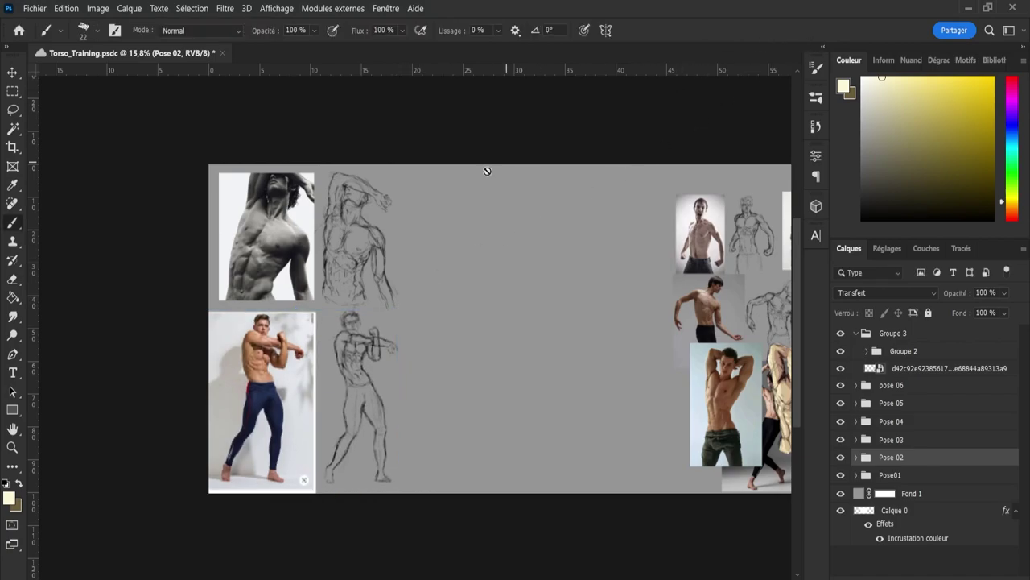
Move the Pose 03 group beside Pose01 in the canvas's upper row and enlarge it proportionally to about 175%
scroll(121, 272, "down", 4)
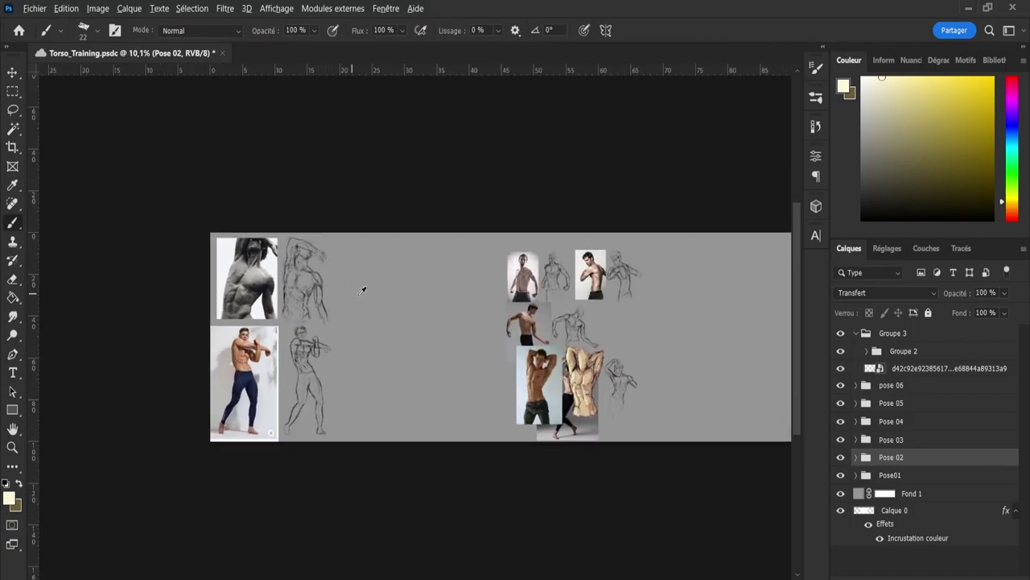
scroll(381, 302, "up", 2)
left_click(912, 440)
key("ctrl+t")
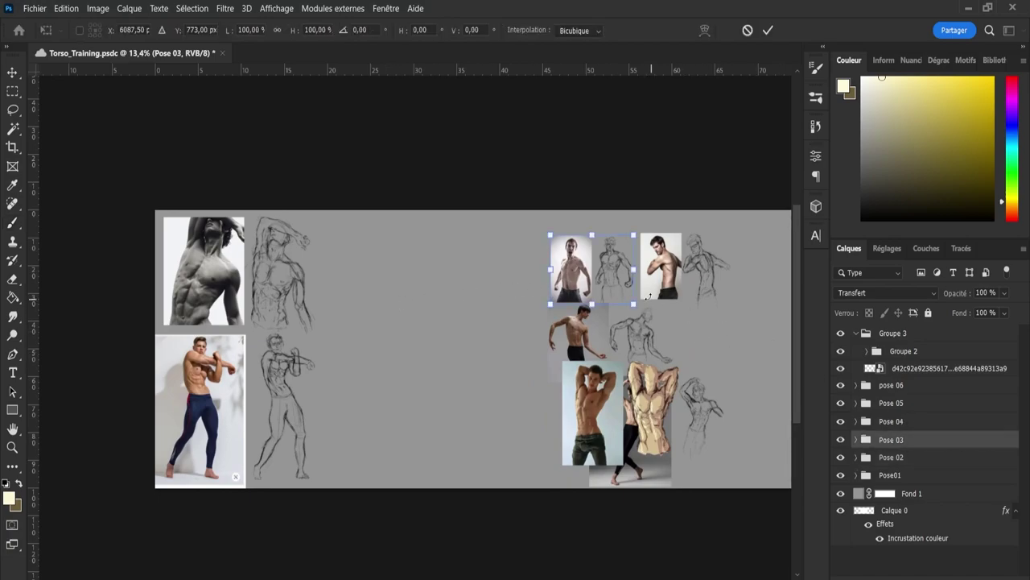
left_click_drag(568, 271, 369, 270)
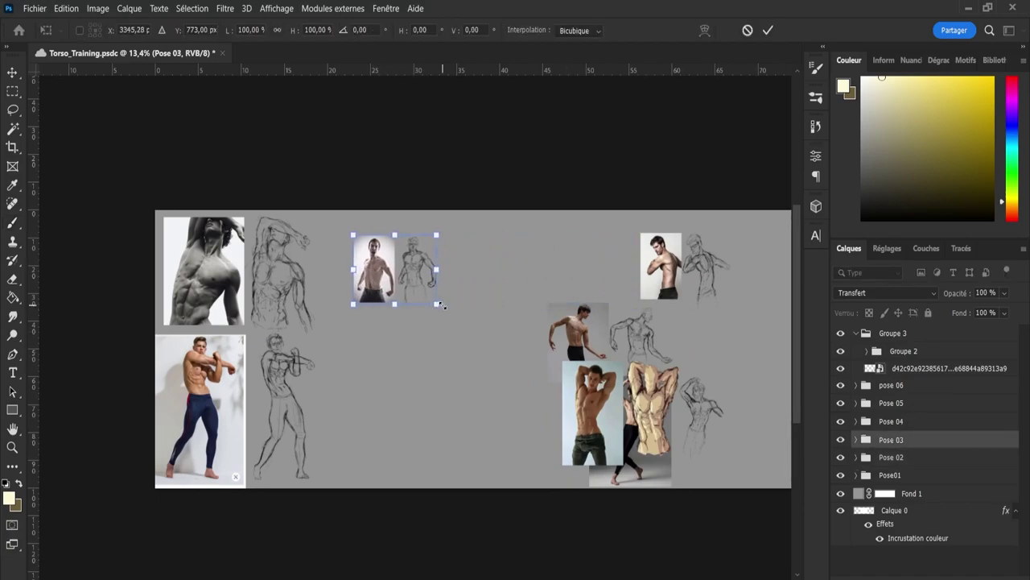
left_click_drag(437, 305, 491, 340)
left_click_drag(354, 236, 332, 228)
left_click_drag(380, 268, 369, 260)
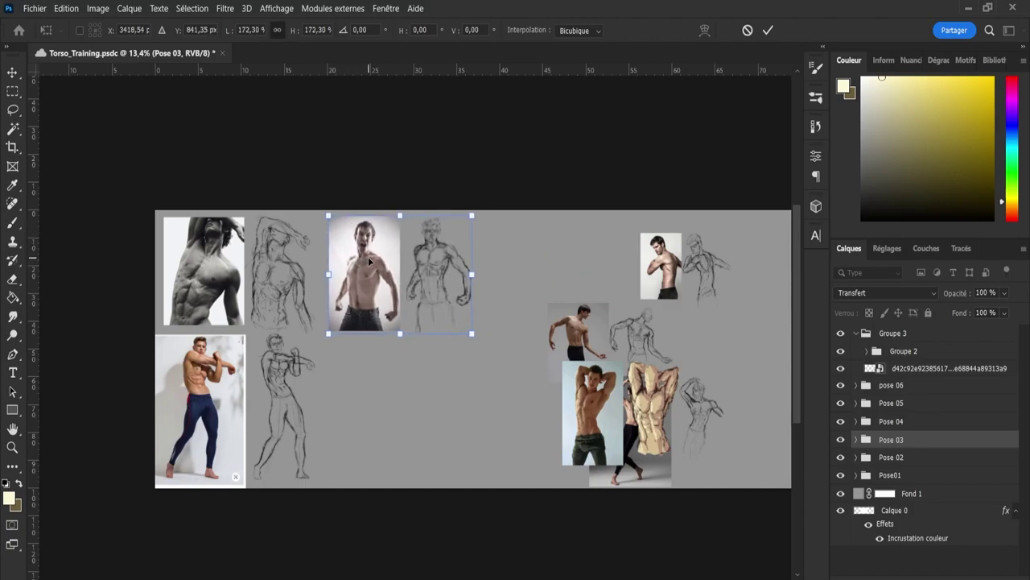
left_click_drag(468, 220, 470, 218)
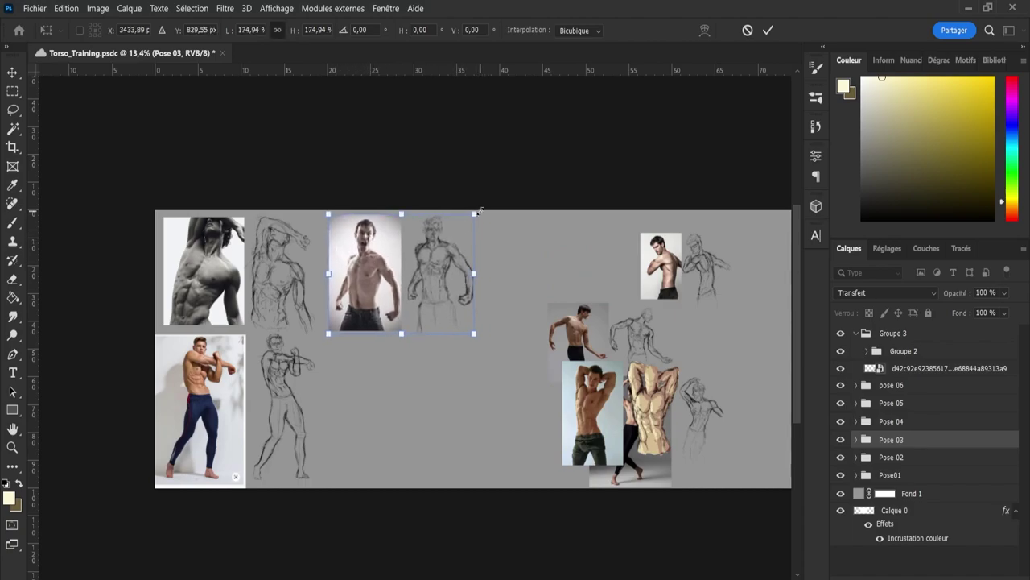
left_click(769, 30)
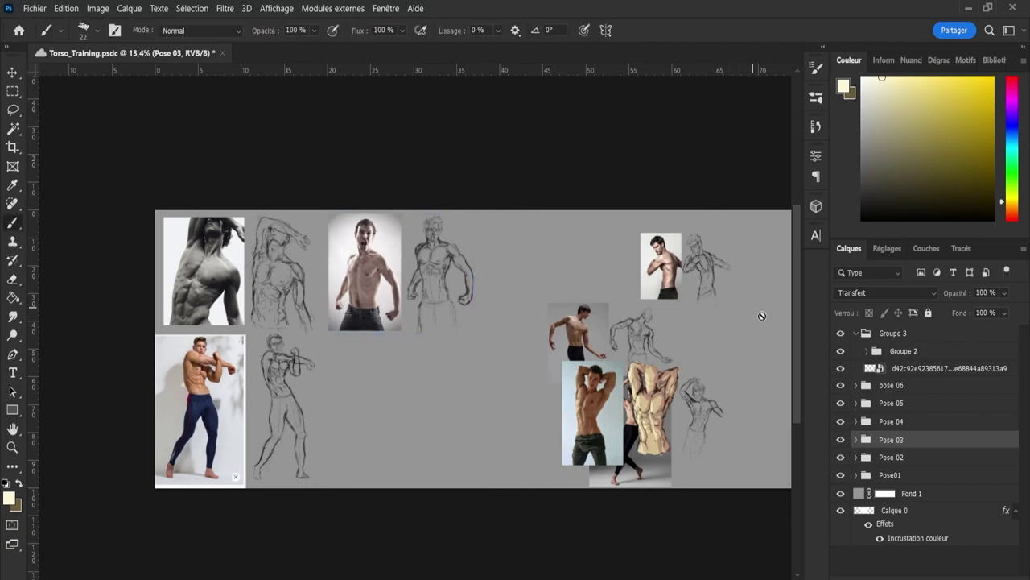
Place the Pose 04 group below Pose 03 and enlarge it to about 225% to fill the lower row
left_click(891, 423)
key("ctrl+t")
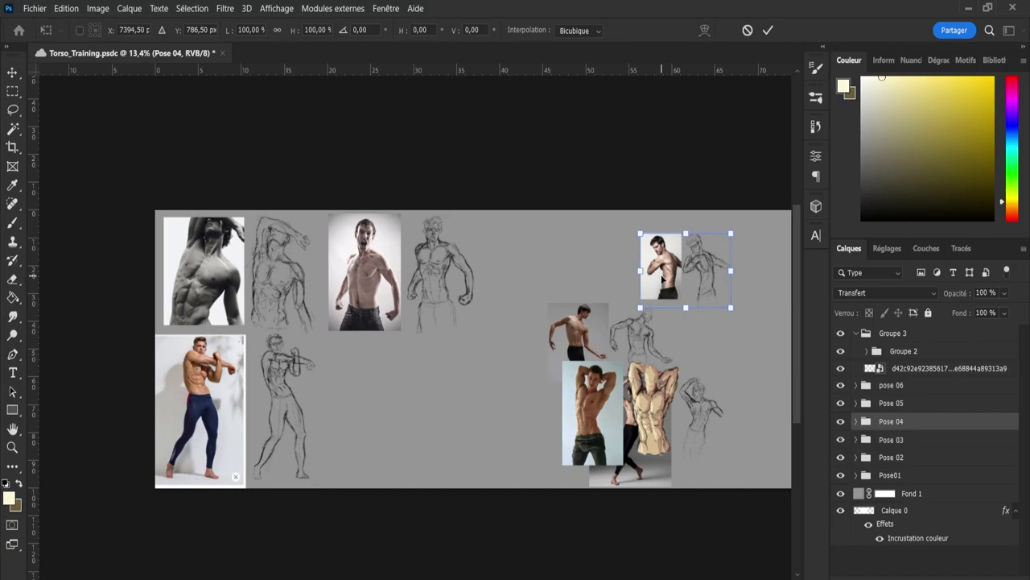
left_click_drag(661, 278, 416, 435)
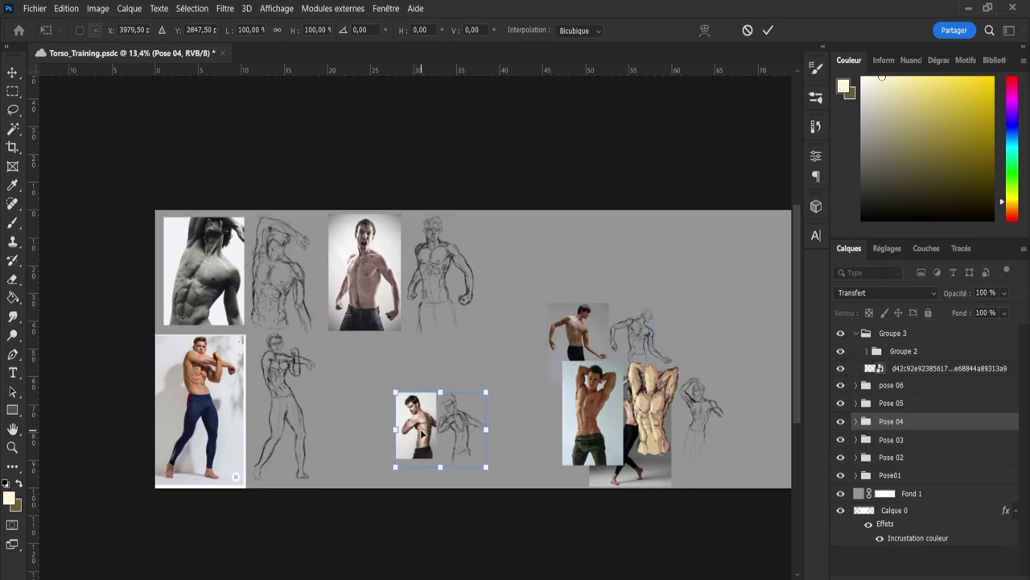
left_click_drag(394, 391, 328, 338)
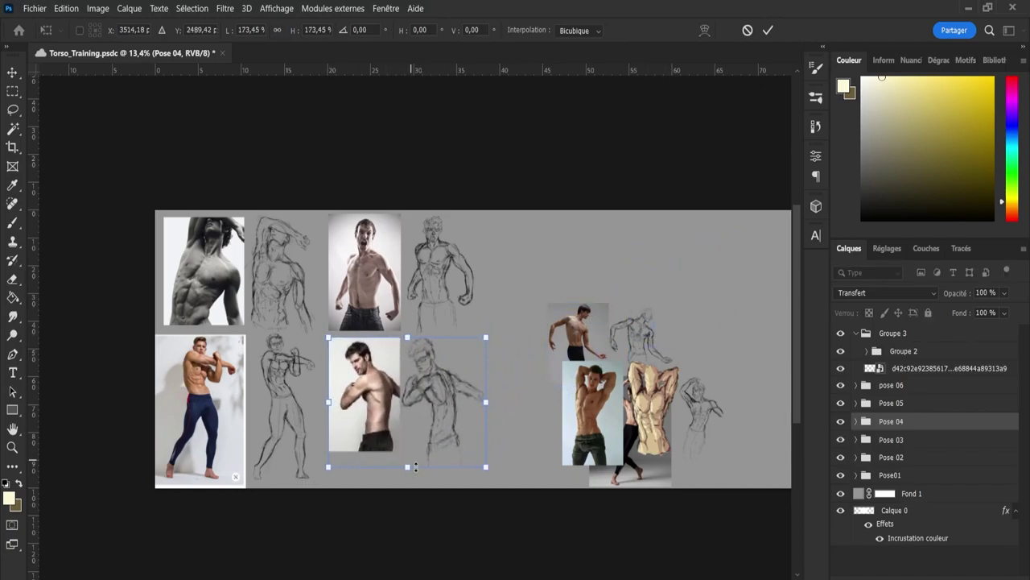
left_click_drag(407, 469, 420, 505)
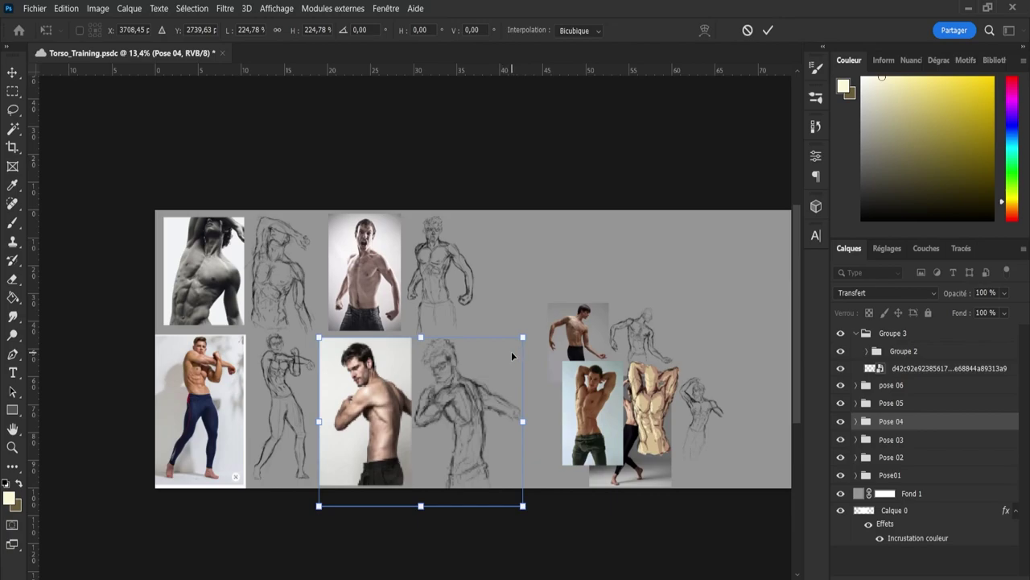
left_click(768, 30)
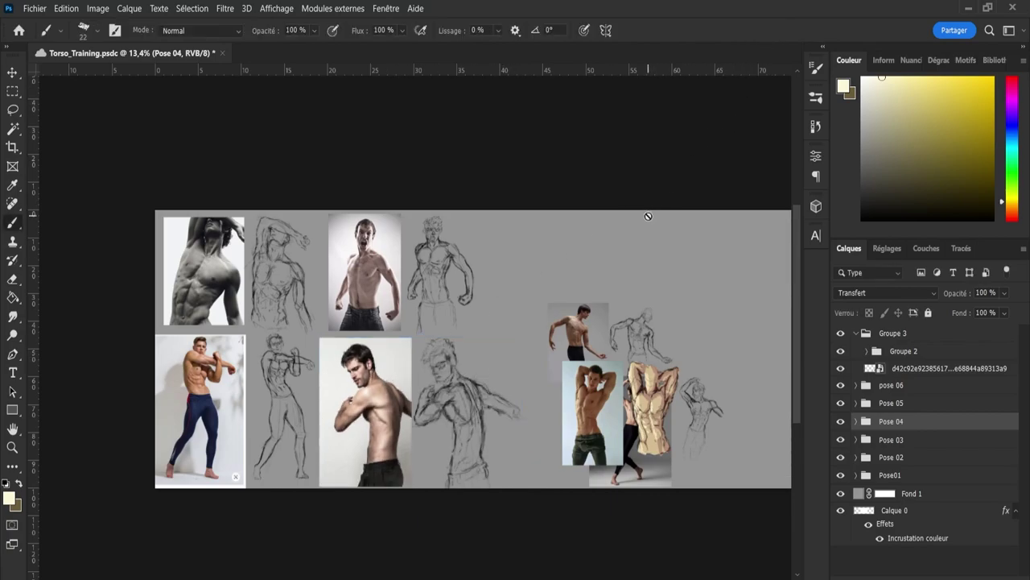
Move the Pose 05 group beside Pose 03 in the upper row and enlarge it to about 172.5%
left_click(892, 404)
key("ctrl+t")
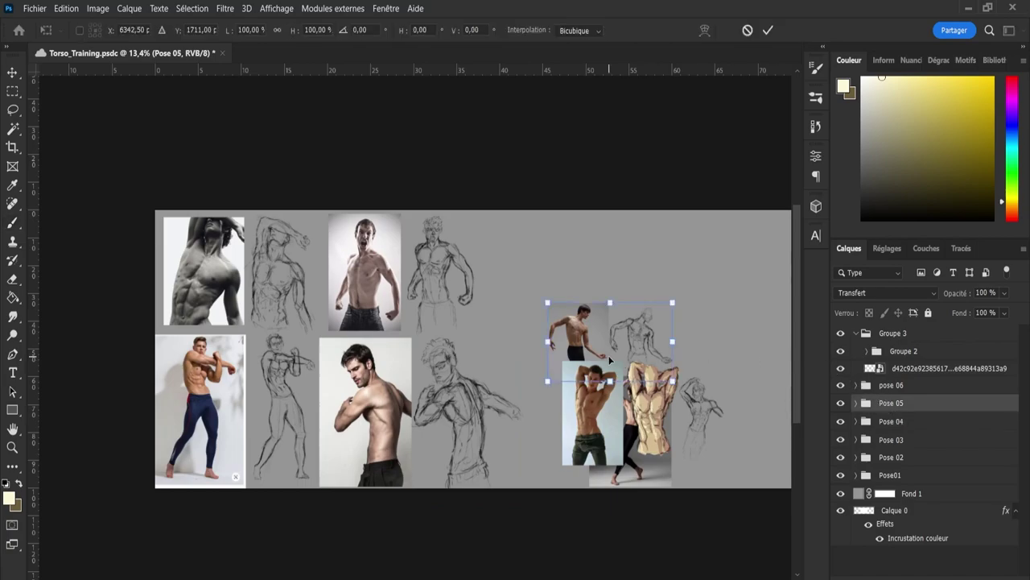
left_click_drag(584, 344, 522, 272)
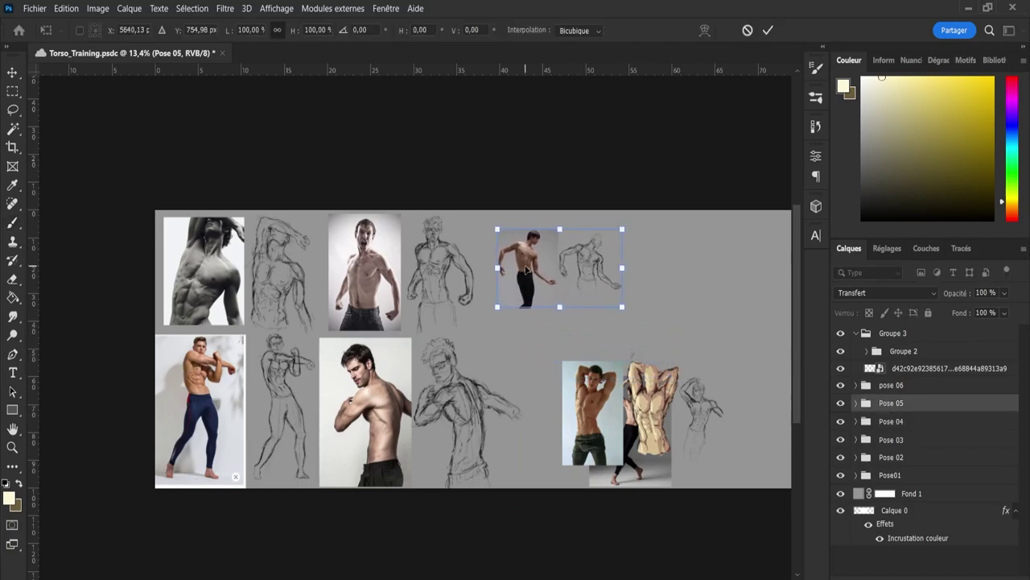
left_click_drag(623, 305, 685, 347)
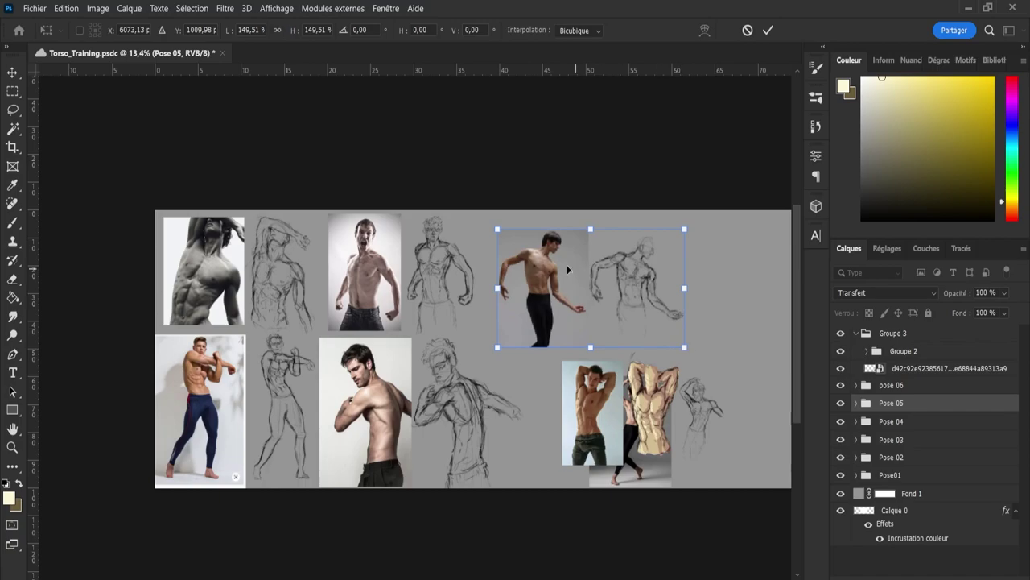
mouse_move(503, 229)
left_mouse_down()
mouse_move(488, 226)
mouse_move(491, 217)
left_mouse_up()
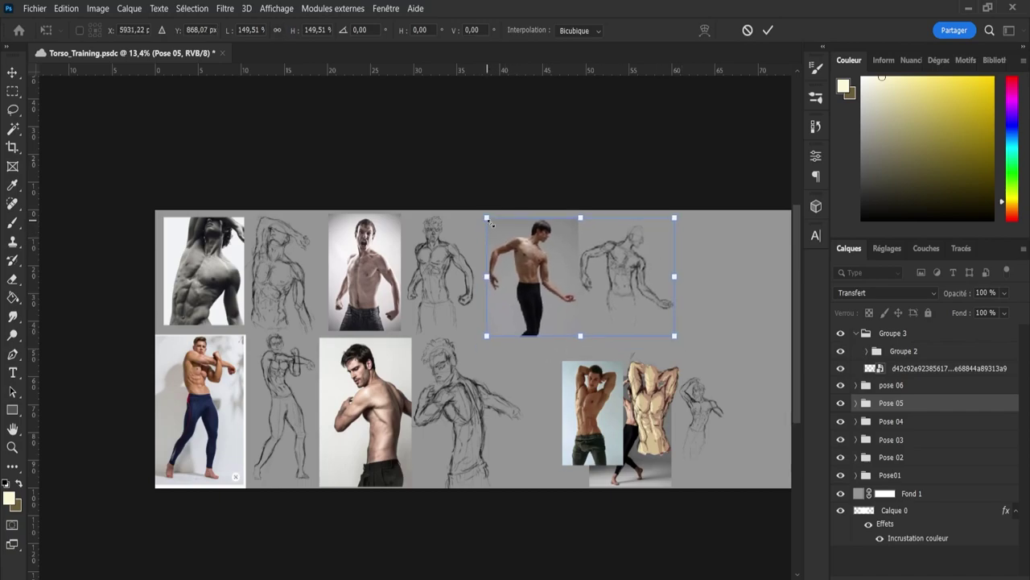
key("ctrl+z")
left_click_drag(684, 229, 717, 208)
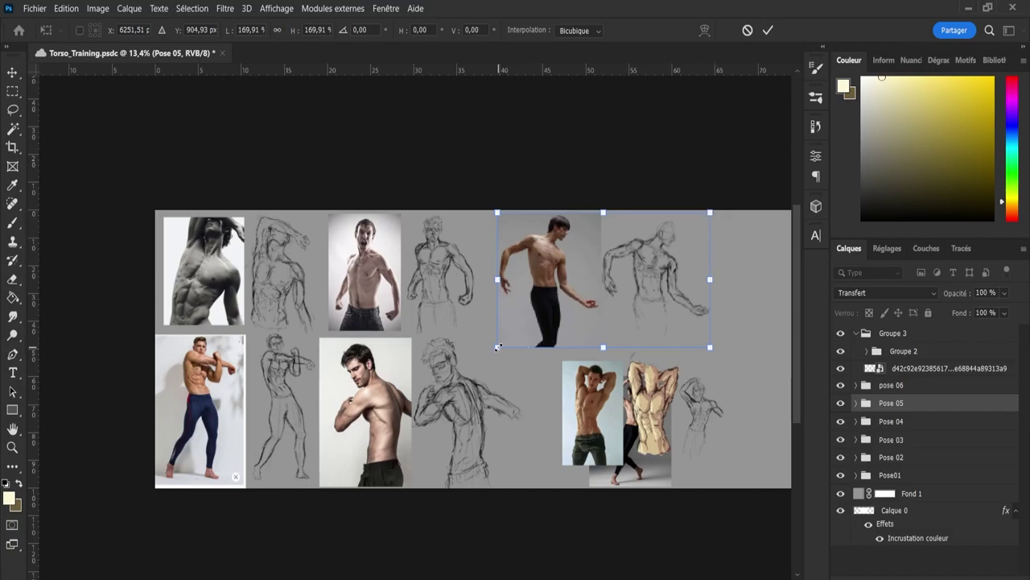
left_click_drag(498, 347, 494, 348)
left_click_drag(563, 296, 563, 287)
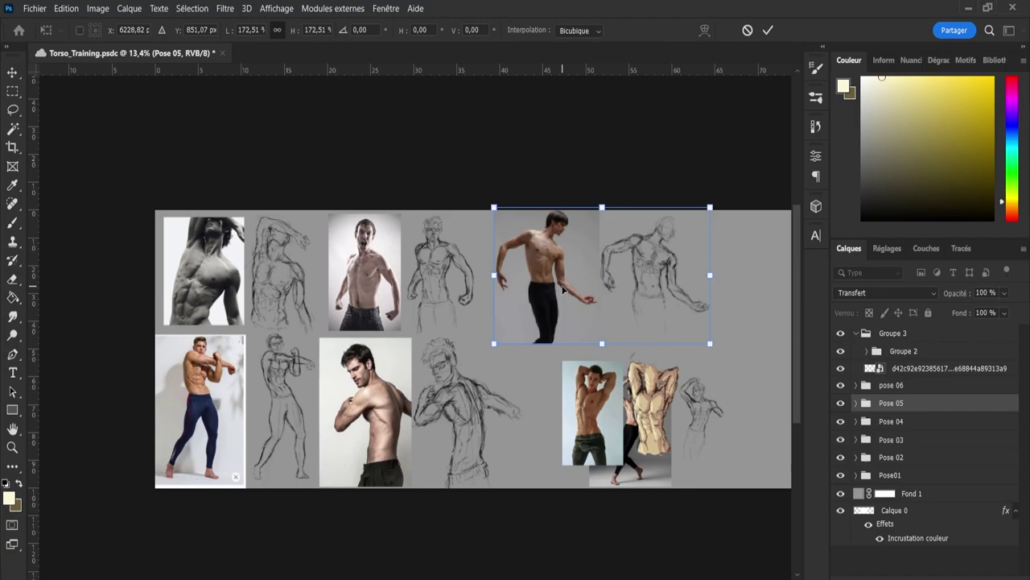
key("b")
Lasso the man's upper body on Calque 3 in the Pose 05 group and copy the selection to a new layer
left_click(857, 403)
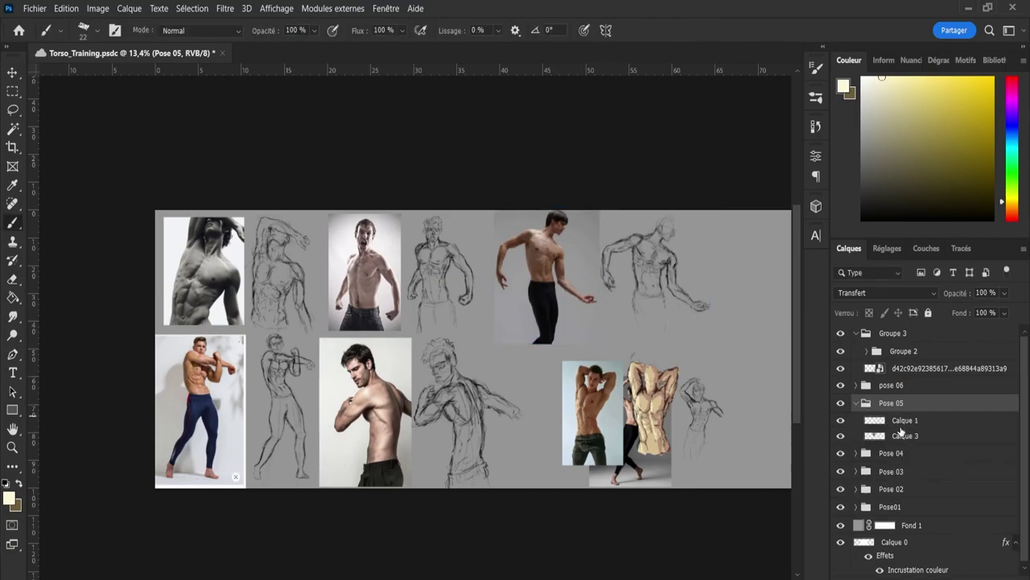
left_click(902, 435)
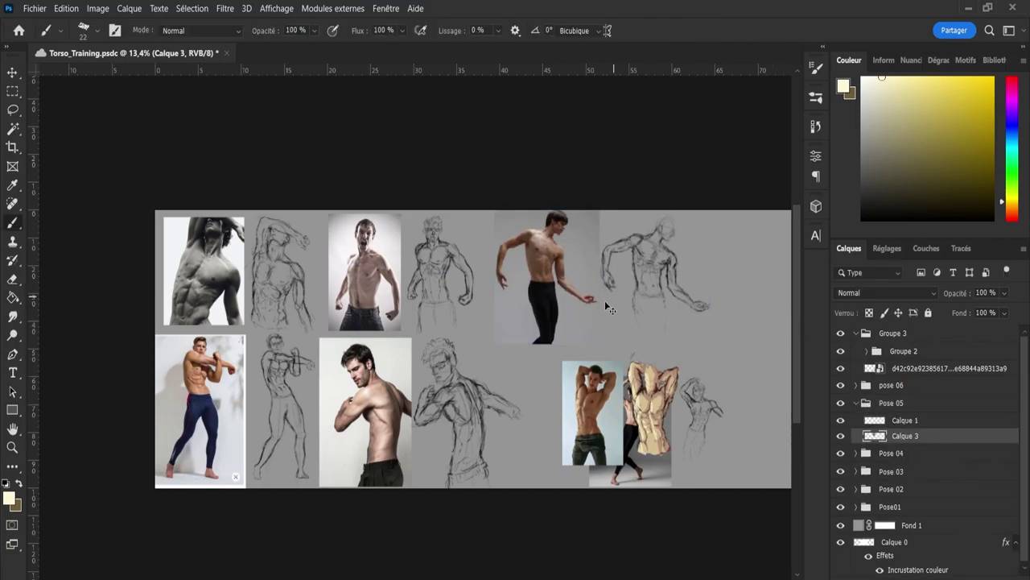
key("ctrl+t")
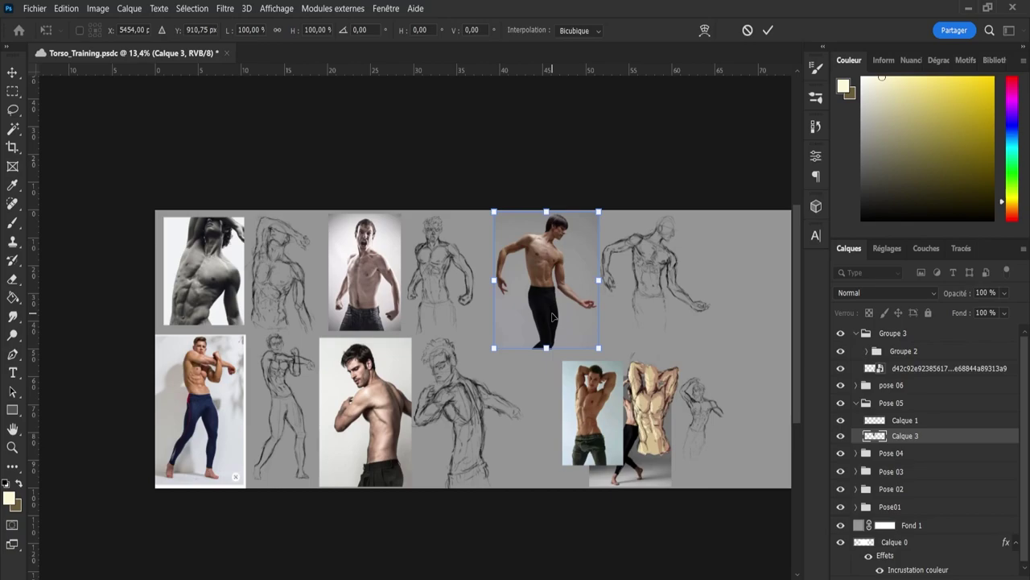
left_click(13, 109)
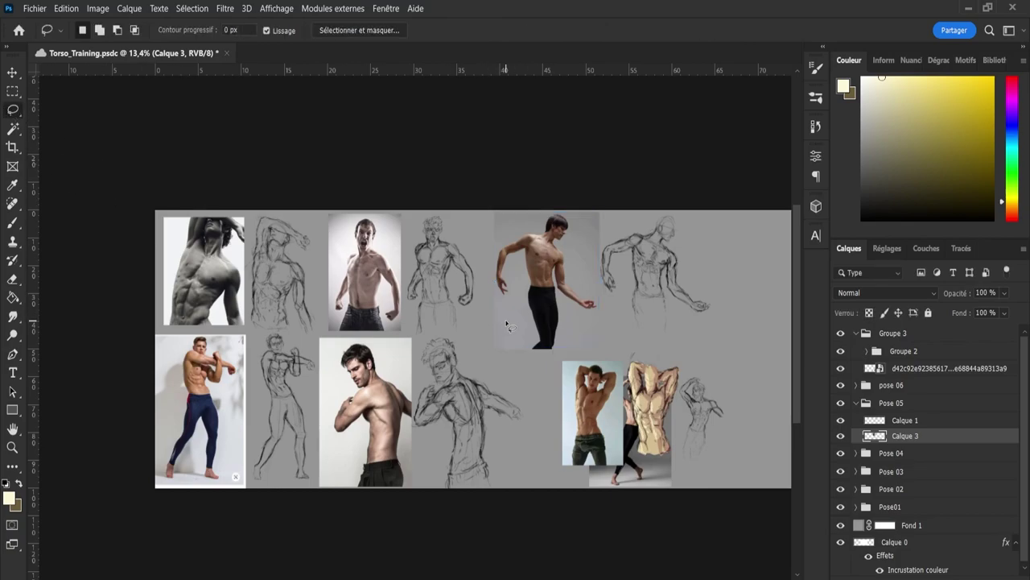
mouse_move(486, 314)
left_mouse_down()
mouse_move(603, 318)
mouse_move(604, 304)
mouse_move(546, 325)
mouse_move(487, 320)
mouse_move(493, 300)
mouse_move(602, 317)
mouse_move(580, 259)
mouse_move(584, 211)
mouse_move(542, 170)
mouse_move(495, 197)
mouse_move(487, 322)
left_mouse_up()
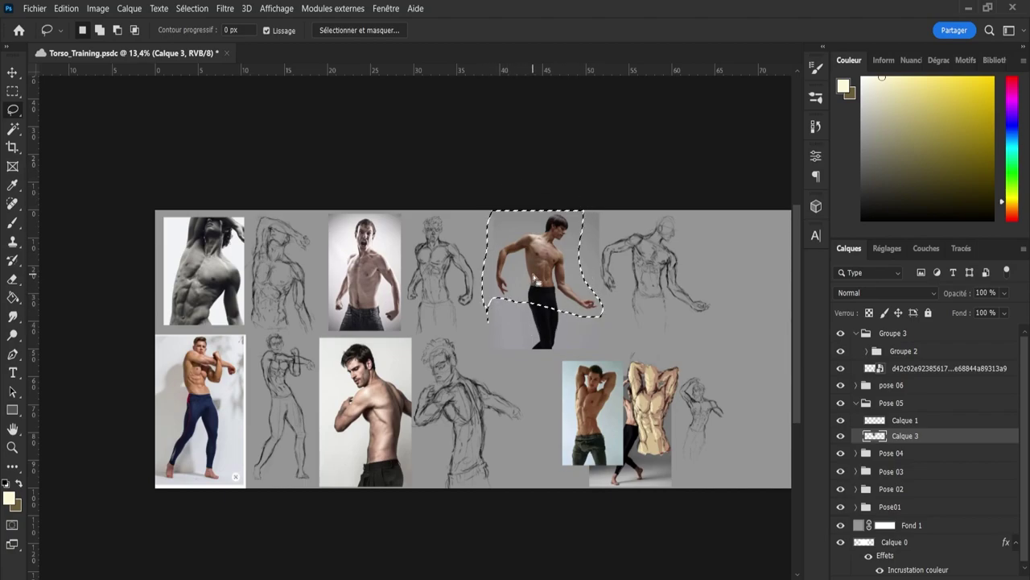
key("ctrl+j")
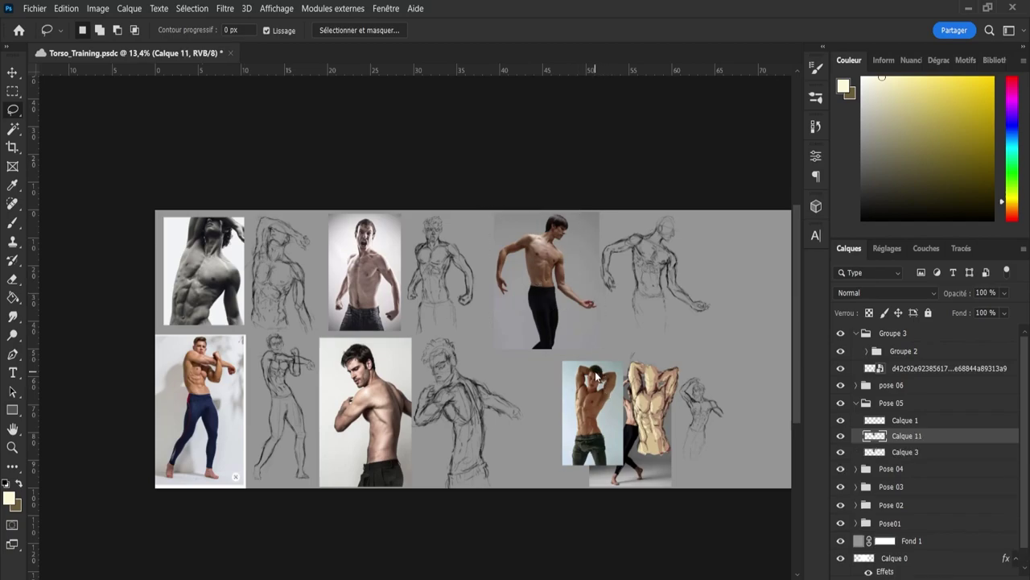
Hide and delete the uncropped photo layer Calque 3 from the Pose 05 group
left_click(841, 452)
left_click(898, 453)
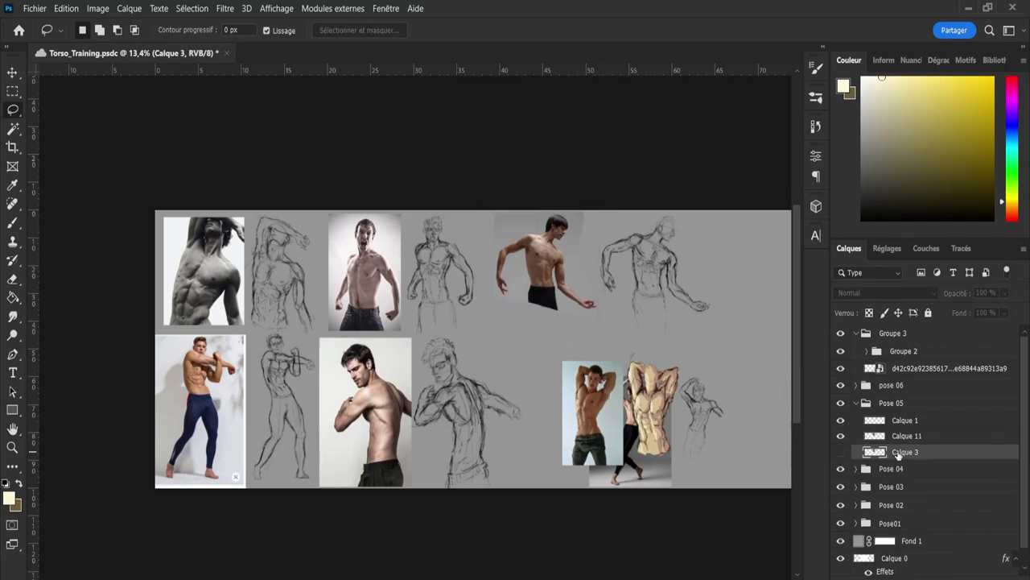
key("Delete")
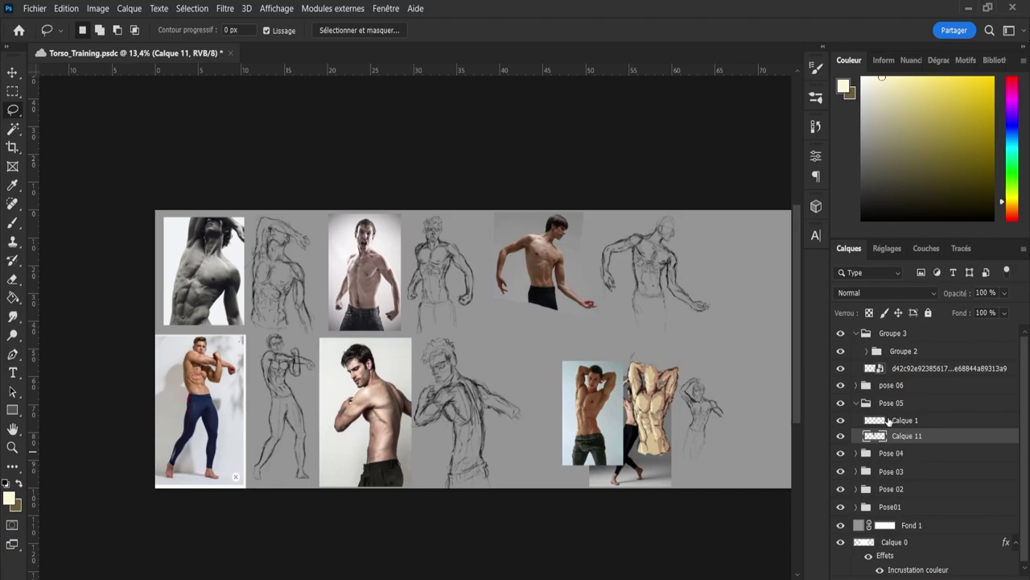
Move the Pose 05 sketch on Calque 1 closer to its cropped photo, and reselect the Pose 05 group
left_click(881, 404)
left_click(857, 404)
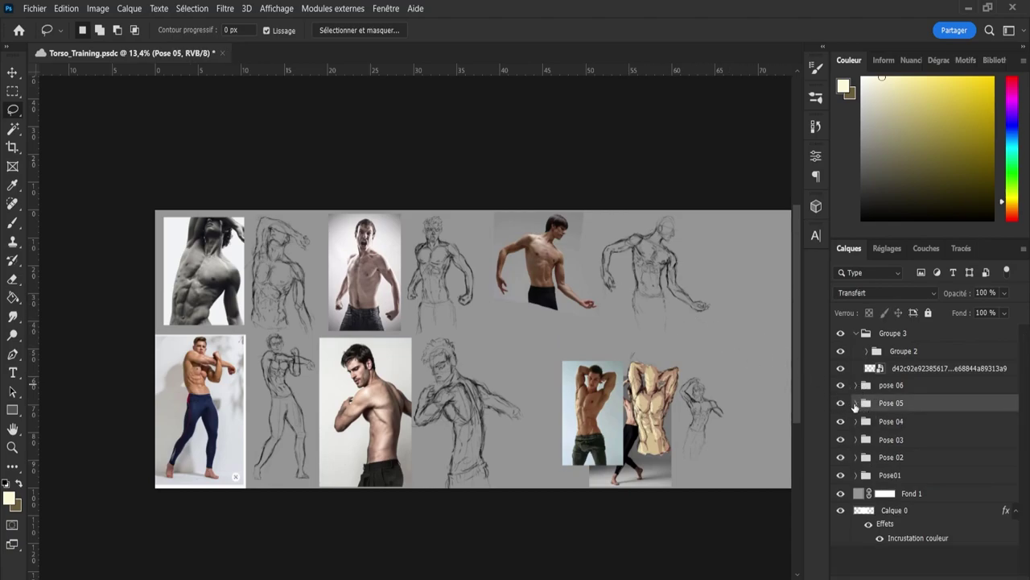
left_click(856, 403)
left_click(888, 421)
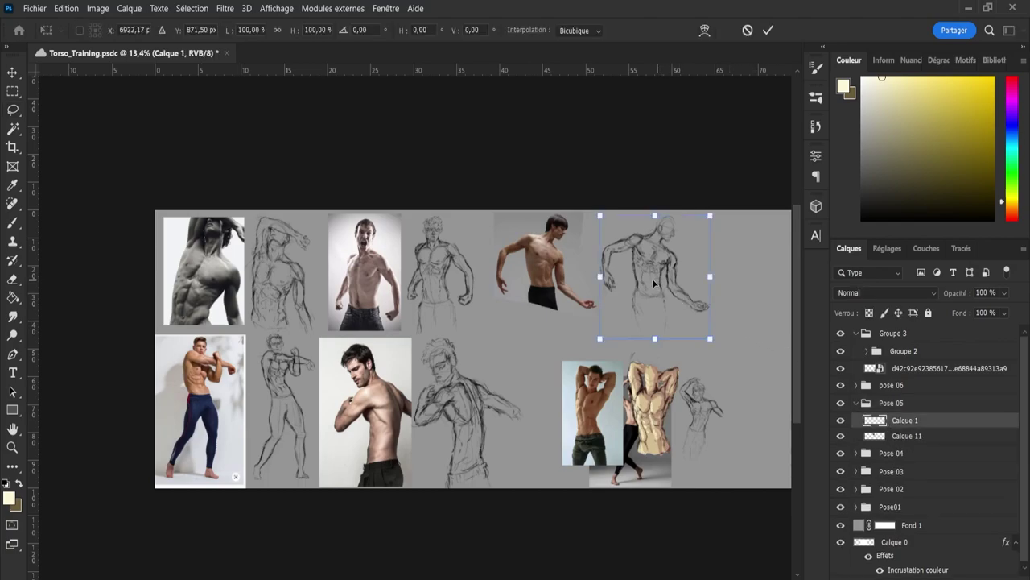
left_click_drag(656, 284, 636, 280)
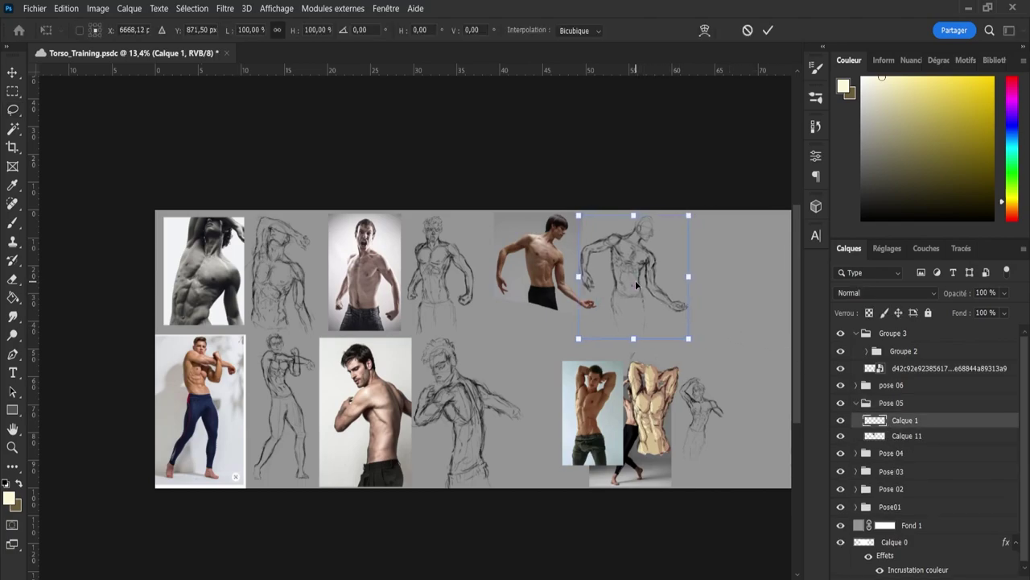
left_click(768, 30)
left_click(886, 404)
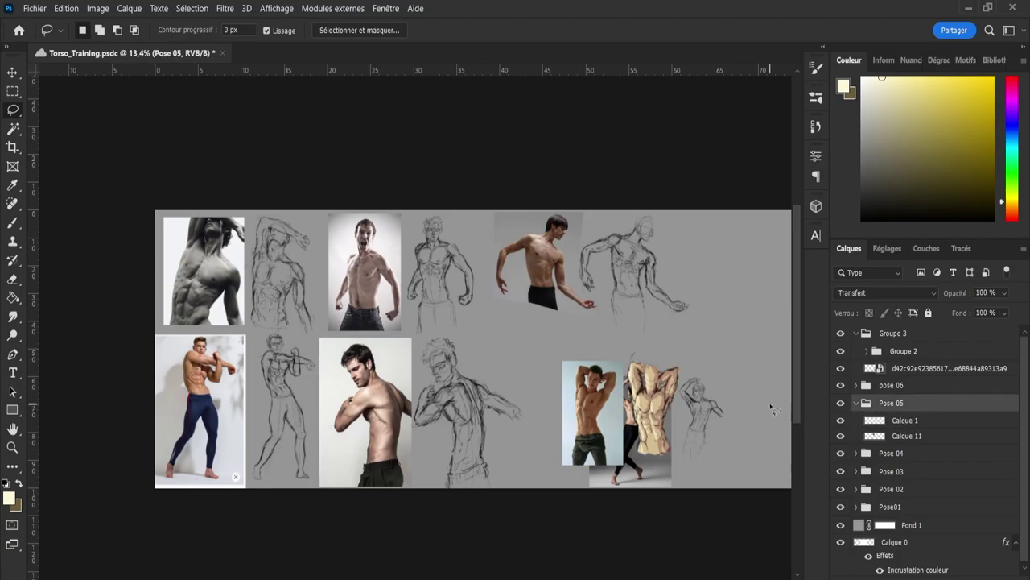
Move the Groupe 3 photo and painted torso into the upper row, beyond the Pose 05 sketch
left_click(891, 336)
key("ctrl+t")
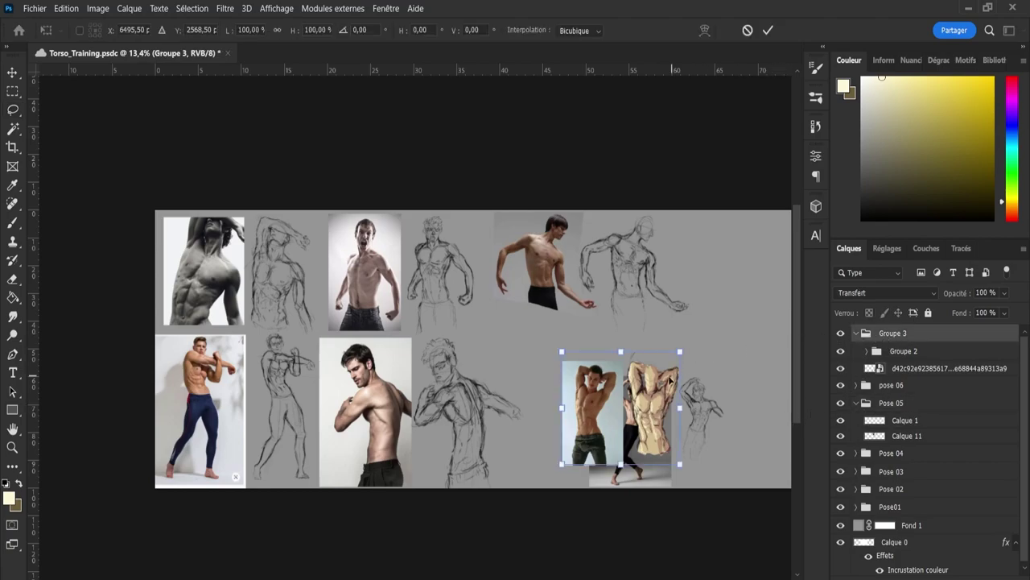
left_click_drag(588, 417, 742, 288)
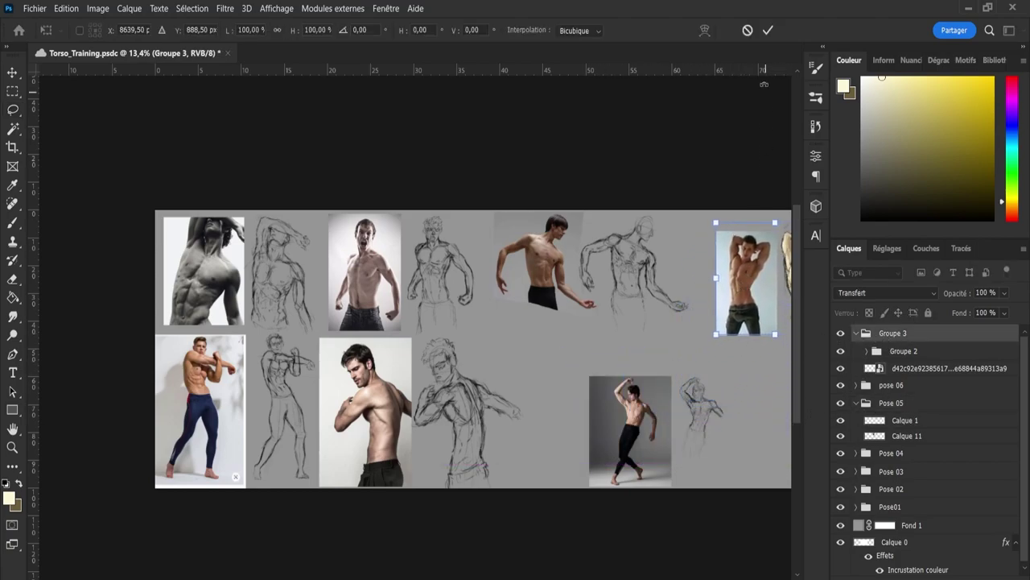
left_click(767, 29)
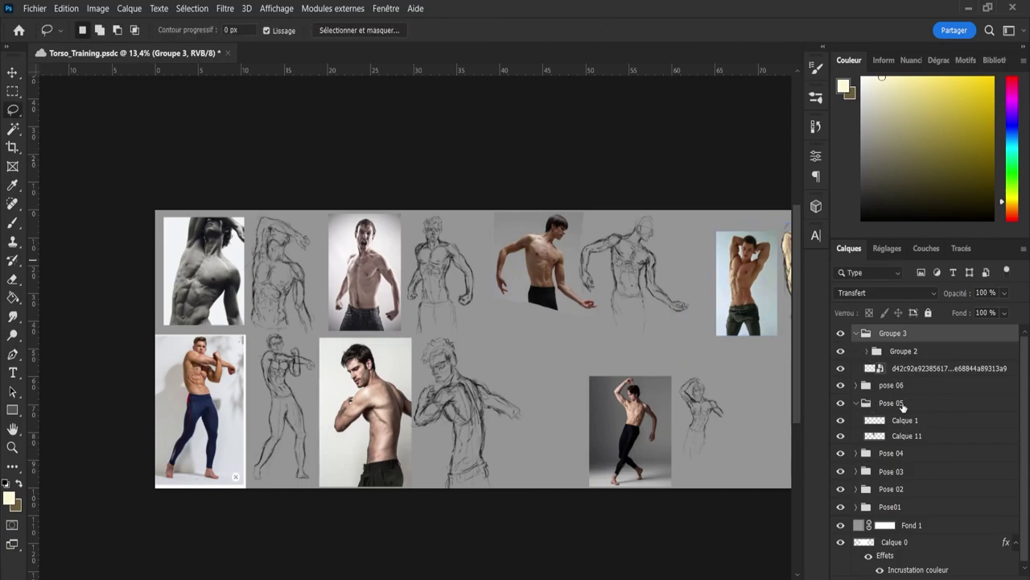
Enlarge the pose 06 group to about 180.28% and place it in the lower row beside the back-view sketch
left_click(858, 406)
key("ctrl+t")
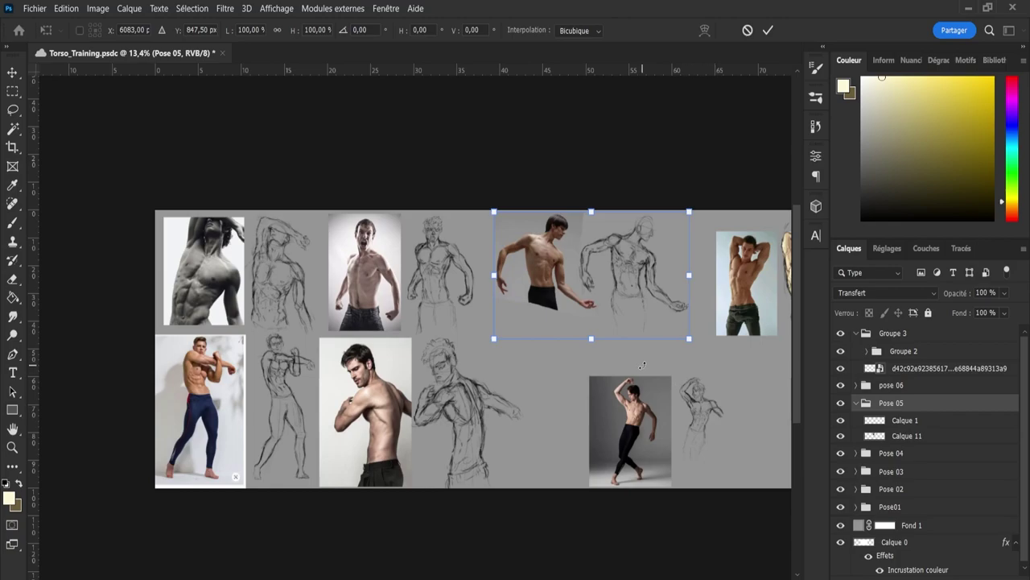
left_click(884, 385)
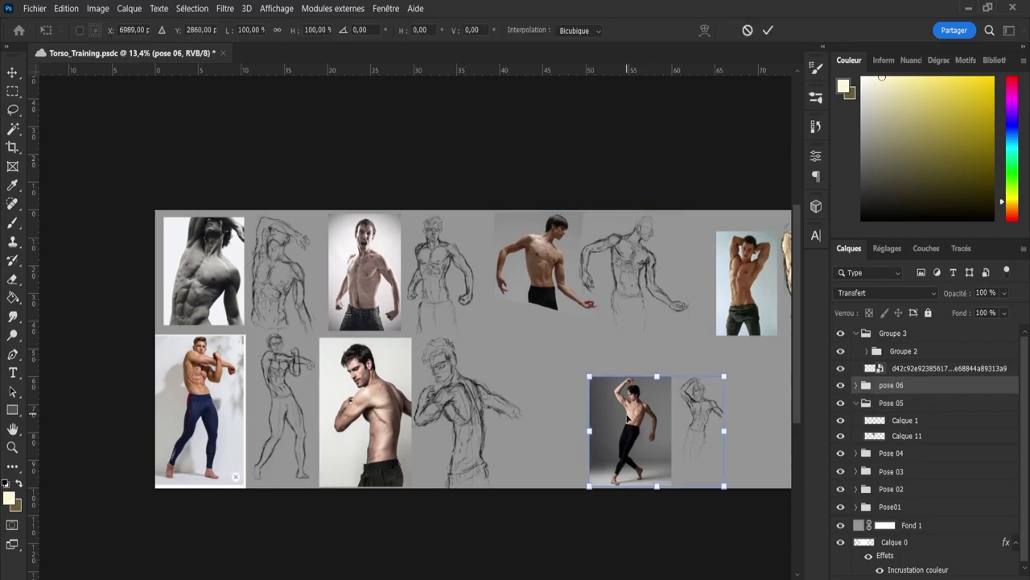
left_click_drag(588, 376, 525, 325)
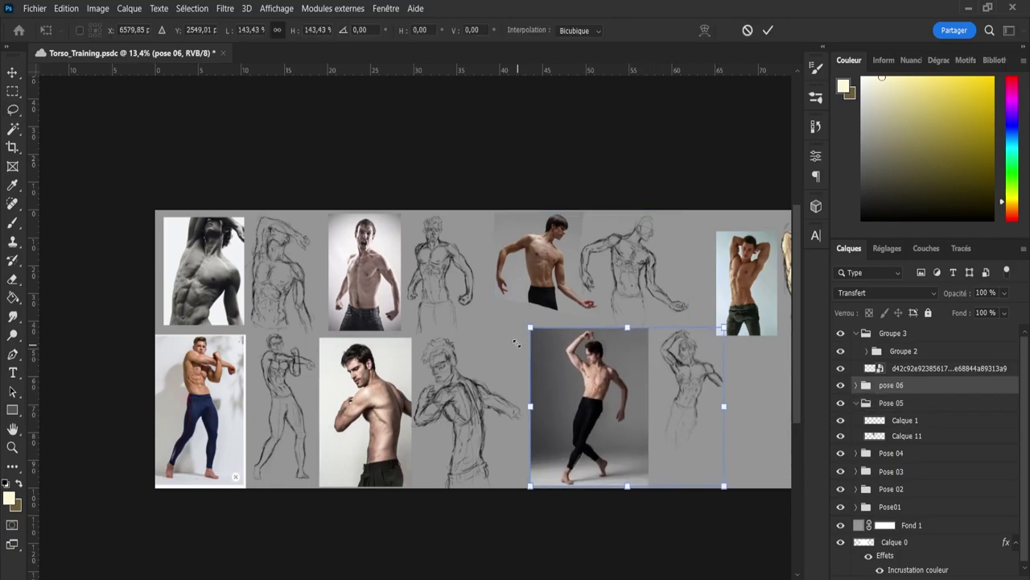
left_click_drag(605, 374, 603, 416)
left_click_drag(528, 367, 480, 327)
left_click_drag(536, 397, 570, 400)
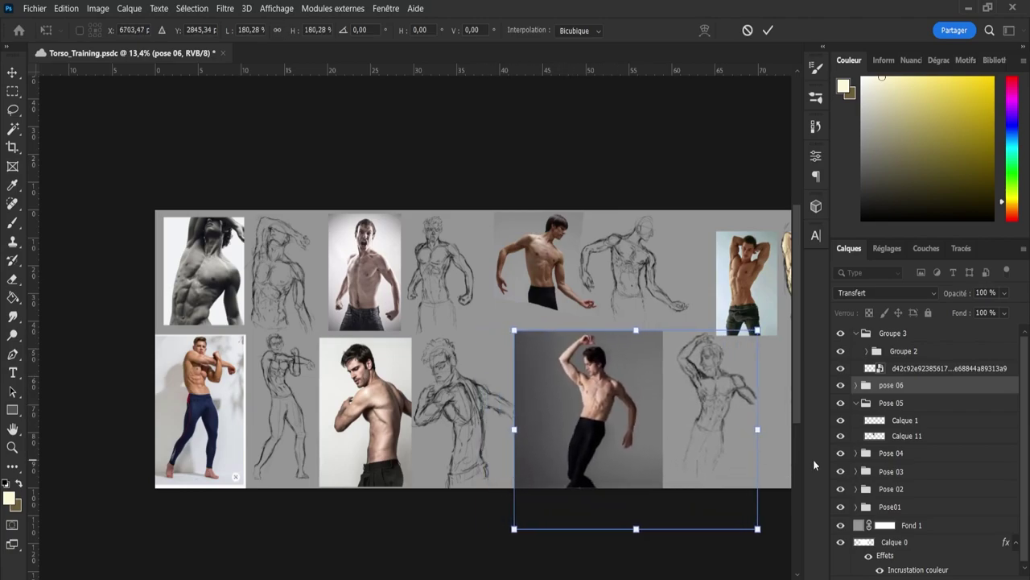
Lasso the dancing man on the photo layer in the pose 06 group and copy the selection to a new layer
left_click(856, 385)
left_click(906, 420)
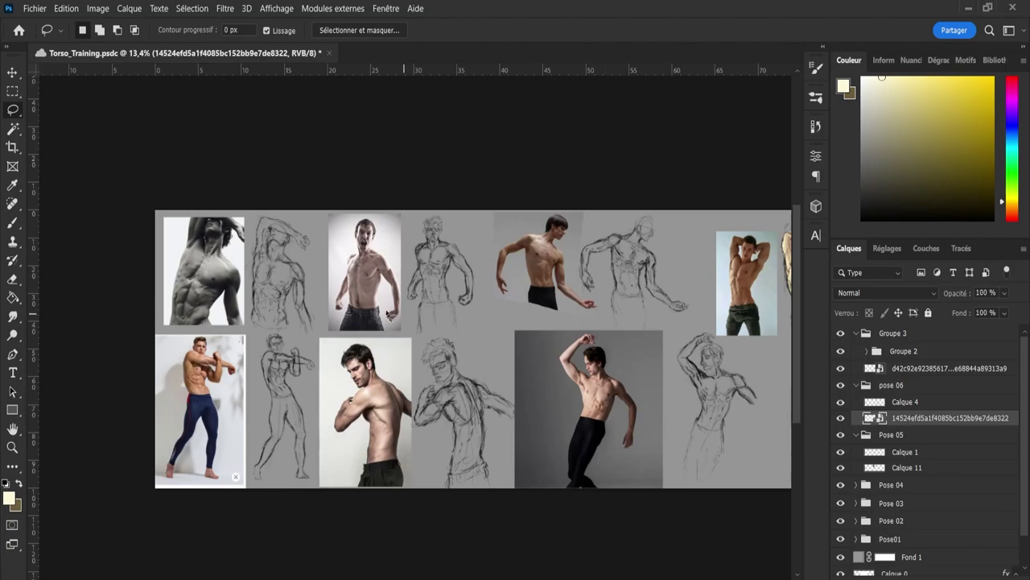
mouse_move(567, 335)
left_mouse_down()
mouse_move(598, 325)
mouse_move(645, 378)
mouse_move(651, 421)
mouse_move(625, 517)
mouse_move(571, 523)
mouse_move(541, 488)
mouse_move(561, 407)
left_mouse_up()
key("ctrl+j")
Hide and delete the uncropped photo layer from the pose 06 group, and select the cropped copy
left_click(841, 434)
left_click(909, 436)
left_click(907, 418)
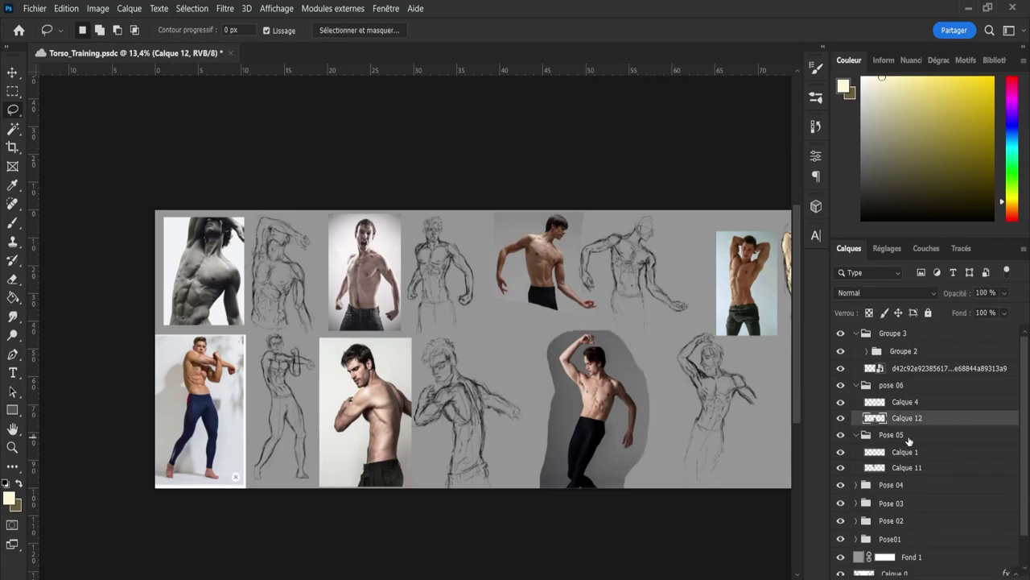
Shift the pose 06 group horizontally in the lower row, closer to the back-view sketch
left_click(857, 386)
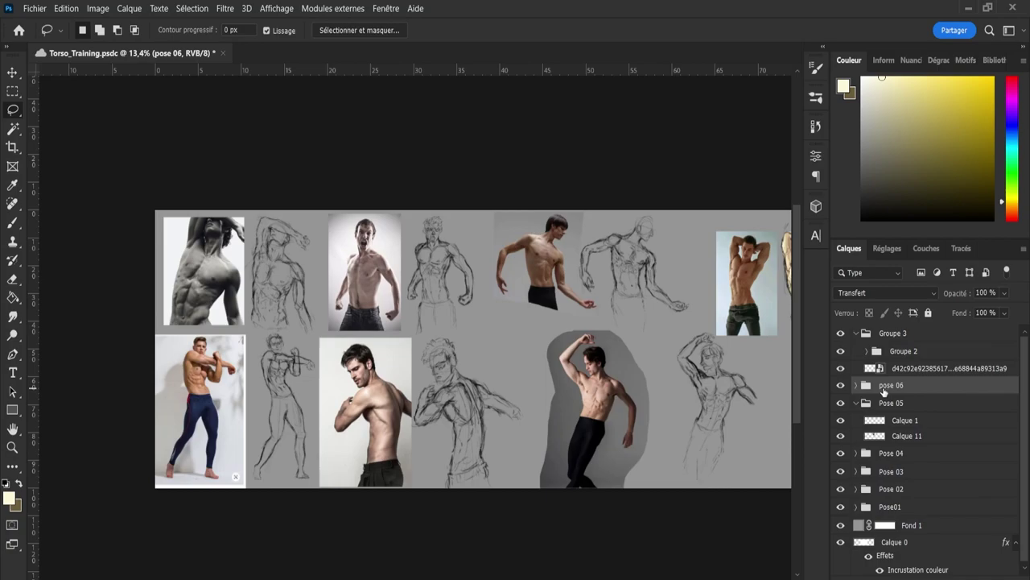
key("ctrl+t")
left_click_drag(610, 415, 582, 414)
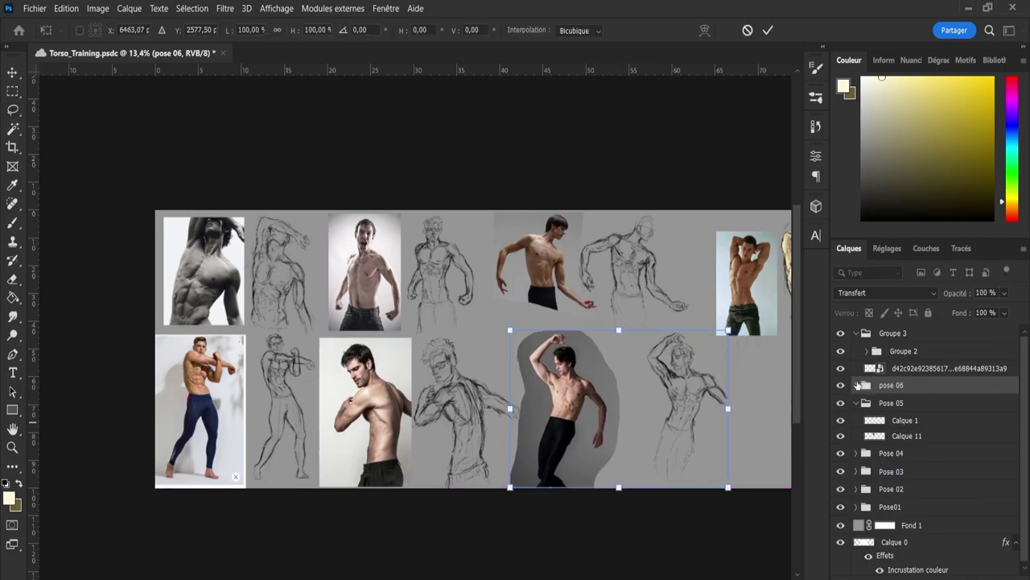
Move the pose 06 sketch on Calque 4 closer to its cropped photo
left_click(855, 386)
left_click(886, 402)
key("ctrl+t")
left_click_drag(723, 383, 665, 397)
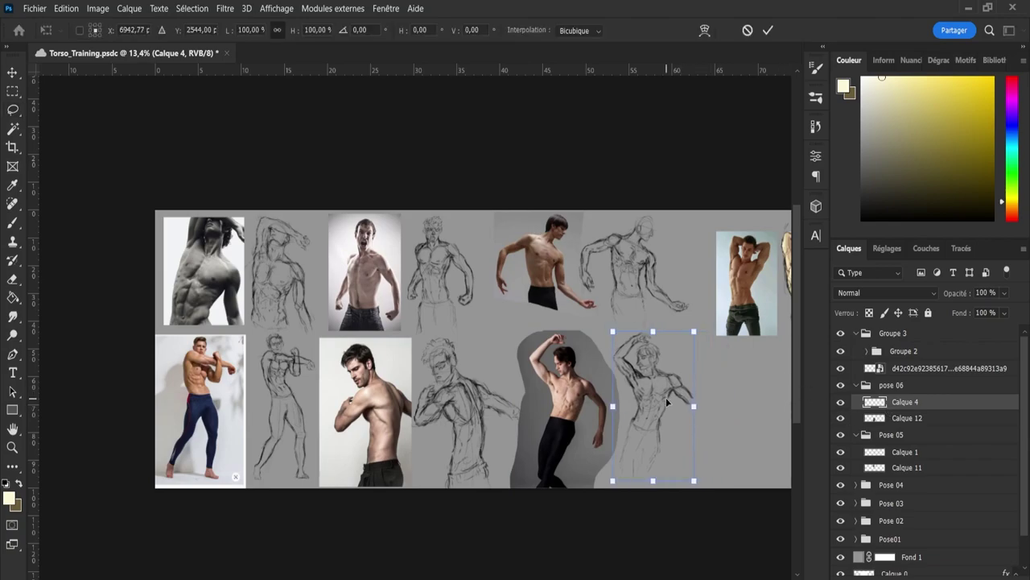
left_click(769, 31)
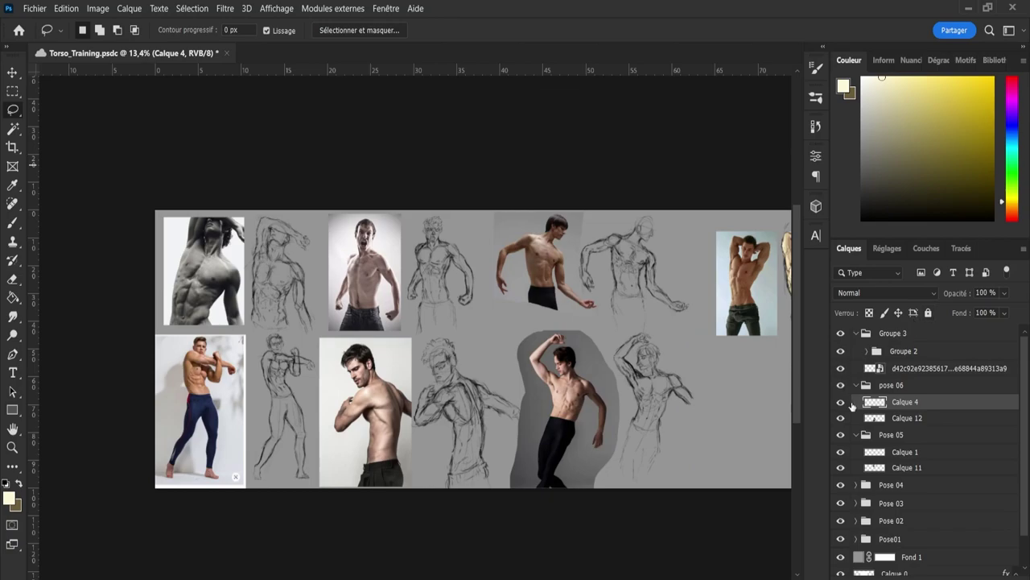
Enlarge the pose 06 group to about 129.58% and reposition it beside the back-view sketch in the lower row
left_click(876, 387)
key("ctrl+t")
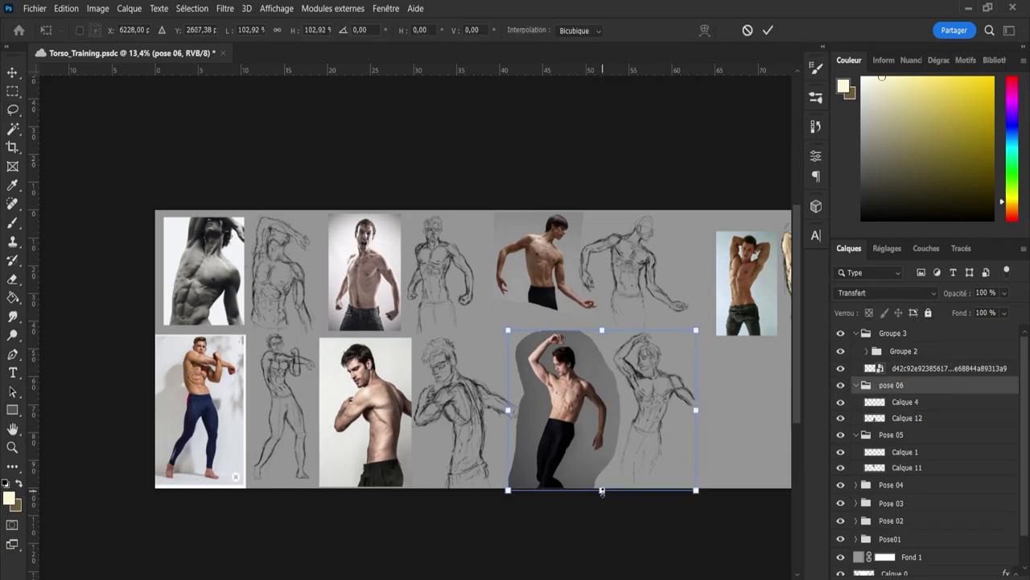
left_click_drag(602, 491, 601, 518)
left_click_drag(589, 453, 602, 453)
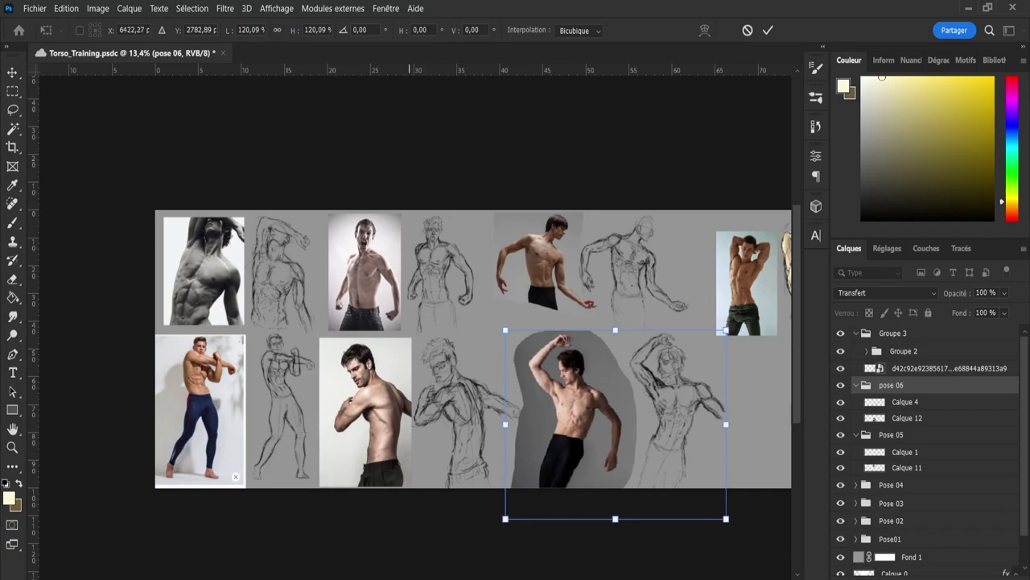
left_click_drag(409, 576, 463, 576)
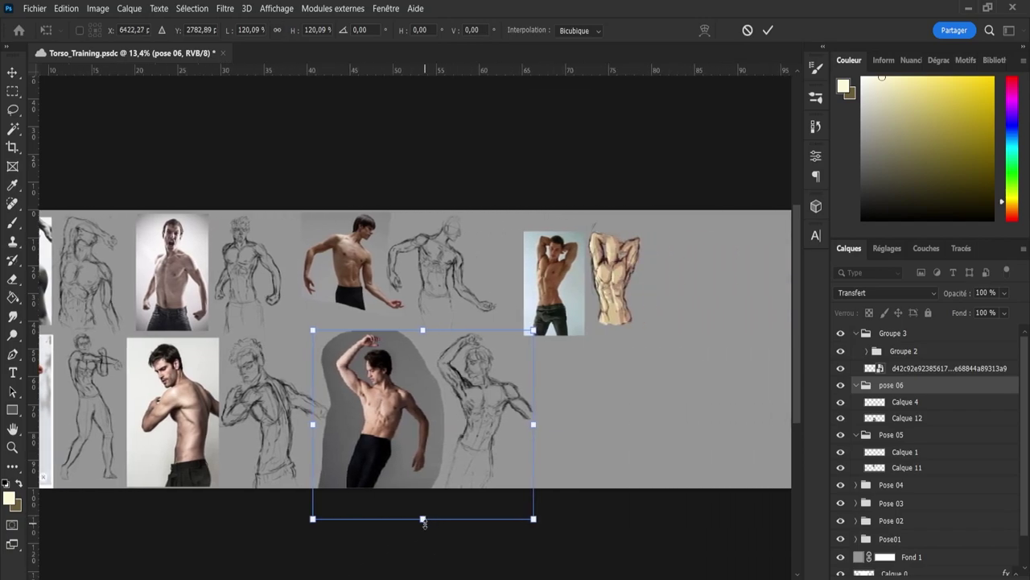
mouse_move(424, 524)
left_mouse_down()
mouse_move(424, 552)
mouse_move(424, 539)
left_mouse_up()
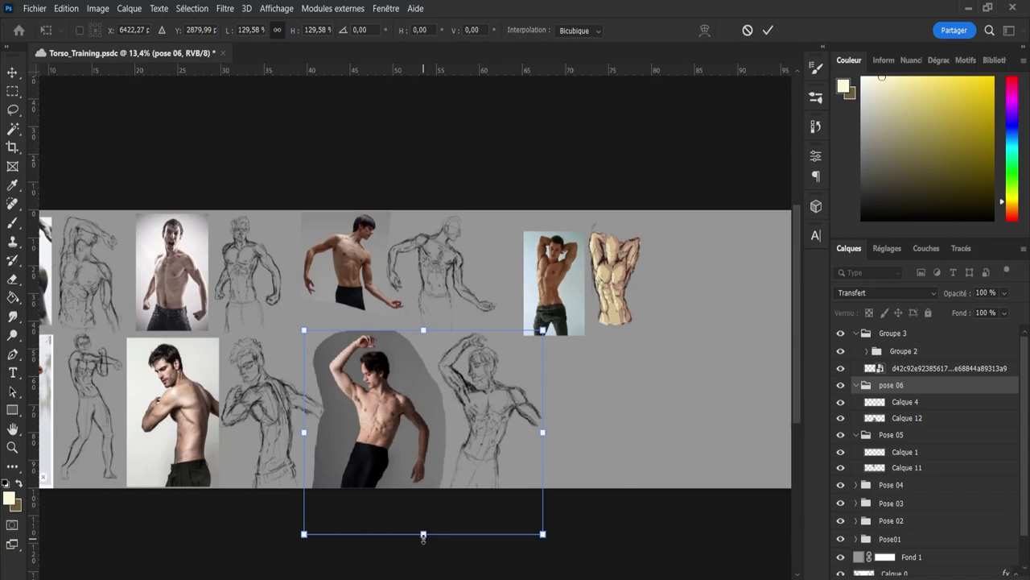
left_click_drag(394, 432, 398, 431)
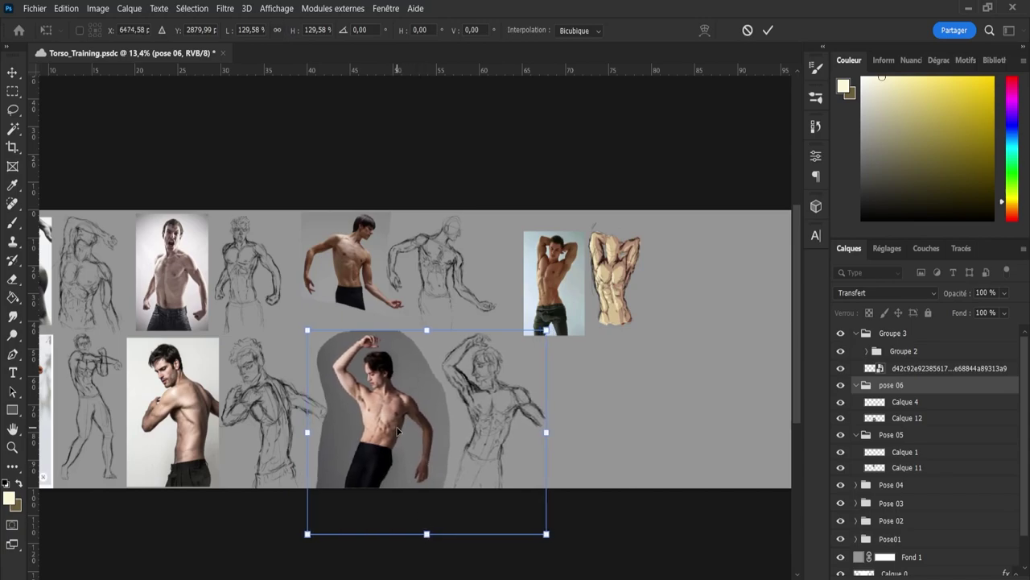
left_click(769, 31)
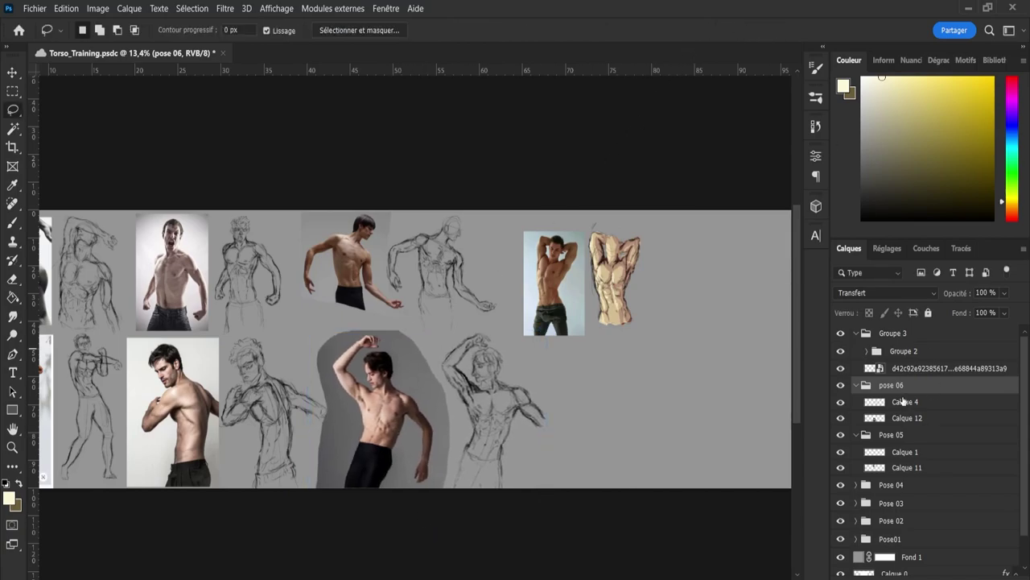
Enlarge the Pose 05 group to about 120.18% and reposition it in the upper row, clear of the Groupe 3 photo
left_click(892, 435)
key("ctrl+t")
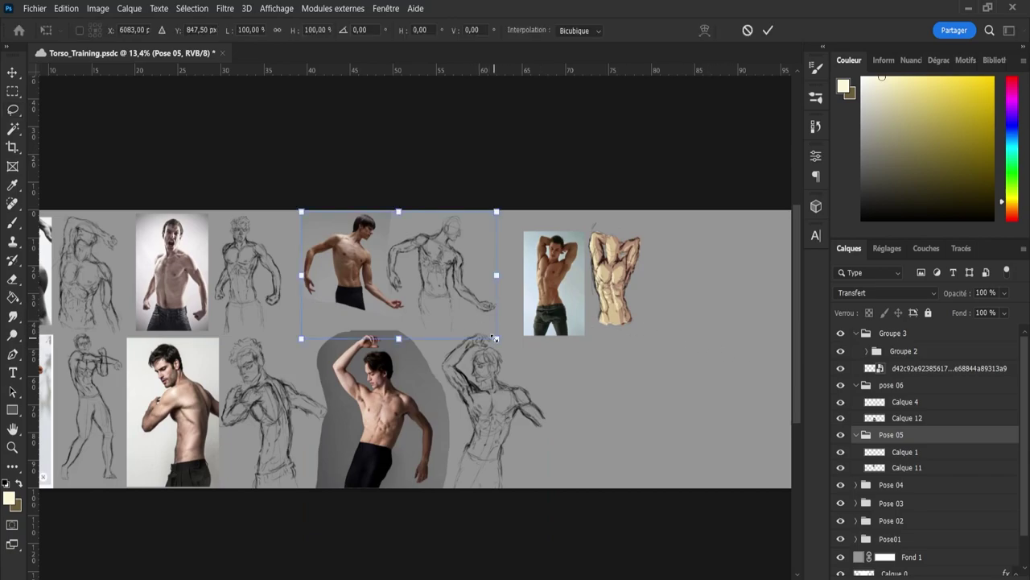
left_click_drag(496, 338, 530, 359)
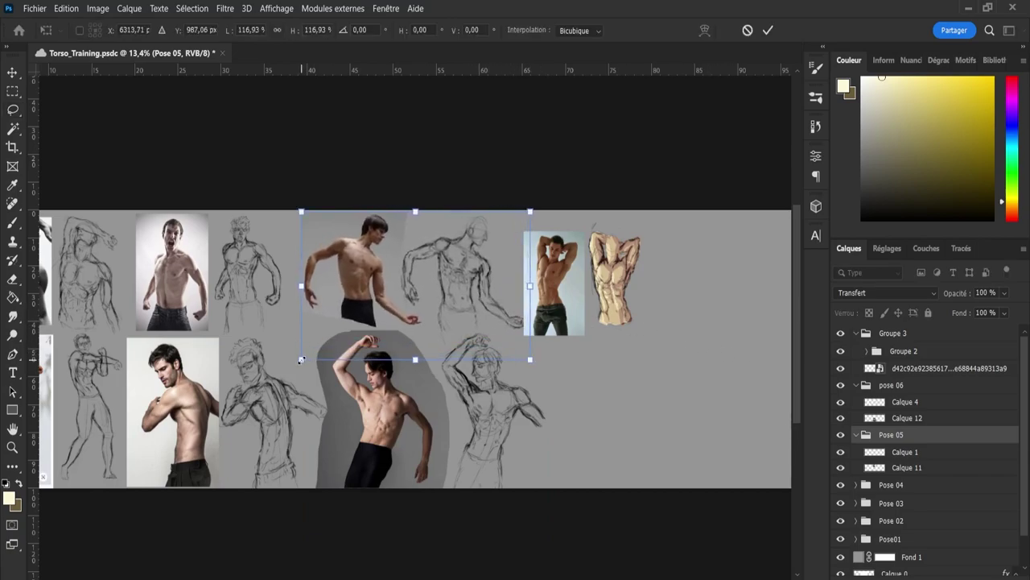
left_click_drag(302, 360, 294, 364)
left_click_drag(449, 308, 443, 312)
left_click(768, 30)
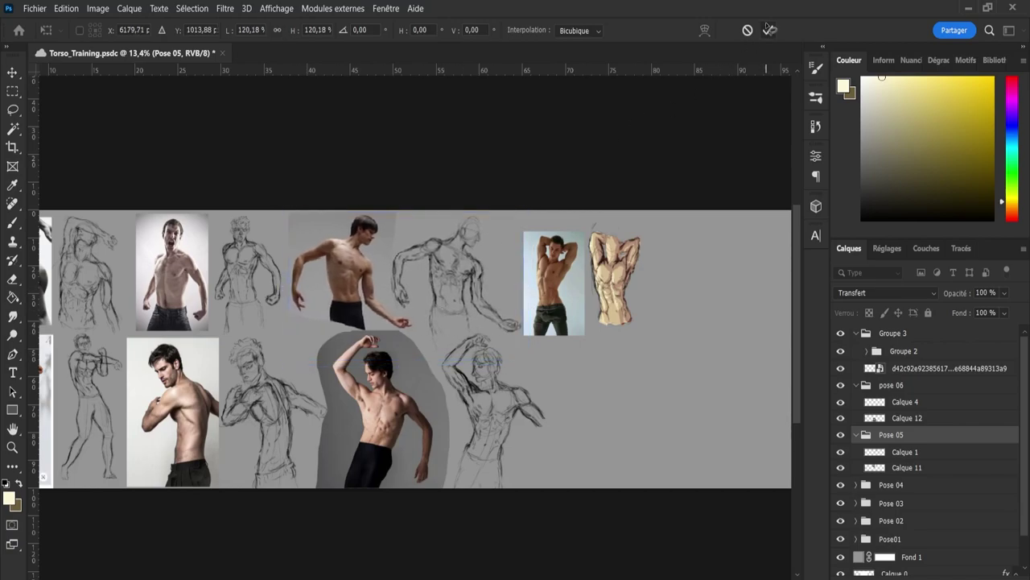
Collapse the pose 06 and Pose 05 groups in the layer list
key("l")
scroll(616, 324, "down", 1)
scroll(616, 325, "up", 1)
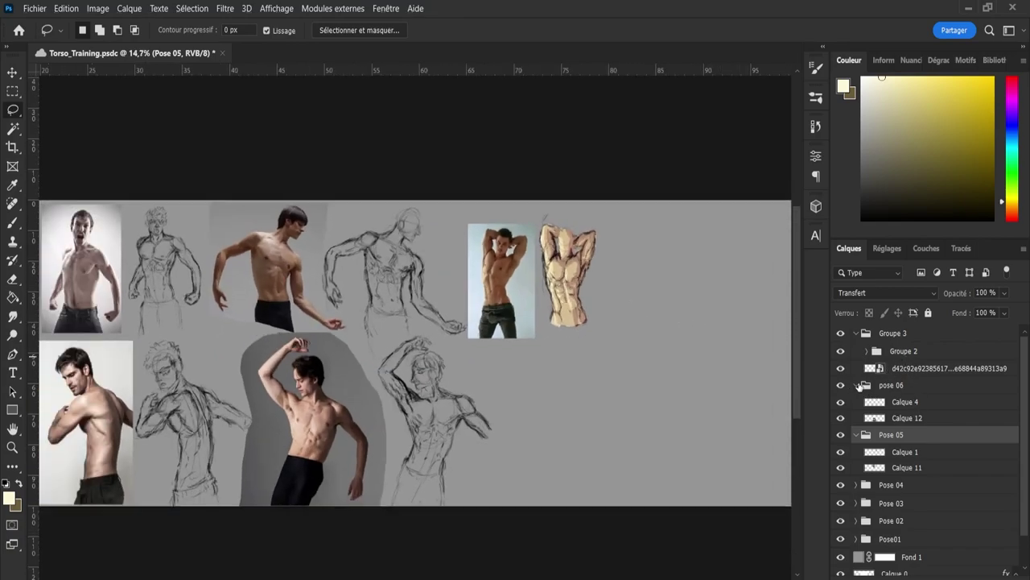
left_click(856, 385)
left_click(856, 403)
Check what Groupe 2 contains by toggling its visibility, and rename its nested Groupe 1 as COLO
left_click(894, 352)
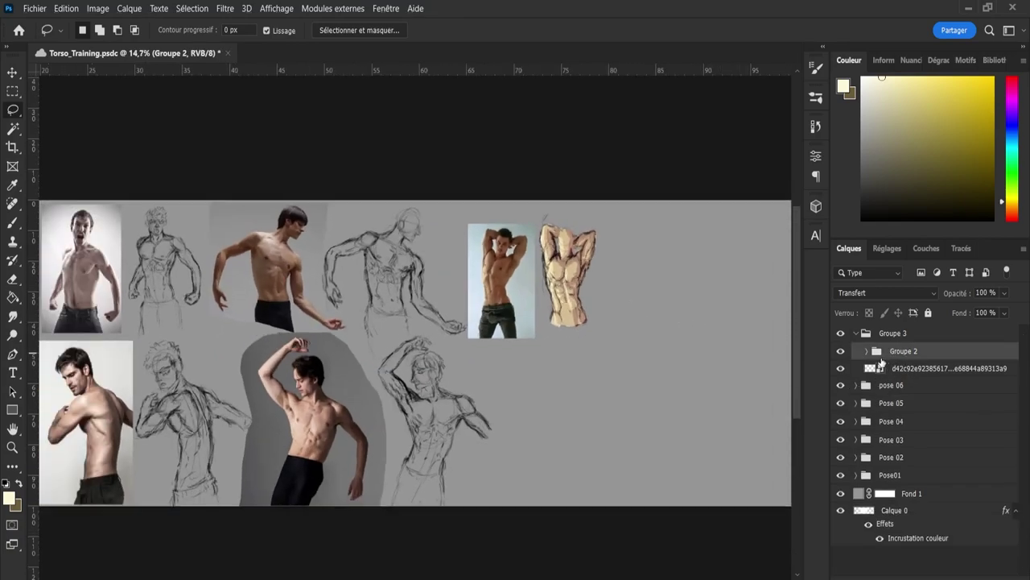
left_click(866, 351)
left_click(867, 351)
left_click(840, 352)
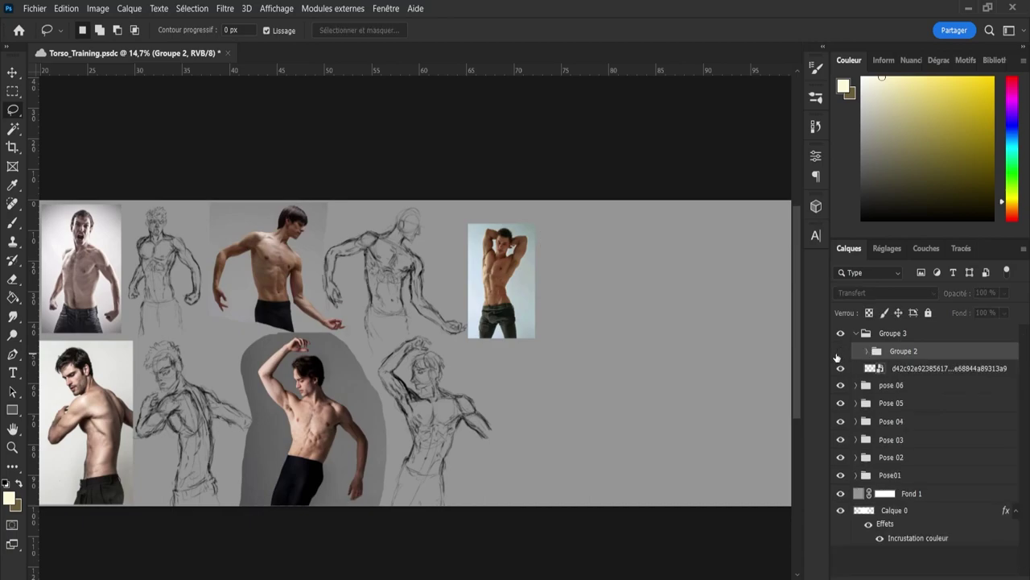
left_click(840, 351)
left_click(866, 351)
double_click(907, 385)
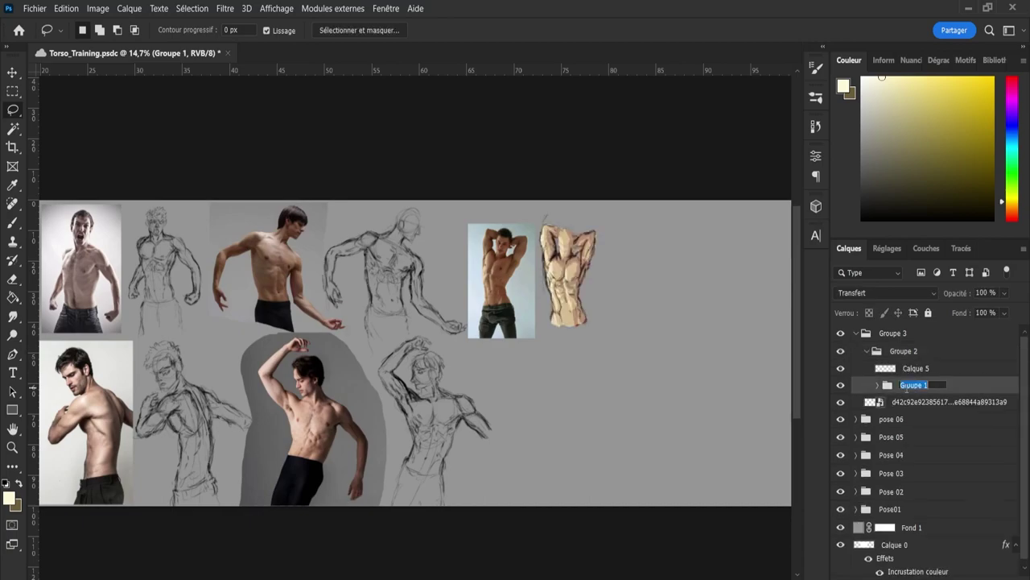
type("COLO")
key("Return")
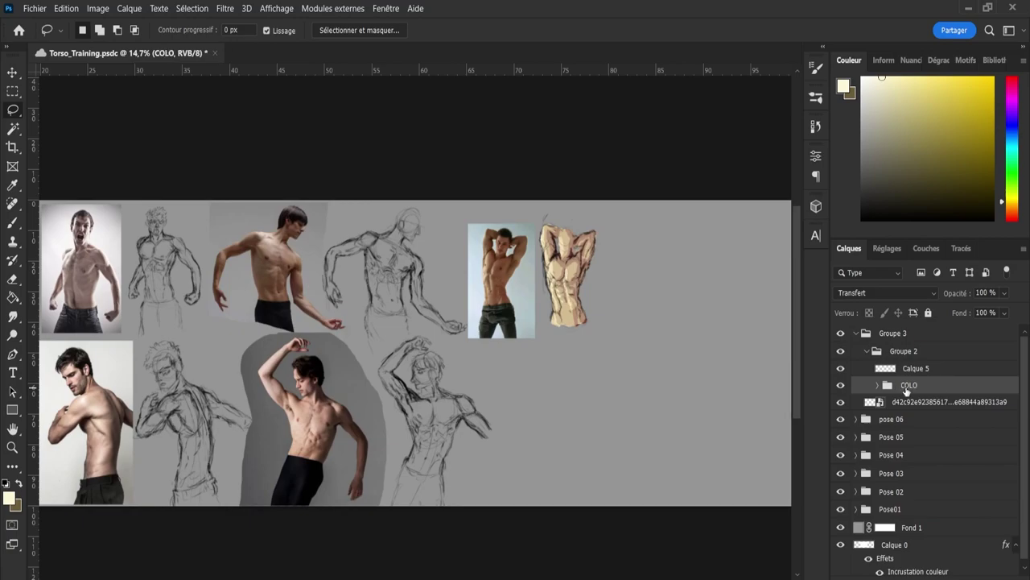
Rename Groupe 2 as Pose and its layer Calque 5 as Line, and check the line art without the COLO group
double_click(912, 352)
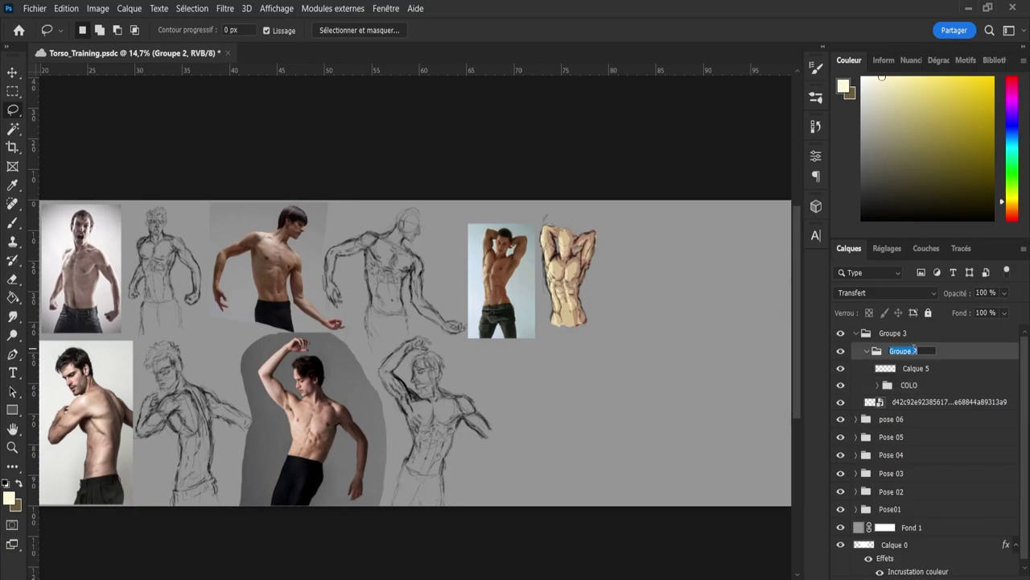
type("DPose")
key("Return")
double_click(915, 368)
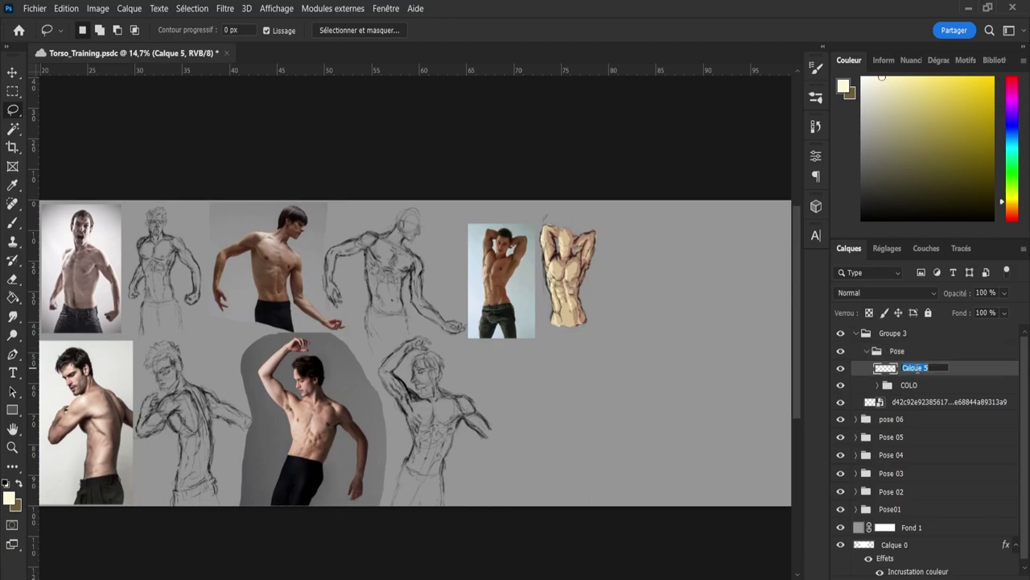
type("Line")
key("Return")
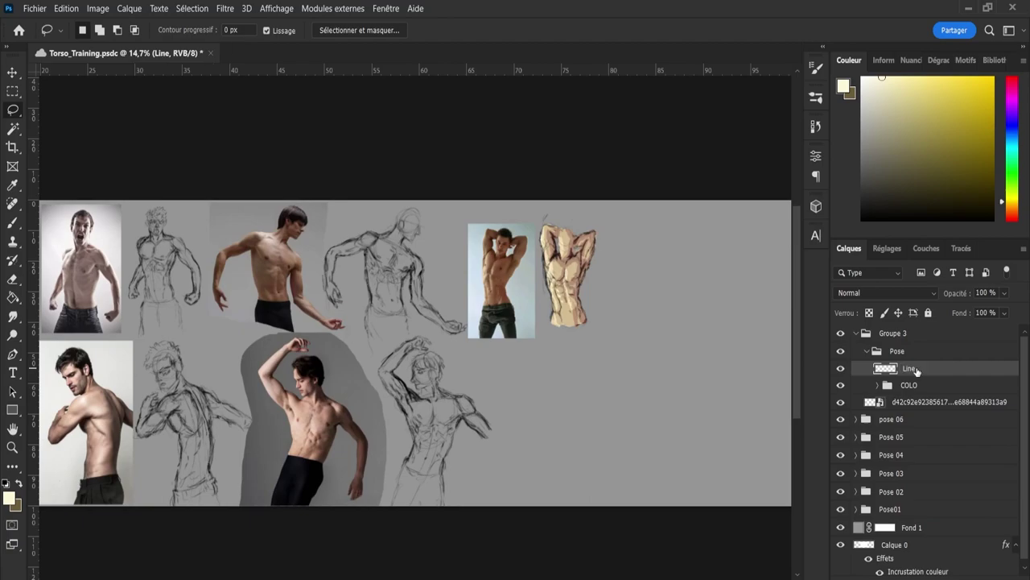
left_click(840, 385)
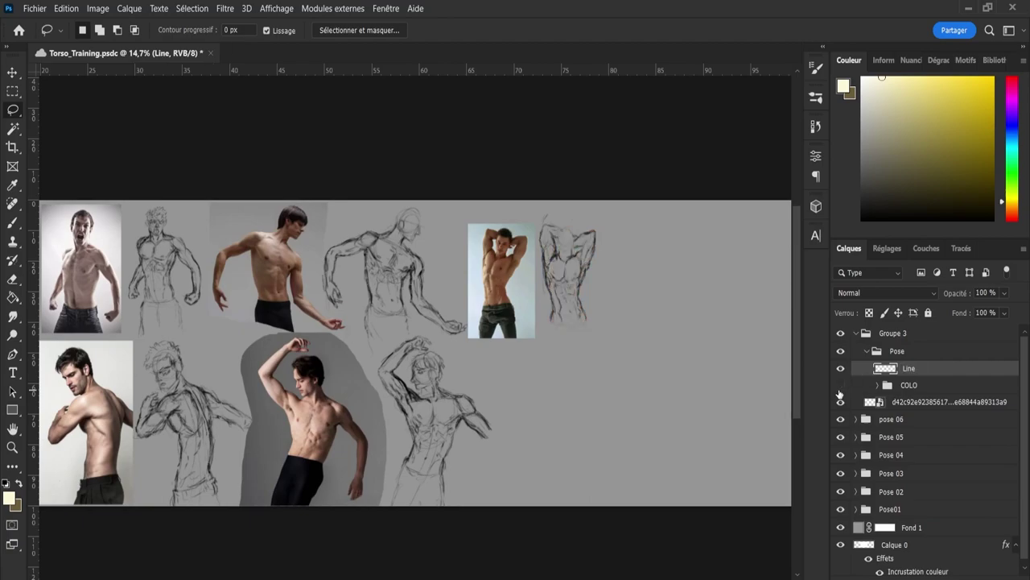
left_click(841, 385)
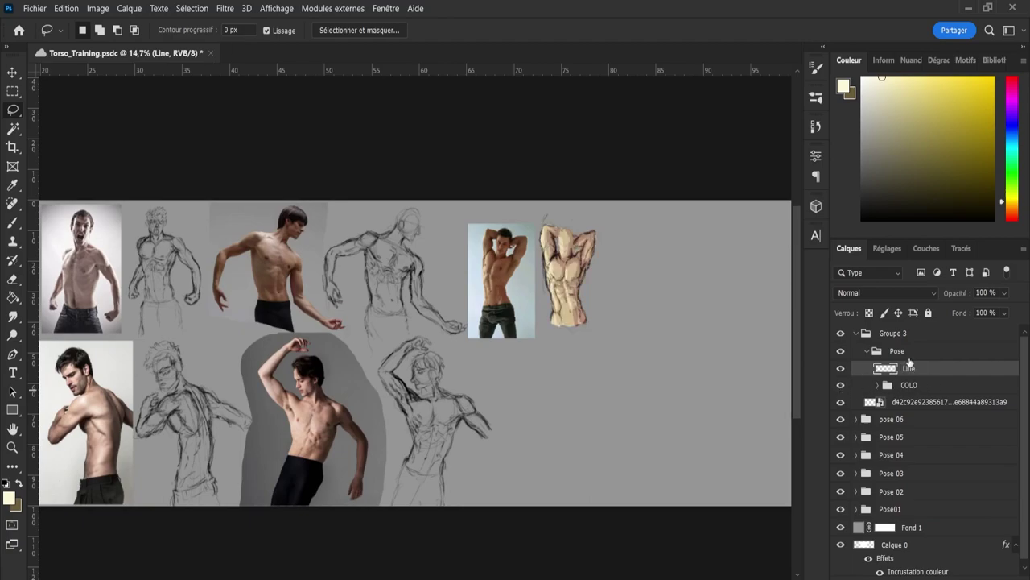
Collapse Groupe 3, enlarge it proportionally and reposition it in the upper row beside the Pose 05 sketch
left_click(907, 357)
left_click(899, 333)
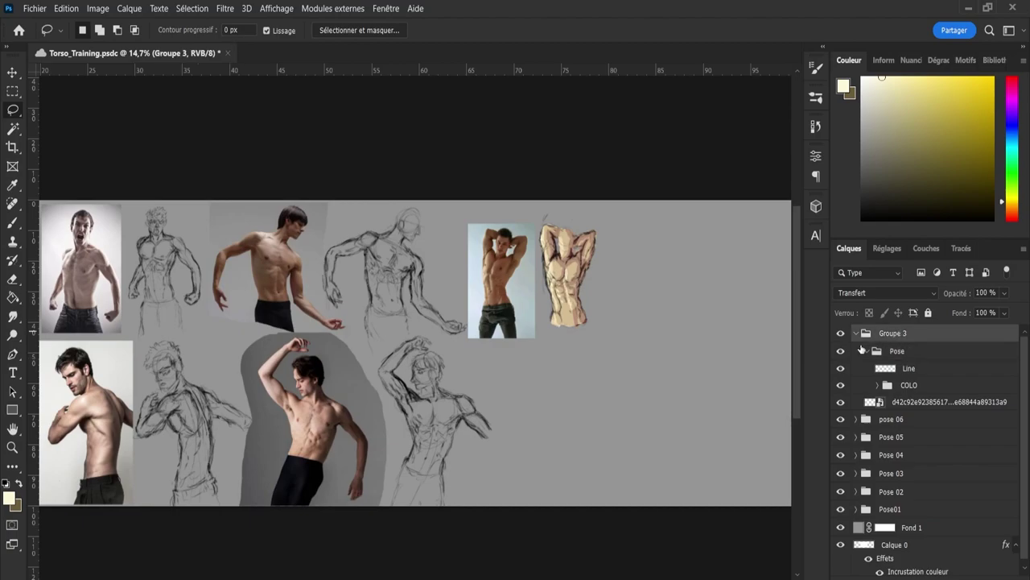
left_click(858, 333)
key("ctrl+t")
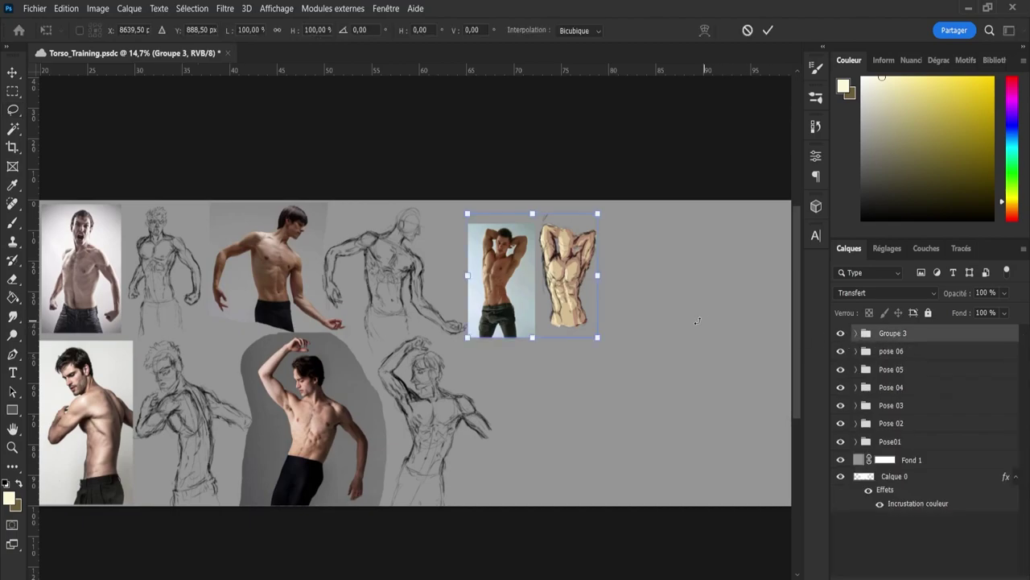
left_click_drag(603, 344, 654, 390)
mouse_move(546, 366)
left_mouse_down()
mouse_move(544, 332)
mouse_move(569, 330)
mouse_move(569, 344)
mouse_move(560, 343)
mouse_move(652, 322)
left_mouse_up()
left_click(768, 30)
Enlarge Groupe 3 proportionally and place it in the lower row beside the neighbouring raised-arm torso sketch
left_click_drag(407, 328, 360, 330)
key("ctrl+t")
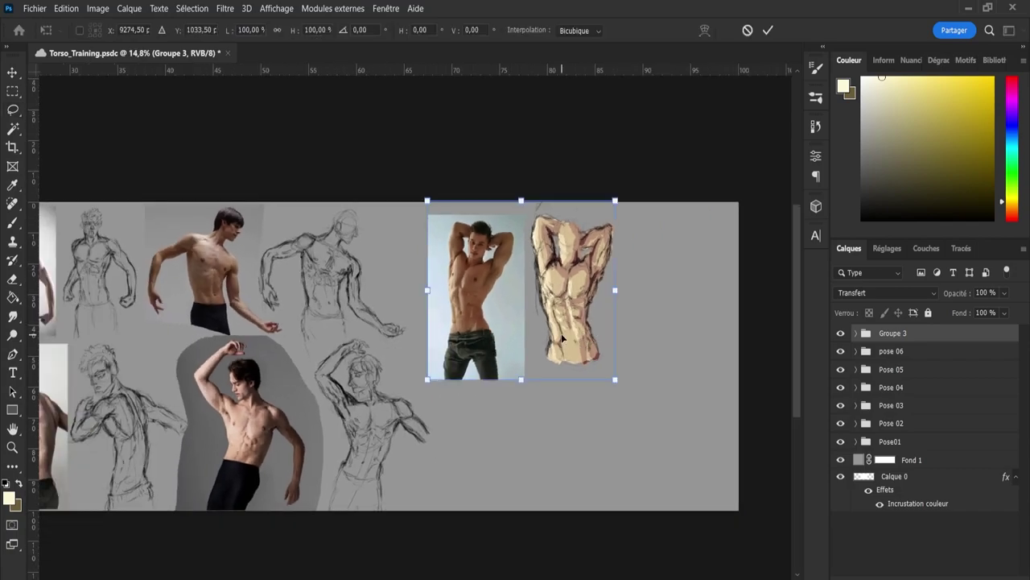
left_click_drag(503, 321, 496, 453)
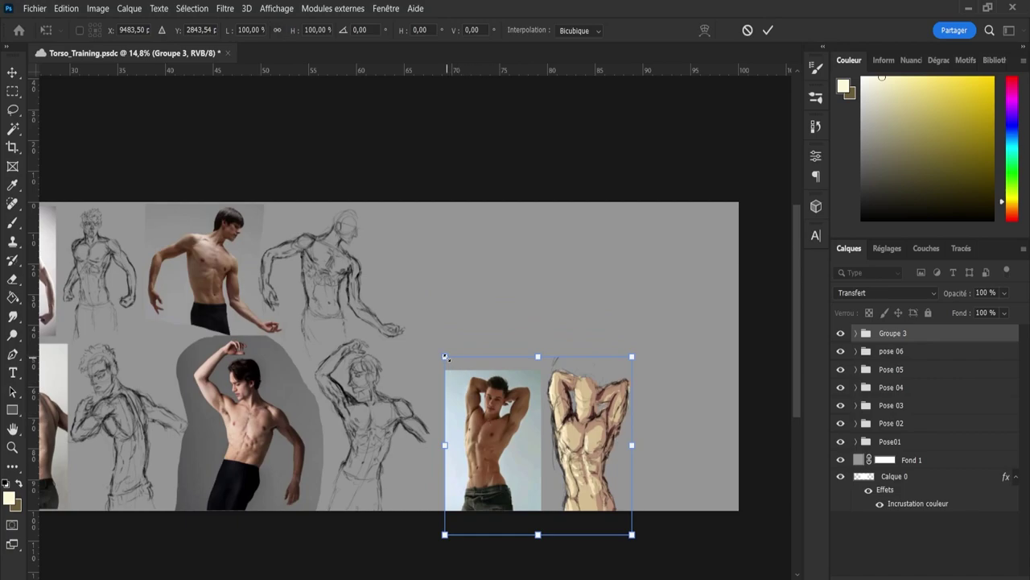
left_click_drag(443, 359, 421, 342)
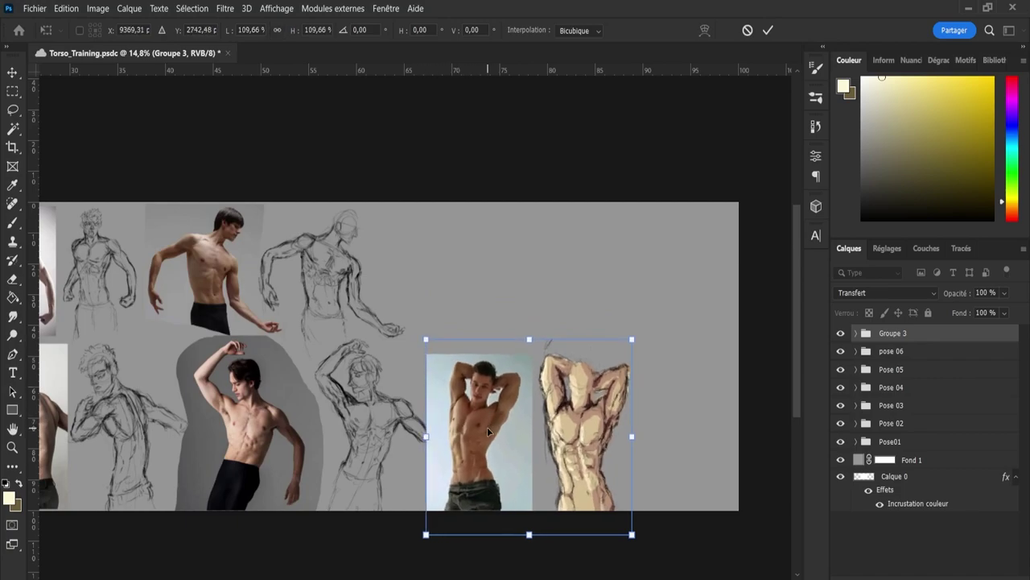
mouse_move(487, 427)
left_mouse_down()
mouse_move(487, 414)
mouse_move(499, 423)
left_mouse_up()
scroll(548, 310, "down", 3)
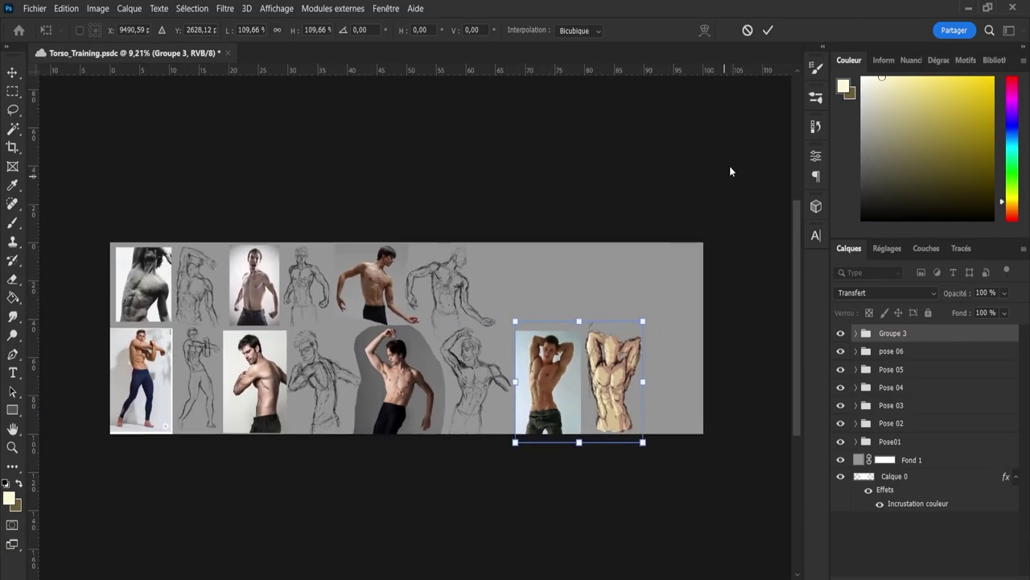
left_click(768, 29)
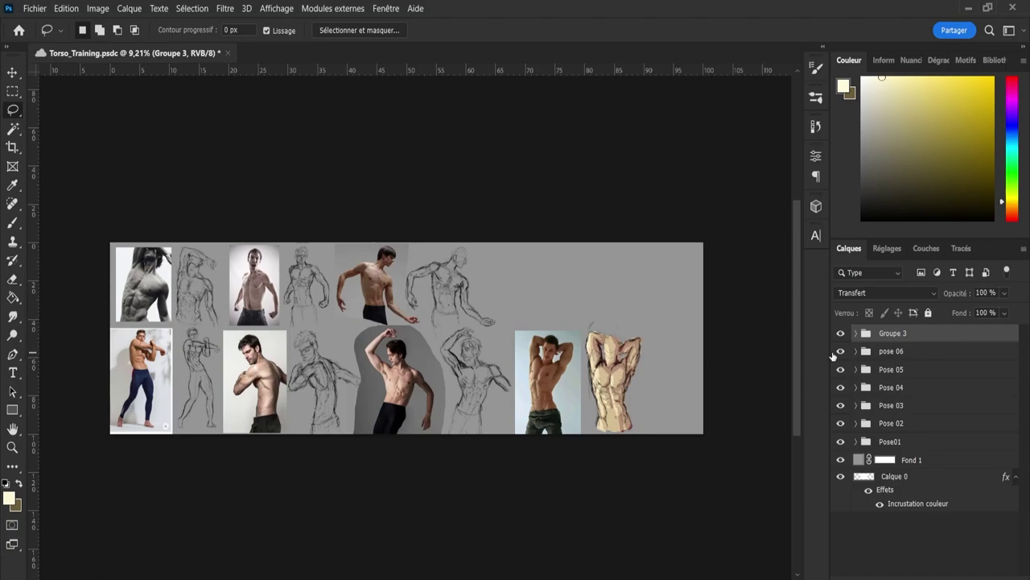
Add a new empty layer above the groups, widen the canvas on both sides, and save the document
key("ctrl+shift+alt+n")
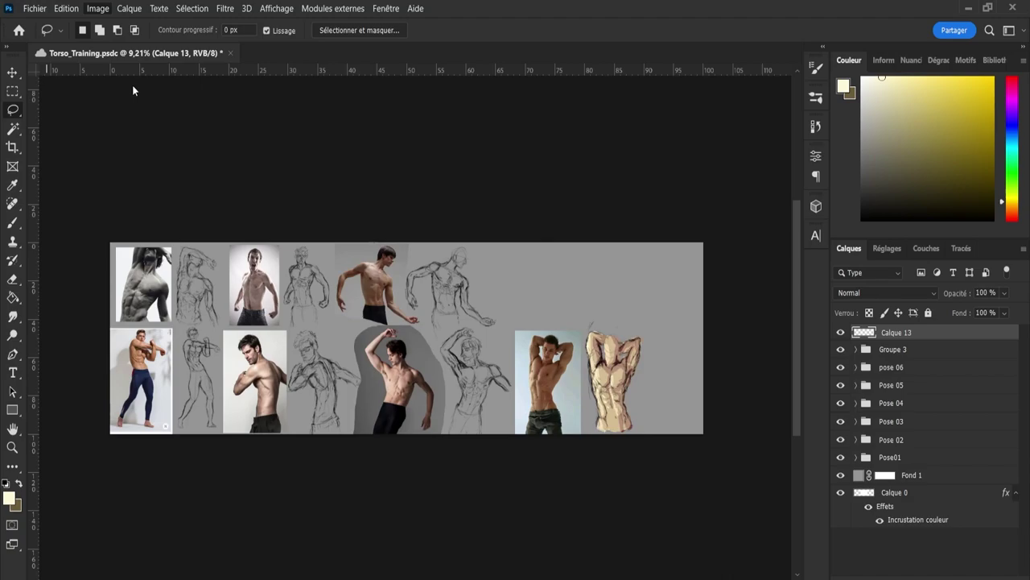
key("ctrl+alt+c")
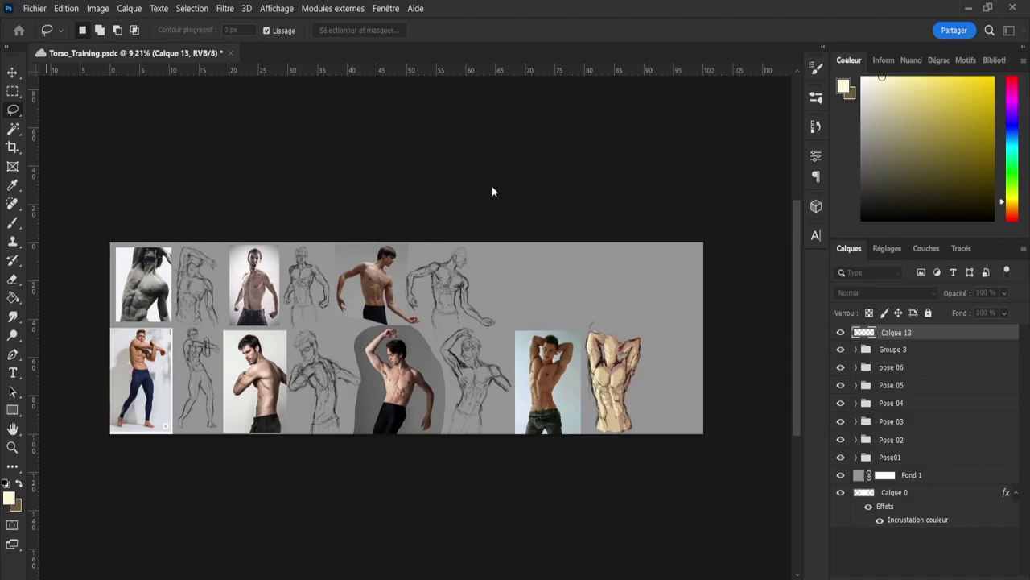
key("Return")
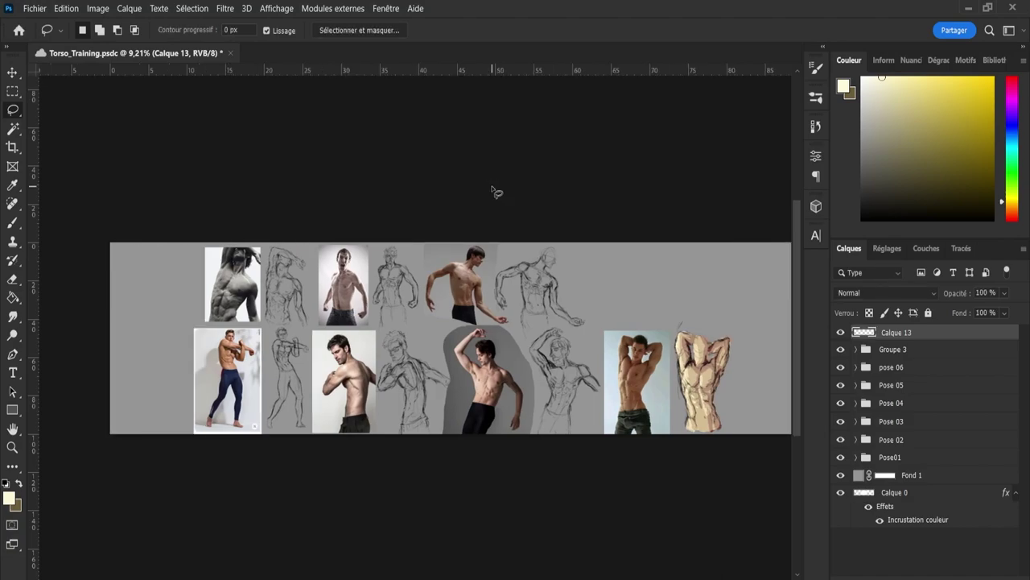
key("ctrl+0")
key("ctrl+s")
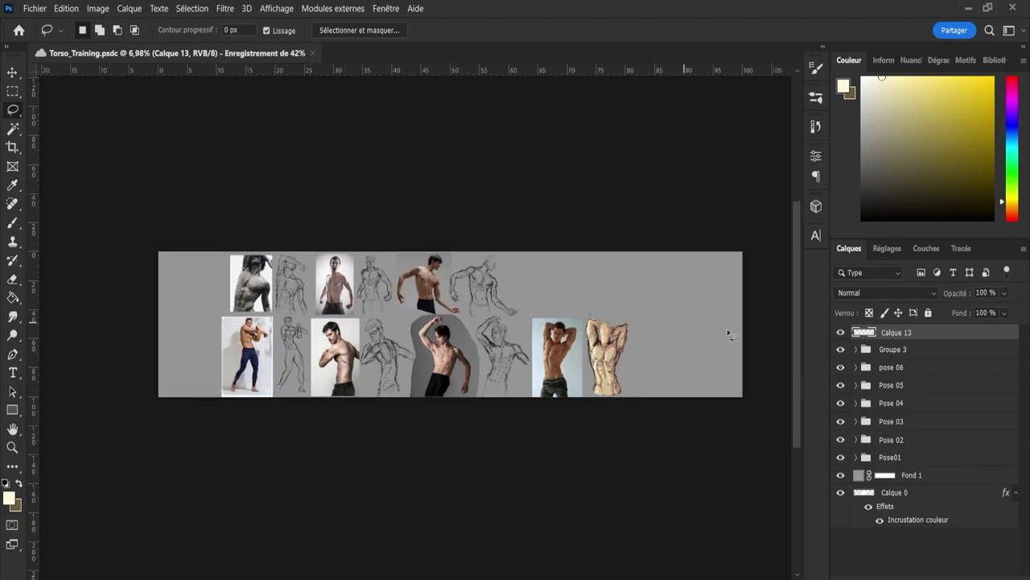
Move all the pose groups from Pose01 to Groupe 3 together to the canvas's left edge, and save the document
left_click(909, 458)
left_click(889, 350, "shift")
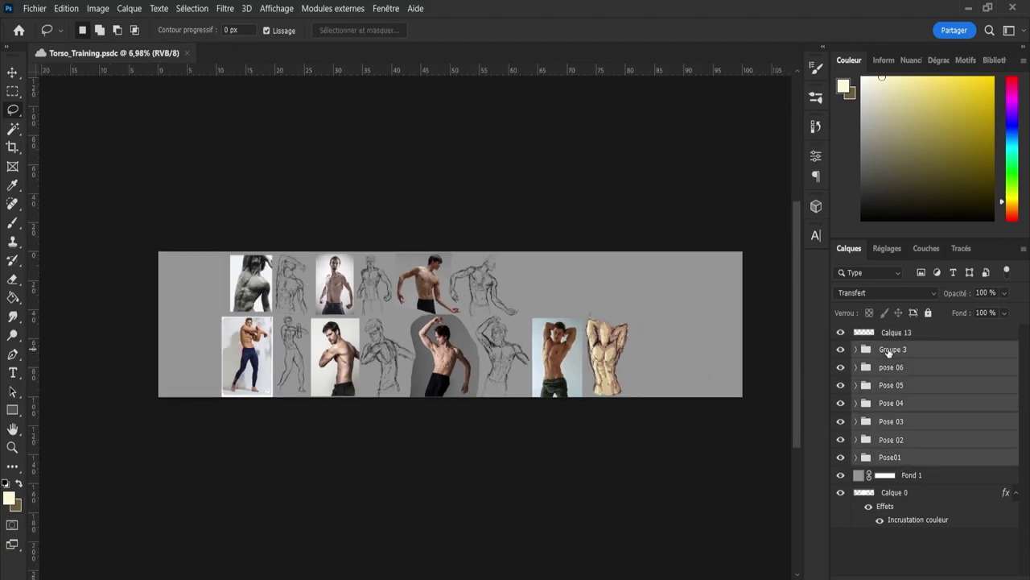
key("ctrl+t")
left_click_drag(548, 345, 493, 346)
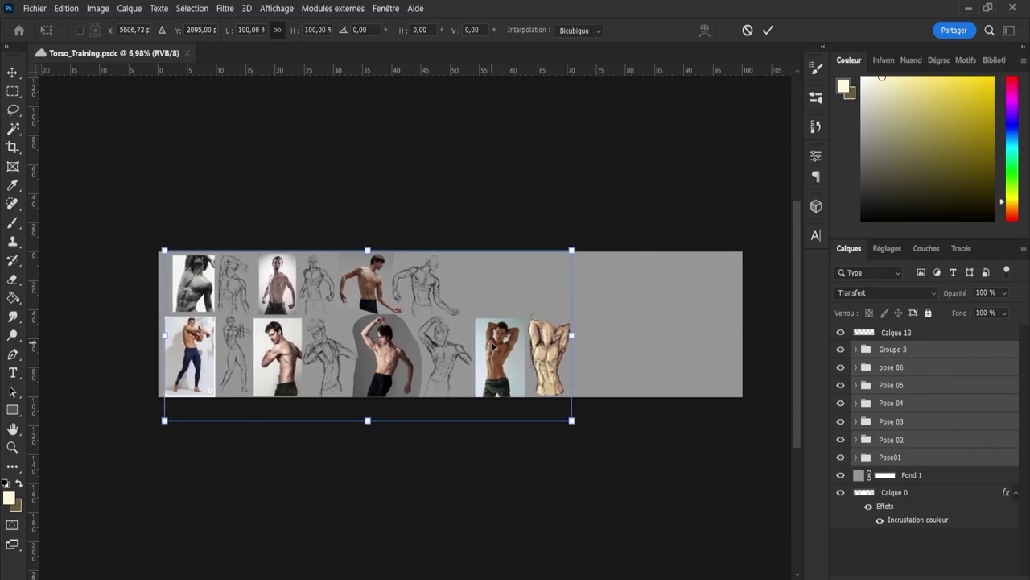
left_click(769, 31)
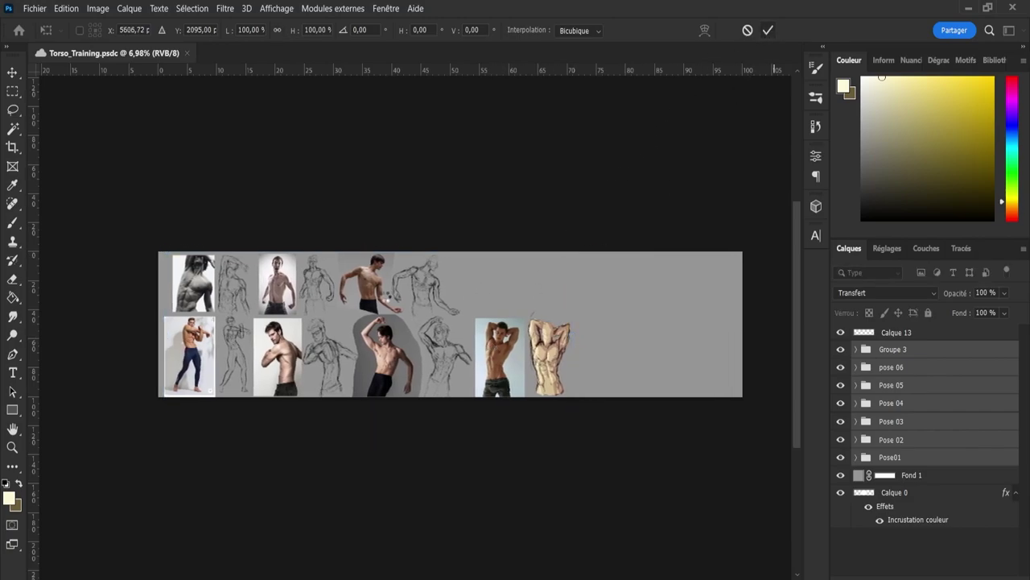
scroll(513, 302, "down", 5)
scroll(523, 274, "up", 1)
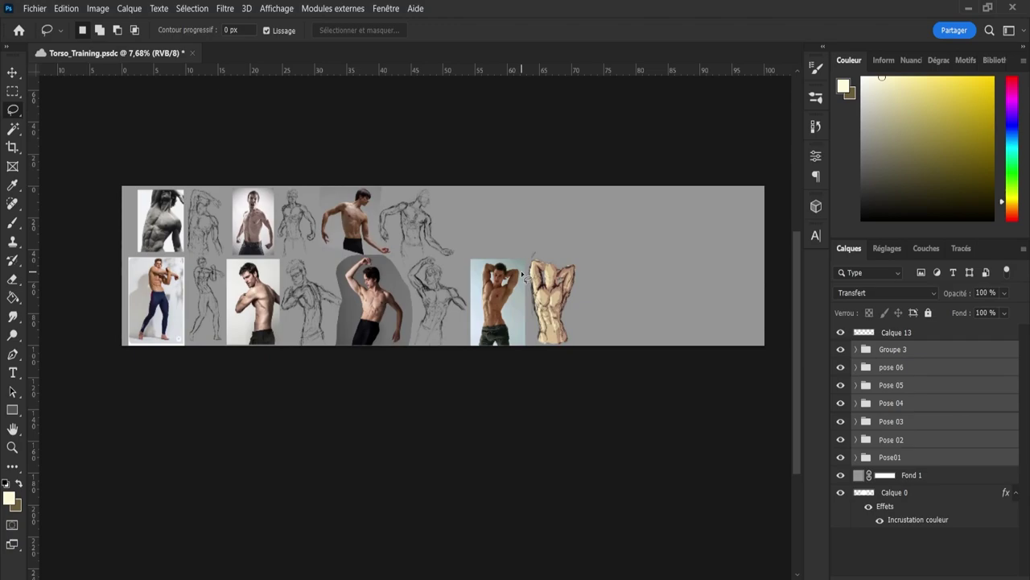
key("ctrl+s")
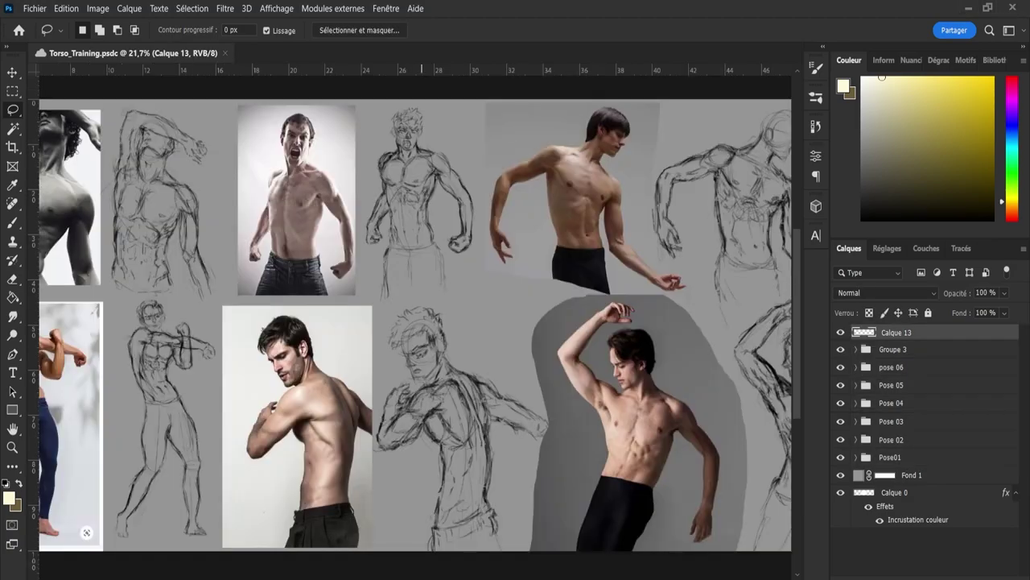
Place the reference photo of the draped male torso on the canvas as its own layer
scroll(414, 326, "right", 10)
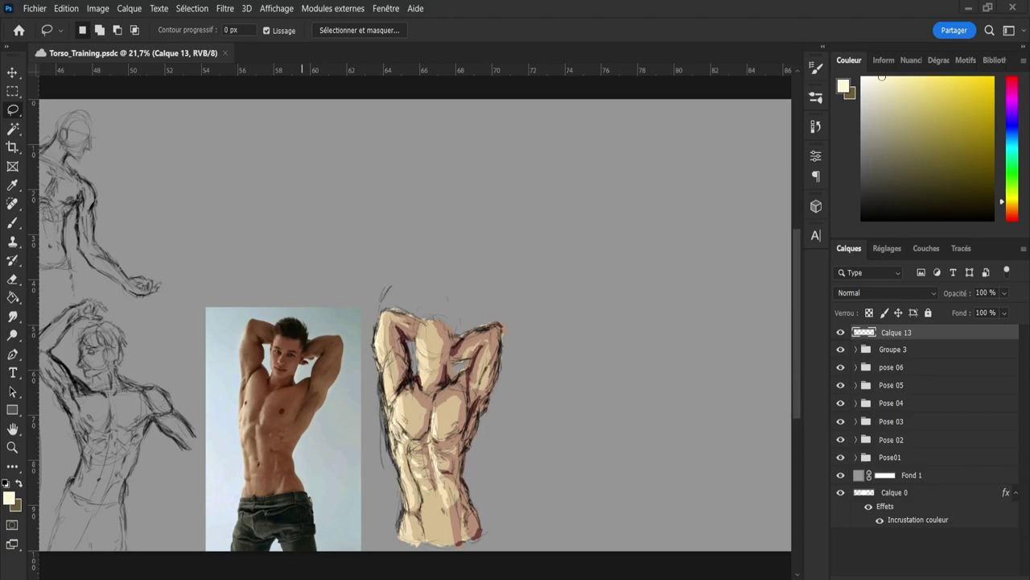
left_click_drag(540, 335, 540, 335)
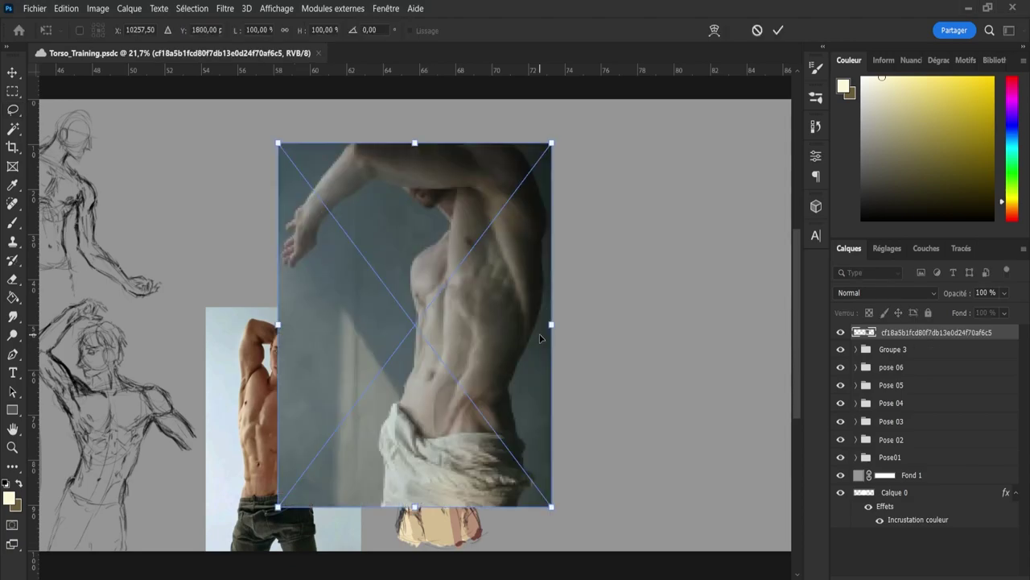
left_click(777, 32)
Move the draped-torso photo horizontally towards the empty right part of the canvas
key("ctrl+t")
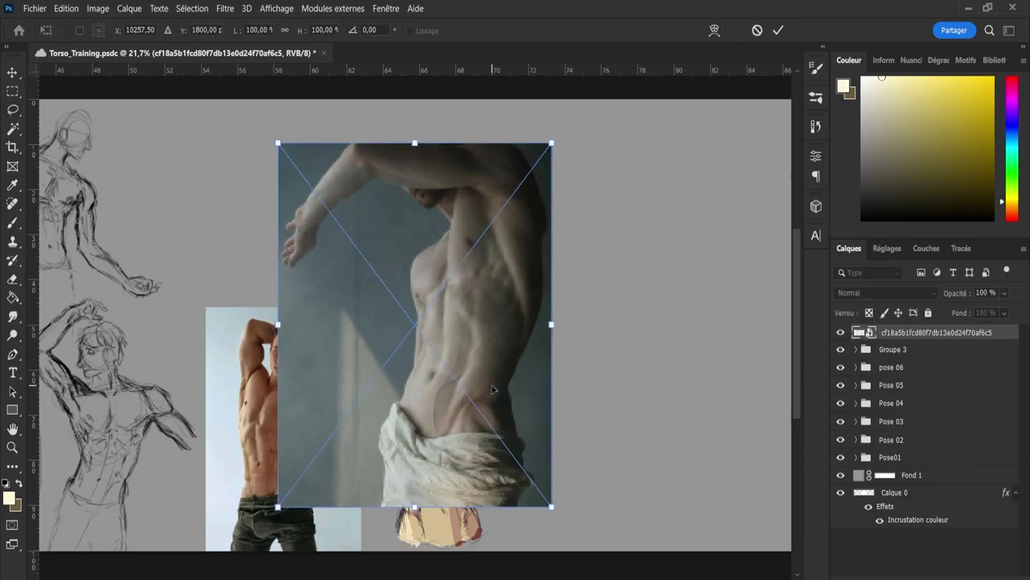
left_click_drag(496, 388, 505, 389)
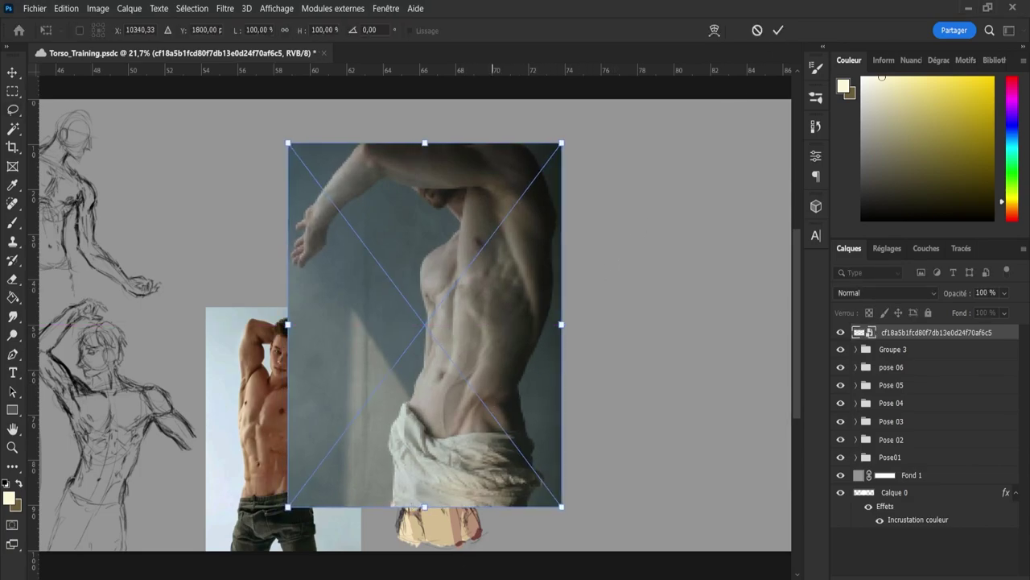
scroll(415, 308, "right", 6)
left_click_drag(269, 353, 401, 338)
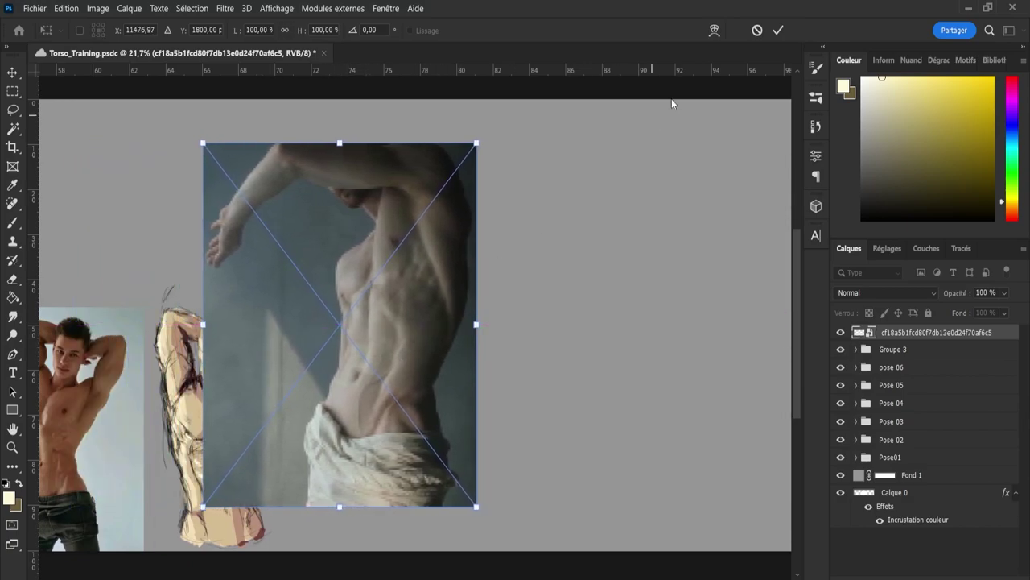
left_click(778, 30)
scroll(415, 325, "right", 4)
scroll(415, 325, "left", 1)
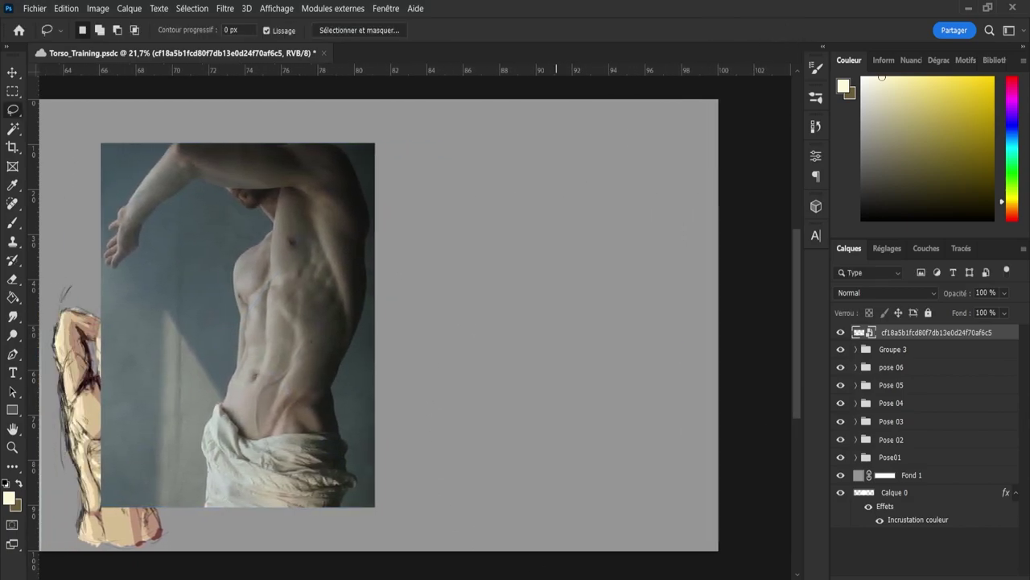
Add a new layer above the photo and set up a black textured brush at size 40 for sketching
key("ctrl+shift+alt+n")
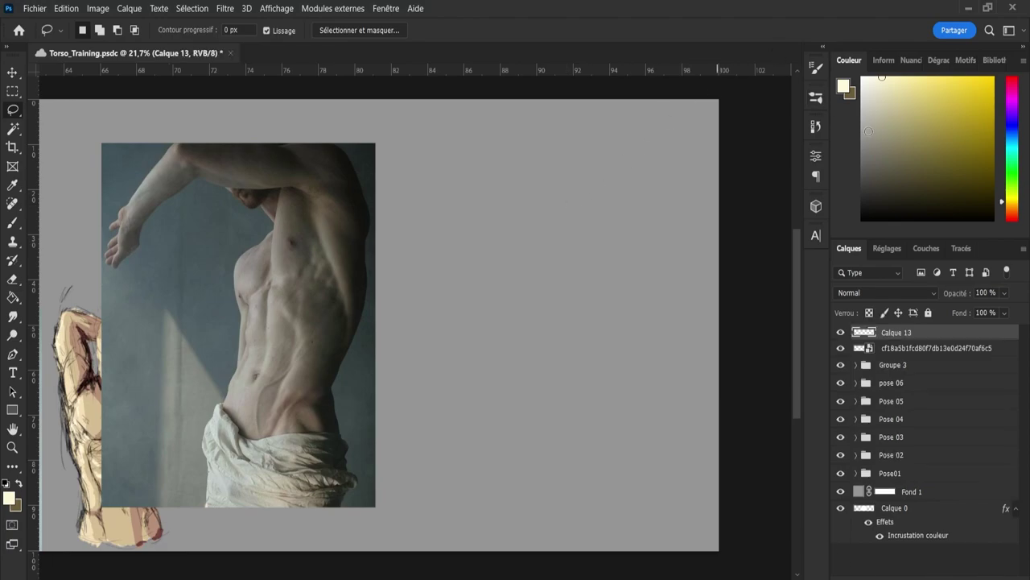
key("d")
key("b")
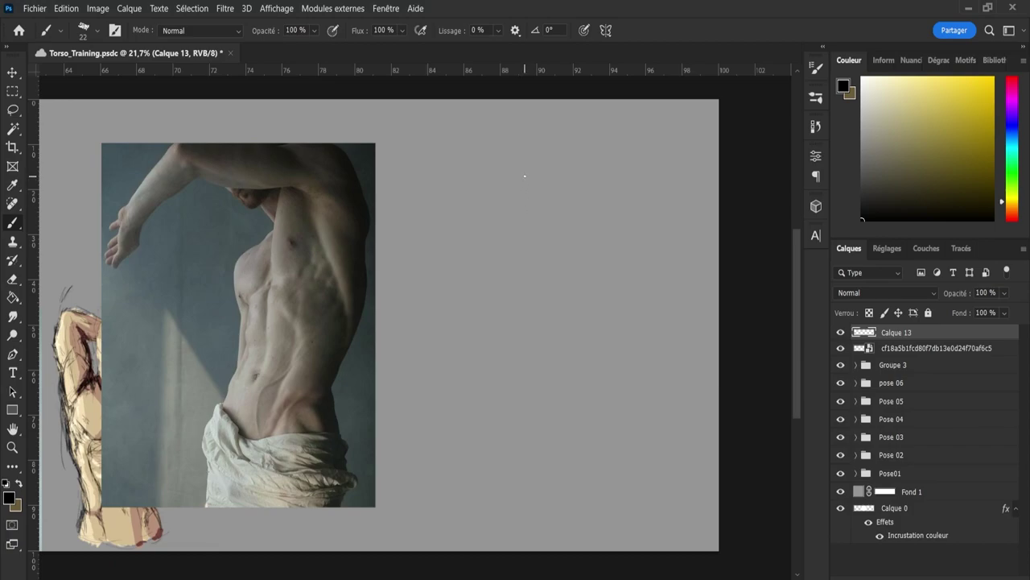
left_click_drag(491, 153, 508, 191)
key("ctrl+z")
left_click(709, 298)
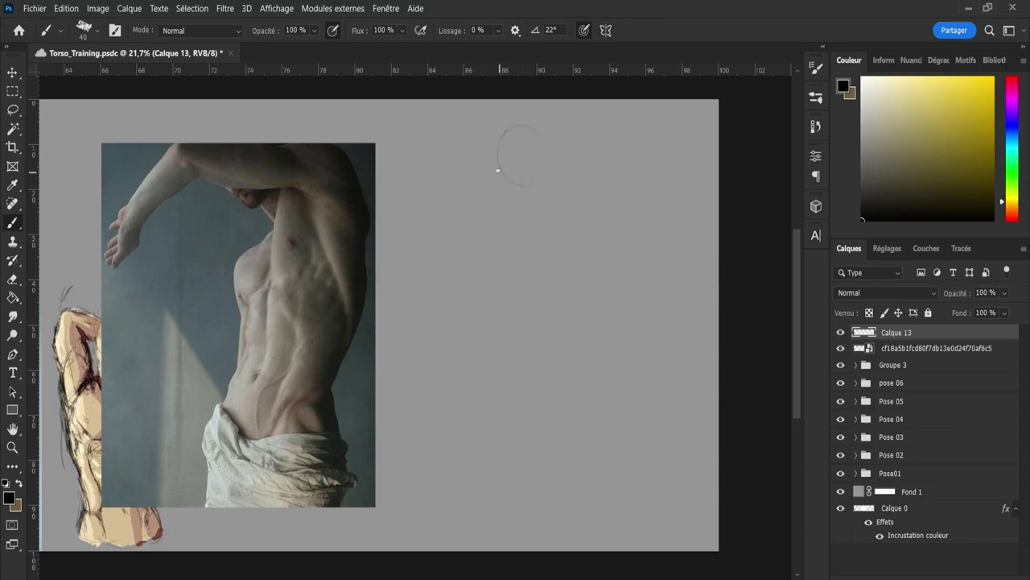
Sketch the head circle, neck lines and ribcage oval lightly in the empty area beside the photo
left_click_drag(499, 140, 493, 166)
key("ctrl+s")
mouse_move(581, 183)
left_mouse_down()
mouse_move(607, 198)
mouse_move(607, 186)
mouse_move(617, 190)
mouse_move(630, 235)
left_mouse_up()
mouse_move(617, 195)
left_mouse_down()
mouse_move(625, 281)
mouse_move(603, 301)
mouse_move(531, 274)
mouse_move(524, 301)
left_mouse_up()
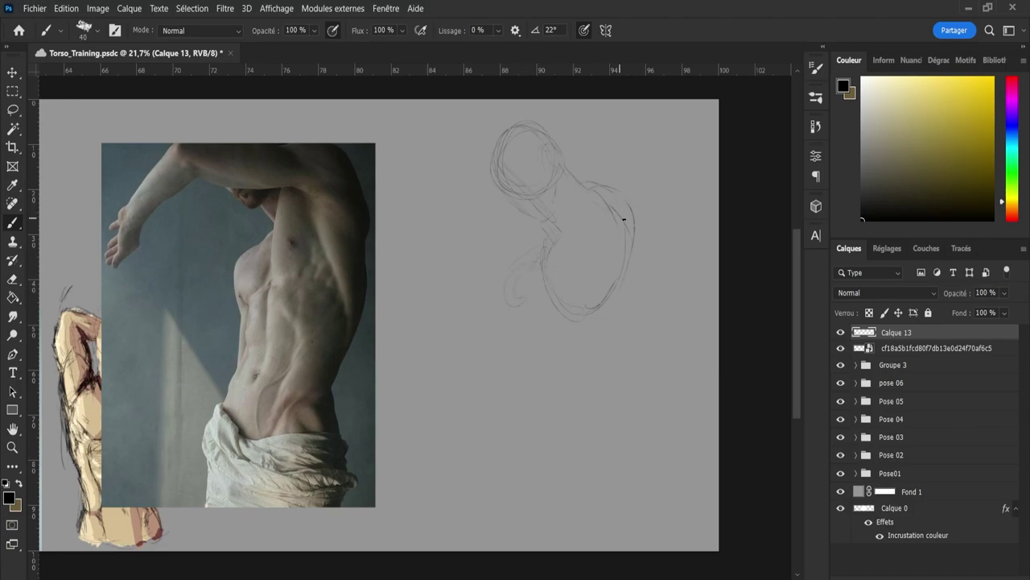
Sketch the shoulder circle beside the ribcage and a long curve down the torso's outer side
left_click_drag(647, 218, 621, 212)
mouse_move(632, 211)
left_mouse_down()
mouse_move(628, 370)
mouse_move(583, 487)
left_mouse_up()
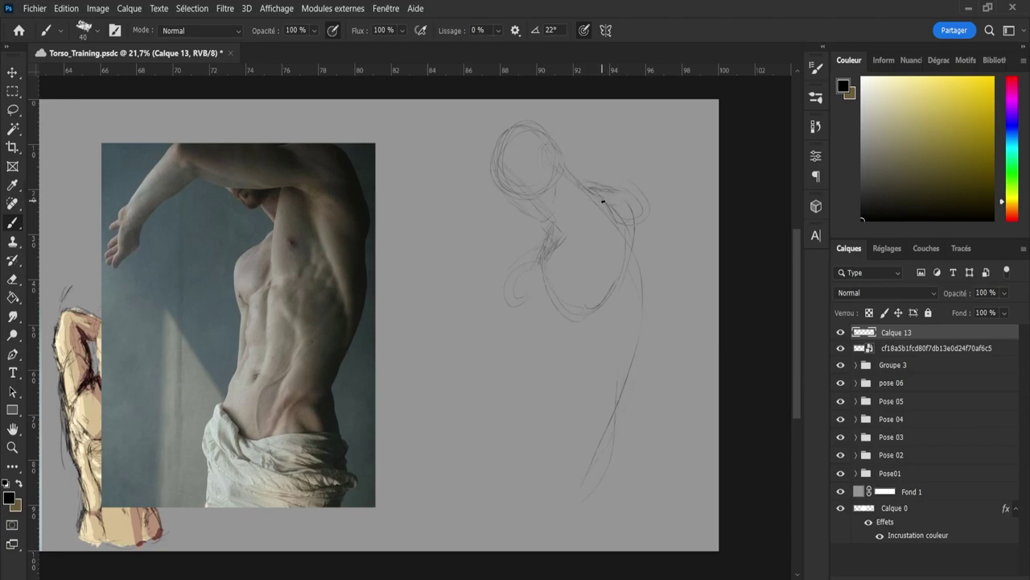
mouse_move(614, 202)
left_mouse_down()
mouse_move(608, 190)
mouse_move(635, 196)
left_mouse_up()
left_click_drag(608, 182, 632, 226)
left_click_drag(645, 201, 656, 237)
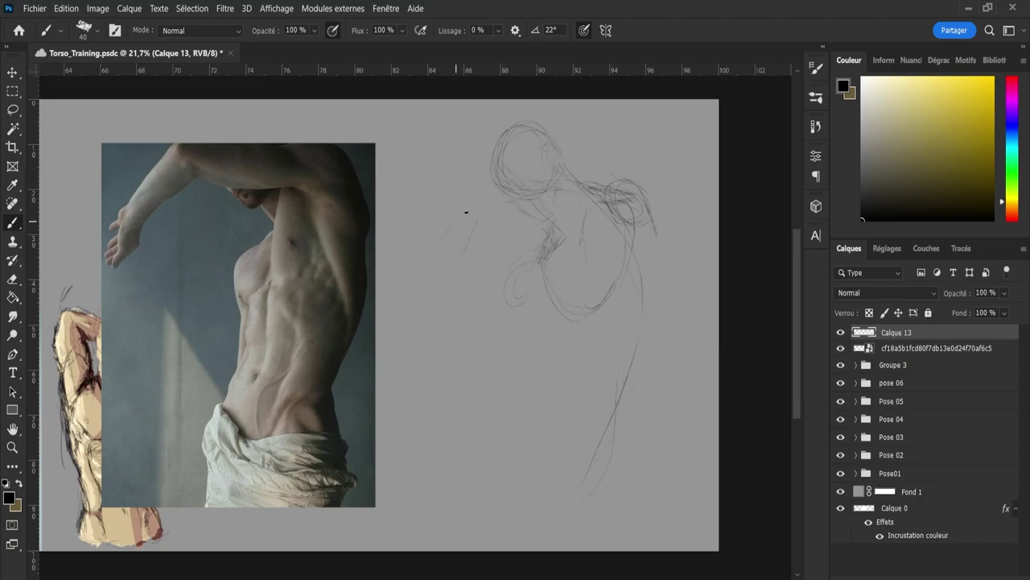
Sketch guide lines for both arms and reinforce the torso's outer side line down to the hip
left_click_drag(442, 249, 489, 196)
mouse_move(625, 233)
left_mouse_down()
mouse_move(648, 194)
mouse_move(640, 258)
mouse_move(636, 239)
mouse_move(633, 253)
mouse_move(657, 240)
left_mouse_up()
left_click_drag(650, 203, 636, 299)
left_click_drag(667, 258, 657, 338)
left_click_drag(621, 272, 648, 345)
left_click_drag(663, 309, 651, 345)
mouse_move(627, 270)
left_mouse_down()
mouse_move(648, 349)
mouse_move(667, 313)
mouse_move(632, 351)
mouse_move(648, 347)
mouse_move(646, 368)
mouse_move(610, 433)
left_mouse_up()
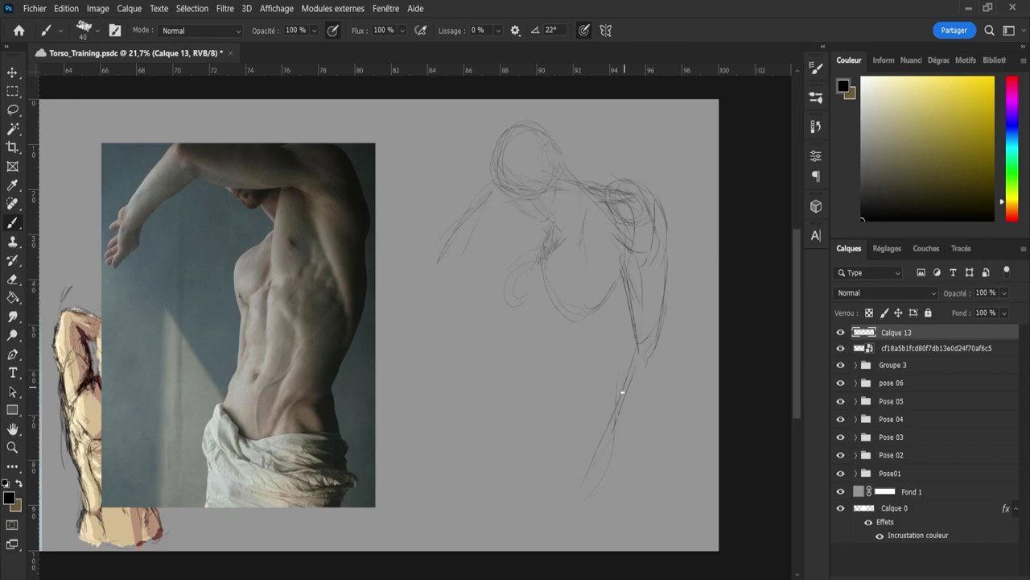
left_click_drag(623, 393, 595, 448)
Add a vertical construction line to the ribcage and darken the chest's front contour
left_click_drag(537, 263, 540, 272)
mouse_move(593, 301)
left_mouse_down()
mouse_move(619, 267)
mouse_move(603, 283)
mouse_move(580, 229)
mouse_move(604, 201)
left_mouse_up()
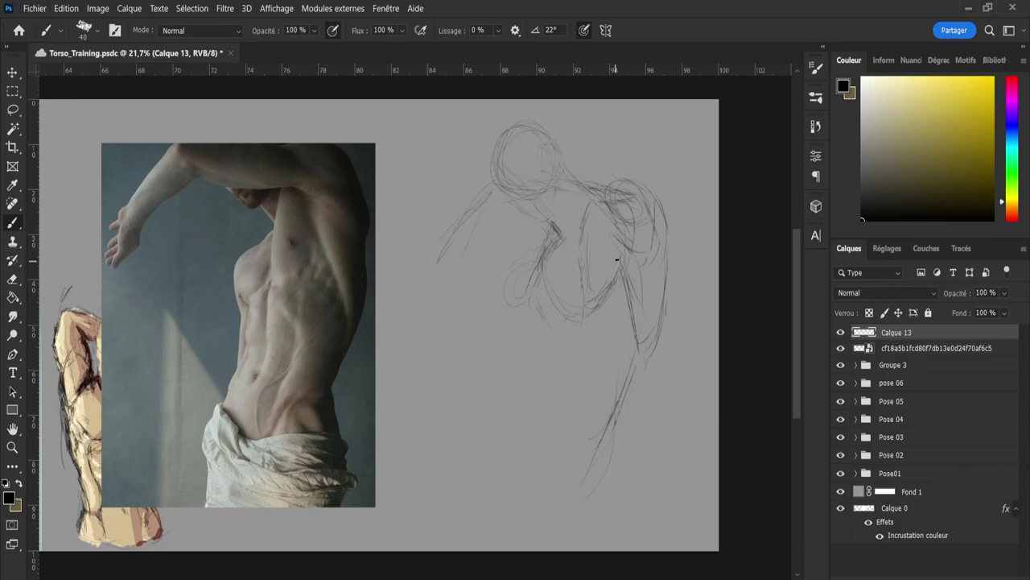
mouse_move(546, 268)
left_mouse_down()
mouse_move(575, 322)
mouse_move(585, 265)
mouse_move(527, 282)
mouse_move(524, 303)
left_mouse_up()
left_click_drag(539, 255, 555, 232)
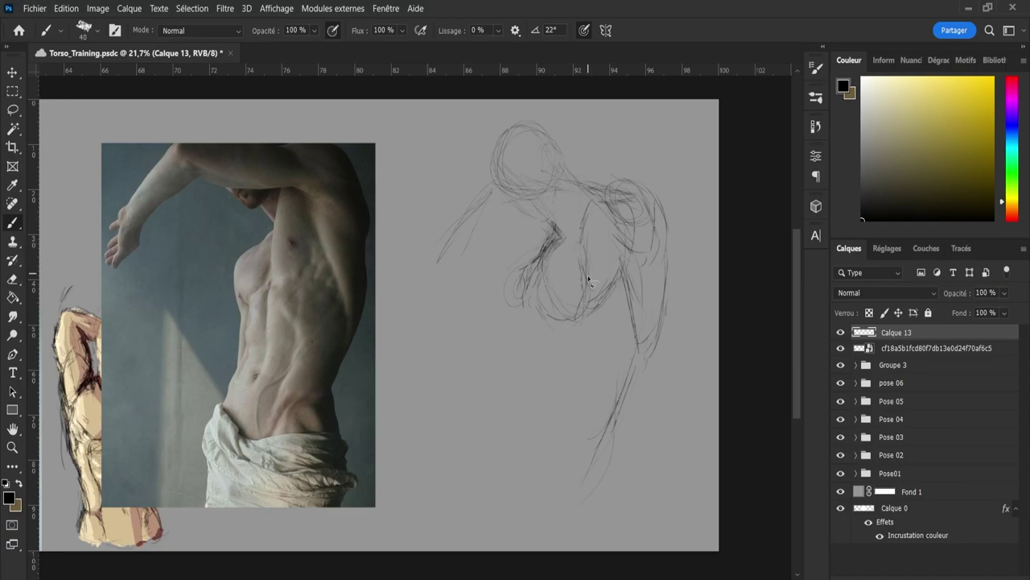
Select the sketched head and neck with the Lasso and move them slightly up and closer to the shoulder
key("l")
mouse_move(518, 222)
left_mouse_down()
mouse_move(555, 125)
mouse_move(595, 196)
mouse_move(517, 237)
left_mouse_up()
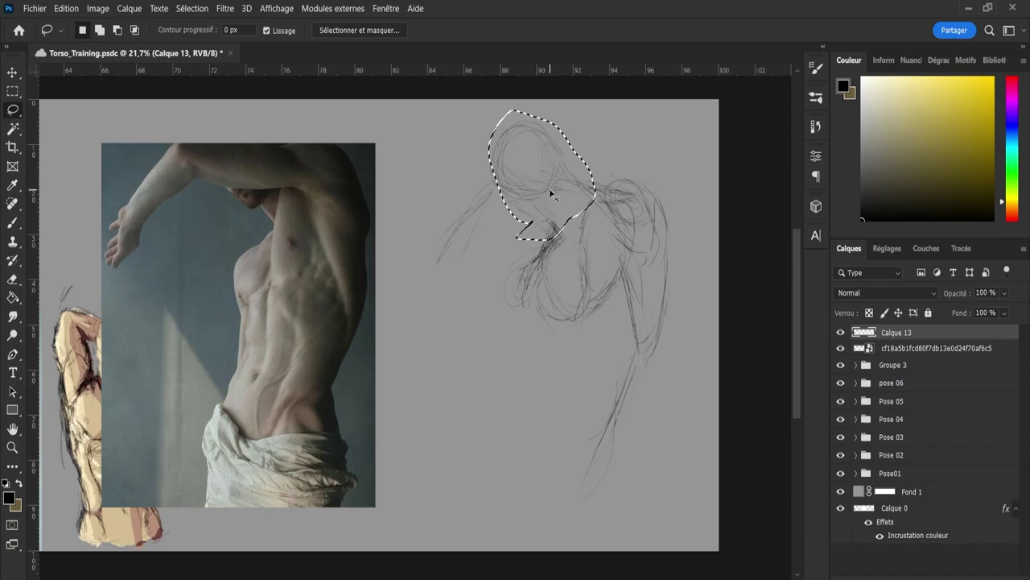
key("ctrl+t")
left_click_drag(557, 193, 578, 181)
left_click(771, 30)
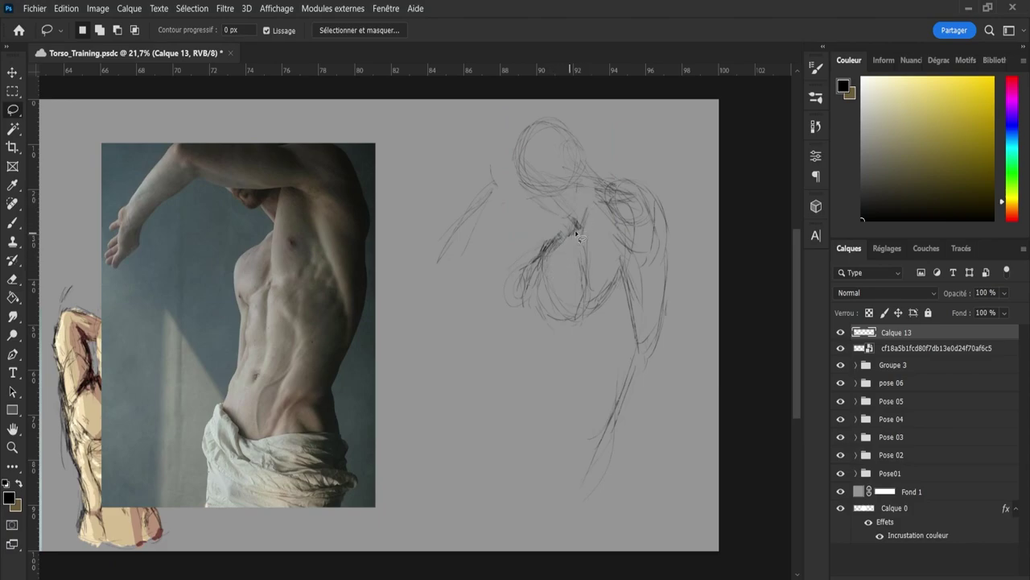
Select the front part of the sketched chest, narrow it to 79.37 % width, deselect, and return to the Brush tool
mouse_move(505, 339)
left_mouse_down()
mouse_move(500, 272)
mouse_move(553, 222)
mouse_move(571, 230)
mouse_move(578, 290)
mouse_move(521, 366)
left_mouse_up()
key("ctrl+t")
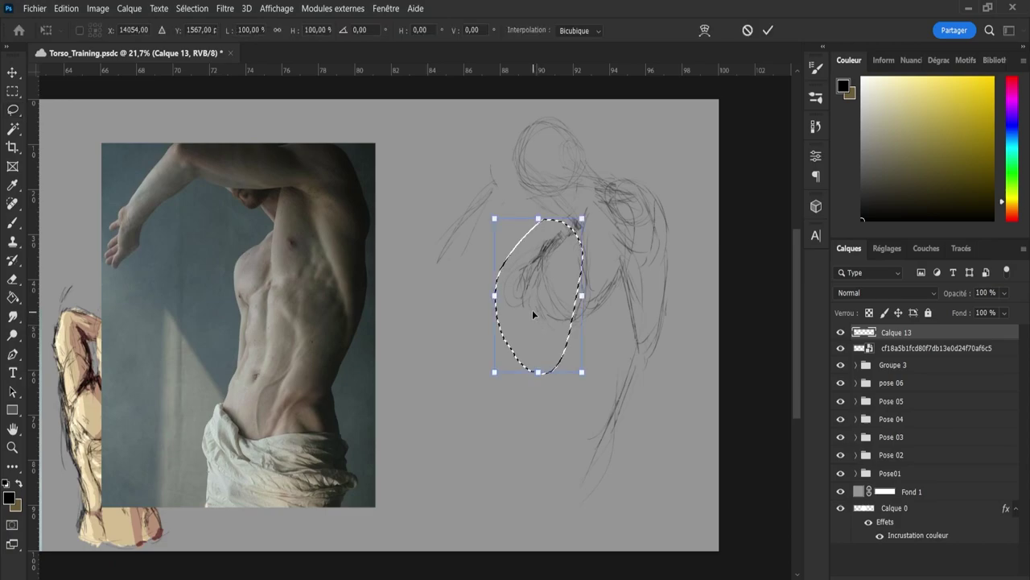
left_click_drag(513, 295, 513, 295)
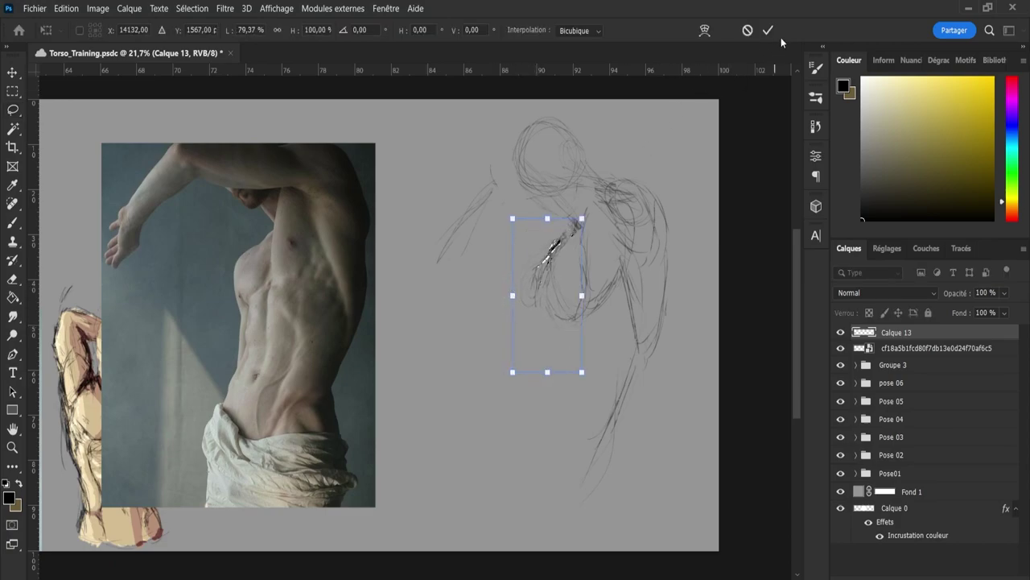
left_click(767, 30)
key("ctrl+d")
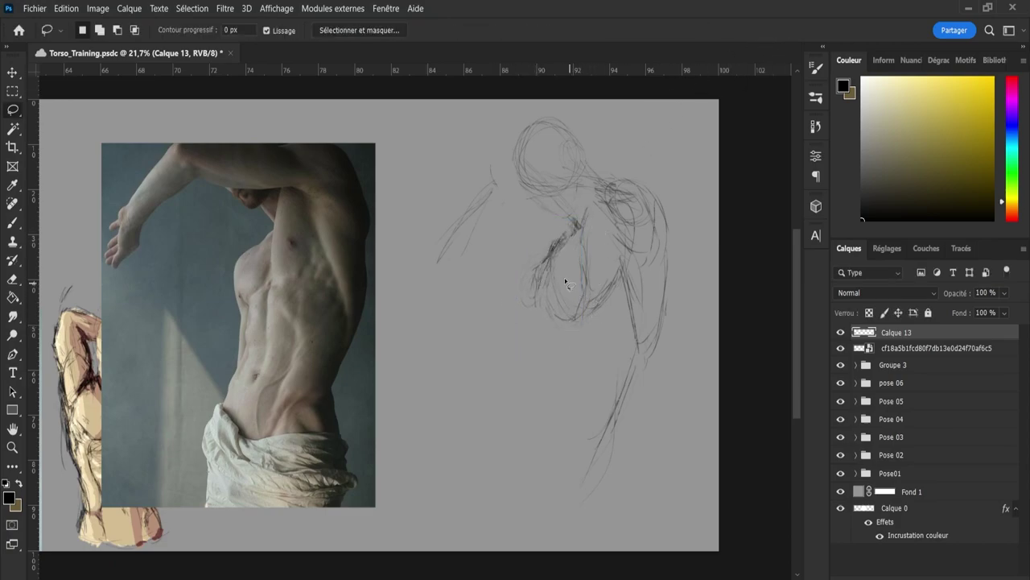
key("b")
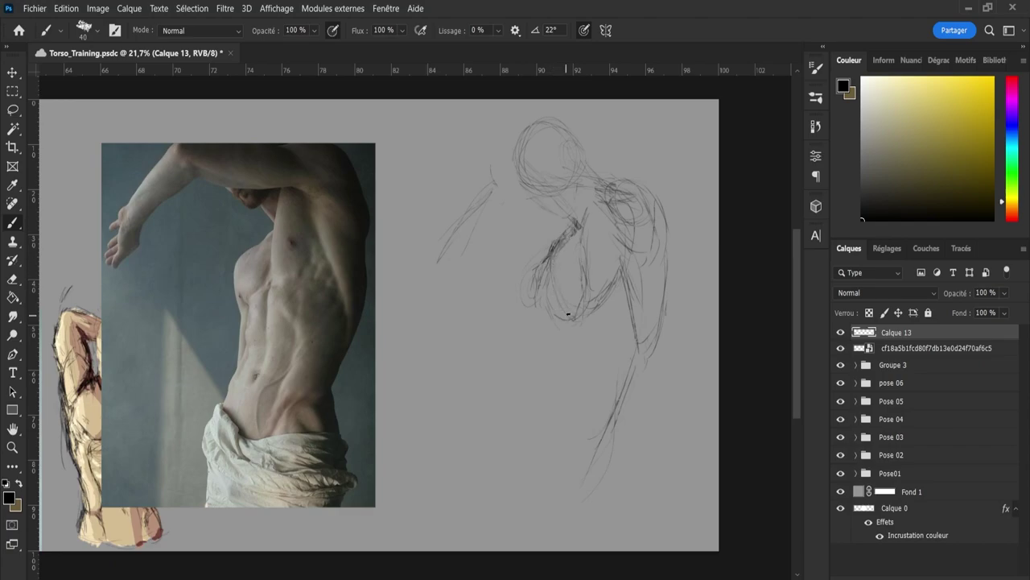
Darken the armpit lines and the raised arm's lower contour, continuing along both edges of the forearm
mouse_move(582, 226)
left_mouse_down()
mouse_move(586, 290)
mouse_move(582, 209)
mouse_move(605, 209)
mouse_move(597, 189)
mouse_move(619, 212)
mouse_move(597, 186)
mouse_move(628, 211)
left_mouse_up()
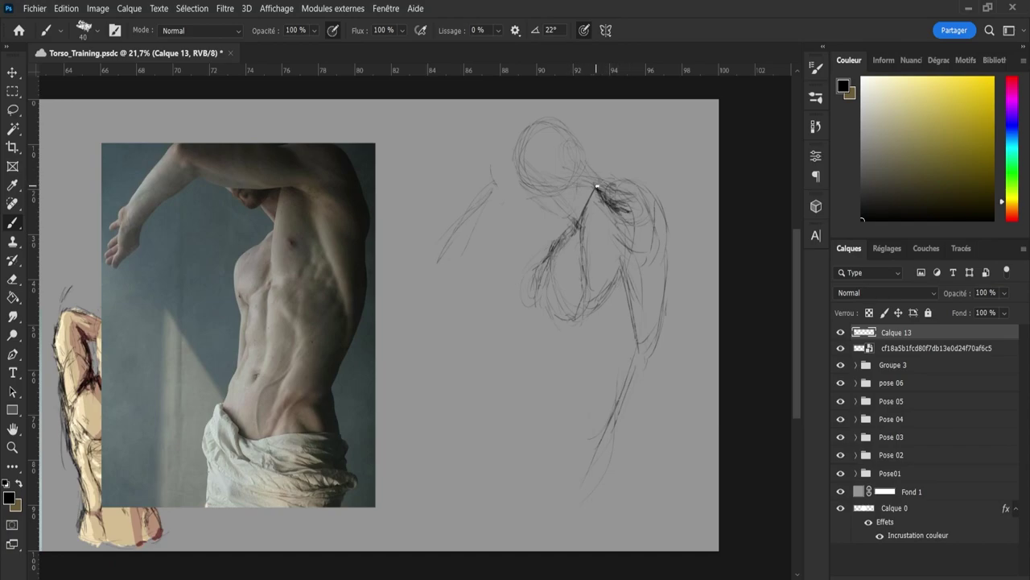
mouse_move(547, 190)
left_mouse_down()
mouse_move(521, 186)
mouse_move(586, 186)
mouse_move(521, 187)
mouse_move(533, 195)
mouse_move(503, 183)
mouse_move(482, 215)
mouse_move(517, 193)
mouse_move(483, 230)
mouse_move(514, 186)
mouse_move(490, 209)
left_mouse_up()
left_click_drag(460, 224, 472, 191)
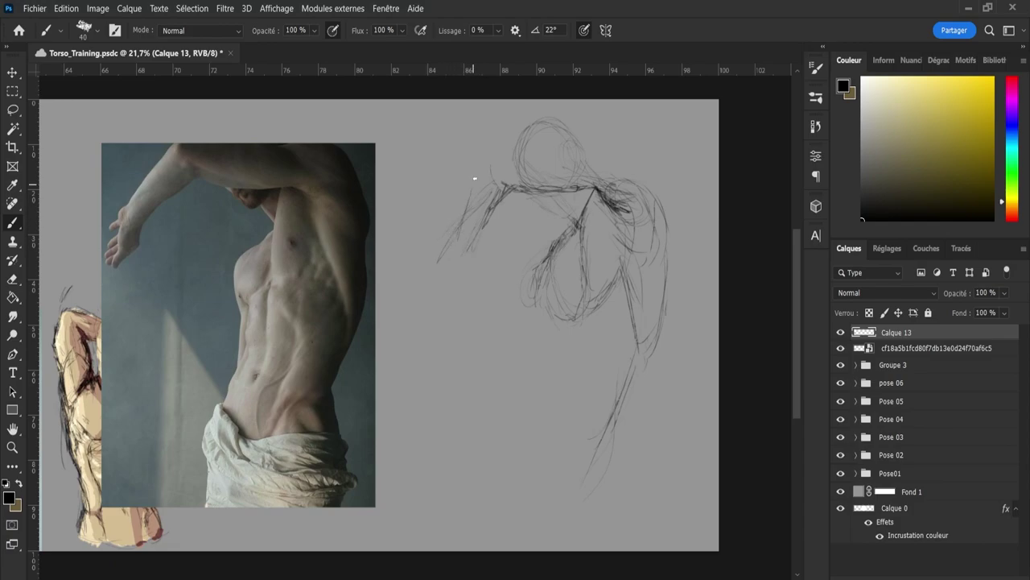
left_click_drag(449, 236, 469, 190)
Sketch the raised arm's upper contour and carry it around the shoulder onto the upper back
mouse_move(557, 148)
left_mouse_down()
mouse_move(620, 148)
mouse_move(621, 182)
left_mouse_up()
mouse_move(614, 148)
left_mouse_down()
mouse_move(656, 156)
mouse_move(662, 211)
left_mouse_up()
mouse_move(657, 176)
left_mouse_down()
mouse_move(671, 245)
mouse_move(649, 247)
mouse_move(665, 258)
left_mouse_up()
left_click_drag(668, 212, 663, 255)
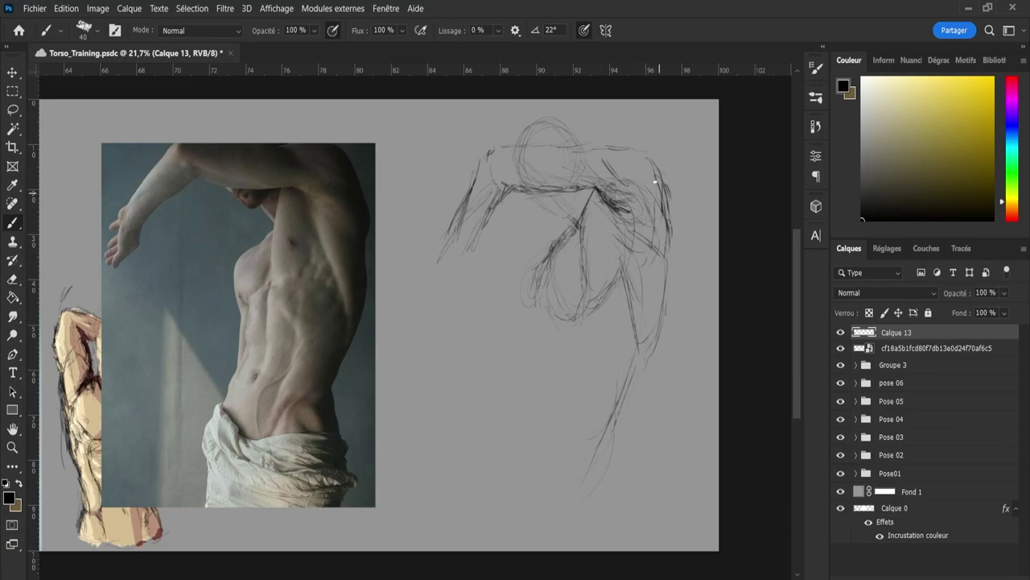
Darken the back's outer contour from the shoulder down through the waist to the hip
mouse_move(653, 171)
left_mouse_down()
mouse_move(673, 251)
mouse_move(670, 239)
mouse_move(665, 256)
mouse_move(675, 231)
mouse_move(676, 214)
mouse_move(666, 307)
mouse_move(665, 295)
mouse_move(637, 420)
left_mouse_up()
mouse_move(646, 378)
left_mouse_down()
mouse_move(639, 414)
mouse_move(646, 389)
left_mouse_up()
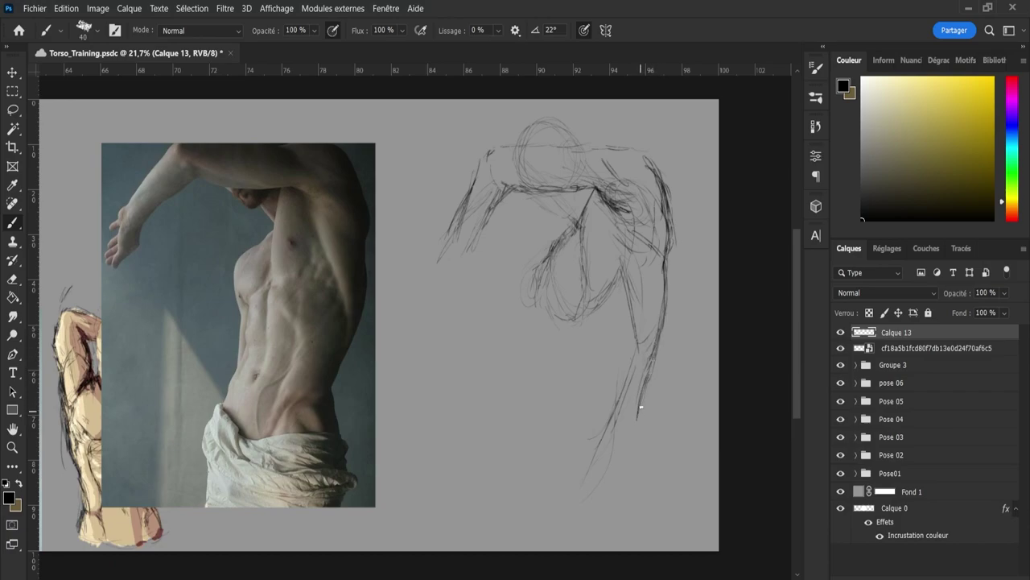
left_click_drag(640, 432, 647, 467)
Reinforce the side muscle's inner edge from the armpit to the waist, and darken the lower arm line where it meets the armpit
left_click_drag(626, 246, 641, 295)
mouse_move(618, 229)
left_mouse_down()
mouse_move(646, 338)
mouse_move(629, 292)
mouse_move(635, 338)
left_mouse_up()
key("e")
key("b")
left_click_drag(619, 226, 640, 298)
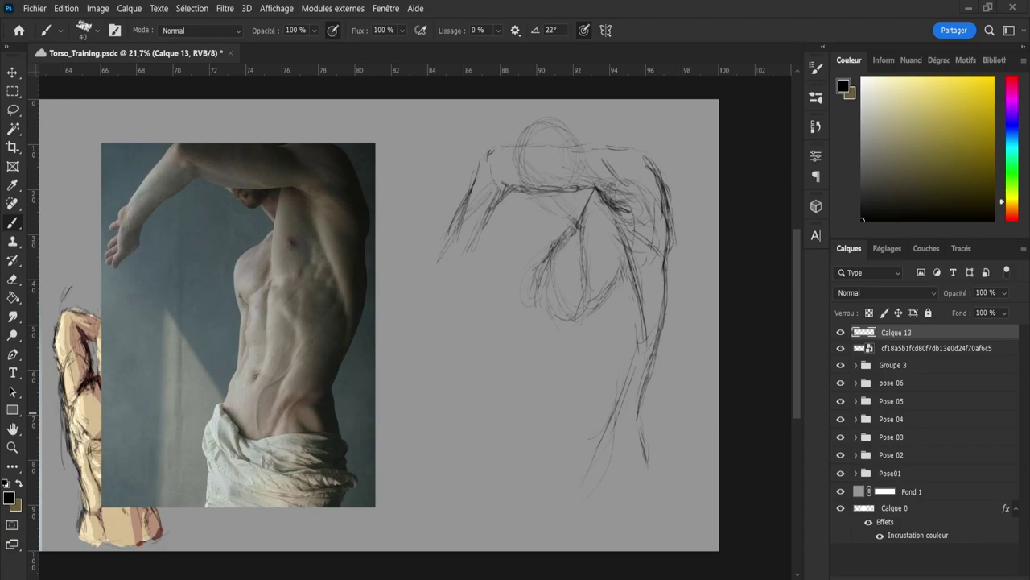
mouse_move(509, 187)
left_mouse_down()
mouse_move(597, 190)
mouse_move(634, 213)
left_mouse_up()
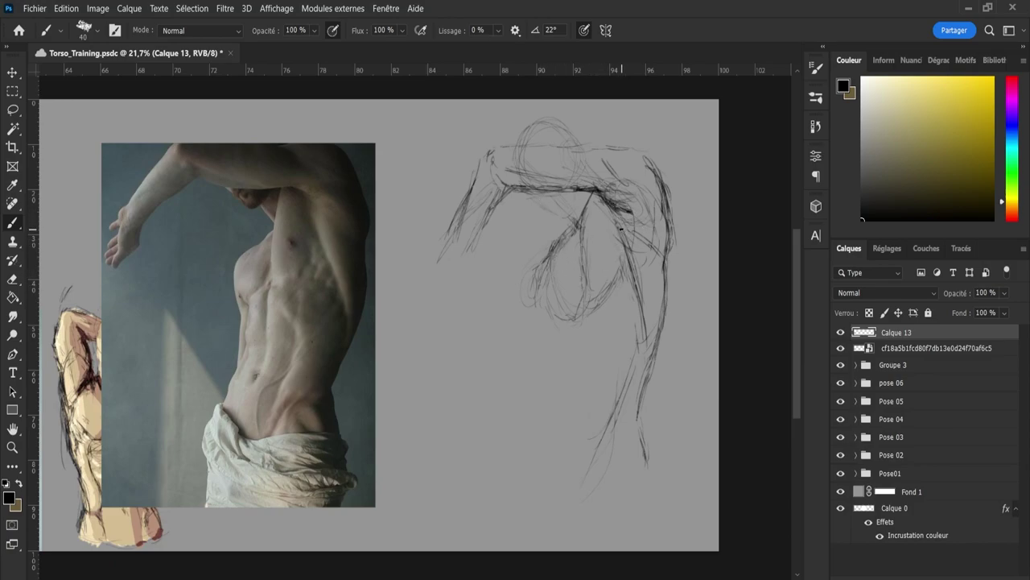
left_click_drag(627, 243, 648, 333)
Add small rib marks on the torso's side and sketch the abdomen's side contour down to the hip
left_click_drag(619, 309, 626, 338)
left_click_drag(618, 356, 615, 389)
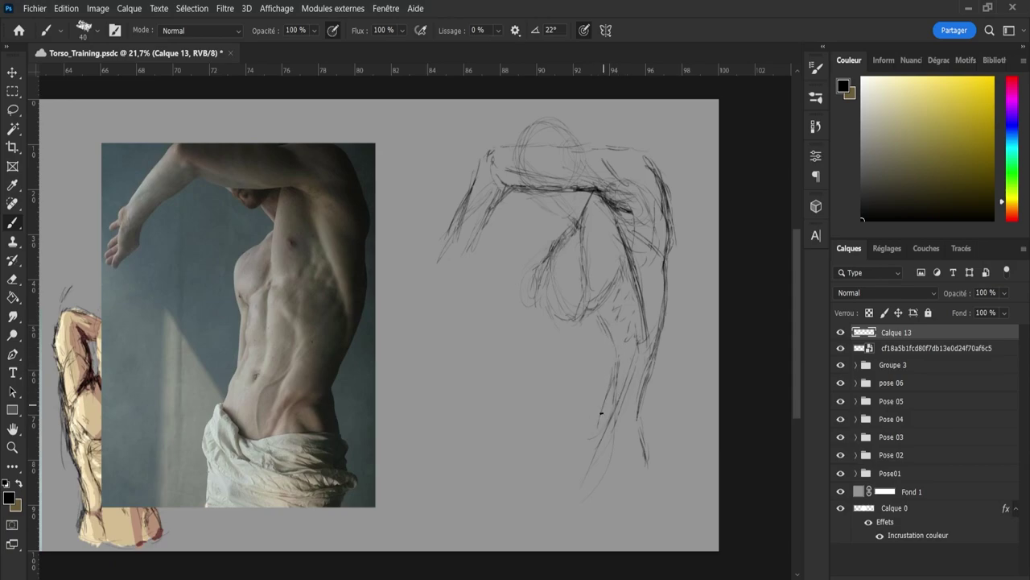
left_click_drag(598, 435, 592, 465)
left_click_drag(603, 424, 596, 437)
left_click_drag(618, 443, 615, 466)
Darken the chest's front contour and sketch the belly's front line from the chest down to the hip
left_click_drag(548, 278, 546, 302)
mouse_move(546, 257)
left_mouse_down()
mouse_move(560, 325)
mouse_move(544, 289)
mouse_move(561, 314)
left_mouse_up()
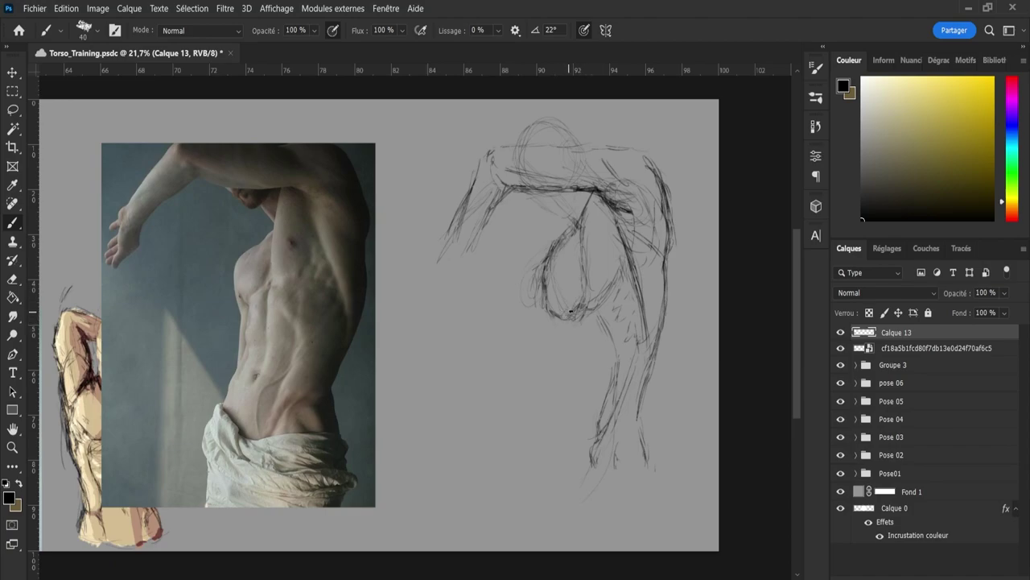
mouse_move(570, 310)
left_mouse_down()
mouse_move(578, 301)
mouse_move(563, 322)
left_mouse_up()
left_click_drag(568, 328, 568, 429)
left_click_drag(563, 379, 559, 409)
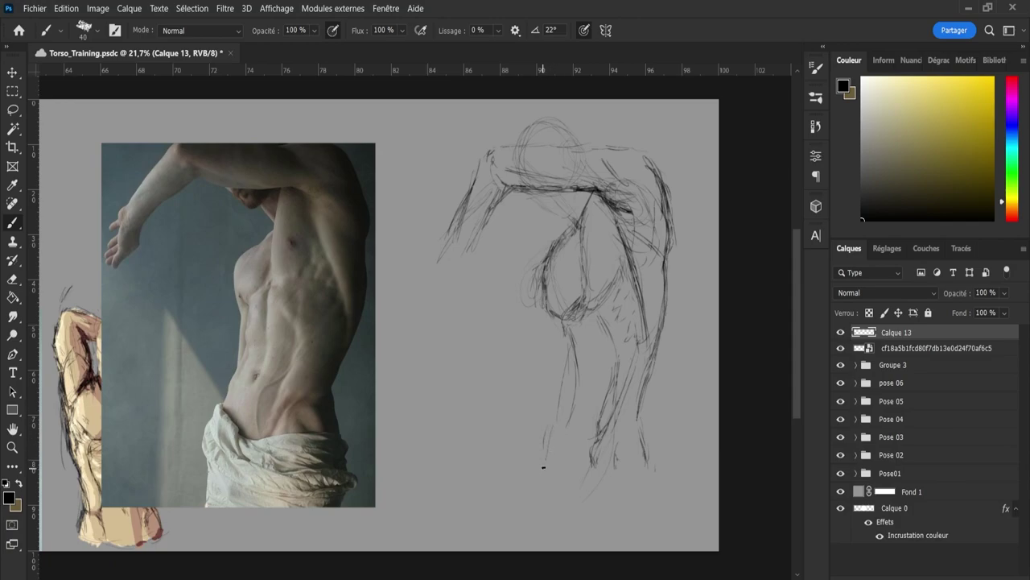
mouse_move(543, 467)
left_mouse_down()
mouse_move(570, 346)
mouse_move(556, 453)
left_mouse_up()
Erase the belly's front line and the chest's lower curve, and redraw the chest's lower edge slightly higher
key("e")
mouse_move(570, 333)
left_mouse_down()
mouse_move(545, 478)
mouse_move(571, 302)
mouse_move(575, 334)
left_mouse_up()
key("b")
key("r")
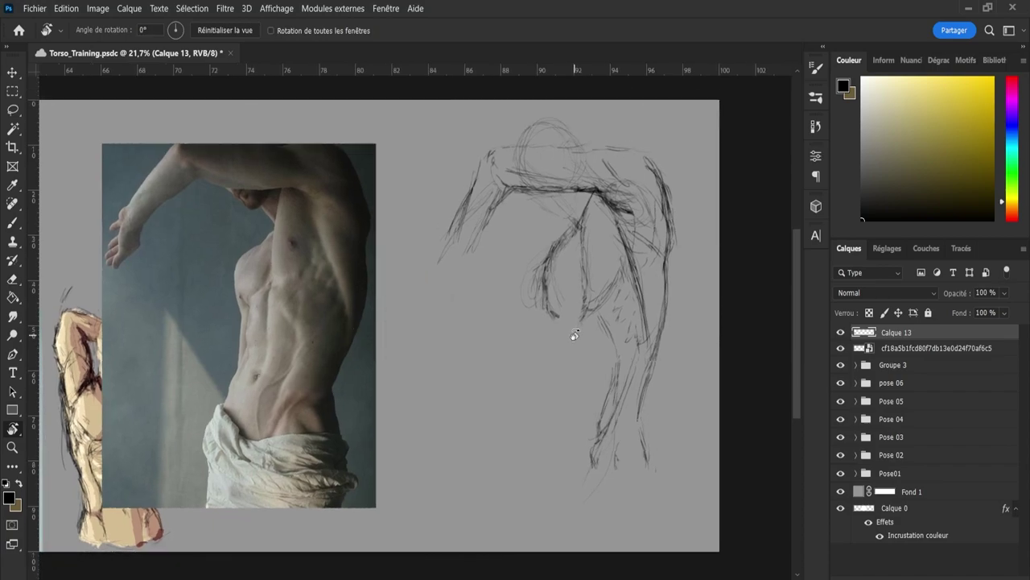
key("b")
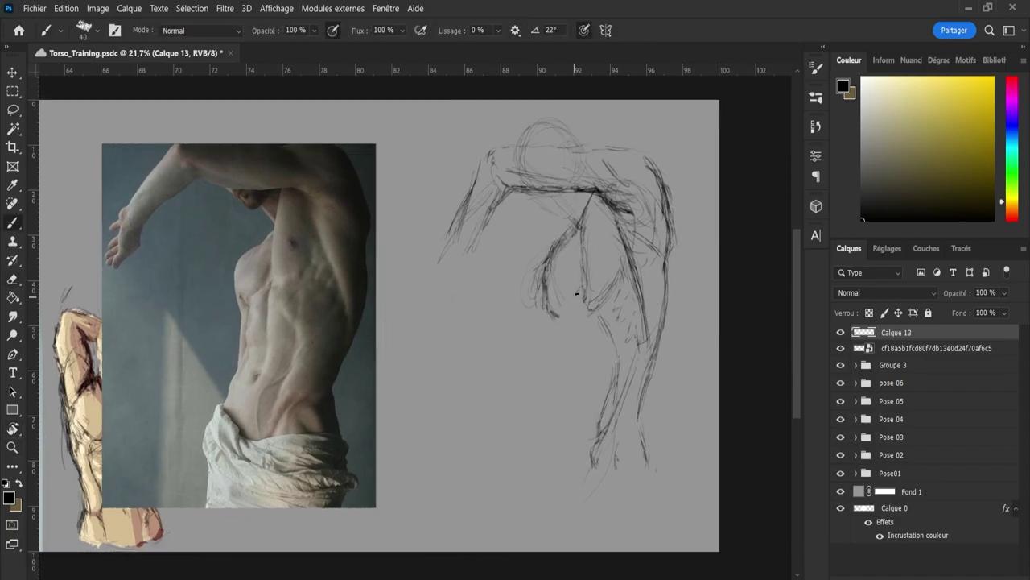
left_click_drag(581, 288, 562, 308)
key("e")
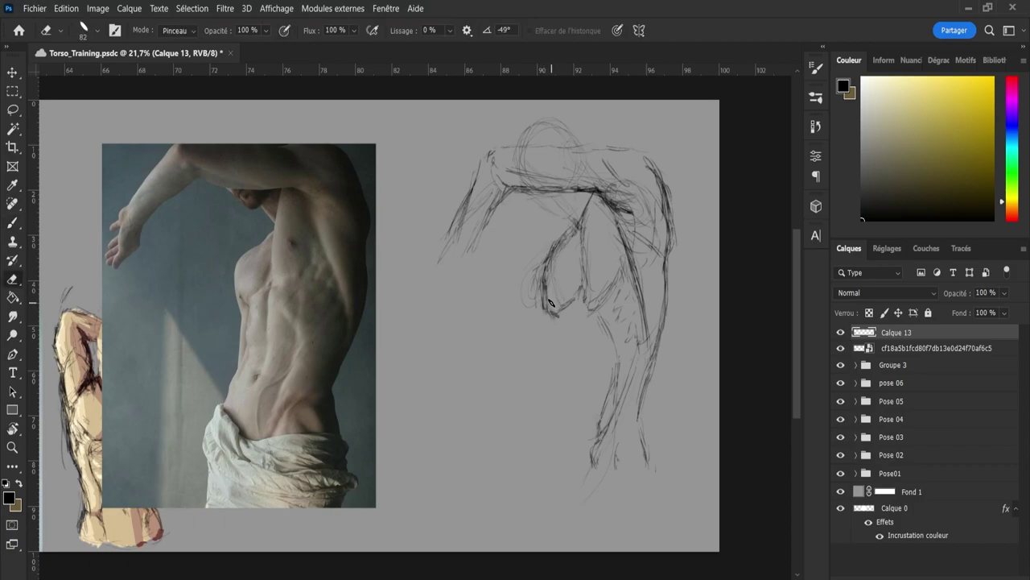
key("b")
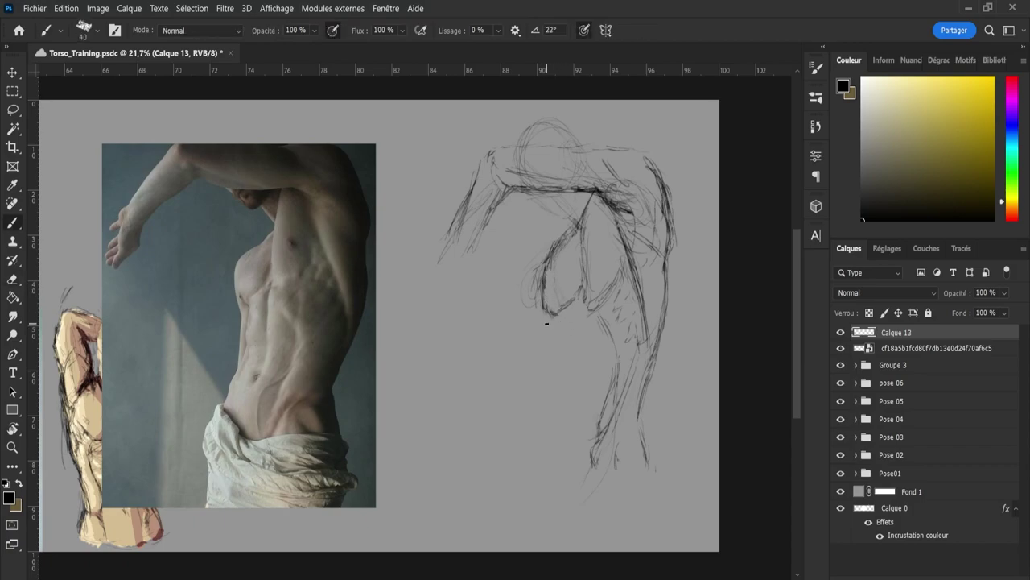
Redraw the belly's front contour further forward down to the hip, mark the navel, and darken the chest's front corner
left_click_drag(554, 321, 557, 350)
left_click_drag(554, 405, 538, 466)
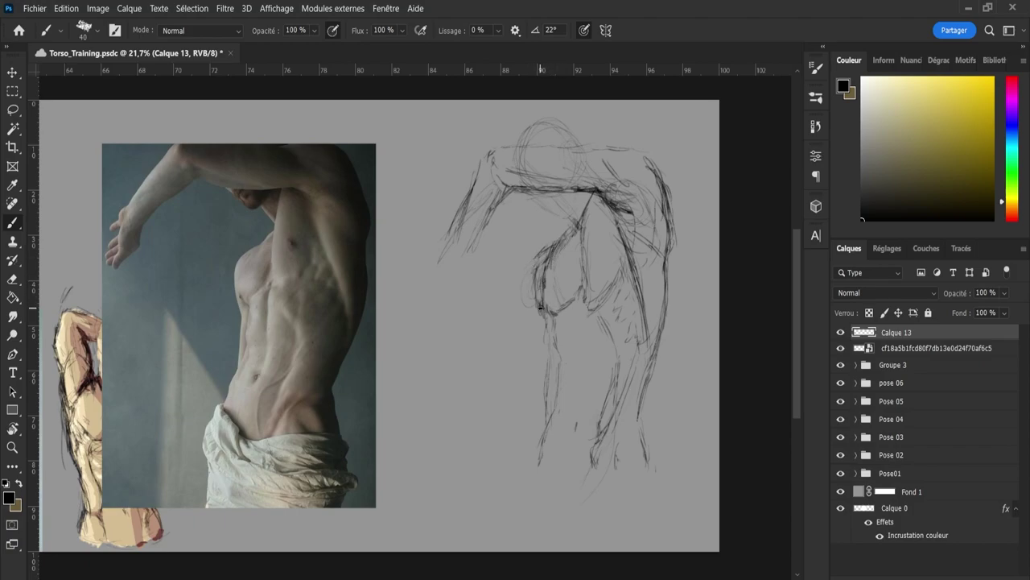
left_click_drag(543, 301, 547, 313)
Erase stray lines along the abdomen's side and restate its contour above the hip
key("e")
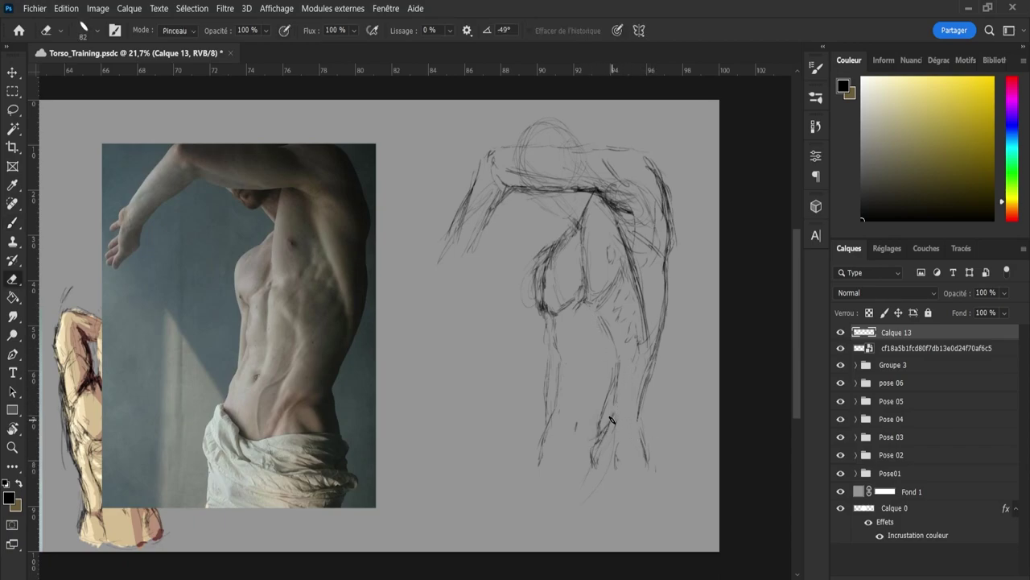
key("b")
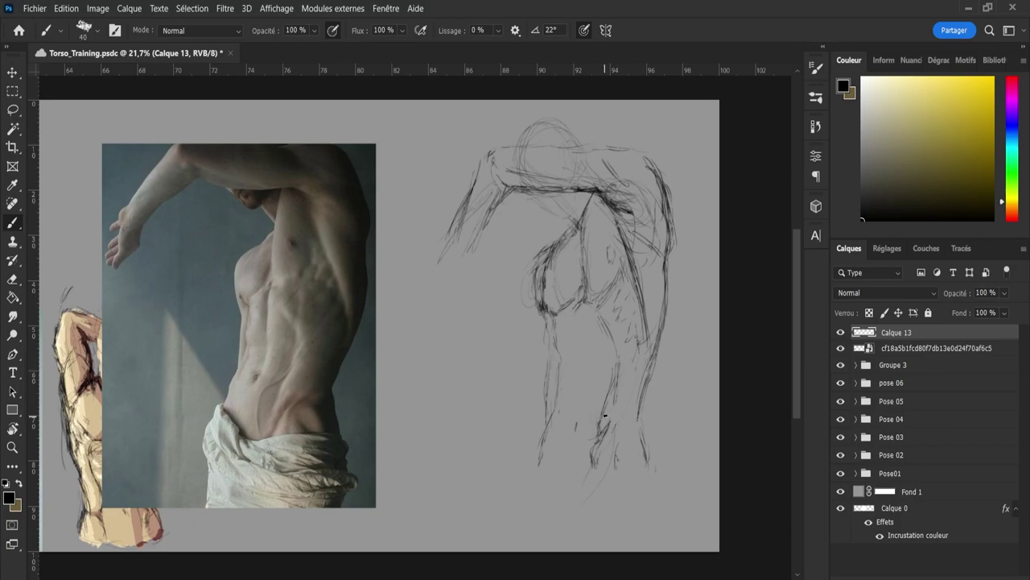
mouse_move(616, 379)
left_mouse_down()
mouse_move(607, 401)
mouse_move(634, 352)
left_mouse_up()
key("e")
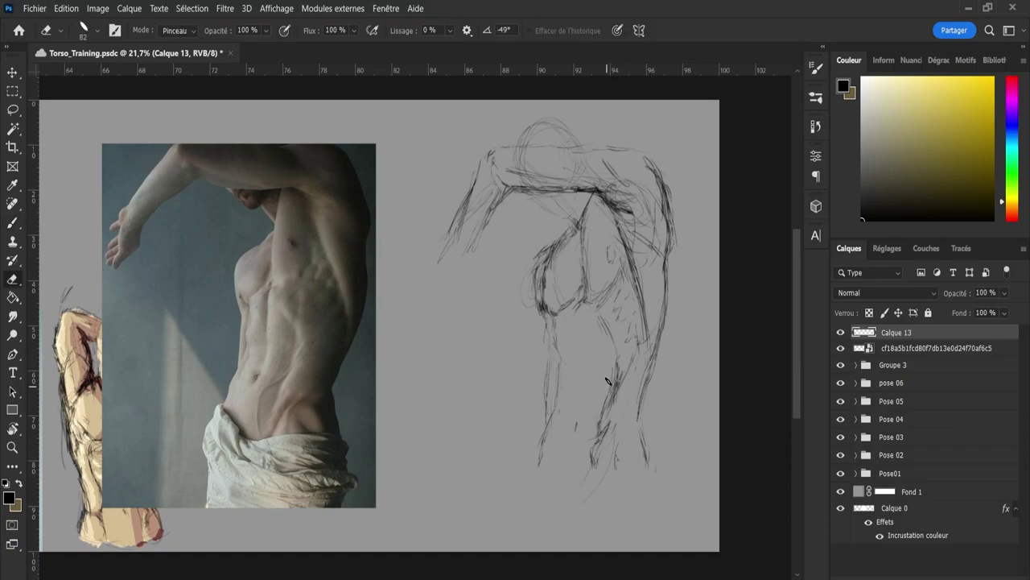
left_click_drag(610, 377, 604, 390)
key("b")
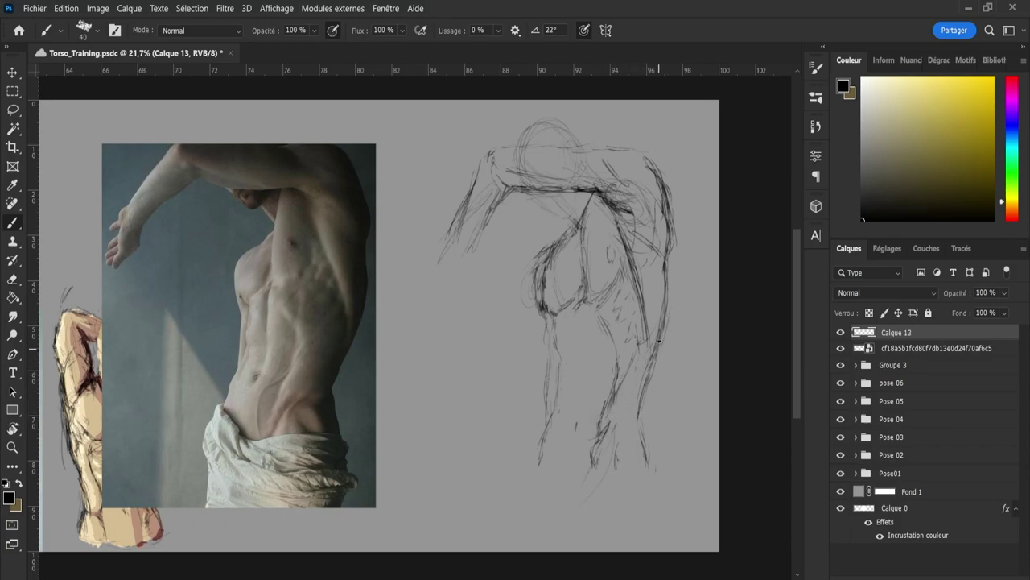
Darken the lower back and hip contour, and reset the colours to default black and white
mouse_move(666, 330)
left_mouse_down()
mouse_move(639, 417)
mouse_move(649, 466)
left_mouse_up()
key("d")
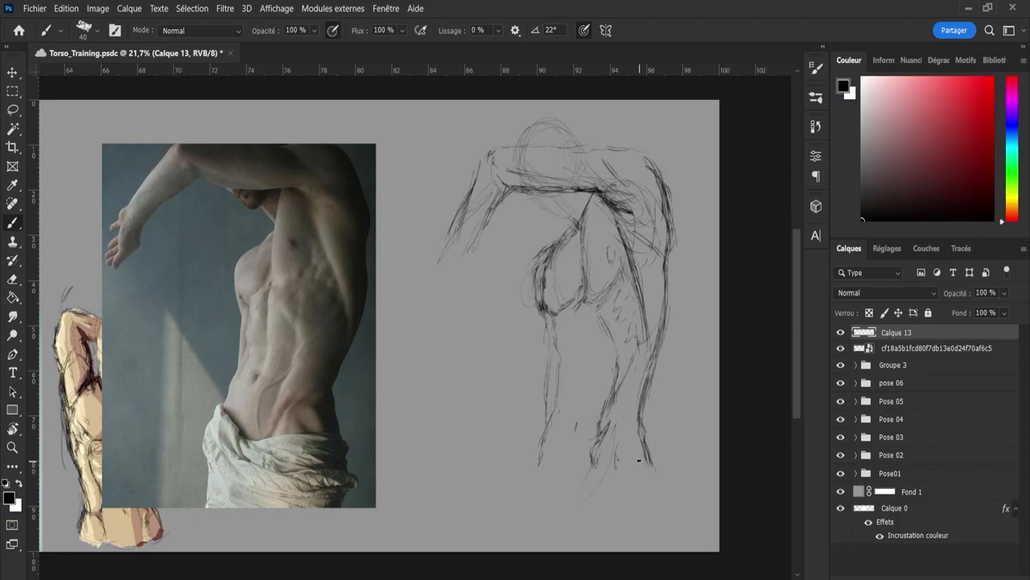
key("e")
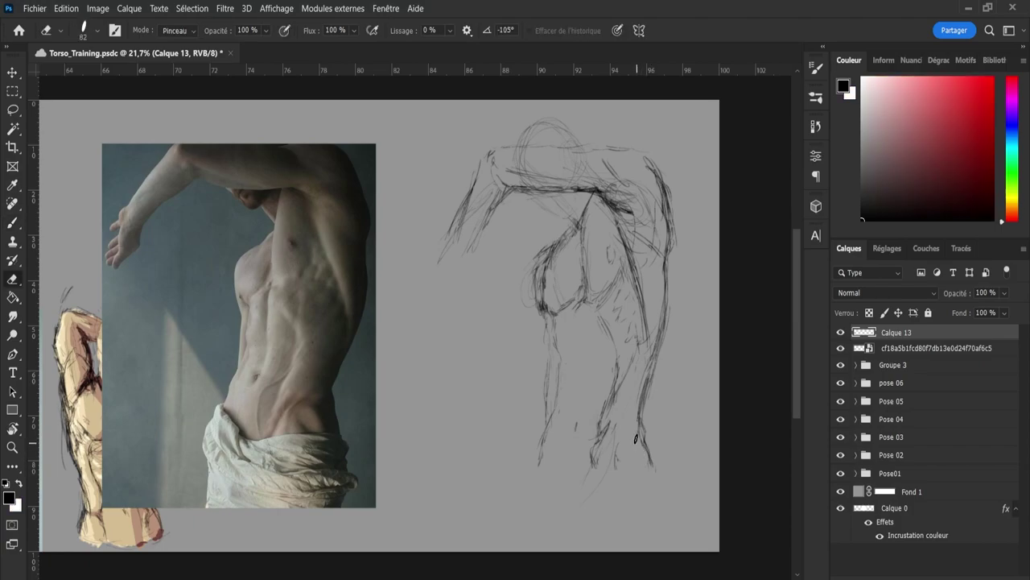
Sketch the abdominal muscle divisions and the curved upper edge of the cloth around the hips
key("b")
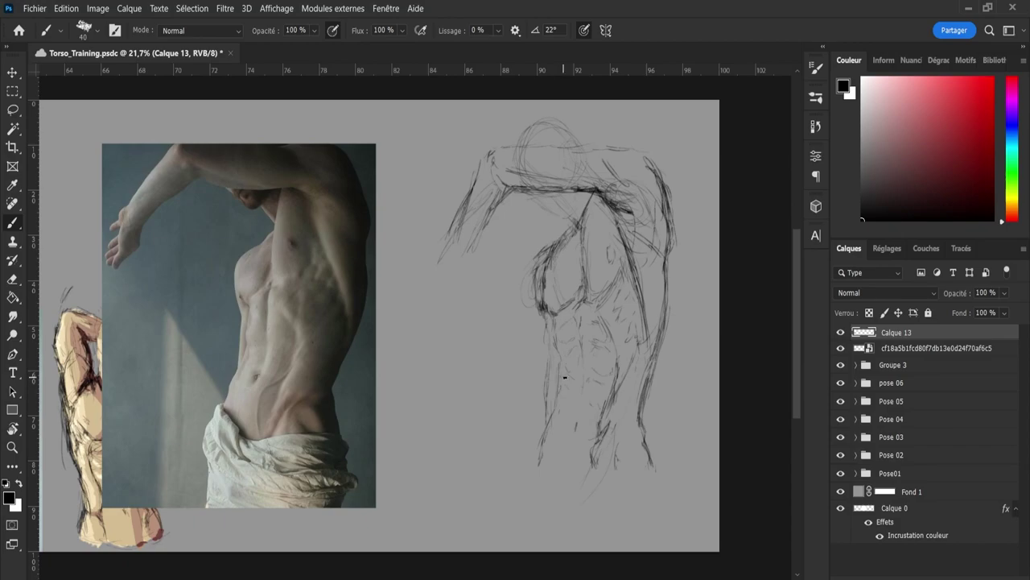
left_click_drag(560, 394, 560, 377)
left_click_drag(536, 474, 588, 491)
left_click_drag(648, 475, 600, 508)
left_click_drag(658, 469, 669, 487)
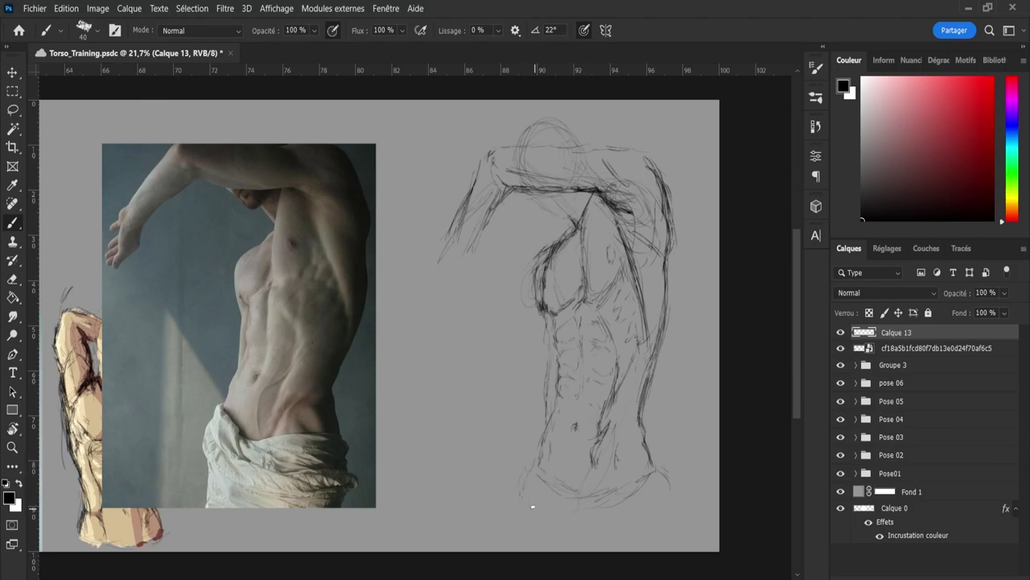
Sketch the draped cloth's folds and lower edges below the hips, and restate the top of the head
left_click_drag(533, 508, 605, 519)
left_click_drag(677, 493, 665, 514)
mouse_move(677, 513)
left_mouse_down()
mouse_move(694, 545)
mouse_move(661, 546)
mouse_move(675, 525)
mouse_move(573, 535)
left_mouse_up()
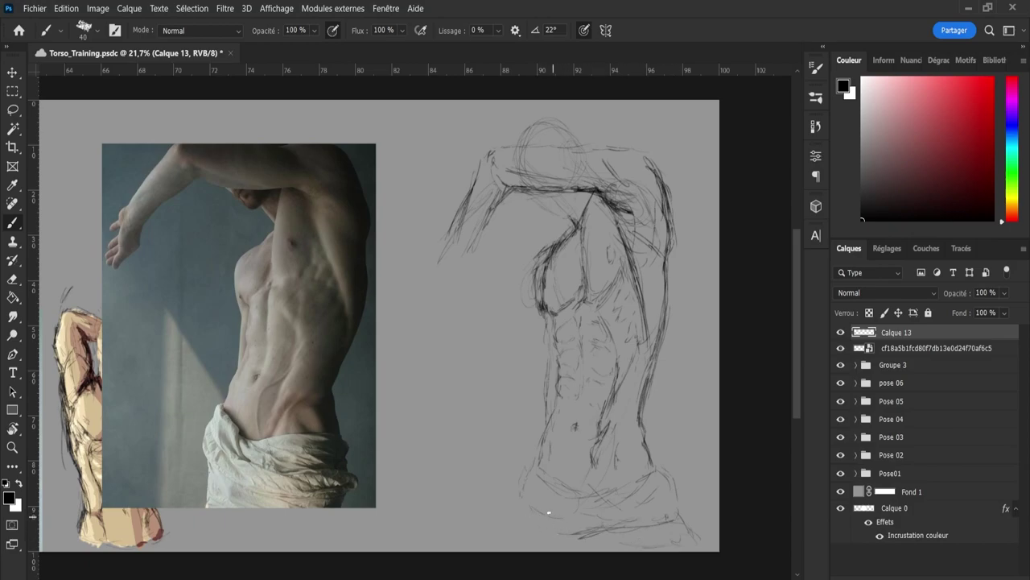
left_click_drag(513, 496, 510, 538)
left_click_drag(516, 123, 534, 112)
left_click_drag(538, 110, 577, 132)
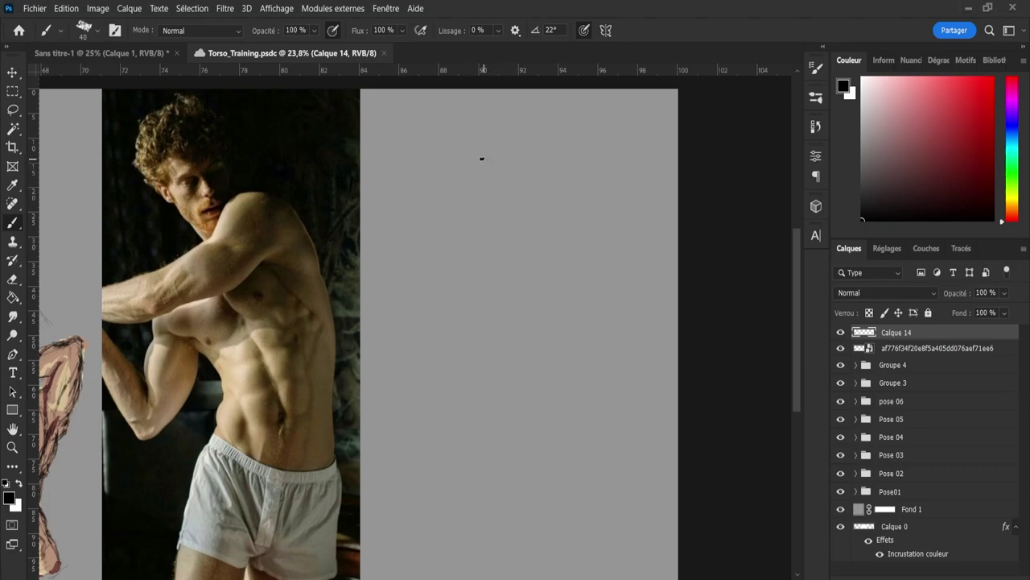
On Calque 14, sketch the new pose's head as an oval with a face centre line, jaw and neck
left_click_drag(481, 159, 479, 186)
mouse_move(494, 141)
left_mouse_down()
mouse_move(476, 196)
mouse_move(499, 142)
mouse_move(487, 198)
mouse_move(502, 186)
mouse_move(510, 140)
mouse_move(492, 203)
mouse_move(473, 166)
mouse_move(499, 177)
left_mouse_up()
left_click_drag(503, 158, 510, 198)
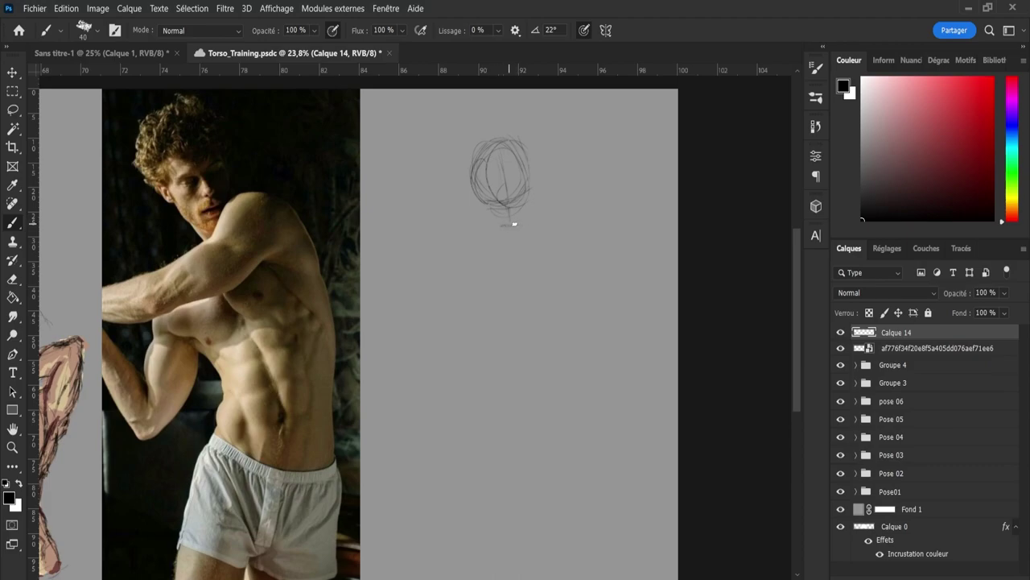
left_click_drag(512, 224, 483, 210)
left_click_drag(490, 217, 521, 223)
mouse_move(531, 211)
left_mouse_down()
mouse_move(506, 232)
mouse_move(478, 202)
left_mouse_up()
left_click_drag(493, 230, 503, 246)
Sketch the slanted shoulder line and rough in the near shoulder and the far side of the chest
left_click_drag(530, 193, 544, 230)
left_click_drag(479, 281, 528, 251)
left_click_drag(539, 221, 572, 239)
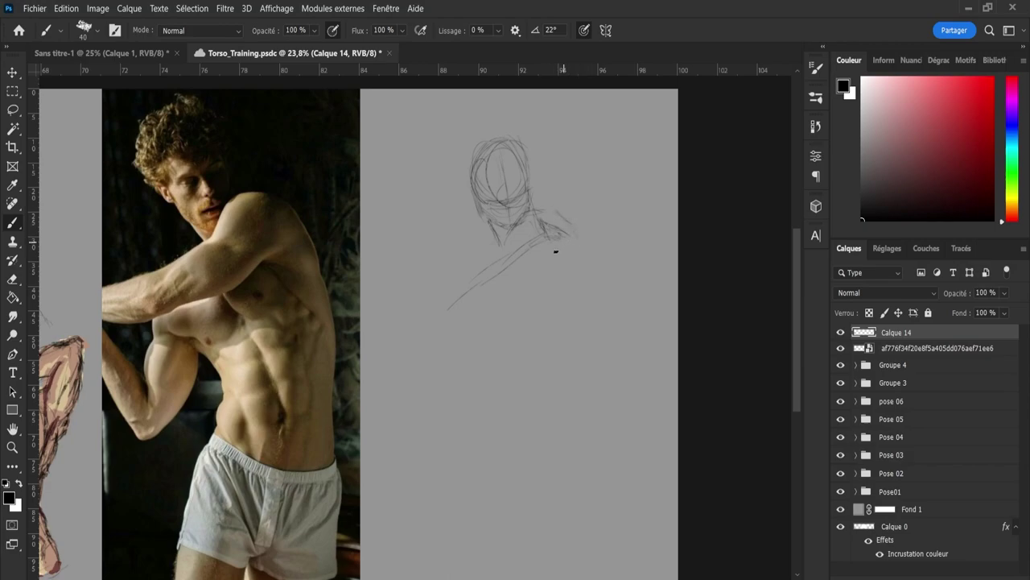
mouse_move(513, 251)
left_mouse_down()
mouse_move(571, 247)
mouse_move(546, 268)
mouse_move(543, 258)
mouse_move(581, 243)
left_mouse_up()
left_click_drag(480, 280, 475, 318)
left_click_drag(561, 211, 594, 232)
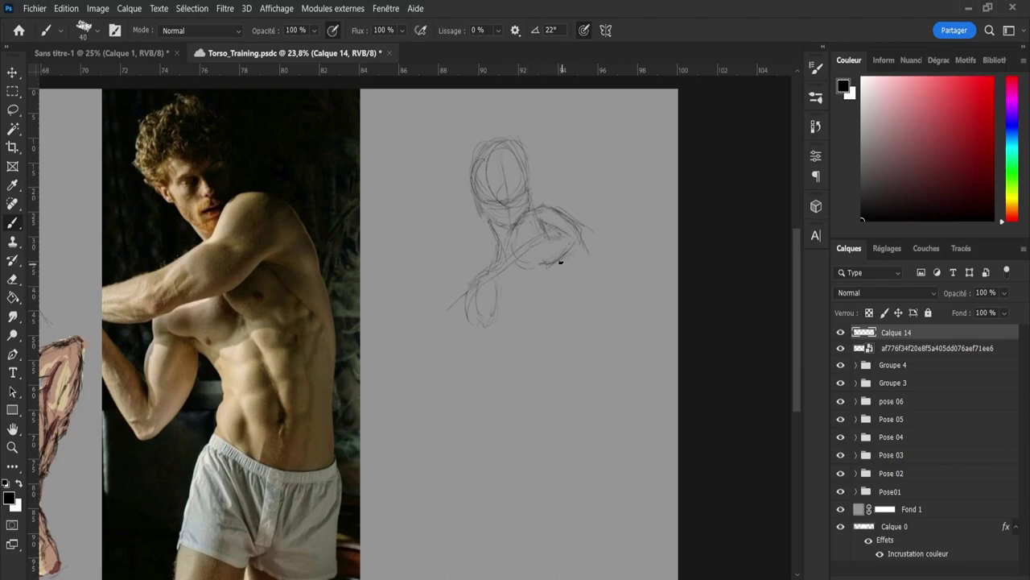
Mark the armpit and draw long guide curves for the torso's outer side and the concave front side
mouse_move(562, 262)
left_mouse_down()
mouse_move(573, 272)
mouse_move(584, 248)
mouse_move(571, 271)
left_mouse_up()
mouse_move(572, 215)
left_mouse_down()
mouse_move(591, 444)
mouse_move(566, 482)
left_mouse_up()
left_click_drag(478, 336, 462, 469)
Sketch the near arm across the chest, with the upper arm, elbow and both edges of the extended forearm
left_click_drag(494, 248, 464, 292)
mouse_move(488, 252)
left_mouse_down()
mouse_move(451, 291)
mouse_move(467, 309)
mouse_move(532, 272)
left_mouse_up()
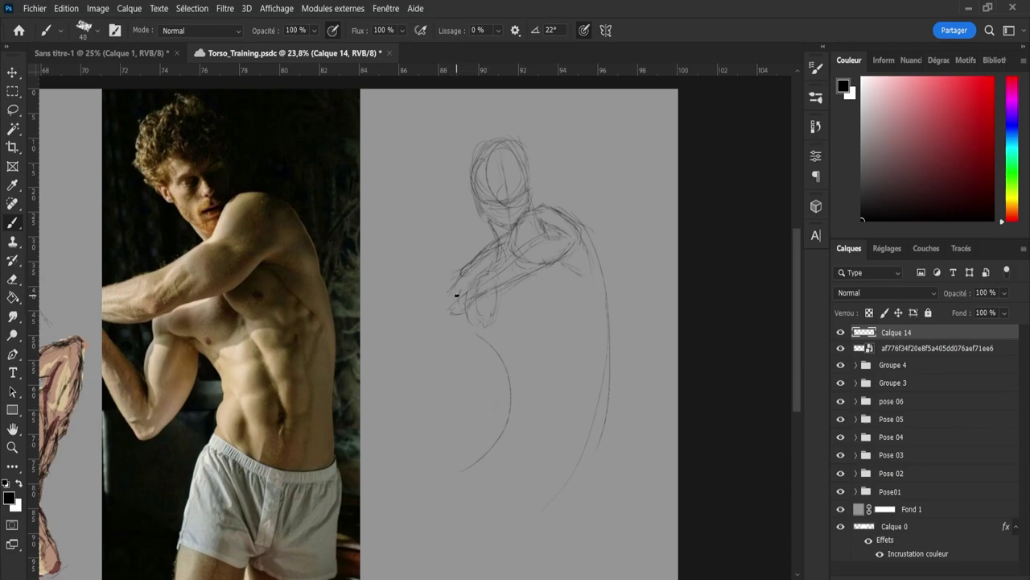
mouse_move(464, 303)
left_mouse_down()
mouse_move(445, 300)
mouse_move(462, 276)
mouse_move(472, 293)
left_mouse_up()
mouse_move(406, 304)
left_mouse_down()
mouse_move(448, 309)
mouse_move(383, 299)
left_mouse_up()
mouse_move(445, 272)
left_mouse_down()
mouse_move(392, 269)
mouse_move(377, 278)
left_mouse_up()
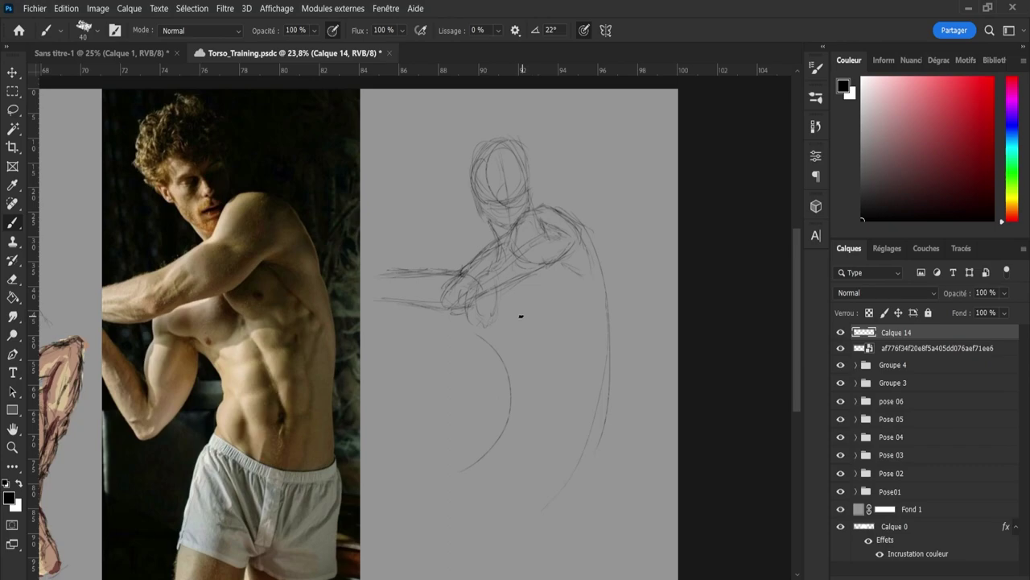
Sketch the abdomen's centre line and the lower edges of both pectorals beneath the arm
mouse_move(532, 284)
left_mouse_down()
mouse_move(553, 356)
mouse_move(545, 428)
left_mouse_up()
left_click_drag(562, 342, 553, 427)
left_click_drag(528, 324, 499, 325)
left_click_drag(520, 324, 538, 296)
left_click_drag(596, 278, 612, 322)
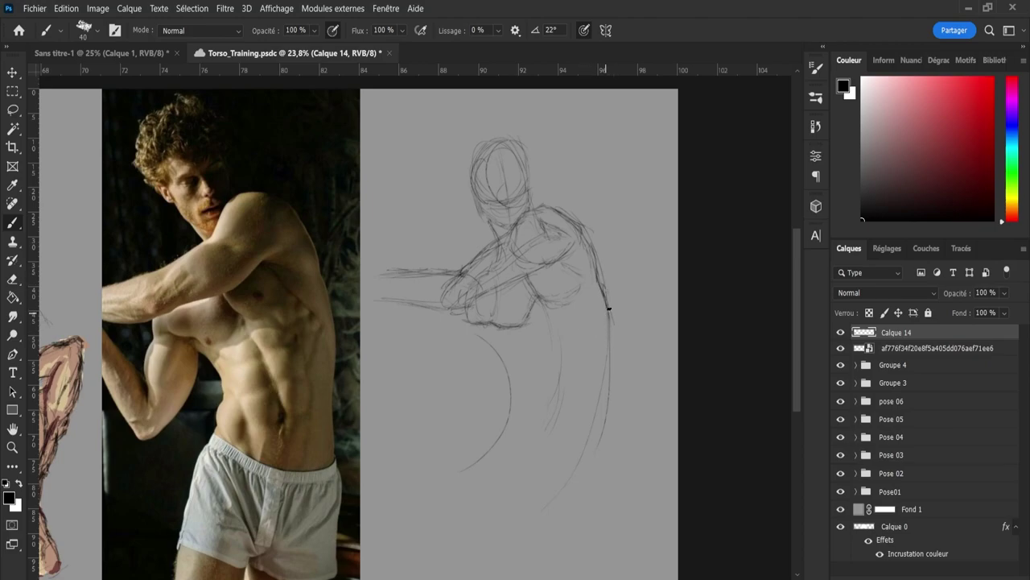
Darken the torso's outer contour from below the shoulder down to the waist
left_click_drag(602, 298, 612, 360)
left_click_drag(596, 262, 605, 292)
mouse_move(605, 350)
left_mouse_down()
mouse_move(589, 424)
mouse_move(602, 448)
left_mouse_up()
mouse_move(605, 396)
left_mouse_down()
mouse_move(611, 451)
mouse_move(601, 416)
mouse_move(607, 375)
left_mouse_up()
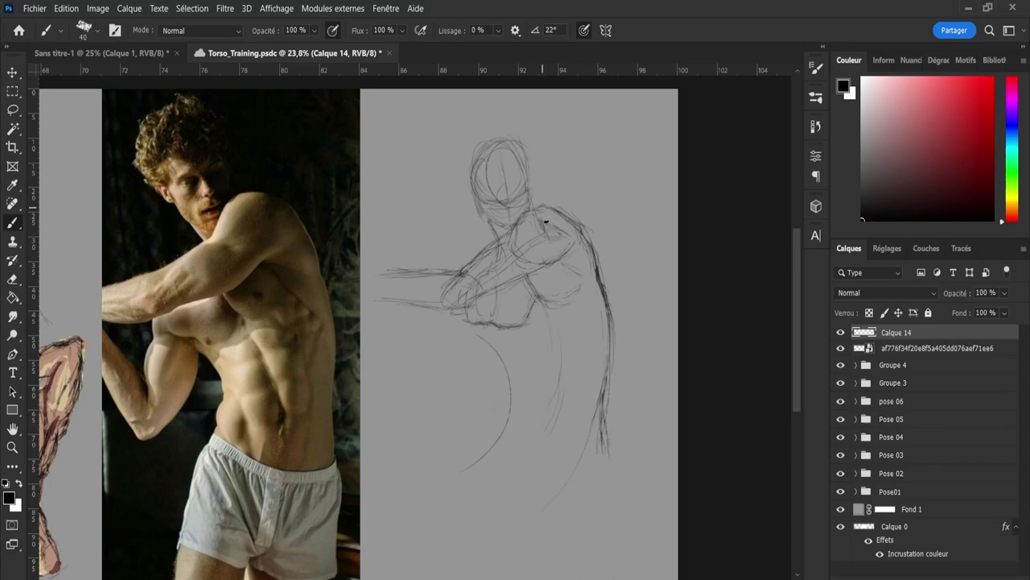
Sketch the side muscle line from the armpit to the waist and reinforce the abdomen's centre line
left_click_drag(563, 263, 587, 285)
mouse_move(595, 275)
left_mouse_down()
mouse_move(603, 317)
mouse_move(583, 392)
left_mouse_up()
mouse_move(545, 317)
left_mouse_down()
mouse_move(556, 397)
mouse_move(553, 377)
mouse_move(561, 381)
mouse_move(553, 427)
left_mouse_up()
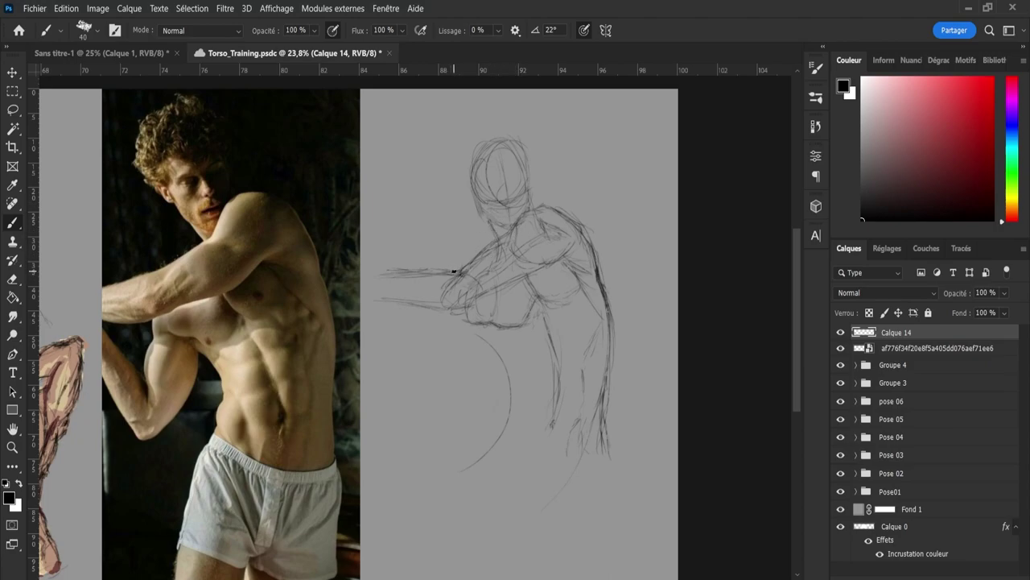
Darken the near arm's contours over the shoulder, along the forearm, and under the upper arm
left_click_drag(457, 274, 477, 256)
mouse_move(477, 256)
left_mouse_down()
mouse_move(479, 252)
mouse_move(511, 240)
mouse_move(488, 247)
mouse_move(537, 209)
mouse_move(511, 246)
mouse_move(516, 223)
mouse_move(536, 208)
mouse_move(585, 227)
mouse_move(566, 216)
mouse_move(575, 219)
mouse_move(594, 255)
left_mouse_up()
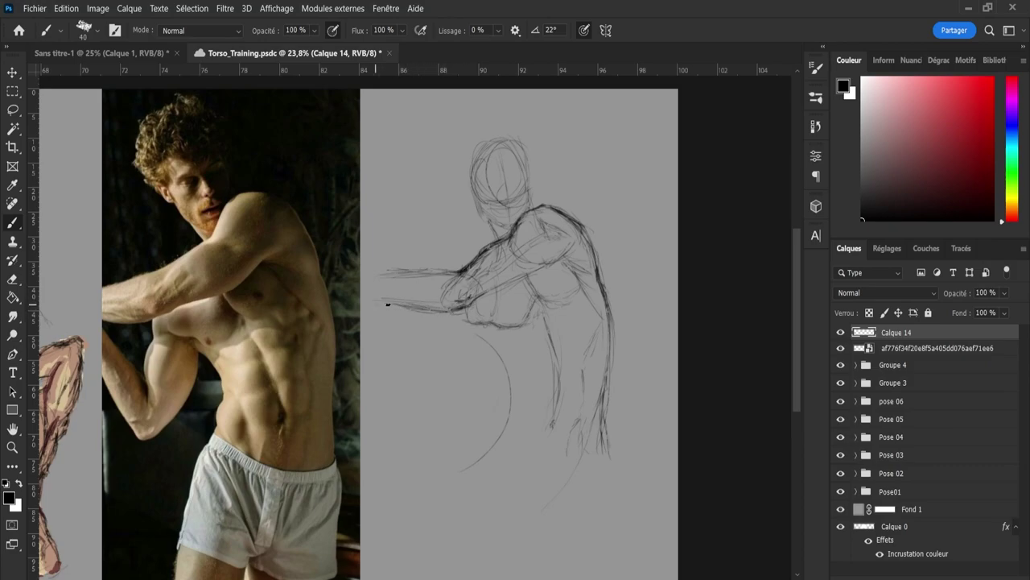
mouse_move(378, 304)
left_mouse_down()
mouse_move(451, 270)
mouse_move(387, 270)
mouse_move(428, 272)
mouse_move(389, 272)
mouse_move(424, 272)
mouse_move(409, 297)
mouse_move(373, 302)
mouse_move(384, 301)
mouse_move(370, 280)
left_mouse_up()
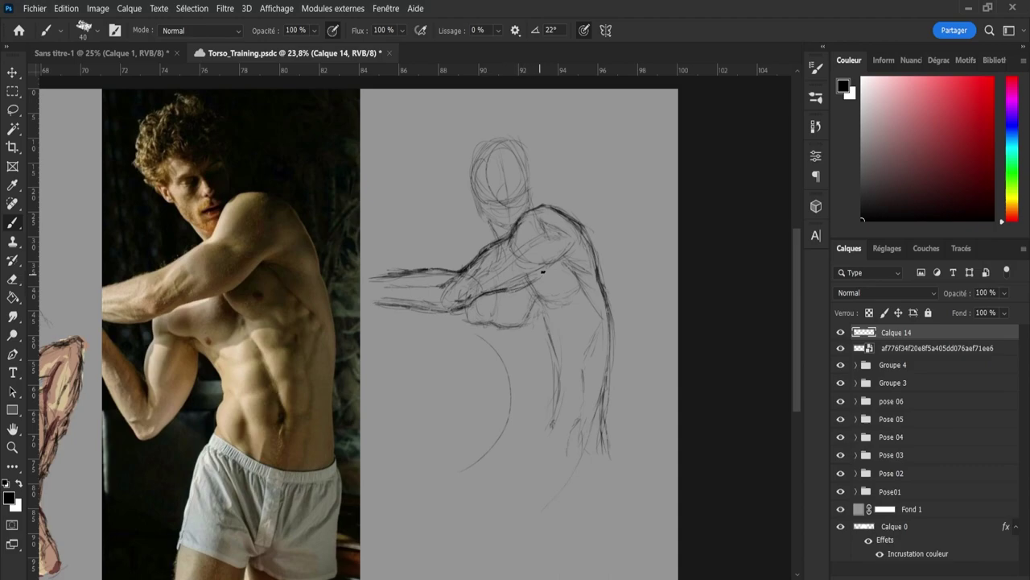
mouse_move(489, 294)
left_mouse_down()
mouse_move(533, 283)
mouse_move(524, 287)
mouse_move(570, 254)
mouse_move(545, 264)
left_mouse_up()
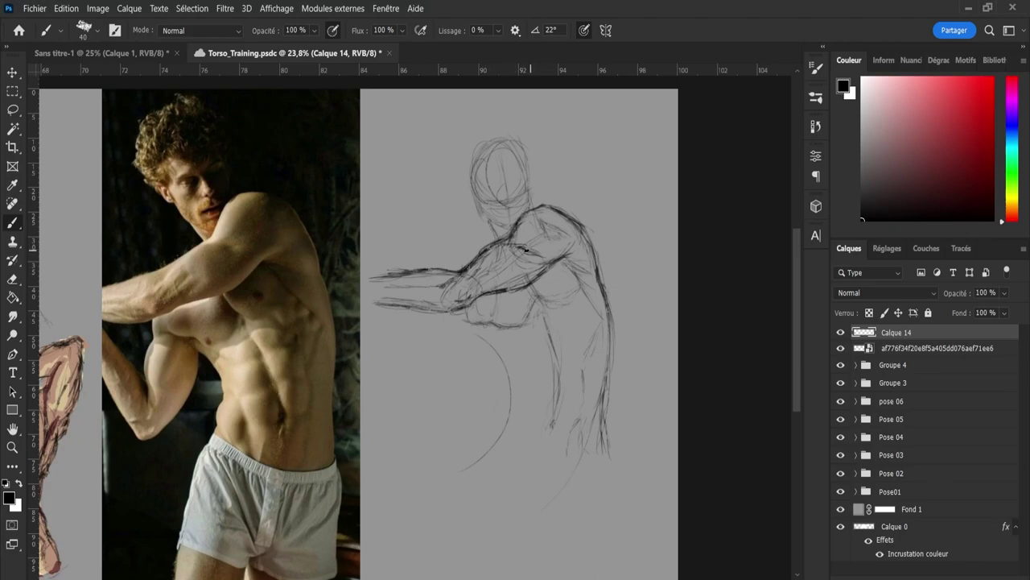
Darken the near upper arm's muscle lines and the torso's outer contour from the armpit down the side
left_click_drag(528, 250, 547, 258)
left_click_drag(469, 278, 476, 272)
left_click_drag(564, 257, 577, 254)
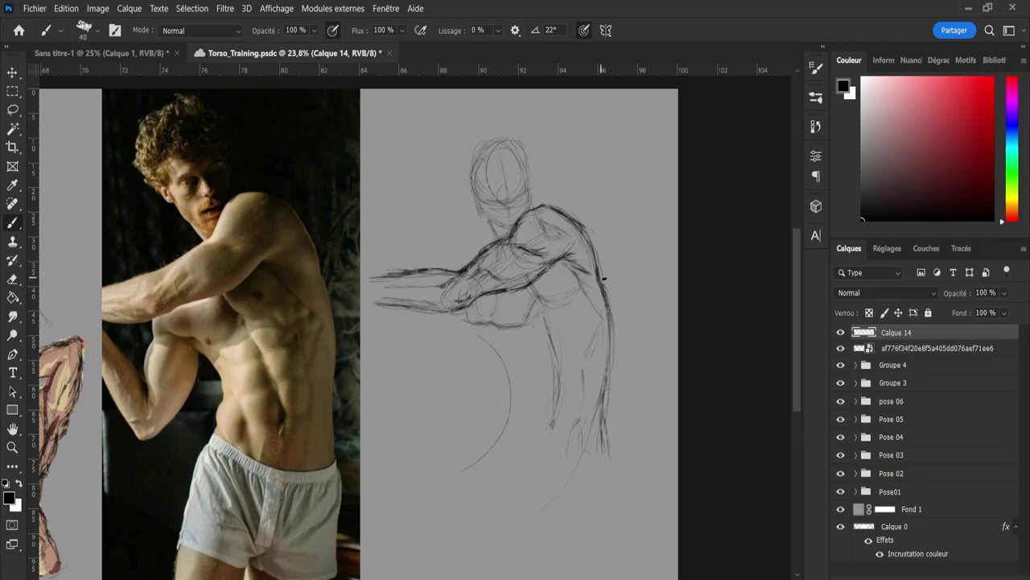
mouse_move(592, 272)
left_mouse_down()
mouse_move(586, 228)
mouse_move(601, 257)
mouse_move(596, 281)
mouse_move(542, 254)
mouse_move(616, 301)
mouse_move(597, 271)
mouse_move(606, 281)
mouse_move(601, 378)
left_mouse_up()
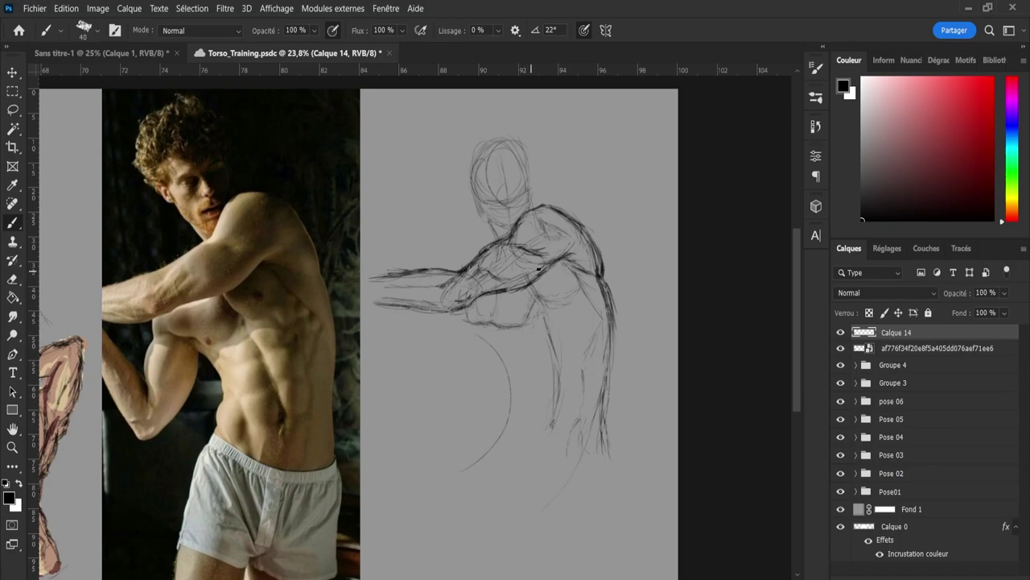
left_click_drag(563, 261, 609, 326)
left_click_drag(606, 284, 613, 349)
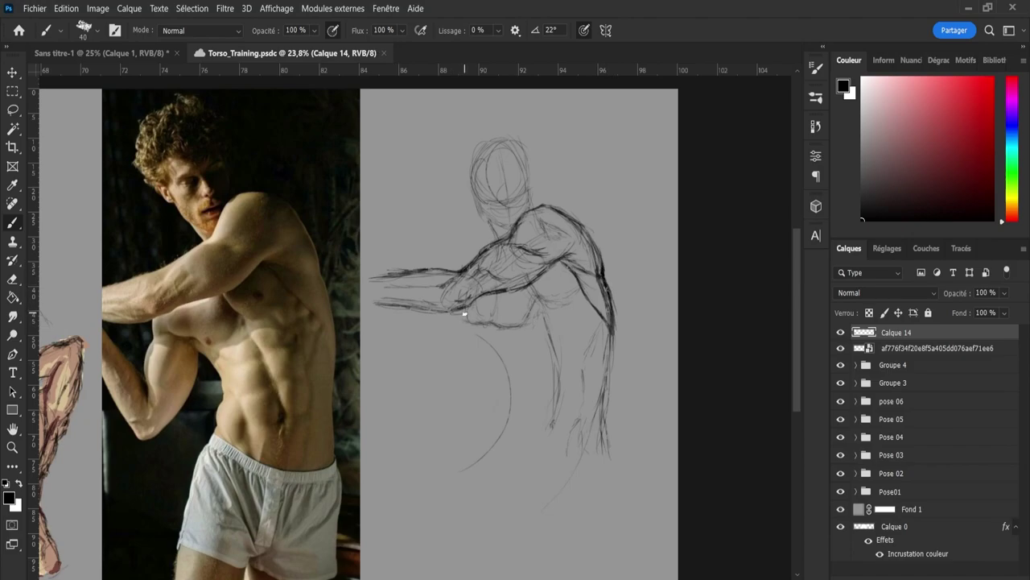
Darken the waist contour from the far pectoral down to the hip and sketch the abdominal muscle lines
left_click(467, 318)
mouse_move(482, 328)
left_mouse_down()
mouse_move(512, 401)
mouse_move(497, 431)
left_mouse_up()
left_click_drag(493, 436, 515, 447)
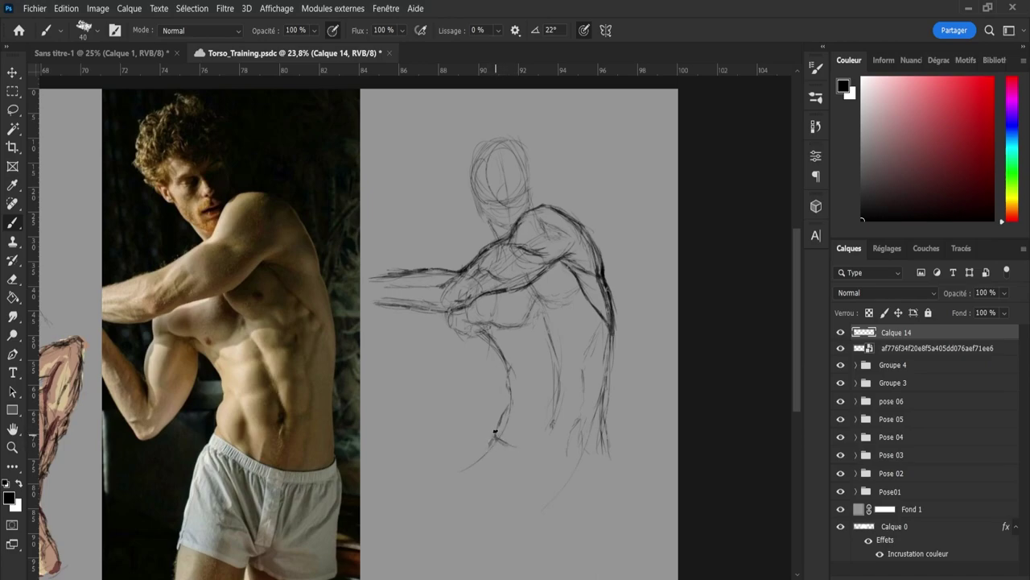
left_click_drag(496, 432, 509, 375)
key("e")
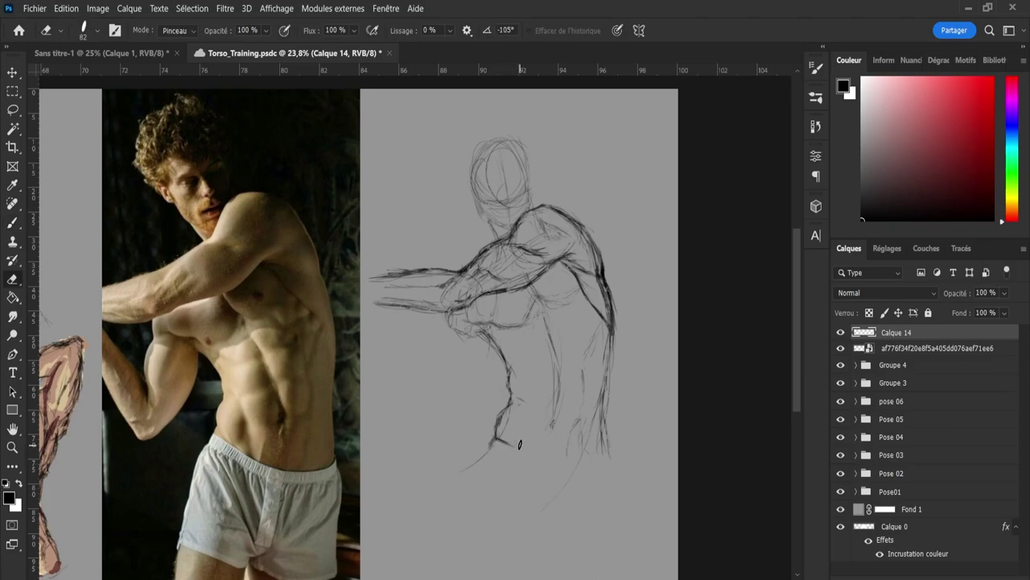
key("b")
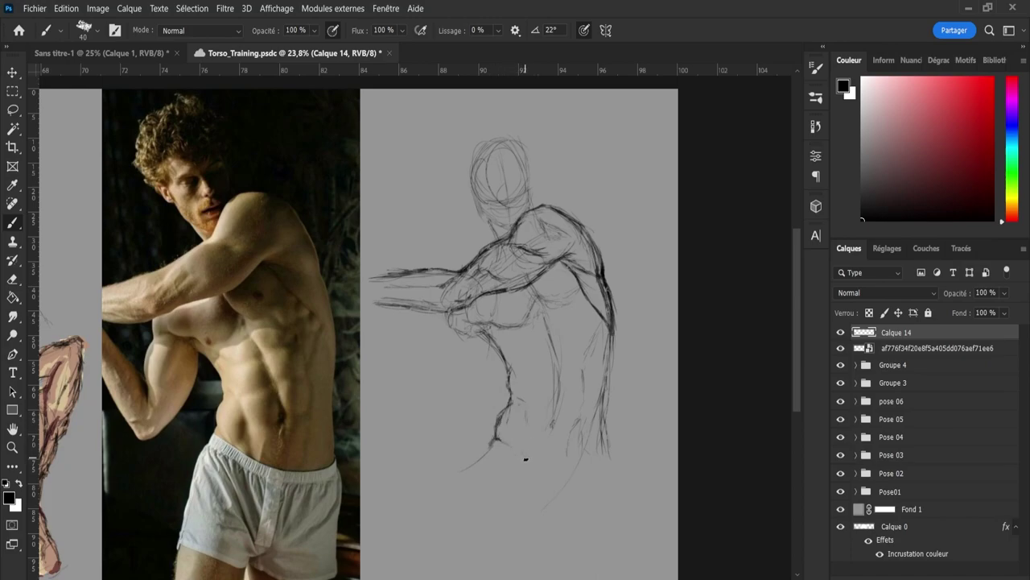
left_click_drag(525, 458, 528, 425)
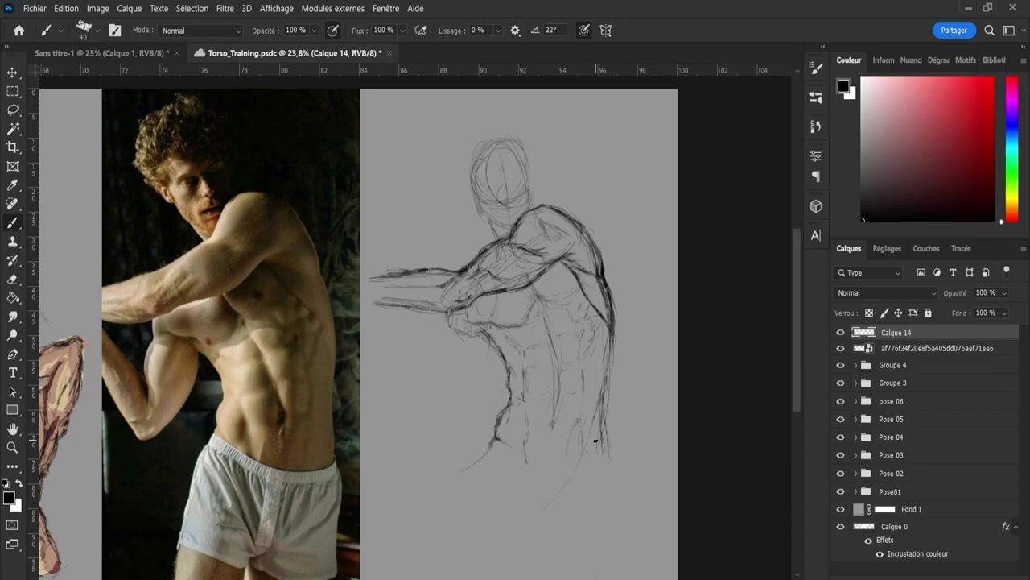
Sketch the bent far arm below the chest, with its forearm guide lines, oval upper arm and pointed elbow
left_click_drag(380, 356, 430, 412)
left_click_drag(475, 354, 441, 419)
mouse_move(438, 355)
left_mouse_down()
mouse_move(439, 375)
mouse_move(451, 336)
mouse_move(437, 364)
left_mouse_up()
left_click_drag(452, 324, 435, 395)
left_click_drag(483, 337, 476, 408)
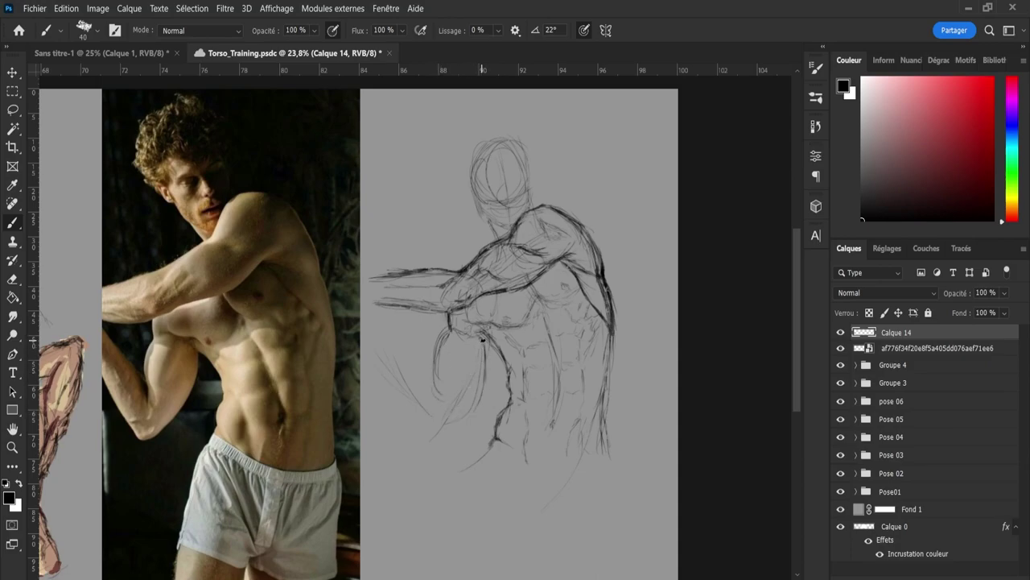
mouse_move(486, 334)
left_mouse_down()
mouse_move(479, 390)
mouse_move(444, 425)
left_mouse_up()
left_click_drag(474, 389, 441, 430)
mouse_move(434, 379)
left_mouse_down()
mouse_move(441, 427)
mouse_move(402, 438)
mouse_move(436, 428)
mouse_move(404, 390)
mouse_move(424, 412)
left_mouse_up()
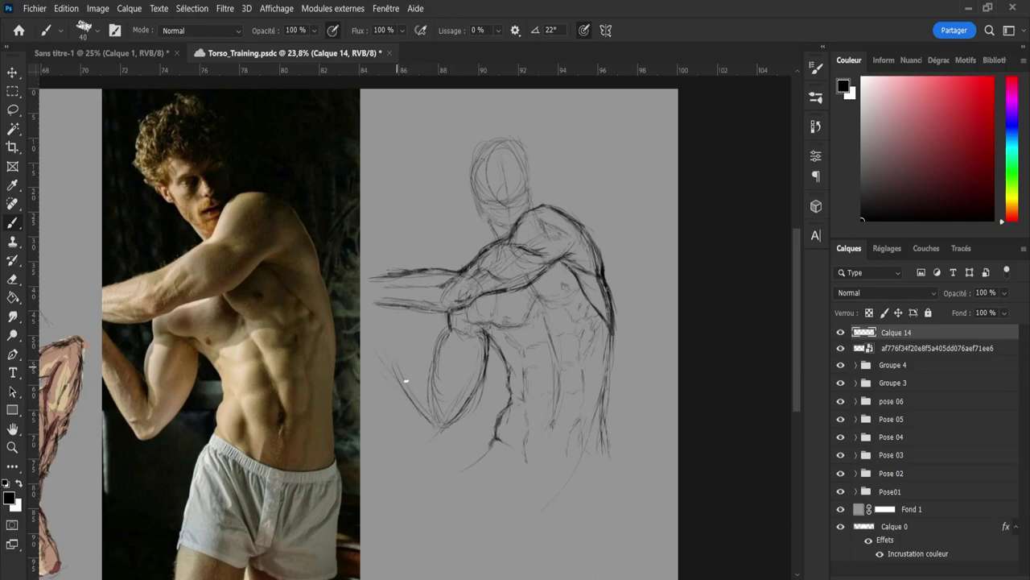
Darken the bent arm's contours down to the elbow and extend both forearms into sketched hands beside the photo
left_click_drag(393, 367, 424, 417)
mouse_move(434, 380)
left_mouse_down()
mouse_move(416, 355)
mouse_move(405, 390)
left_mouse_up()
left_click_drag(388, 337, 411, 356)
left_click_drag(434, 369, 449, 329)
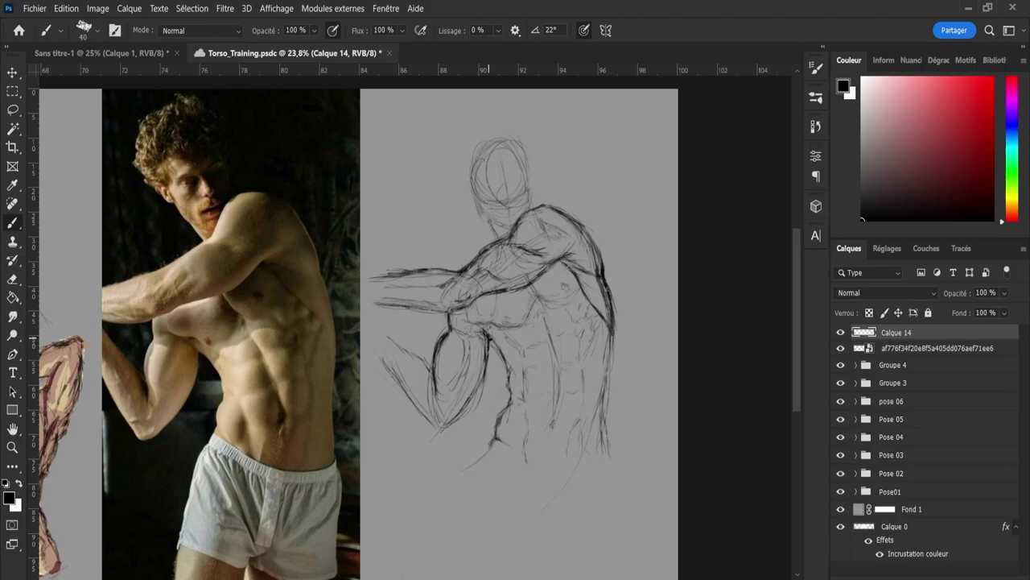
mouse_move(489, 338)
left_mouse_down()
mouse_move(480, 332)
mouse_move(499, 351)
left_mouse_up()
mouse_move(486, 348)
left_mouse_down()
mouse_move(441, 431)
mouse_move(483, 376)
left_mouse_up()
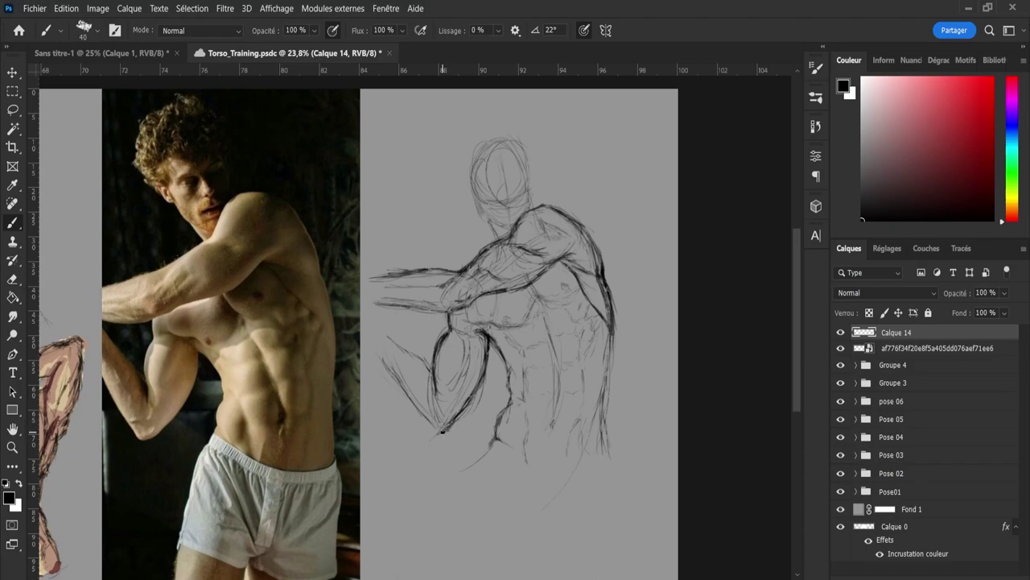
left_click_drag(443, 431, 434, 434)
left_click_drag(363, 270, 366, 251)
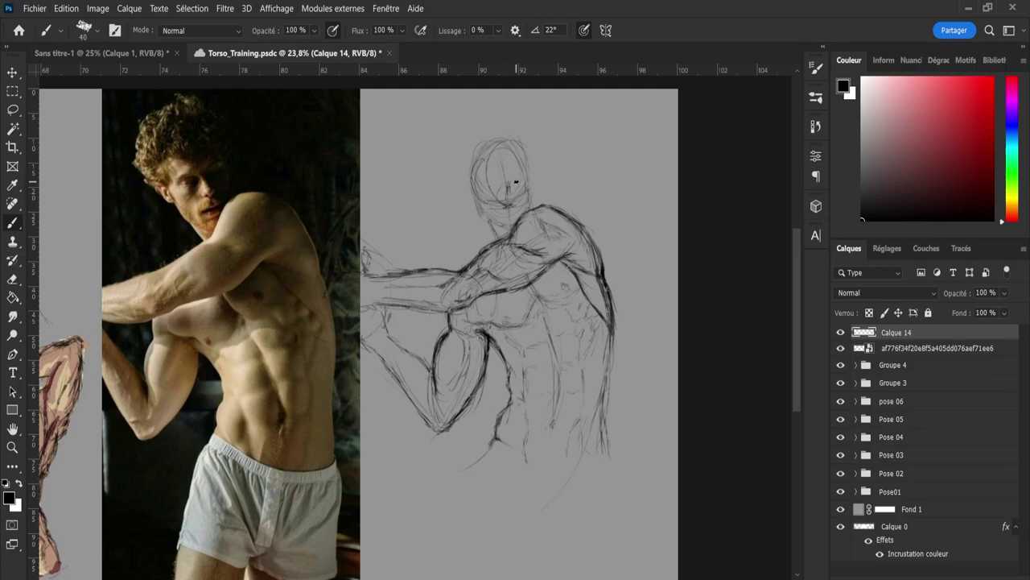
Sketch the facial features, the bearded jaw and the curly hair outline on the head
left_click_drag(515, 182, 524, 180)
left_click_drag(473, 191, 479, 211)
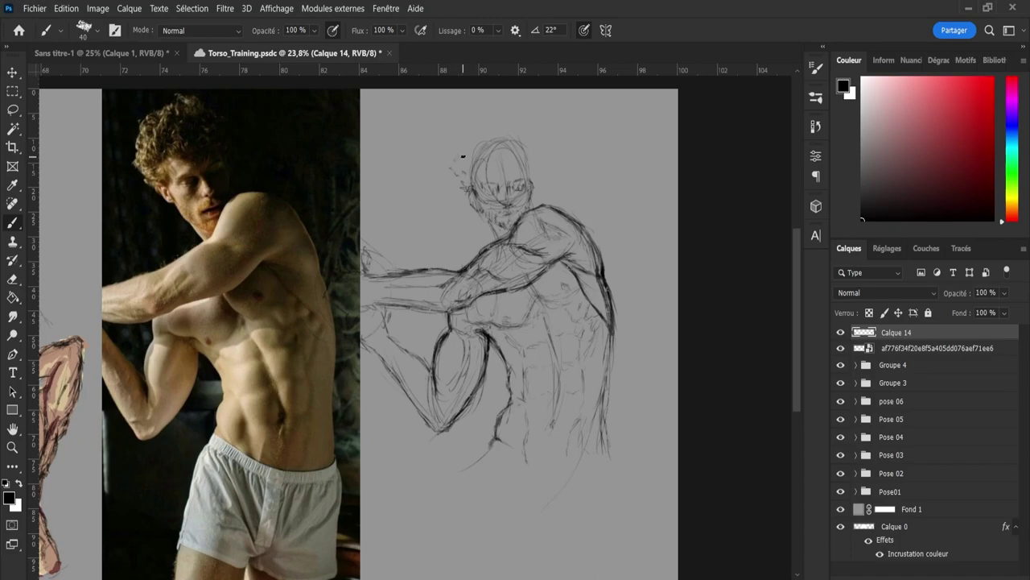
mouse_move(464, 151)
left_mouse_down()
mouse_move(495, 122)
mouse_move(525, 124)
mouse_move(541, 161)
left_mouse_up()
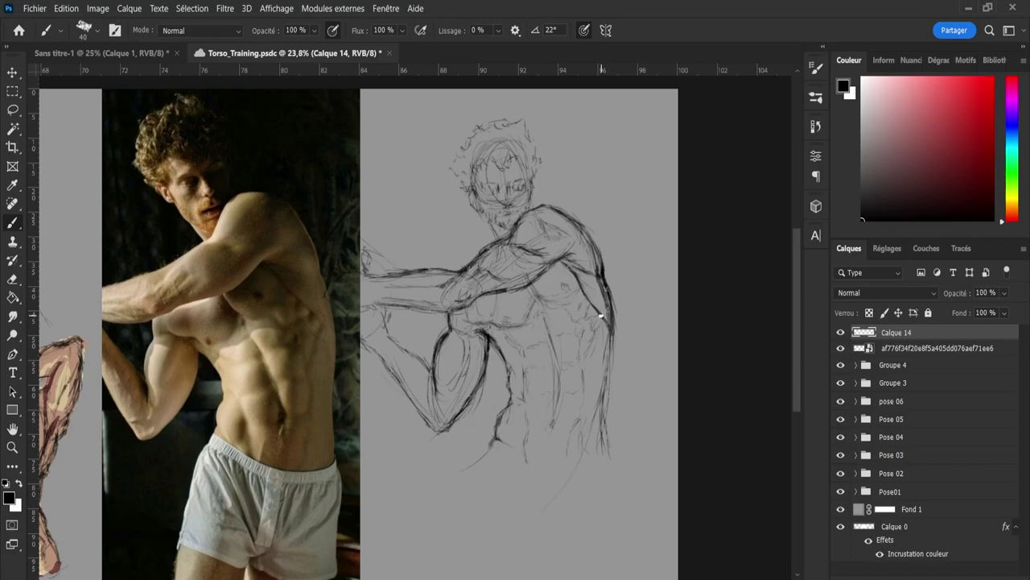
Sketch the curved waistband across the hips and the outer sides of the shorts below it
left_click_drag(603, 430, 608, 475)
mouse_move(489, 450)
left_mouse_down()
mouse_move(528, 474)
mouse_move(507, 456)
left_mouse_up()
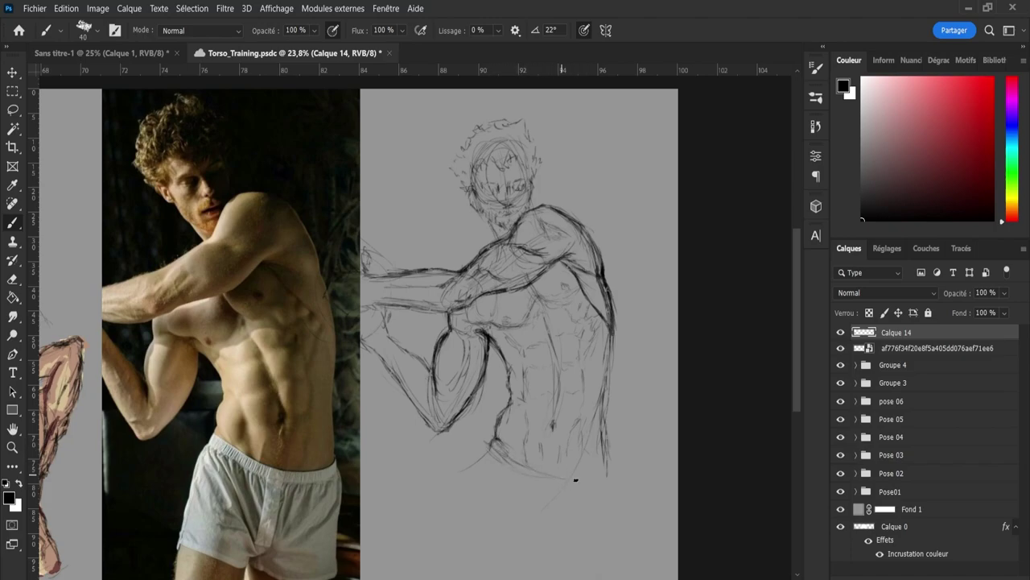
mouse_move(575, 479)
left_mouse_down()
mouse_move(604, 475)
mouse_move(584, 483)
left_mouse_up()
left_click_drag(488, 450, 473, 525)
mouse_move(607, 486)
left_mouse_down()
mouse_move(616, 517)
mouse_move(613, 496)
mouse_move(607, 570)
left_mouse_up()
left_click_drag(471, 505, 470, 567)
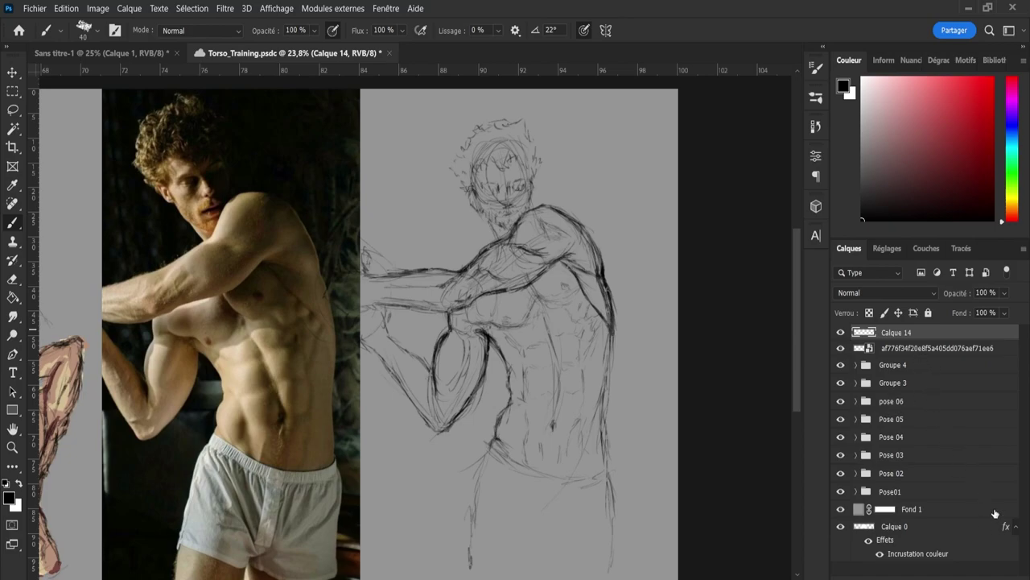
Add a new layer between the reference photo and the sketch, and choose a light beige skin colour
left_click(917, 348)
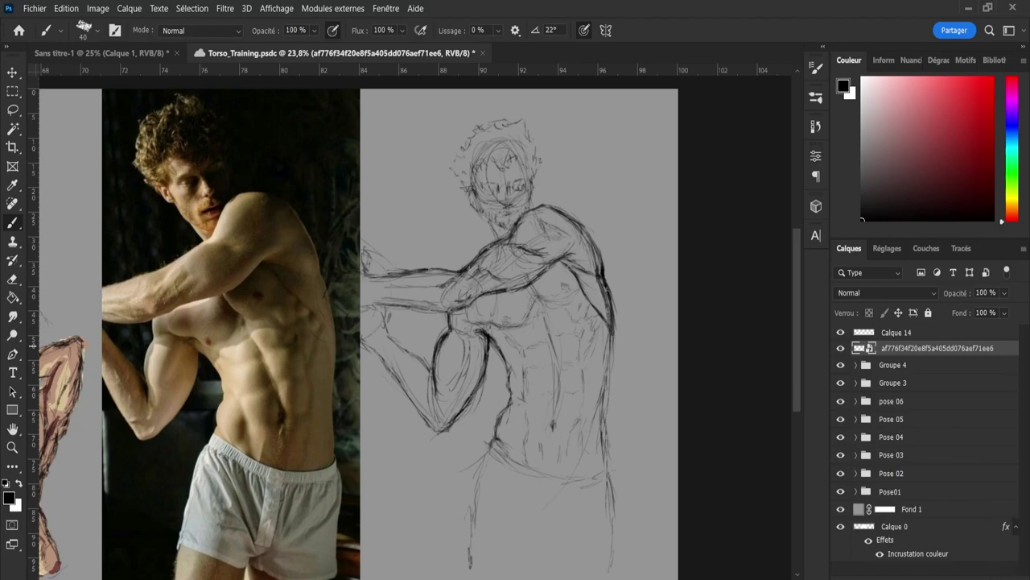
key("ctrl+shift+alt+n")
left_click(897, 335)
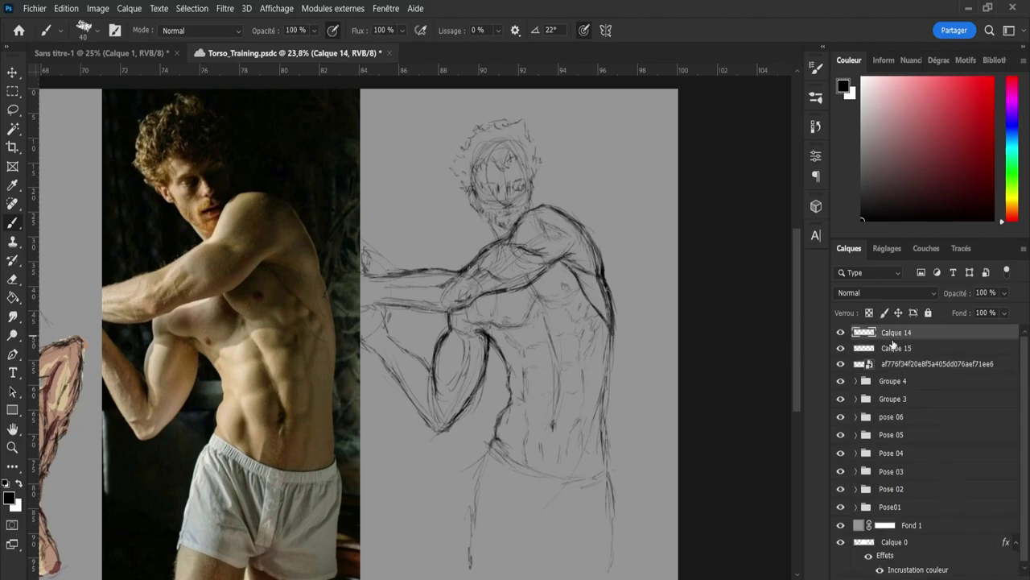
left_click(896, 346)
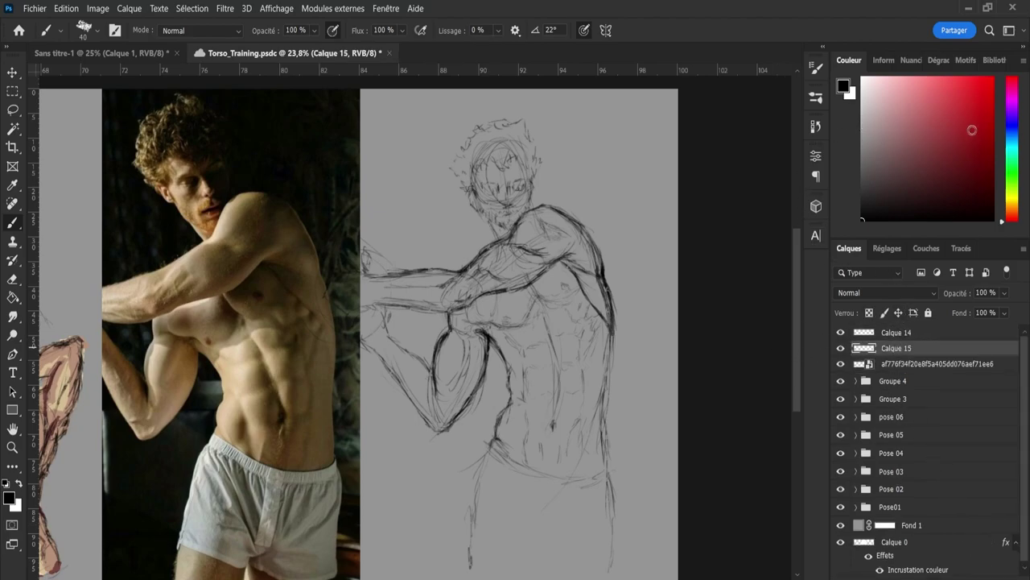
left_click(1013, 207)
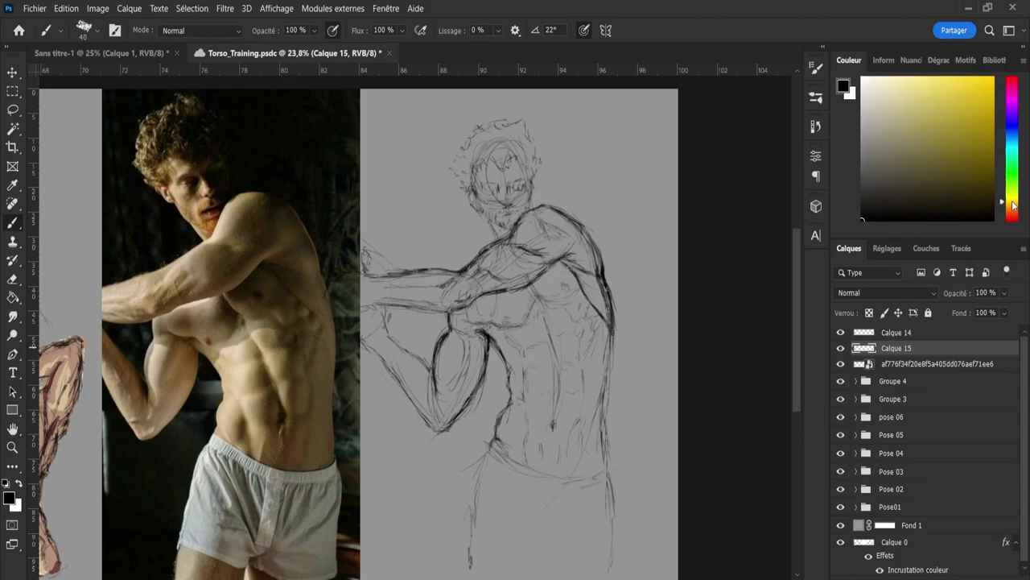
left_click_drag(1014, 207, 1017, 211)
left_click_drag(913, 93, 901, 87)
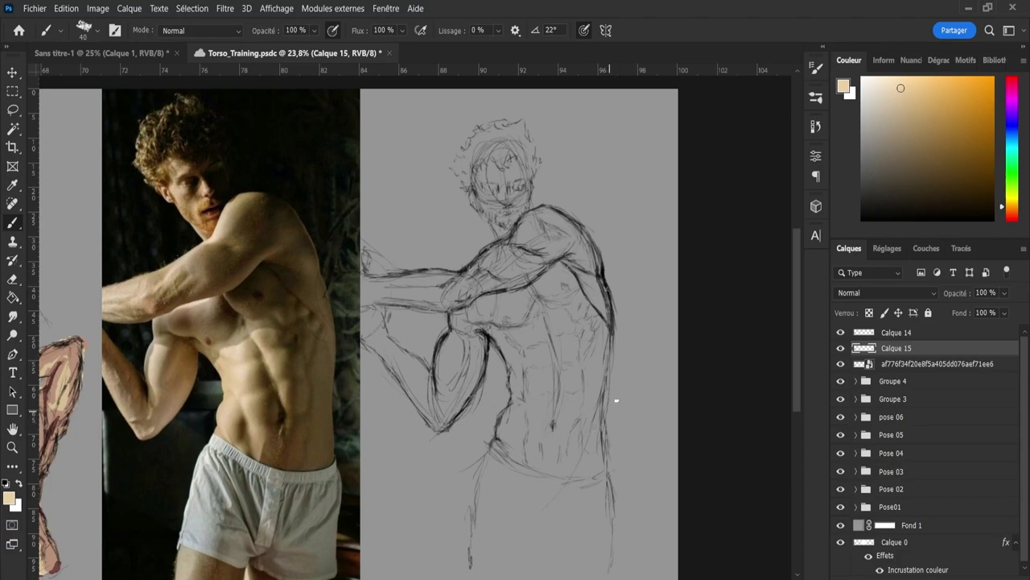
Switch to a solid brush for flat colour, dab beige on the chest, and enlarge the brush to 367 px
right_click(553, 339, "alt")
left_click_drag(543, 301, 556, 360)
key("ctrl+z")
left_click(688, 96)
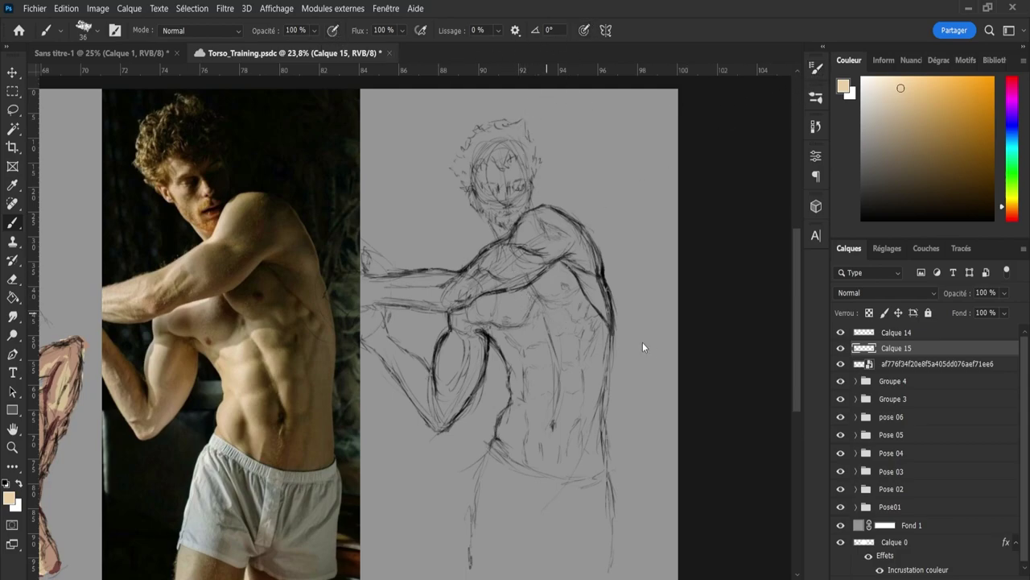
mouse_move(529, 268)
left_mouse_down()
mouse_move(531, 306)
mouse_move(545, 304)
mouse_move(552, 316)
left_mouse_up()
key("bracketright")
key("bracketright")
key("bracketright")
key("bracketright")
key("bracketright")
key("bracketright")
key("bracketright")
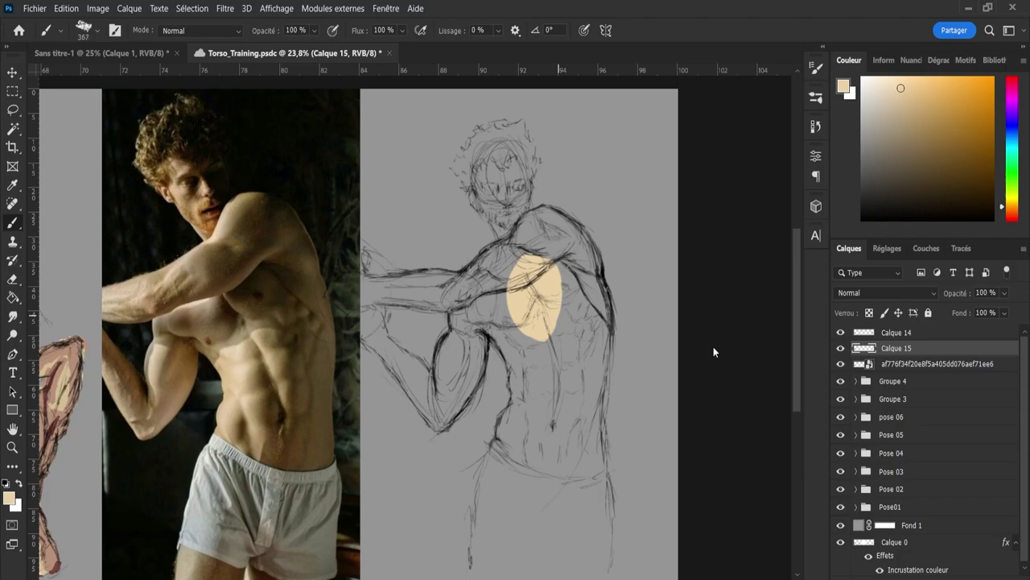
Fill the near upper arm, torso, hips and shorts with flat beige beneath the sketch lines
mouse_move(525, 272)
left_mouse_down()
mouse_move(523, 310)
mouse_move(537, 328)
mouse_move(529, 283)
mouse_move(505, 276)
mouse_move(515, 262)
mouse_move(505, 260)
mouse_move(553, 243)
mouse_move(567, 296)
mouse_move(570, 412)
mouse_move(564, 344)
mouse_move(567, 393)
mouse_move(537, 348)
mouse_move(535, 480)
mouse_move(533, 338)
mouse_move(516, 321)
mouse_move(531, 355)
mouse_move(488, 311)
mouse_move(471, 309)
mouse_move(485, 282)
mouse_move(555, 253)
mouse_move(547, 235)
mouse_move(531, 240)
mouse_move(543, 233)
mouse_move(538, 246)
mouse_move(558, 271)
mouse_move(569, 266)
mouse_move(562, 236)
mouse_move(581, 317)
mouse_move(580, 451)
left_mouse_up()
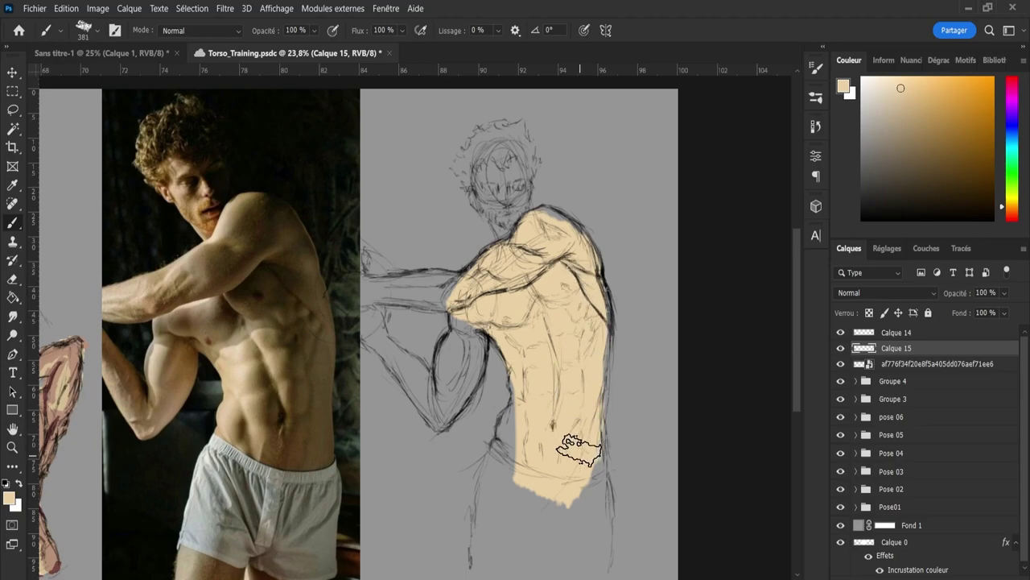
left_click_drag(583, 362, 585, 327)
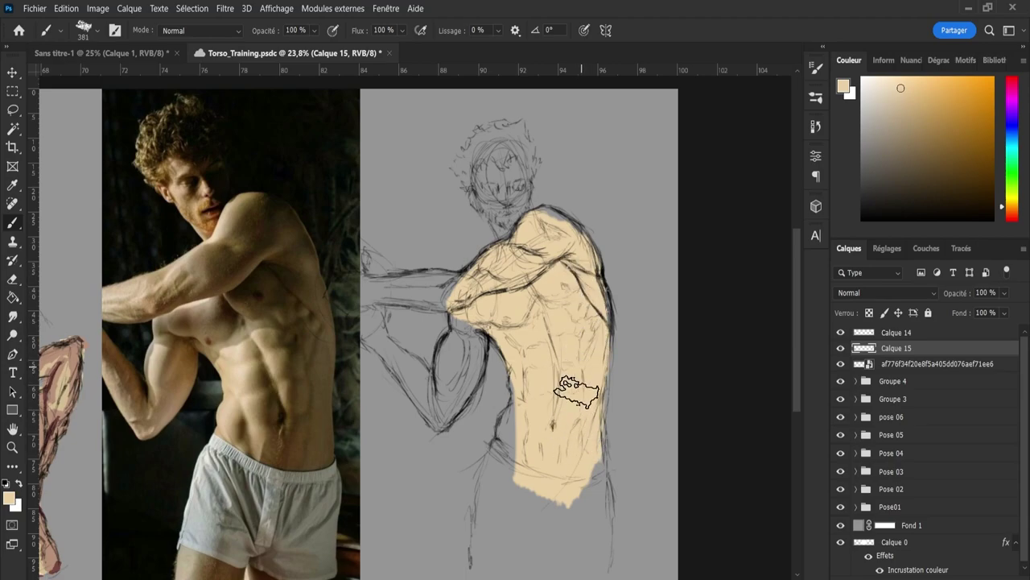
mouse_move(574, 443)
left_mouse_down()
mouse_move(588, 507)
mouse_move(581, 433)
mouse_move(586, 549)
mouse_move(588, 538)
left_mouse_up()
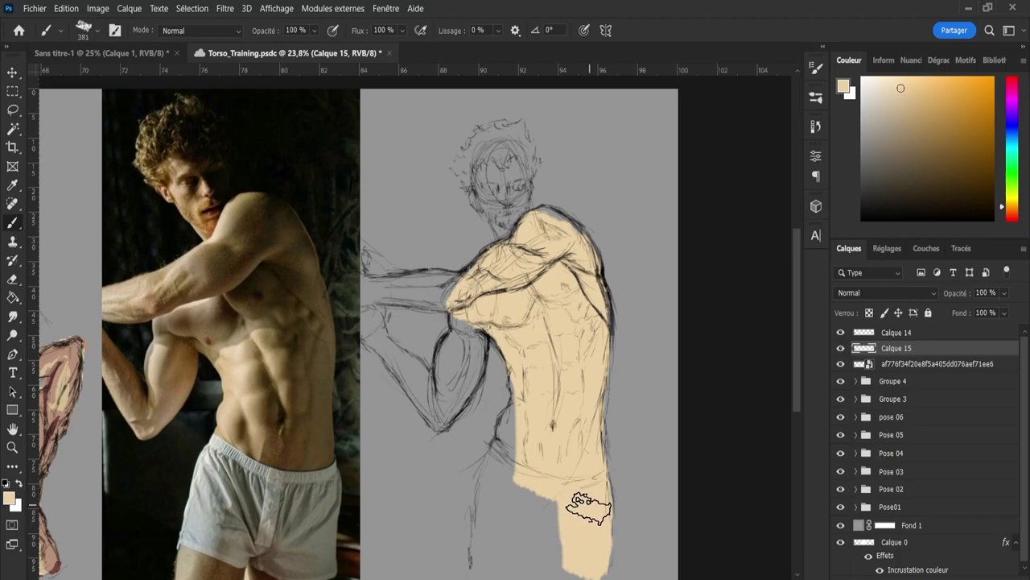
mouse_move(564, 493)
left_mouse_down()
mouse_move(536, 480)
mouse_move(509, 490)
mouse_move(492, 532)
mouse_move(507, 472)
mouse_move(485, 559)
mouse_move(528, 529)
mouse_move(559, 536)
mouse_move(541, 463)
mouse_move(516, 441)
left_mouse_up()
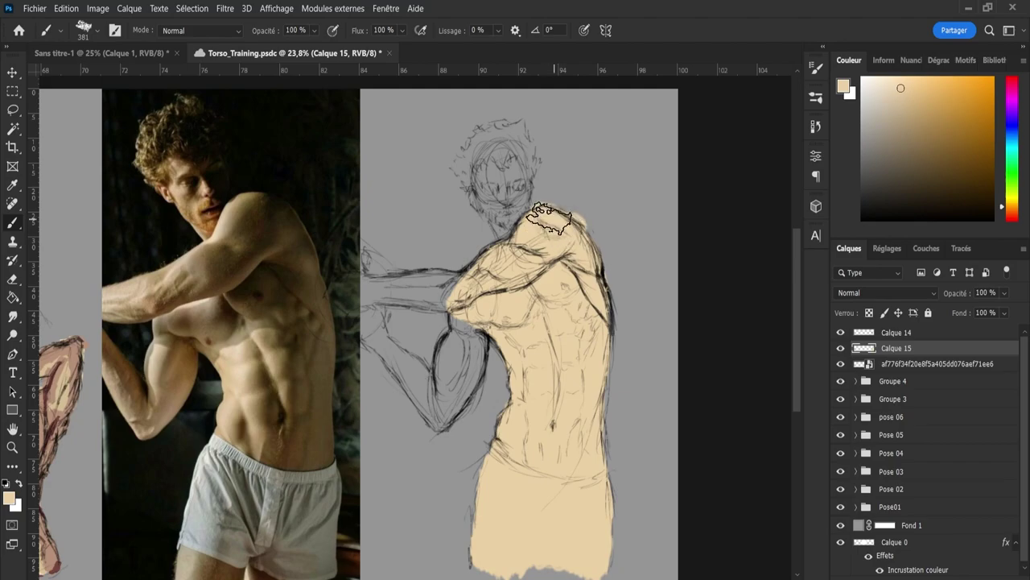
Fill the shoulder and the far upper arm with beige, and erase the colour spilling past their contours
left_click_drag(555, 225, 583, 224)
left_click_drag(474, 324, 435, 425)
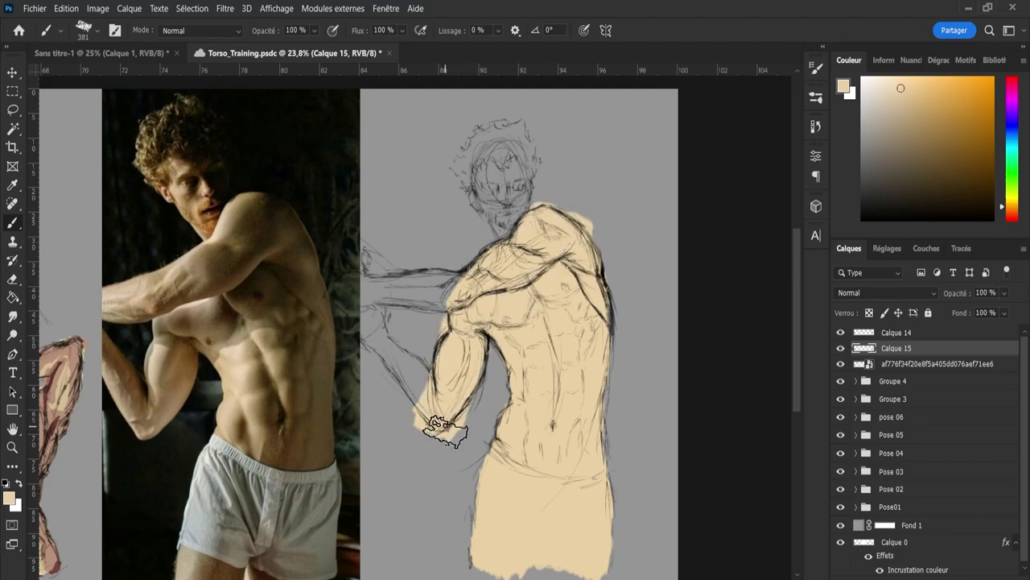
key("e")
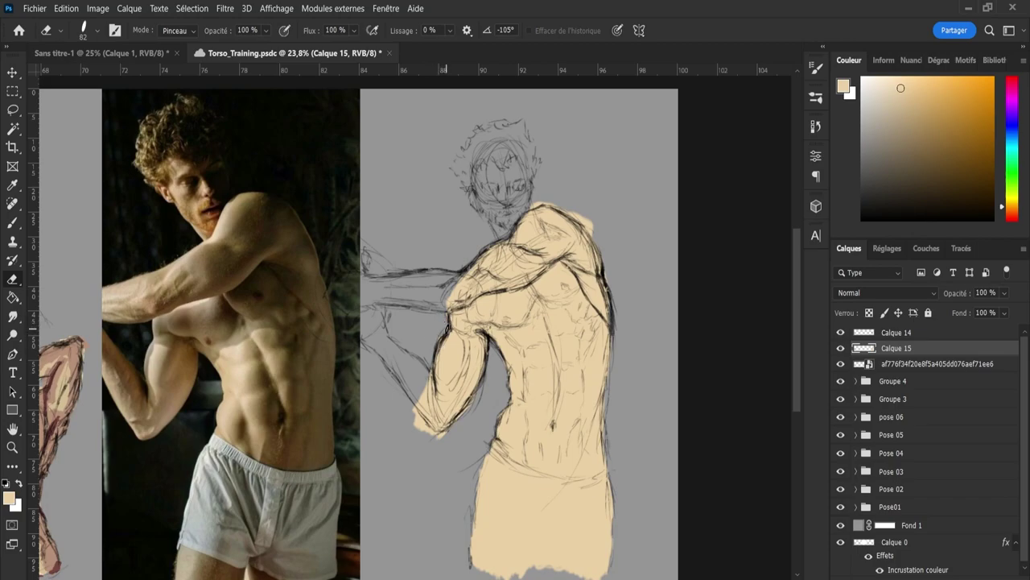
key("b")
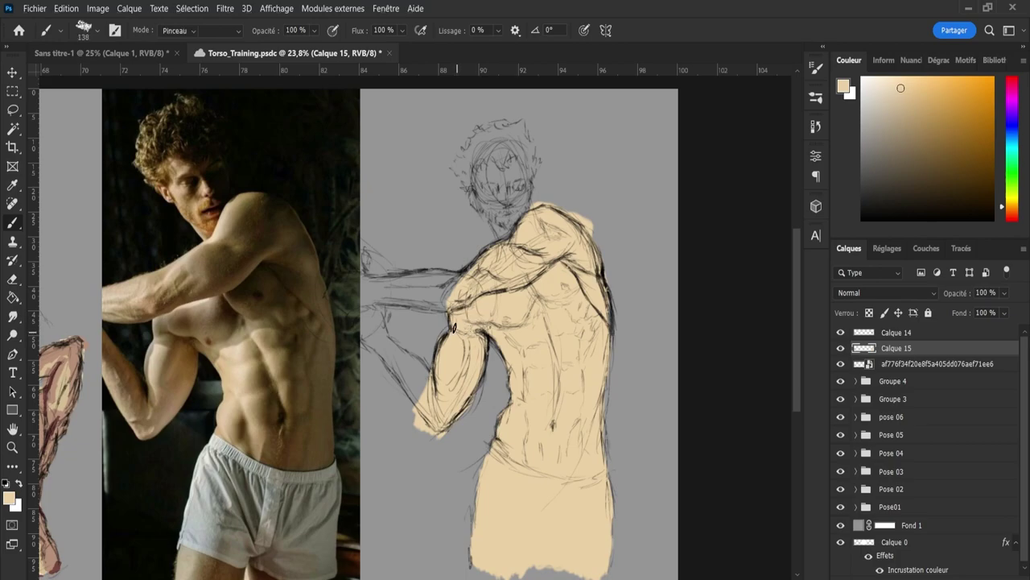
key("e")
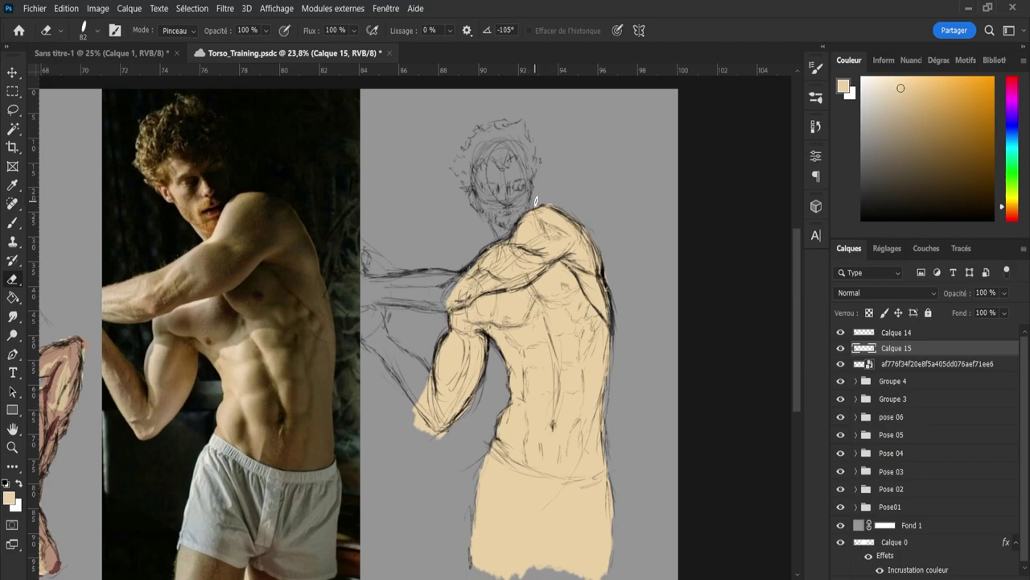
Fill the neck, face and hair with flat beige, and trim the colour around the curly hair outline
key("b")
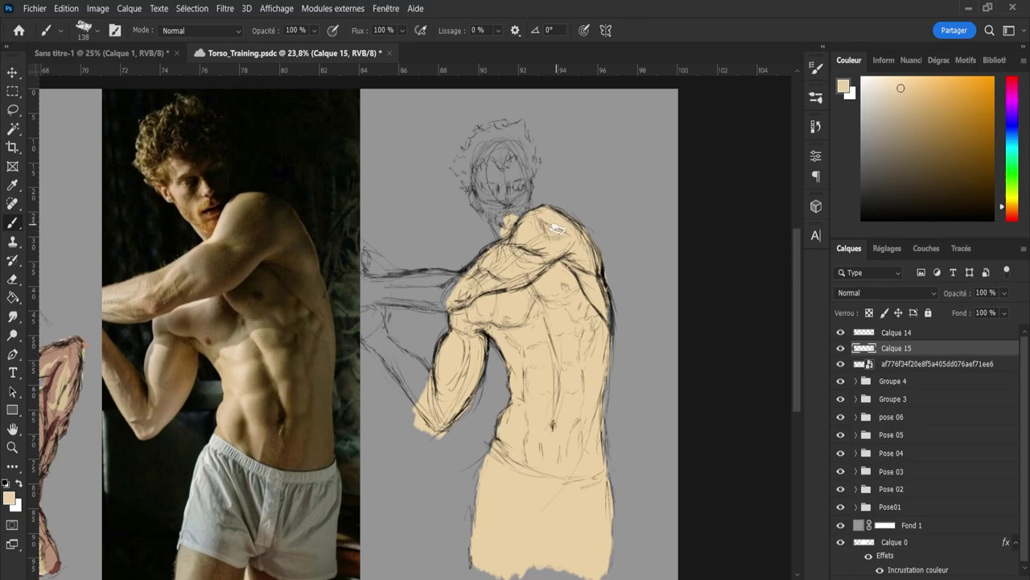
mouse_move(510, 236)
left_mouse_down()
mouse_move(507, 193)
mouse_move(509, 211)
mouse_move(514, 173)
mouse_move(518, 226)
mouse_move(523, 139)
mouse_move(503, 161)
mouse_move(494, 222)
mouse_move(465, 161)
mouse_move(506, 129)
mouse_move(520, 131)
mouse_move(516, 146)
left_mouse_up()
key("e")
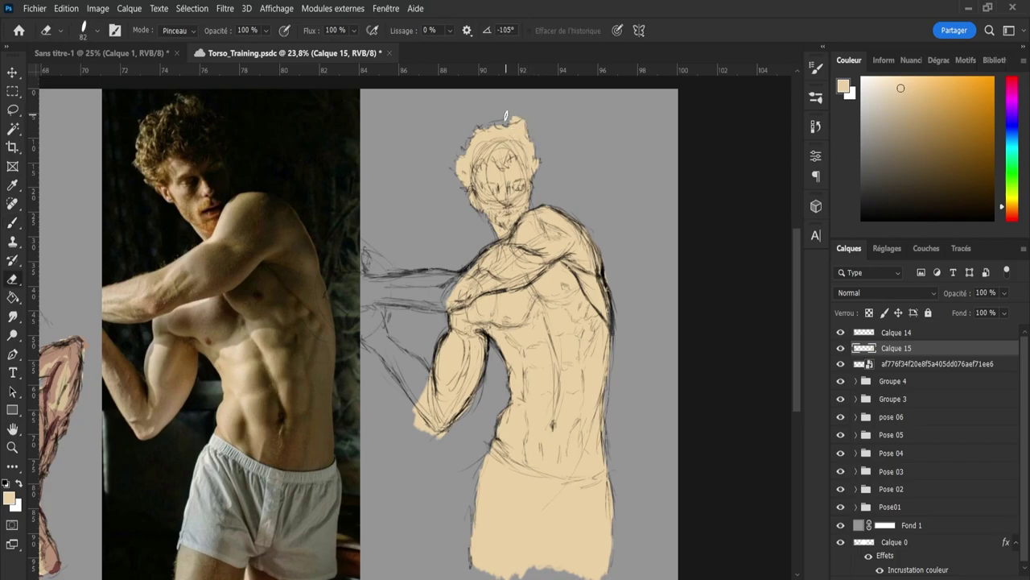
key("b")
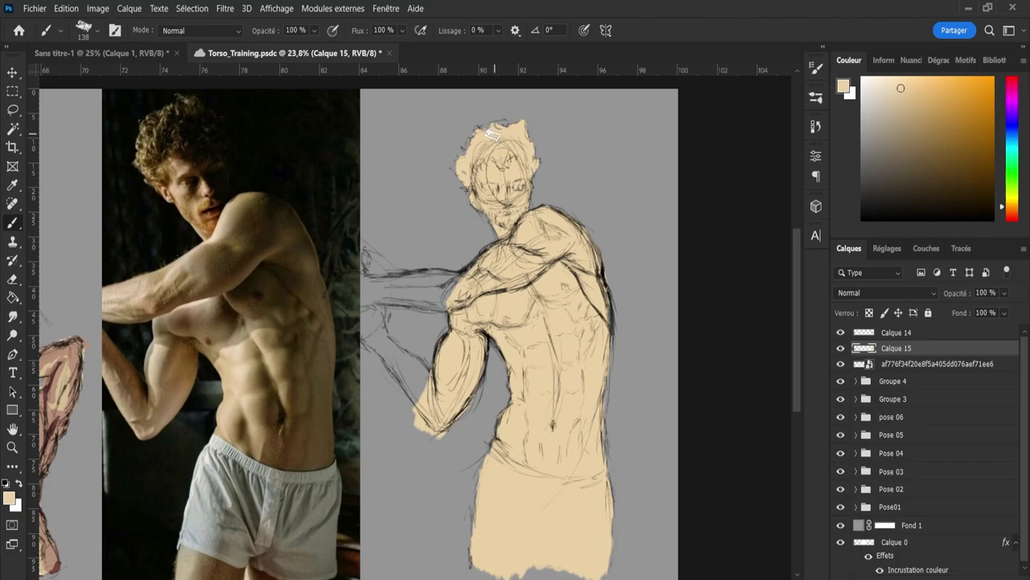
key("e")
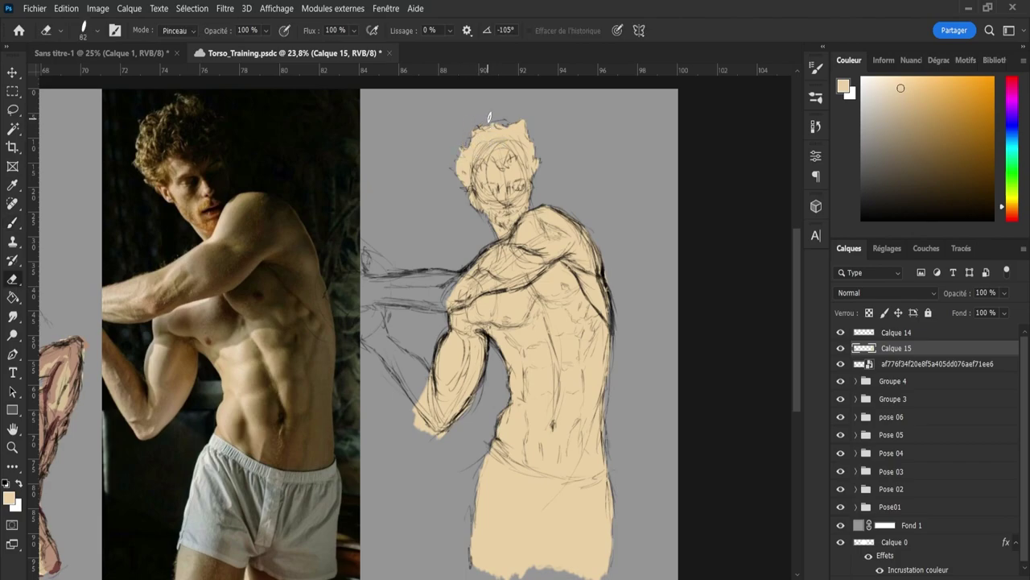
key("b")
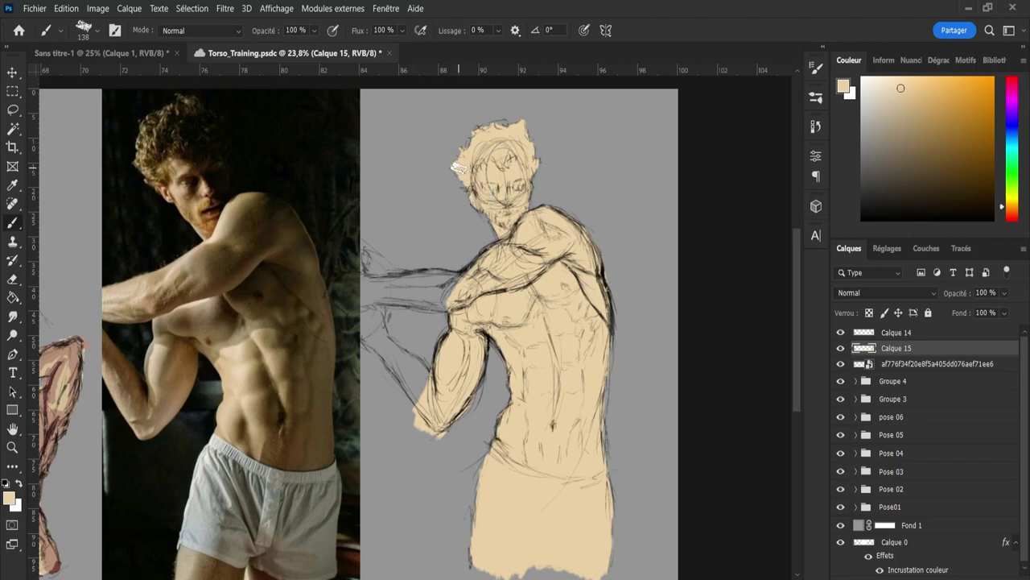
Fill both forearms and fists with flat beige, and erase the colour spilling past the arm and elbow contours
mouse_move(381, 377)
left_mouse_down()
mouse_move(435, 406)
mouse_move(383, 349)
mouse_move(420, 399)
mouse_move(406, 359)
mouse_move(414, 366)
mouse_move(373, 316)
mouse_move(377, 302)
mouse_move(359, 322)
mouse_move(367, 333)
left_mouse_up()
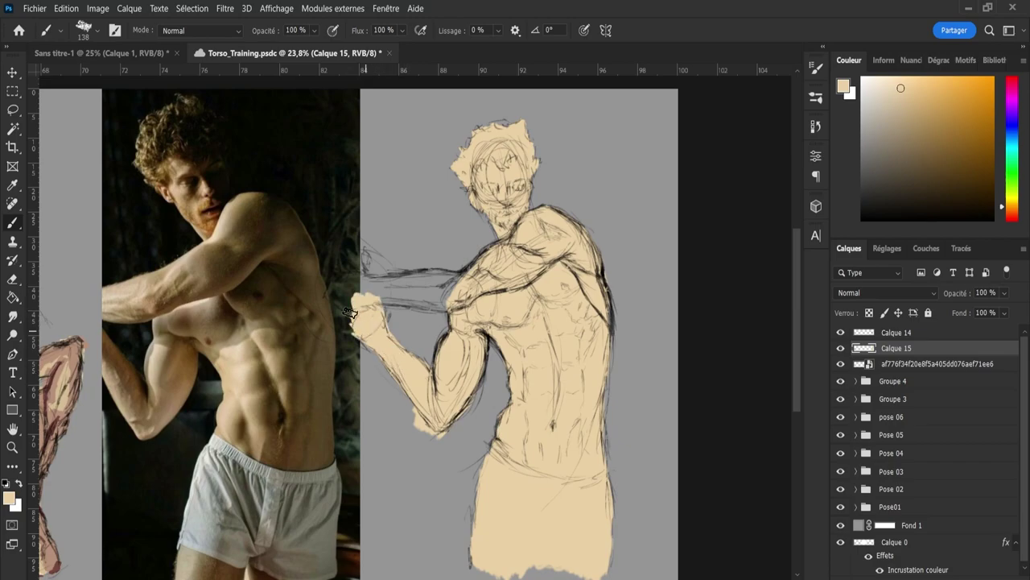
mouse_move(368, 287)
left_mouse_down()
mouse_move(400, 294)
mouse_move(367, 296)
mouse_move(450, 306)
mouse_move(434, 298)
mouse_move(450, 291)
mouse_move(400, 294)
mouse_move(413, 302)
mouse_move(431, 278)
mouse_move(467, 280)
mouse_move(496, 251)
left_mouse_up()
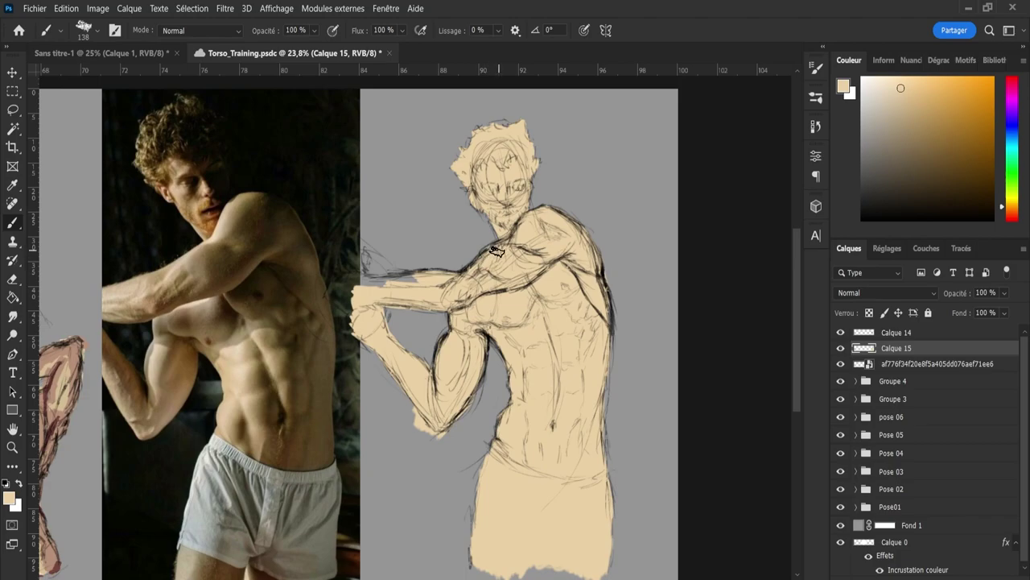
key("e")
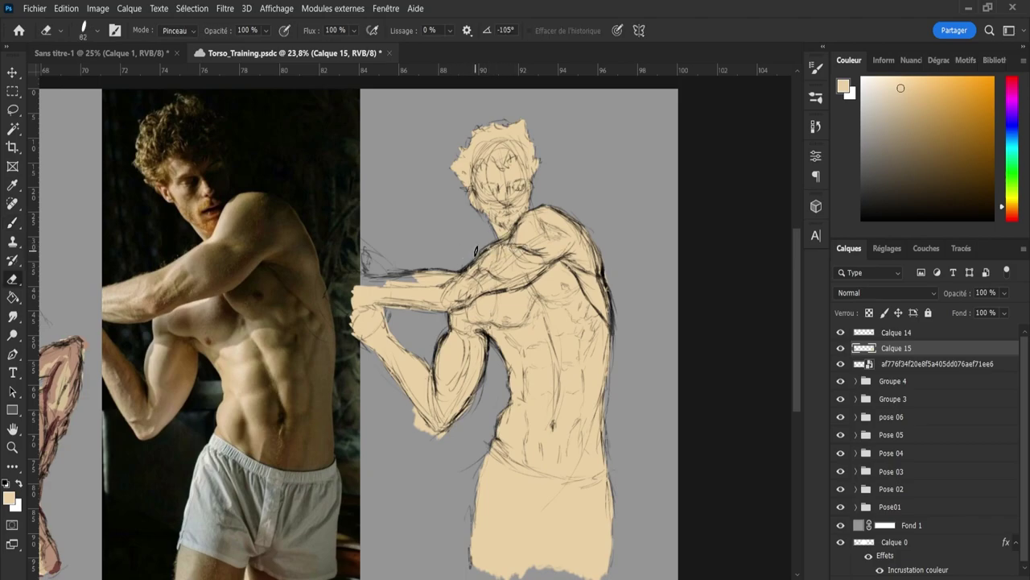
key("b")
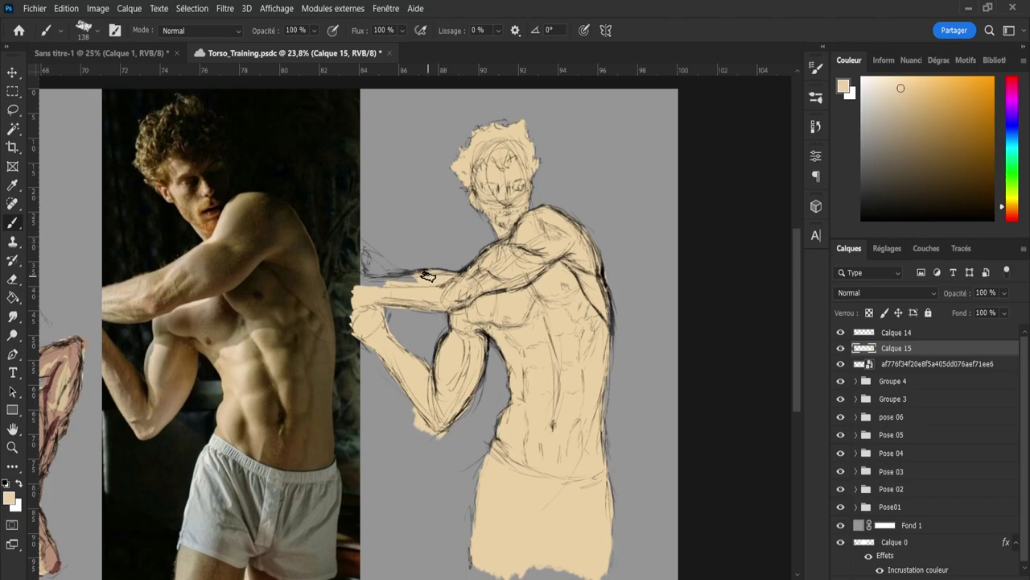
mouse_move(428, 275)
left_mouse_down()
mouse_move(359, 285)
mouse_move(437, 267)
mouse_move(410, 258)
mouse_move(435, 265)
mouse_move(375, 291)
mouse_move(358, 273)
mouse_move(356, 306)
left_mouse_up()
key("e")
key("b")
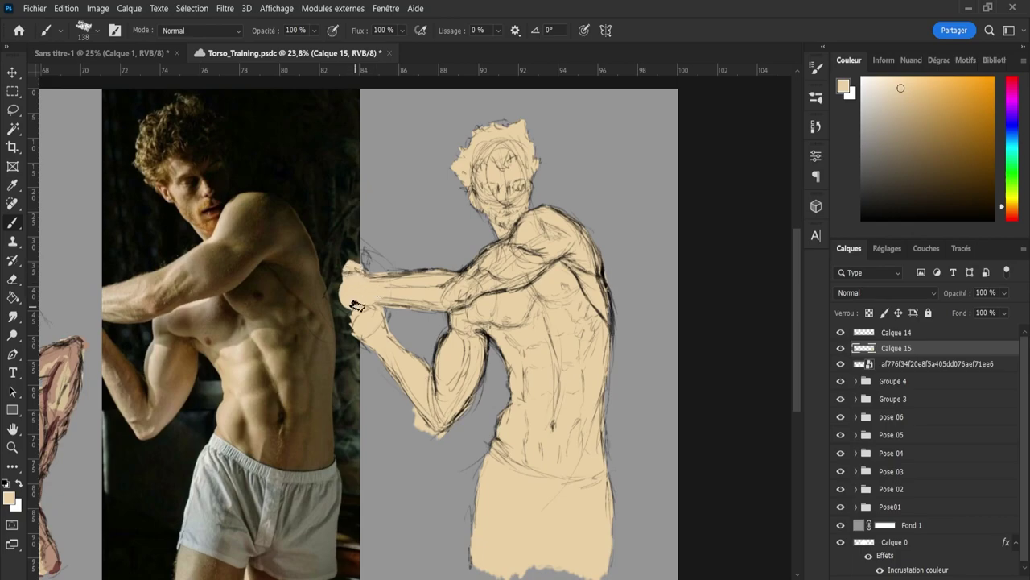
key("e")
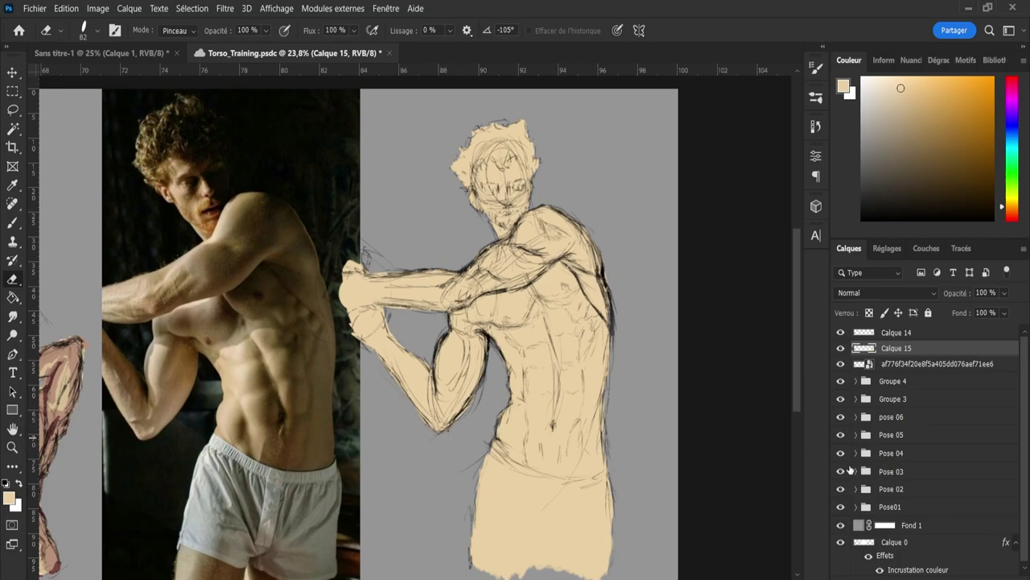
Add a new layer clipped to the flat beige layer, and choose a medium brown shadow colour
key("ctrl+shift+alt+n")
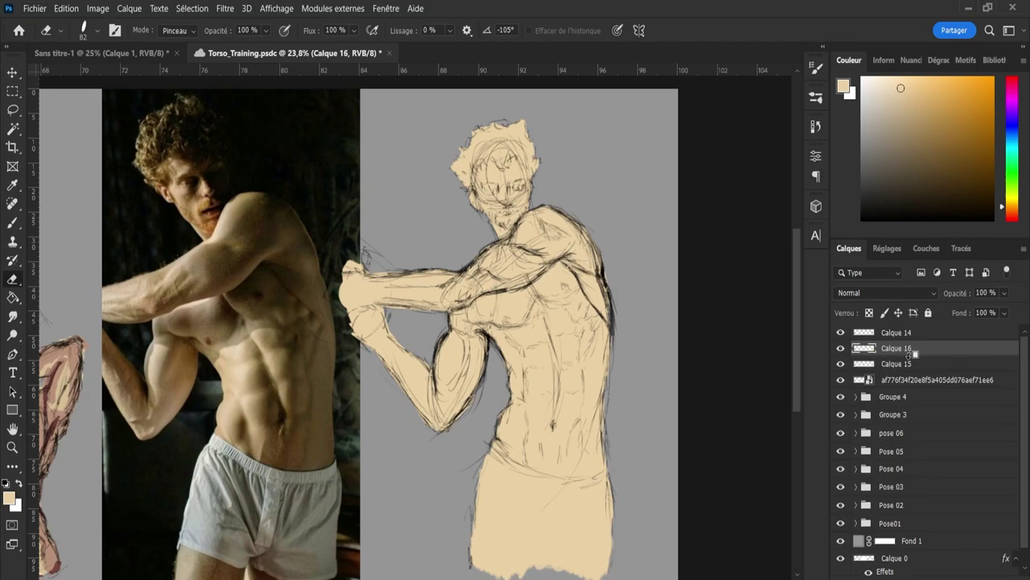
left_click(910, 351, "alt")
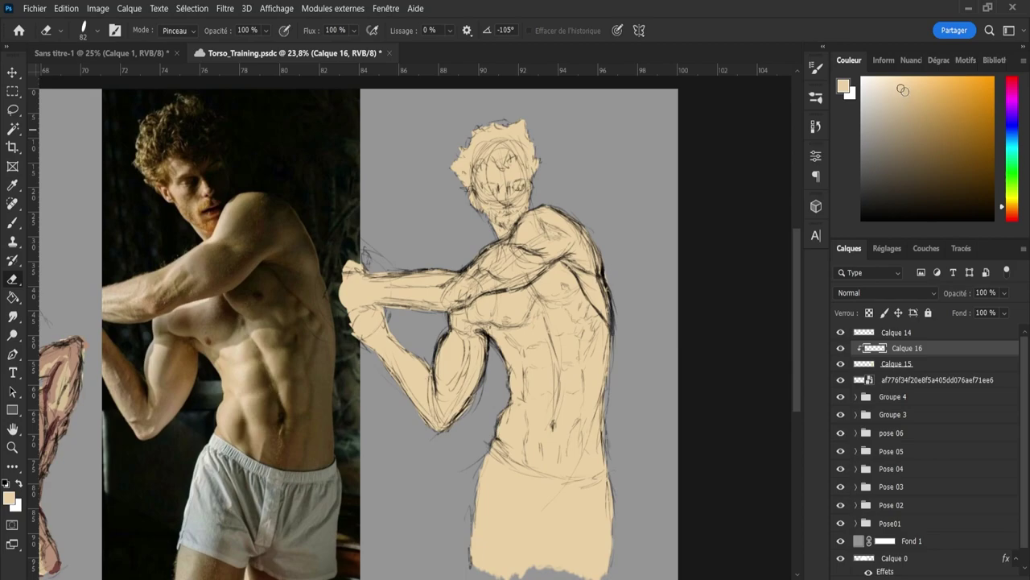
left_click_drag(903, 91, 909, 122)
left_click_drag(1010, 211, 1011, 214)
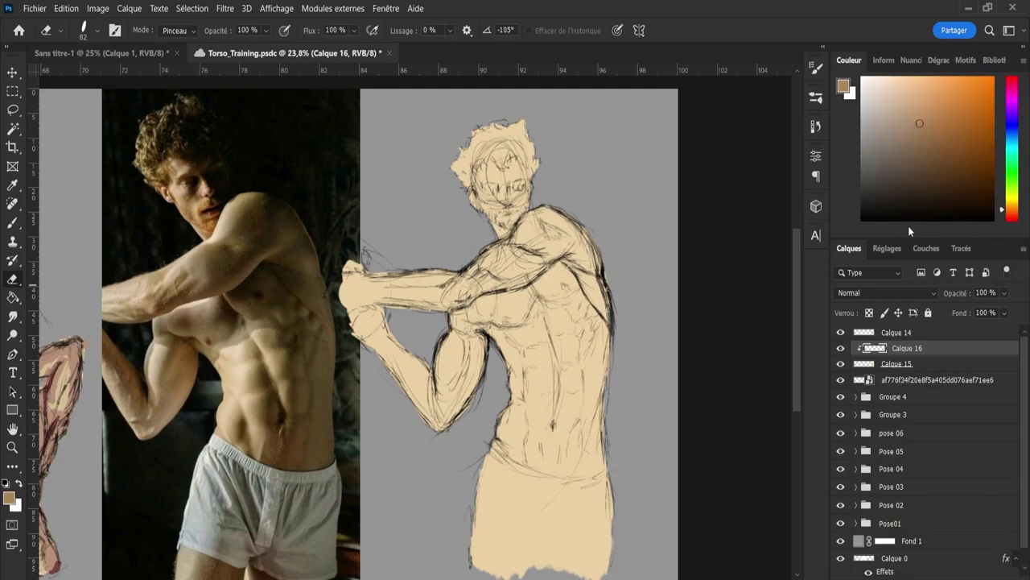
Block in brown shadow on the shoulder, the back, the shaded side of the torso and the lower abdomen with a 152 px brush
key("b")
mouse_move(600, 306)
left_mouse_down()
mouse_move(586, 342)
mouse_move(591, 333)
mouse_move(602, 394)
left_mouse_up()
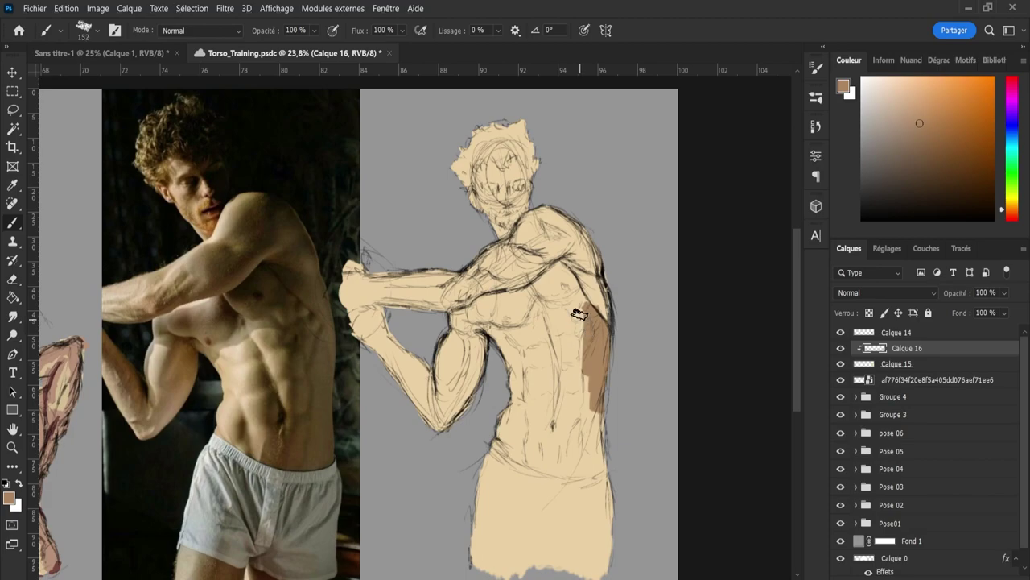
mouse_move(581, 232)
left_mouse_down()
mouse_move(556, 240)
mouse_move(580, 220)
left_mouse_up()
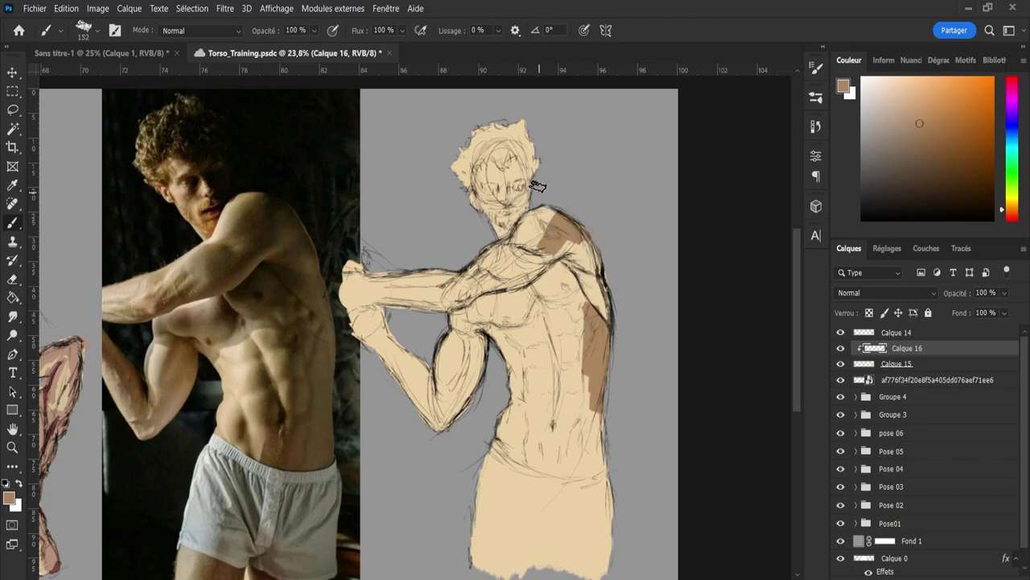
mouse_move(560, 253)
left_mouse_down()
mouse_move(561, 215)
mouse_move(550, 226)
mouse_move(560, 214)
mouse_move(581, 220)
mouse_move(585, 256)
left_mouse_up()
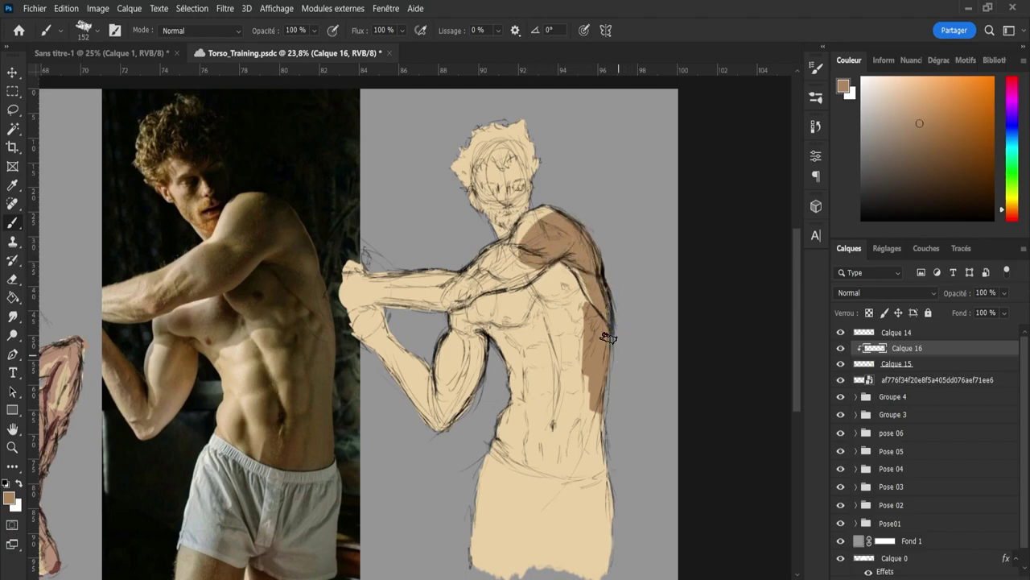
mouse_move(598, 409)
left_mouse_down()
mouse_move(595, 466)
mouse_move(577, 452)
mouse_move(555, 471)
mouse_move(562, 443)
mouse_move(550, 469)
mouse_move(561, 431)
left_mouse_up()
Extend the brown shadow along the near upper arm to the elbow with a 49 px brush, refining its edges with the eraser
key("e")
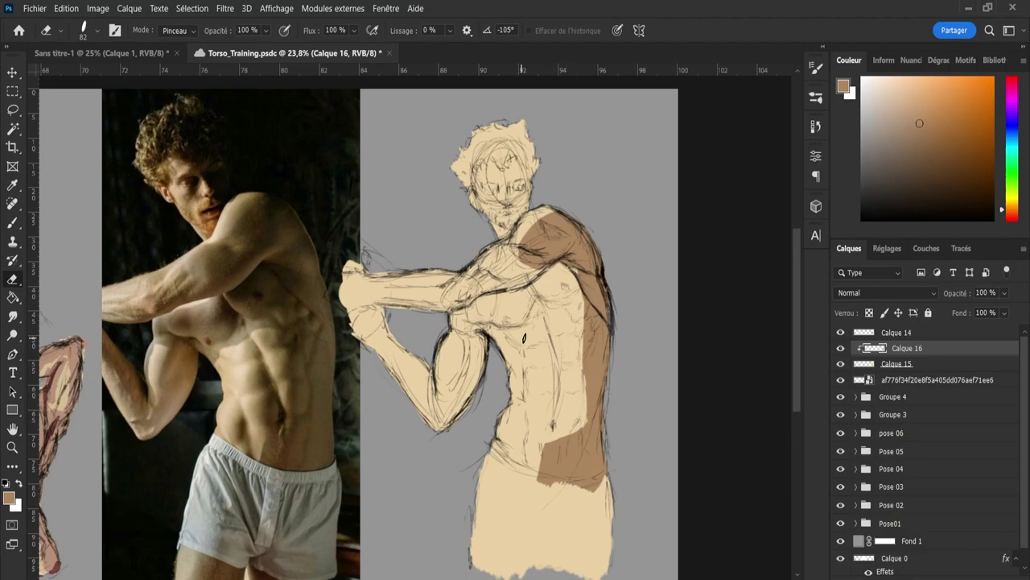
key("b")
mouse_move(535, 255)
left_mouse_down()
mouse_move(515, 278)
mouse_move(499, 271)
mouse_move(510, 257)
mouse_move(501, 277)
mouse_move(453, 299)
left_mouse_up()
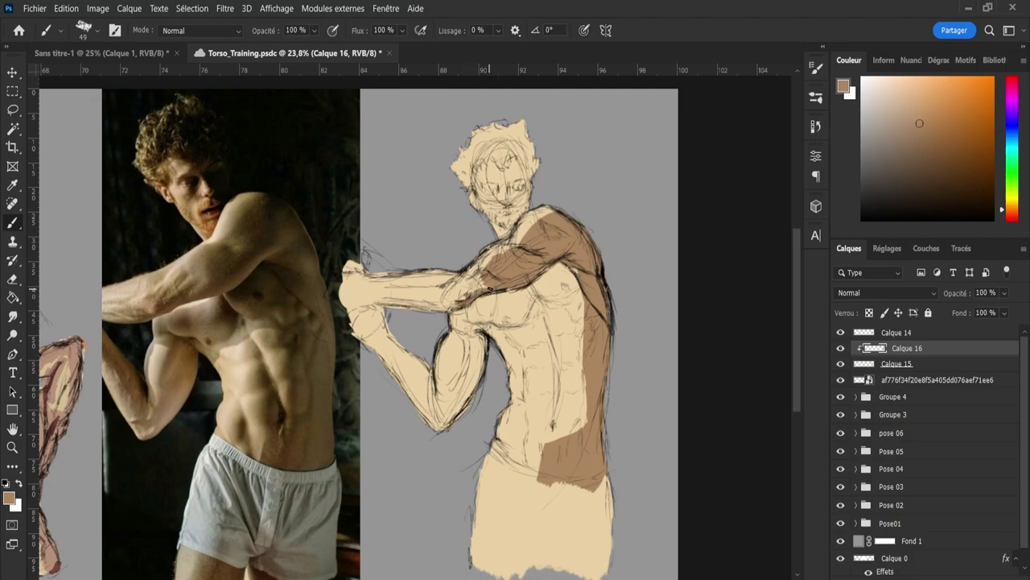
key("e")
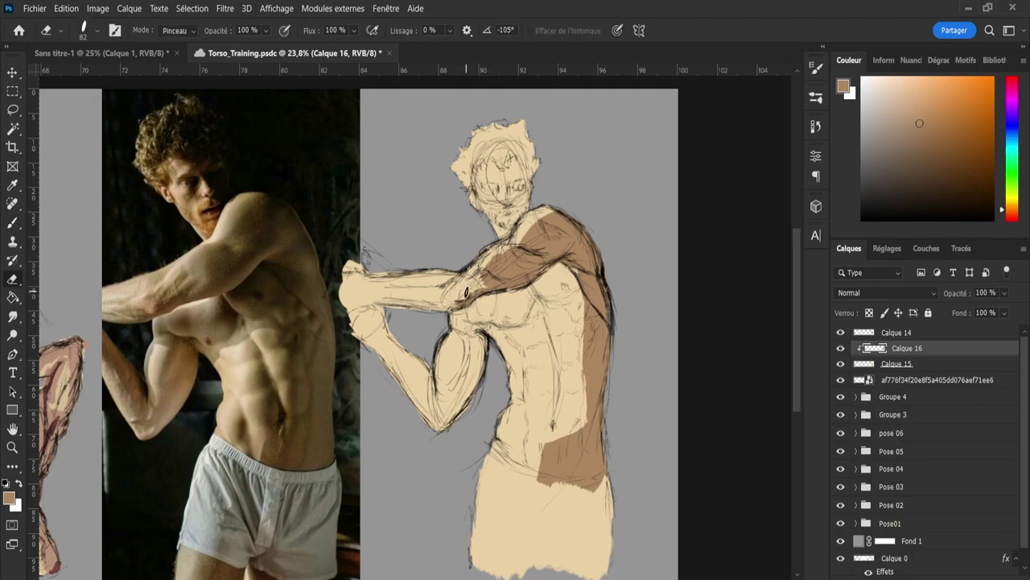
key("b")
key("e")
key("b")
key("e")
key("b")
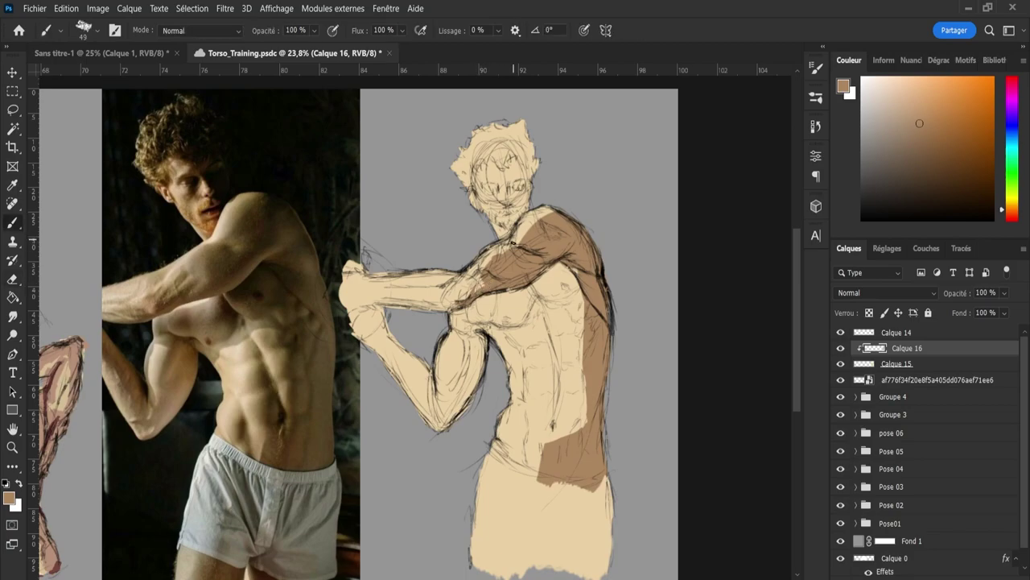
key("e")
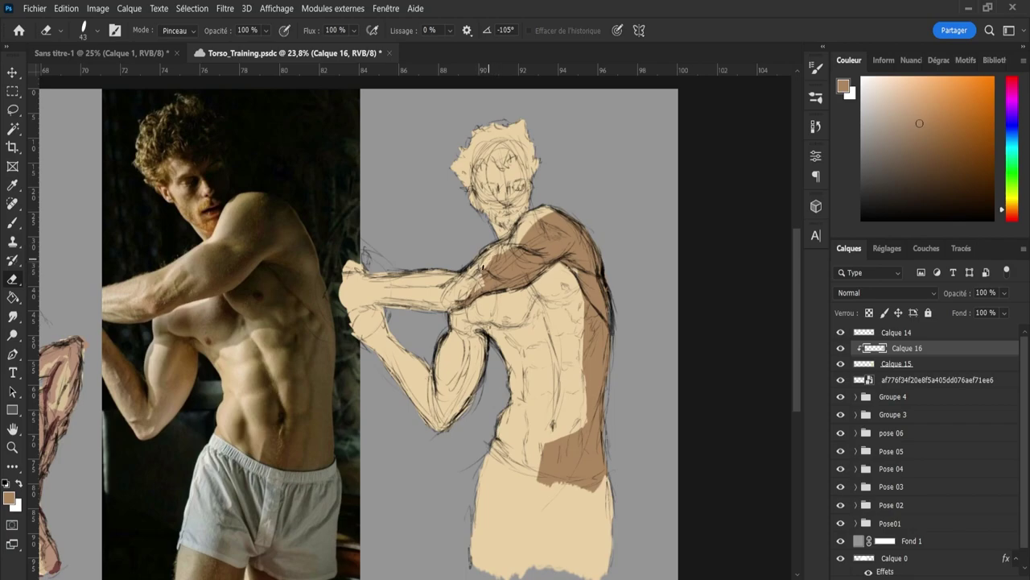
key("b")
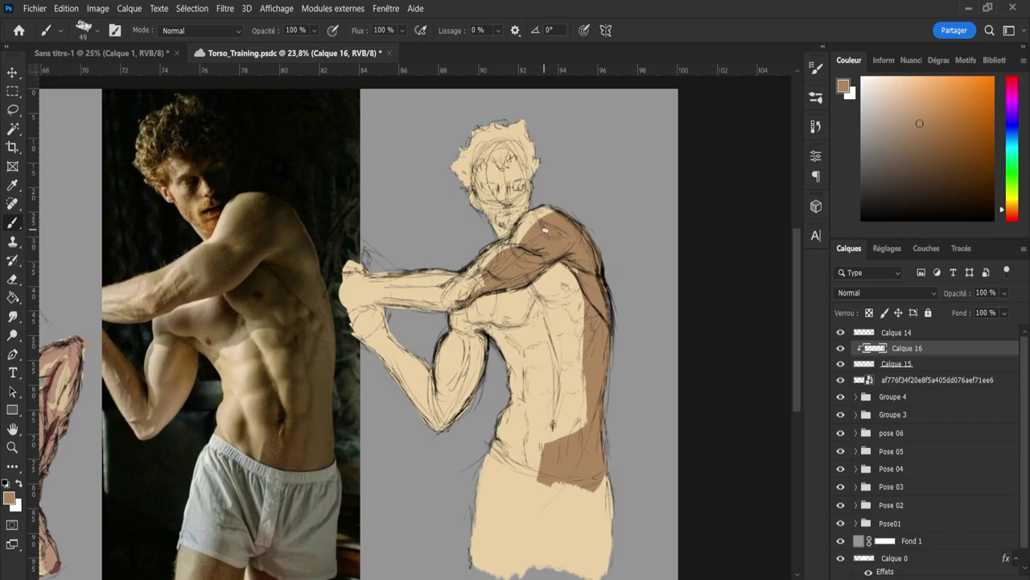
Erase along the lit edge of the shoulder shadow and touch up its boundary with brown
key("e")
left_click_drag(520, 248, 548, 208)
key("b")
key("e")
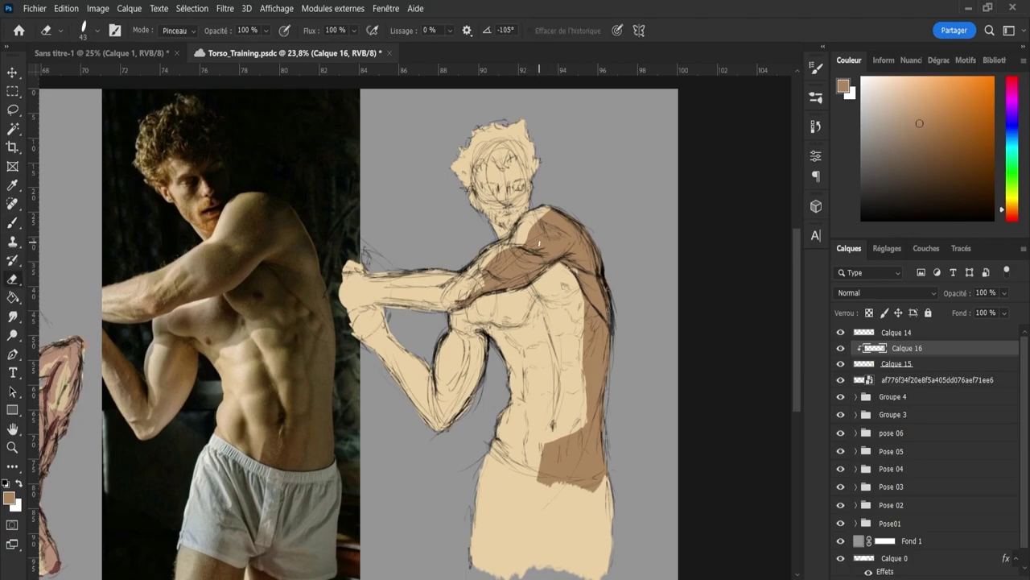
key("b")
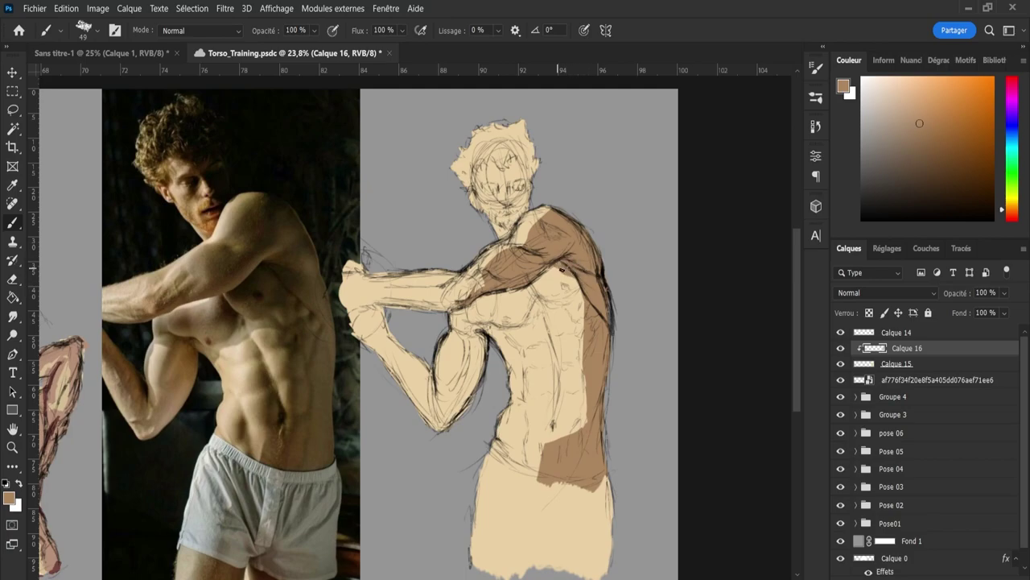
Shade the chest across to the far shoulder in brown with a 102 px brush, and save the document
right_click(533, 288, "alt")
mouse_move(533, 291)
left_mouse_down()
mouse_move(567, 285)
mouse_move(573, 268)
mouse_move(556, 293)
left_mouse_up()
key("ctrl+s")
left_click_drag(549, 309, 579, 311)
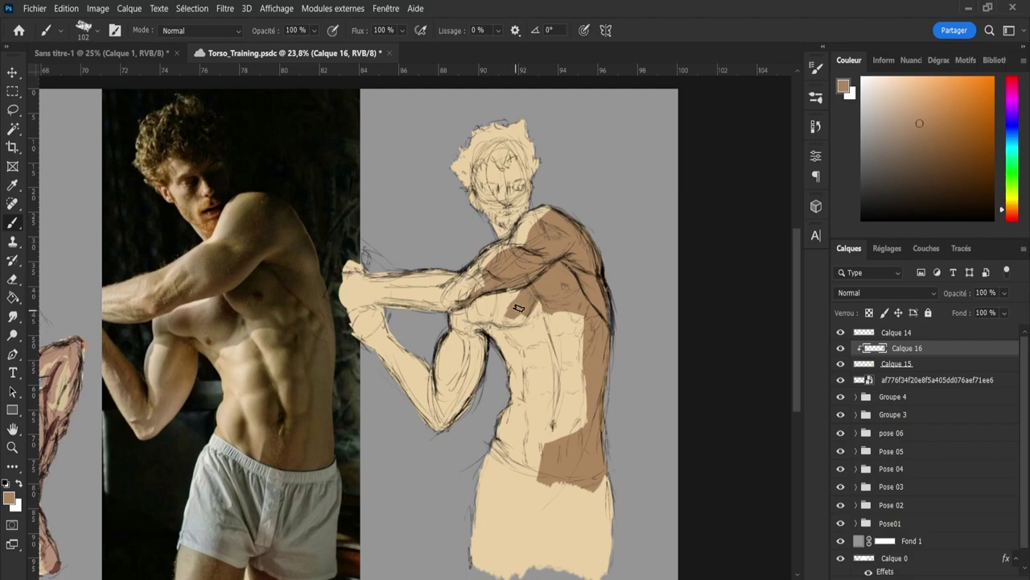
mouse_move(483, 312)
left_mouse_down()
mouse_move(522, 293)
mouse_move(474, 309)
mouse_move(495, 306)
left_mouse_up()
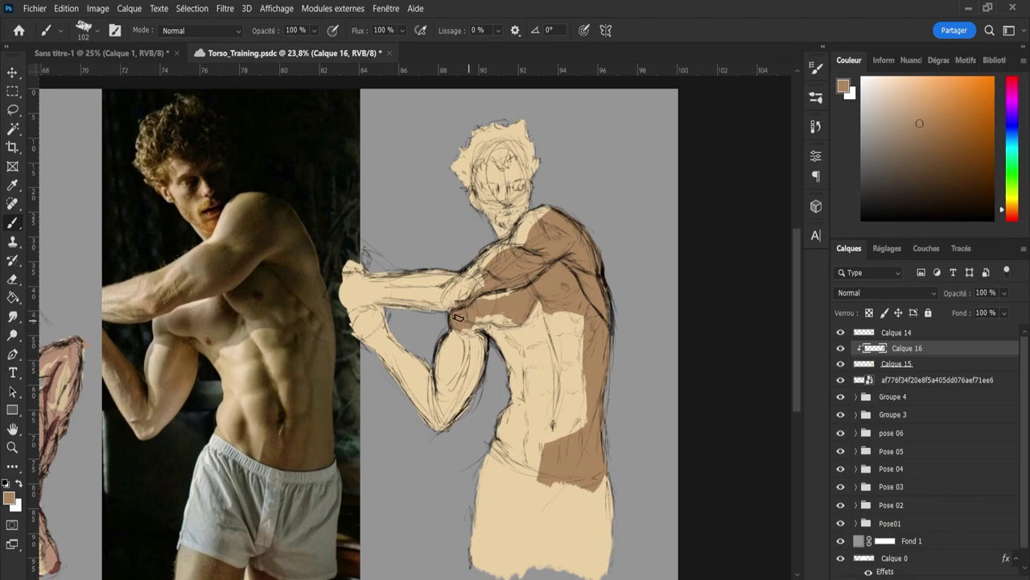
left_click_drag(461, 326, 515, 310)
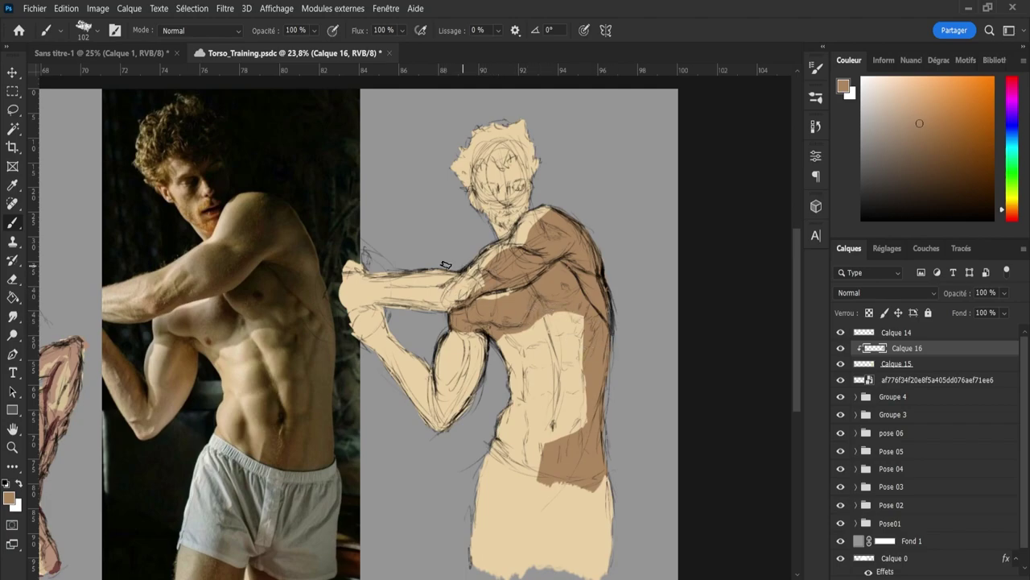
Paint a narrow brown shadow along the far hip crease with a 62 px brush, and trim its edge
right_click(532, 452, "alt")
mouse_move(521, 444)
left_mouse_down()
mouse_move(524, 467)
mouse_move(525, 427)
left_mouse_up()
key("e")
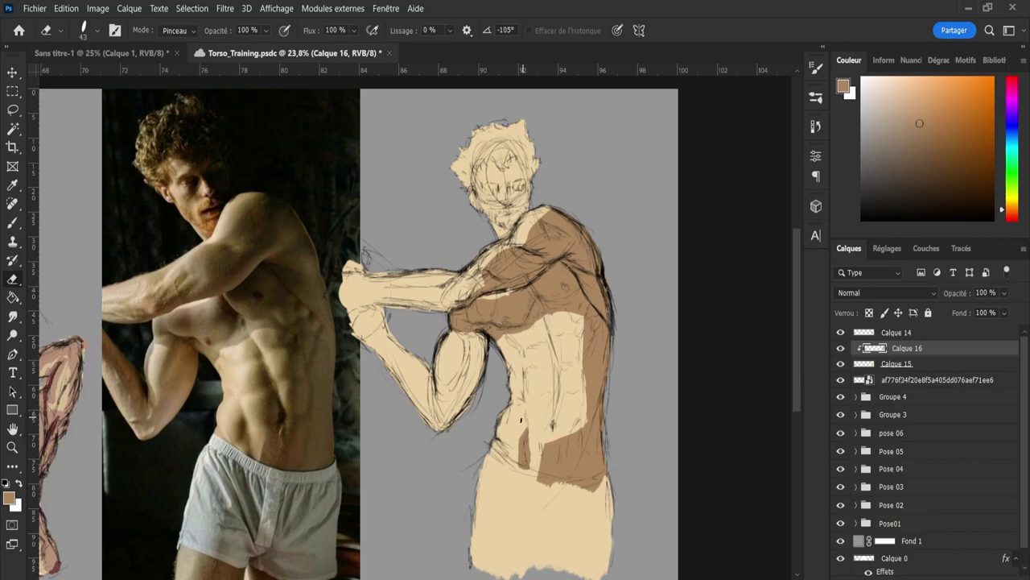
left_click_drag(518, 438, 517, 475)
key("b")
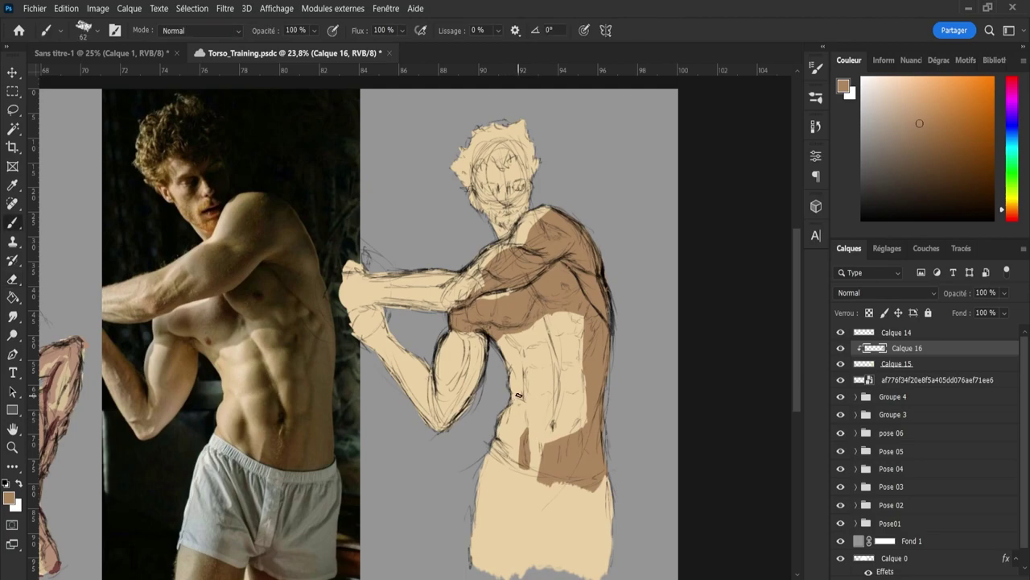
Paint the brown shadow down the abdomen's midline to the navel, and thin it with the eraser
mouse_move(553, 390)
left_mouse_down()
mouse_move(551, 351)
mouse_move(551, 417)
mouse_move(552, 394)
left_mouse_up()
mouse_move(548, 429)
left_mouse_down()
mouse_move(549, 439)
mouse_move(554, 428)
left_mouse_up()
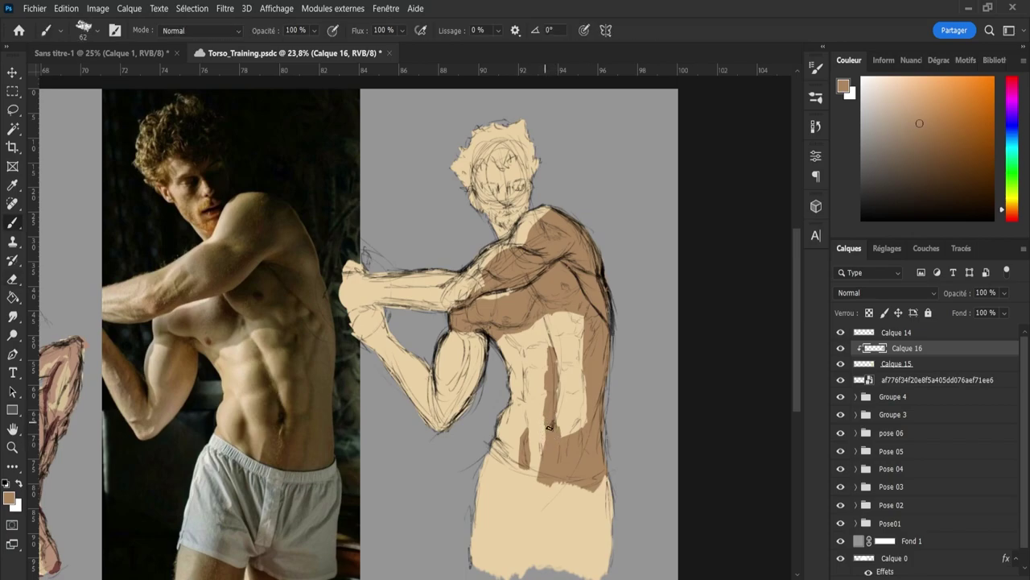
key("e")
key("b")
key("e")
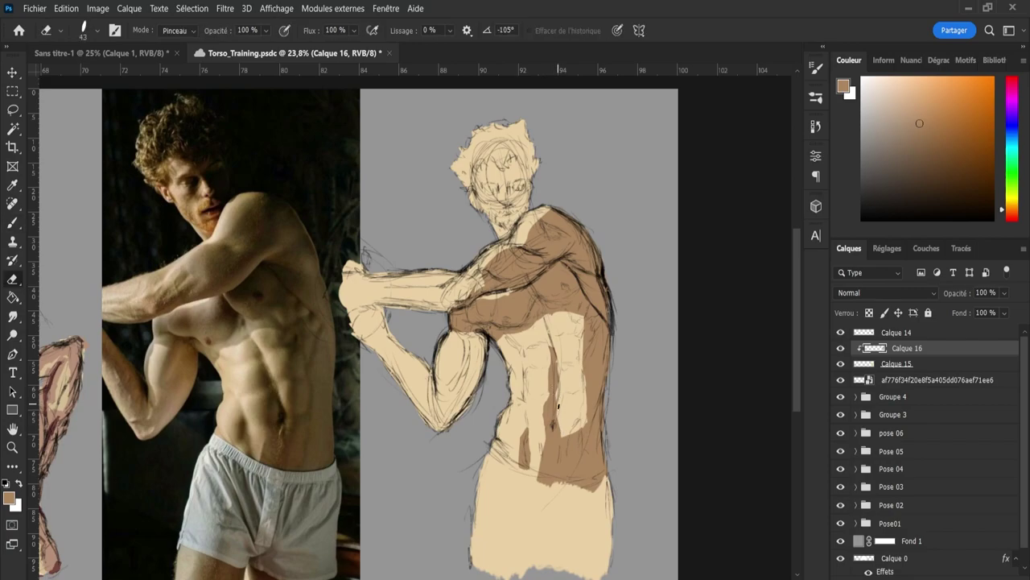
key("b")
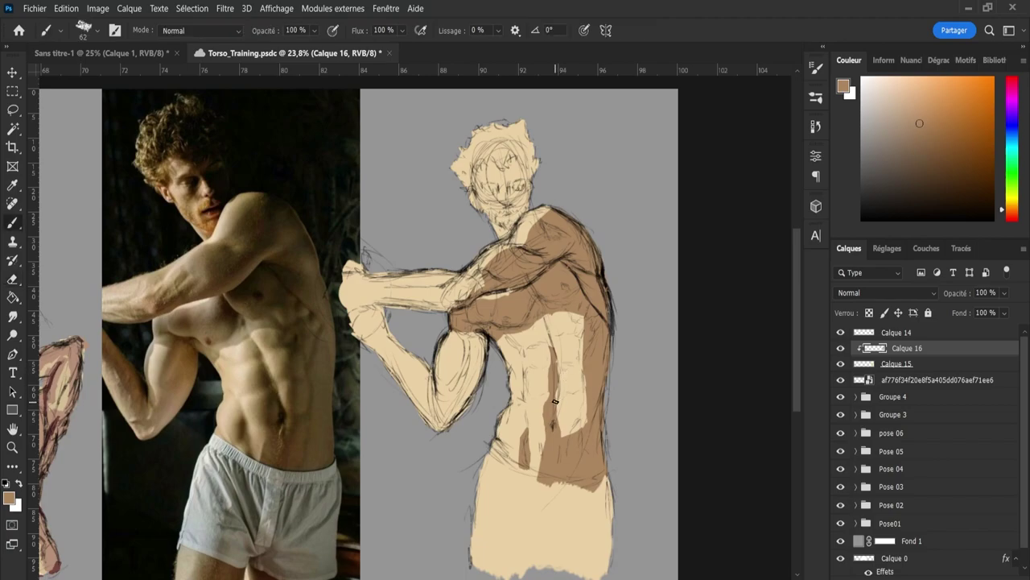
Extend the side shadow onto the ribs and near abdominal muscles, shaping its inner edge with brush and eraser
key("e")
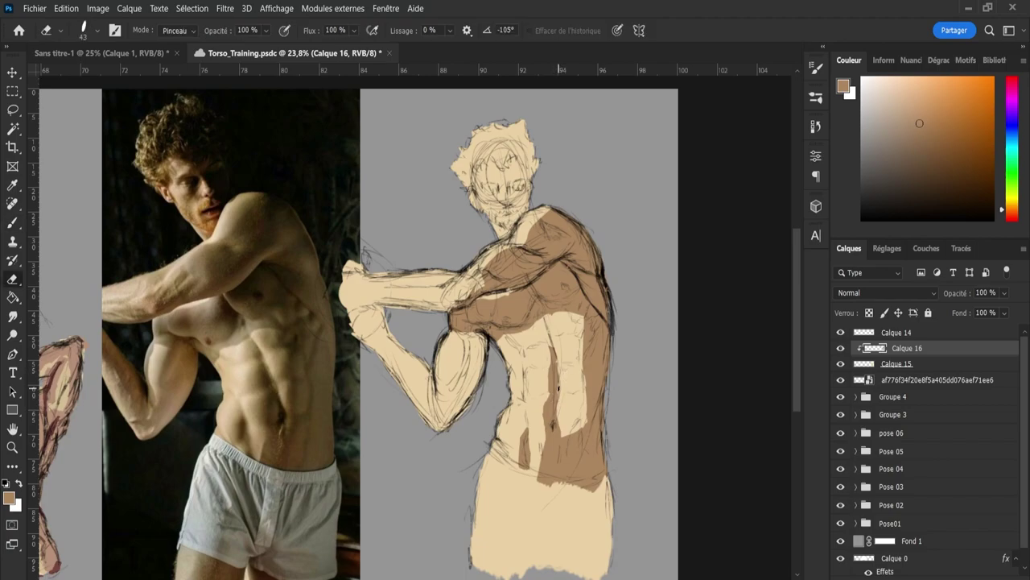
key("b")
key("e")
key("b")
key("e")
key("b")
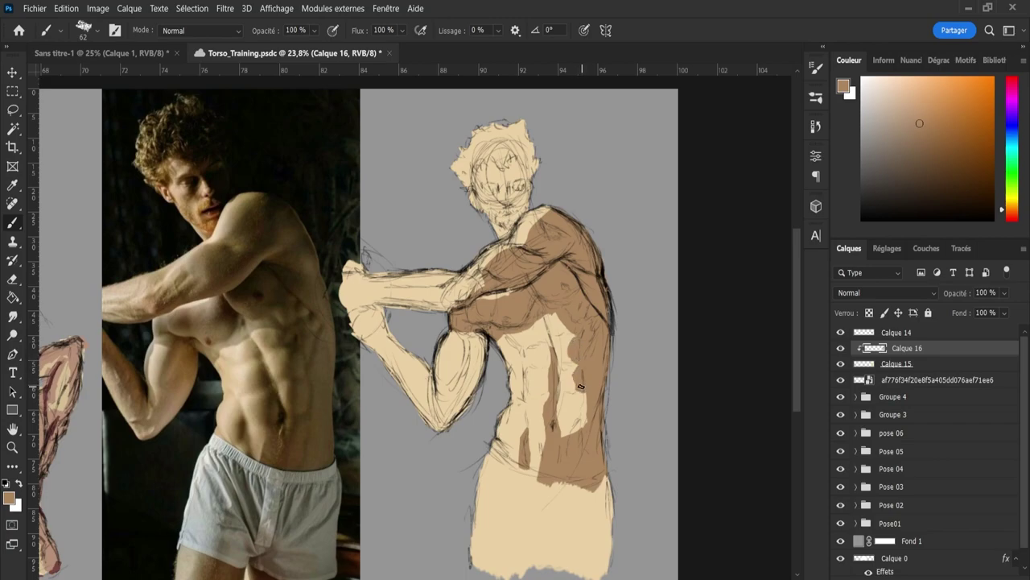
Fill the near abdominal muscles between the midline and the side shadow with brown, refining the shadow edge with brush and eraser
key("e")
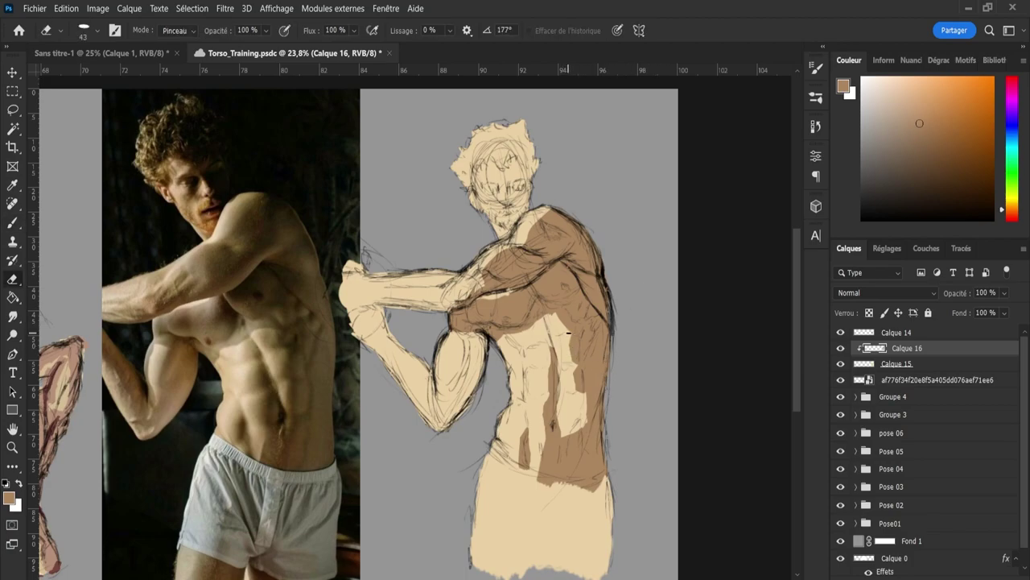
key("b")
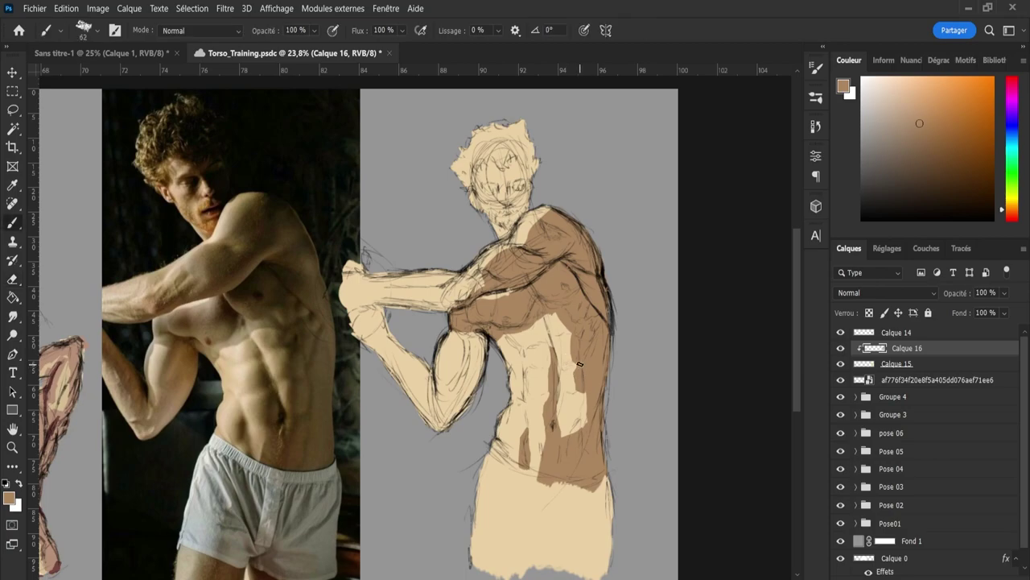
key("e")
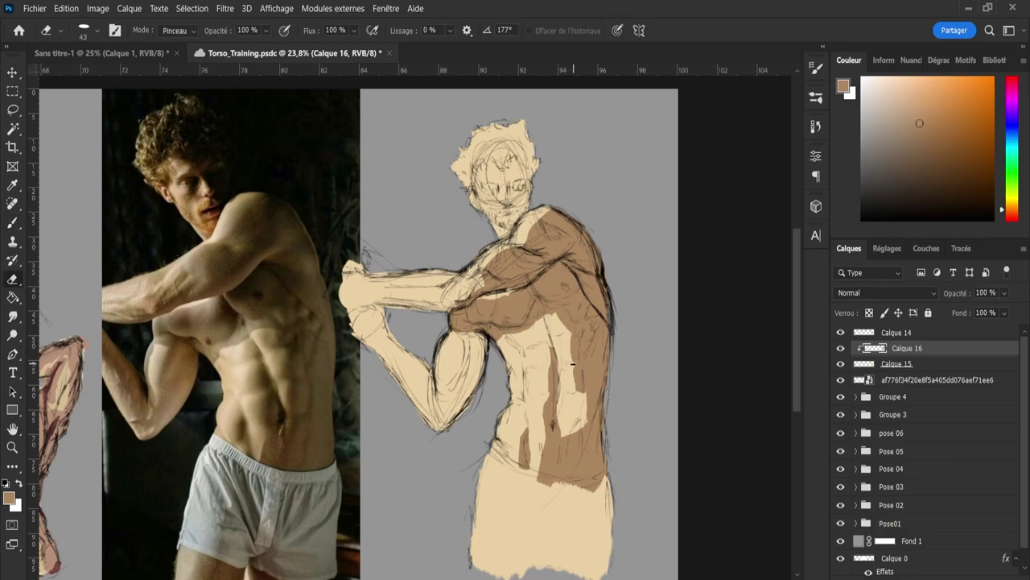
key("b")
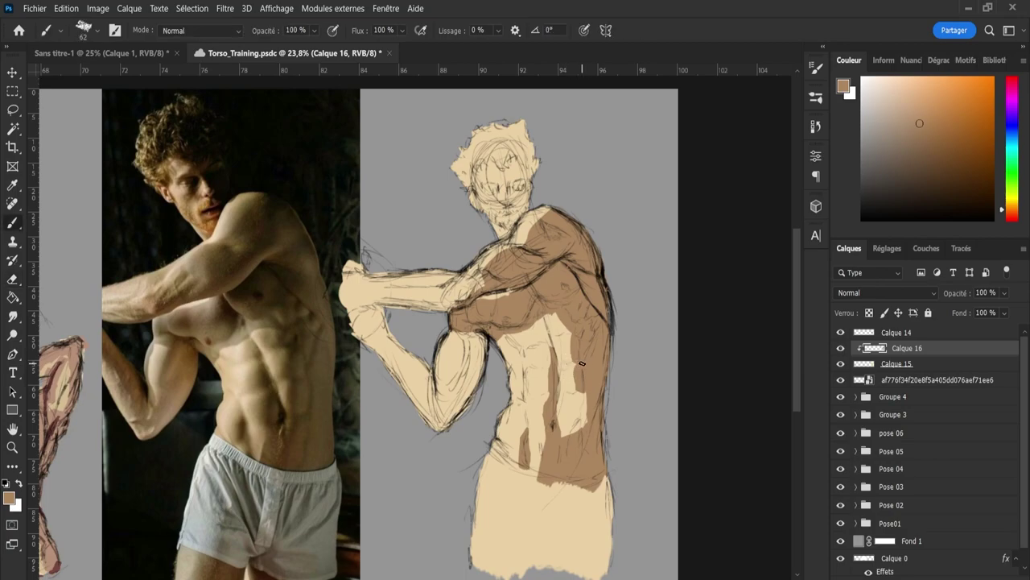
key("e")
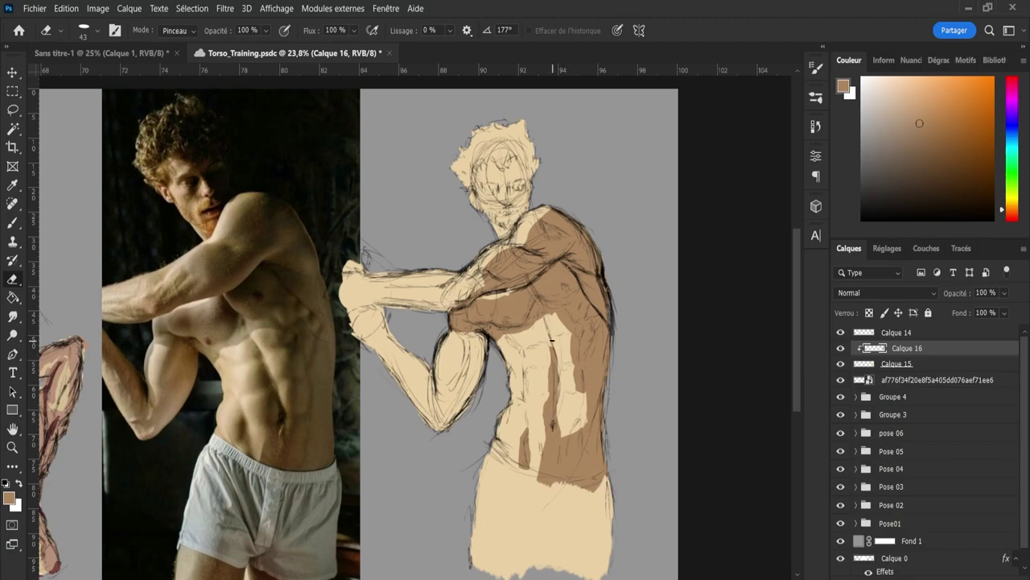
key("b")
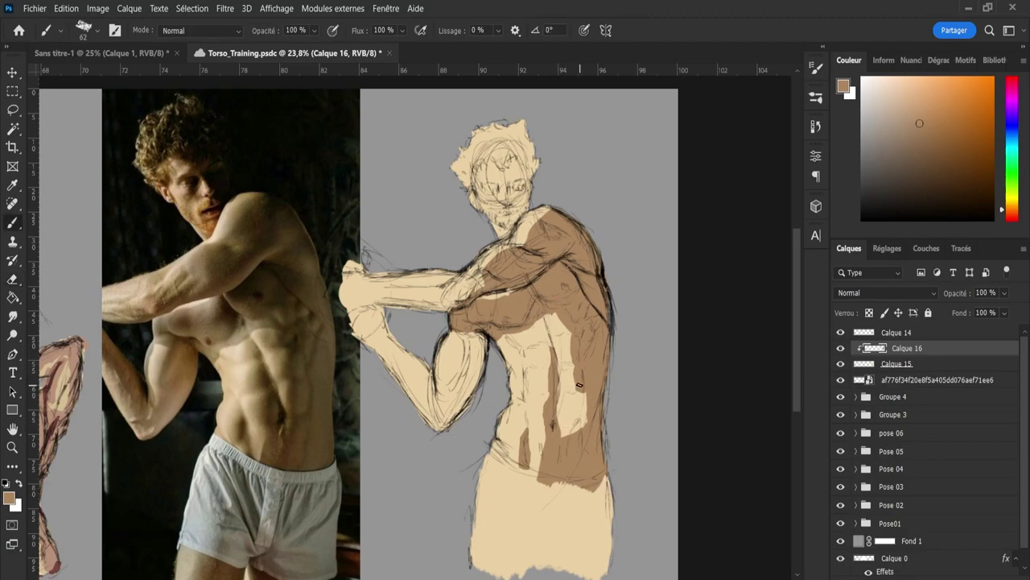
mouse_move(558, 402)
left_mouse_down()
mouse_move(574, 386)
mouse_move(570, 328)
left_mouse_up()
mouse_move(583, 387)
left_mouse_down()
mouse_move(583, 412)
mouse_move(564, 438)
left_mouse_up()
key("e")
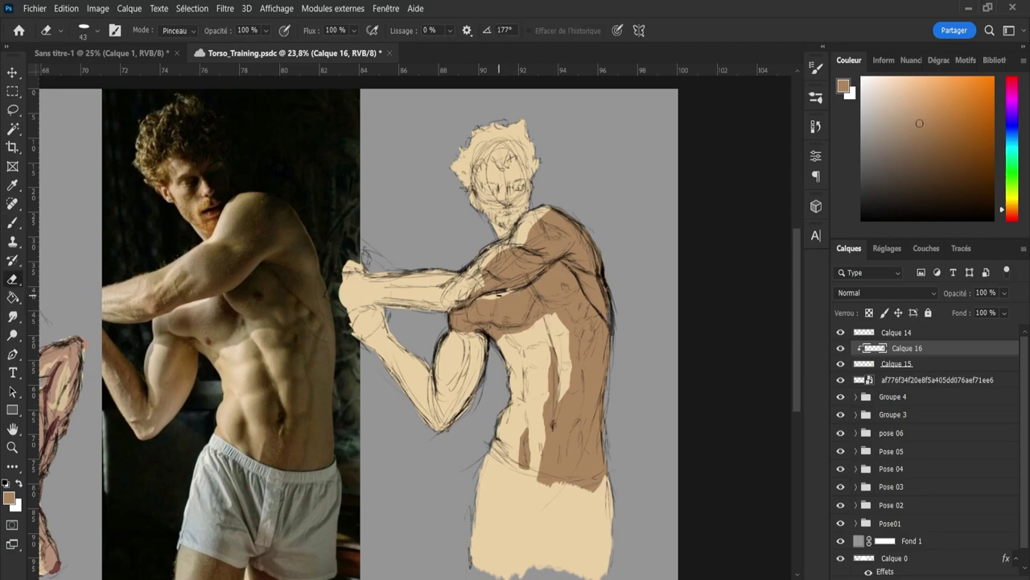
Paint brown shadows along the bent arm's inner upper-arm edge and inner forearm up to the wrist, trimming them with the eraser
key("b")
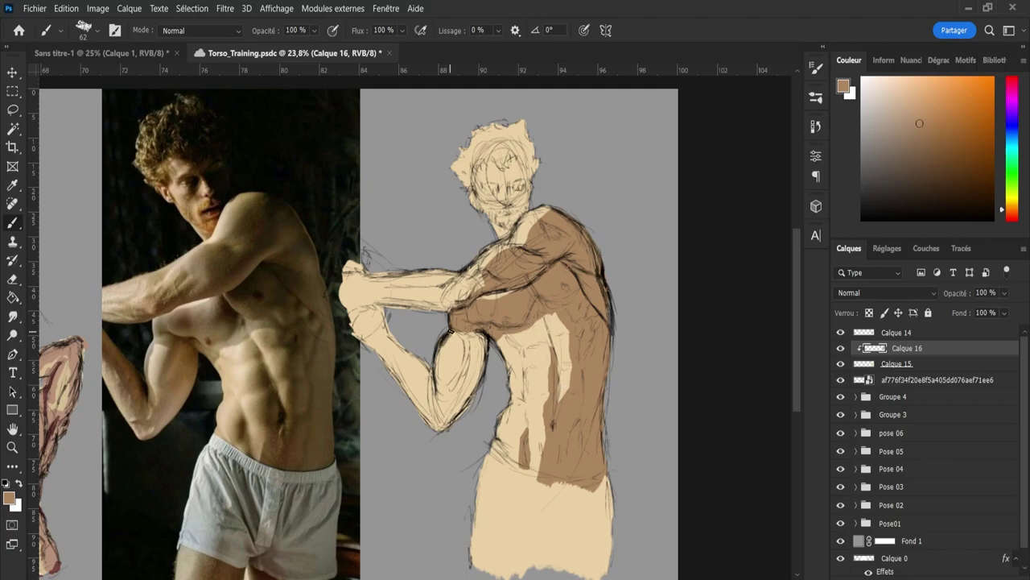
left_click_drag(447, 333, 436, 399)
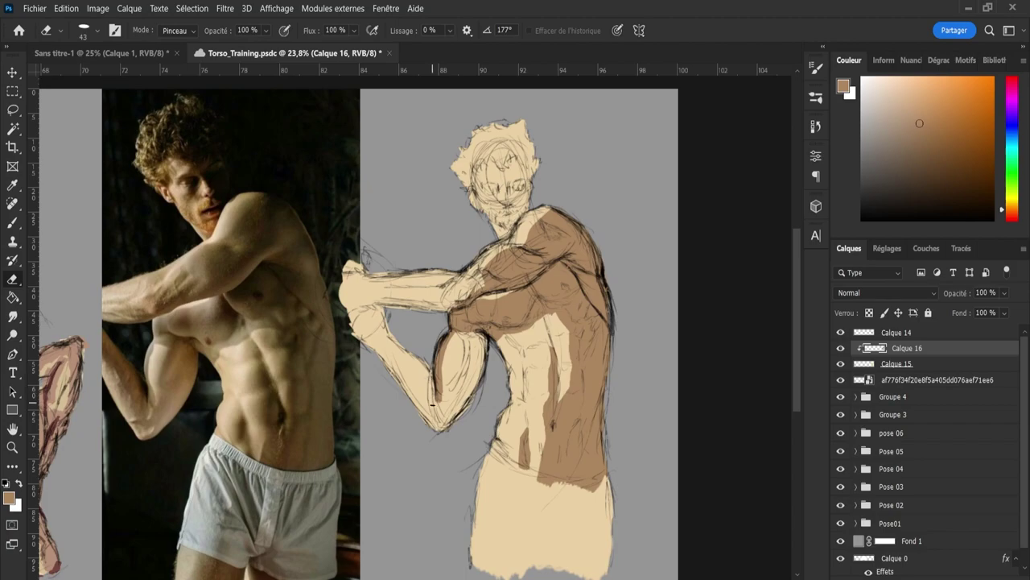
key("b")
mouse_move(389, 337)
left_mouse_down()
mouse_move(433, 373)
mouse_move(434, 394)
mouse_move(380, 338)
mouse_move(386, 330)
left_mouse_up()
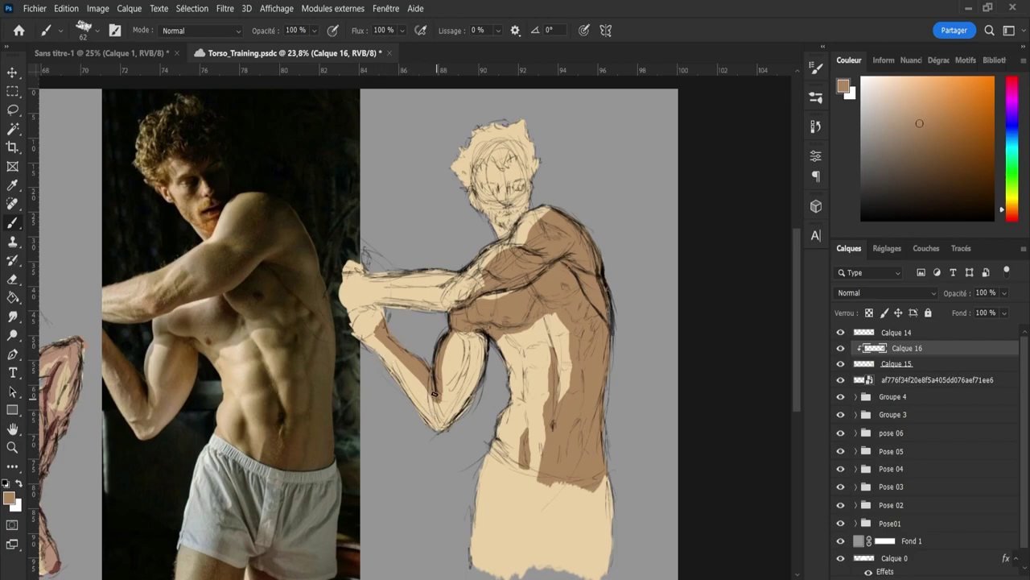
key("e")
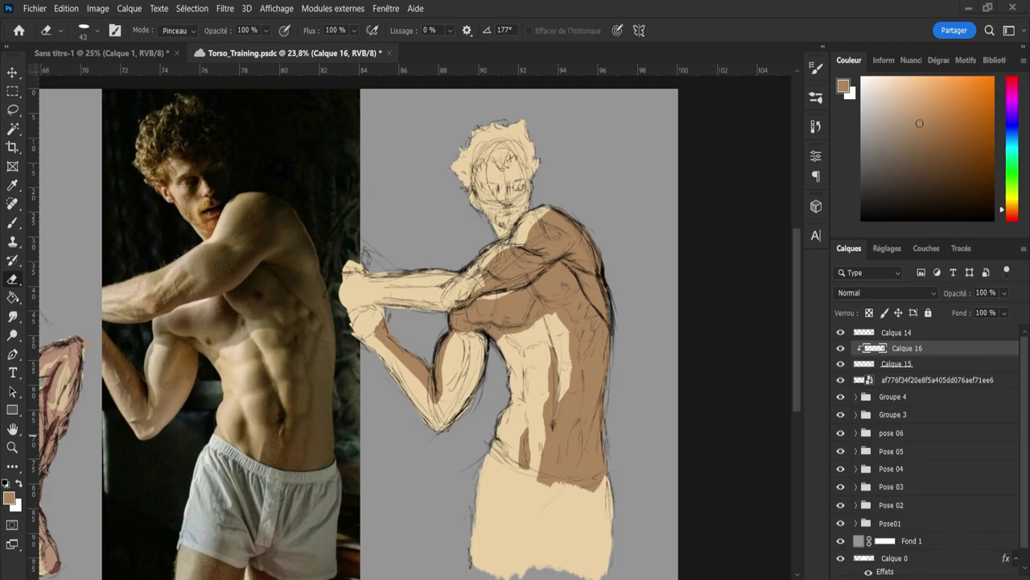
Shade the bent arm's torso-side edge in brown from the armpit down to the elbow, and clean up its border
key("b")
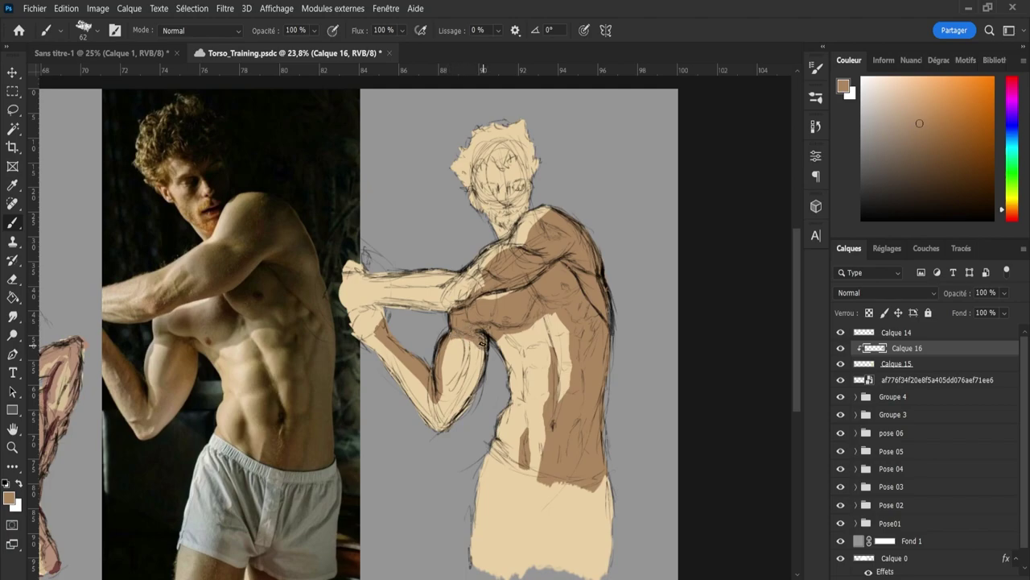
left_click_drag(482, 336, 468, 403)
left_click_drag(478, 342, 463, 390)
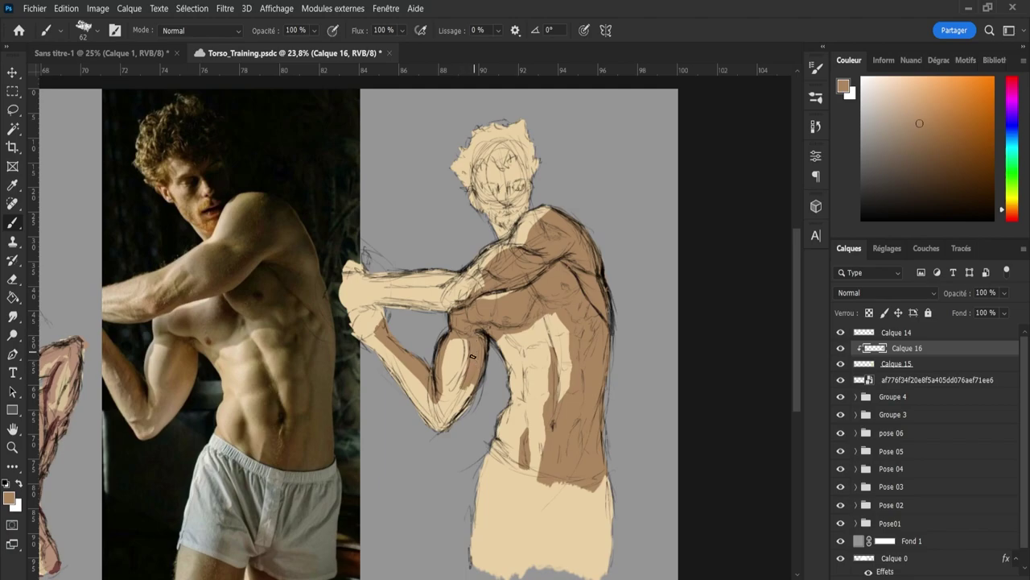
left_click_drag(472, 357, 456, 425)
mouse_move(468, 388)
left_mouse_down()
mouse_move(459, 412)
mouse_move(468, 408)
mouse_move(446, 406)
mouse_move(442, 428)
left_mouse_up()
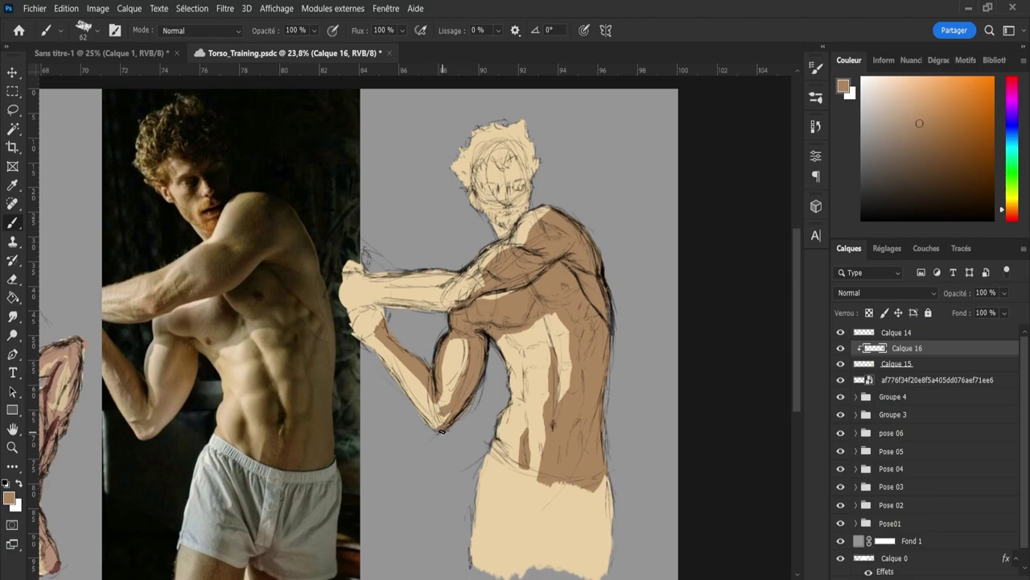
key("e")
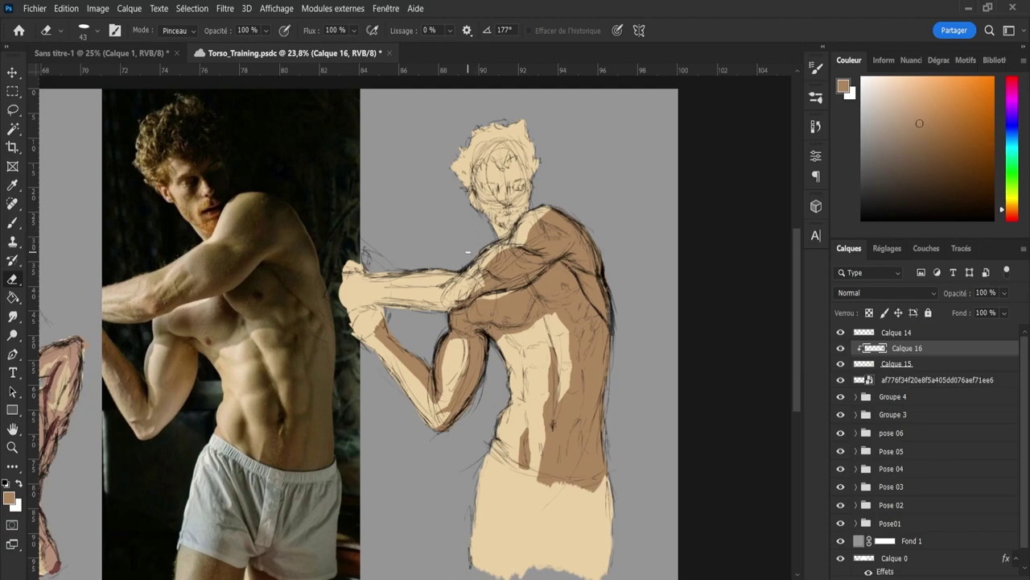
Extend the brown side shadow over the top of the shorts, and shade the underside of the crossing forearm near the elbow
key("b")
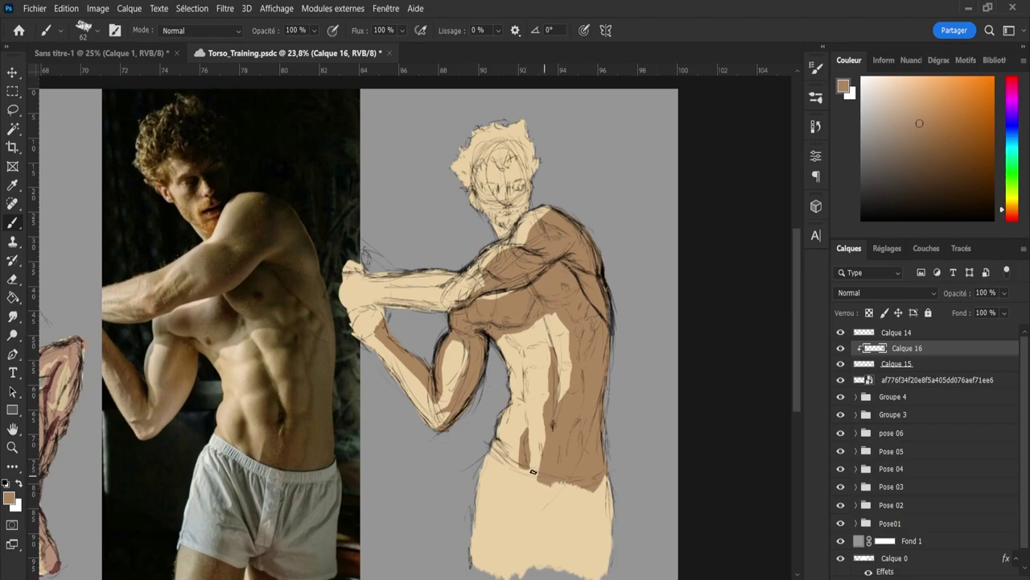
mouse_move(533, 471)
left_mouse_down()
mouse_move(561, 475)
mouse_move(540, 487)
mouse_move(574, 467)
mouse_move(558, 491)
mouse_move(577, 466)
mouse_move(566, 492)
mouse_move(600, 478)
left_mouse_up()
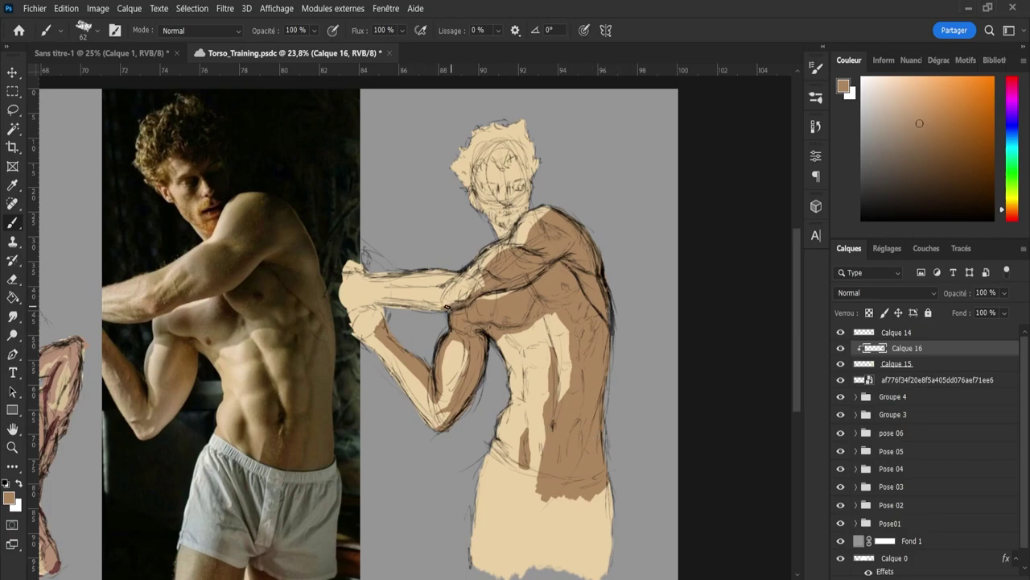
key("e")
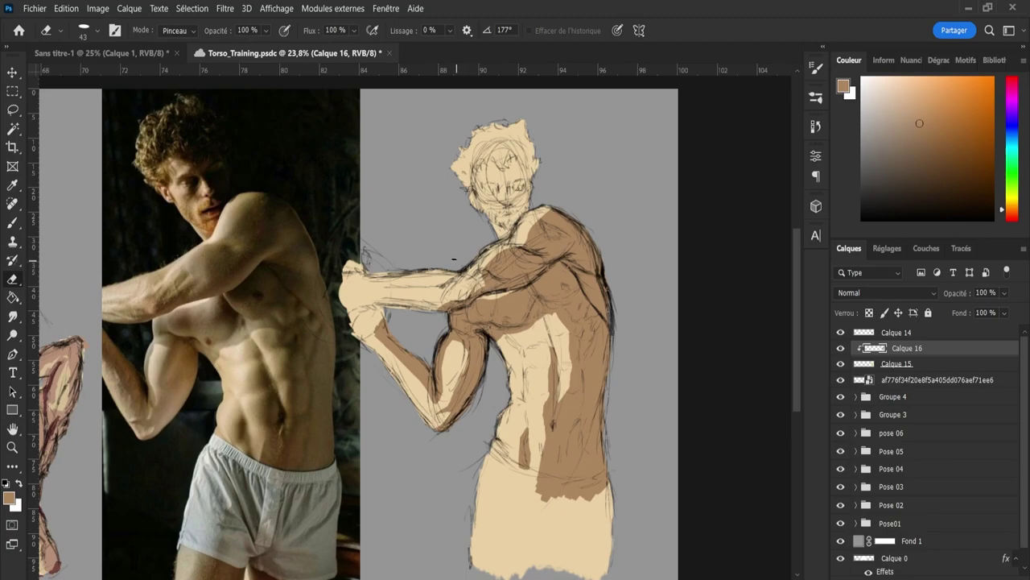
Block in brown shadow over the shaded half of the face, hair and neck, shaping the hairline edge with the eraser
key("b")
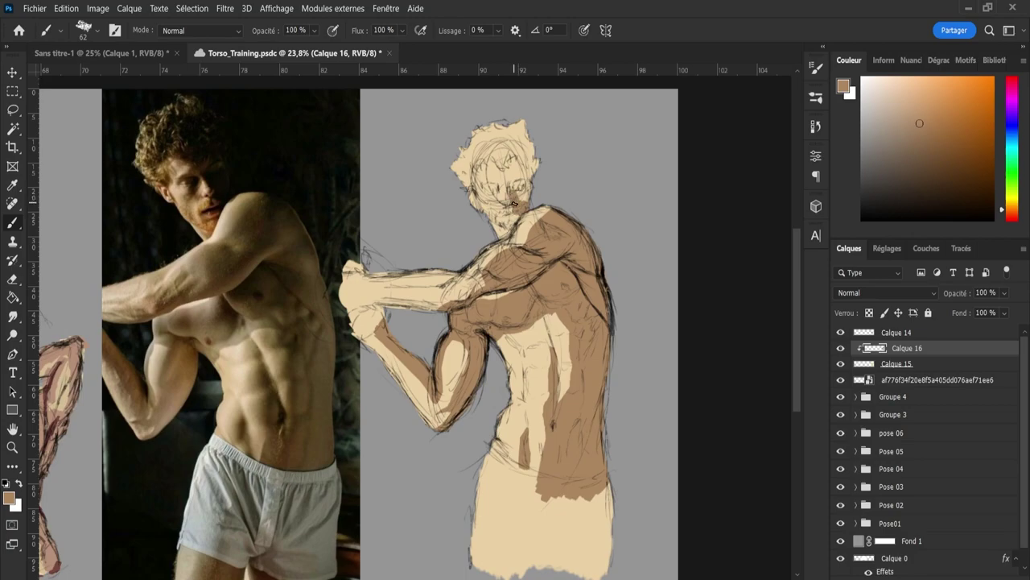
mouse_move(514, 203)
left_mouse_down()
mouse_move(495, 163)
mouse_move(508, 157)
mouse_move(517, 192)
mouse_move(526, 161)
mouse_move(524, 196)
mouse_move(536, 153)
mouse_move(540, 172)
mouse_move(503, 137)
mouse_move(492, 155)
mouse_move(488, 129)
mouse_move(494, 142)
left_mouse_up()
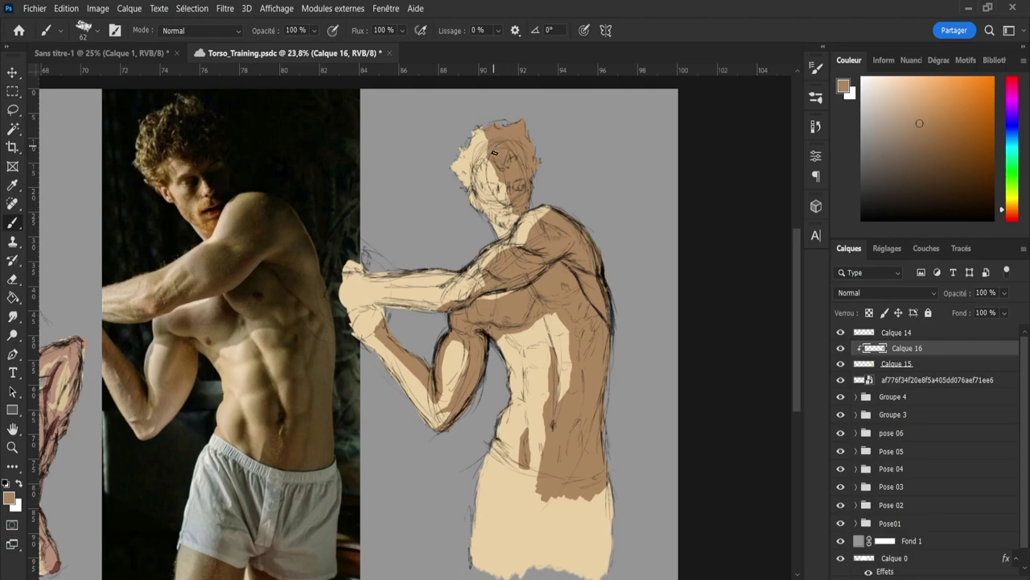
key("e")
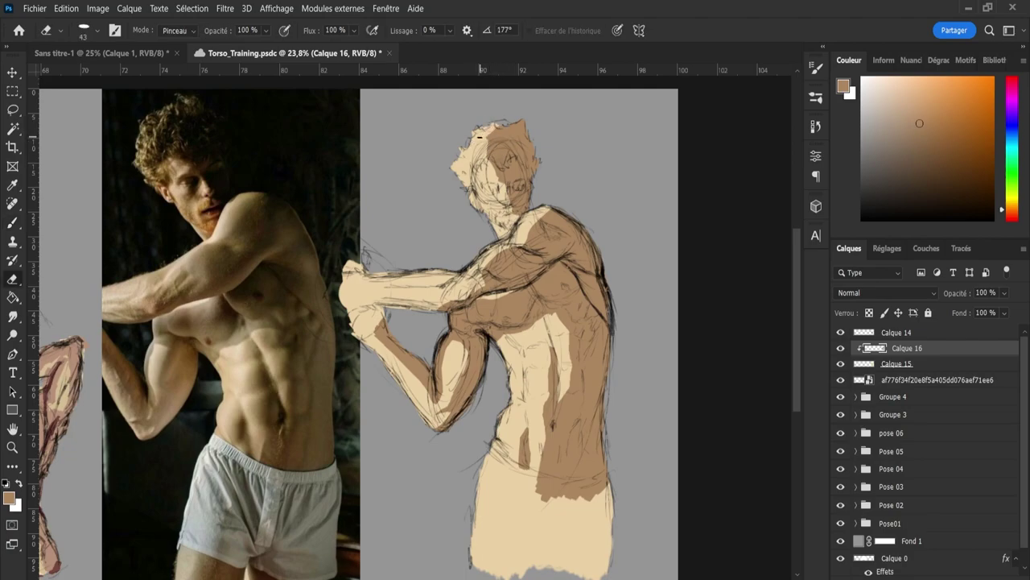
mouse_move(480, 138)
left_mouse_down()
mouse_move(496, 137)
mouse_move(488, 133)
left_mouse_up()
key("b")
key("e")
left_click_drag(507, 126, 512, 124)
key("b")
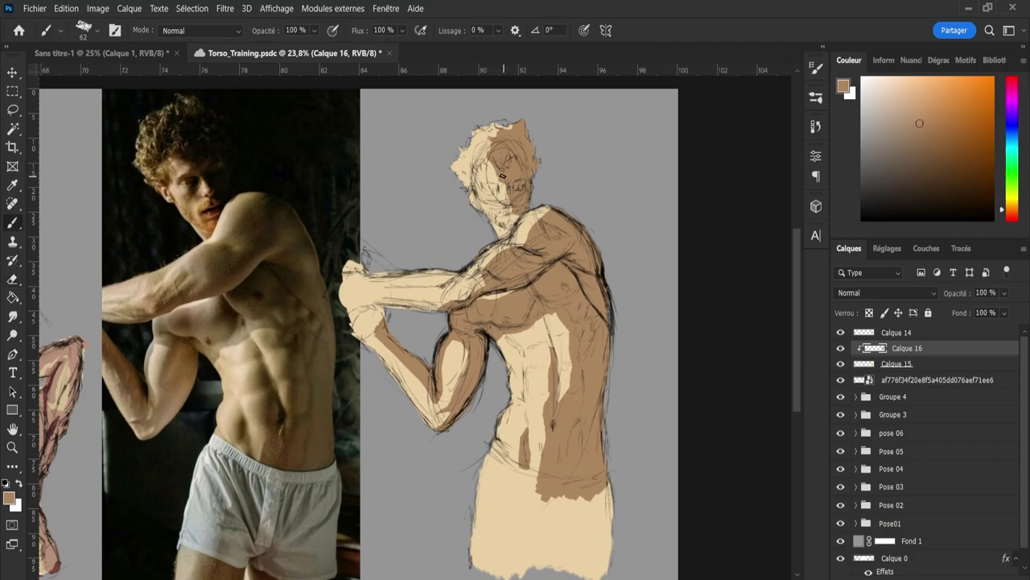
left_click_drag(504, 181, 521, 222)
Add a new layer clipped above the brown shadow layer, and choose a dark reddish brown as the painting colour
key("ctrl+shift+alt+n")
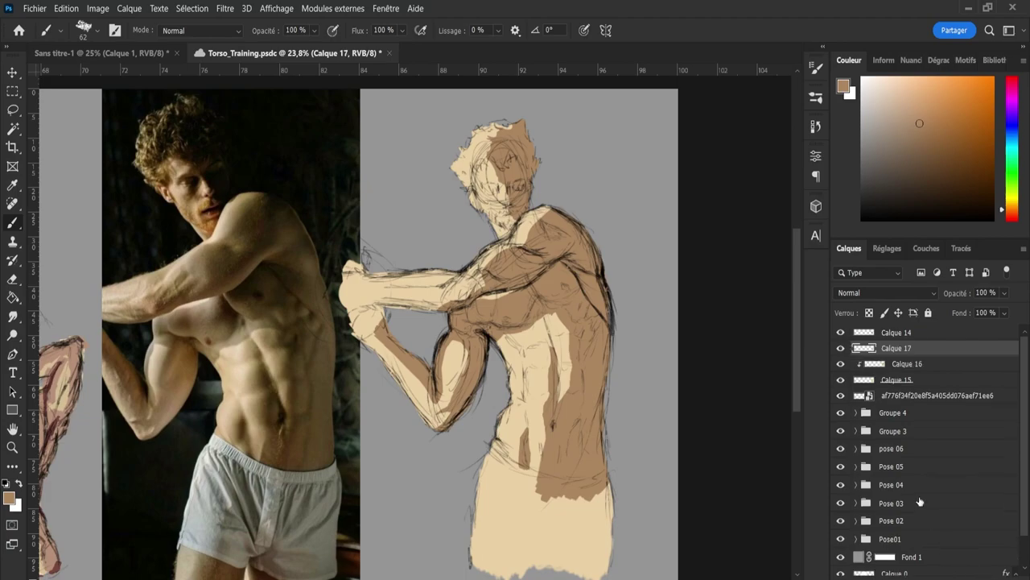
left_click(927, 355, "alt")
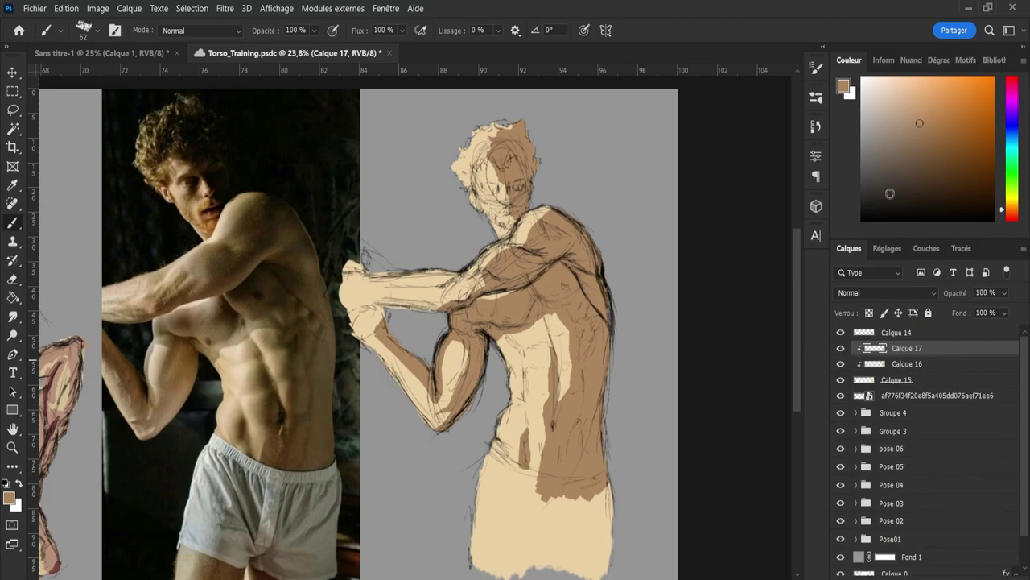
left_click(932, 151)
left_click(1012, 218)
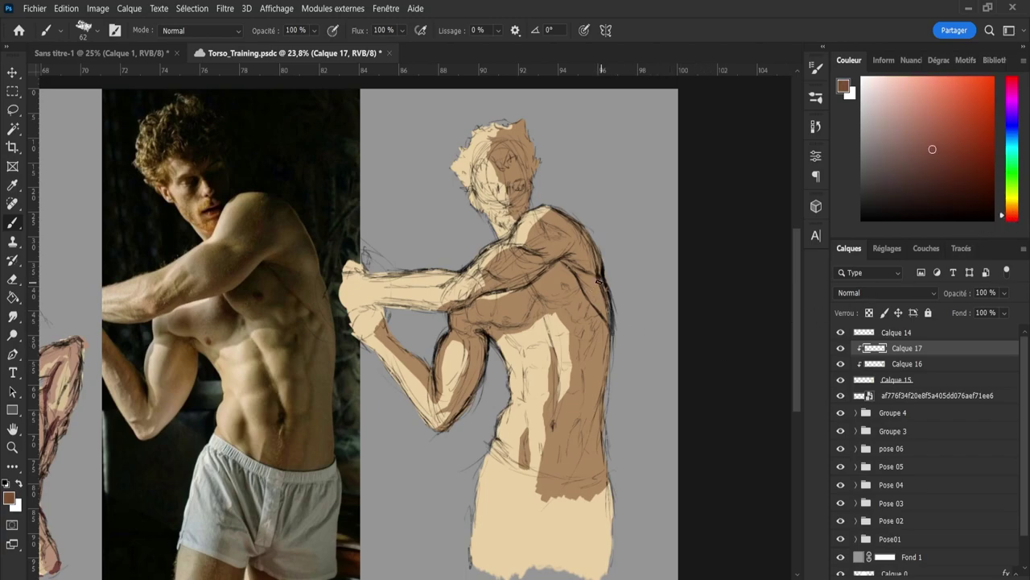
Paint dark reddish shadow along the shoulder's back edge and the armpit crease at 100% opacity, reducing the brush to 33 px
mouse_move(570, 227)
left_mouse_down("alt")
mouse_move(583, 223)
mouse_move(584, 235)
mouse_move(576, 228)
mouse_move(604, 261)
mouse_move(629, 355)
left_mouse_up("alt")
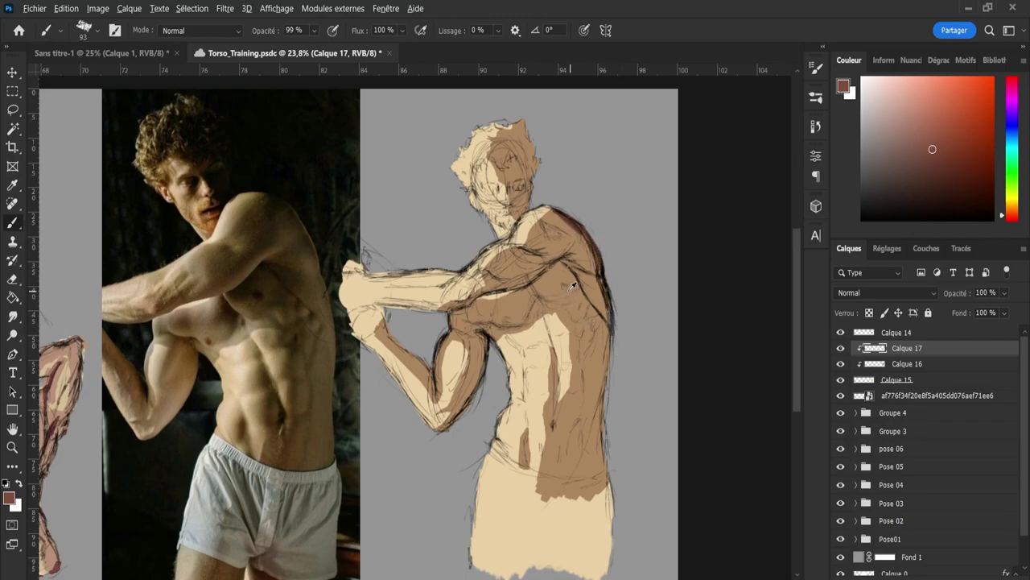
key("0")
key("bracketleft")
key("bracketleft")
key("bracketleft")
key("bracketleft")
key("bracketleft")
key("bracketleft")
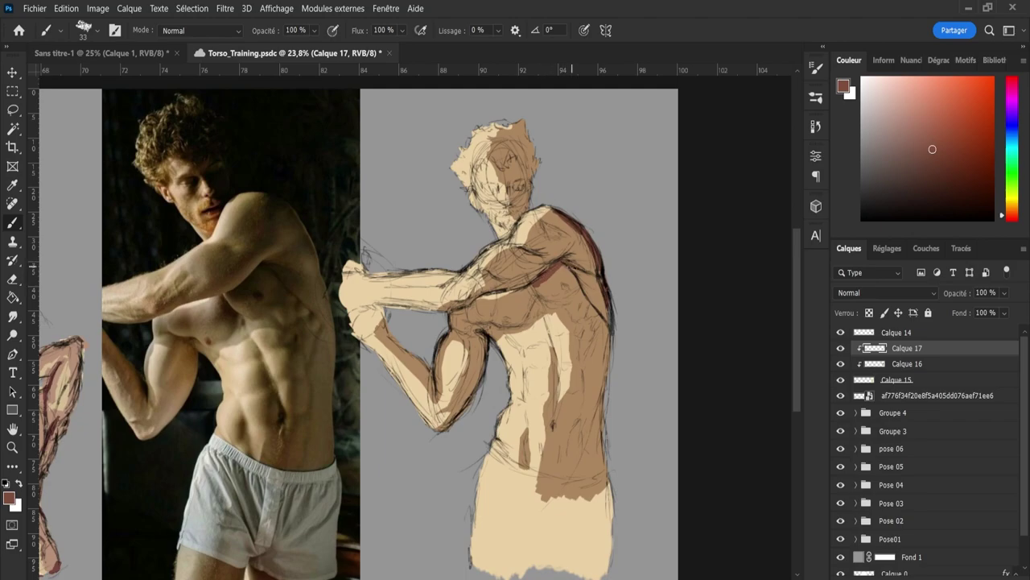
Darken the reddish brown, and fill the armpit shadow onto the chest, along the back crease and under the upper arm
left_click_drag(932, 150, 933, 161)
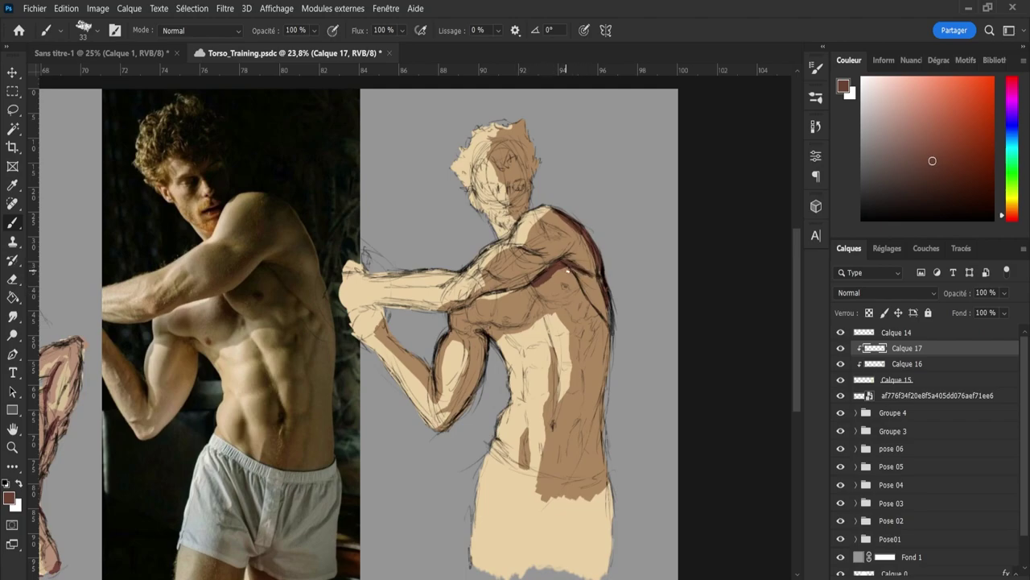
left_click_drag(566, 274, 560, 267)
left_click_drag(578, 281, 601, 314)
mouse_move(558, 271)
left_mouse_down()
mouse_move(567, 273)
mouse_move(544, 284)
left_mouse_up()
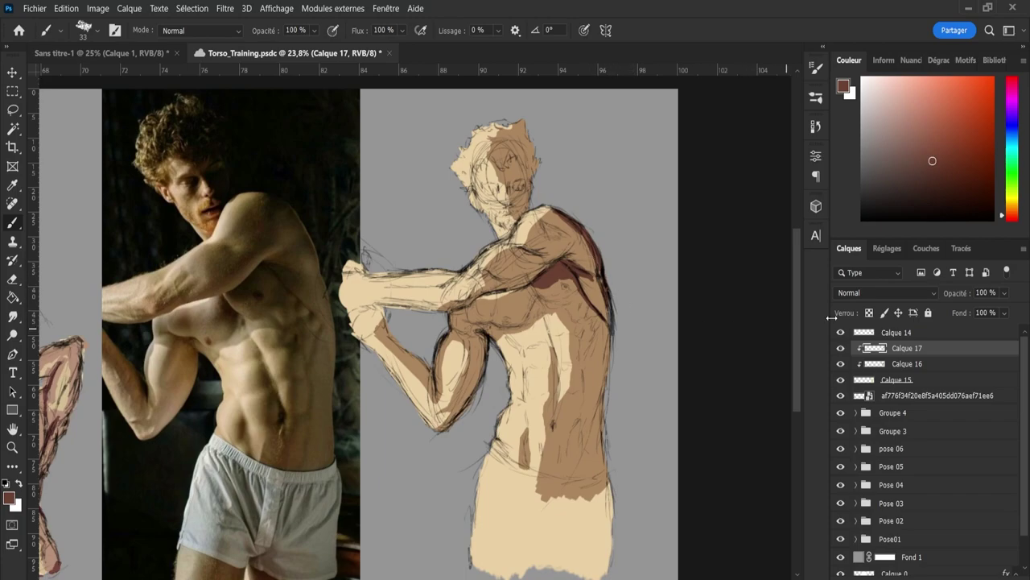
scroll(846, 293, "down", 3)
scroll(846, 291, "up", 3)
mouse_move(541, 266)
left_mouse_down()
mouse_move(533, 272)
mouse_move(545, 263)
left_mouse_up()
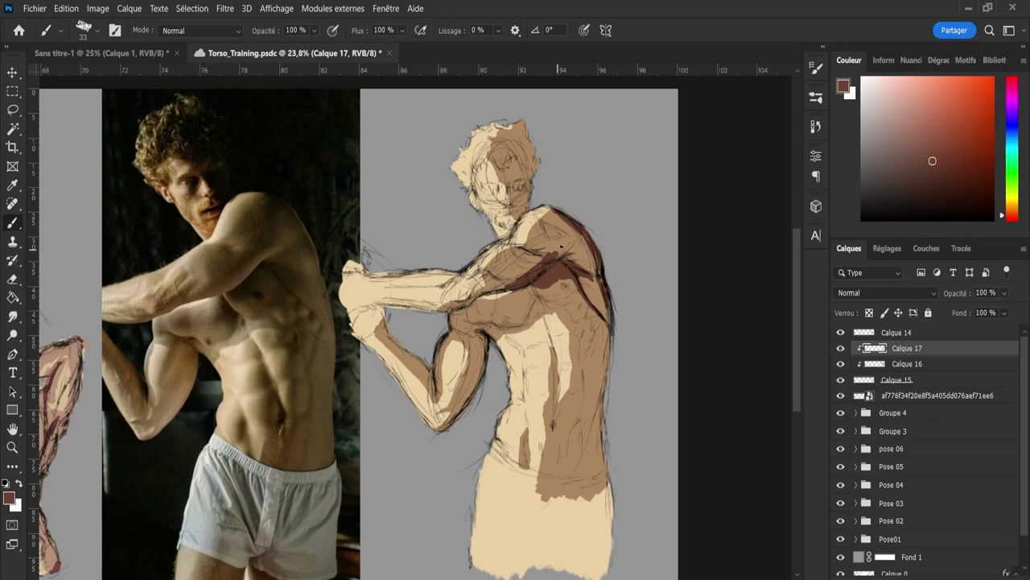
Enlarge the brush to 79 px, and paint the dark reddish shadow across the back of the near shoulder
right_click(552, 245, "alt")
mouse_move(547, 256)
left_mouse_down()
mouse_move(567, 236)
mouse_move(548, 262)
mouse_move(562, 213)
mouse_move(564, 243)
mouse_move(586, 230)
mouse_move(573, 232)
mouse_move(597, 238)
mouse_move(599, 267)
left_mouse_up()
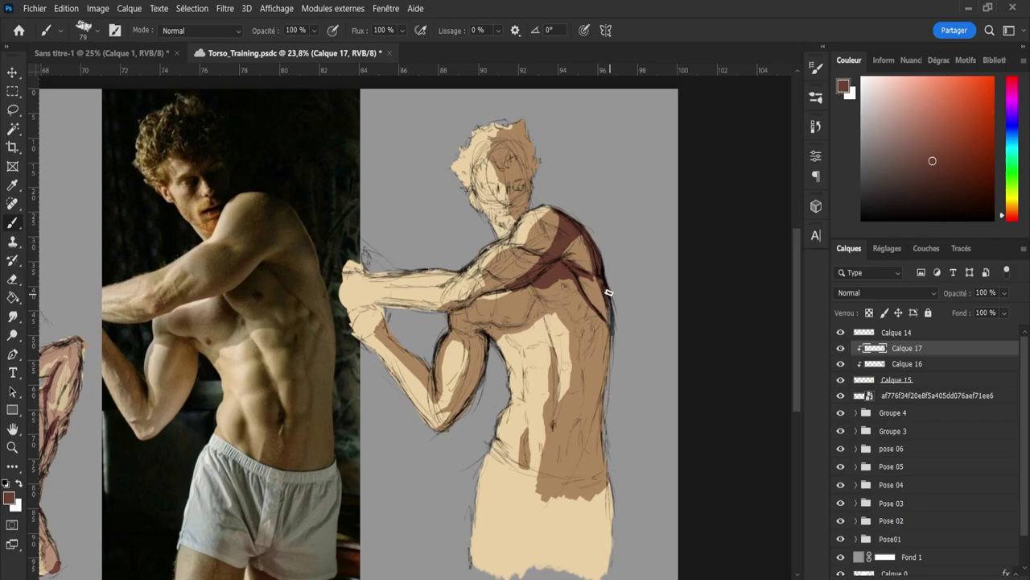
key("e")
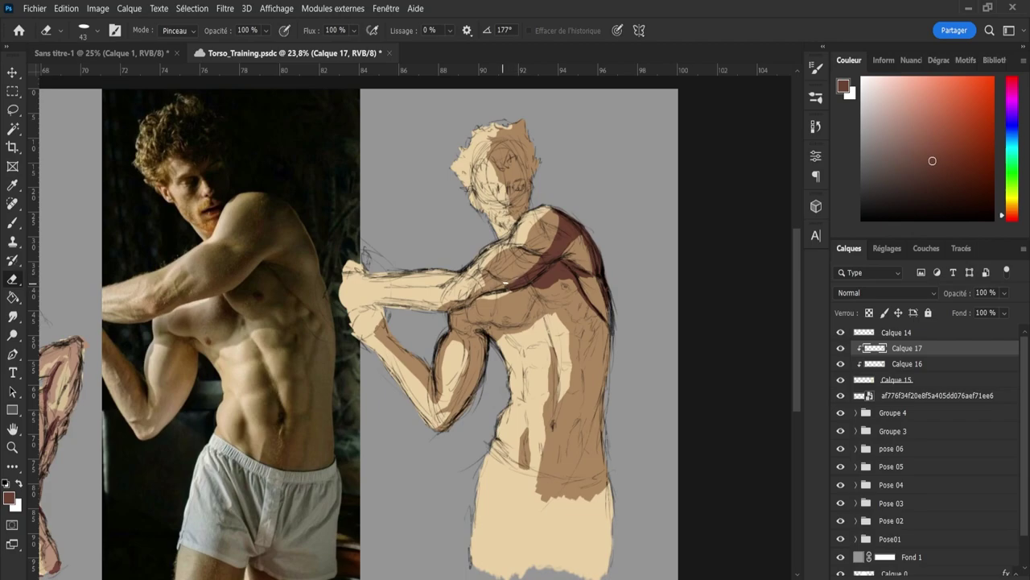
Reduce the brush to 37 px, extend the dark reddish shadow from under the near arm onto the chest, and trim its edges with the Eraser
key("b")
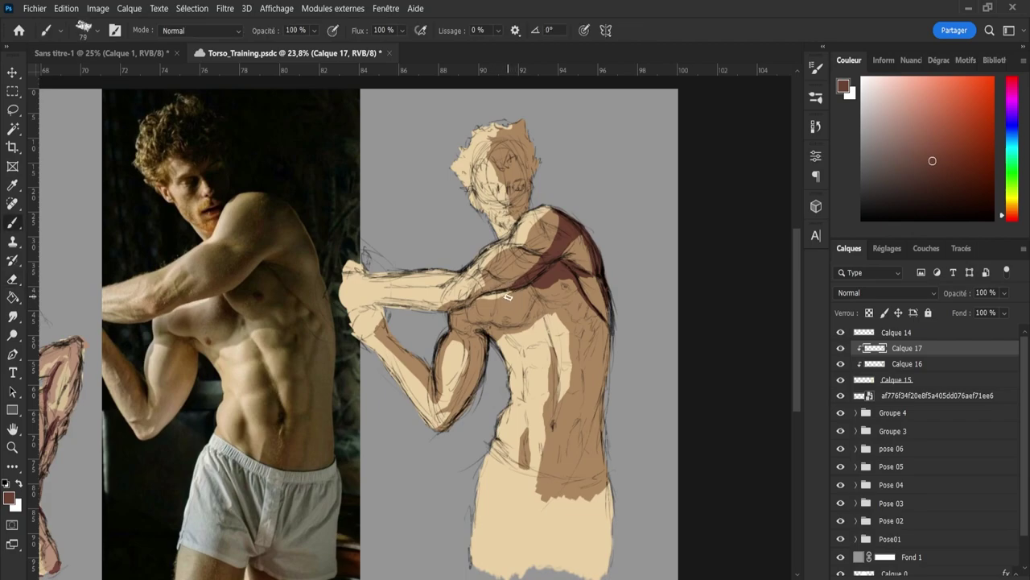
left_click_drag(534, 294, 526, 295)
mouse_move(525, 288)
left_mouse_down()
mouse_move(533, 303)
mouse_move(535, 289)
left_mouse_up()
key("e")
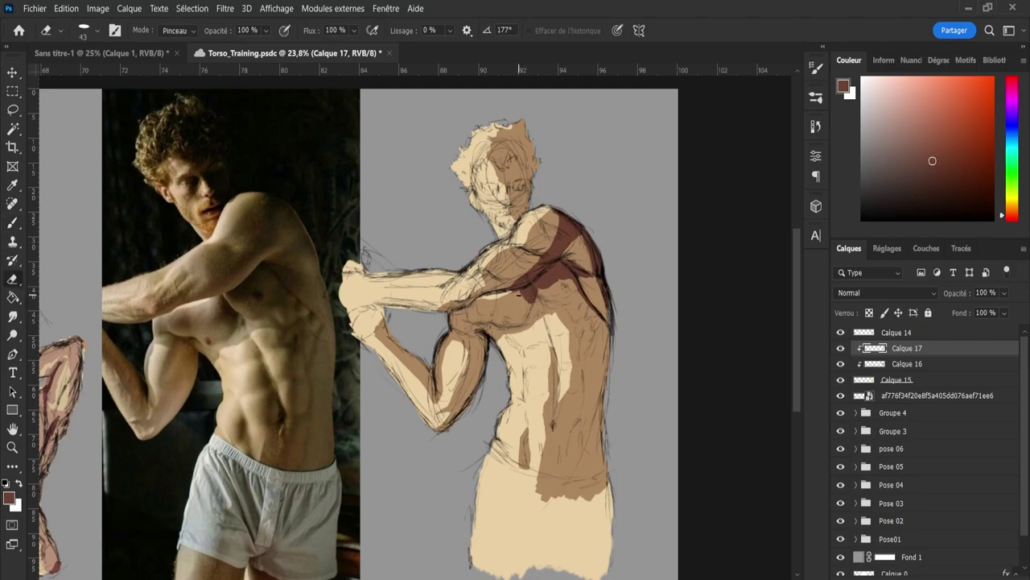
key("b")
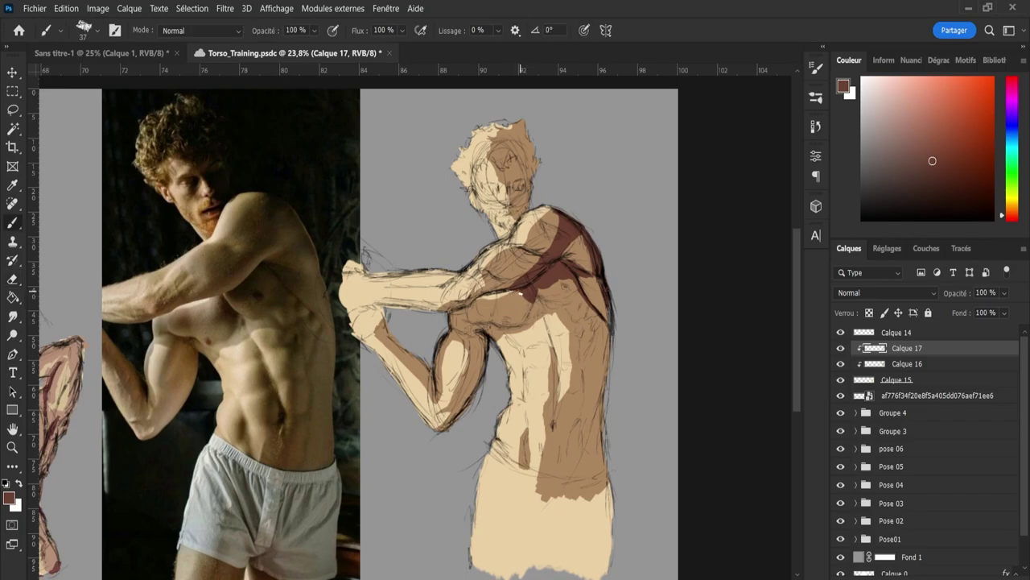
key("e")
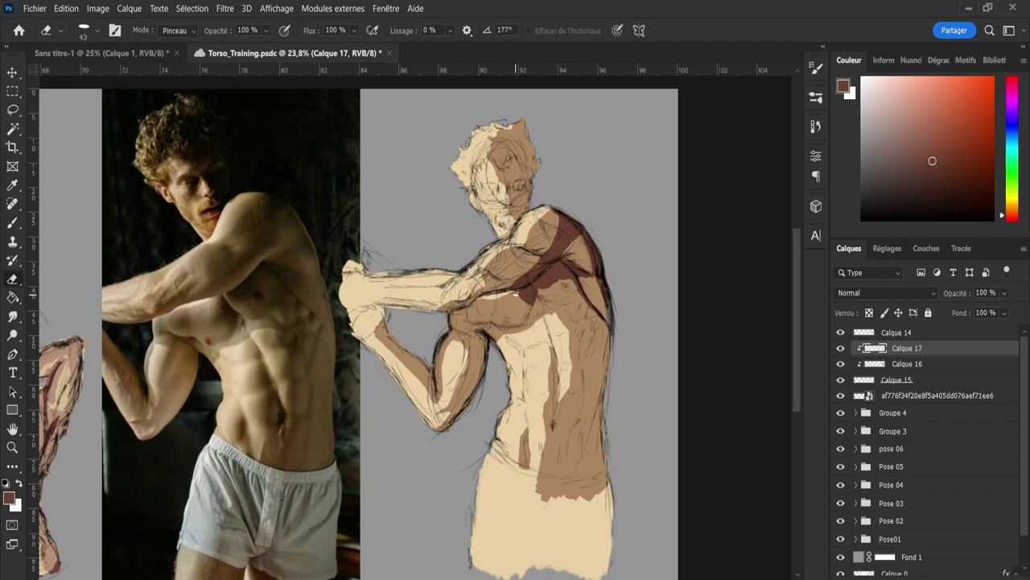
key("b")
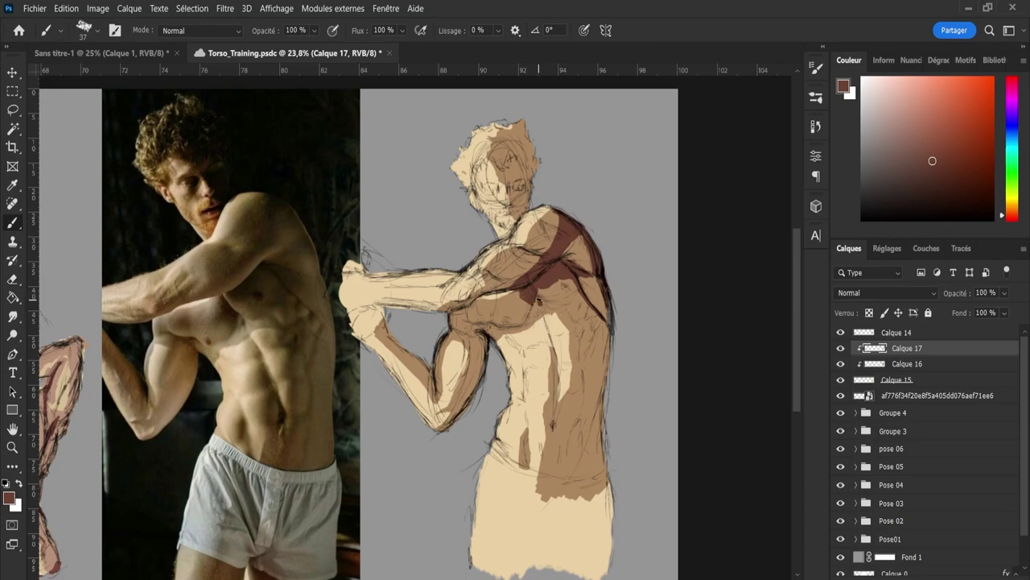
key("e")
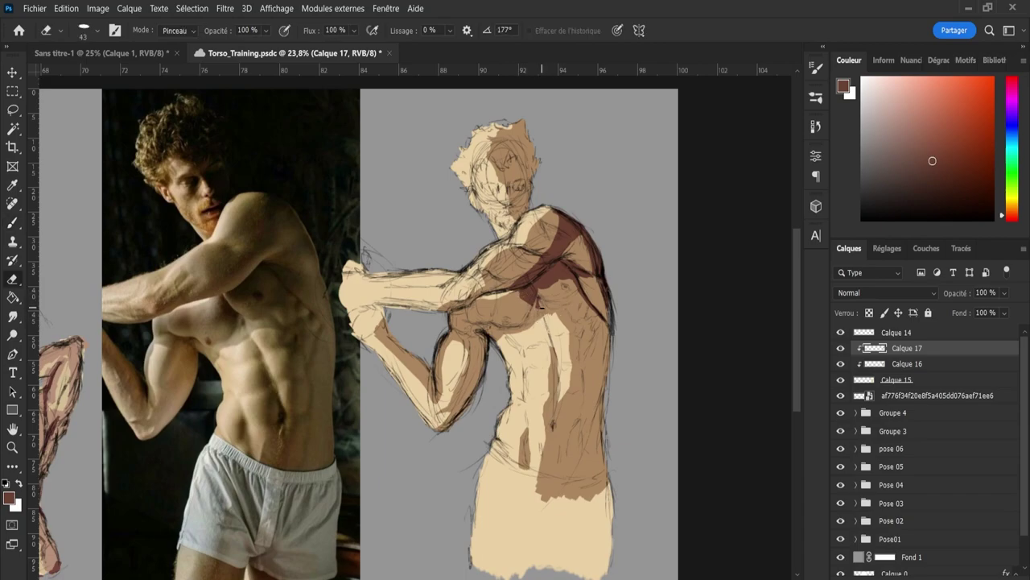
key("b")
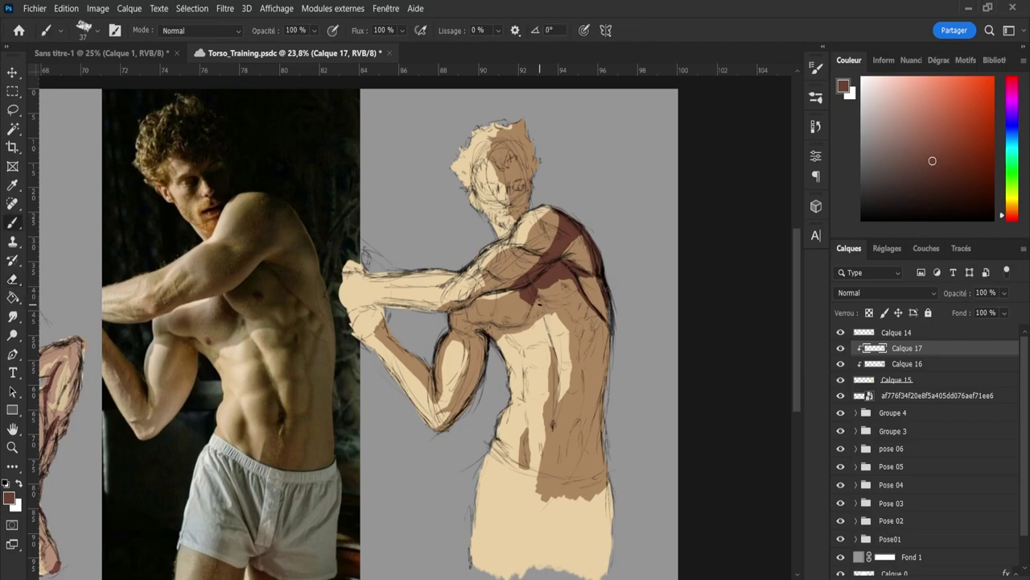
key("e")
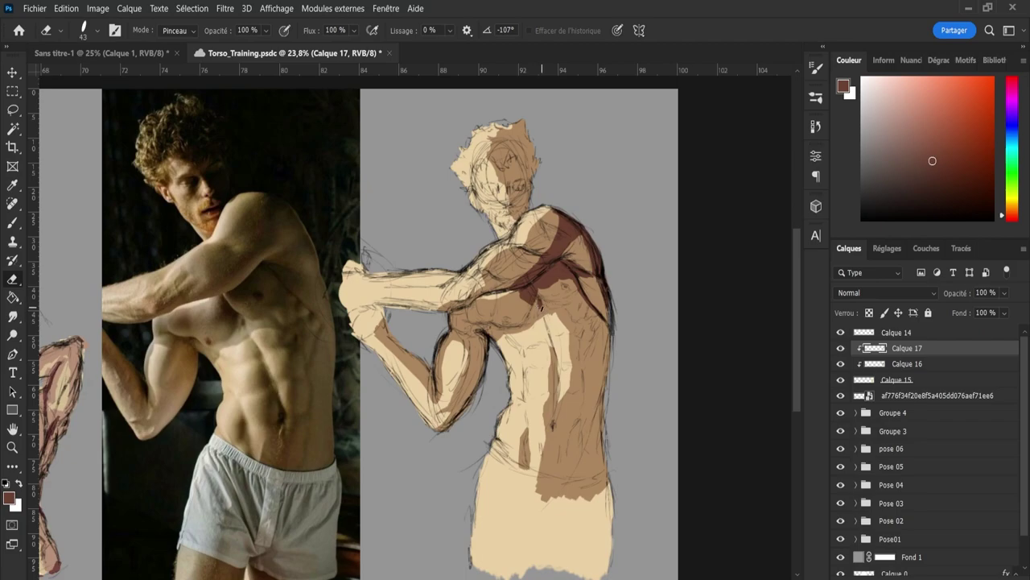
Paint a narrow dark reddish shadow along the abdomen's vertical midline down to the navel, and thin its edges with the Eraser
key("b")
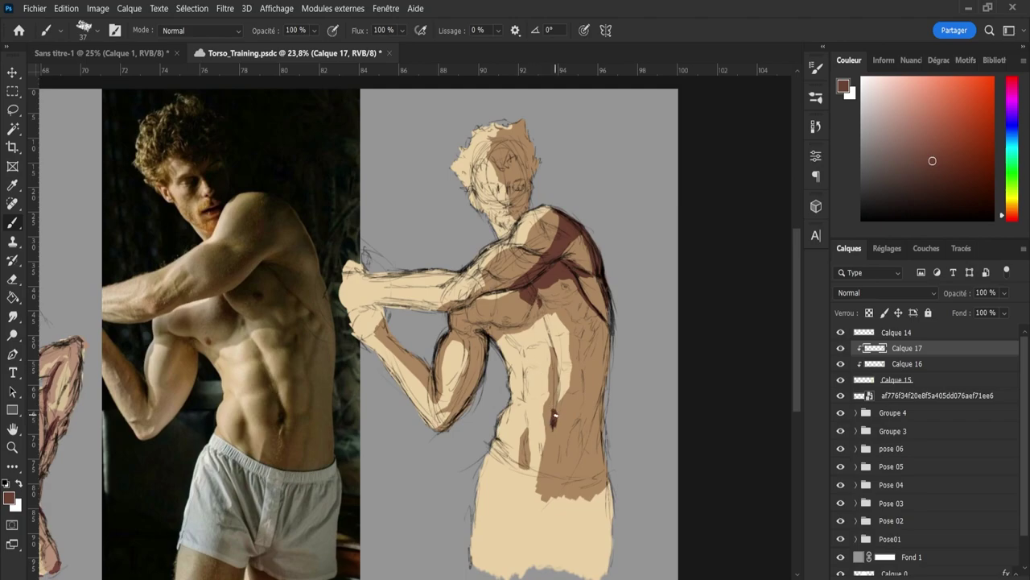
mouse_move(553, 410)
left_mouse_down()
mouse_move(557, 349)
mouse_move(557, 359)
left_mouse_up()
key("e")
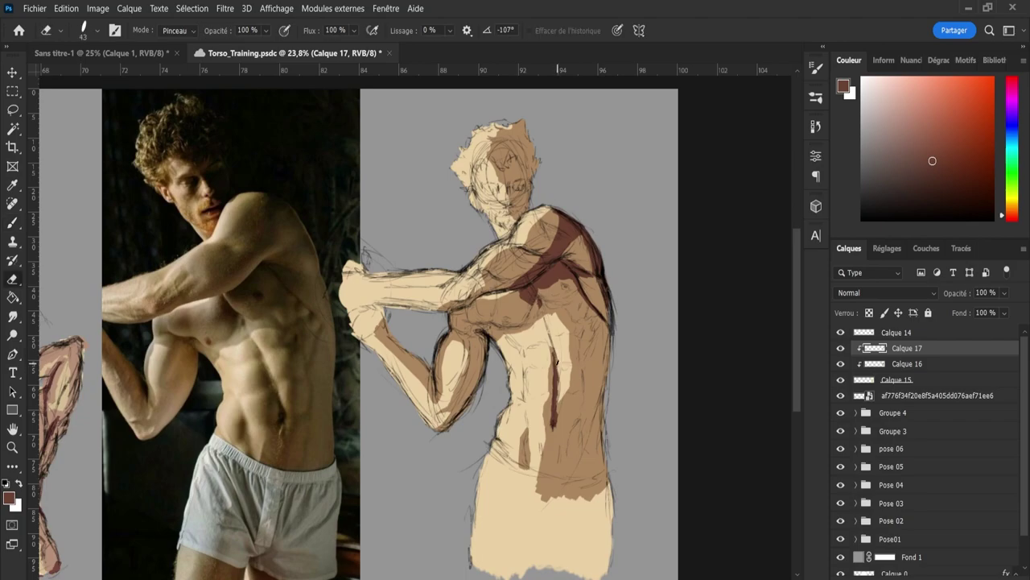
key("b")
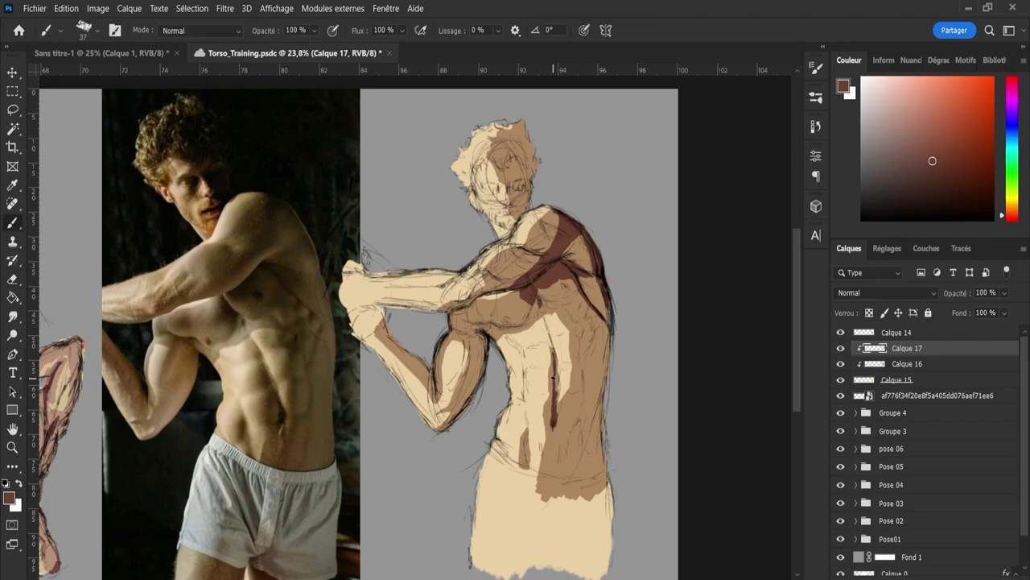
key("e")
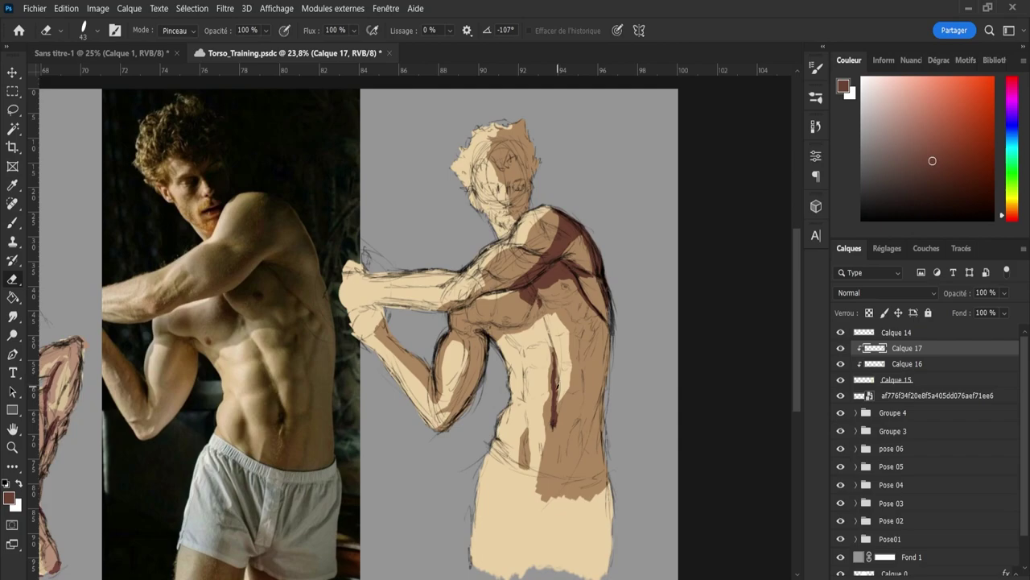
left_click(557, 388)
left_click(557, 371)
left_click_drag(557, 387, 550, 414)
Add small dark reddish accents on the side ribs beside the back's edge below the armpit, cleaning them up with the Eraser
key("b")
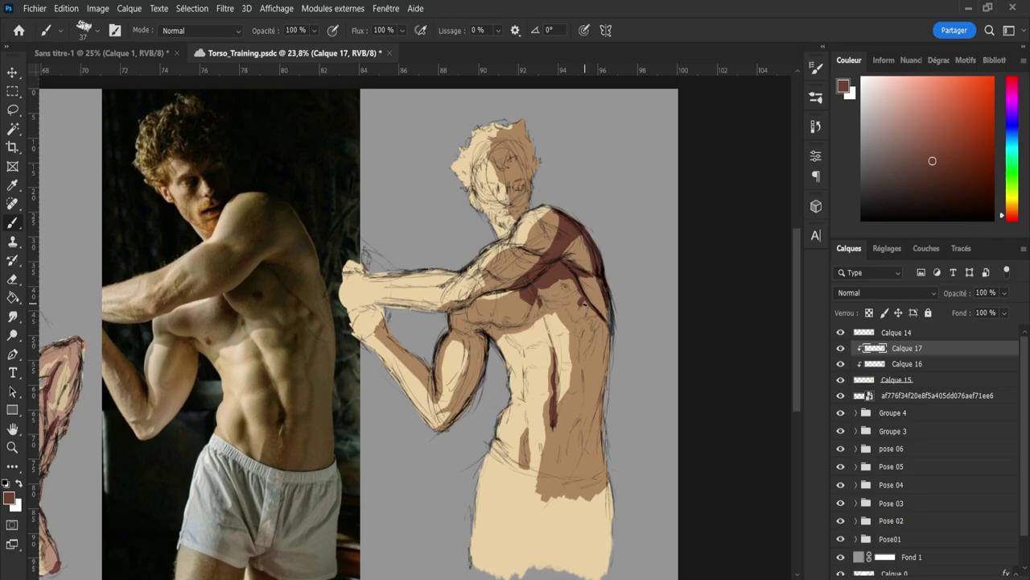
key("e")
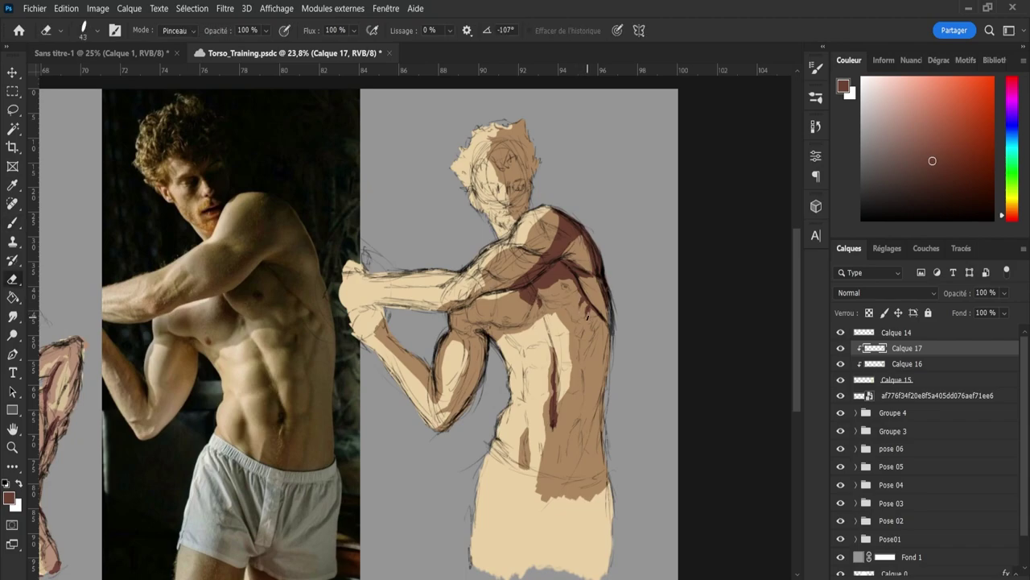
key("b")
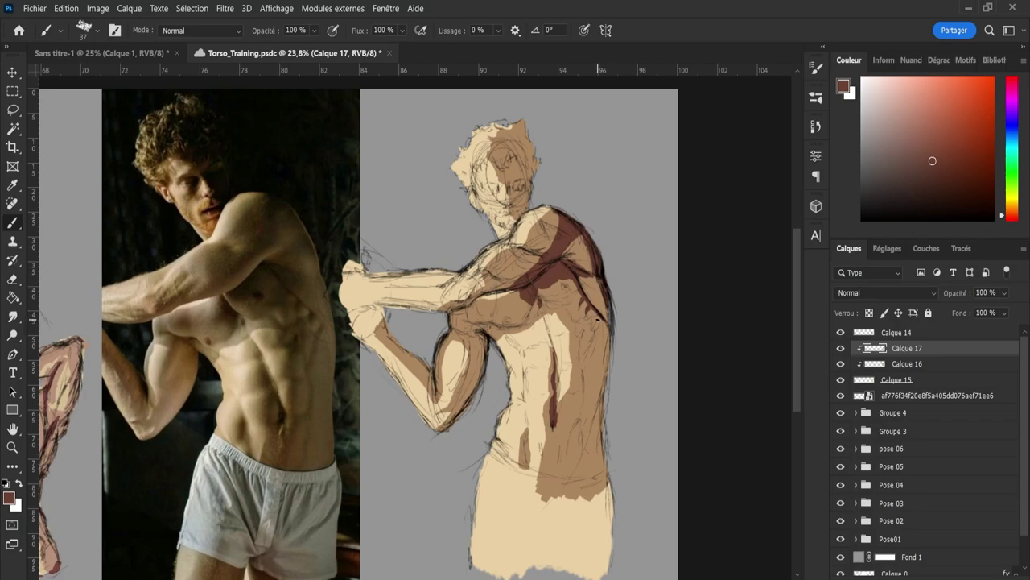
key("e")
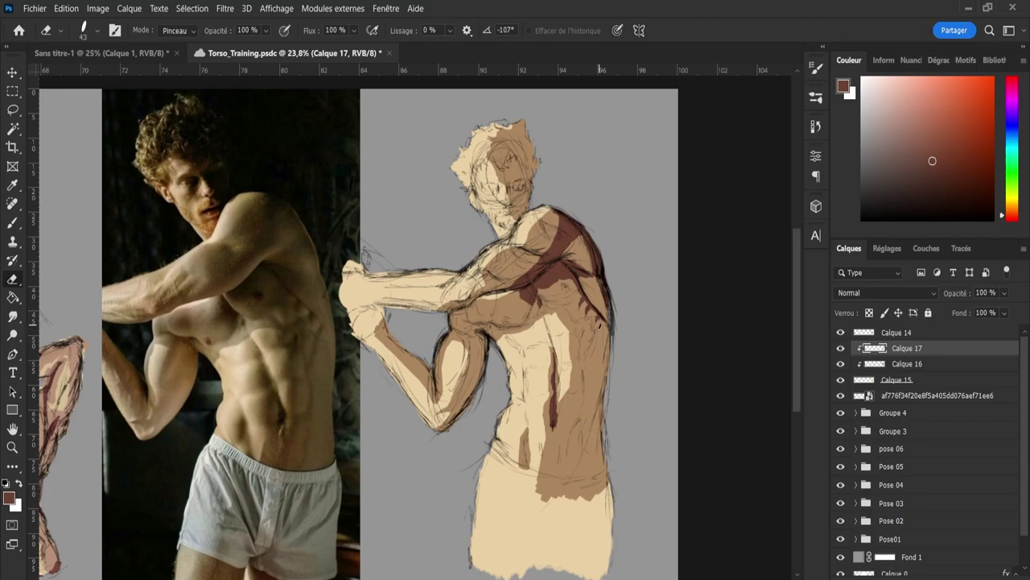
key("b")
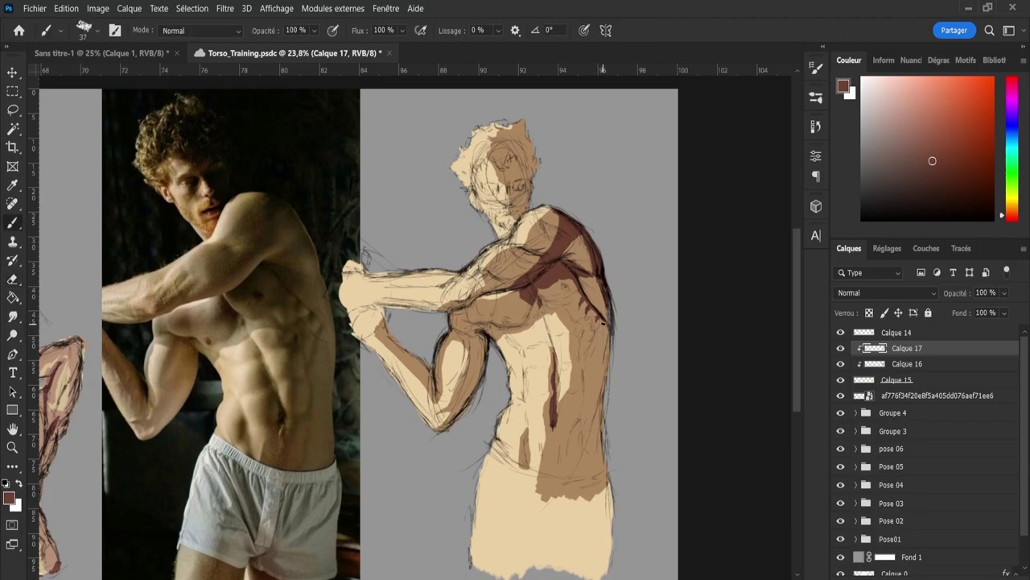
key("e")
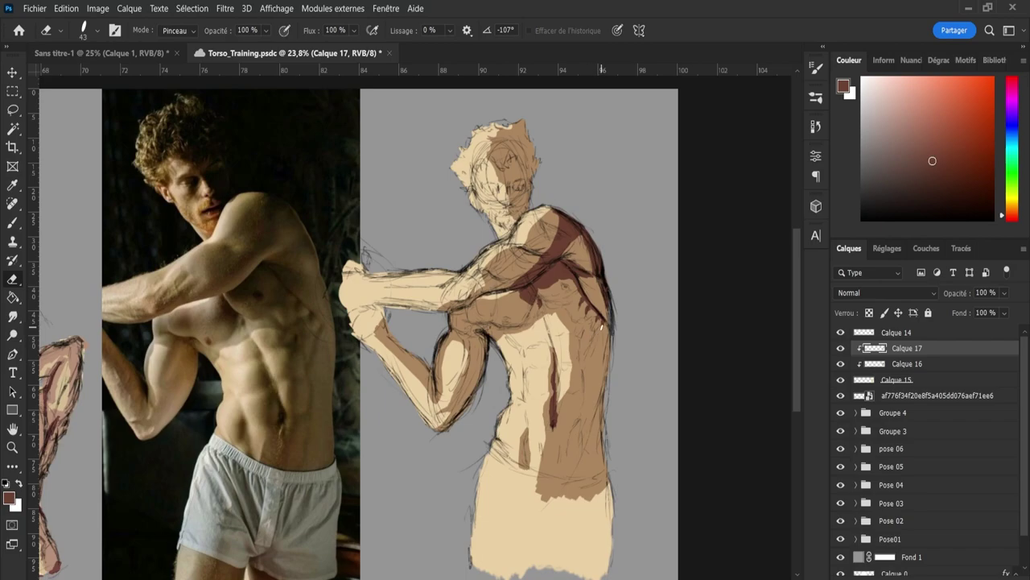
key("b")
left_click_drag(601, 321, 607, 329)
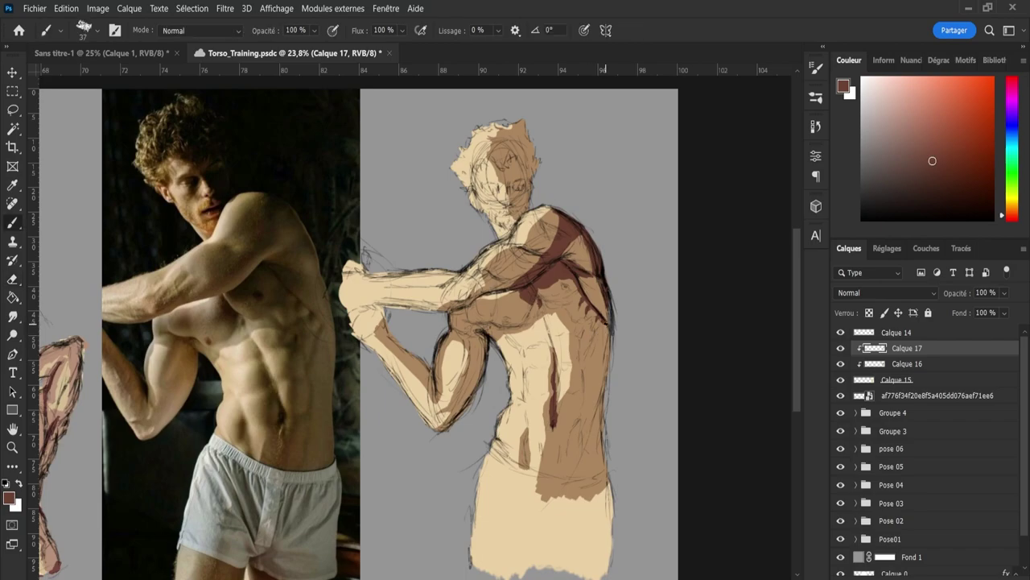
key("e")
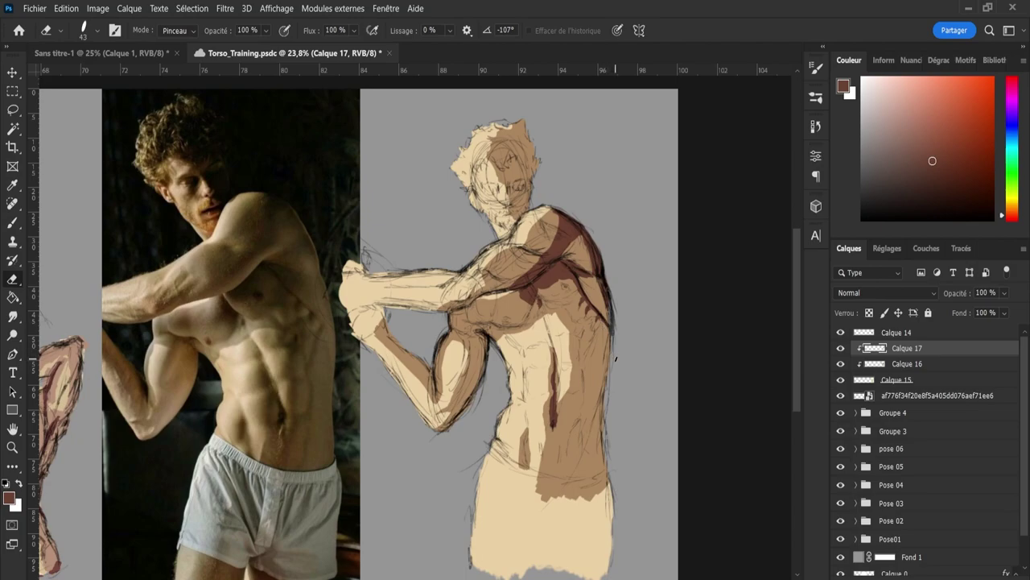
Paint thin branching dark reddish lines along the abdomen's side from the lower ribs to the waist, refining them with the Eraser
key("b")
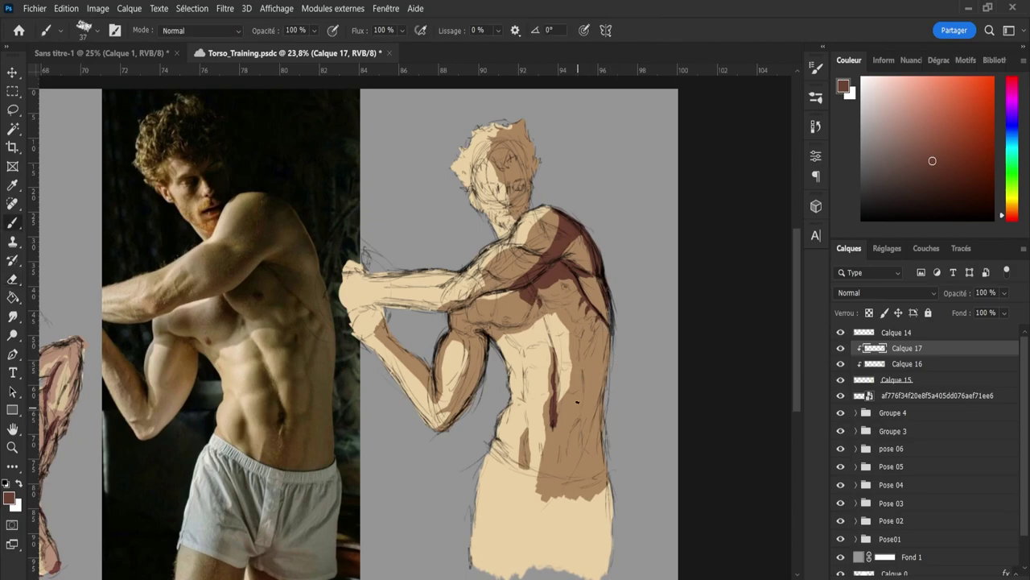
mouse_move(581, 417)
left_mouse_down()
mouse_move(593, 335)
mouse_move(588, 351)
left_mouse_up()
mouse_move(578, 419)
left_mouse_down()
mouse_move(562, 468)
mouse_move(580, 415)
mouse_move(570, 452)
mouse_move(581, 421)
mouse_move(582, 449)
mouse_move(570, 447)
mouse_move(566, 477)
mouse_move(565, 445)
left_mouse_up()
key("e")
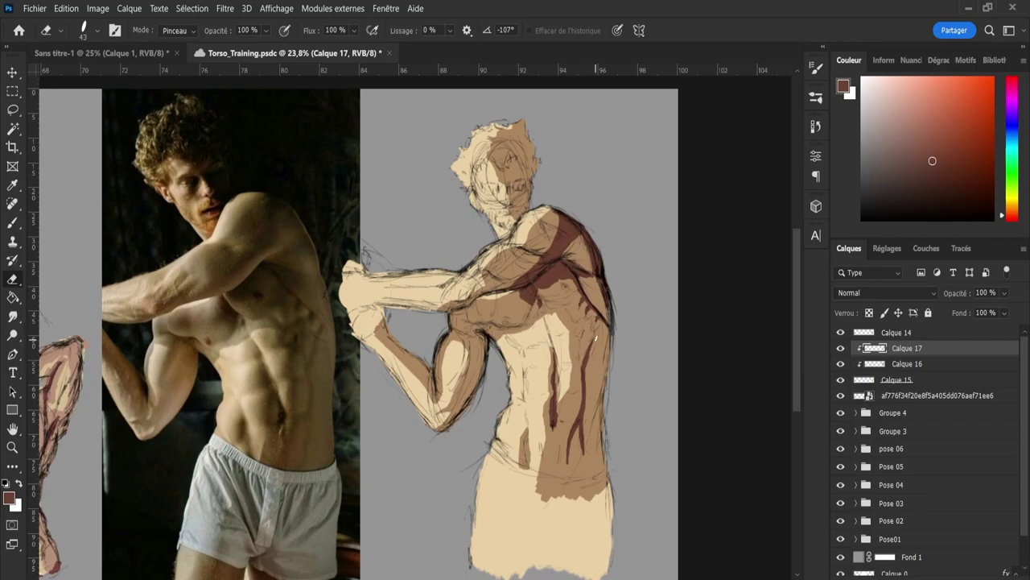
key("b")
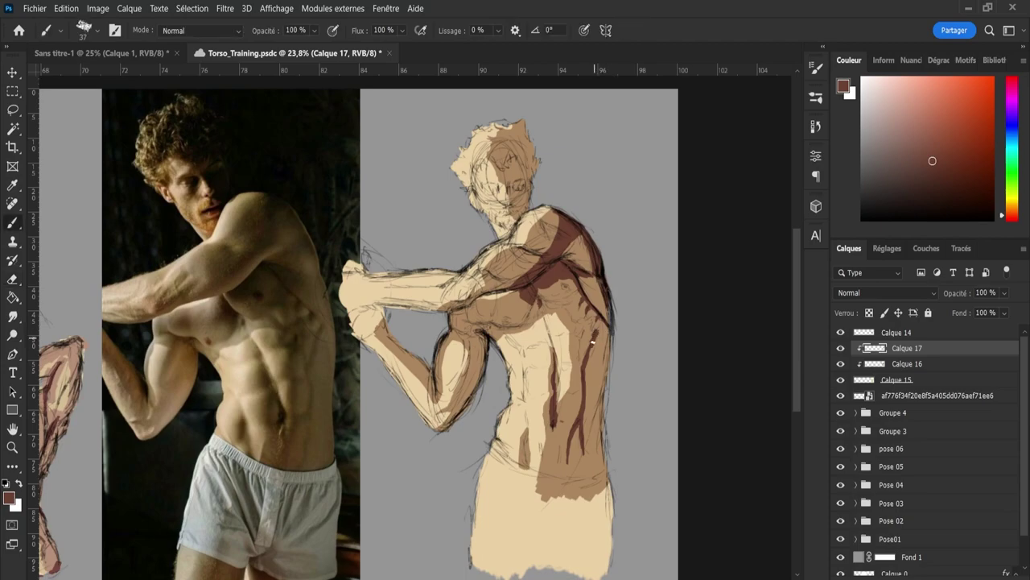
key("e")
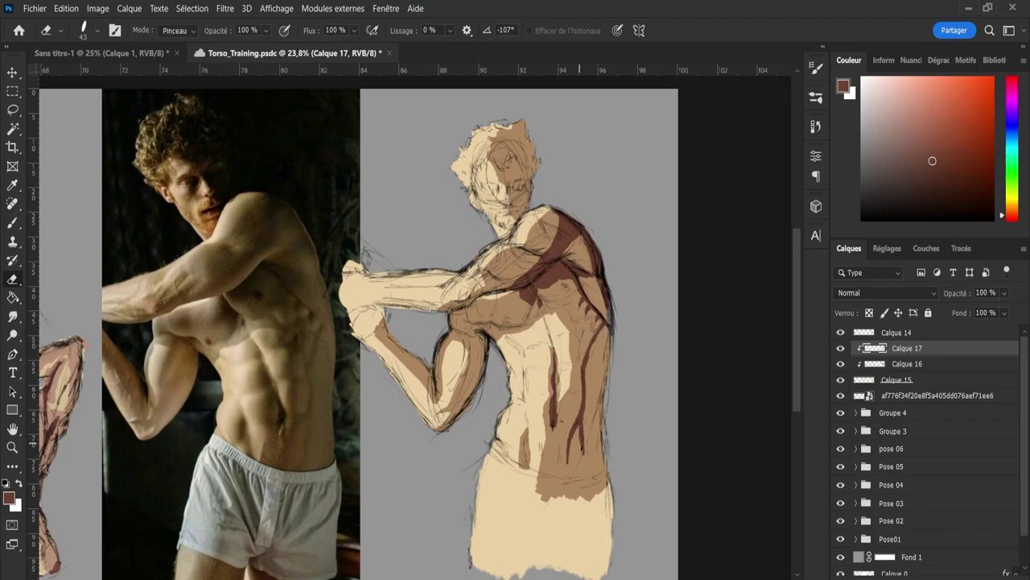
Shade the torso's outer flank in dark reddish brown from the back edge to the waistband, and trim the shape with the Eraser
key("b")
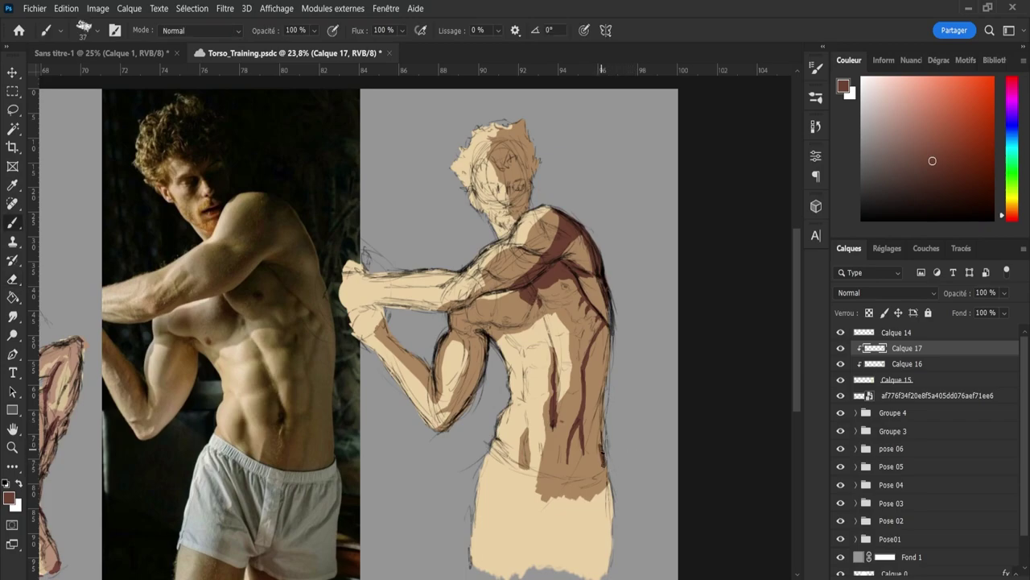
mouse_move(604, 463)
left_mouse_down()
mouse_move(587, 473)
mouse_move(602, 464)
mouse_move(606, 380)
mouse_move(594, 420)
mouse_move(610, 310)
left_mouse_up()
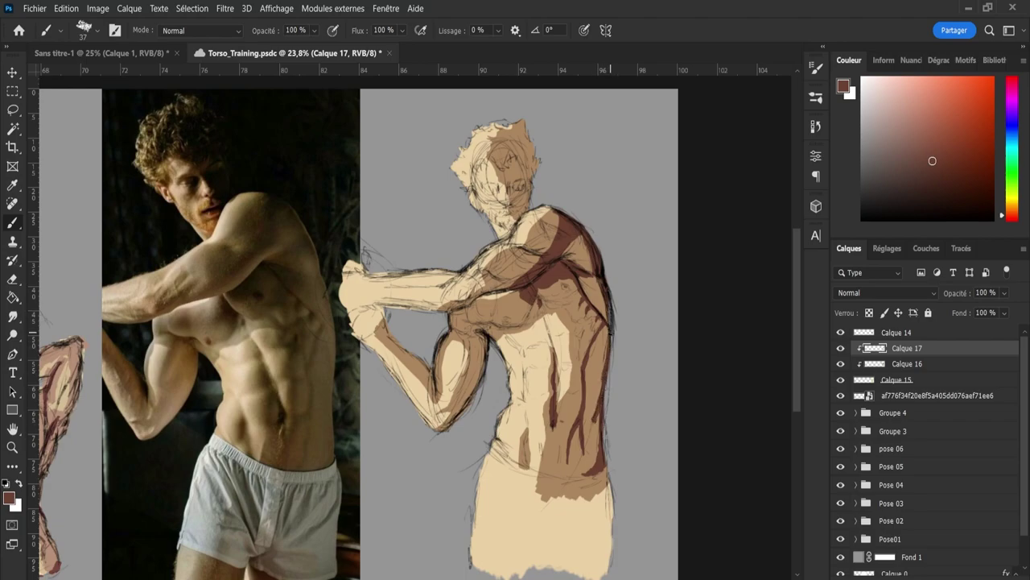
key("e")
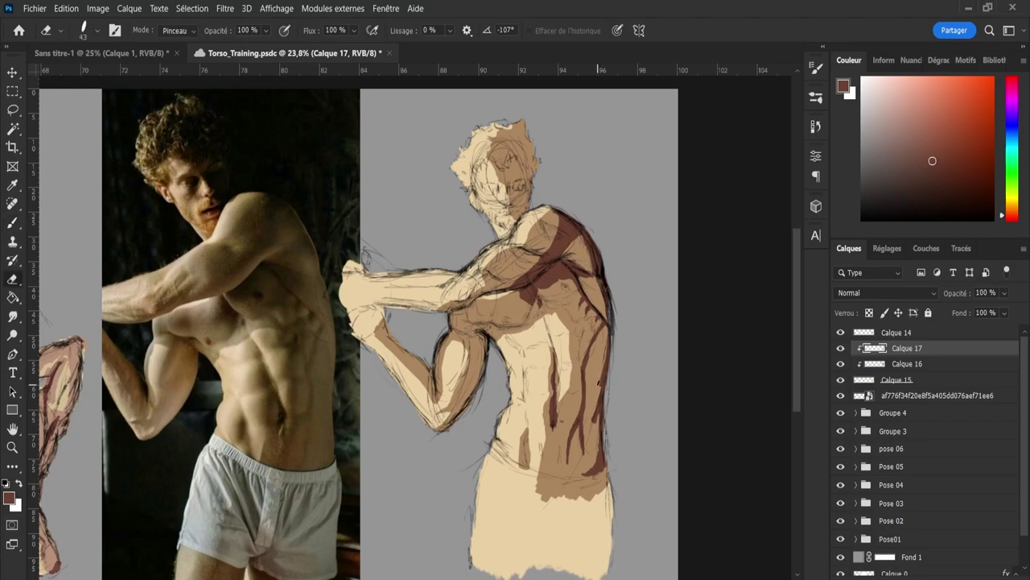
left_click_drag(599, 386, 601, 378)
key("b")
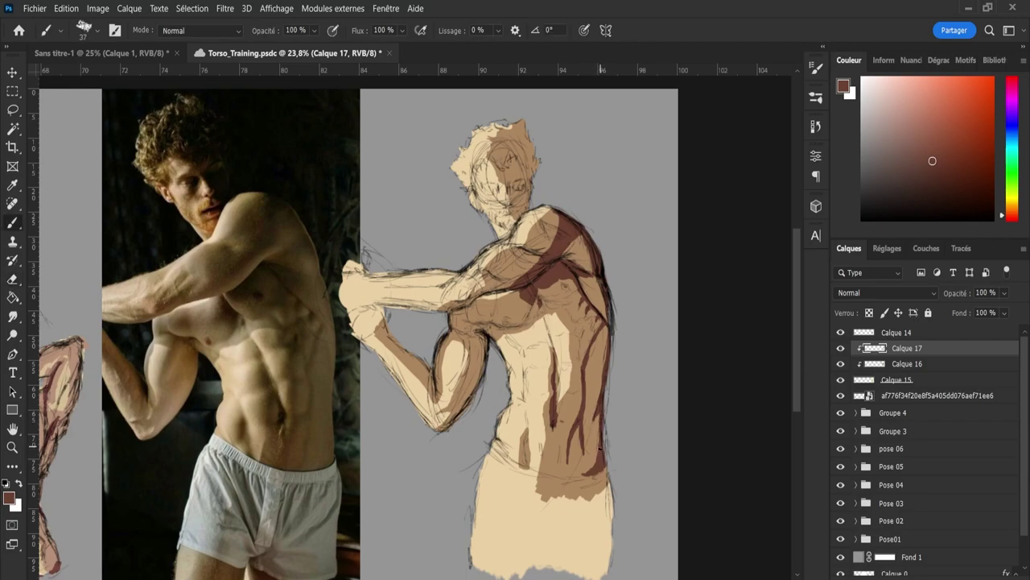
left_click_drag(597, 470, 588, 478)
key("e")
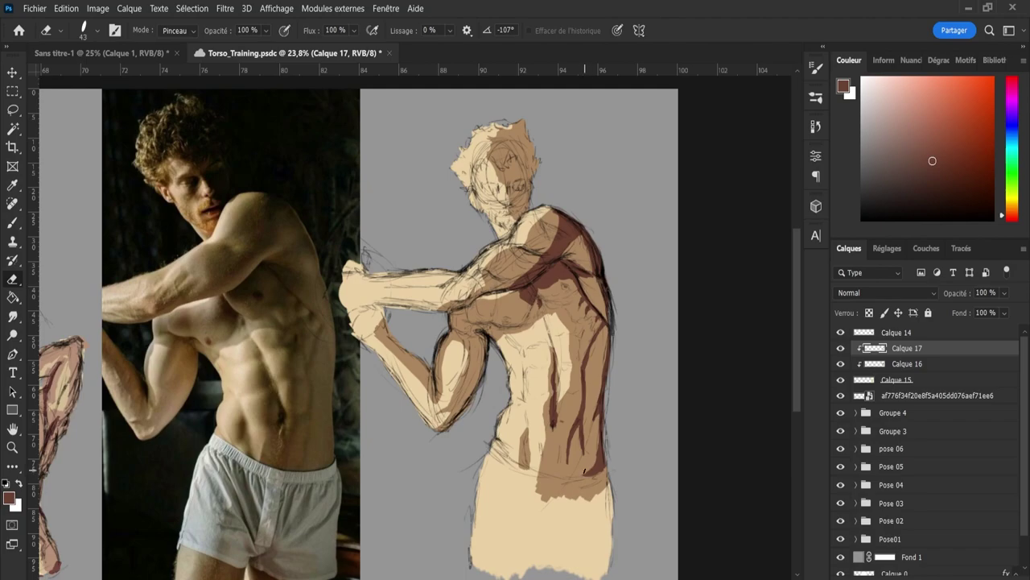
key("b")
mouse_move(580, 477)
left_mouse_down()
mouse_move(592, 474)
mouse_move(573, 474)
left_mouse_up()
key("e")
Paint dark reddish shadow along the far armpit crease and down the far upper arm, alternating with the Eraser to shape it
key("b")
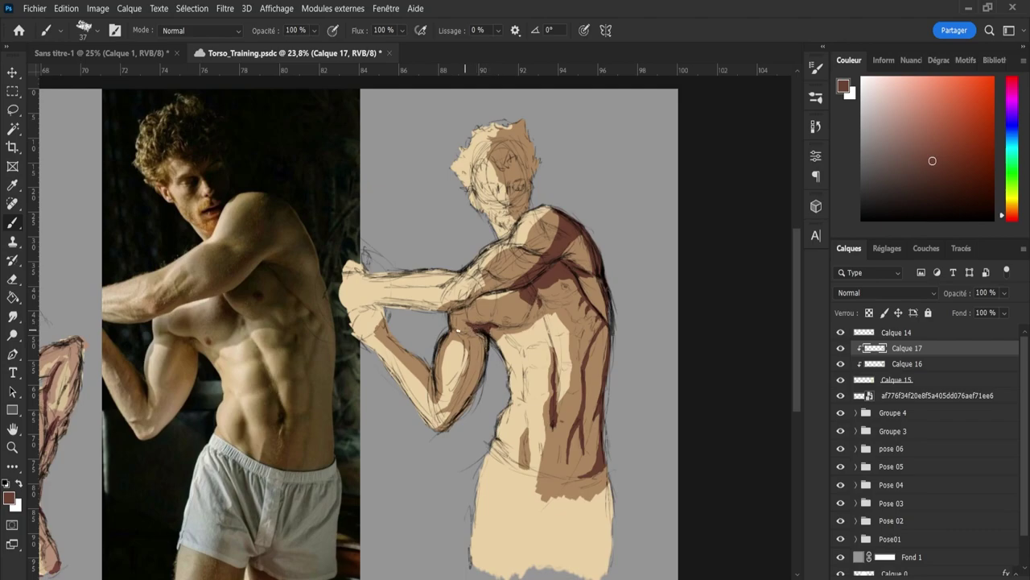
mouse_move(472, 330)
left_mouse_down()
mouse_move(477, 356)
mouse_move(461, 377)
mouse_move(471, 374)
left_mouse_up()
key("e")
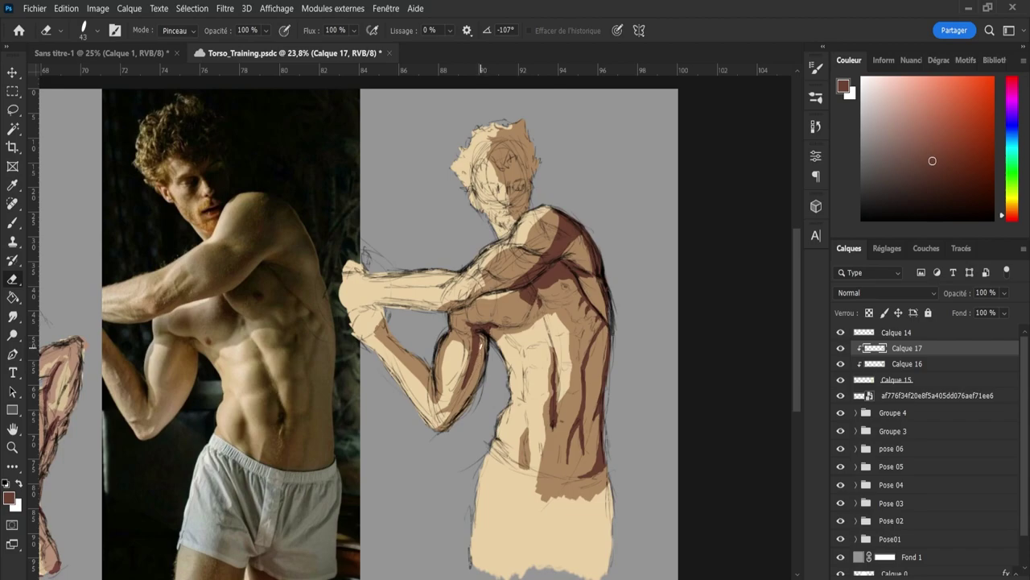
key("b")
key("e")
key("b")
key("e")
key("b")
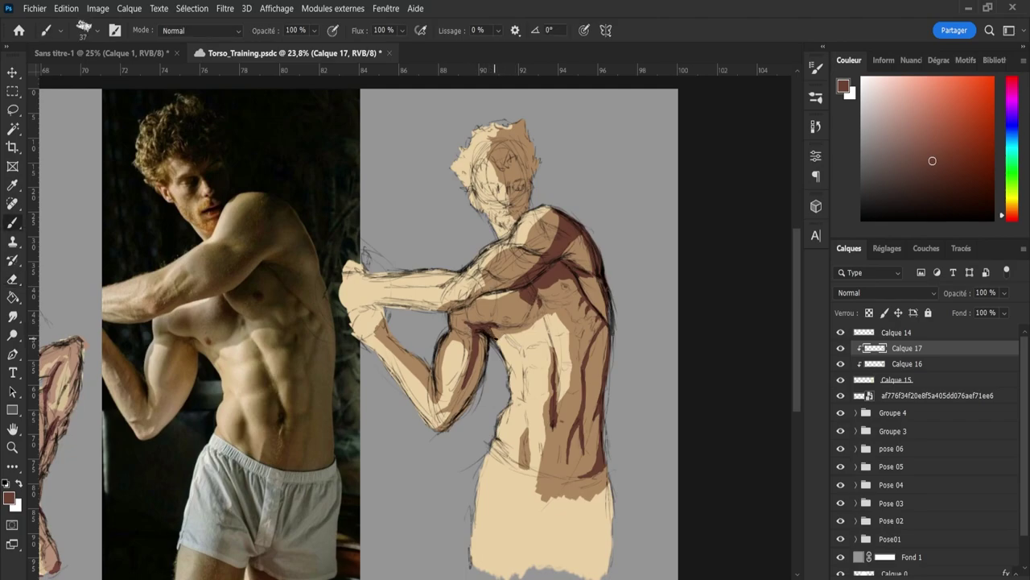
Fill a dark reddish shadow where the far arm meets the chest, and trim its outline with the Eraser
key("e")
key("b")
mouse_move(480, 322)
left_mouse_down()
mouse_move(491, 323)
mouse_move(489, 303)
mouse_move(479, 312)
left_mouse_up()
key("e")
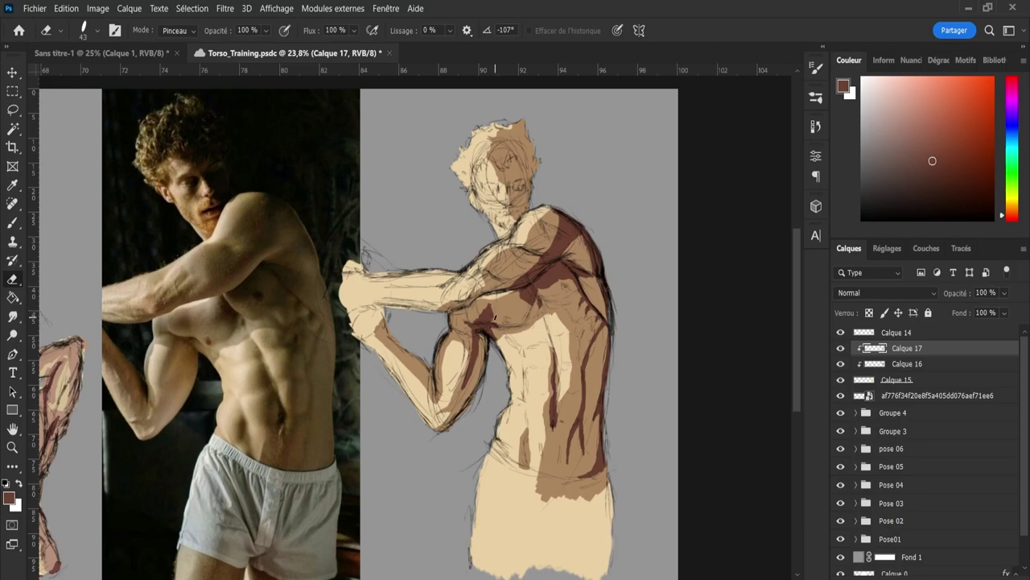
key("b")
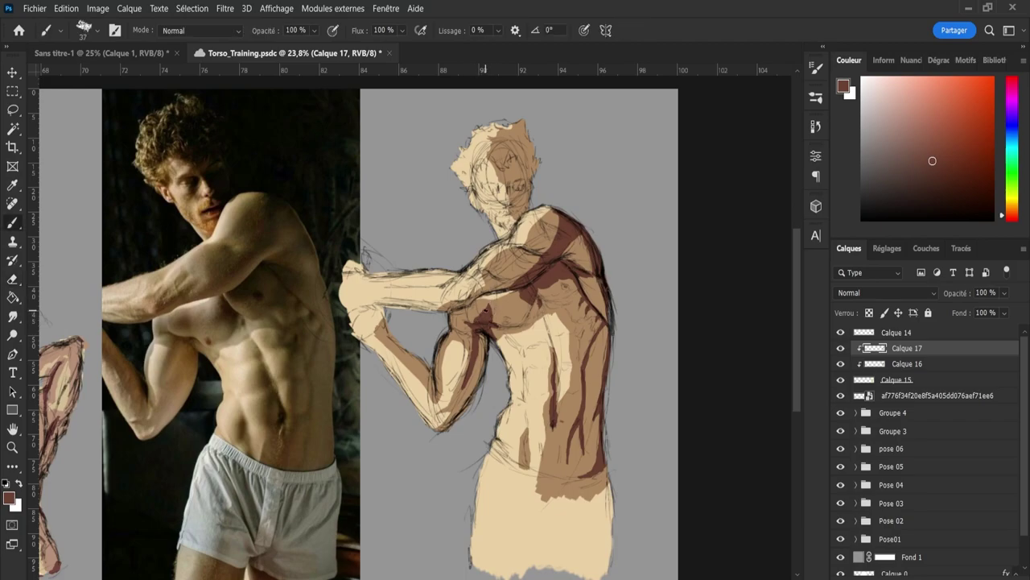
key("e")
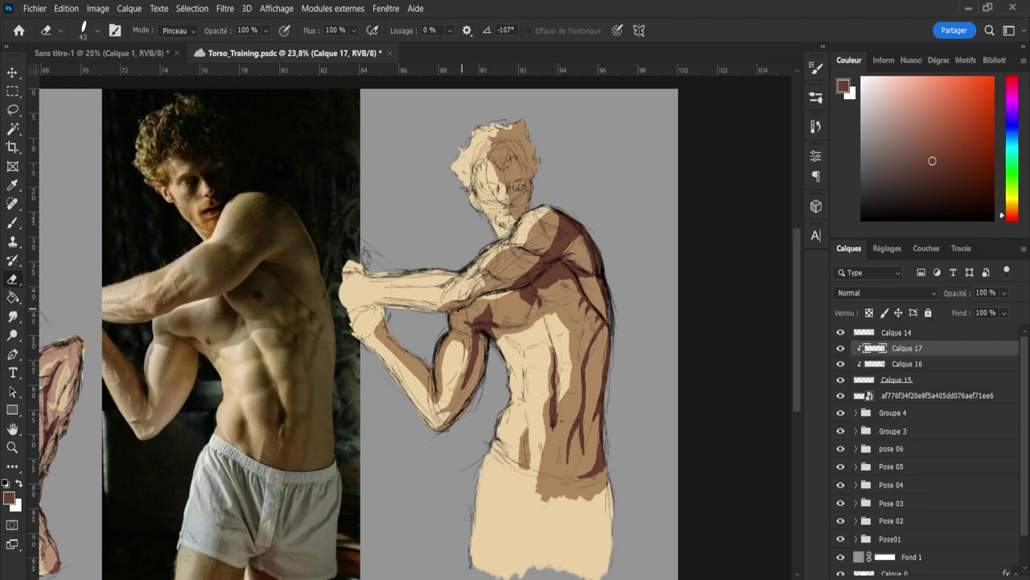
Paint dark reddish shadow along the far arm's forearm and into the elbow crease, trimming its edges with the Eraser
key("b")
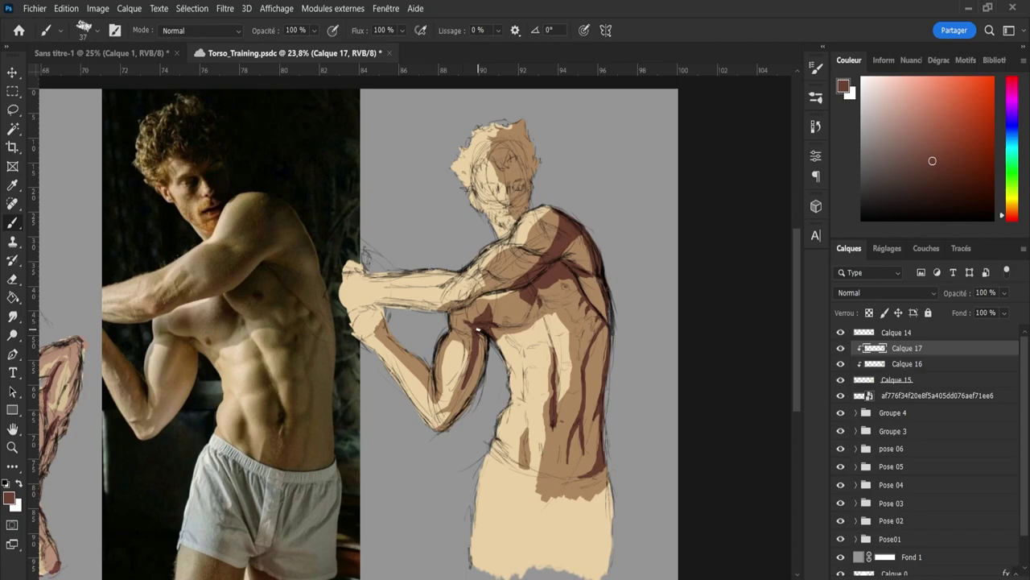
mouse_move(478, 329)
left_mouse_down()
mouse_move(464, 322)
mouse_move(474, 324)
left_mouse_up()
left_click_drag(440, 389, 425, 367)
mouse_move(417, 357)
left_mouse_down()
mouse_move(410, 351)
mouse_move(423, 368)
left_mouse_up()
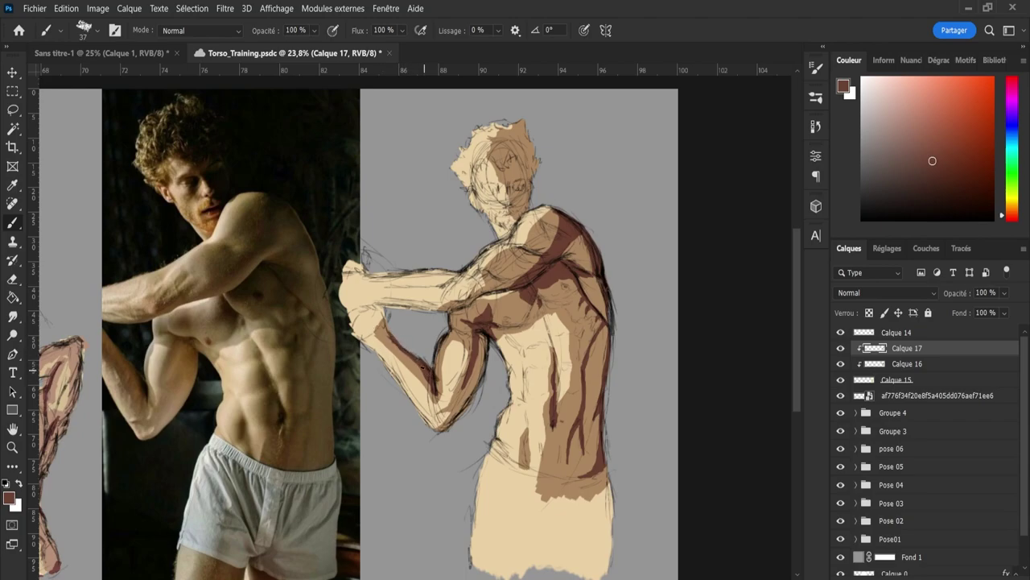
key("e")
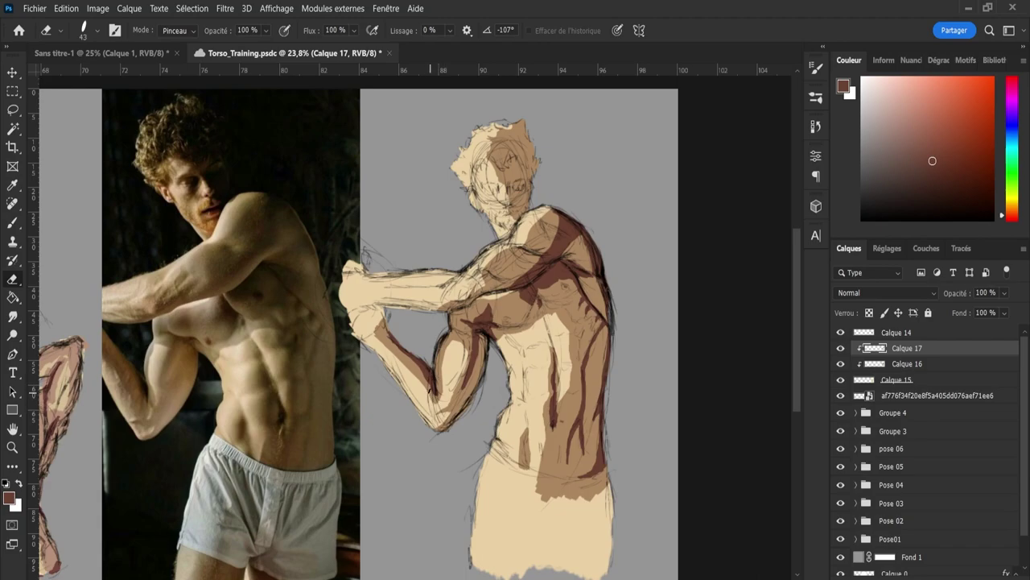
key("b")
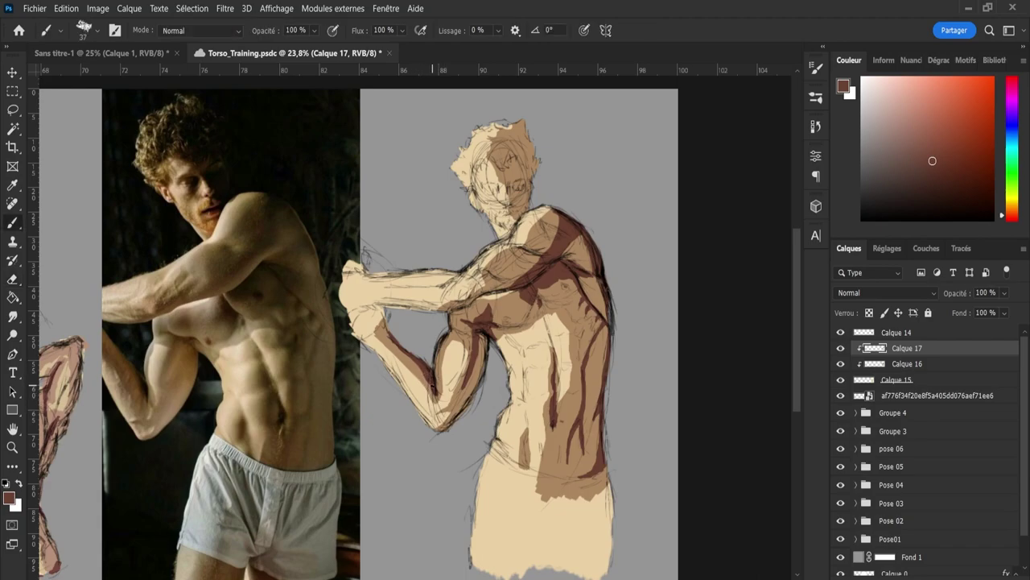
left_click_drag(433, 388, 400, 349)
key("e")
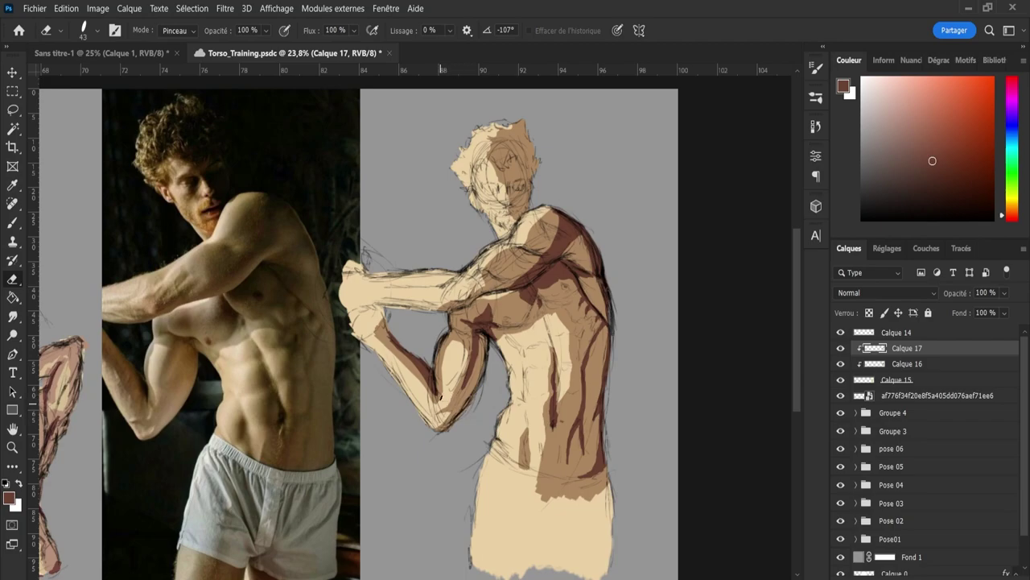
Paint a small dark reddish accent inside the brown shadow at the front hip, just above the waistband
key("b")
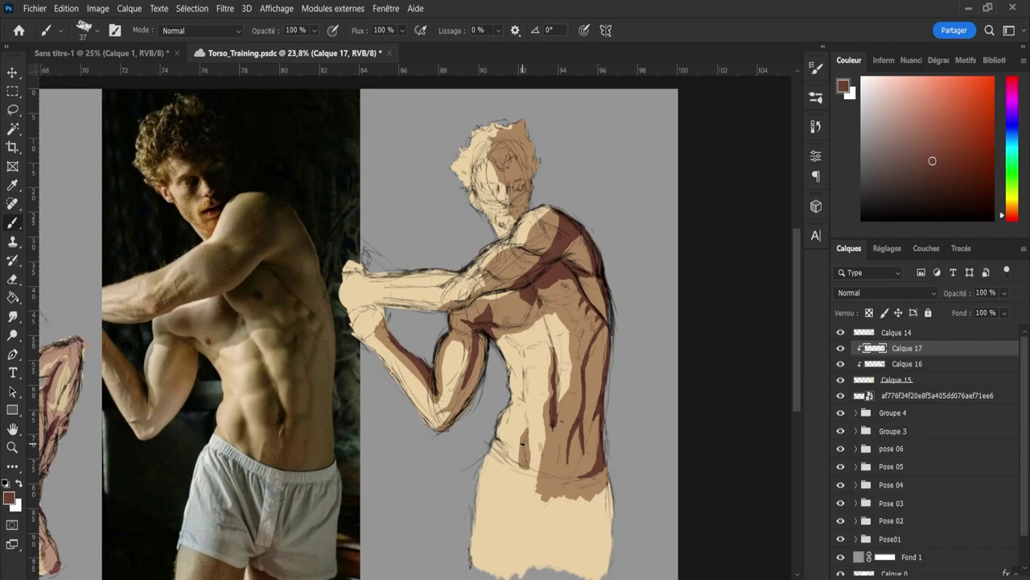
mouse_move(524, 438)
left_mouse_down()
mouse_move(529, 462)
mouse_move(526, 444)
left_mouse_up()
key("e")
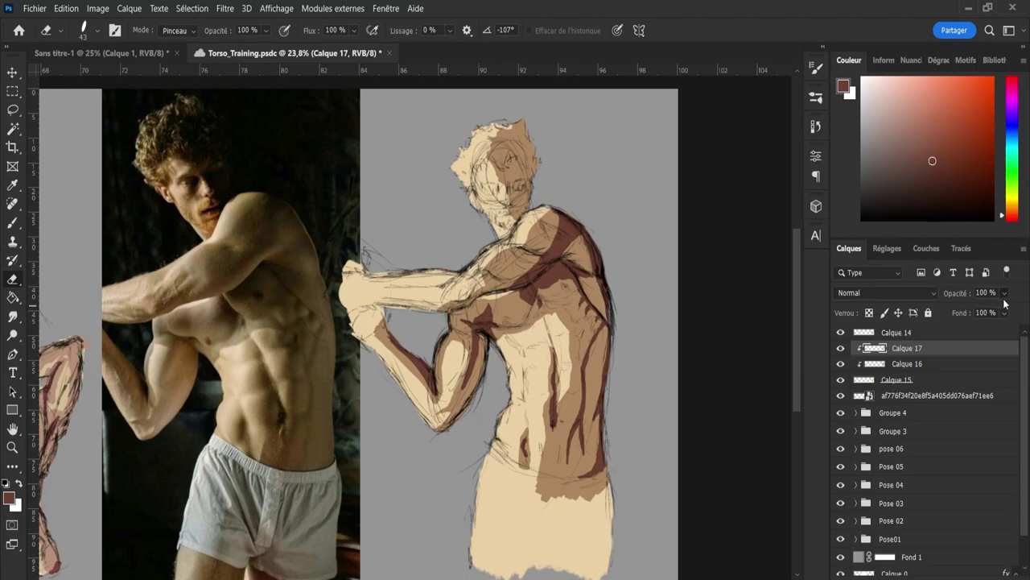
Set the dark accent layer Calque 17 to the Produit blend mode at 27% opacity
left_click_drag(1004, 293, 995, 314)
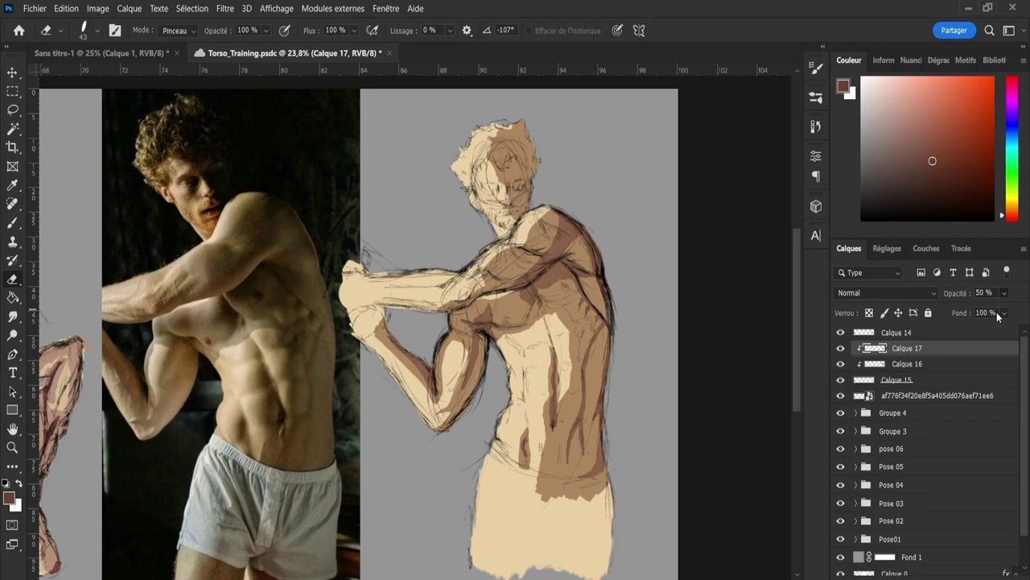
left_click_drag(993, 309, 1027, 326)
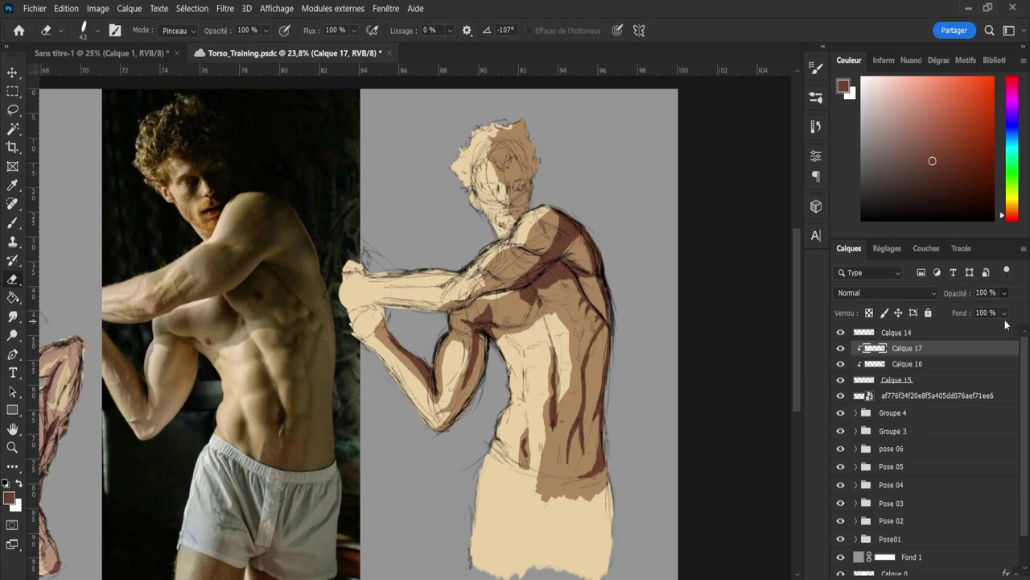
key("ctrl+shift+z")
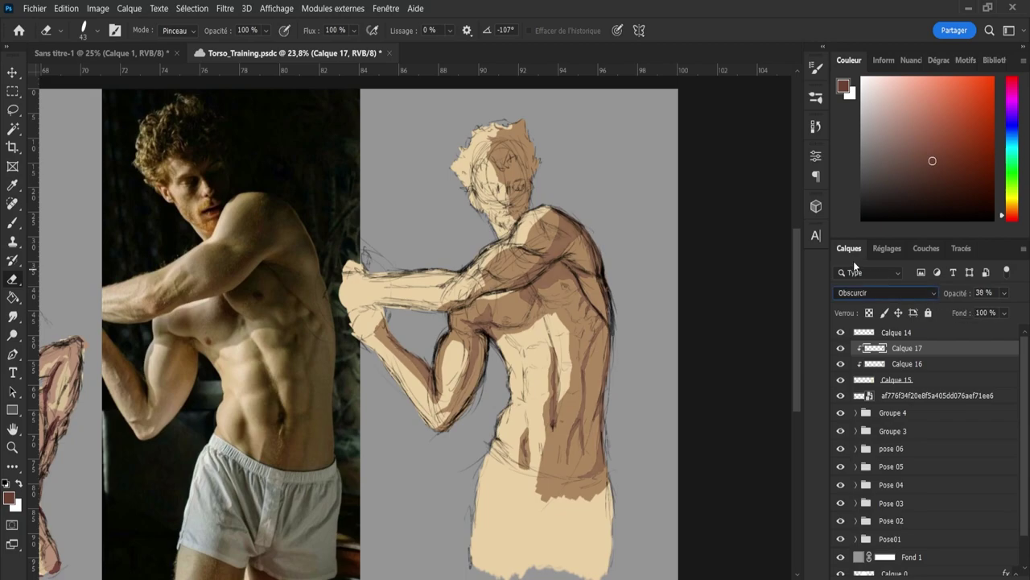
key("Down")
key("Up")
key("Down")
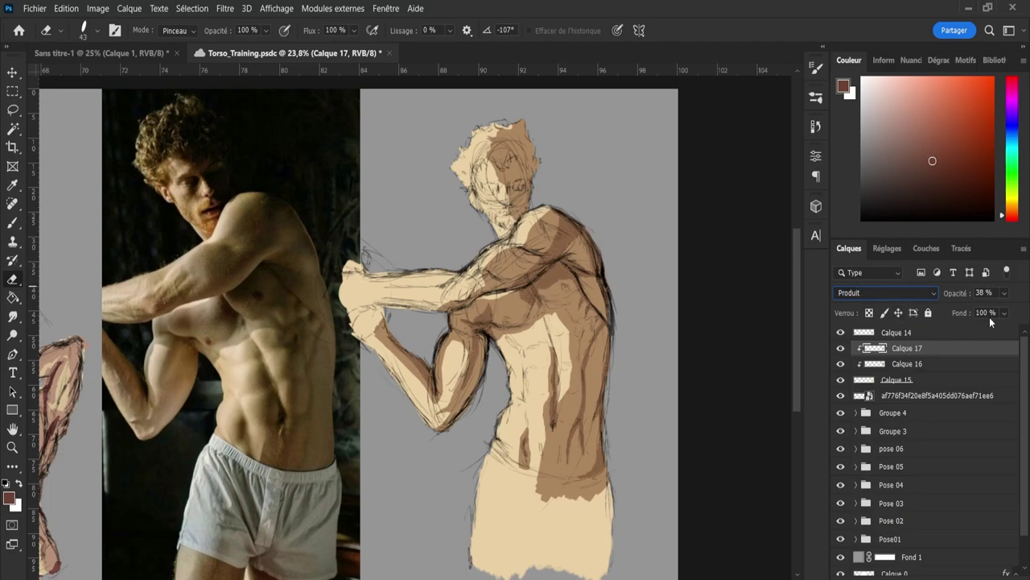
left_click_drag(1008, 300, 976, 311)
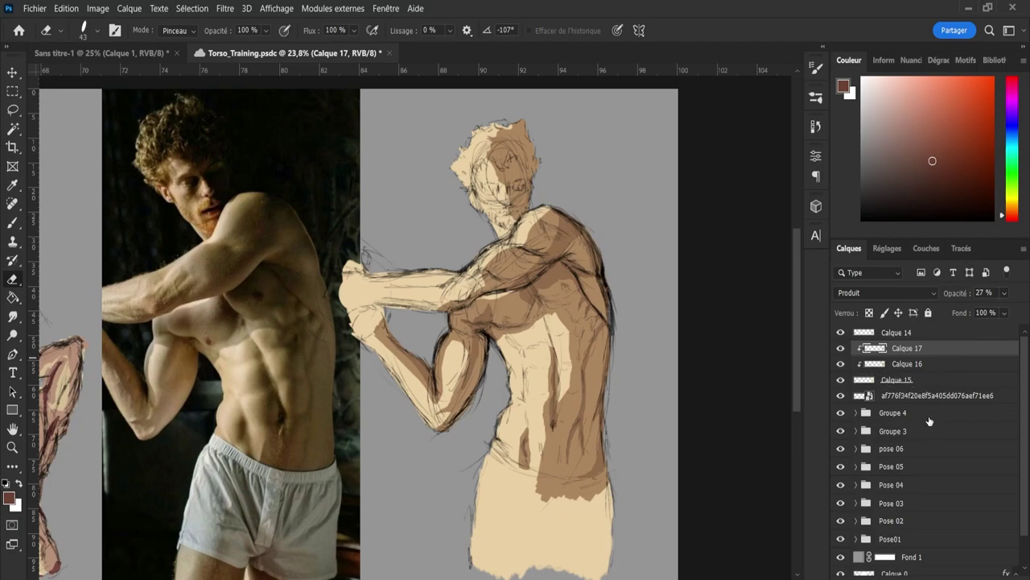
Create a new layer above Calque 17 and mix a paler, yellower cream from the sampled light skin colour
key("ctrl+shift+alt+n")
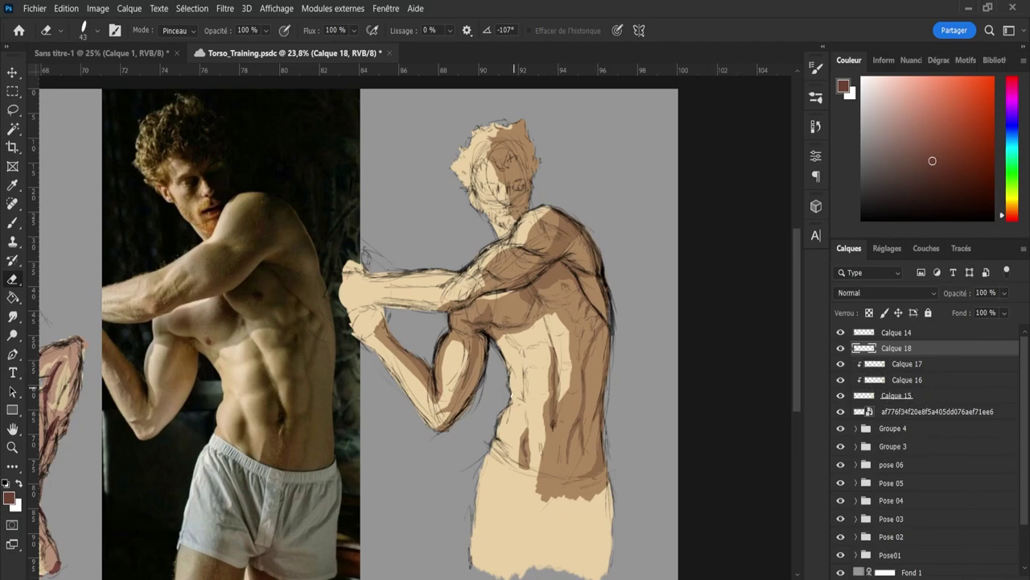
key("i")
left_click(525, 527)
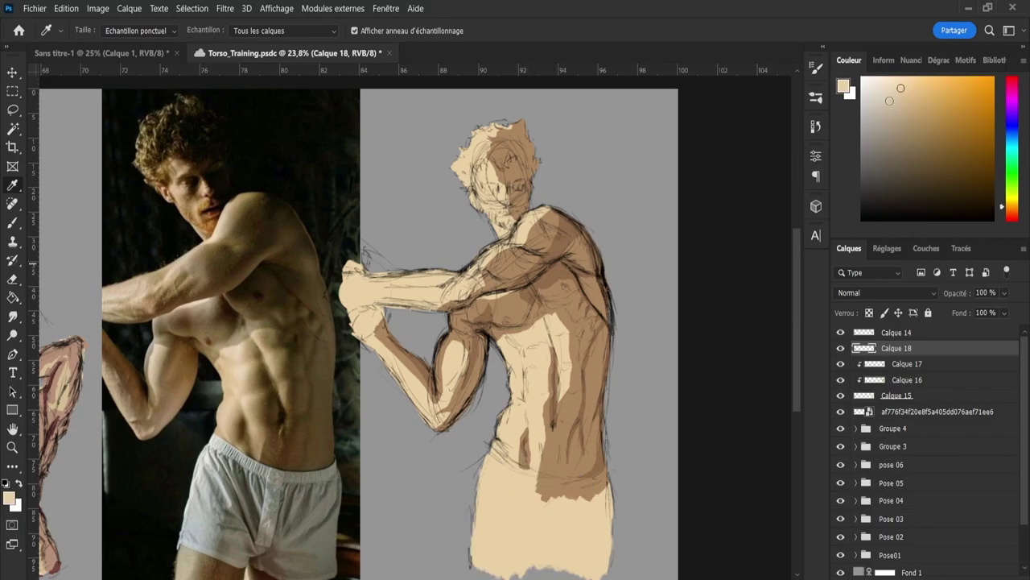
left_click_drag(898, 86, 888, 79)
left_click_drag(1009, 211, 1007, 207)
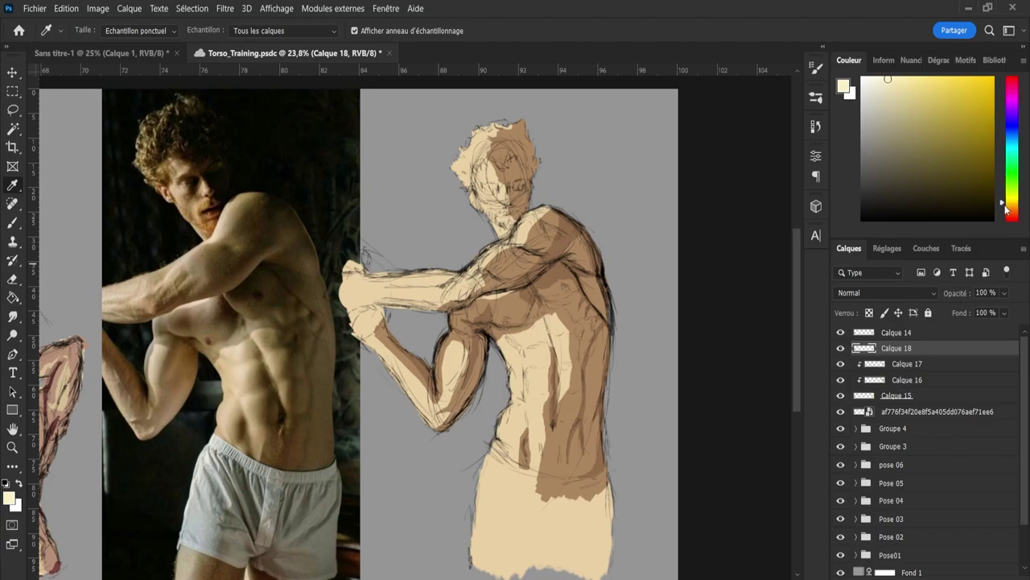
Paint a vertical row of pale cream highlights down the lit front of the abdomen, from the ribs to the lower belly
key("b")
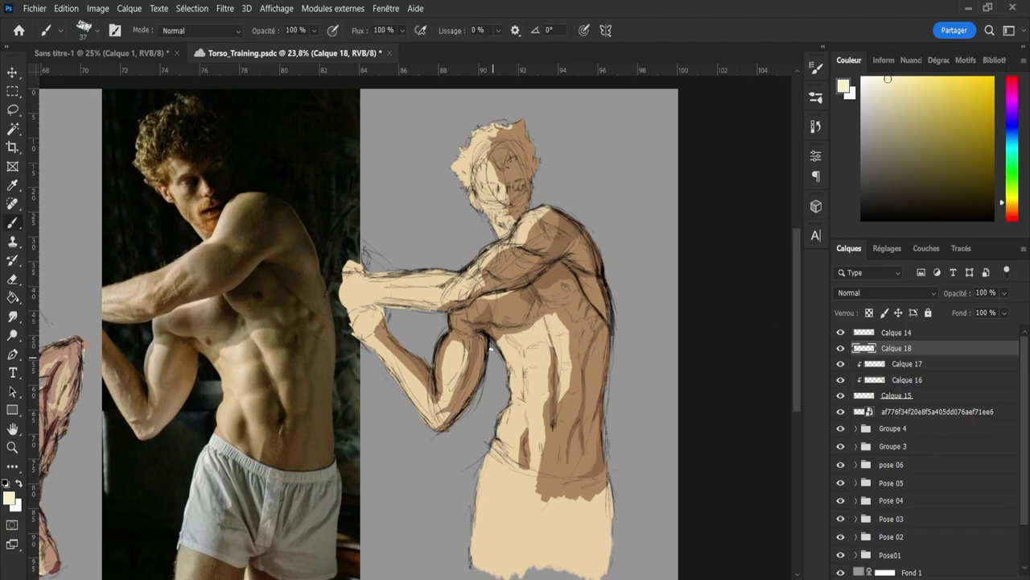
left_click_drag(532, 344, 523, 341)
left_click_drag(530, 352, 533, 367)
key("e")
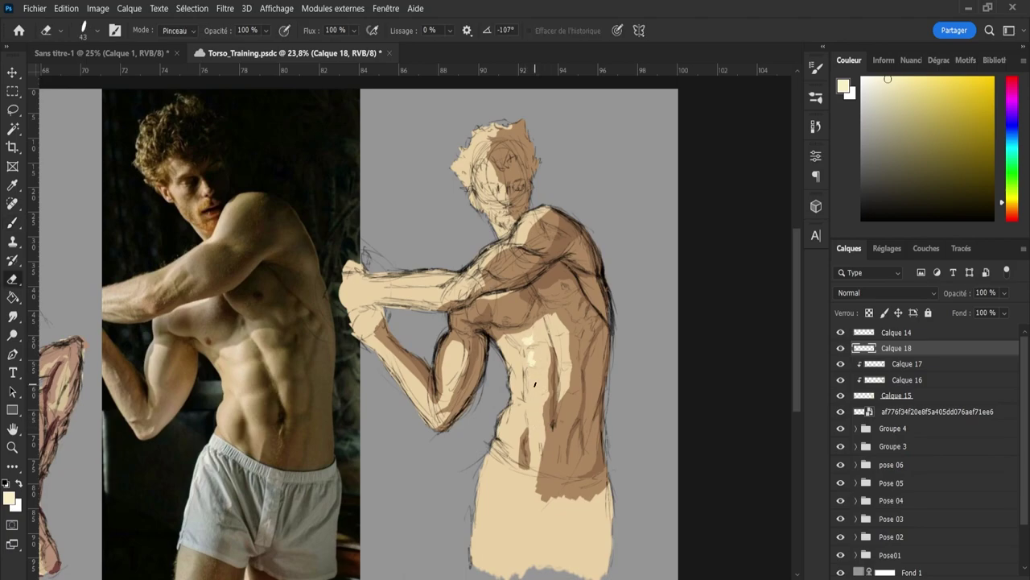
key("b")
left_click_drag(531, 366, 532, 395)
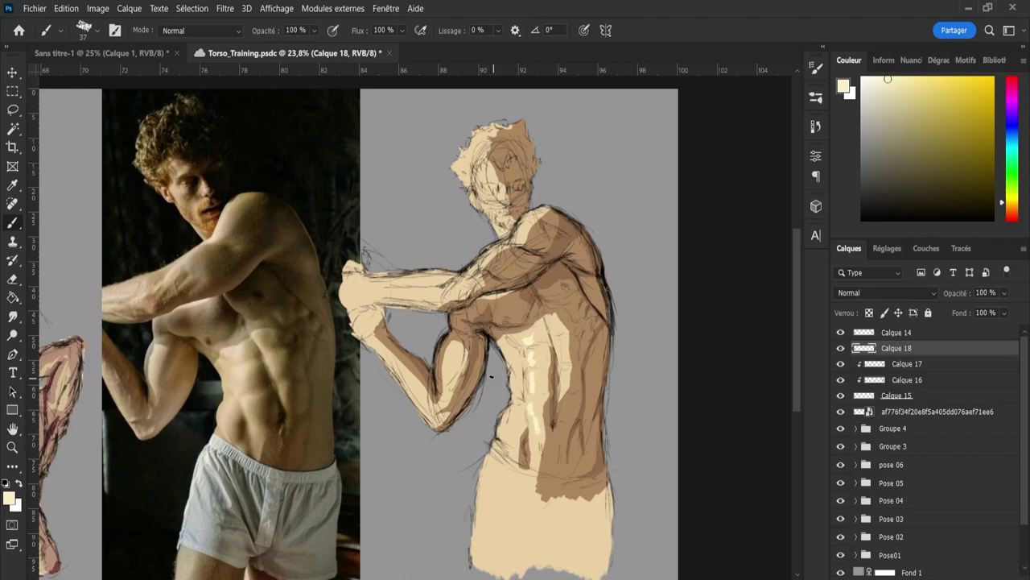
Add pale cream highlights along the near forearm and on the far upper arm
mouse_move(395, 292)
left_mouse_down()
mouse_move(430, 299)
mouse_move(394, 299)
mouse_move(464, 292)
left_mouse_up()
mouse_move(449, 370)
left_mouse_down()
mouse_move(450, 351)
mouse_move(447, 378)
left_mouse_up()
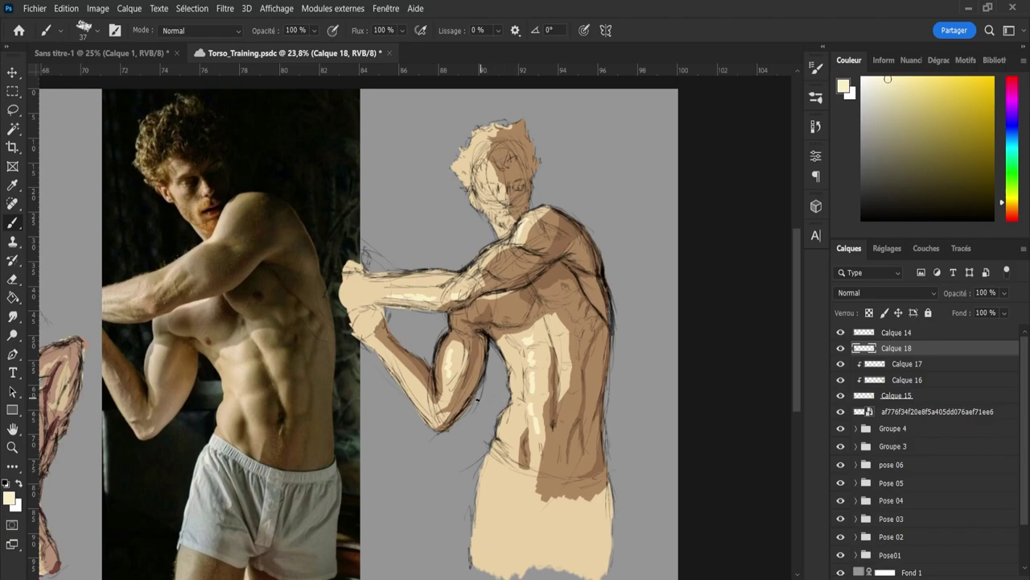
Refine the pale highlights on the abdomen, forearm and far upper arm, alternating between the Brush and the Eraser
key("e")
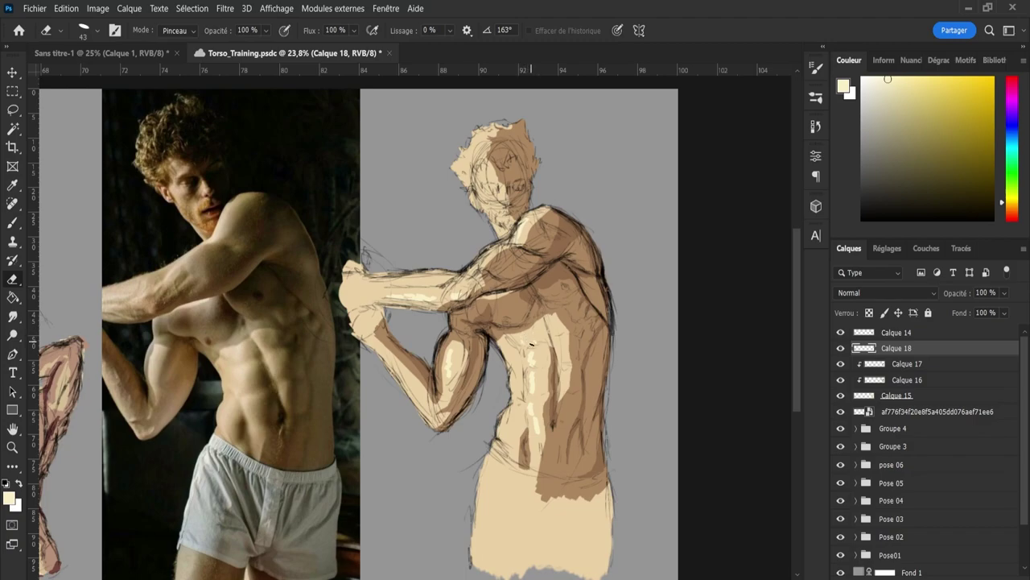
key("b")
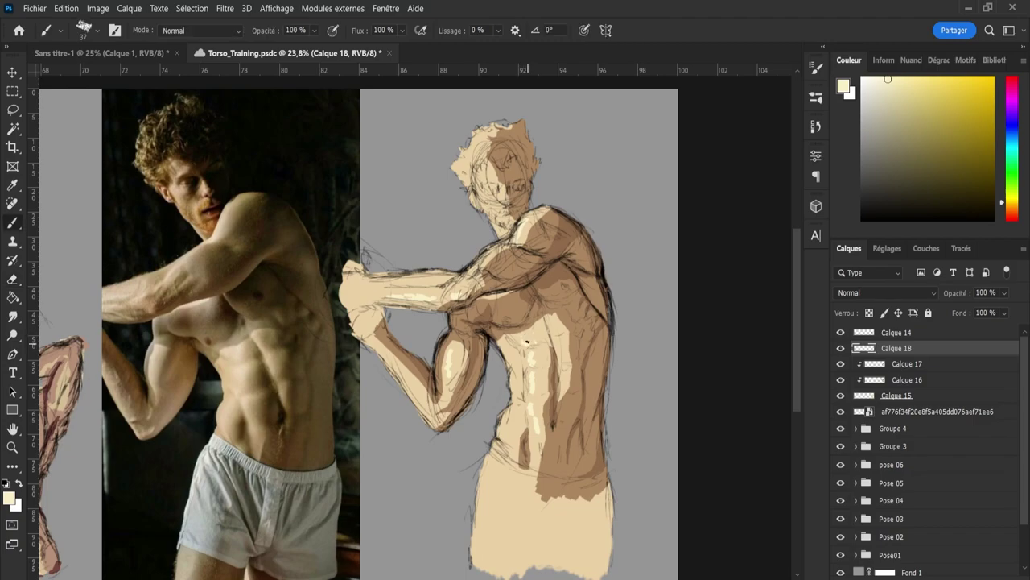
key("e")
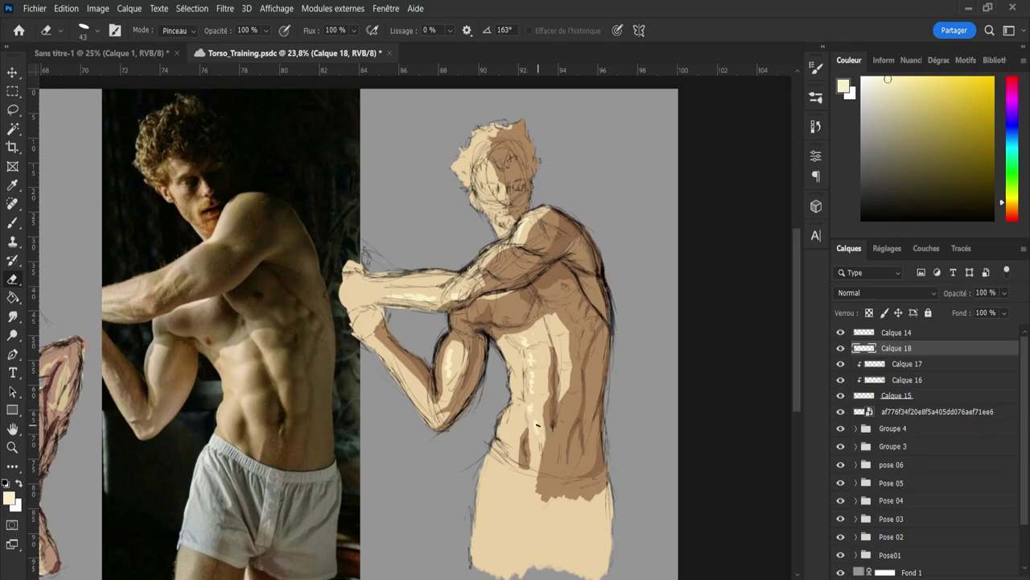
key("b")
key("e")
key("b")
key("e")
key("b")
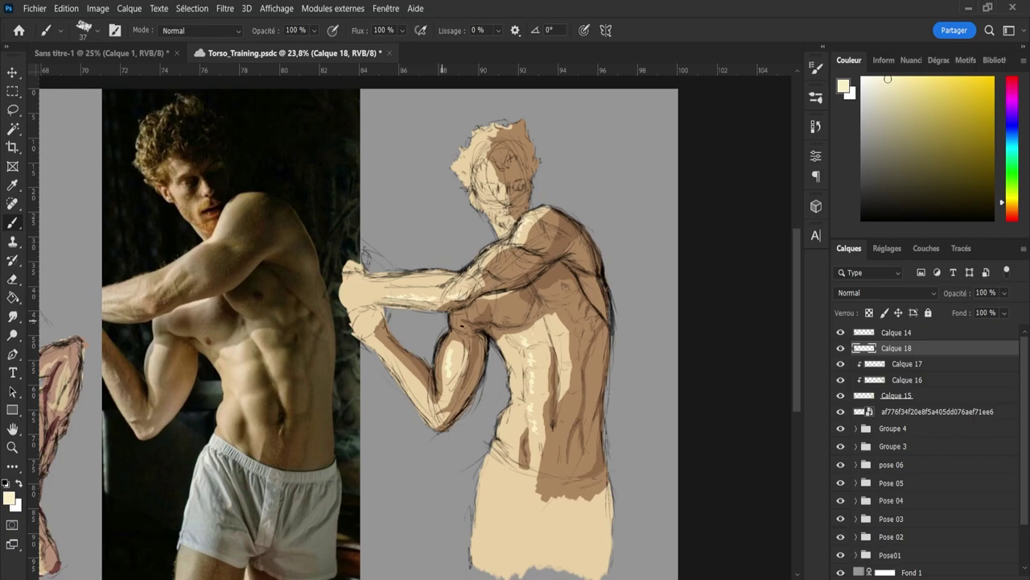
Touch in small pale highlights on the lit side of the face, refining them with the Eraser
scroll(548, 415, "down", 1)
scroll(489, 201, "up", 3)
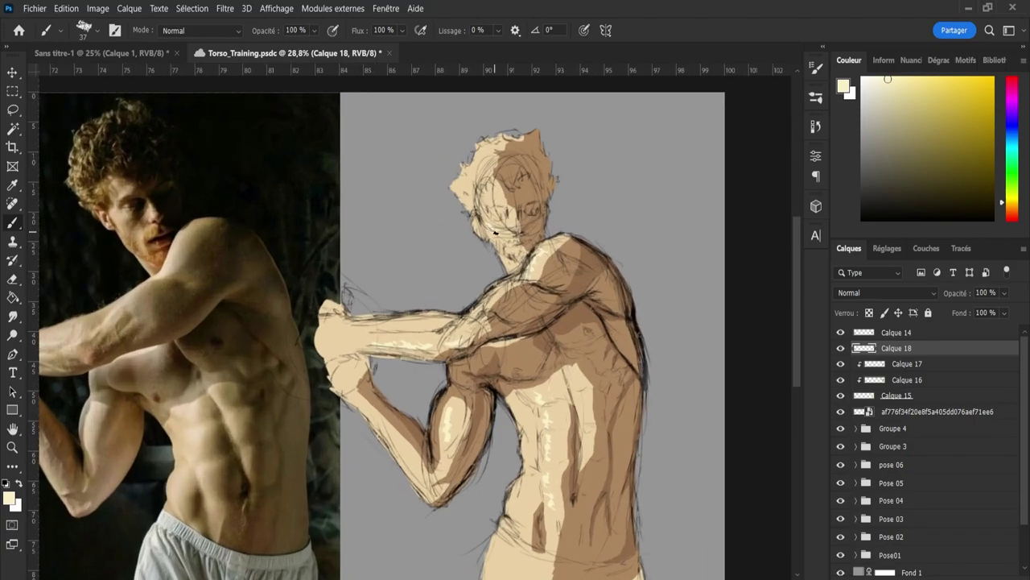
key("e")
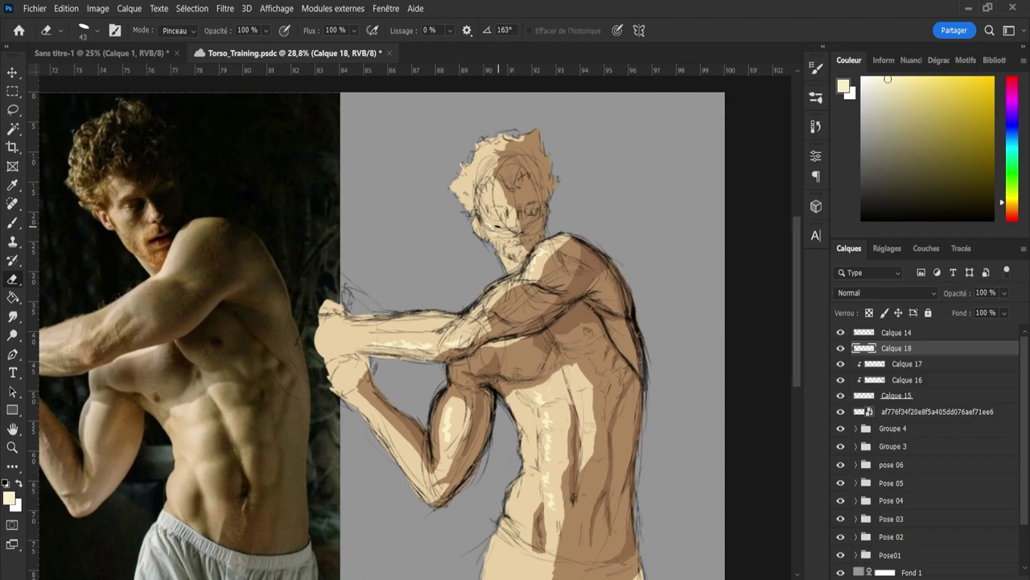
key("b")
key("e")
key("b")
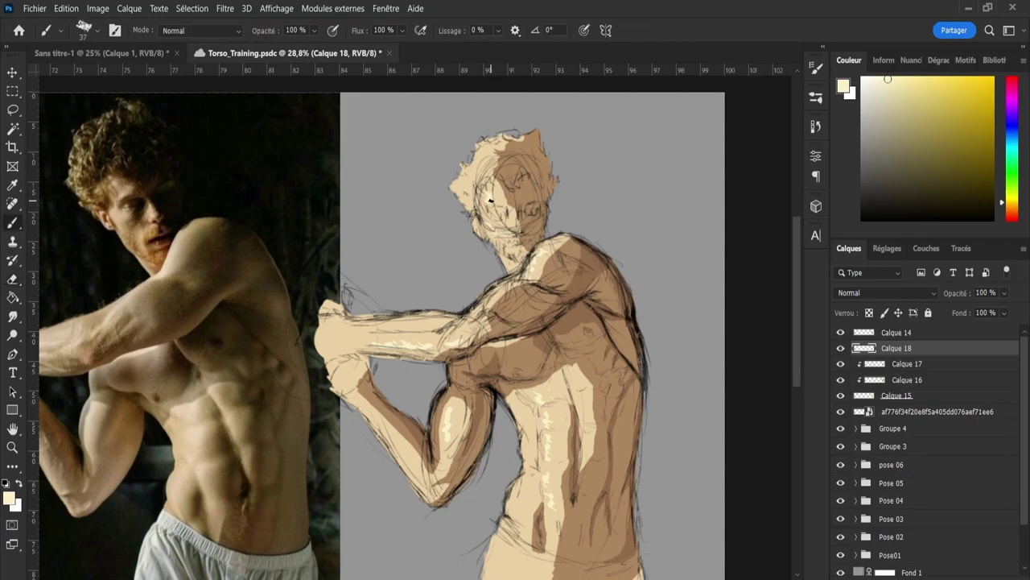
key("e")
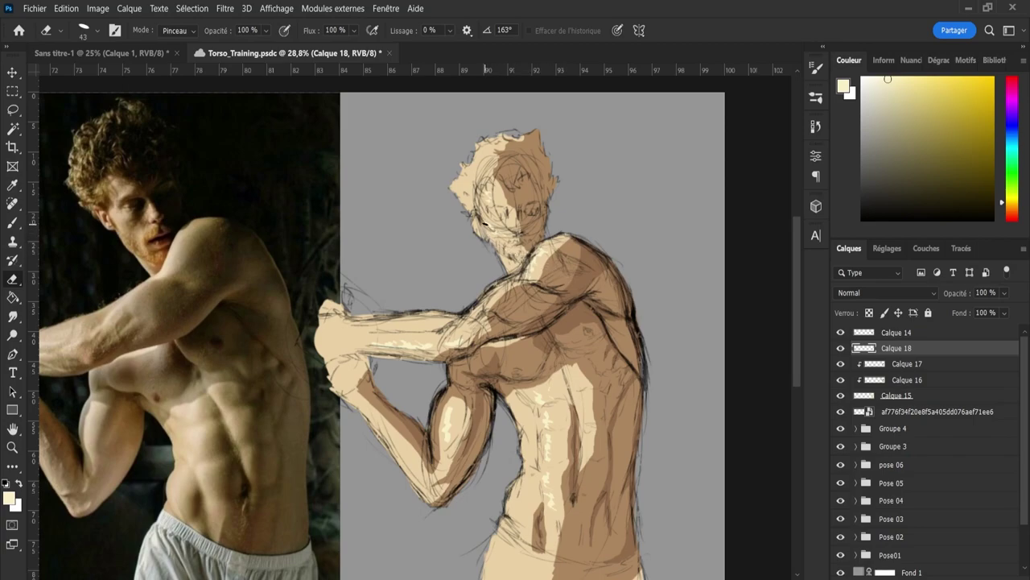
On Calque 16, paint shadows around the lit-side eye and nose with brown sampled from the torso shadow, refining them with the Eraser
left_click(892, 365)
left_click(842, 364)
left_click(841, 367)
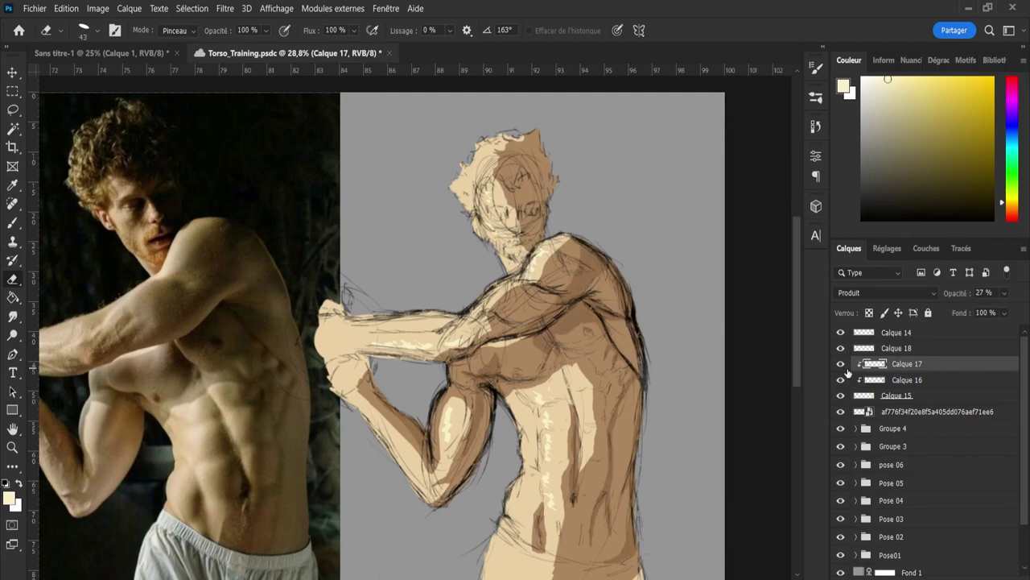
left_click(881, 385)
key("i")
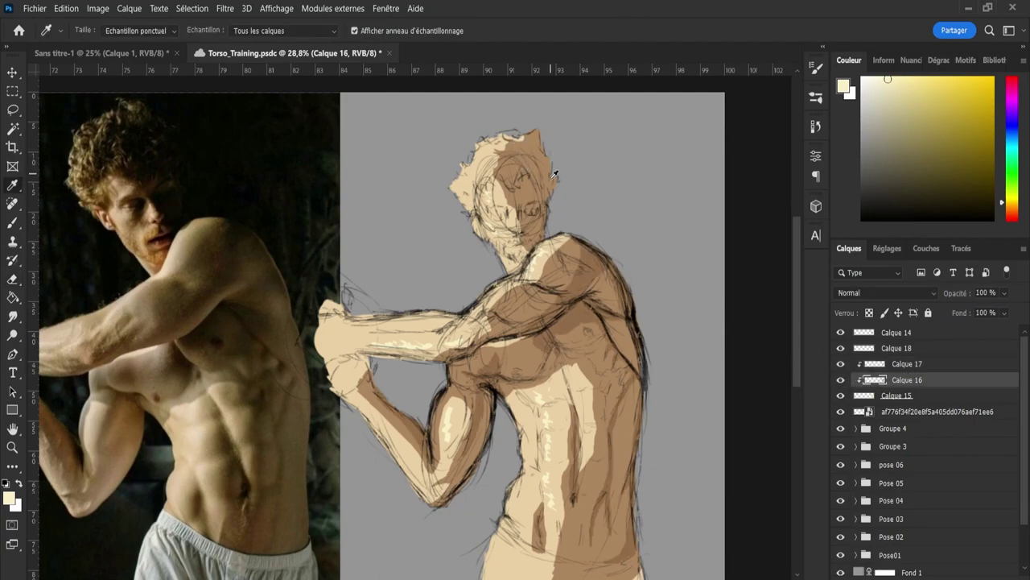
left_click(566, 532)
key("b")
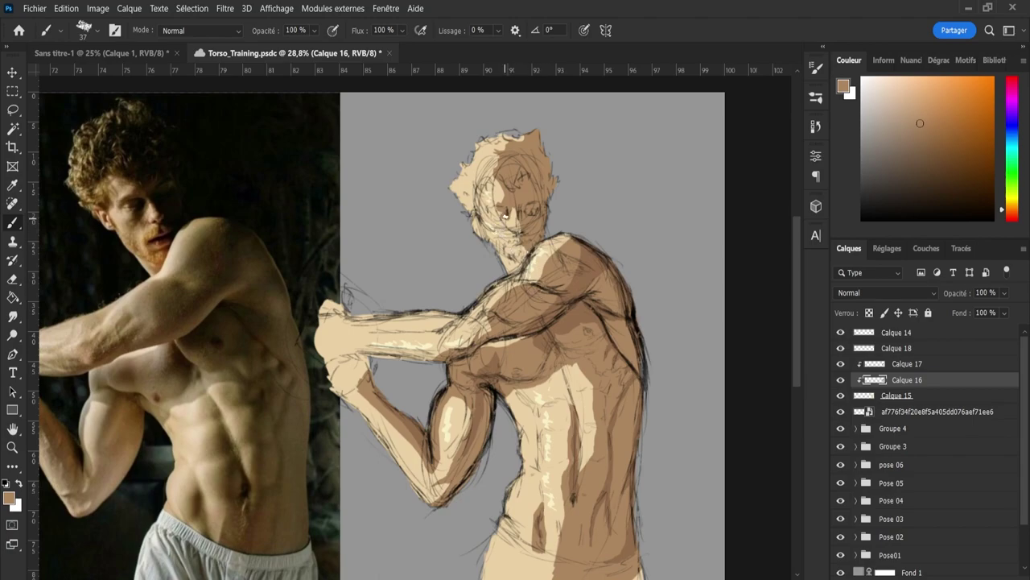
key("e")
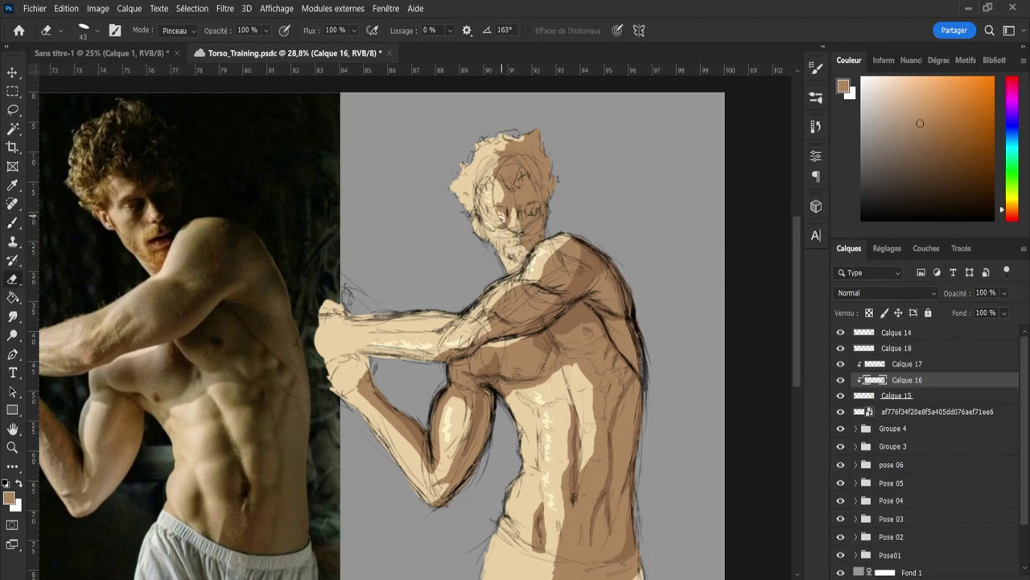
key("b")
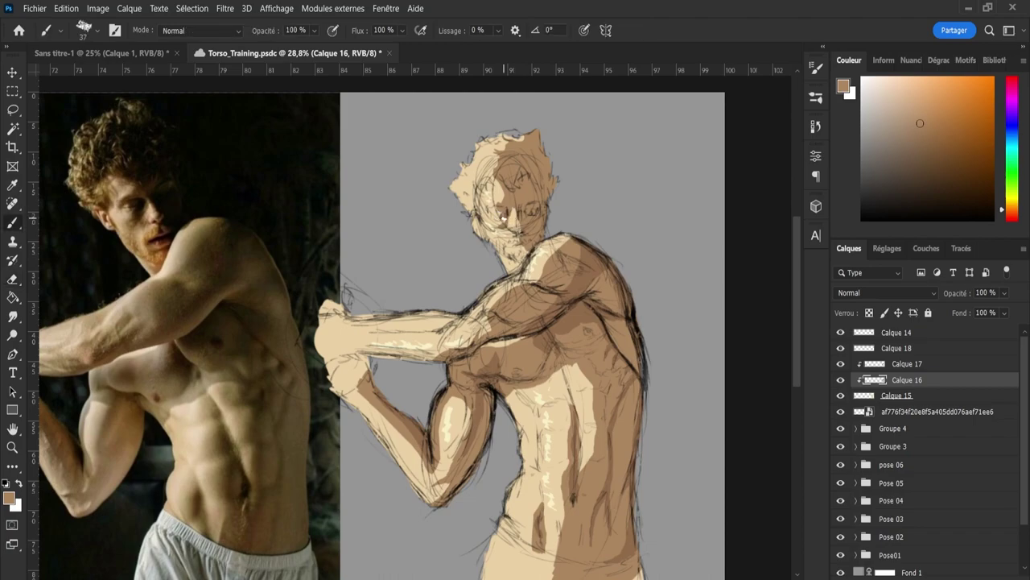
key("e")
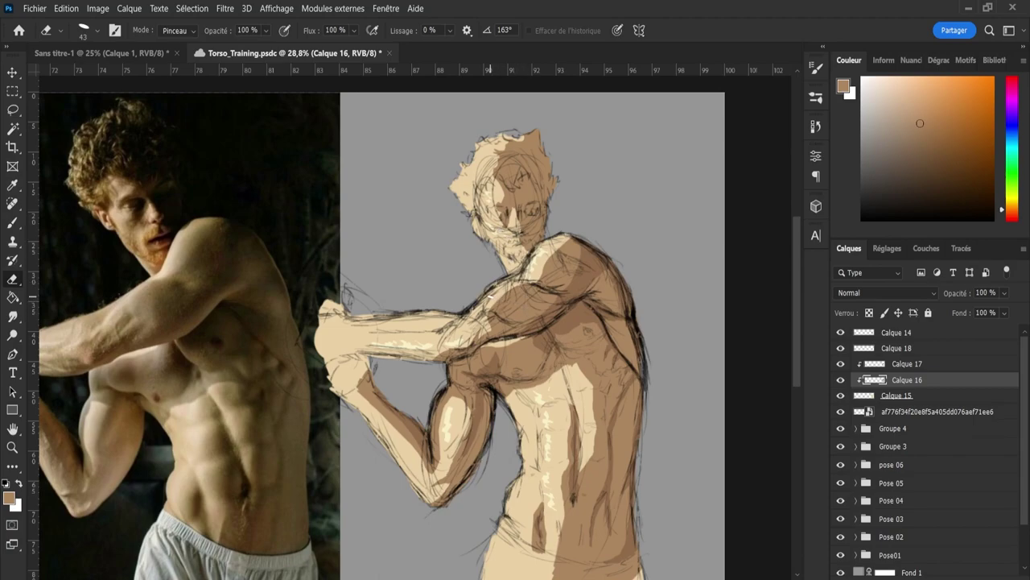
Touch up the neck shadow on Calque 16 with the Eraser
left_click_drag(512, 270, 510, 267)
key("g")
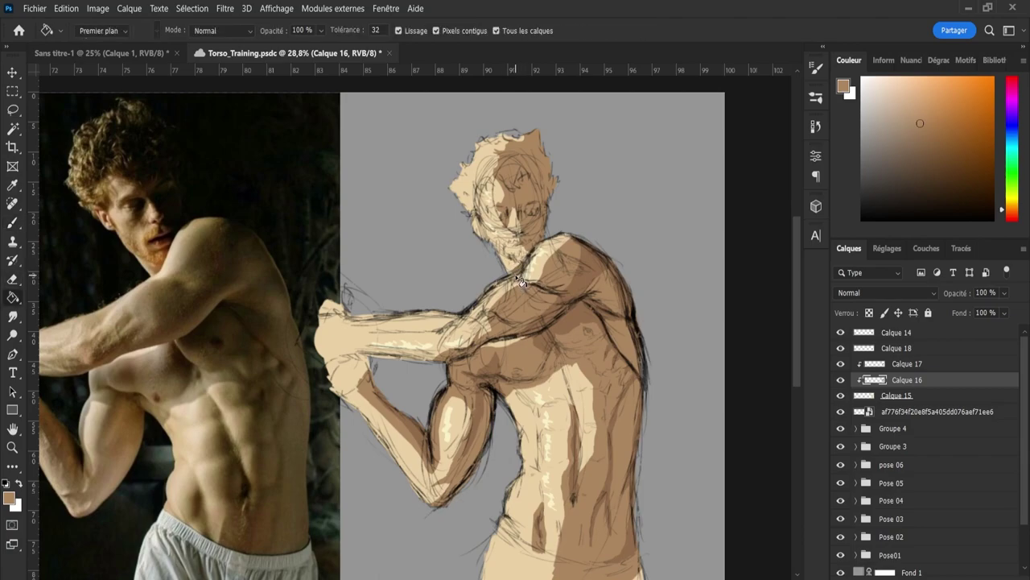
key("b")
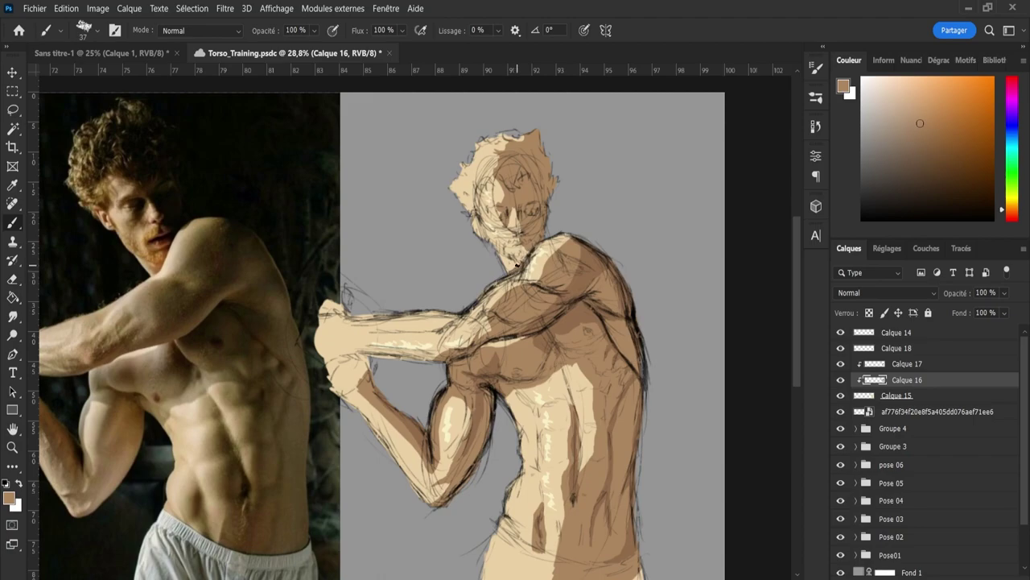
key("e")
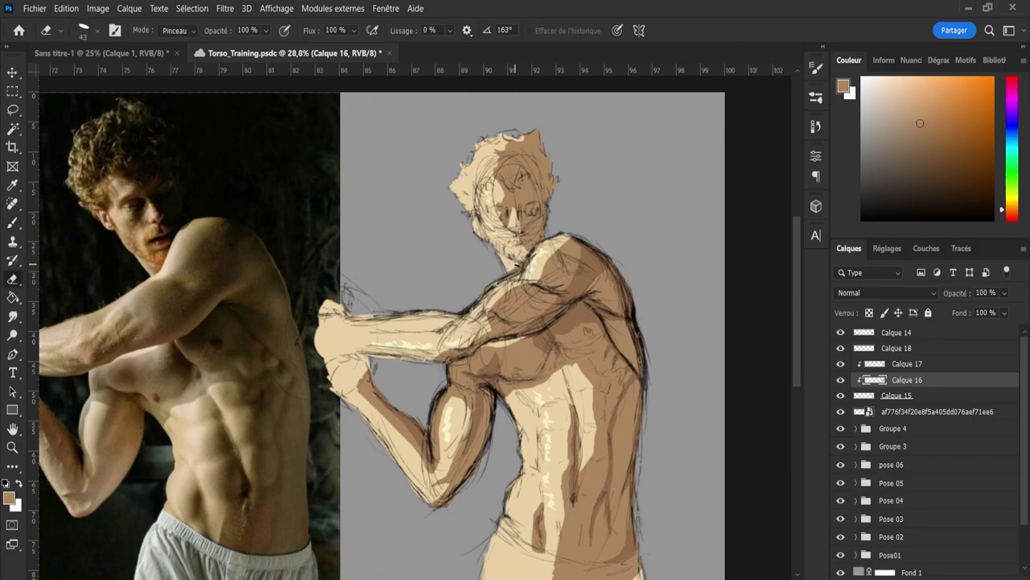
Adjust the opacity of the multiply shadow layer Calque 17
key("b")
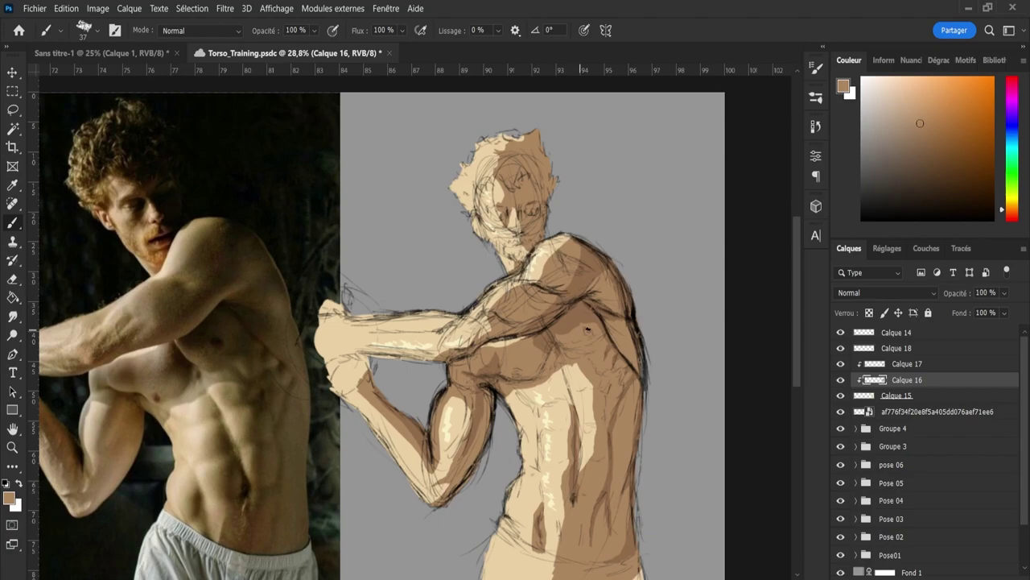
left_click(897, 367)
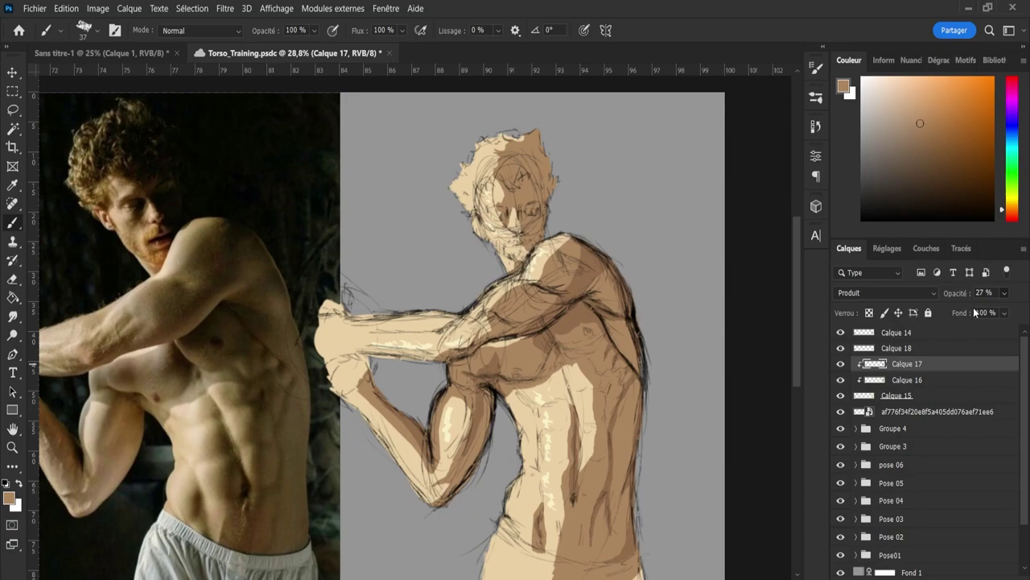
mouse_move(980, 308)
left_mouse_down()
mouse_move(962, 307)
mouse_move(973, 309)
left_mouse_up()
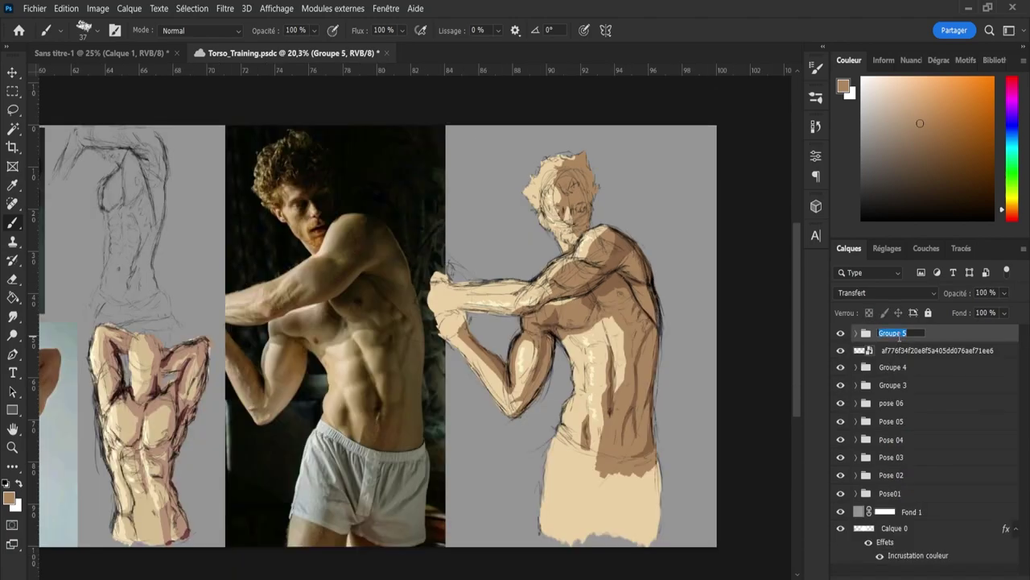
Rename the group holding the crossed-arm torso study as Pose
double_click(888, 333)
type("Pose")
key("Return")
Scale the Pose group and its reference photo together down to 47.40 %, keeping them against the canvas's upper edge
left_click(914, 350, "shift")
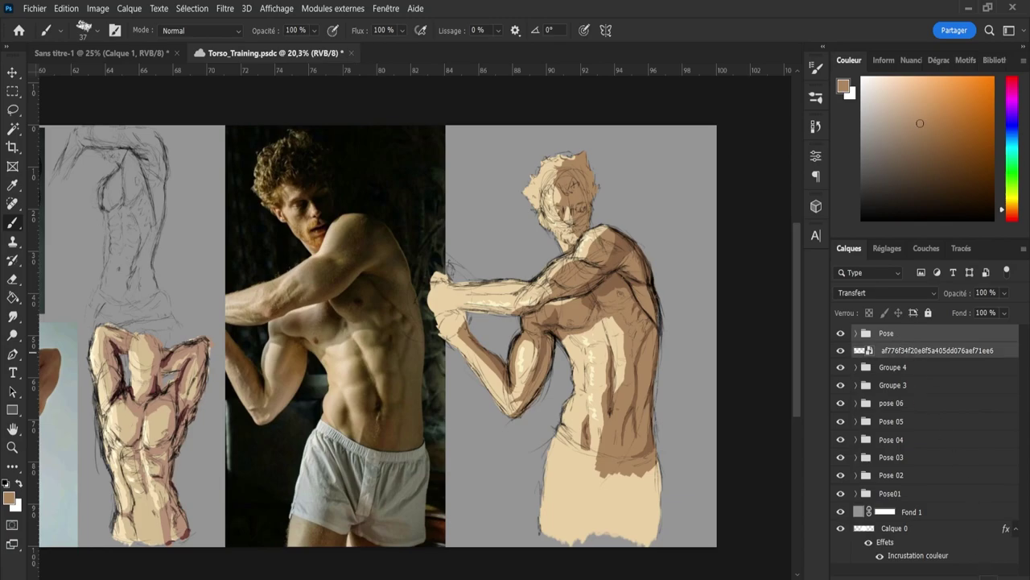
left_click(909, 351)
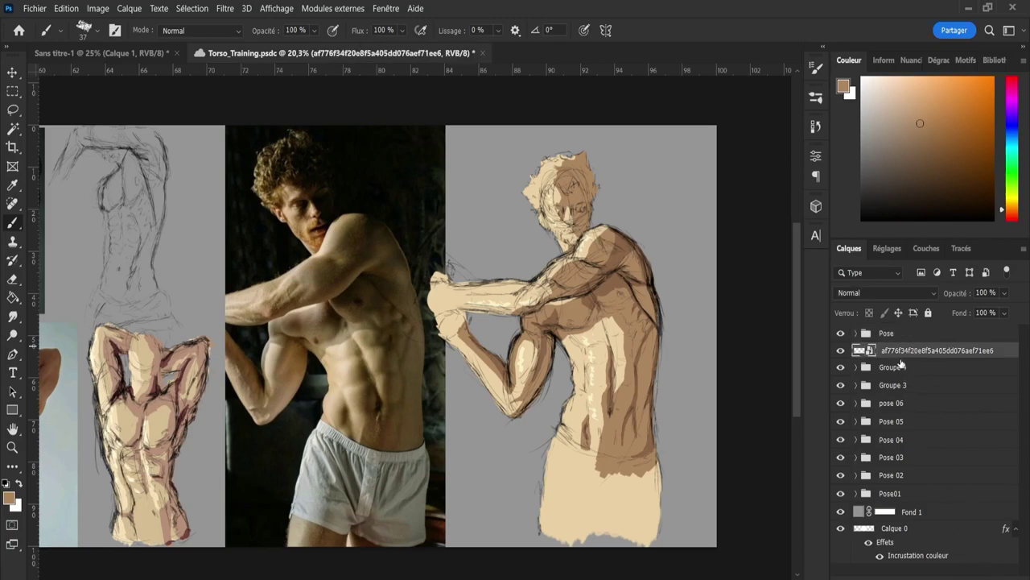
left_click(898, 333, "shift")
key("ctrl+t")
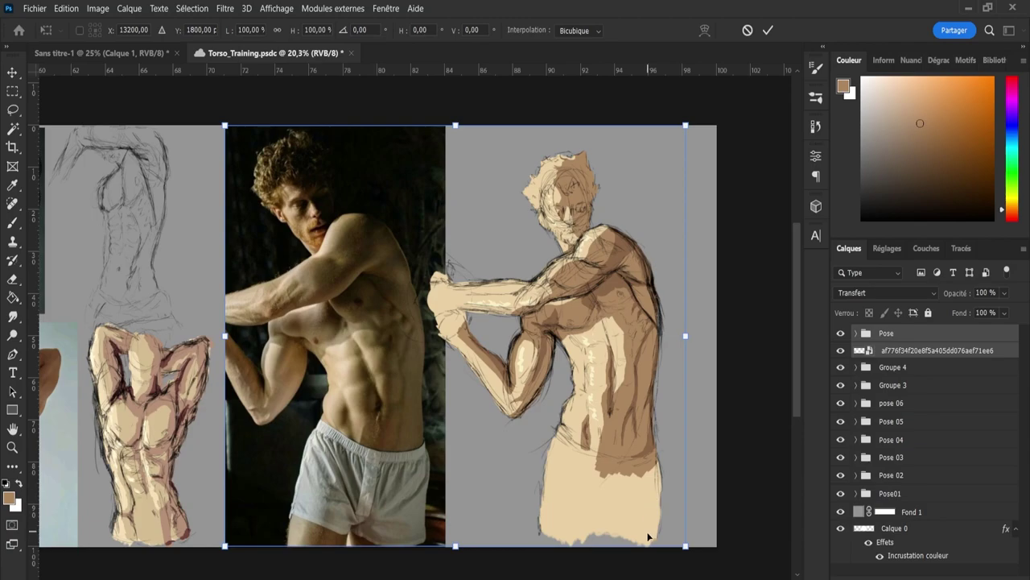
left_click_drag(686, 546, 443, 324)
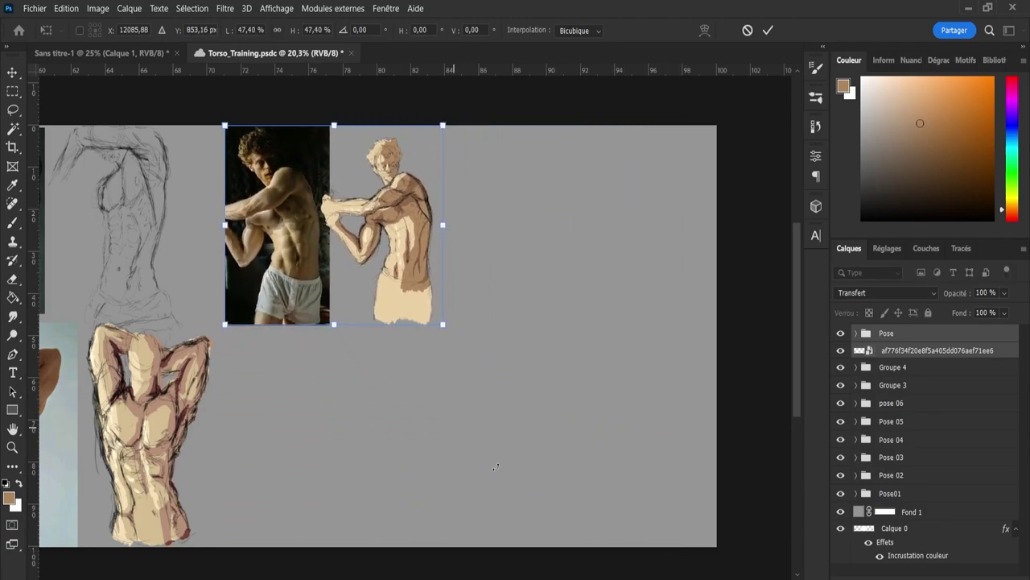
left_click_drag(614, 575, 575, 574)
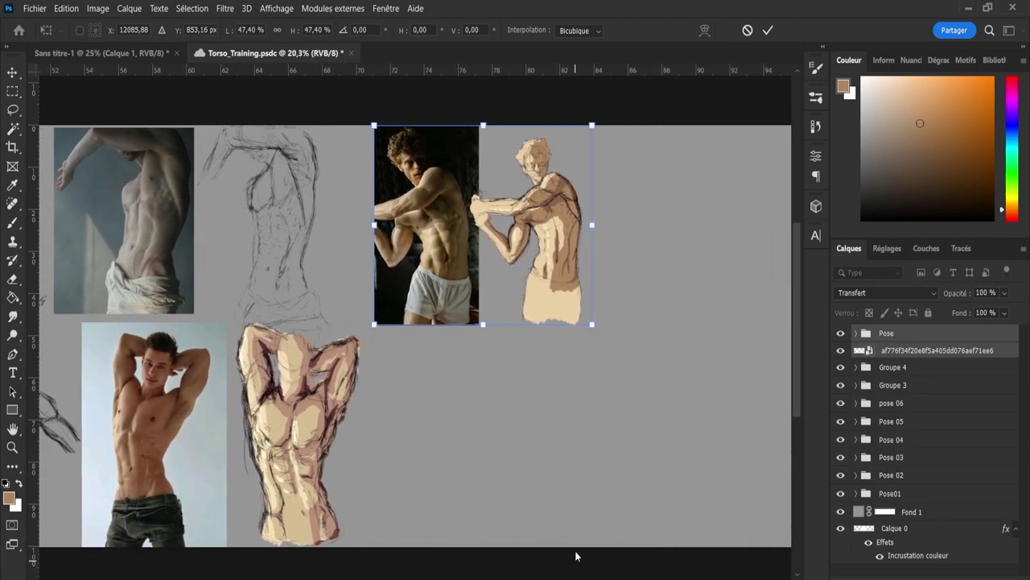
scroll(473, 262, "up", 1)
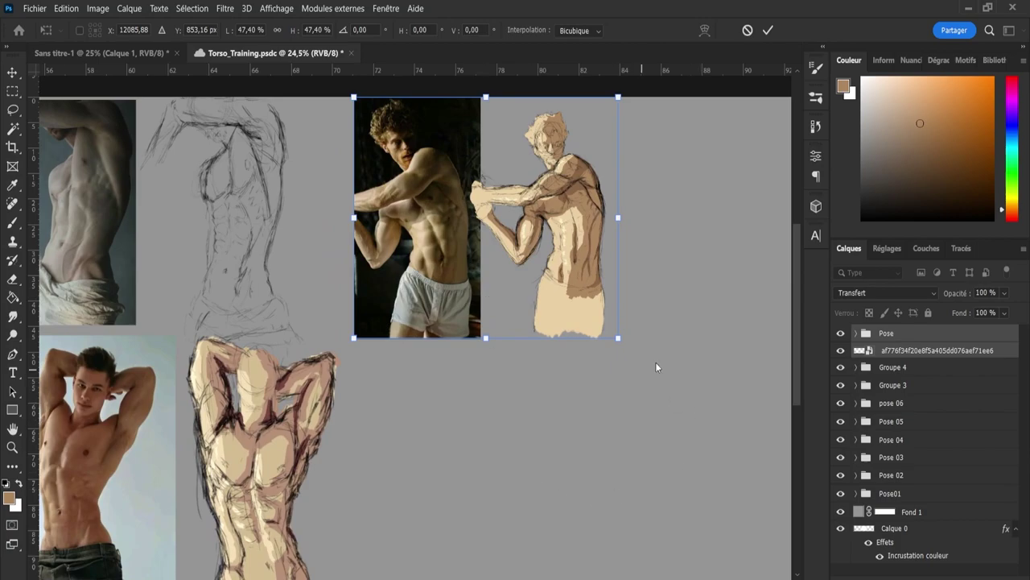
left_click_drag(798, 372, 798, 349)
key("Return")
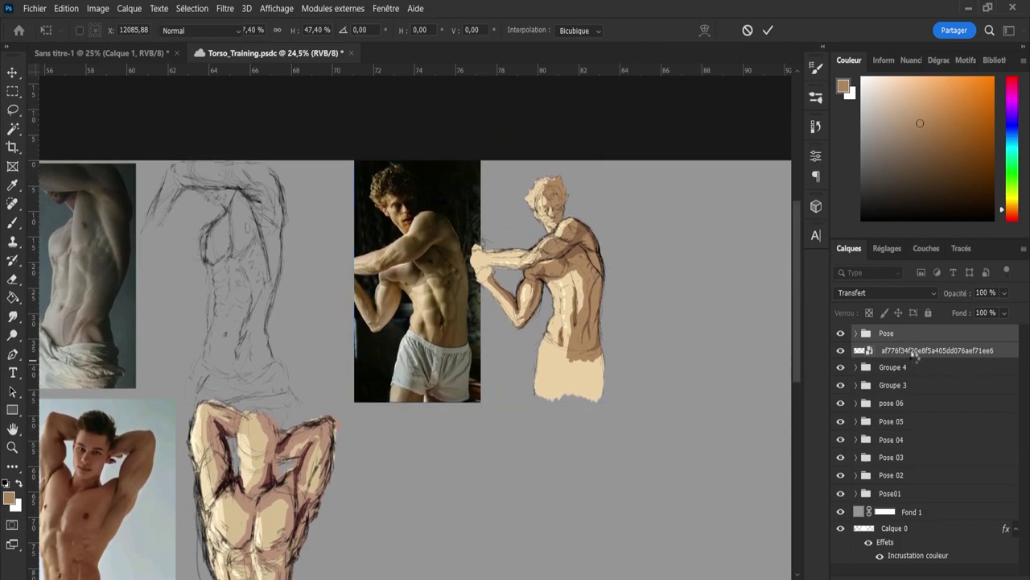
Scale the reference photo to 32.87 % and the Pose group to 95.39 %, moving both closer to the previous study
left_click(913, 353)
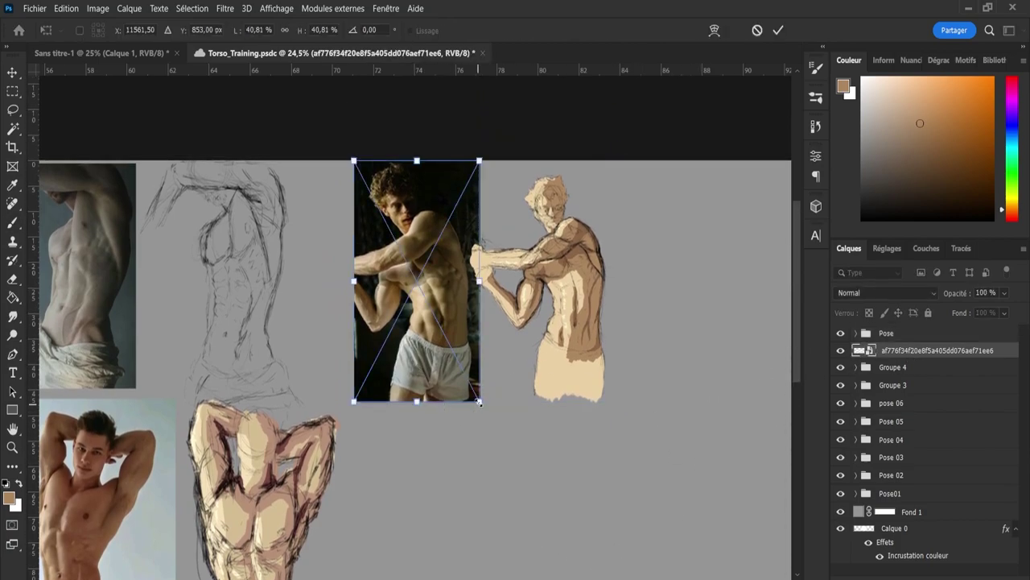
left_click_drag(479, 401, 363, 325)
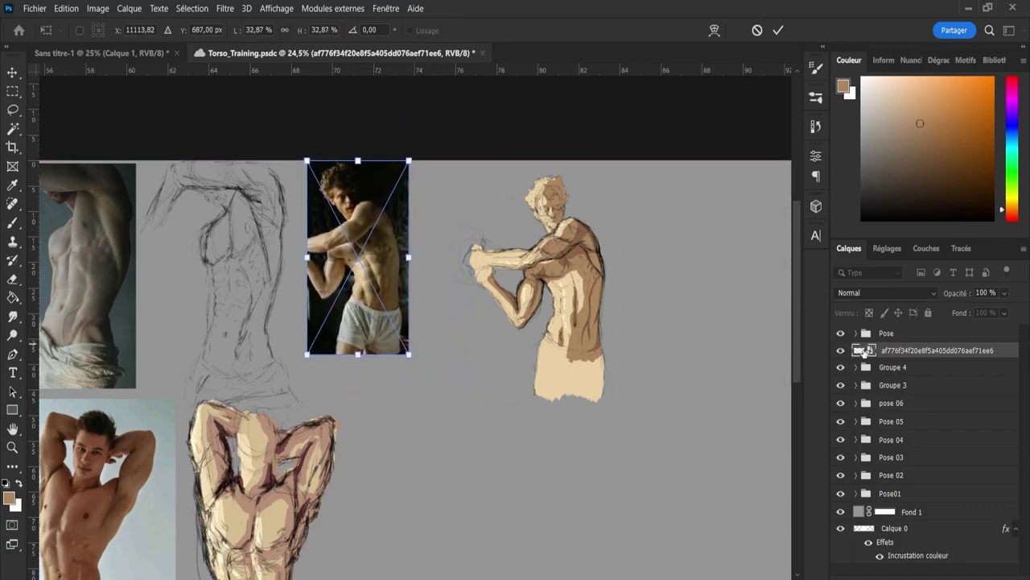
left_click(886, 332)
key("ctrl+t")
mouse_move(553, 333)
left_mouse_down()
mouse_move(552, 299)
mouse_move(489, 299)
mouse_move(499, 303)
left_mouse_up()
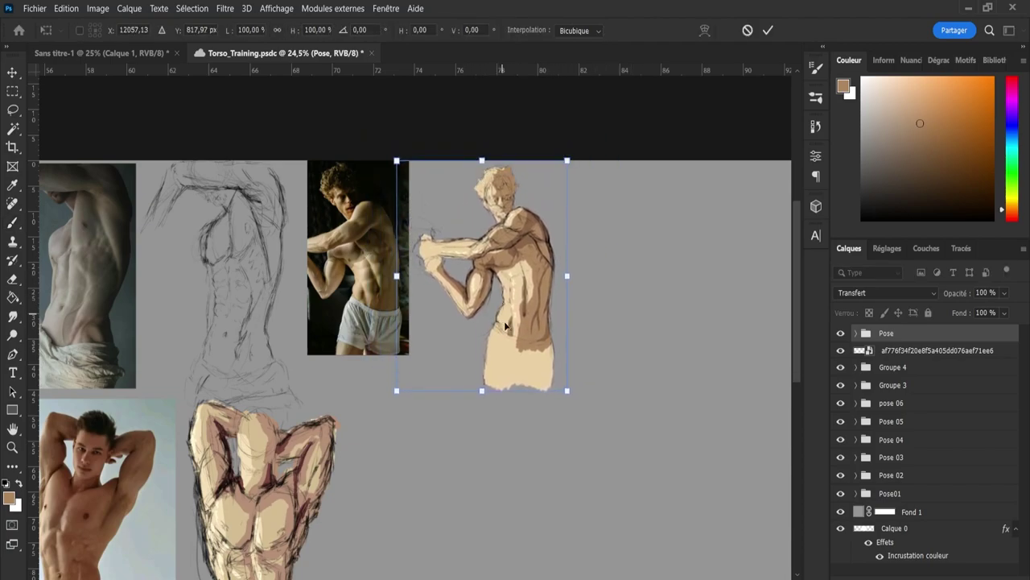
left_click_drag(567, 391, 552, 384)
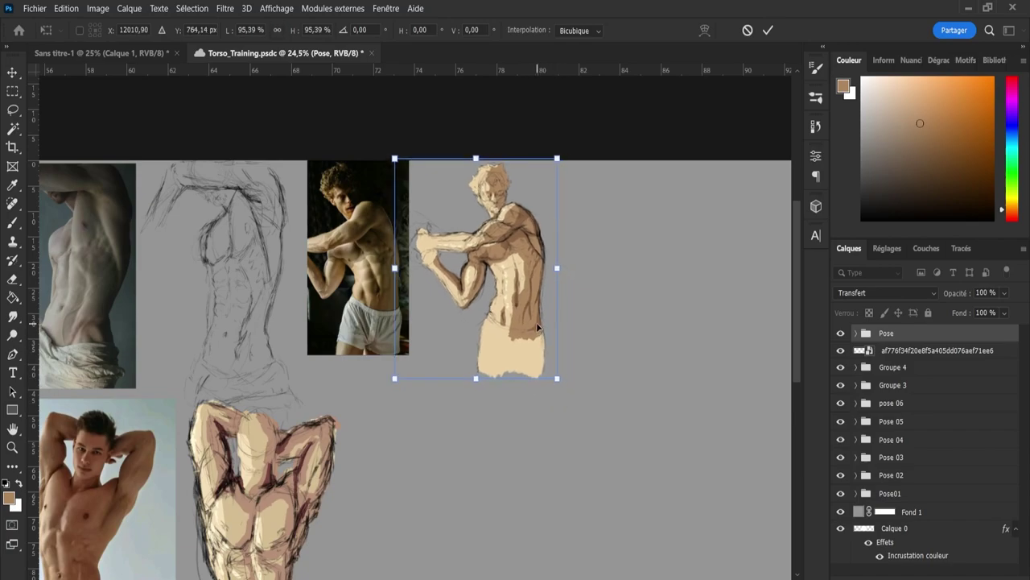
left_click_drag(537, 327, 541, 330)
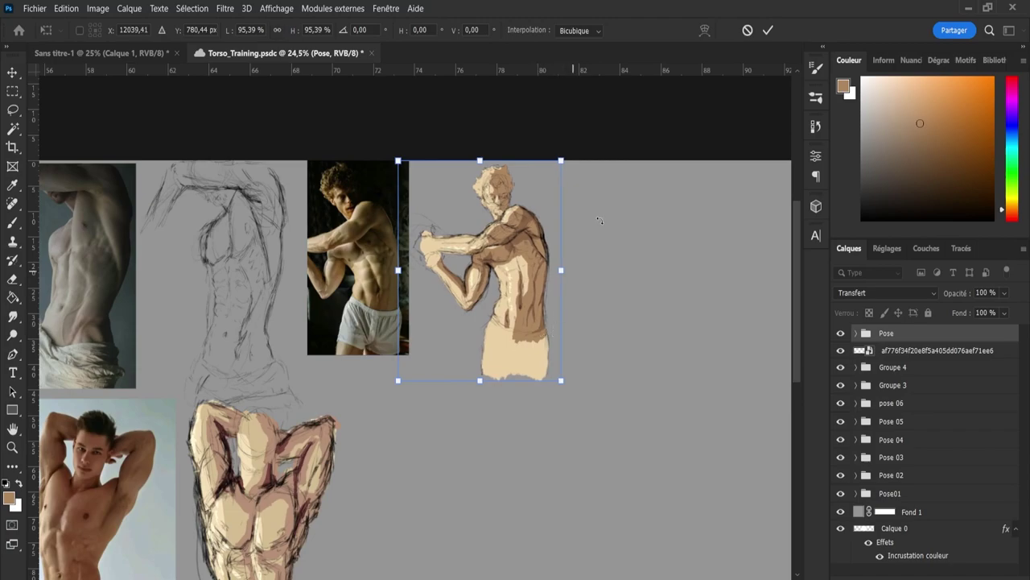
left_click(770, 30)
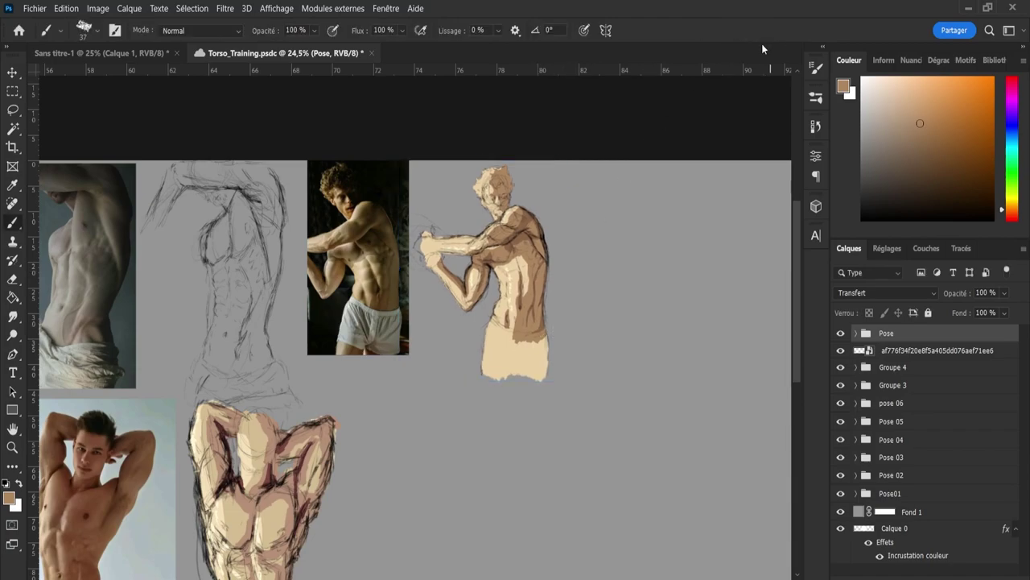
Enlarge the Pose group and its reference photo together slightly
left_click(926, 353, "shift")
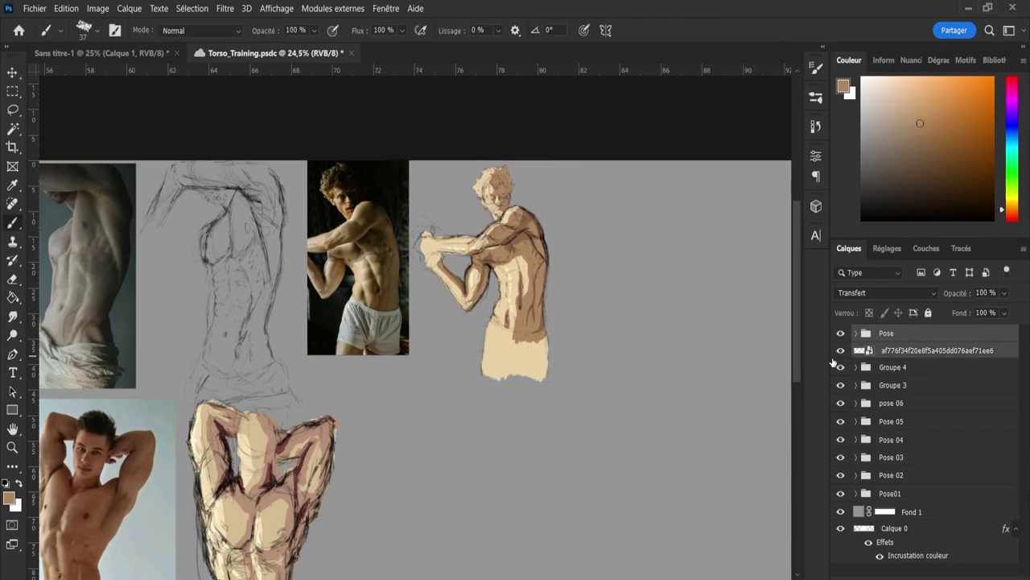
key("ctrl+t")
left_click_drag(554, 379, 601, 406)
left_click(768, 29)
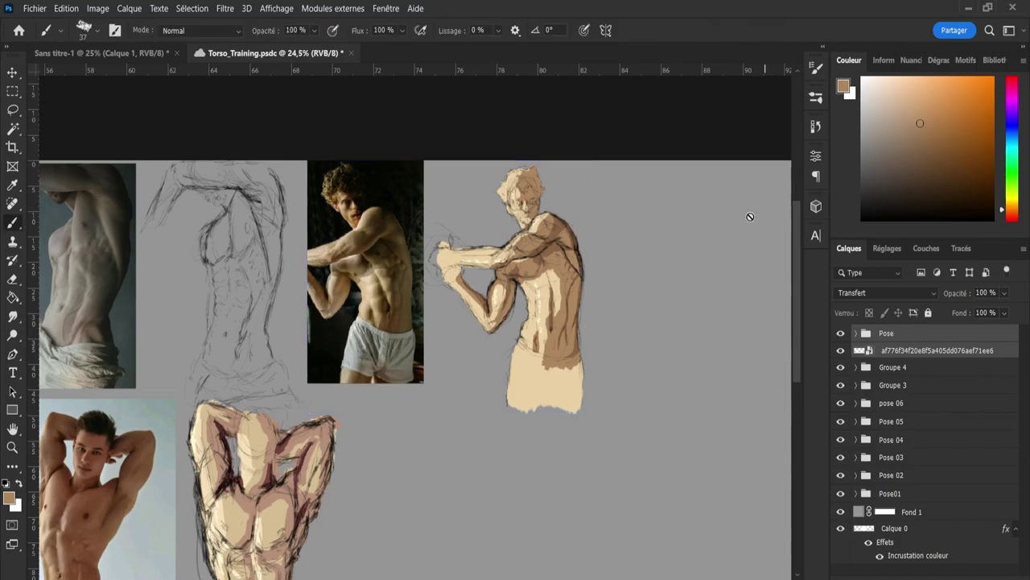
Save the document and combine the Pose group and its reference photo in a new group
key("ctrl+s")
key("ctrl+g")
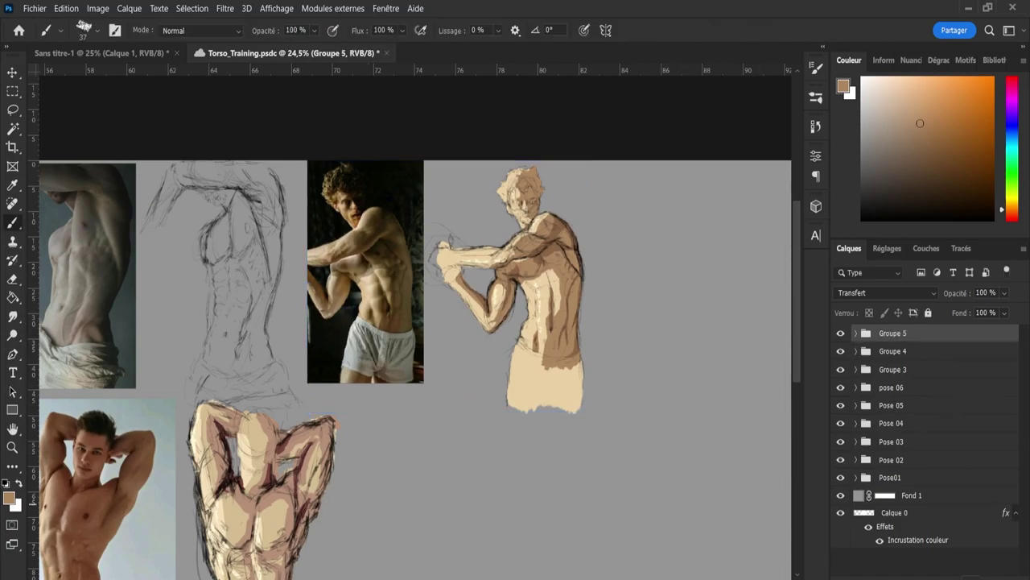
Rename Groupe 3, Groupe 4 and Groupe 5 as Pose 07, pose 08 and pose 09
left_click(870, 375)
double_click(894, 370)
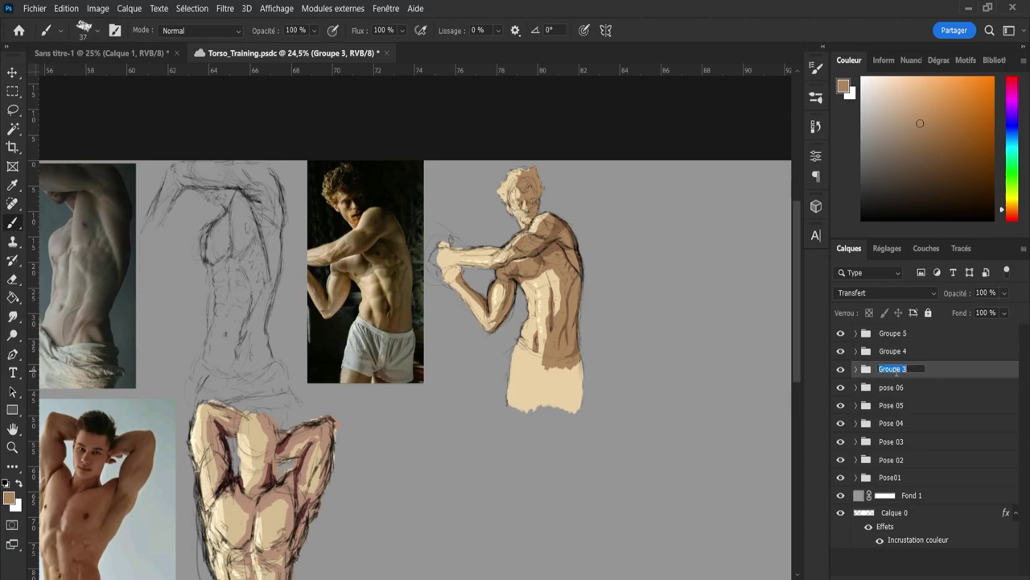
type("Pose 07")
key("Return")
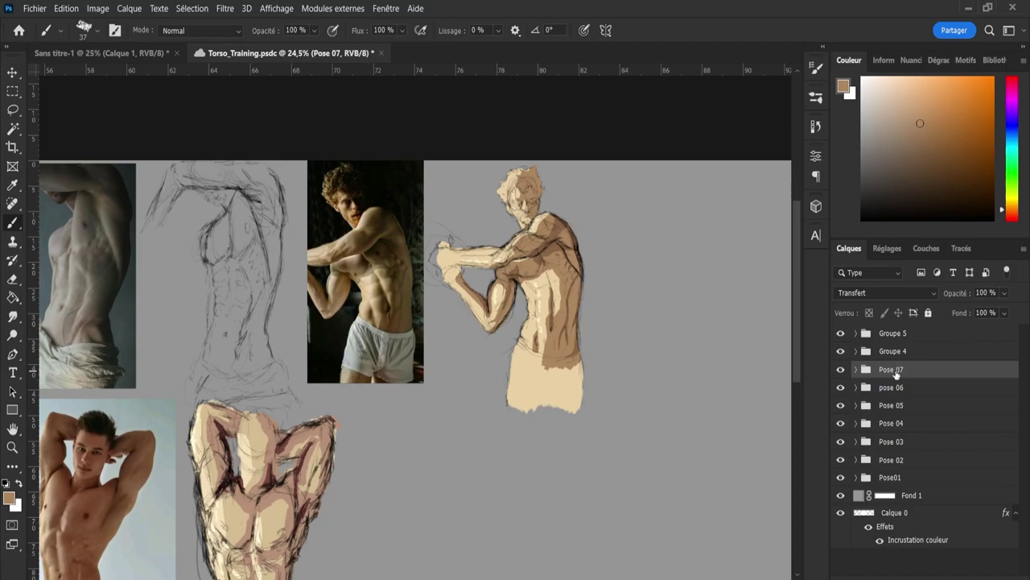
double_click(884, 354)
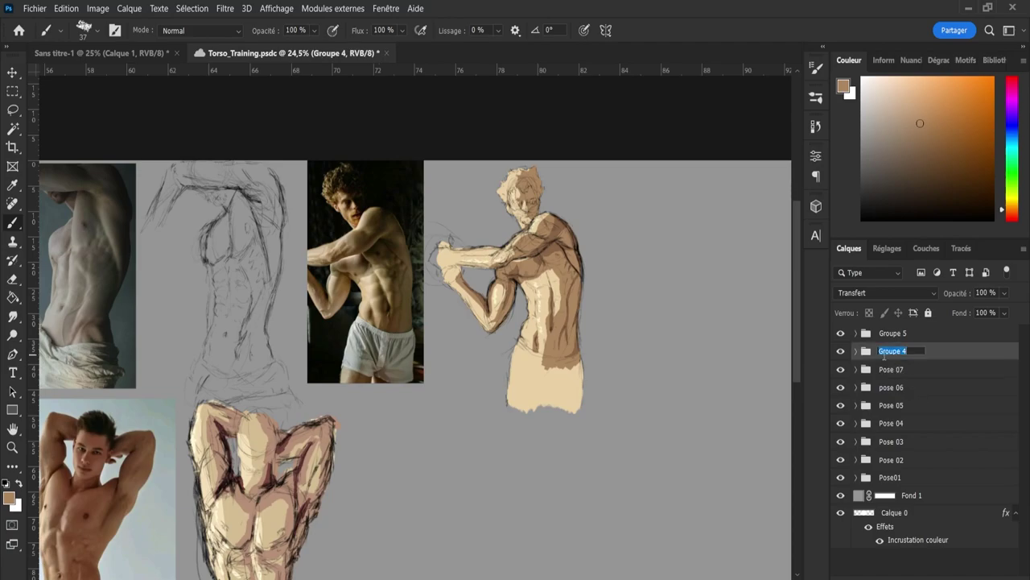
type("pose 08")
key("Return")
double_click(895, 334)
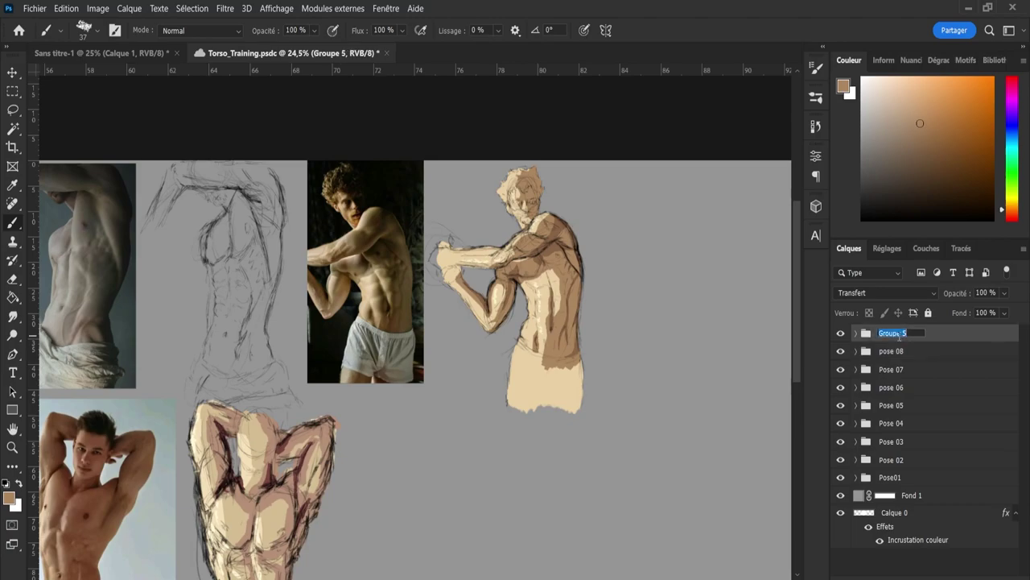
type("pose 09")
key("Return")
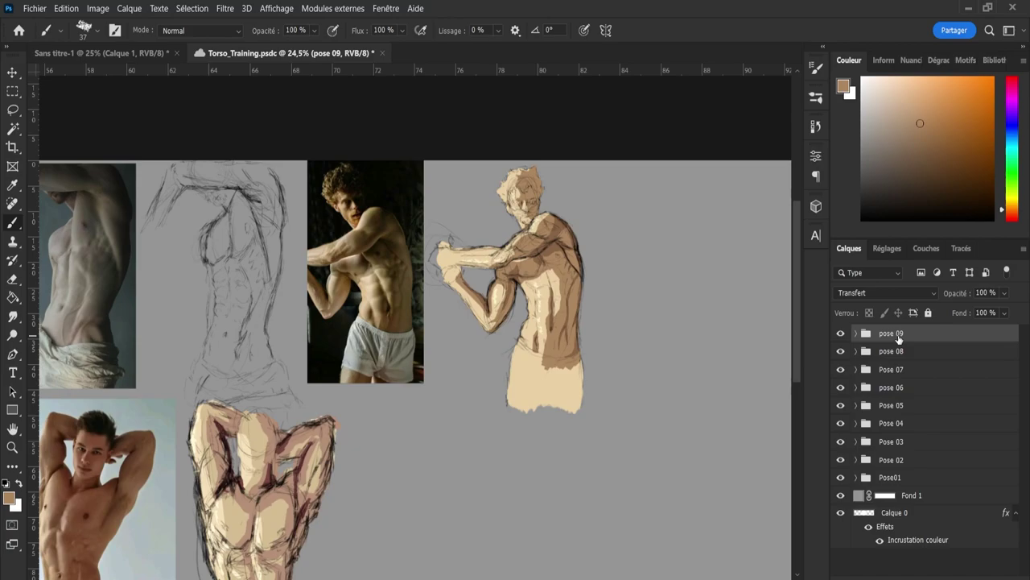
Make Calque 19 visible and rough in the new pose's cranium, jaw and ear in black beside the reference photo
left_click(990, 576)
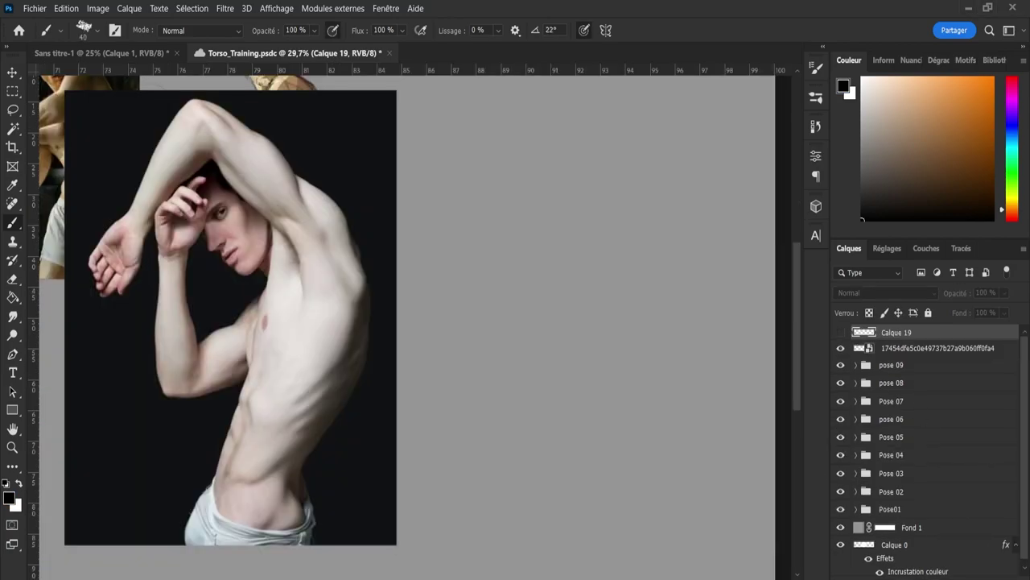
left_click(841, 332)
left_click_drag(554, 128, 556, 130)
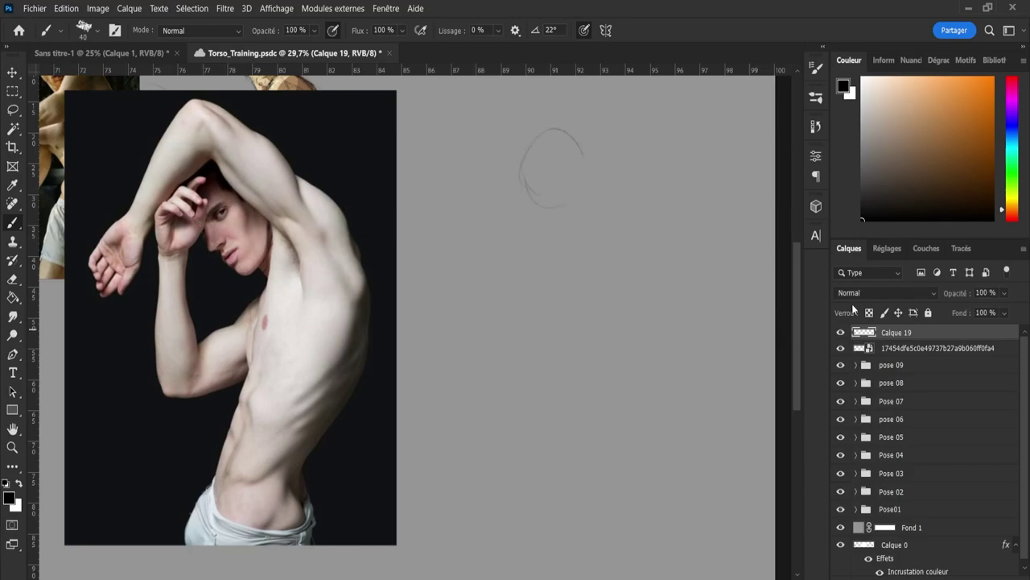
left_click_drag(520, 165, 550, 207)
mouse_move(587, 156)
left_mouse_down()
mouse_move(568, 206)
mouse_move(588, 157)
left_mouse_up()
mouse_move(543, 217)
left_mouse_down()
mouse_move(538, 206)
mouse_move(546, 215)
left_mouse_up()
left_click_drag(590, 223, 600, 195)
mouse_move(582, 166)
left_mouse_down()
mouse_move(587, 150)
mouse_move(576, 157)
left_mouse_up()
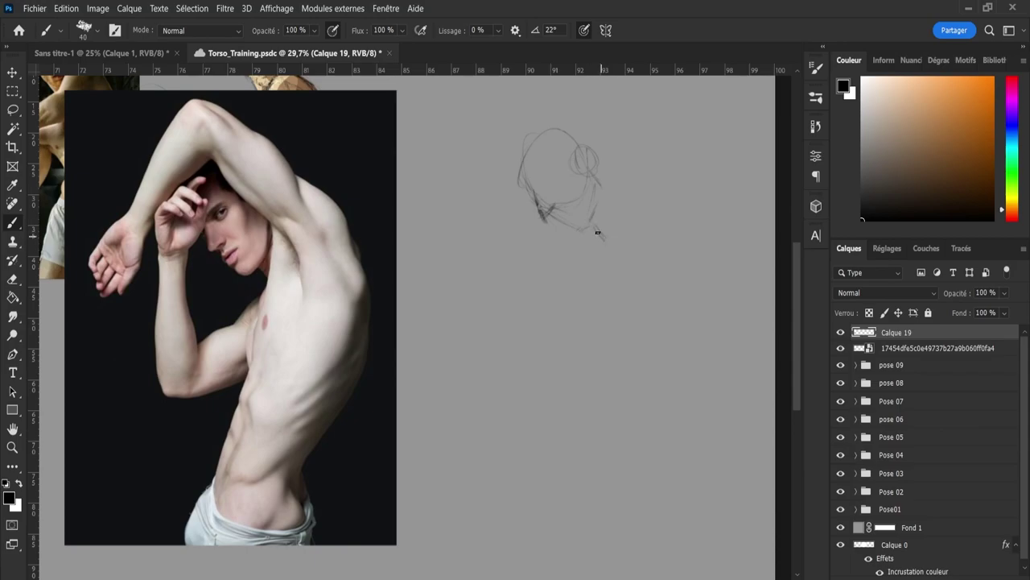
Sketch the neck and rounded ribcage below the head, adding construction circles for both shoulders
left_click_drag(598, 233, 595, 229)
left_click_drag(585, 262, 632, 229)
left_click_drag(595, 273, 615, 338)
mouse_move(633, 186)
left_mouse_down()
mouse_move(675, 221)
mouse_move(664, 205)
mouse_move(643, 283)
mouse_move(651, 190)
mouse_move(651, 317)
left_mouse_up()
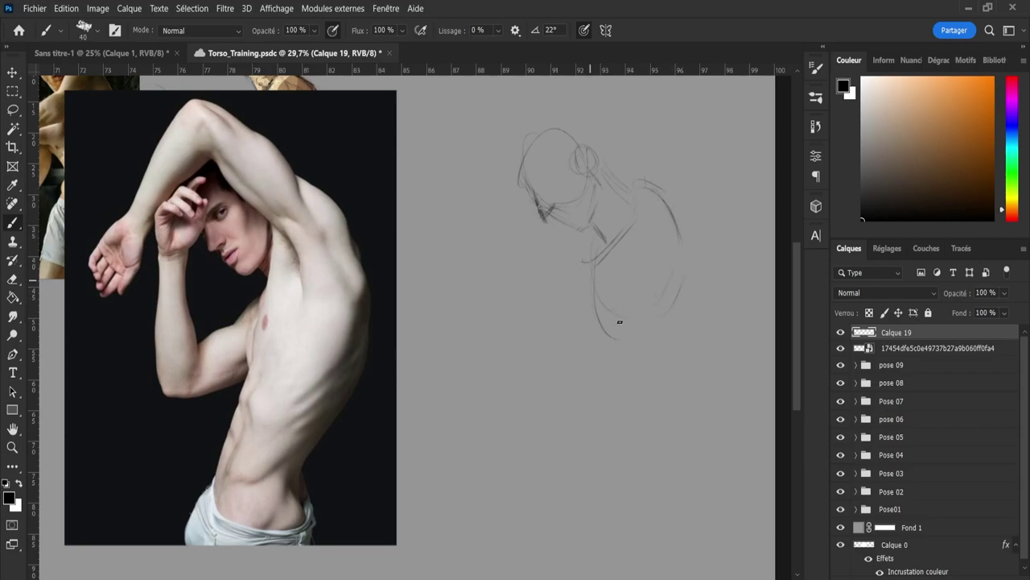
left_click_drag(663, 185, 681, 215)
left_click_drag(618, 335, 654, 327)
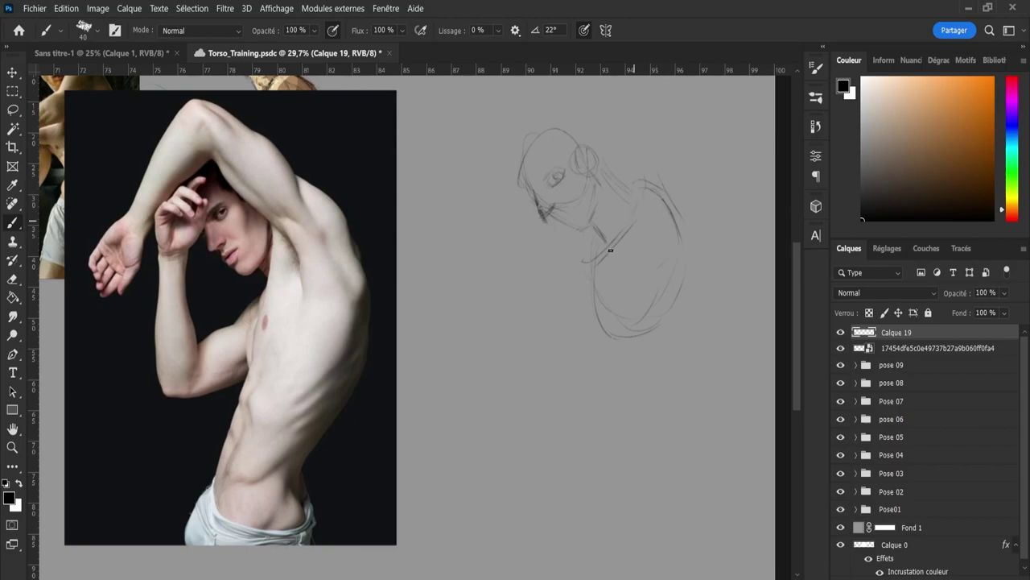
mouse_move(579, 324)
left_mouse_down()
mouse_move(606, 294)
mouse_move(602, 271)
mouse_move(564, 299)
left_mouse_up()
mouse_move(658, 177)
left_mouse_down()
mouse_move(683, 220)
mouse_move(642, 211)
mouse_move(674, 227)
mouse_move(672, 202)
mouse_move(638, 184)
mouse_move(649, 212)
mouse_move(692, 205)
mouse_move(675, 164)
mouse_move(648, 152)
mouse_move(656, 213)
left_mouse_up()
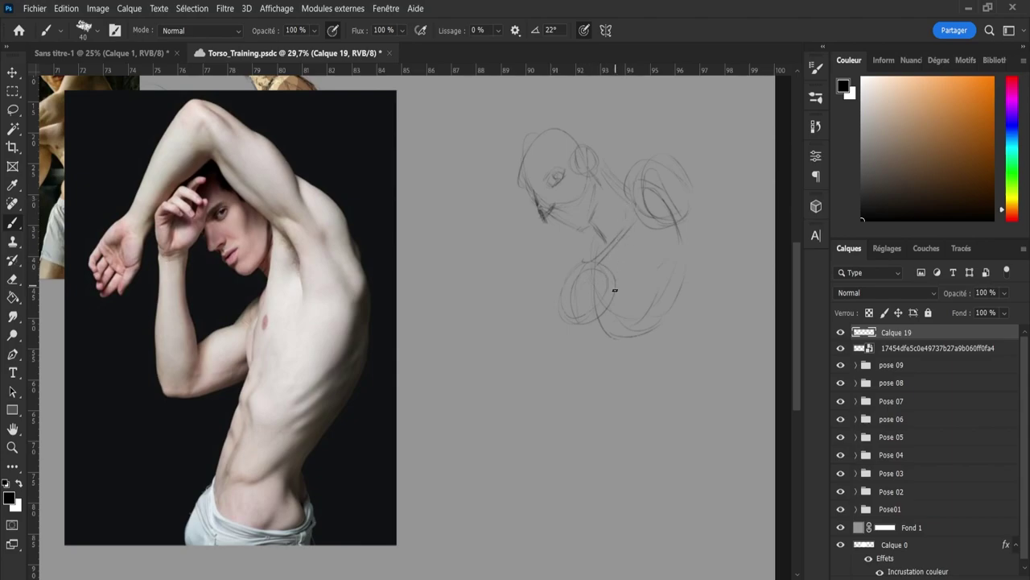
Sketch the two sides of the torso down from the ribcage and the curved pelvis below
left_click_drag(613, 305, 599, 400)
mouse_move(621, 457)
left_mouse_down()
mouse_move(593, 441)
mouse_move(587, 465)
mouse_move(629, 489)
mouse_move(597, 408)
mouse_move(637, 497)
left_mouse_up()
mouse_move(665, 402)
left_mouse_down()
mouse_move(640, 500)
mouse_move(657, 419)
left_mouse_up()
left_click_drag(683, 310, 681, 320)
left_click_drag(673, 364, 662, 400)
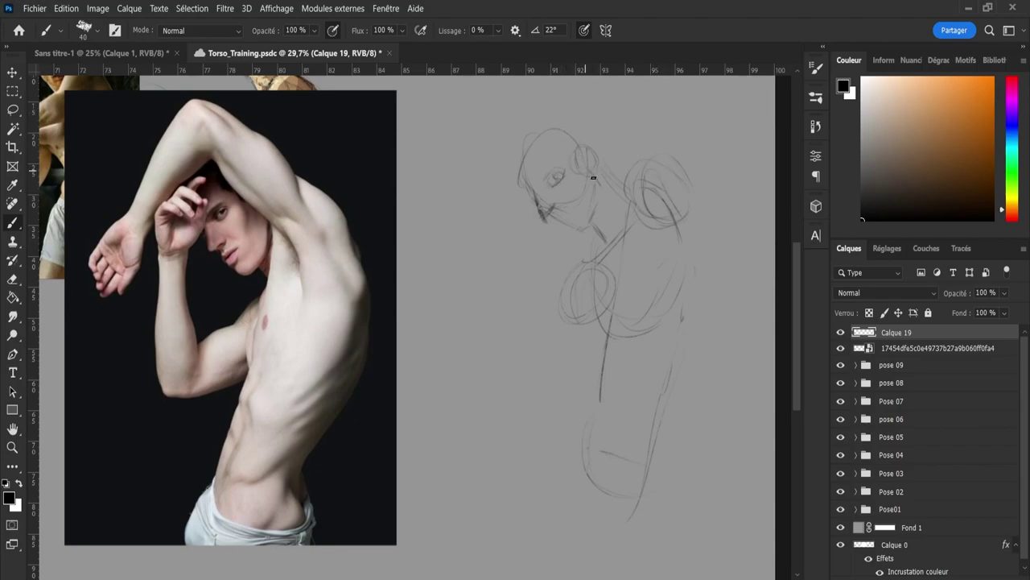
Add arm construction circles above the head, beside the face and beside the lower shoulder, cleaning up with the Eraser
left_click_drag(558, 123, 557, 139)
left_click_drag(518, 321, 526, 290)
mouse_move(532, 173)
left_mouse_down()
mouse_move(519, 199)
mouse_move(504, 173)
left_mouse_up()
key("e")
mouse_move(496, 363)
left_mouse_down()
mouse_move(506, 375)
mouse_move(481, 364)
mouse_move(517, 355)
mouse_move(505, 346)
left_mouse_up()
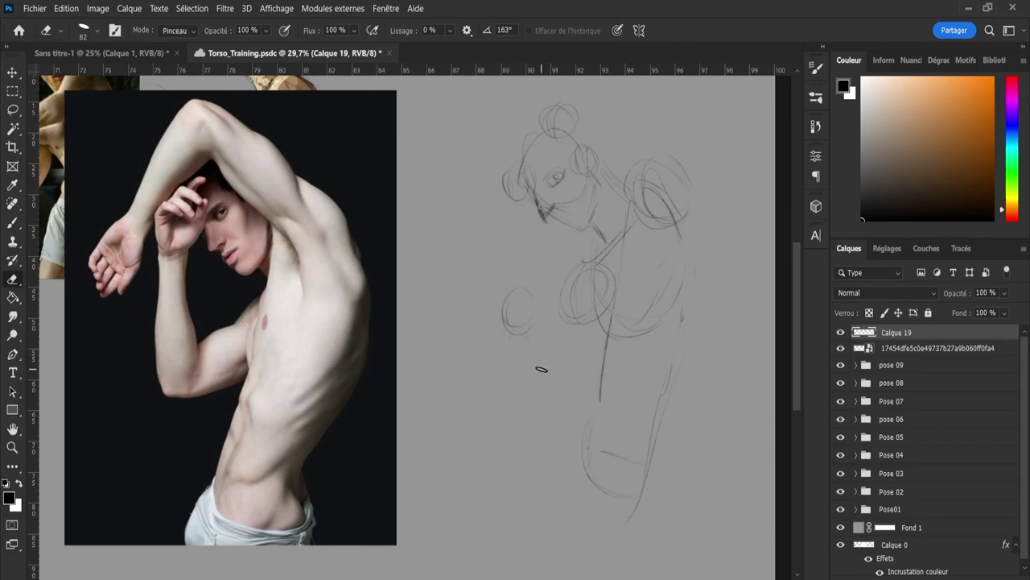
Sketch the neck line and front torso contour down through the chest and belly, and outline the pelvis with the Brush
key("b")
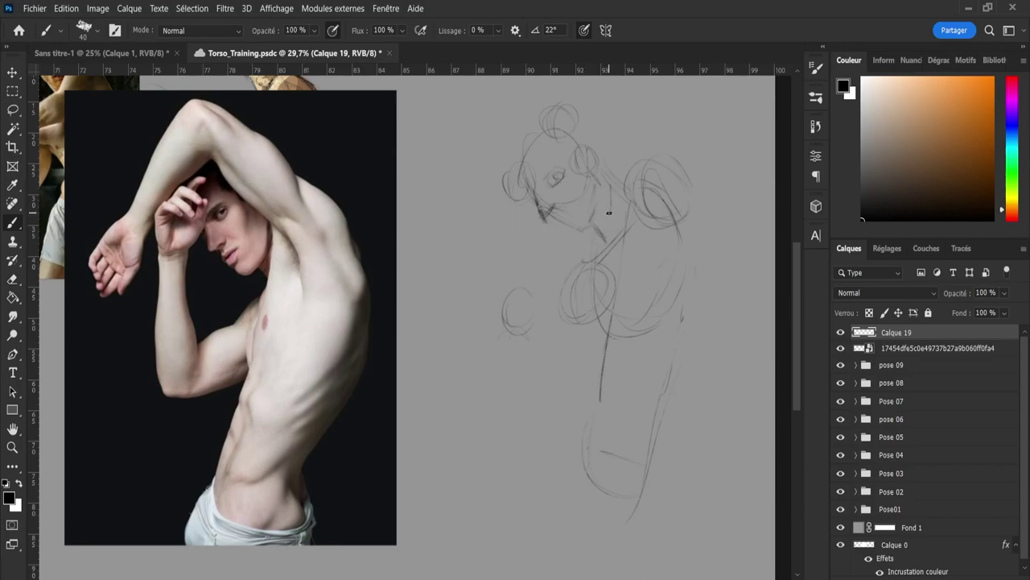
left_click_drag(611, 198, 605, 242)
left_click_drag(598, 257, 602, 284)
left_click_drag(601, 267, 603, 307)
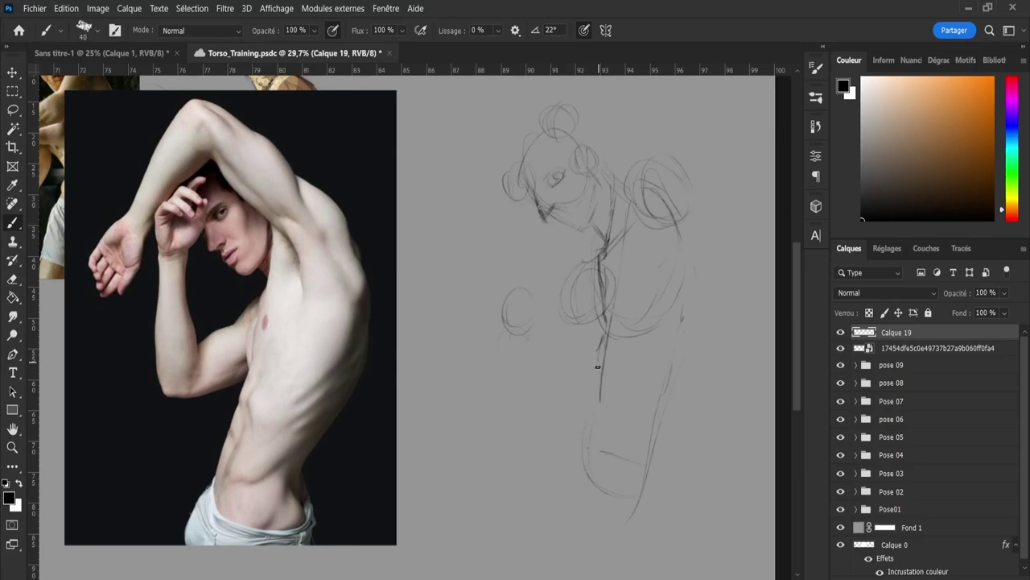
left_click_drag(591, 394, 585, 408)
mouse_move(572, 448)
left_mouse_down()
mouse_move(566, 465)
mouse_move(580, 490)
mouse_move(652, 507)
mouse_move(669, 488)
mouse_move(682, 393)
left_mouse_up()
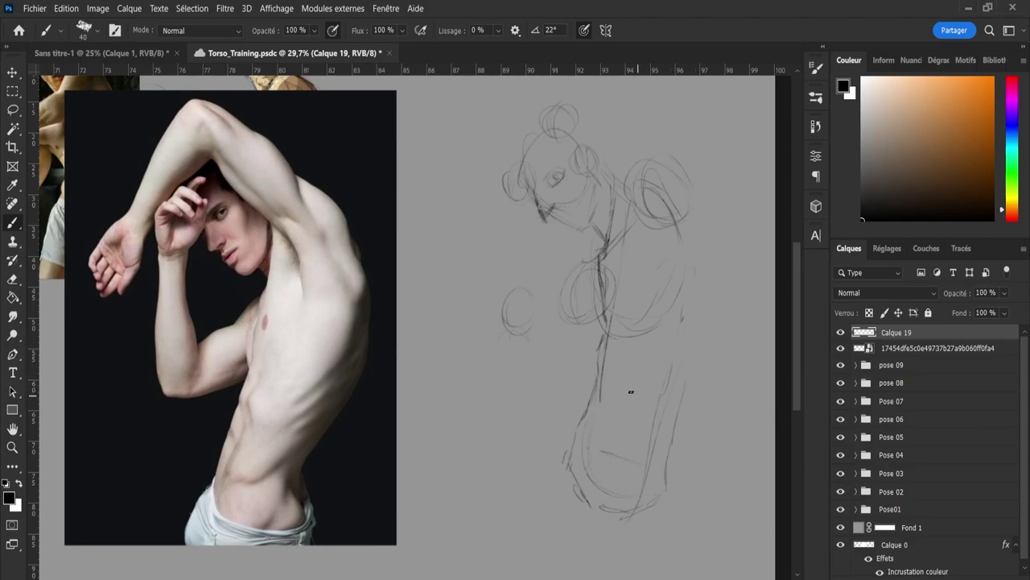
Sketch the arched back contour from the hip up to the shoulder blade, outside the earlier construction line
mouse_move(661, 451)
left_mouse_down()
mouse_move(697, 322)
mouse_move(721, 304)
left_mouse_up()
left_click_drag(717, 216, 729, 318)
left_click_drag(711, 259, 697, 343)
mouse_move(706, 214)
left_mouse_down()
mouse_move(689, 370)
mouse_move(701, 373)
mouse_move(703, 354)
mouse_move(673, 424)
mouse_move(674, 500)
mouse_move(719, 252)
mouse_move(722, 339)
left_mouse_up()
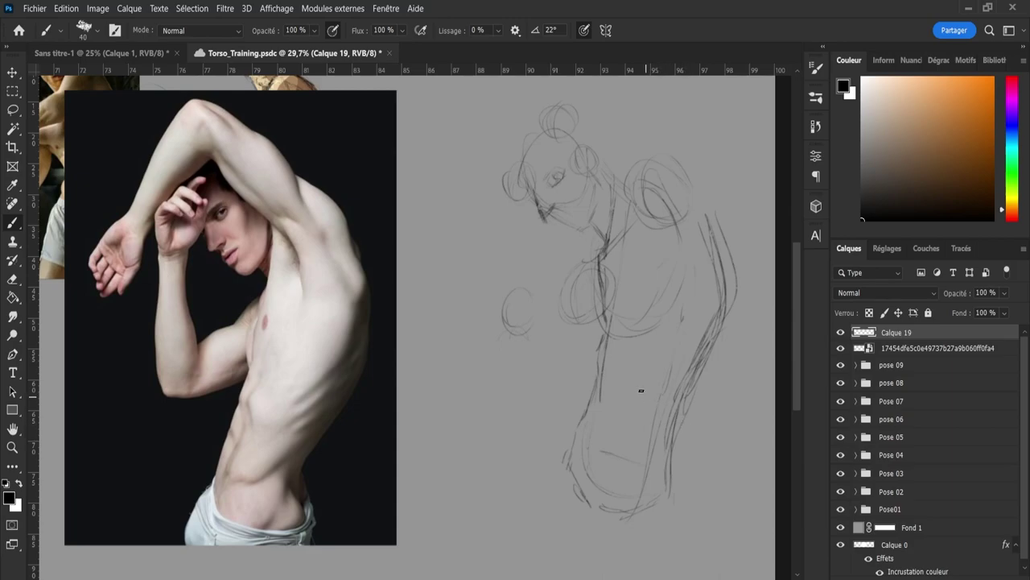
Erase the surplus lines along the inside and outside of the back, then restate the curve from hip to upper back
key("e")
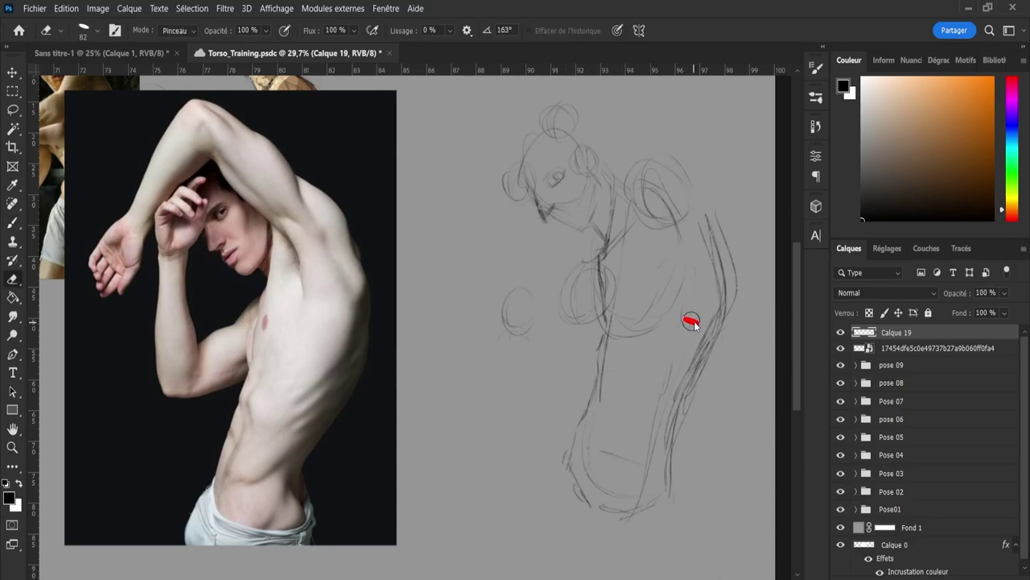
mouse_move(708, 307)
left_mouse_down()
mouse_move(681, 385)
mouse_move(678, 359)
mouse_move(669, 379)
mouse_move(662, 421)
mouse_move(667, 415)
left_mouse_up()
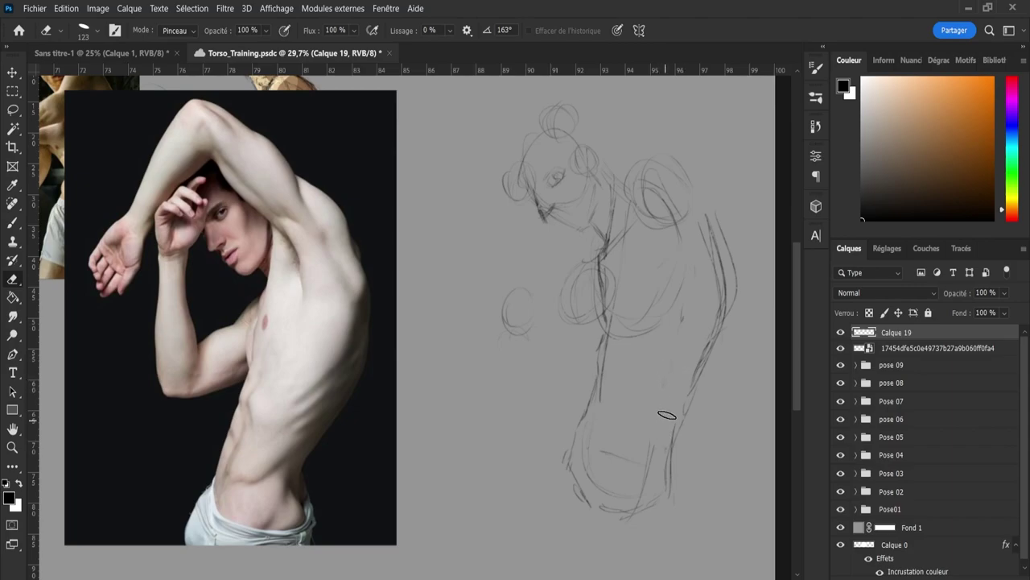
mouse_move(726, 238)
left_mouse_down()
mouse_move(748, 325)
mouse_move(733, 263)
mouse_move(731, 342)
left_mouse_up()
key("b")
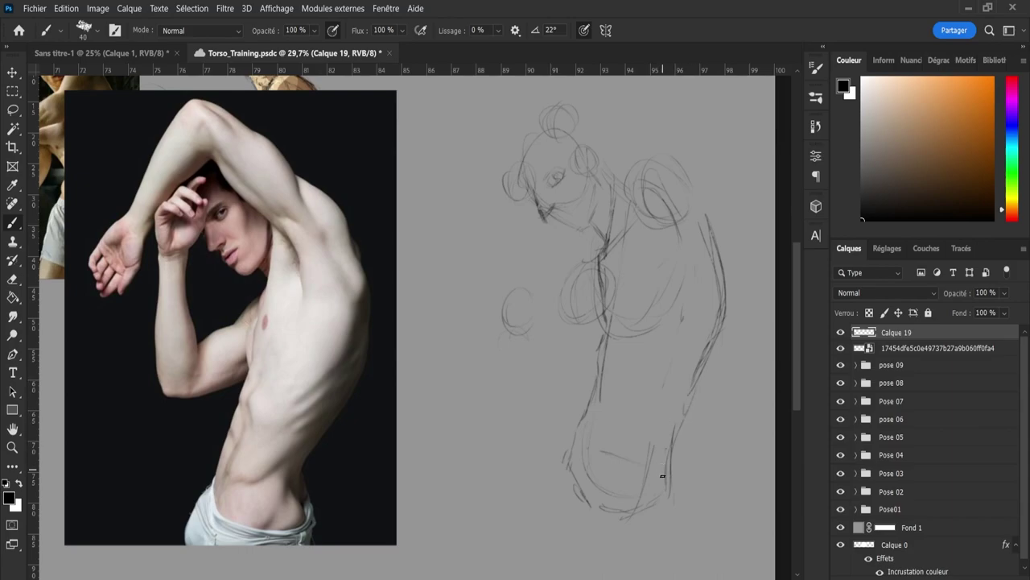
mouse_move(663, 476)
left_mouse_down()
mouse_move(673, 435)
mouse_move(723, 341)
mouse_move(722, 235)
left_mouse_up()
mouse_move(731, 291)
left_mouse_down()
mouse_move(710, 217)
mouse_move(729, 267)
left_mouse_up()
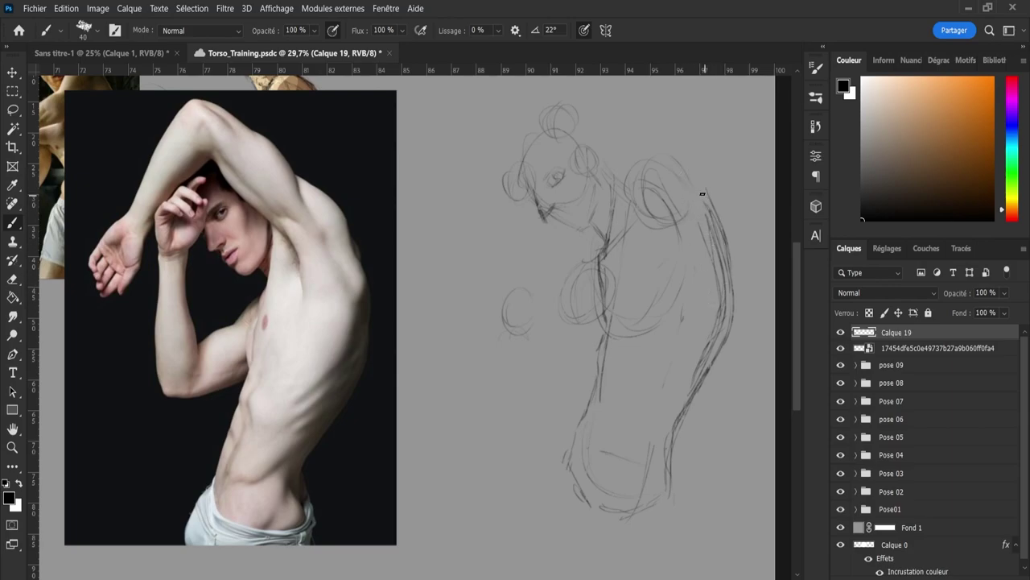
Thin out the inner strokes of the back contour with the Eraser and darken the upper back line
key("e")
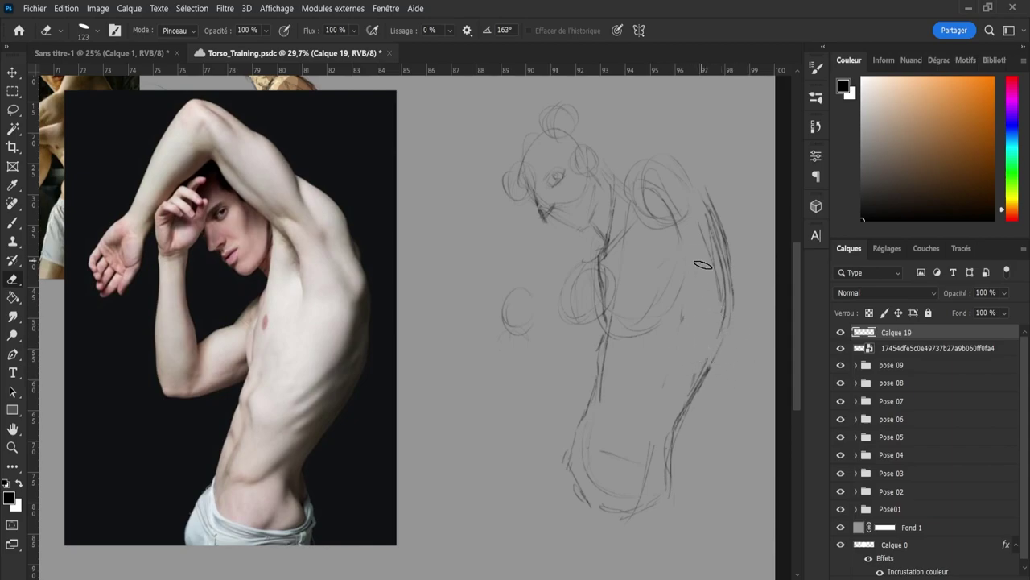
left_click_drag(702, 252, 711, 300)
key("b")
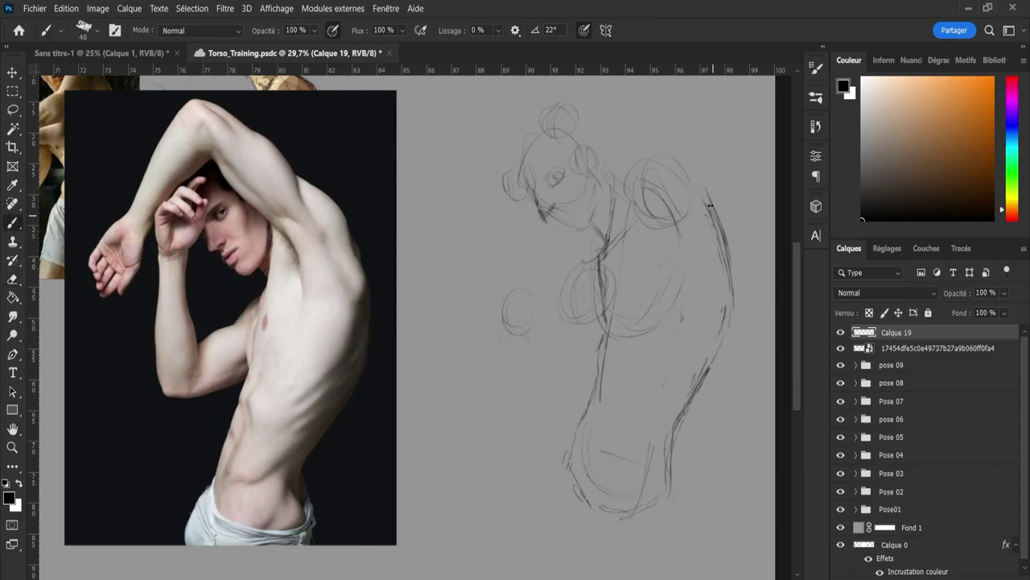
mouse_move(706, 190)
left_mouse_down()
mouse_move(731, 317)
mouse_move(712, 356)
mouse_move(730, 284)
left_mouse_up()
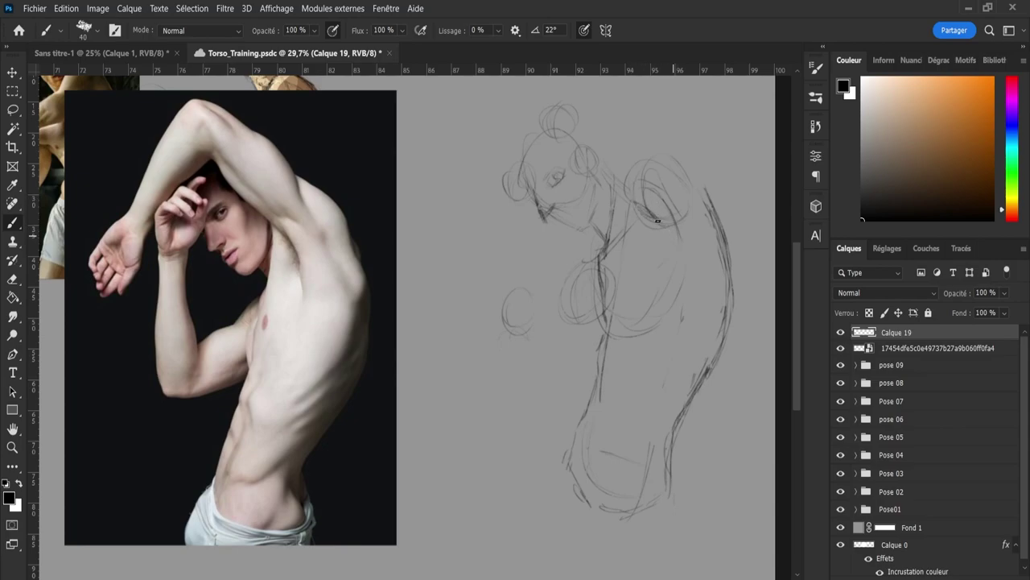
Draw the armpit fold over the shoulder circle and the shoulder contour joining the upper back
left_click_drag(657, 220, 671, 248)
left_click_drag(642, 208, 626, 177)
mouse_move(657, 143)
left_mouse_down()
mouse_move(702, 188)
mouse_move(703, 205)
mouse_move(685, 157)
mouse_move(666, 158)
mouse_move(693, 161)
mouse_move(705, 204)
mouse_move(681, 165)
mouse_move(702, 175)
mouse_move(725, 257)
left_mouse_up()
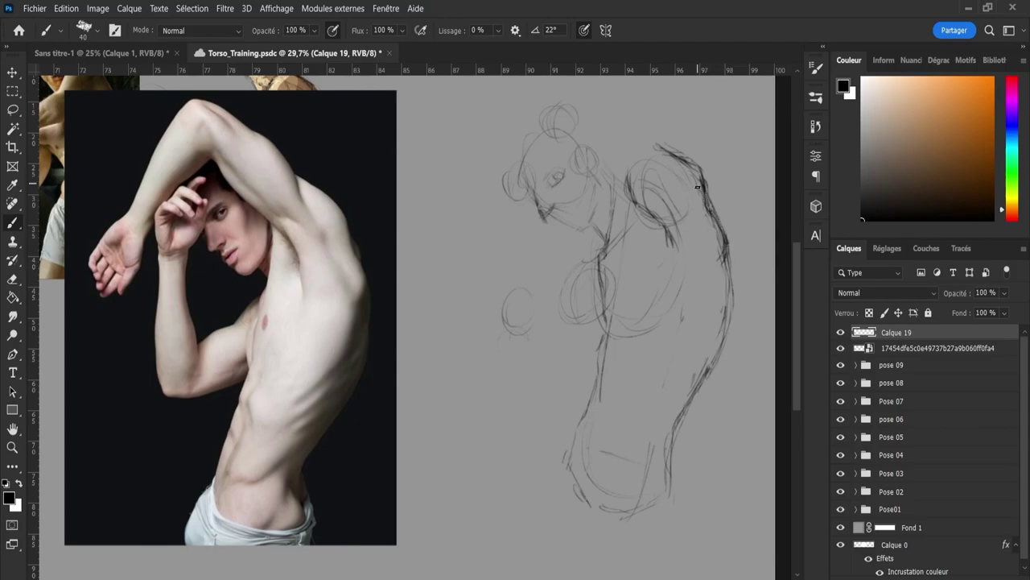
mouse_move(668, 239)
left_mouse_down()
mouse_move(671, 248)
mouse_move(667, 233)
left_mouse_up()
left_click_drag(665, 168, 672, 169)
mouse_move(652, 141)
left_mouse_down()
mouse_move(674, 163)
mouse_move(649, 150)
mouse_move(687, 163)
mouse_move(585, 108)
mouse_move(546, 102)
mouse_move(559, 119)
mouse_move(568, 101)
mouse_move(660, 149)
left_mouse_up()
Sketch the raised upper arm's two contours above the head and the outer edge of the forearm from the elbow
key("e")
key("b")
left_click_drag(609, 189, 639, 202)
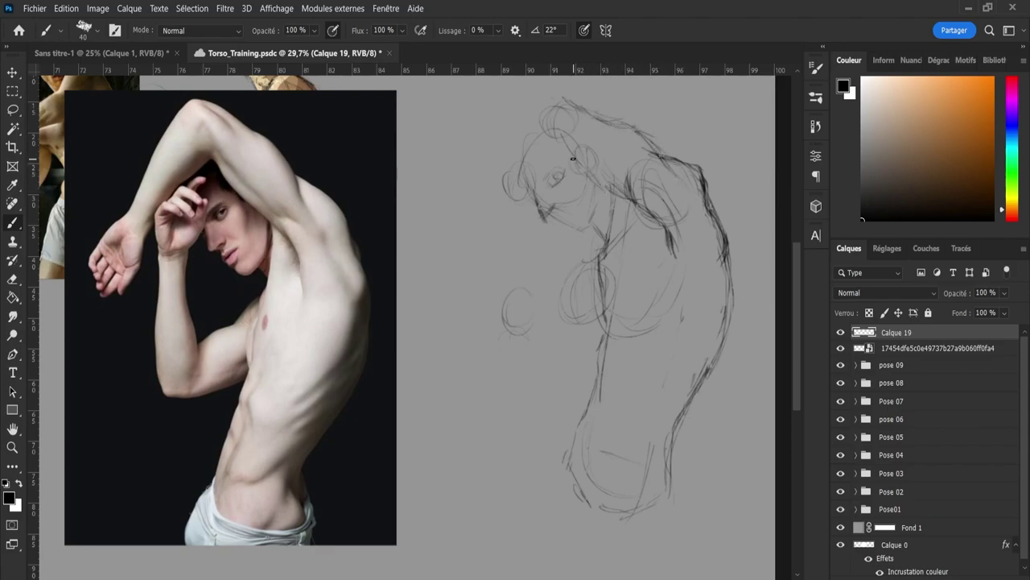
mouse_move(547, 131)
left_mouse_down()
mouse_move(629, 195)
mouse_move(615, 190)
left_mouse_up()
mouse_move(538, 99)
left_mouse_down()
mouse_move(503, 189)
mouse_move(483, 199)
mouse_move(537, 105)
mouse_move(479, 191)
left_mouse_up()
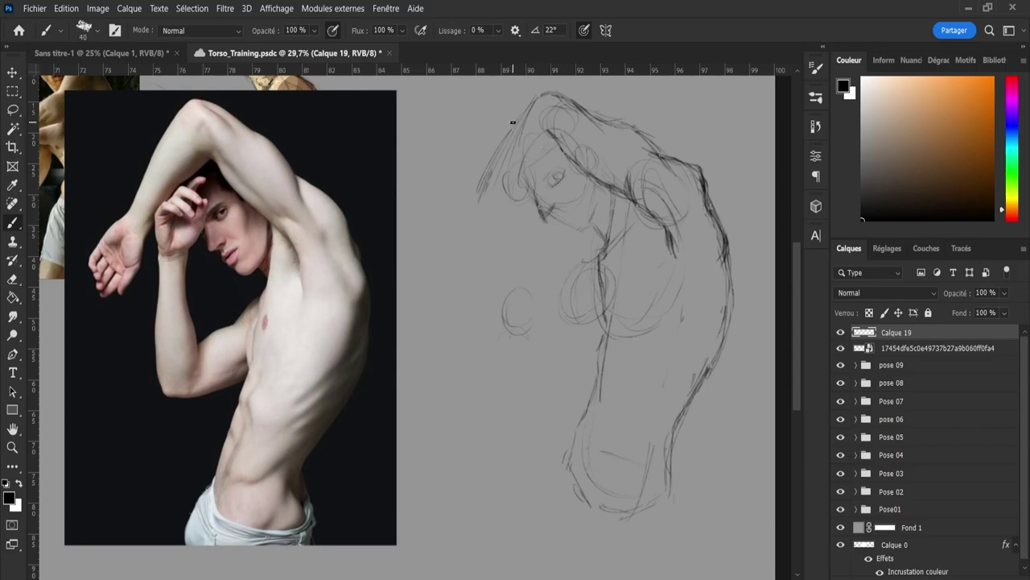
Lasso the raised elbow and outer forearm lines and move them slightly up and away from the head
key("l")
mouse_move(496, 106)
left_mouse_down()
mouse_move(546, 77)
mouse_move(596, 103)
mouse_move(548, 119)
mouse_move(456, 217)
left_mouse_up()
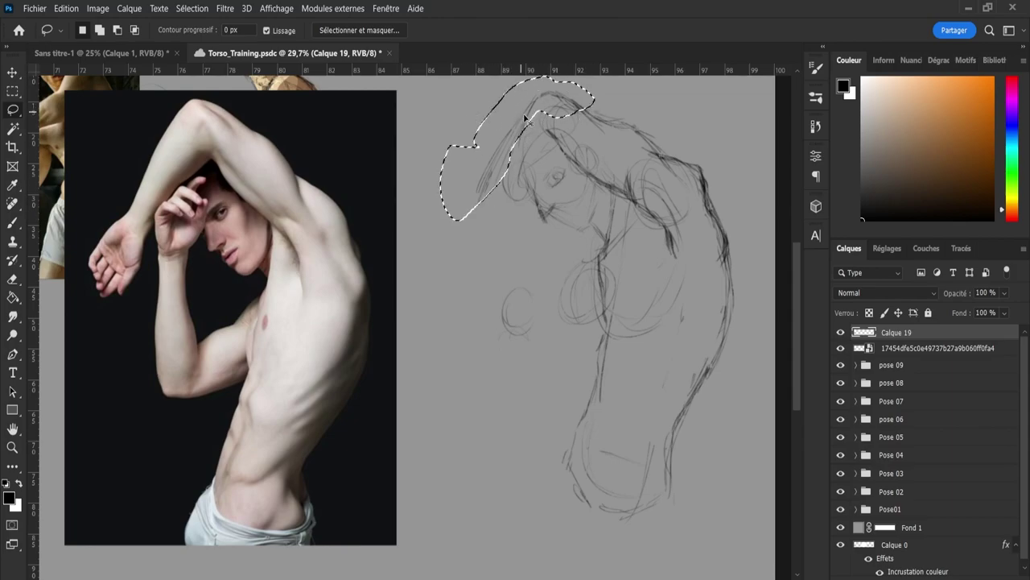
key("ctrl+t")
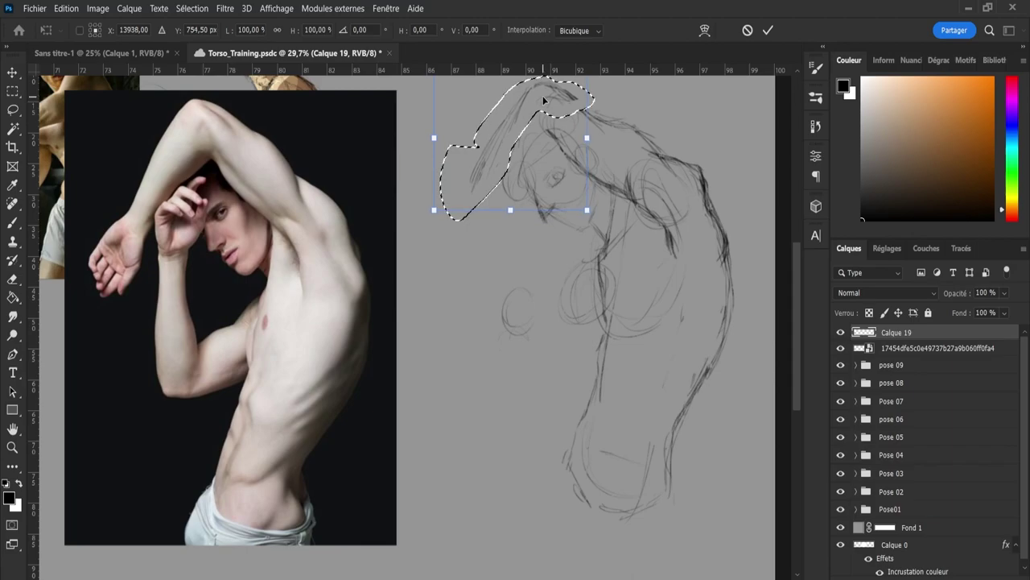
left_click_drag(542, 102, 543, 97)
key("Return")
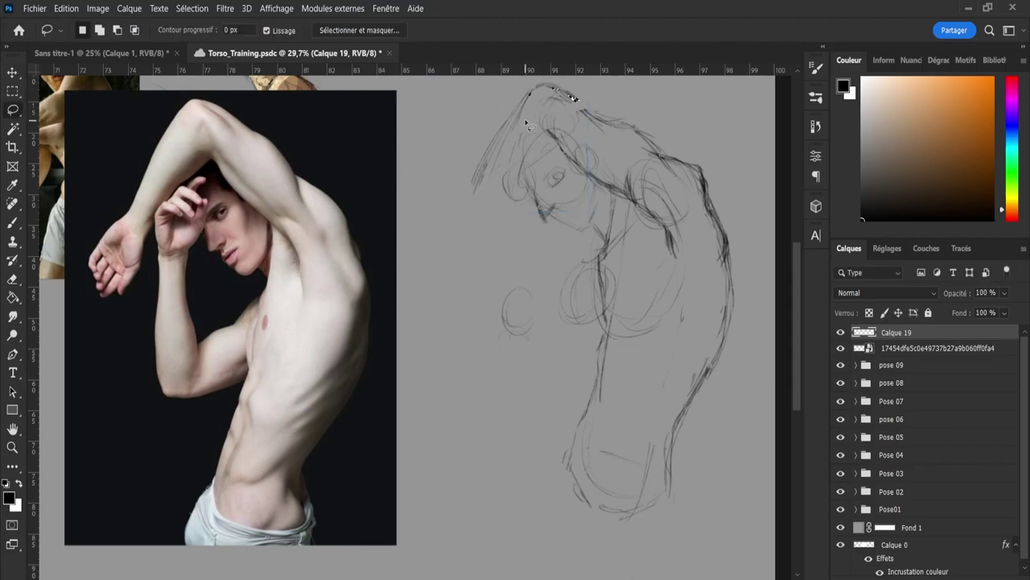
Reconnect the moved elbow to the upper arm with darker strokes and erase the stray lines inside the contour
key("b")
mouse_move(575, 99)
left_mouse_down()
mouse_move(632, 126)
mouse_move(612, 118)
left_mouse_up()
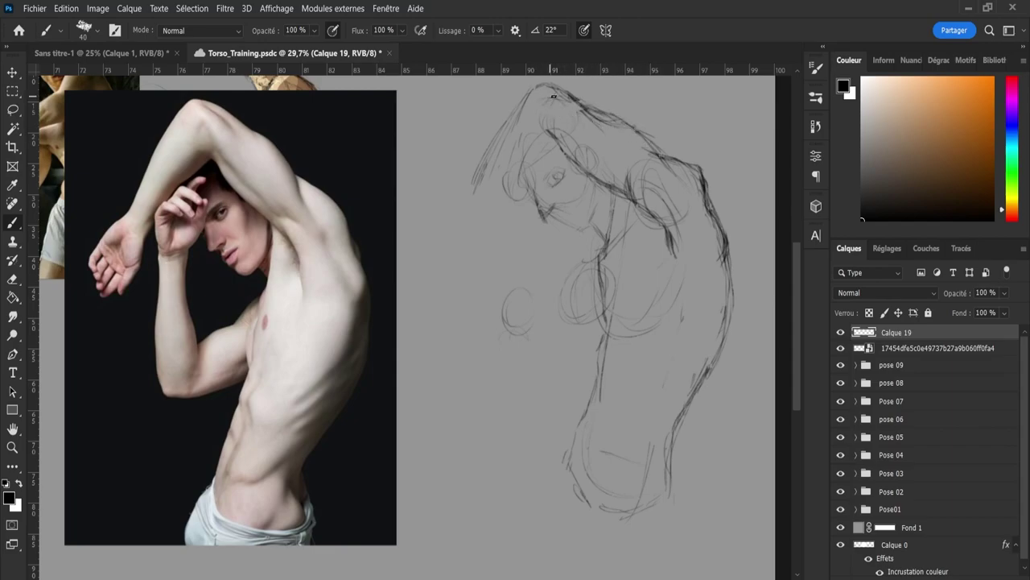
left_click_drag(555, 99, 574, 111)
left_click_drag(557, 100, 571, 108)
key("e")
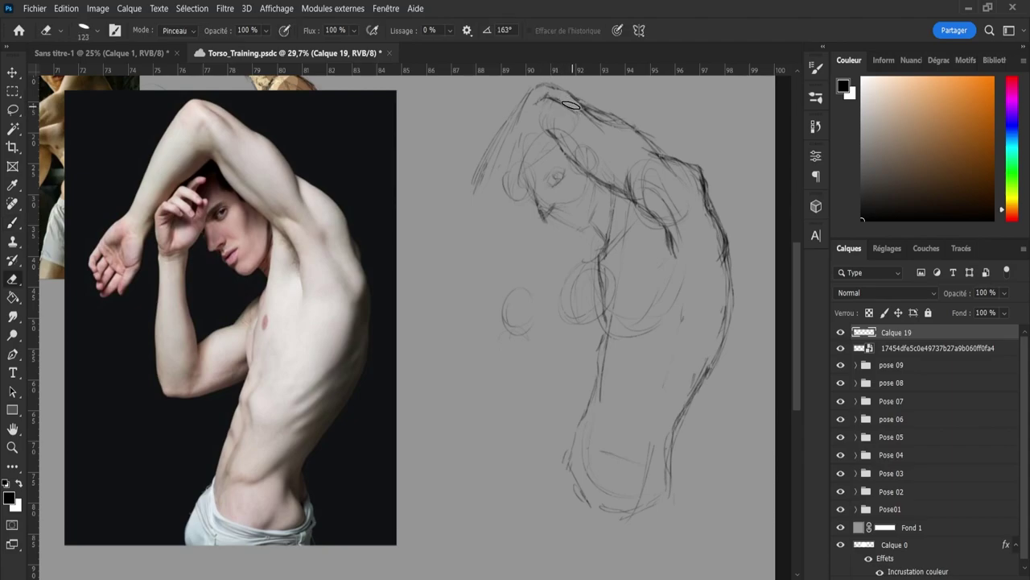
key("b")
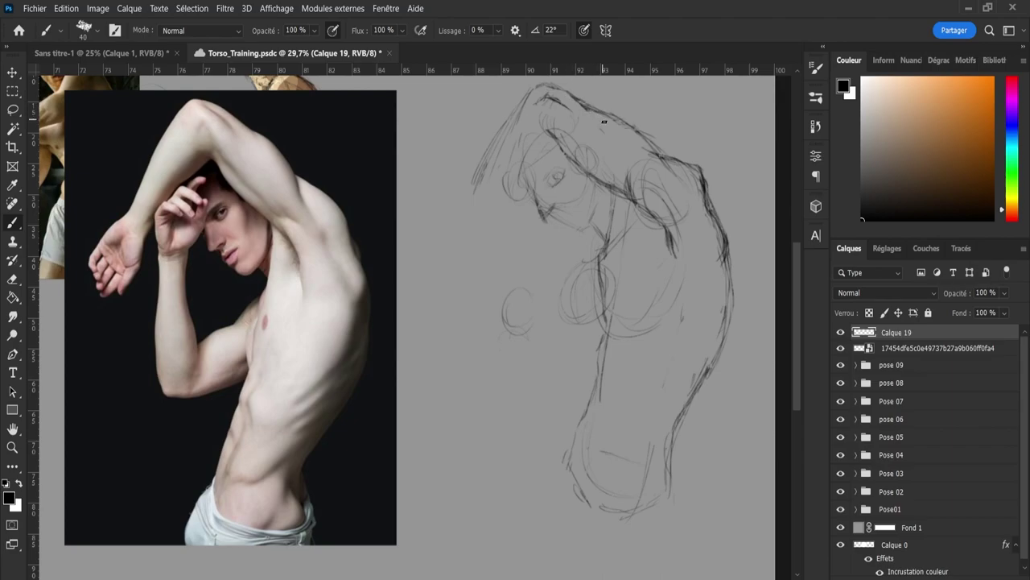
left_click_drag(596, 111, 602, 119)
Define the fold where the raised arm meets the shoulder and refine the shoulder curve, alternating Brush and Eraser
left_click_drag(652, 148, 673, 179)
key("e")
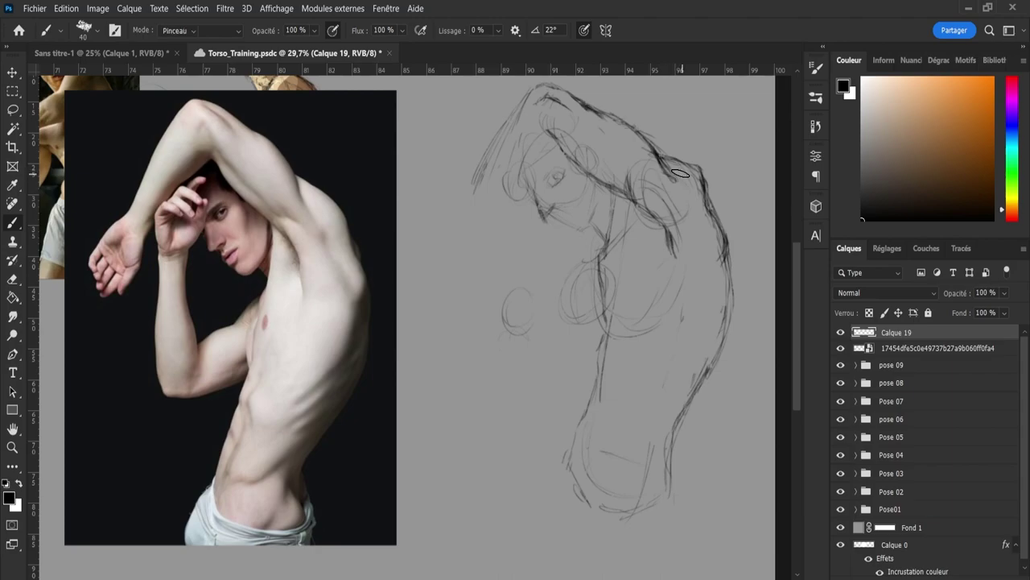
key("b")
left_click_drag(670, 157, 694, 169)
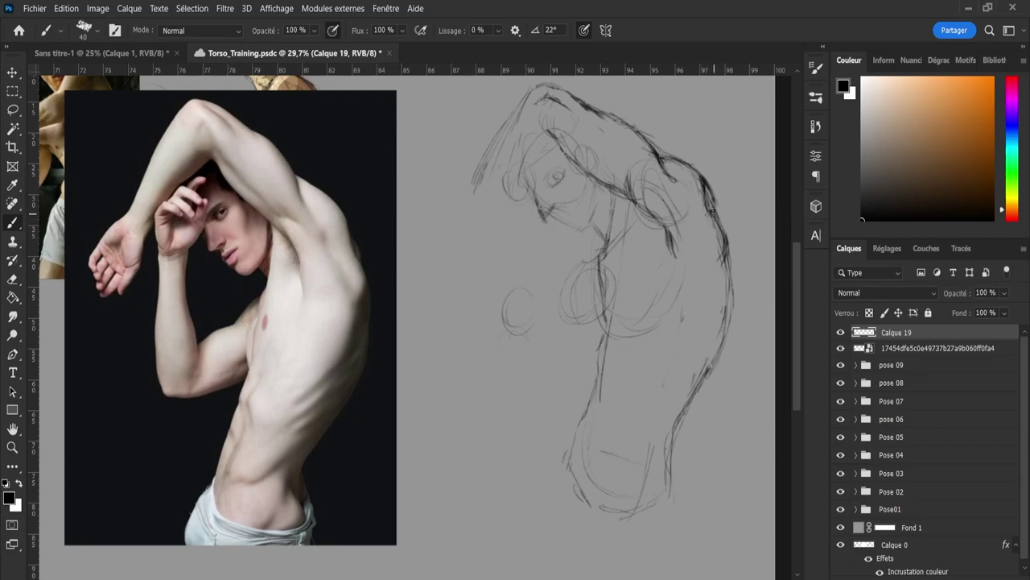
key("e")
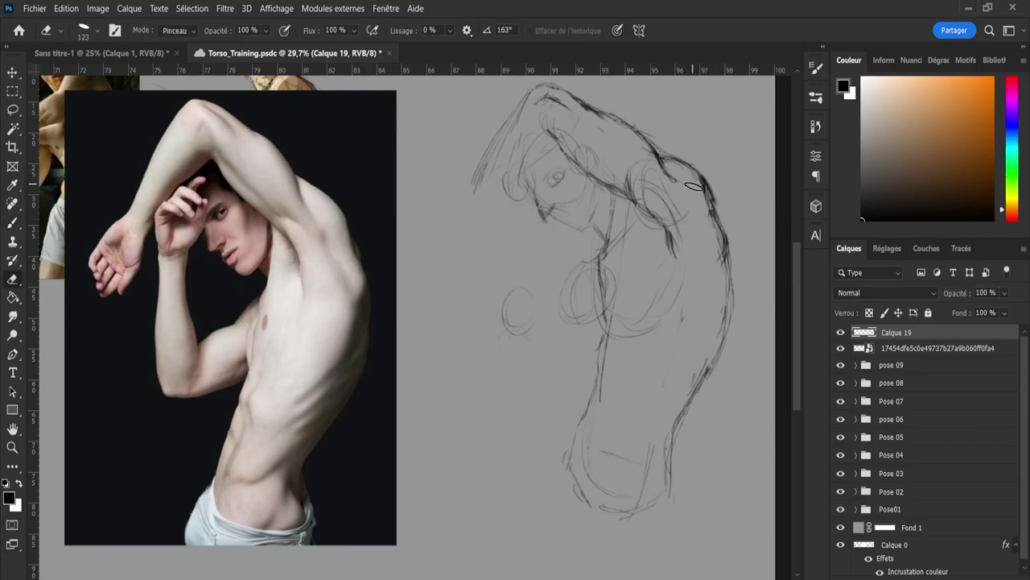
key("b")
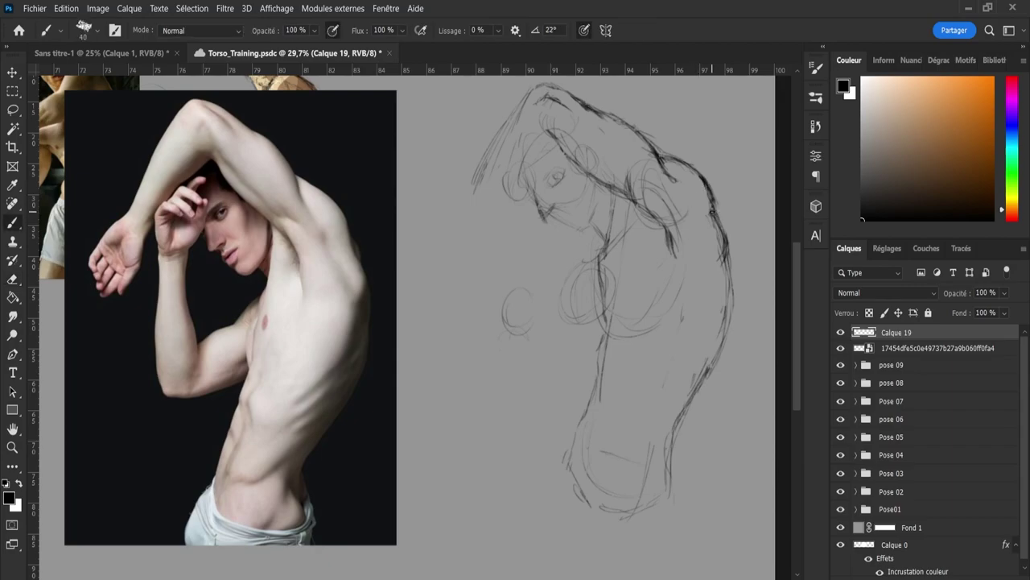
key("e")
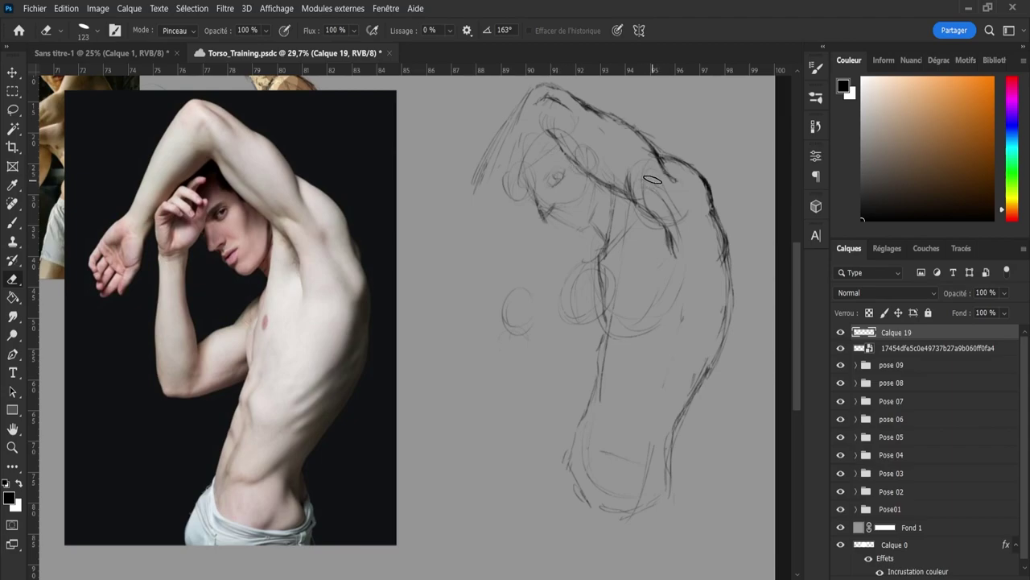
Rework the armpit line under the raised arm with darker strokes and add short muscle lines on the shoulder
key("b")
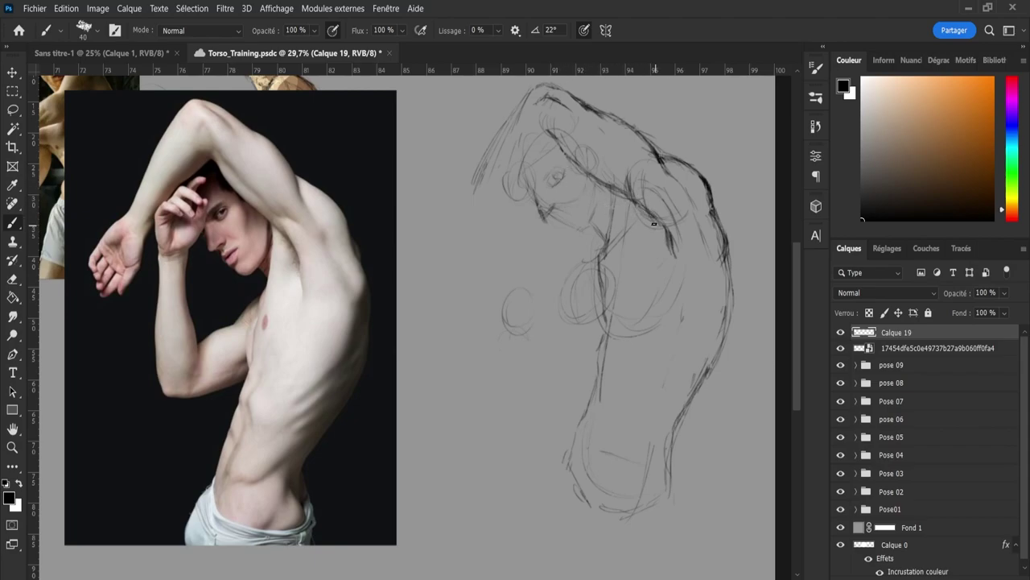
mouse_move(643, 207)
left_mouse_down()
mouse_move(637, 204)
mouse_move(665, 255)
mouse_move(662, 230)
mouse_move(664, 253)
mouse_move(654, 224)
left_mouse_up()
key("e")
key("b")
left_click_drag(633, 179, 649, 196)
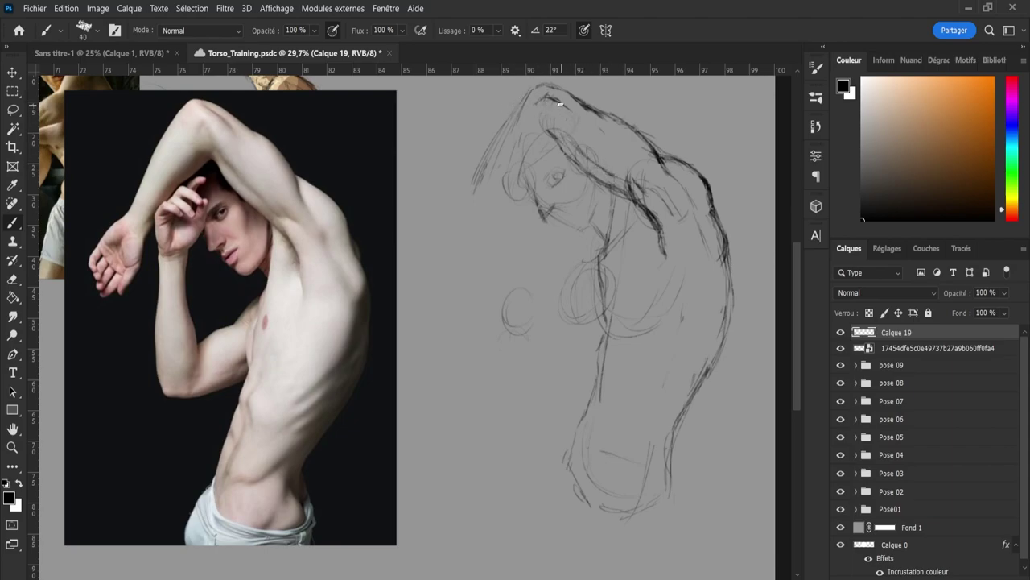
Erase the stray lines inside the elbow and draw the raised forearm's inner contour, reinforcing its outer edge
key("r")
left_click_drag(546, 107, 555, 105)
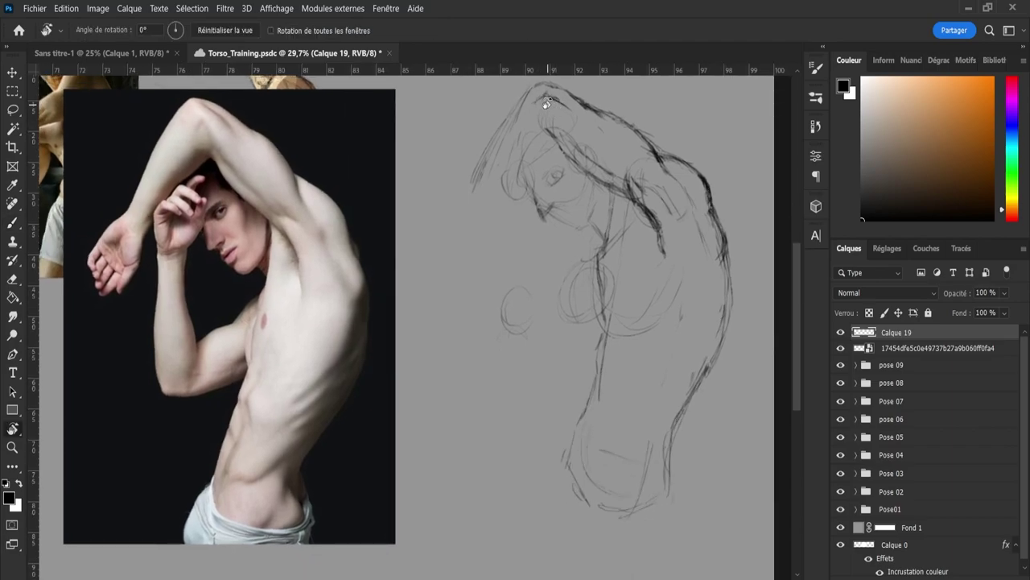
key("e")
key("b")
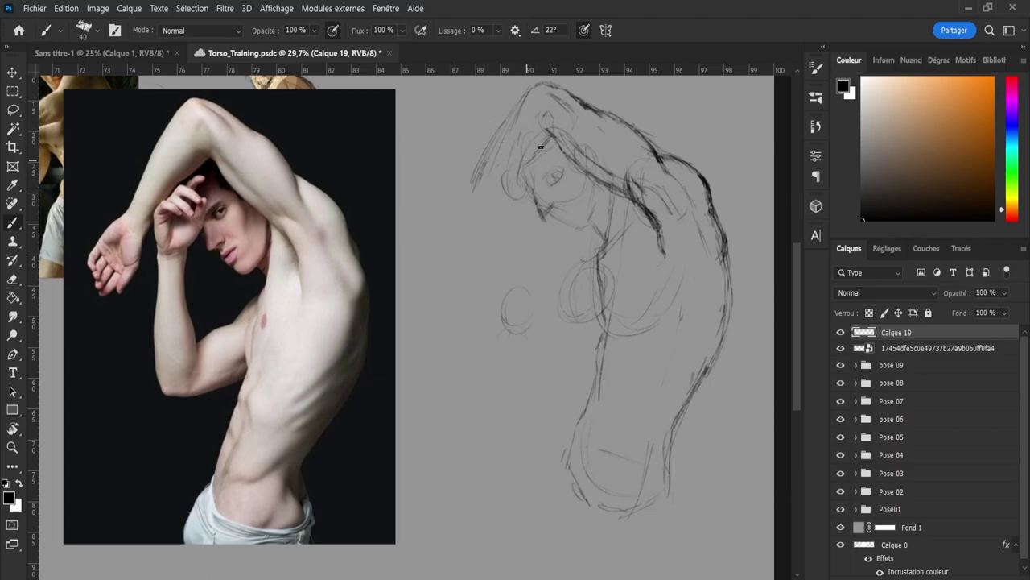
left_click_drag(507, 196, 535, 159)
mouse_move(487, 168)
left_mouse_down()
mouse_move(526, 91)
mouse_move(480, 179)
mouse_move(494, 148)
left_mouse_up()
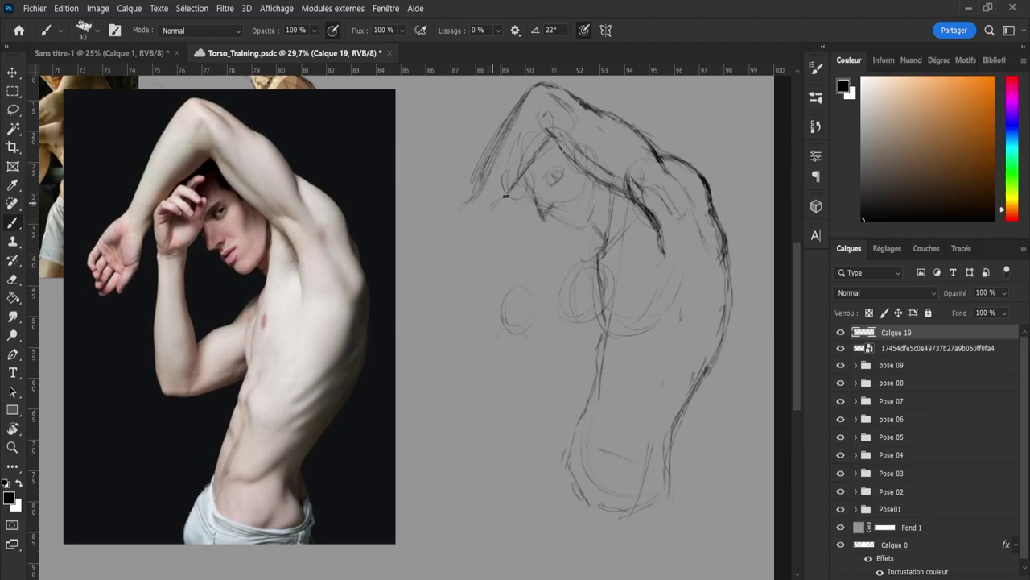
Sketch the wrist and hanging hand with its fingers at the end of the raised forearm
mouse_move(480, 180)
left_mouse_down()
mouse_move(466, 205)
mouse_move(491, 209)
mouse_move(489, 222)
mouse_move(465, 200)
mouse_move(448, 222)
mouse_move(487, 243)
left_mouse_up()
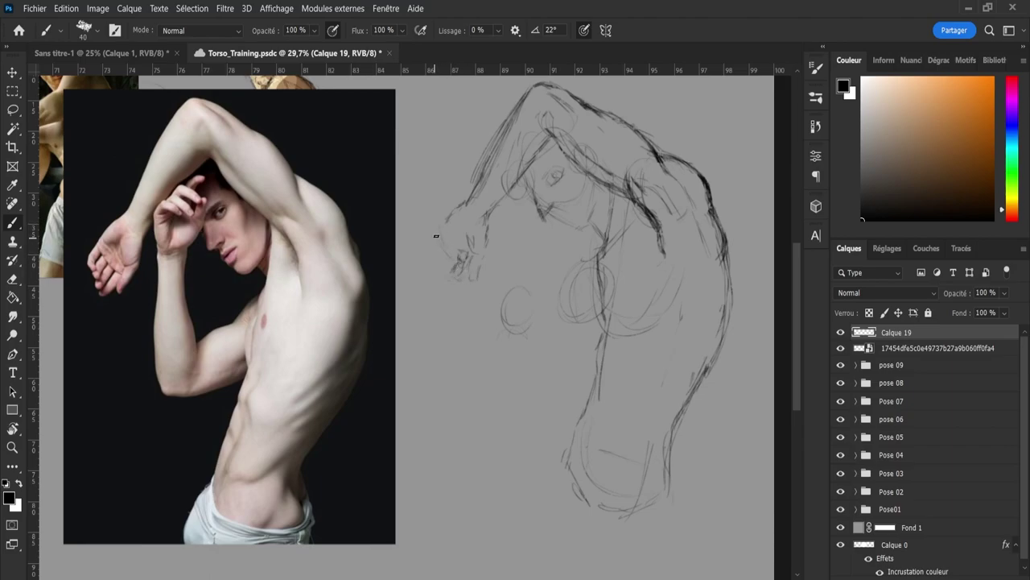
mouse_move(436, 236)
left_mouse_down()
mouse_move(431, 250)
mouse_move(446, 265)
mouse_move(453, 251)
left_mouse_up()
left_click_drag(444, 225, 438, 230)
Lasso the sketched face and move it away from the raised forearm, closer to the shoulder
left_click_drag(606, 253, 630, 210)
key("l")
mouse_move(524, 198)
left_mouse_down()
mouse_move(531, 222)
mouse_move(585, 233)
mouse_move(604, 195)
mouse_move(573, 171)
mouse_move(536, 163)
mouse_move(516, 231)
left_mouse_up()
key("ctrl+t")
mouse_move(569, 206)
left_mouse_down()
mouse_move(580, 215)
mouse_move(594, 207)
left_mouse_up()
key("Return")
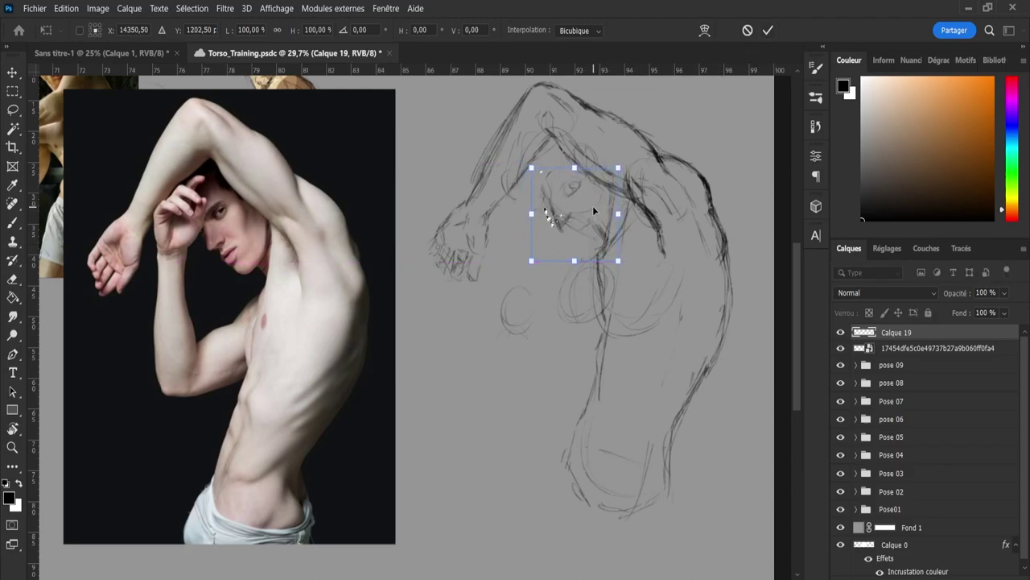
left_click(767, 31)
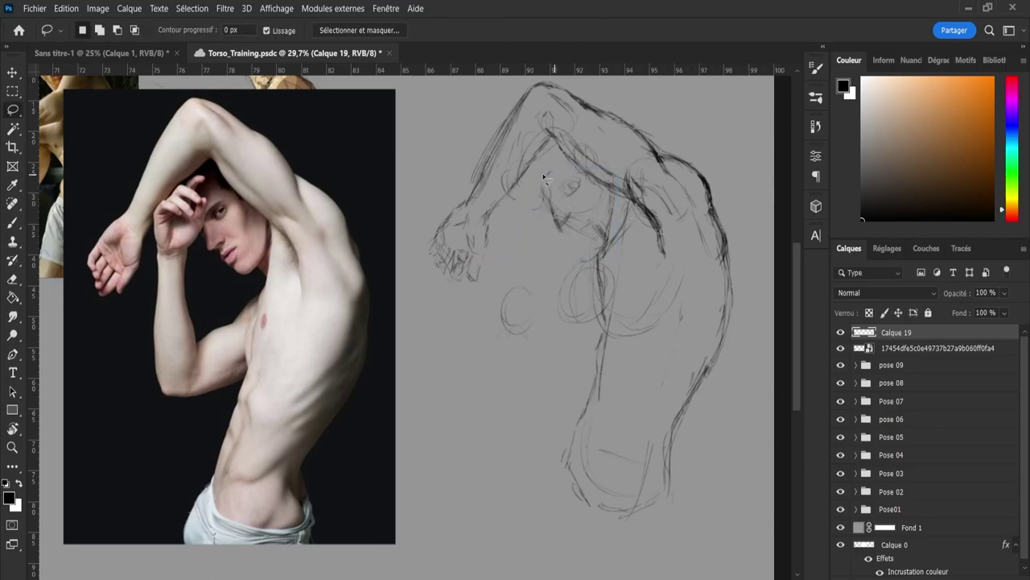
Select the raised elbow, forearm and hand and shift them slightly down toward the head
mouse_move(451, 180)
left_mouse_down()
mouse_move(515, 103)
mouse_move(604, 91)
mouse_move(547, 167)
mouse_move(489, 287)
mouse_move(441, 190)
left_mouse_up()
key("ctrl+t")
left_click_drag(567, 109, 579, 117)
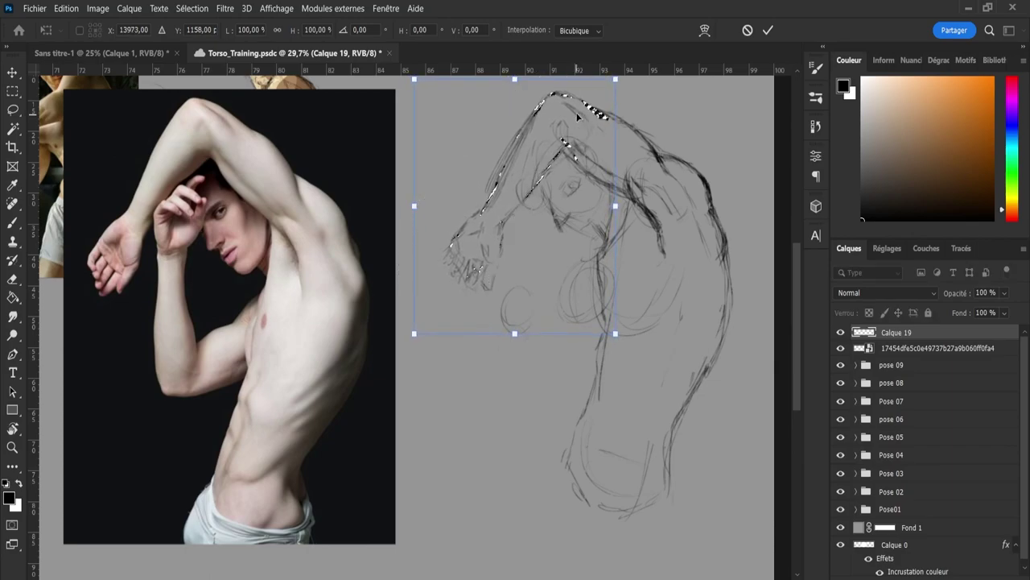
left_click(768, 30)
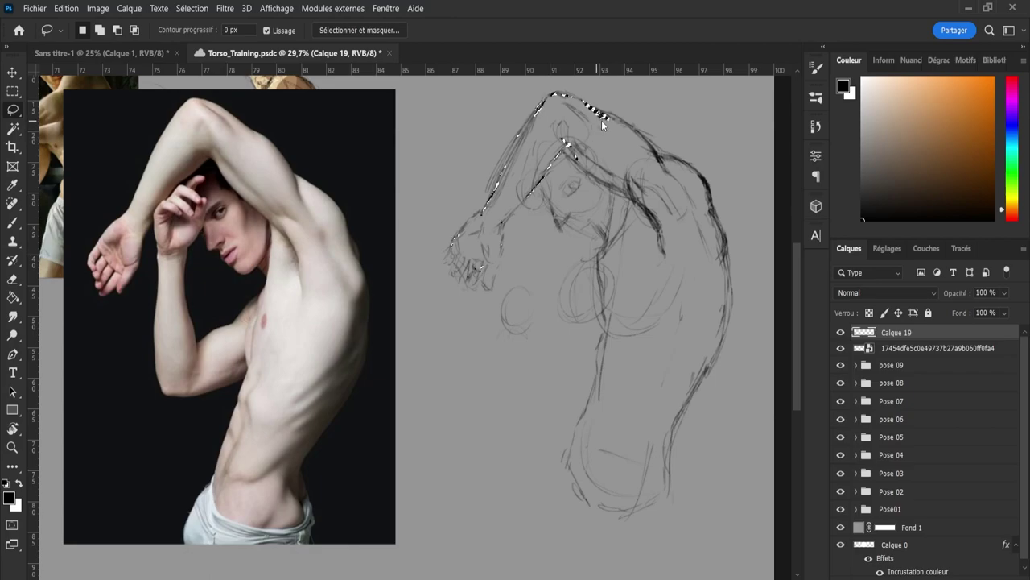
Deselect the raised arm and sketch the torso's neck, chest-front and flank lines down to the curved waistband
key("ctrl+d")
key("b")
left_click_drag(613, 234, 627, 207)
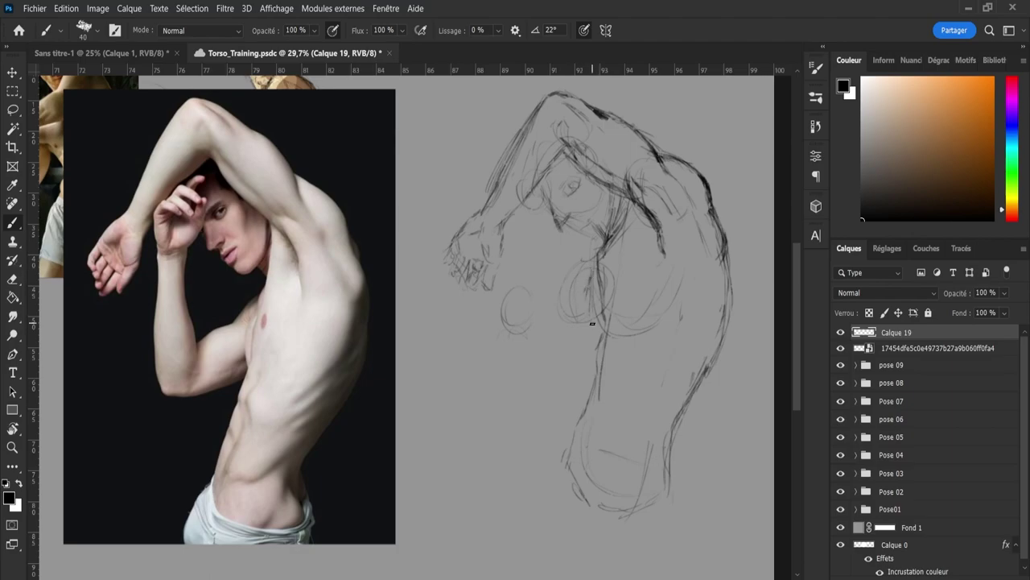
left_click_drag(600, 338, 588, 295)
mouse_move(582, 463)
left_mouse_down()
mouse_move(616, 436)
mouse_move(587, 456)
mouse_move(633, 432)
left_mouse_up()
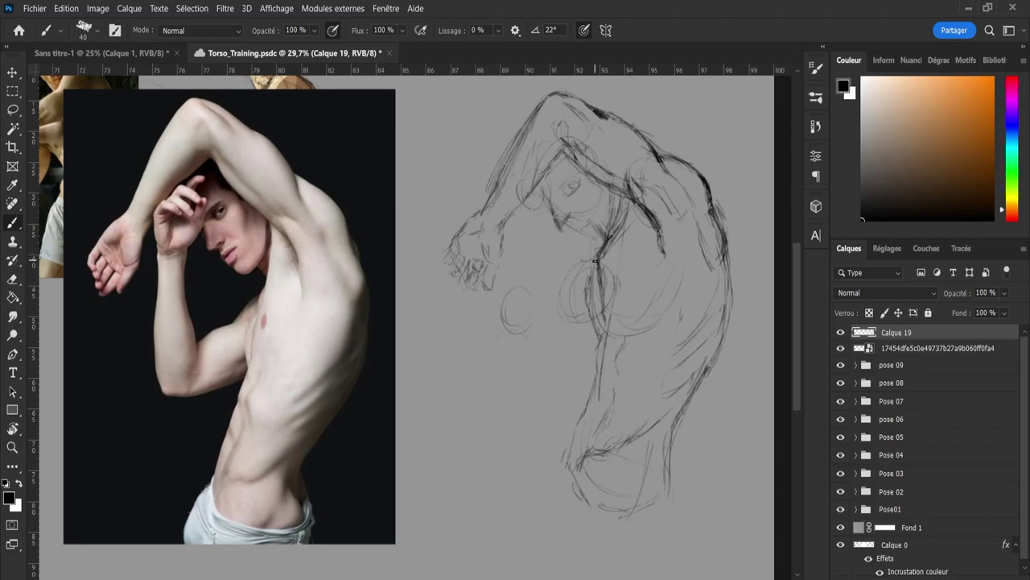
Sketch the lower arm's upper-arm contours from the chest out to the bent elbow
key("r")
key("e")
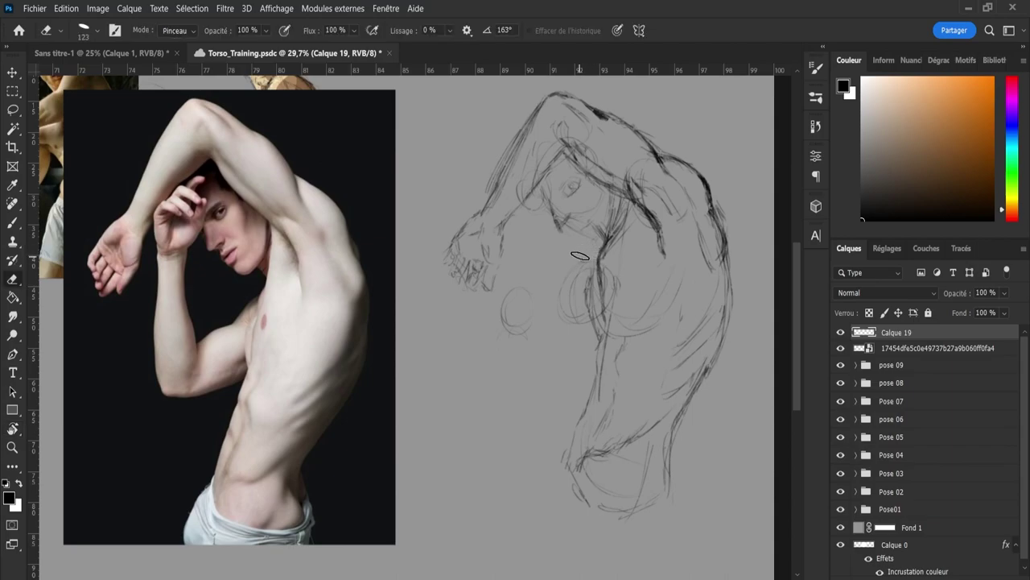
key("b")
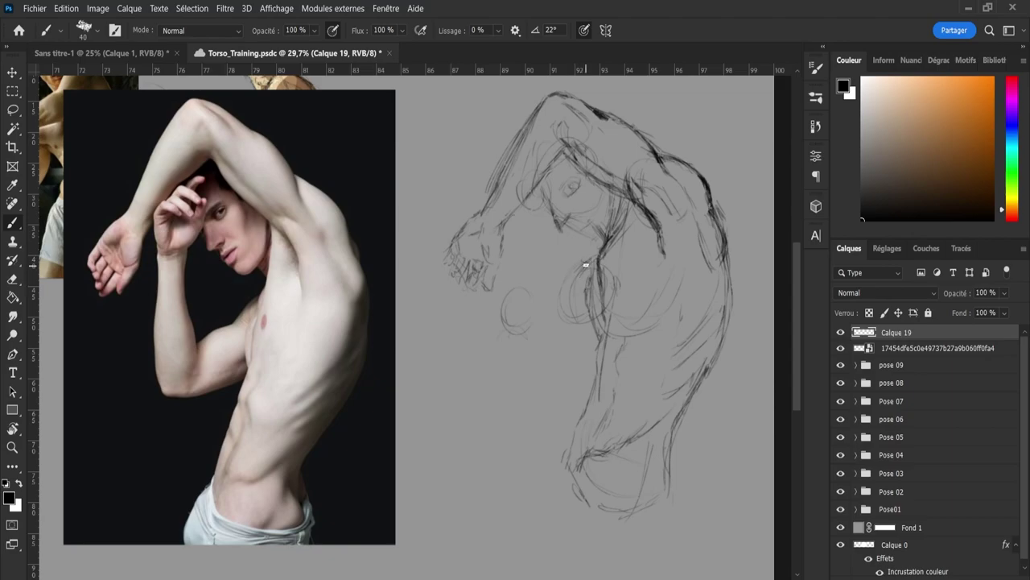
left_click_drag(590, 258, 571, 282)
left_click_drag(537, 312, 576, 277)
mouse_move(560, 279)
left_mouse_down()
mouse_move(531, 312)
mouse_move(526, 305)
mouse_move(518, 333)
mouse_move(527, 341)
mouse_move(519, 323)
mouse_move(541, 341)
mouse_move(528, 336)
mouse_move(560, 339)
mouse_move(593, 317)
left_mouse_up()
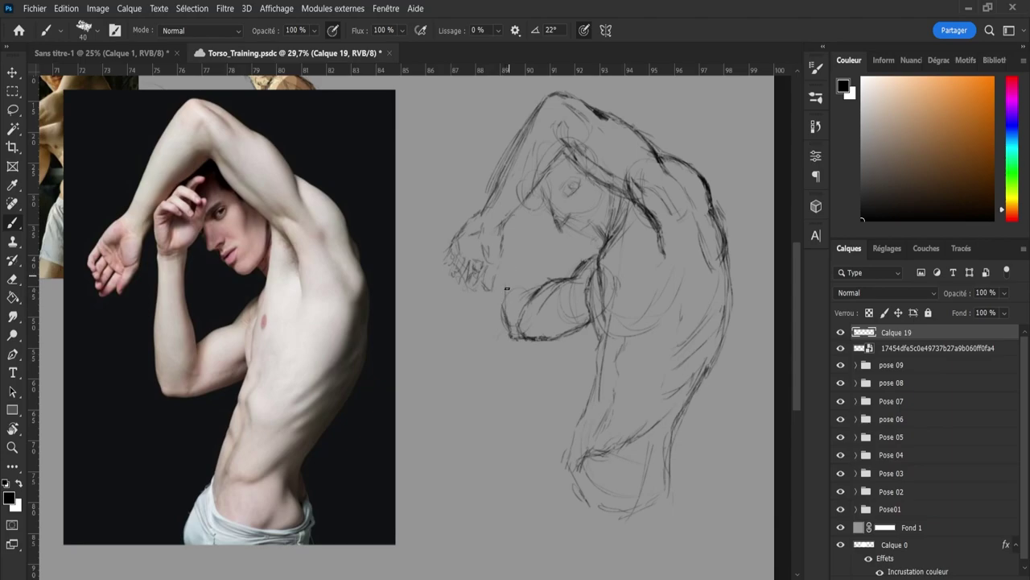
Draw the lower arm's forearm rising from the elbow, with its wrist and hand in front of the face
left_click_drag(507, 300, 511, 251)
left_click_drag(508, 298, 505, 315)
mouse_move(504, 262)
left_mouse_down()
mouse_move(502, 293)
mouse_move(521, 220)
left_mouse_up()
mouse_move(512, 241)
left_mouse_down()
mouse_move(526, 210)
mouse_move(513, 252)
left_mouse_up()
left_click_drag(527, 214, 508, 269)
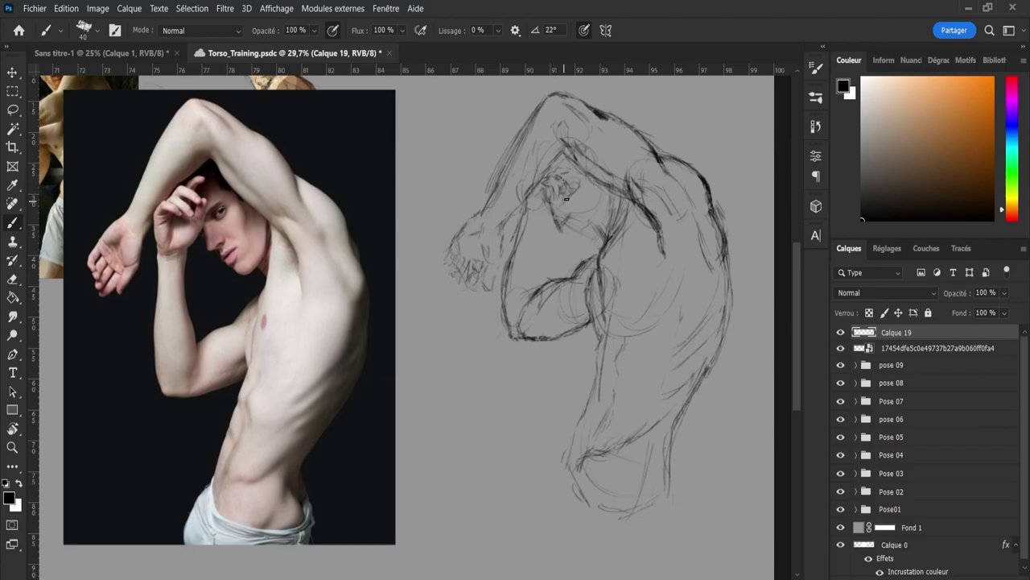
left_click_drag(564, 195, 550, 215)
mouse_move(549, 213)
left_mouse_down()
mouse_move(544, 242)
mouse_move(548, 215)
mouse_move(538, 243)
mouse_move(521, 228)
mouse_move(511, 254)
mouse_move(529, 202)
mouse_move(503, 301)
mouse_move(544, 249)
mouse_move(547, 219)
mouse_move(544, 282)
left_mouse_up()
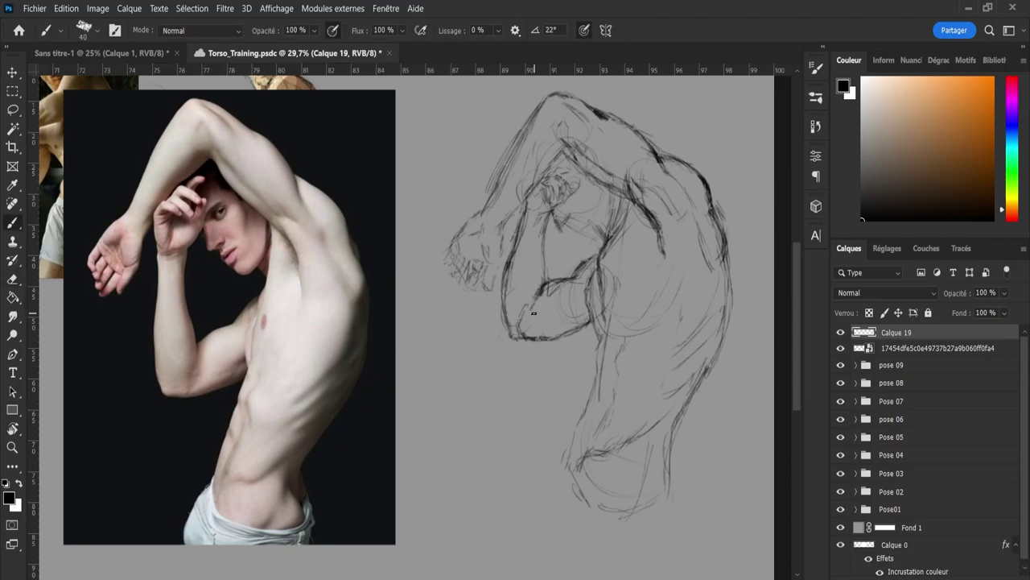
Erase the construction lines inside the lower arm's elbow and reinforce the underside of the upper arm
key("e")
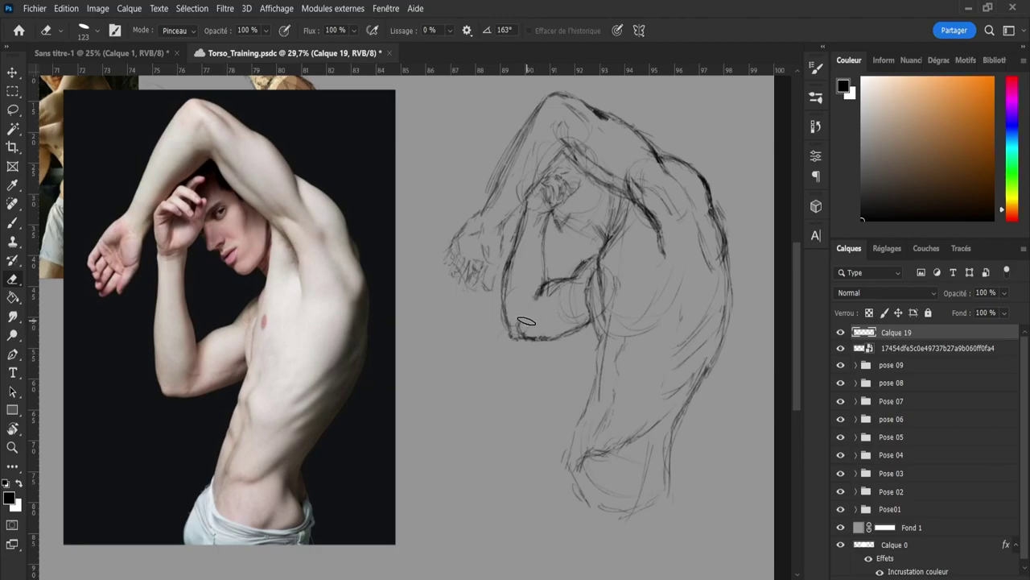
key("b")
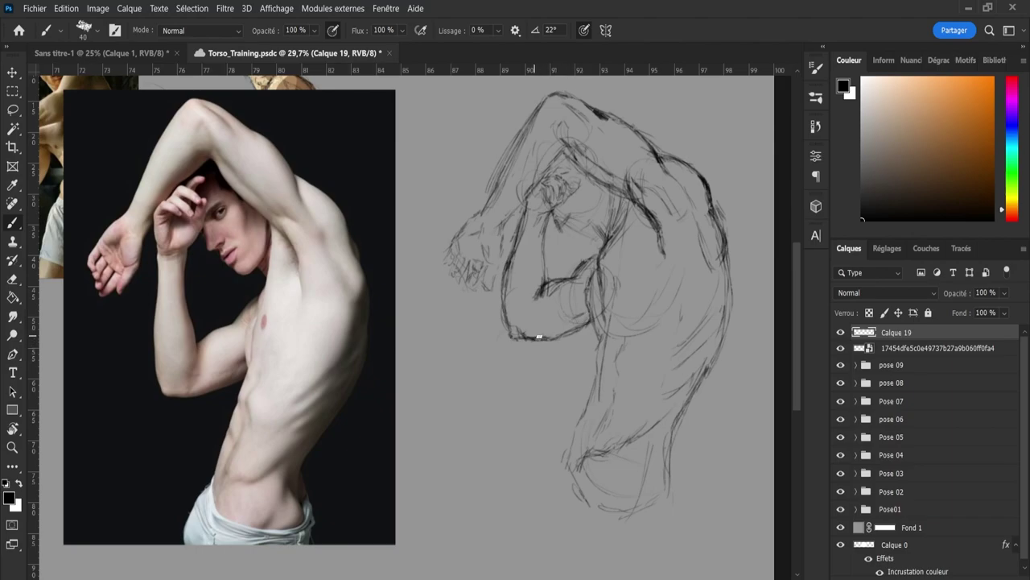
mouse_move(547, 333)
left_mouse_down()
mouse_move(584, 321)
mouse_move(534, 335)
left_mouse_up()
Extend the figure below the waist with light front and back contour lines for the hips and thighs
mouse_move(560, 464)
left_mouse_down()
mouse_move(529, 549)
mouse_move(534, 541)
left_mouse_up()
left_click_drag(671, 497, 674, 509)
left_click_drag(668, 549, 664, 563)
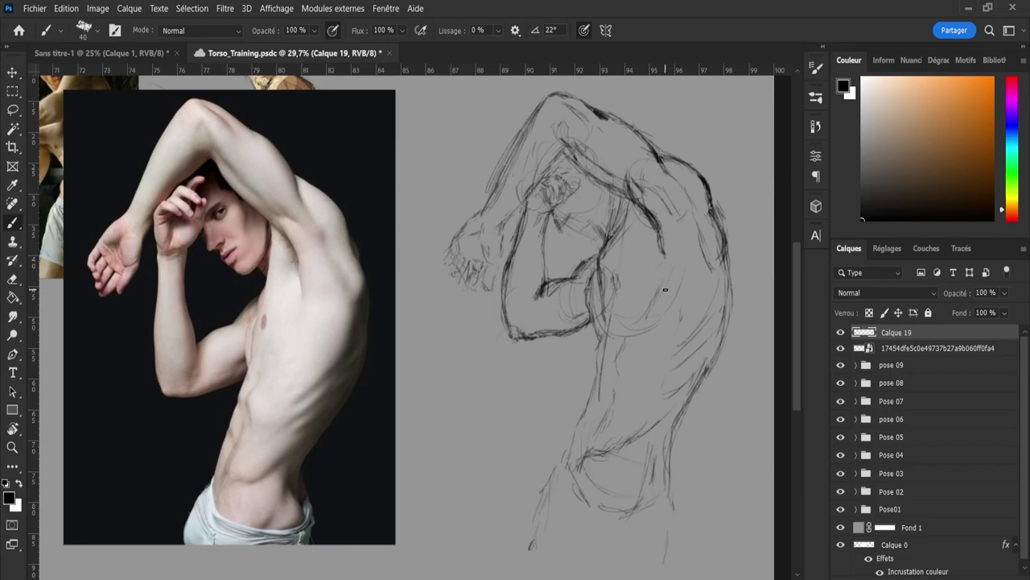
Scale the Calque 19 sketch and its reference photo together to 70.94% and fit them into the lower row beside the painted torso
scroll(573, 286, "down", 3)
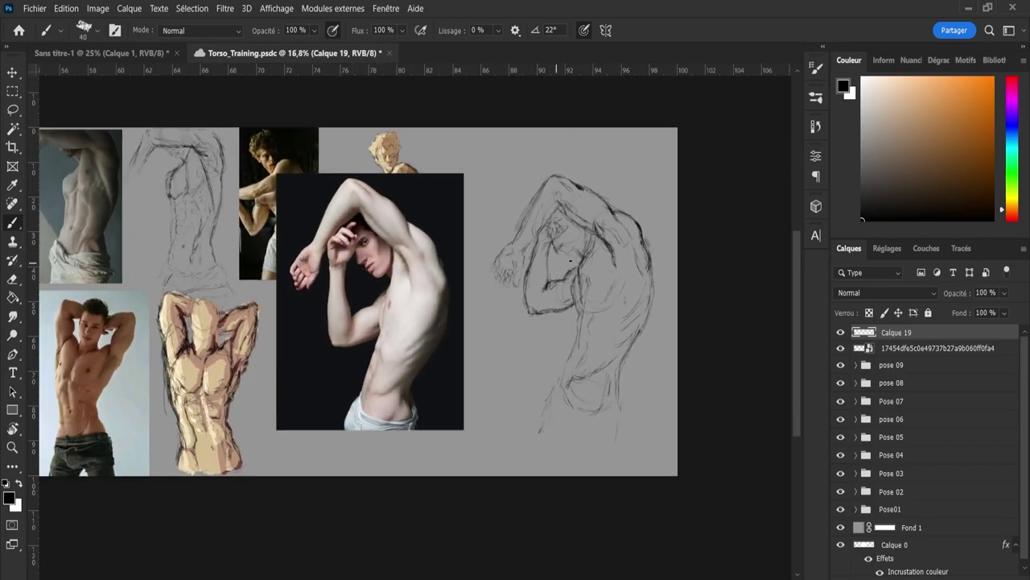
scroll(550, 230, "up", 3)
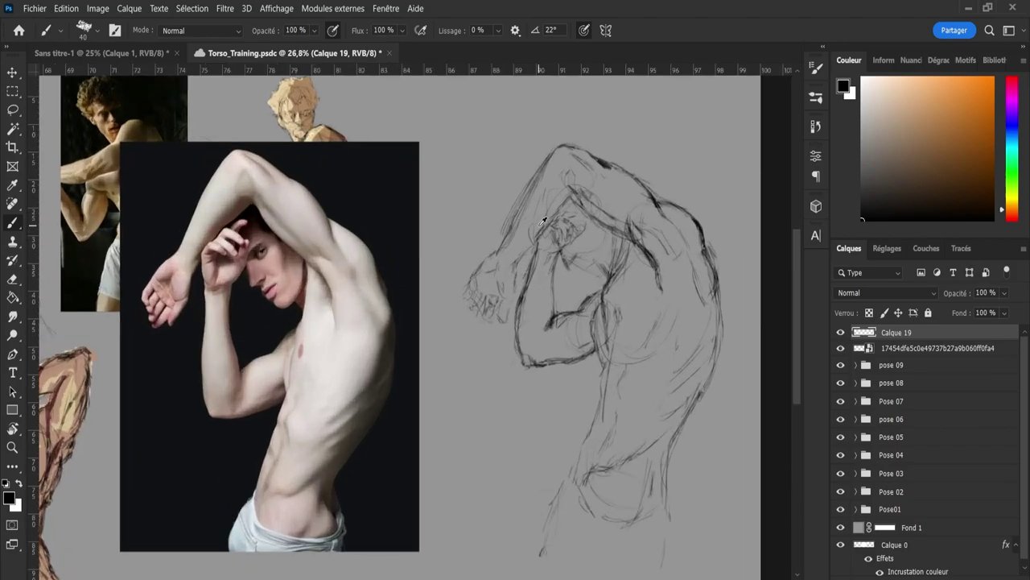
key("e")
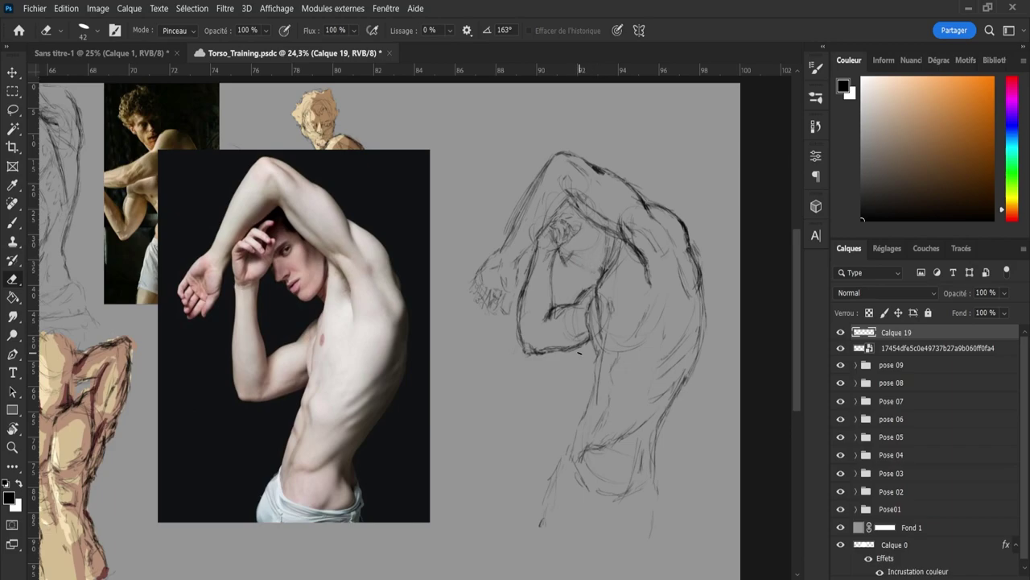
scroll(579, 352, "down", 5)
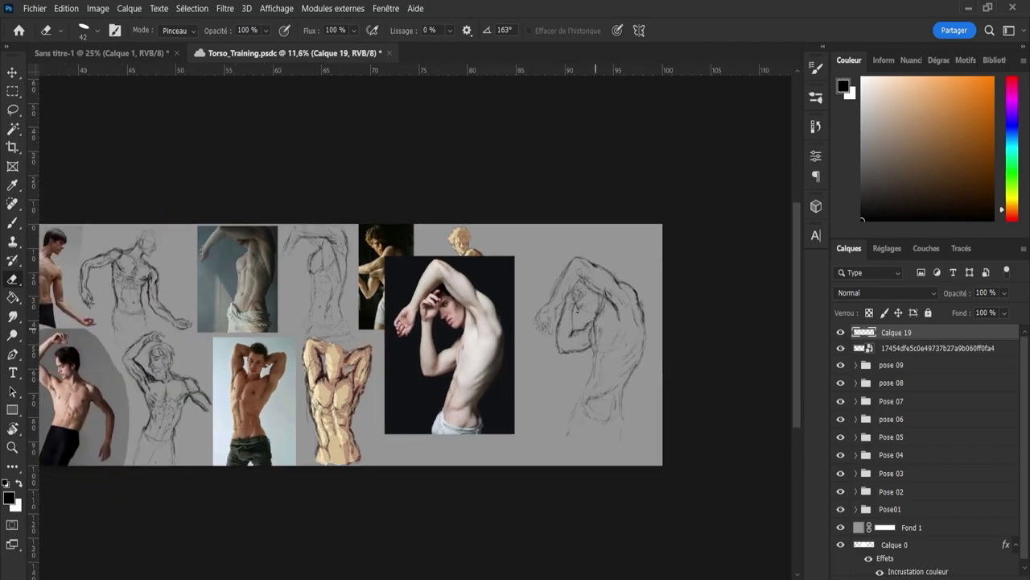
scroll(563, 298, "up", 2)
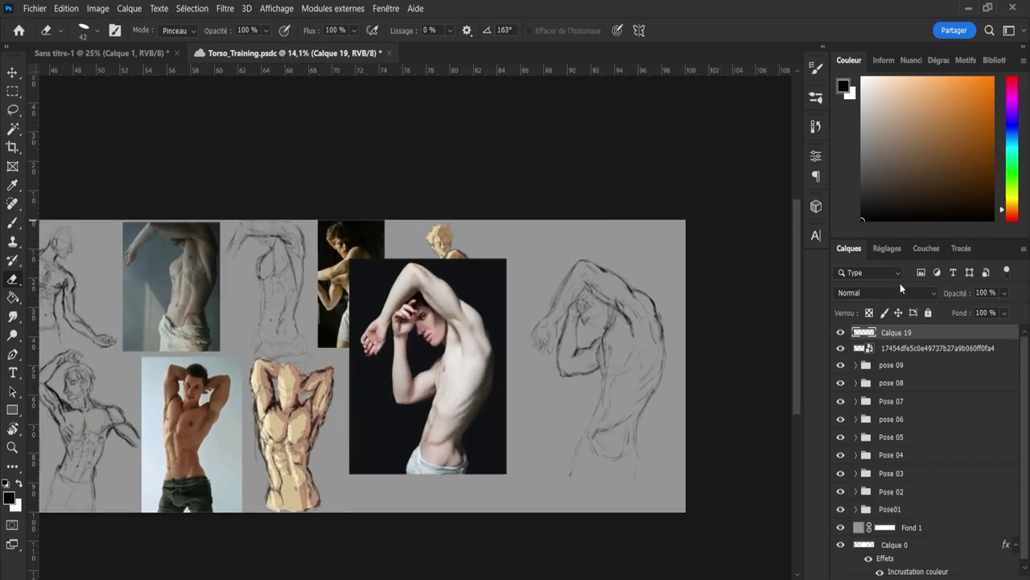
left_click(899, 351, "shift")
key("ctrl+t")
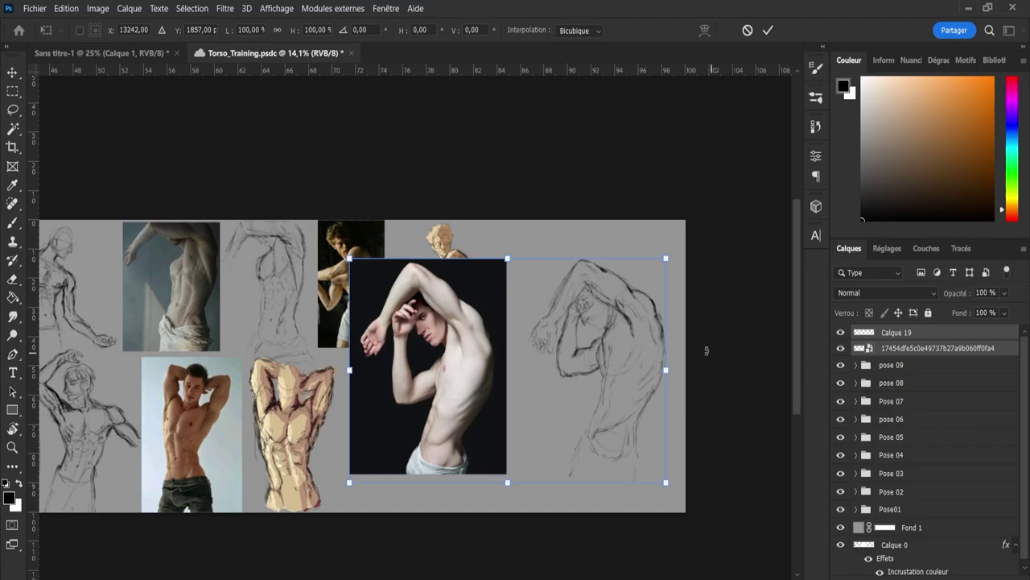
left_click_drag(665, 253, 537, 329)
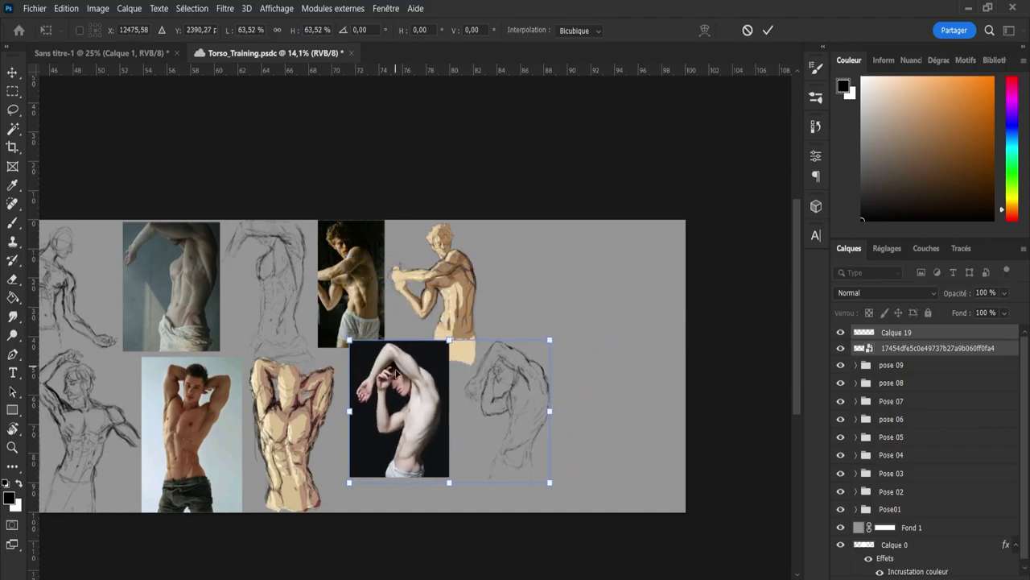
left_click_drag(399, 372, 403, 405)
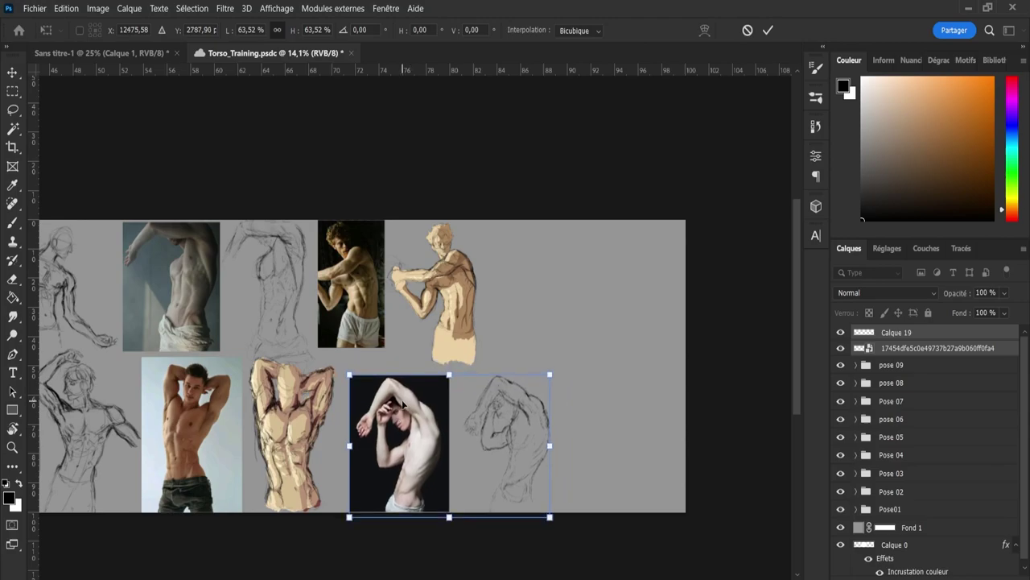
left_click_drag(549, 375, 573, 357)
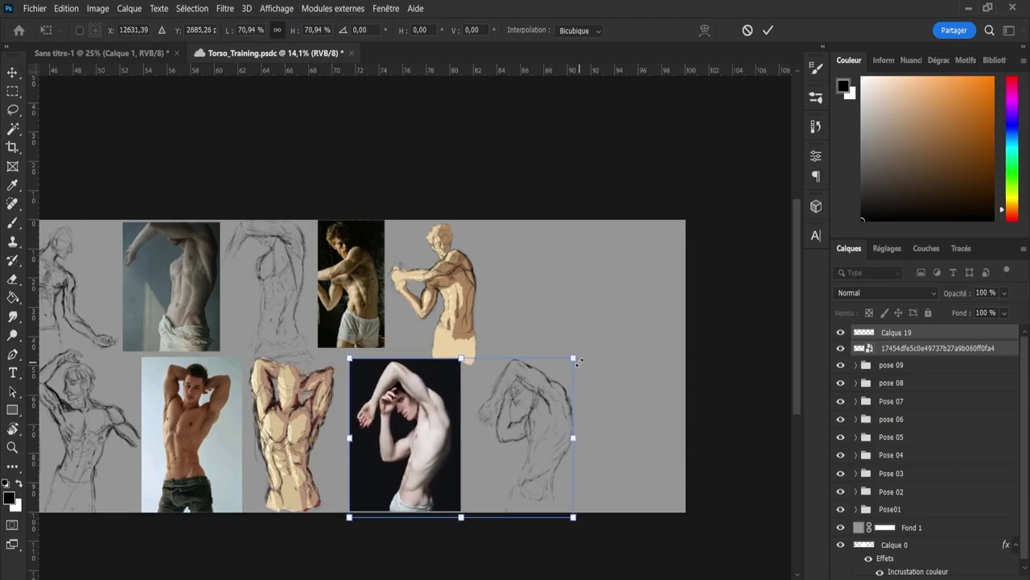
left_click(768, 31)
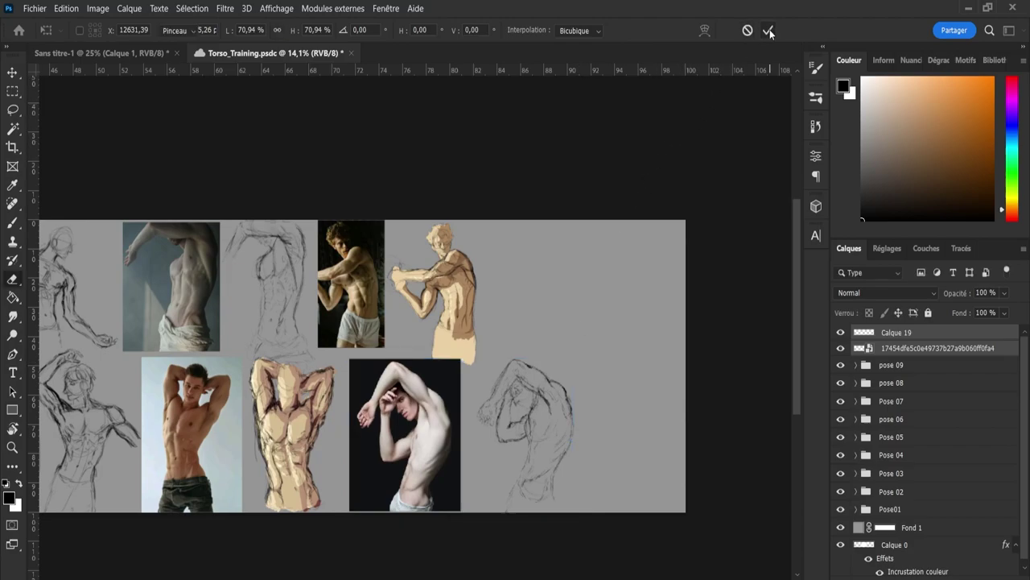
Select only Calque 19 and nudge the raised-arm sketch closer to its reference photo
key("e")
left_click(880, 340)
key("v")
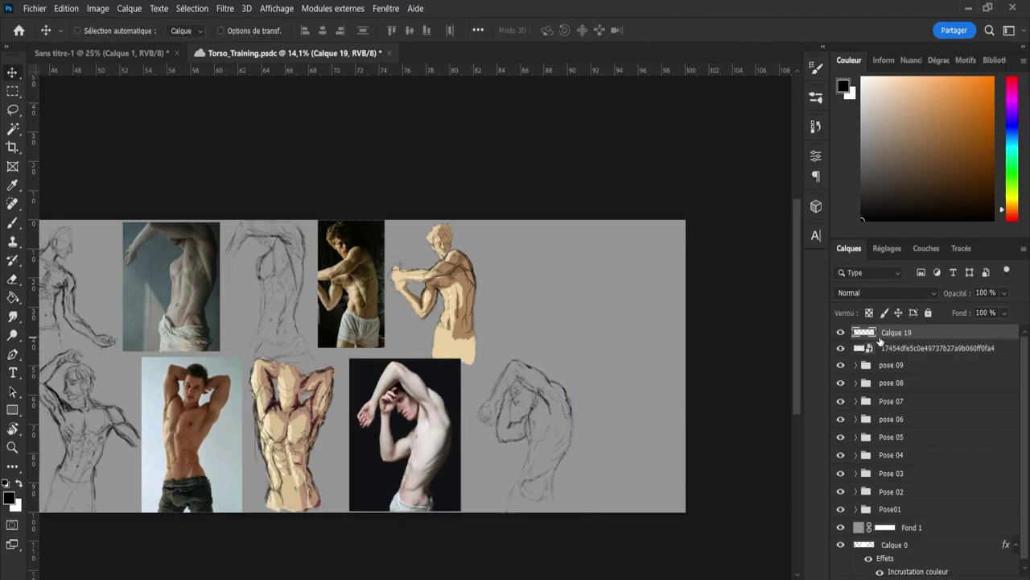
key("shift+Left")
key("shift+Left")
key("shift+Left")
key("shift+Left")
key("shift+Left")
key("shift+Left")
key("shift+Left")
key("shift+Left")
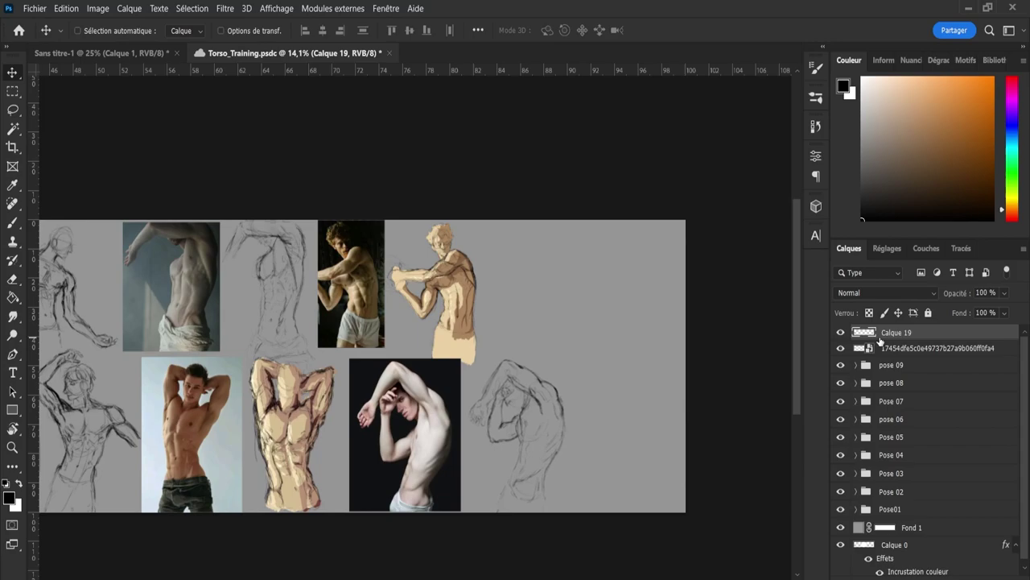